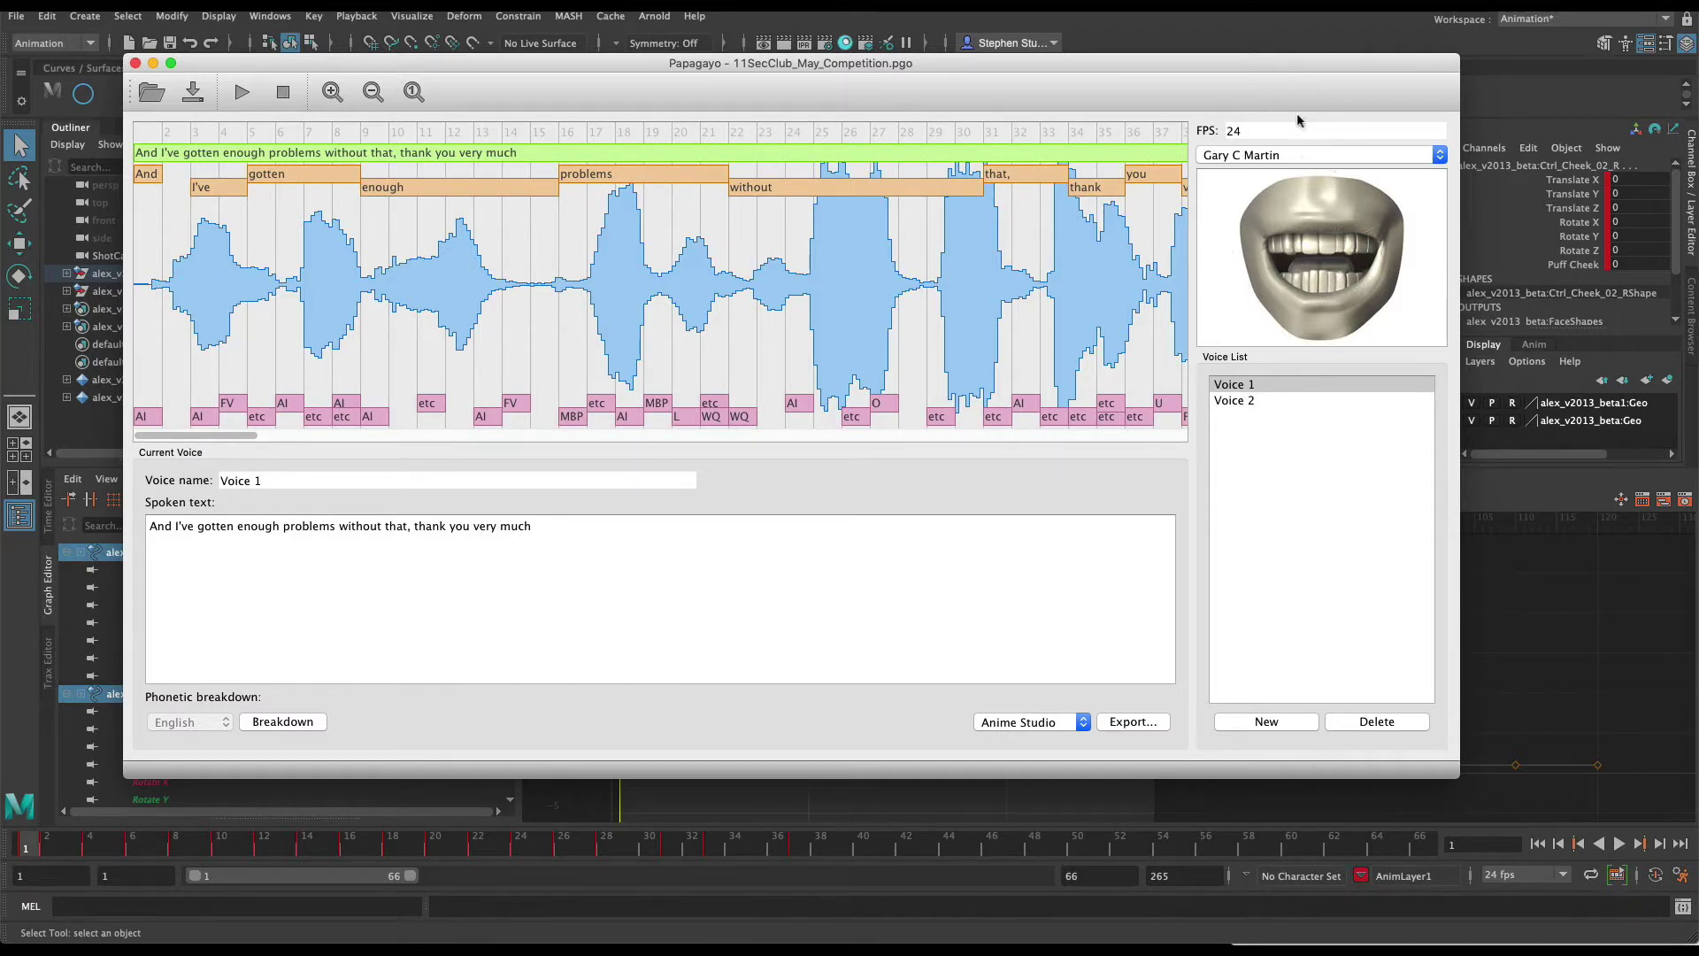
# Switch to Maya and load the SecClub_May_Competition sound on the timeline at frame 1.
pyautogui.click(1271, 36)
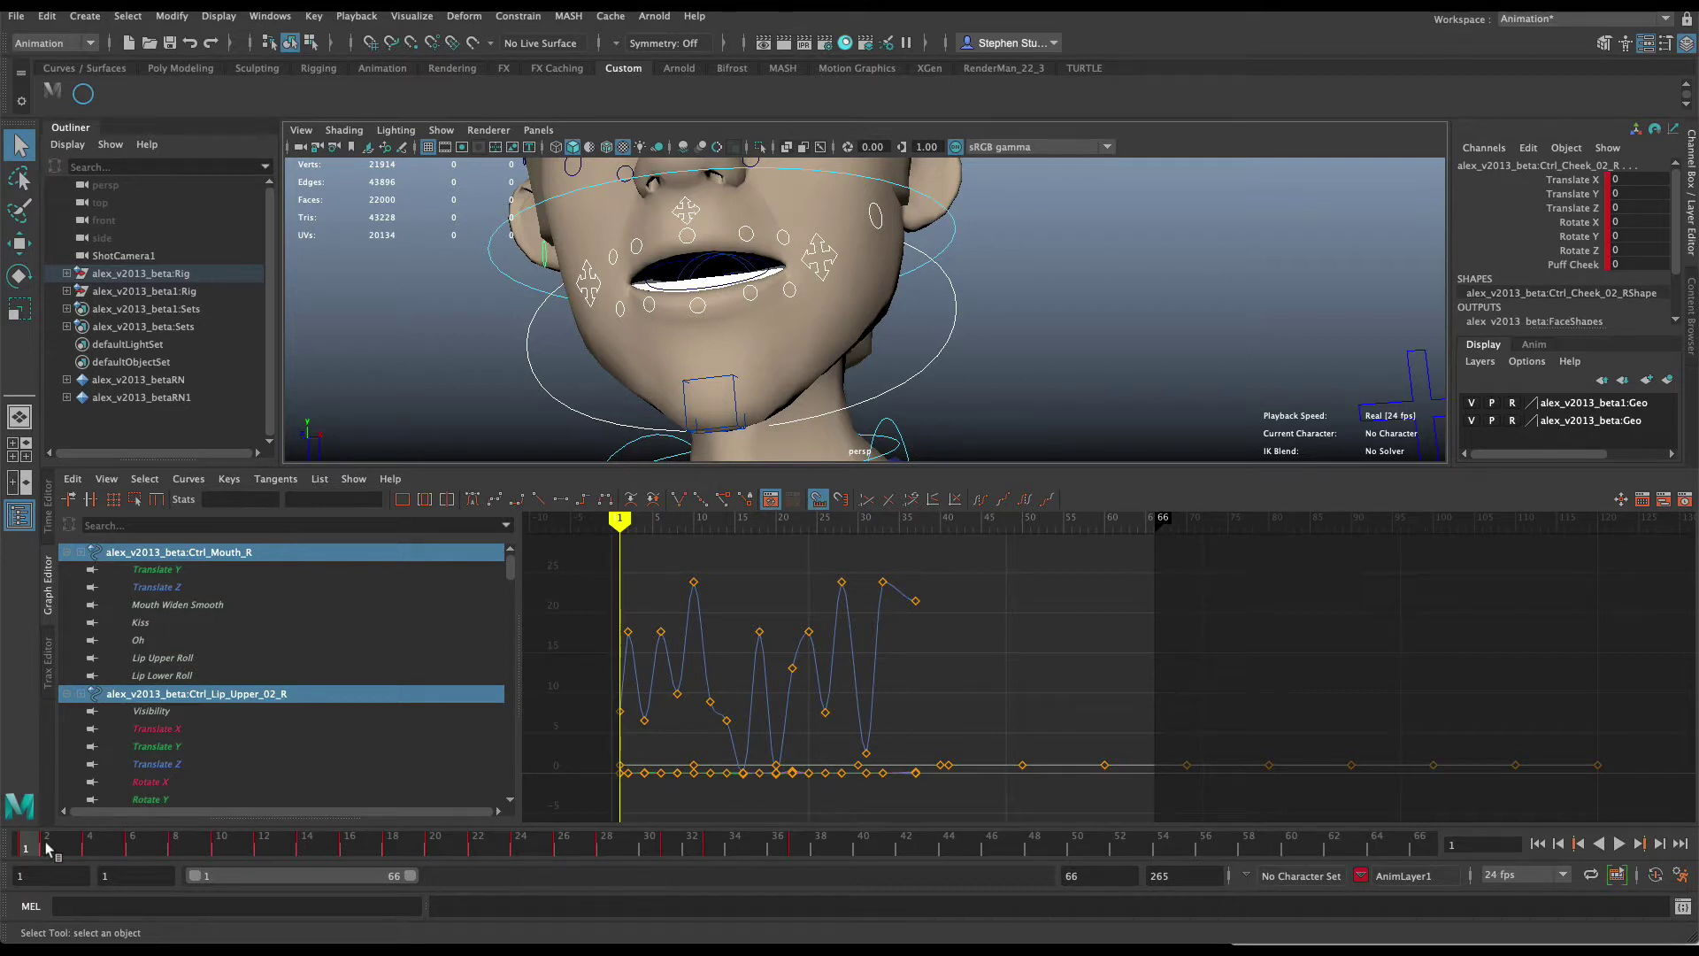
pyautogui.moveTo(42, 845)
pyautogui.mouseDown()
pyautogui.moveTo(65, 847)
pyautogui.moveTo(27, 847)
pyautogui.moveTo(175, 848)
pyautogui.moveTo(30, 852)
pyautogui.mouseUp()
pyautogui.rightClick(89, 847)
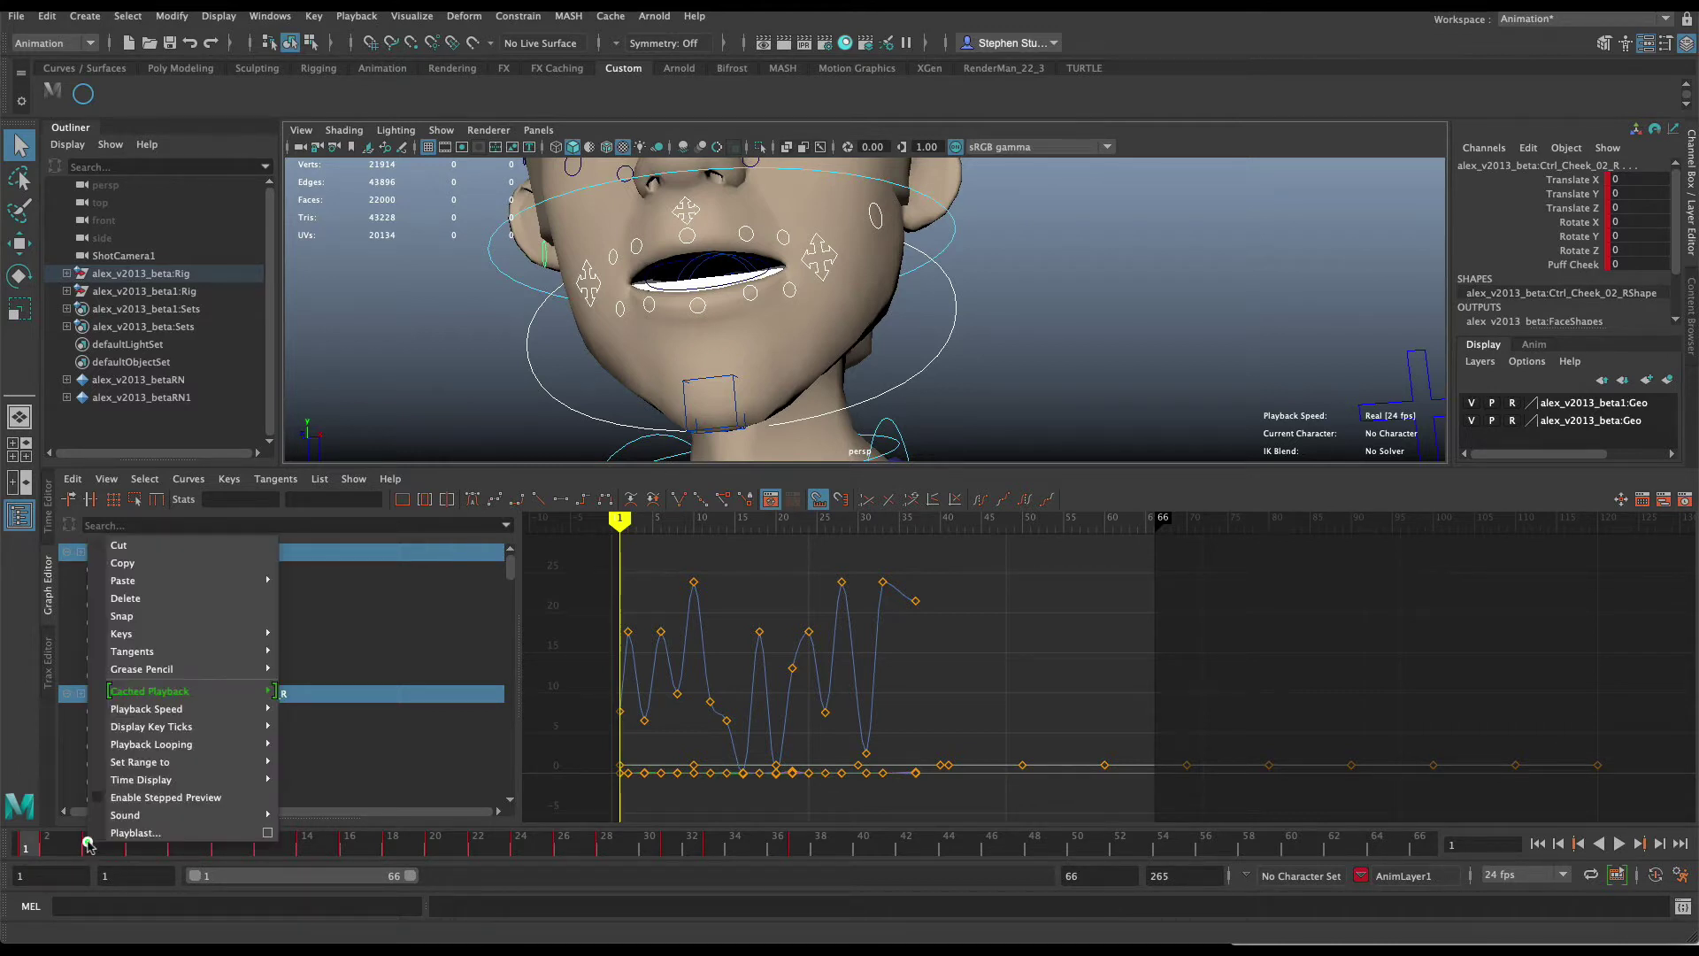
pyautogui.moveTo(170, 815)
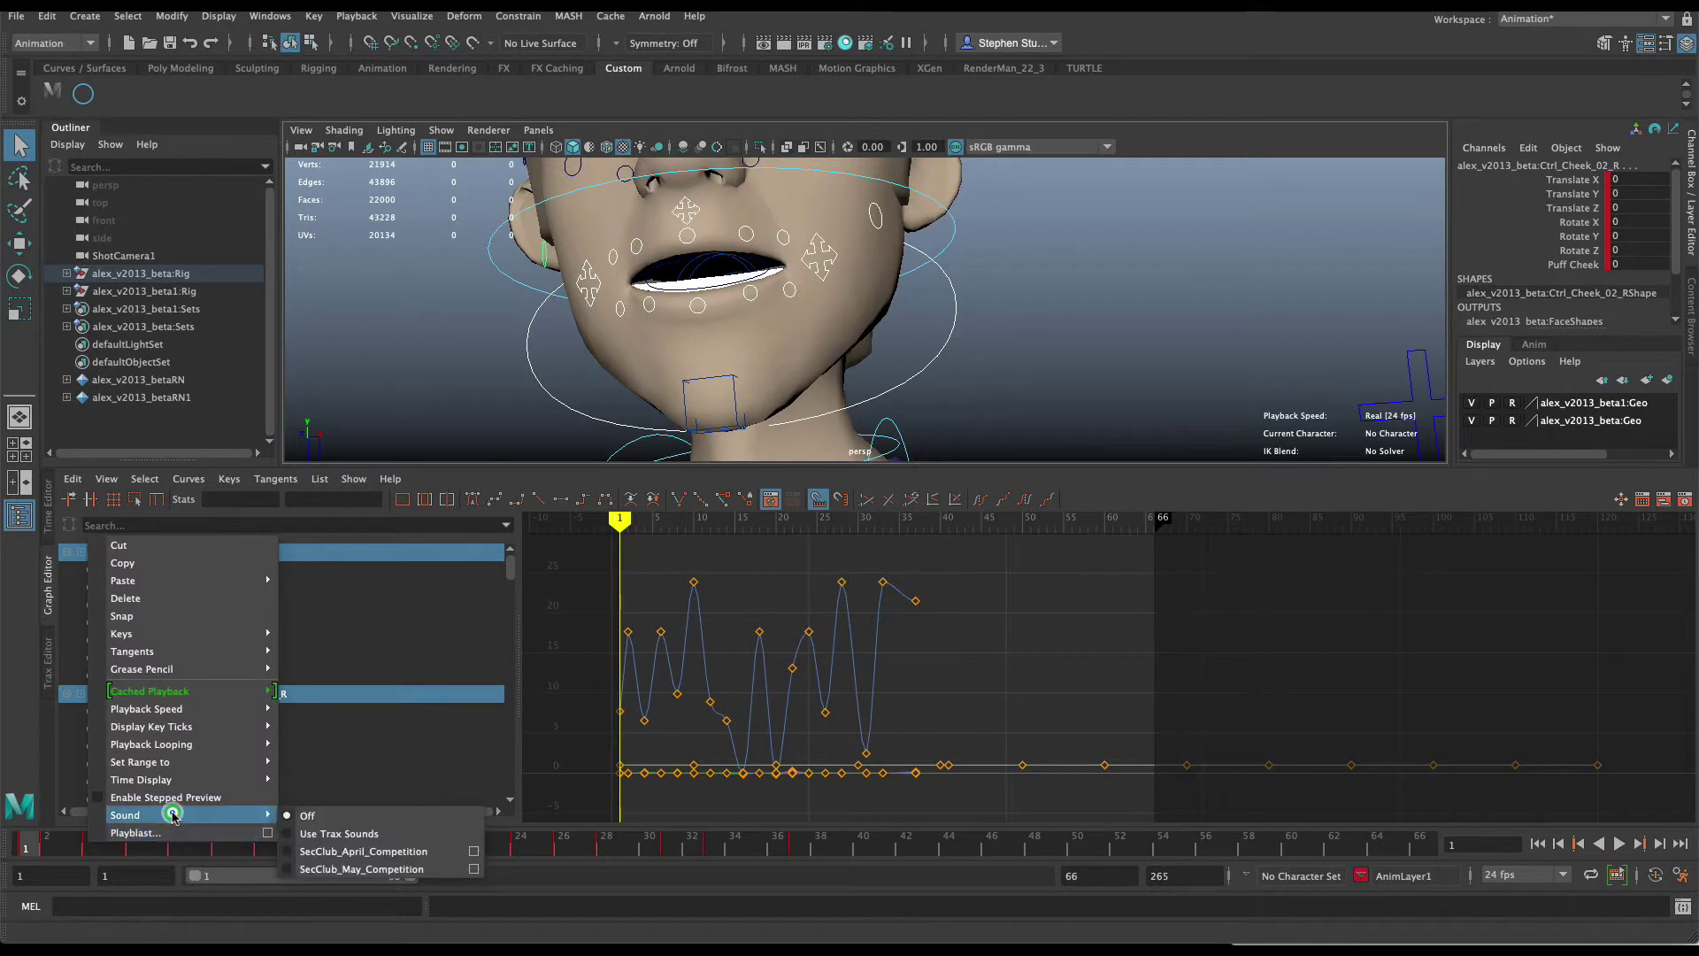
pyautogui.click(299, 869)
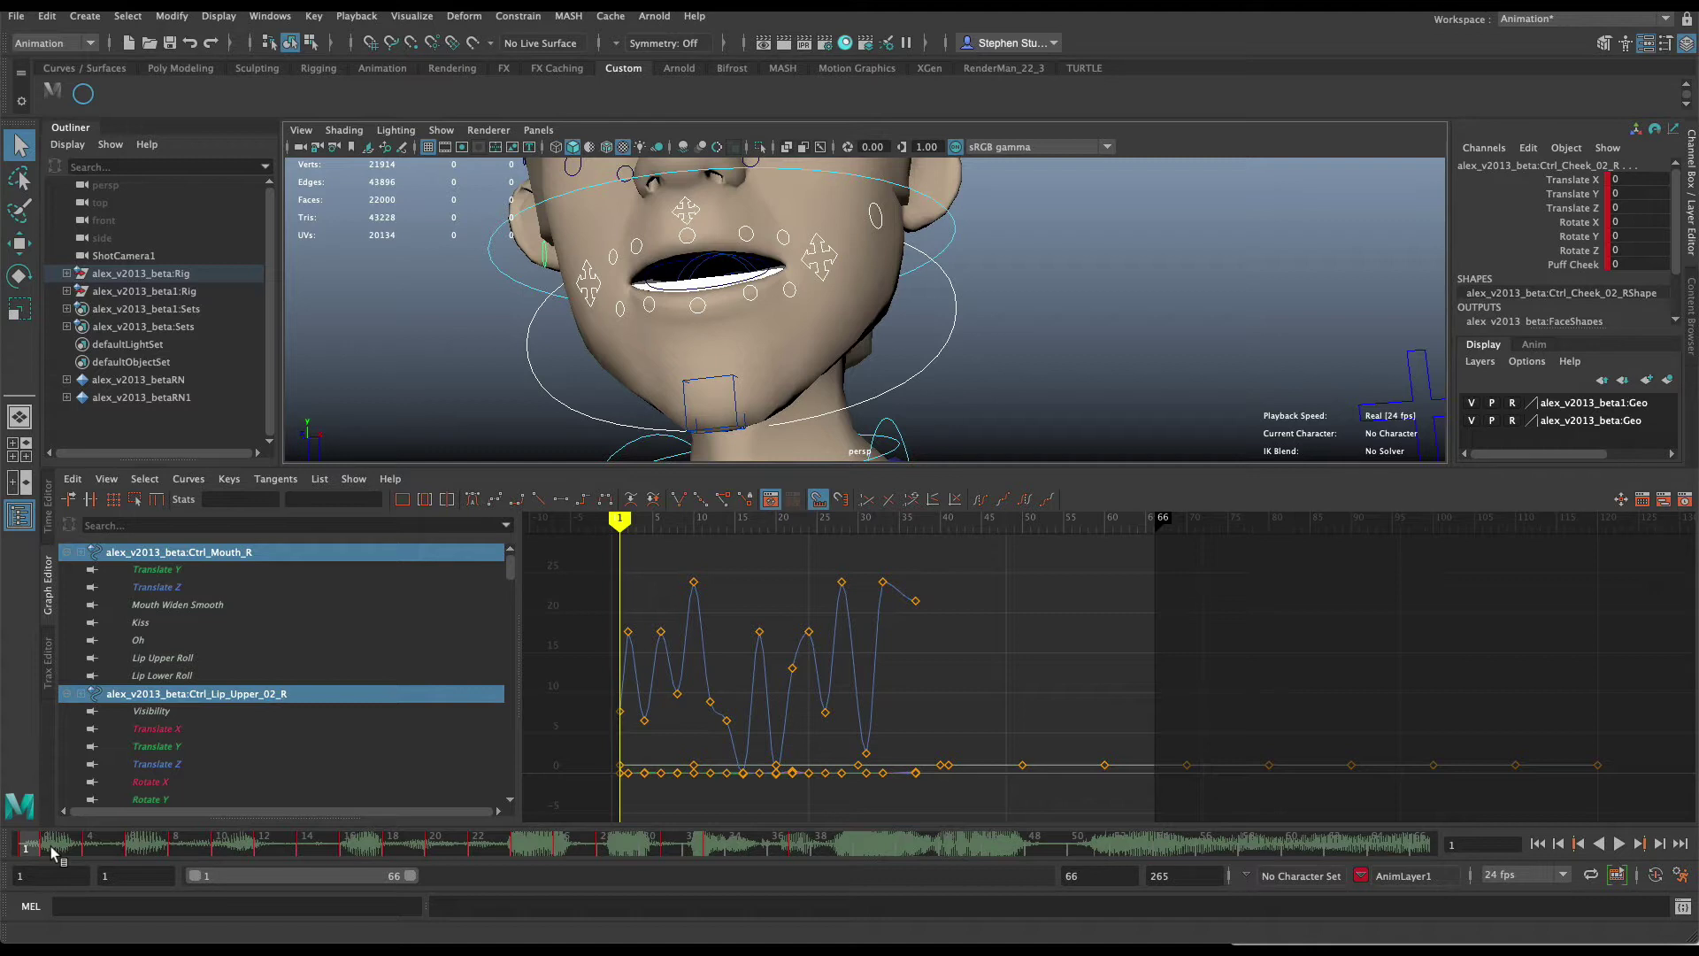
# Play the facial animation with its audio from frame 1, stop it, and return to frame 1.
pyautogui.moveTo(51, 851); pyautogui.dragTo(5, 850)
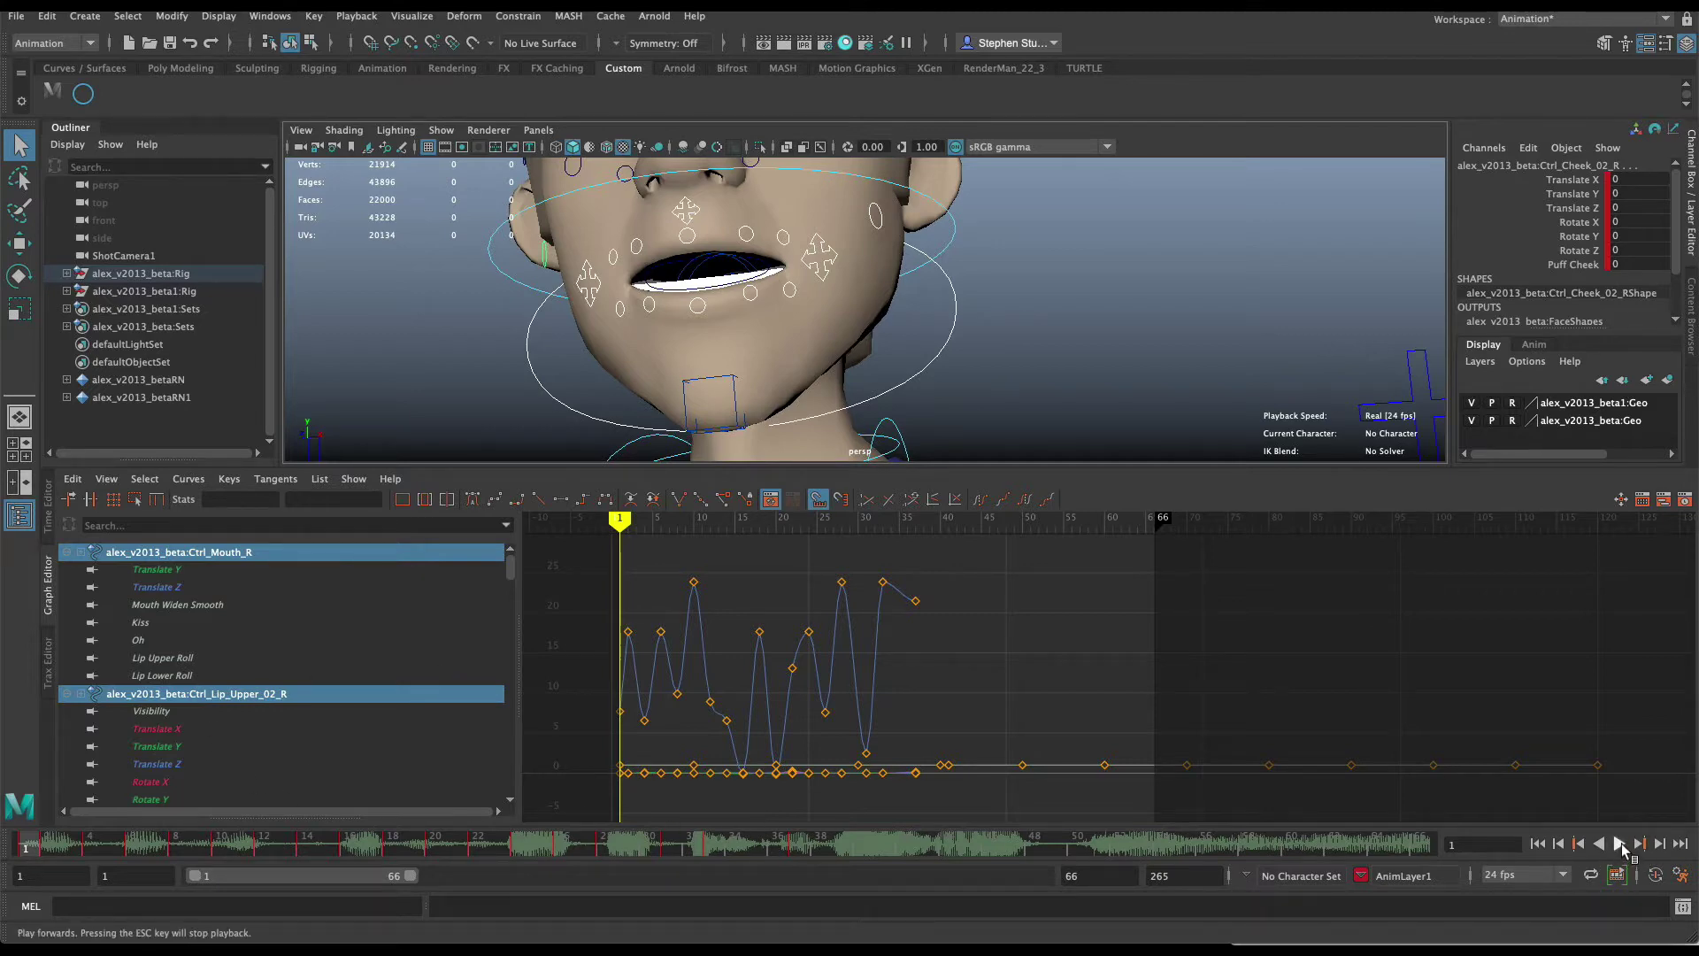
pyautogui.click(1620, 844)
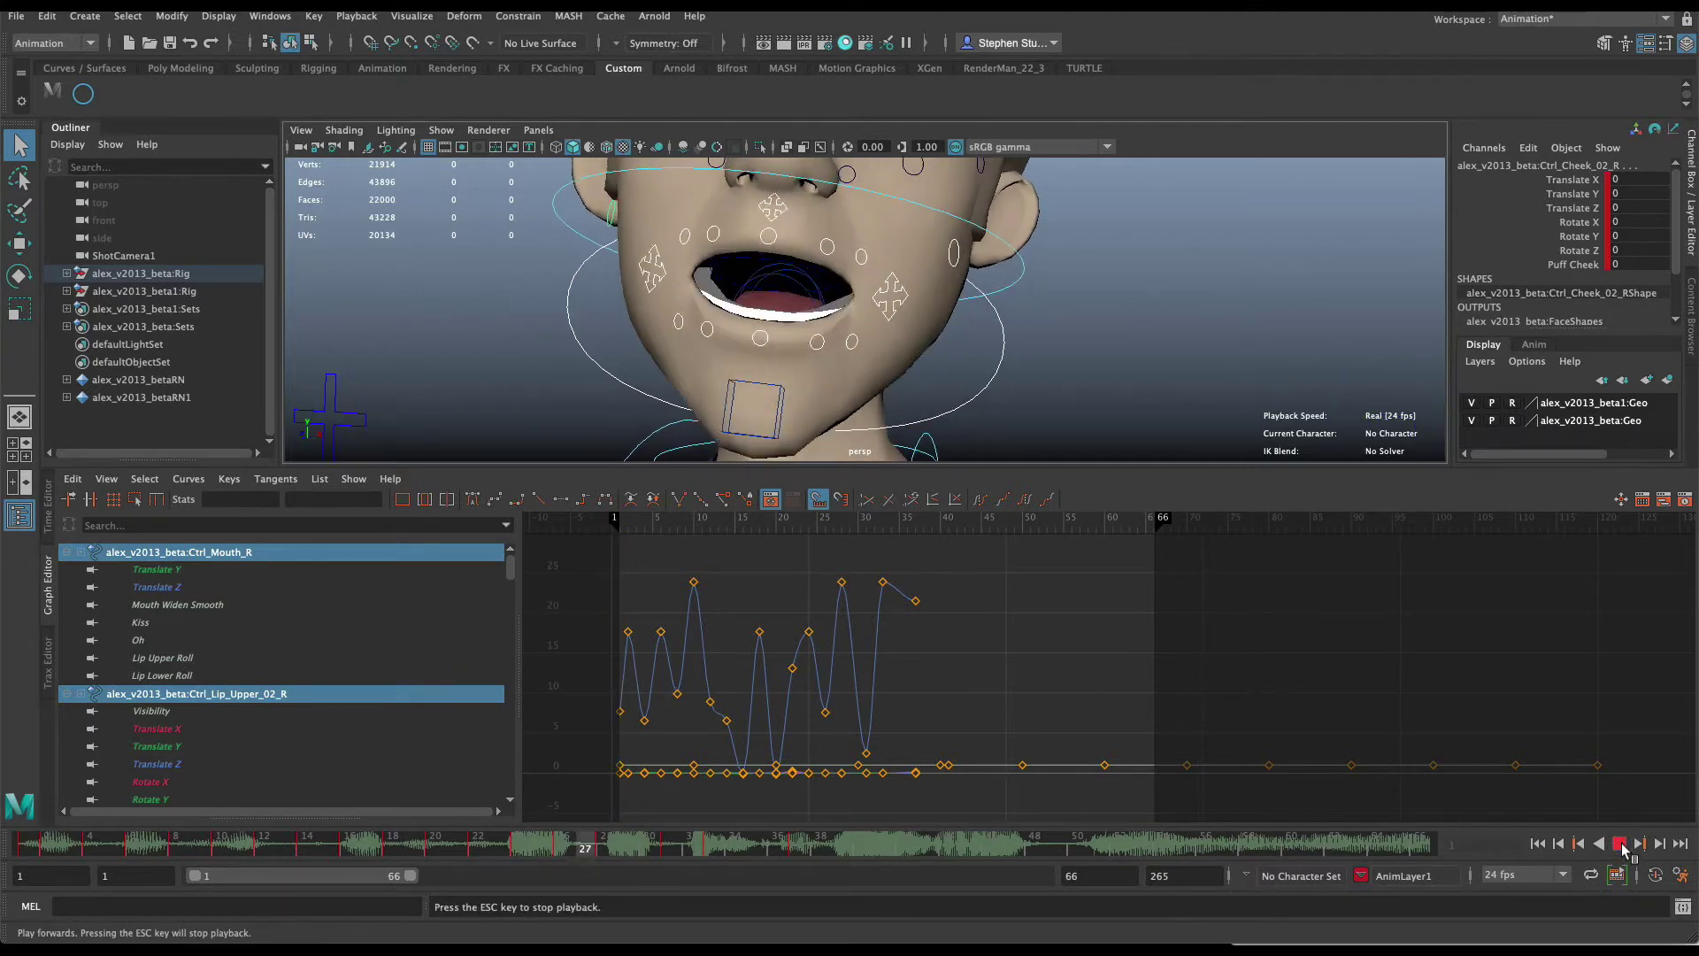
pyautogui.click(1620, 844)
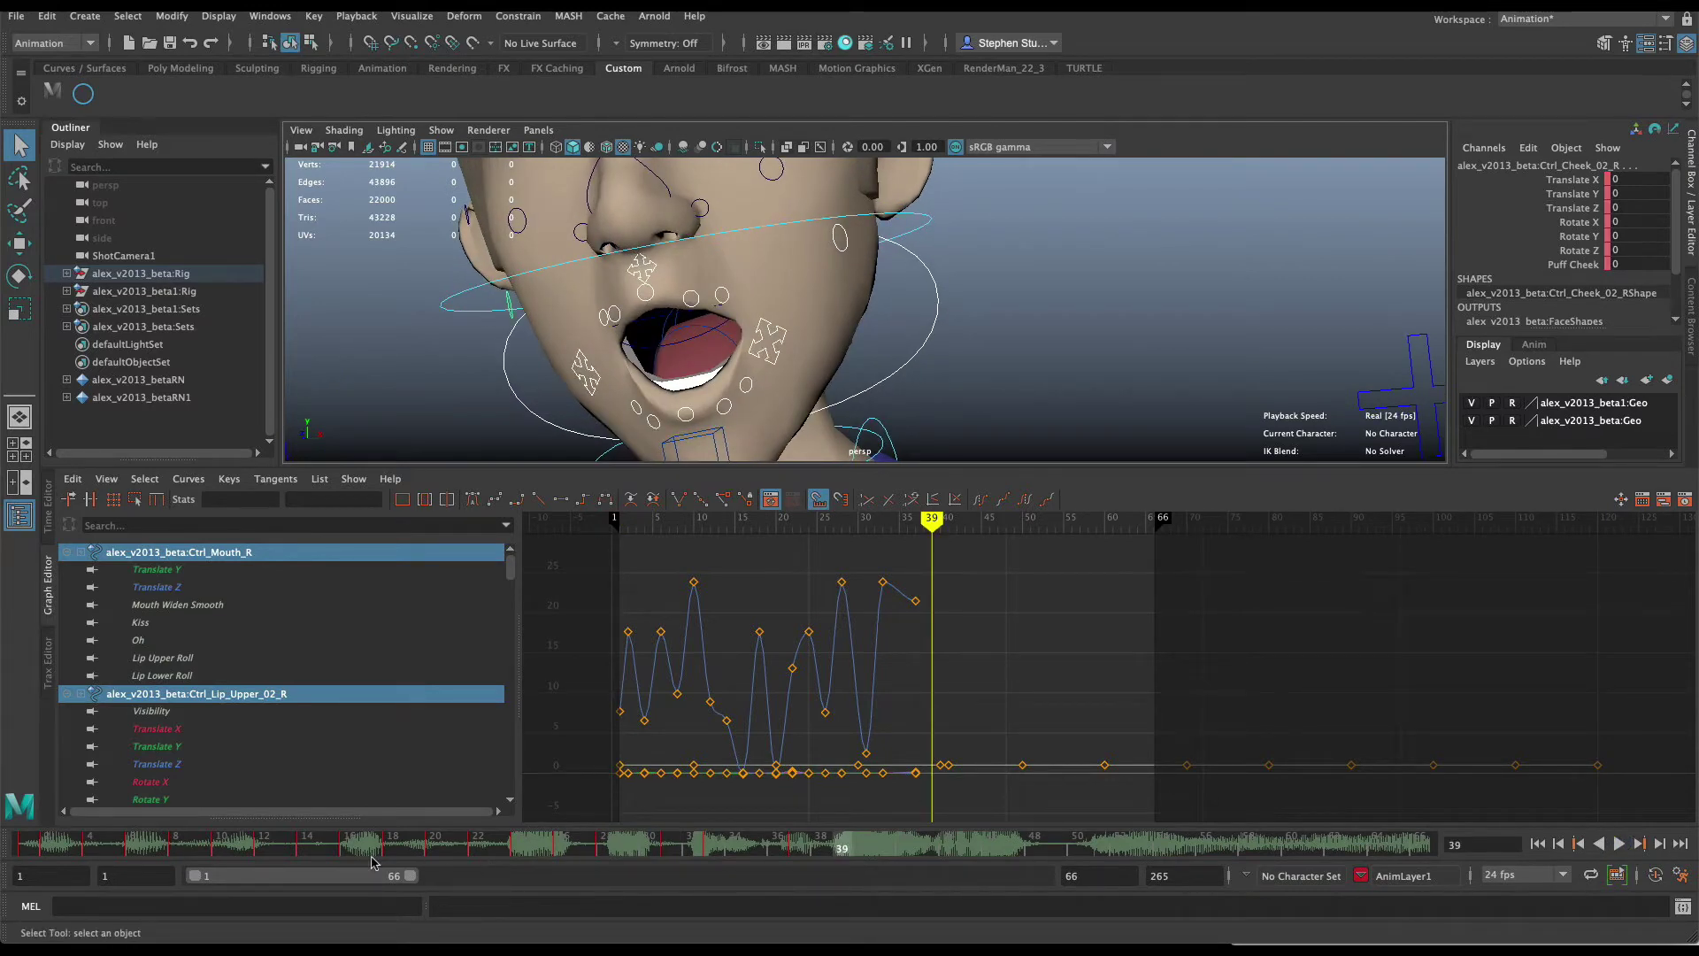
pyautogui.moveTo(137, 847); pyautogui.dragTo(27, 849)
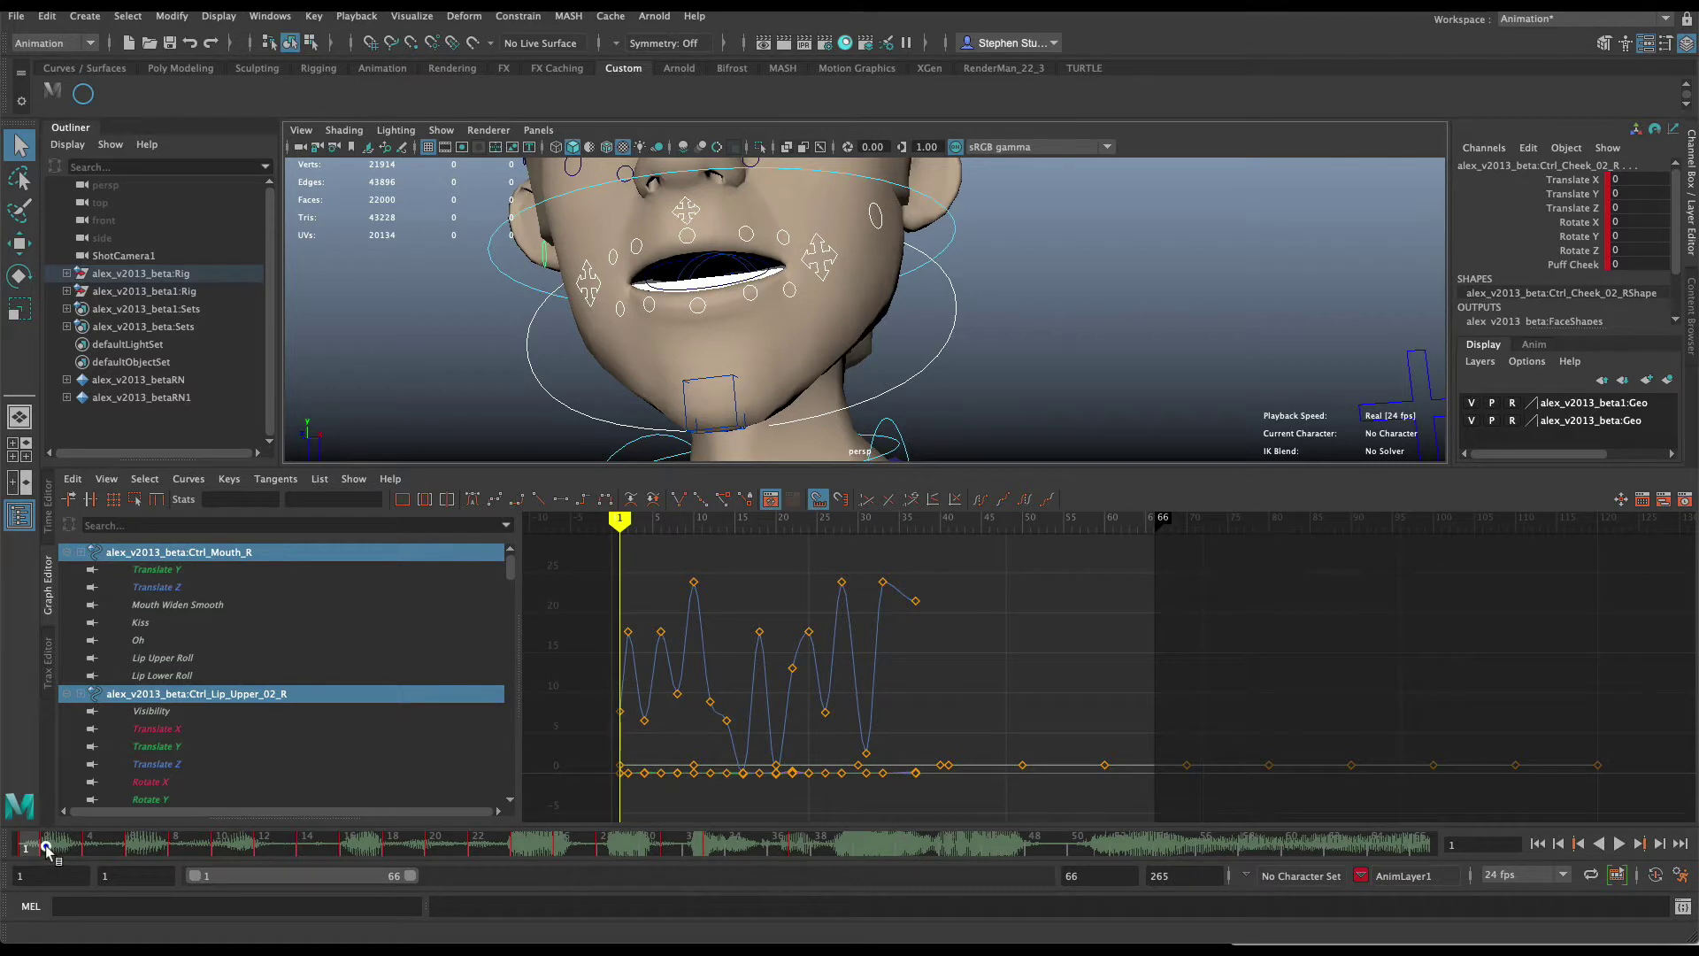
# Examine the mouth shapes on every second frame from 2 to 18, and return to frame 1.
pyautogui.click(47, 847)
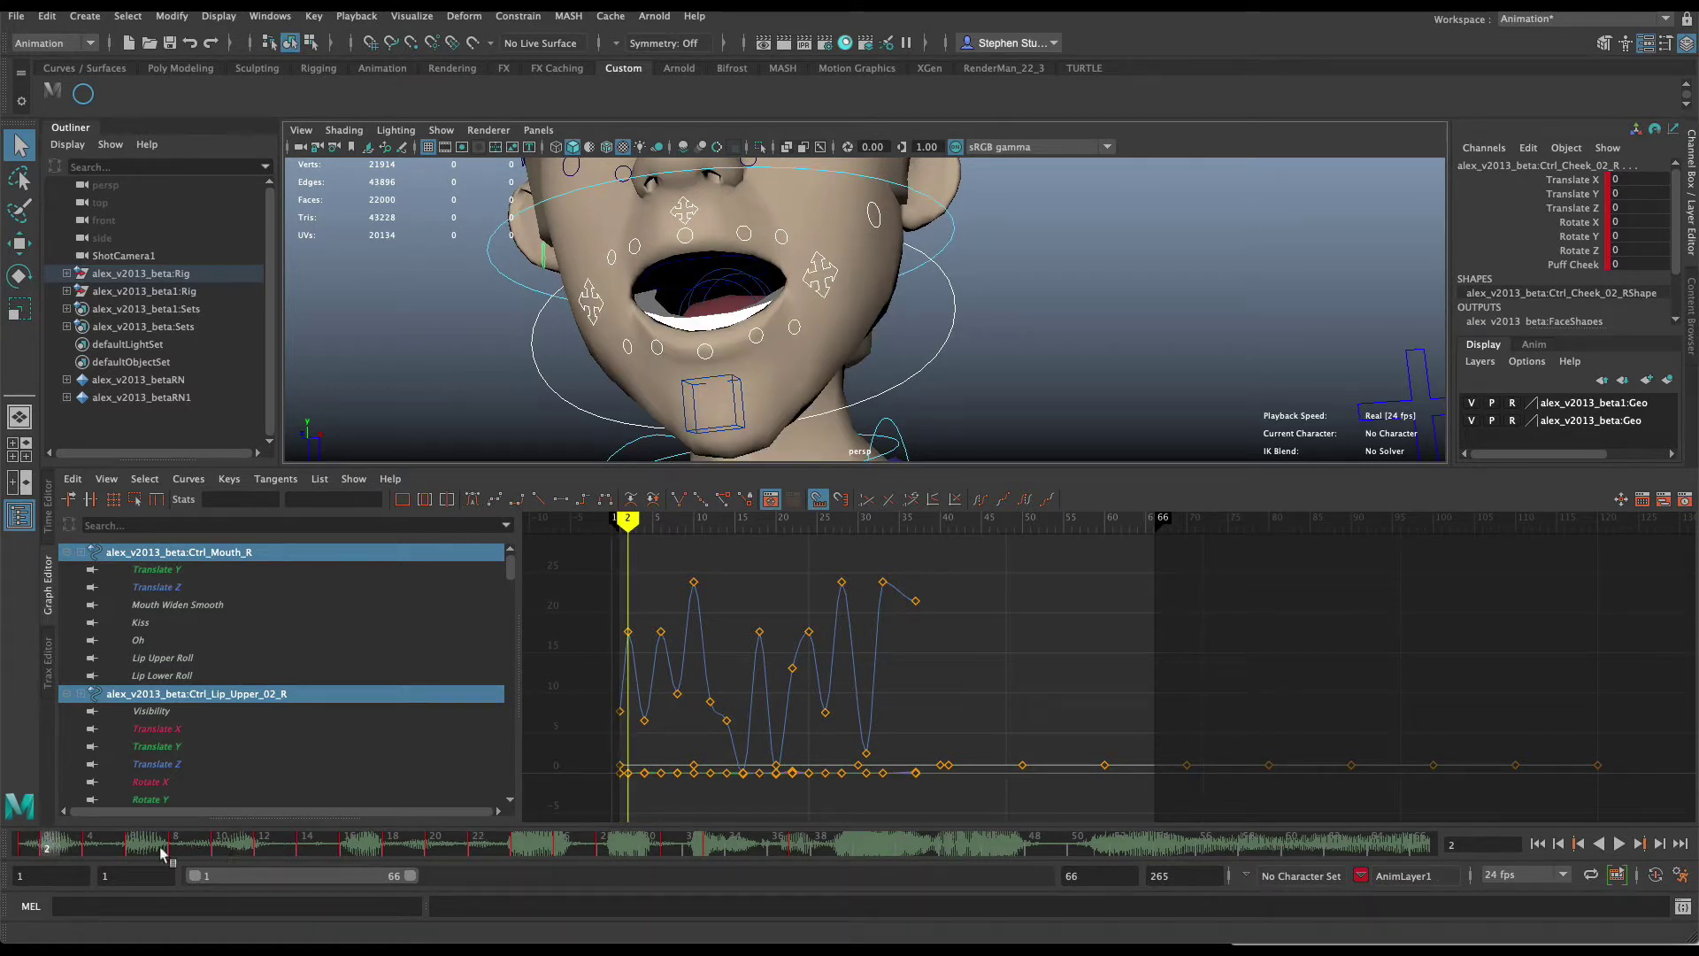
pyautogui.click(89, 847)
pyautogui.click(131, 848)
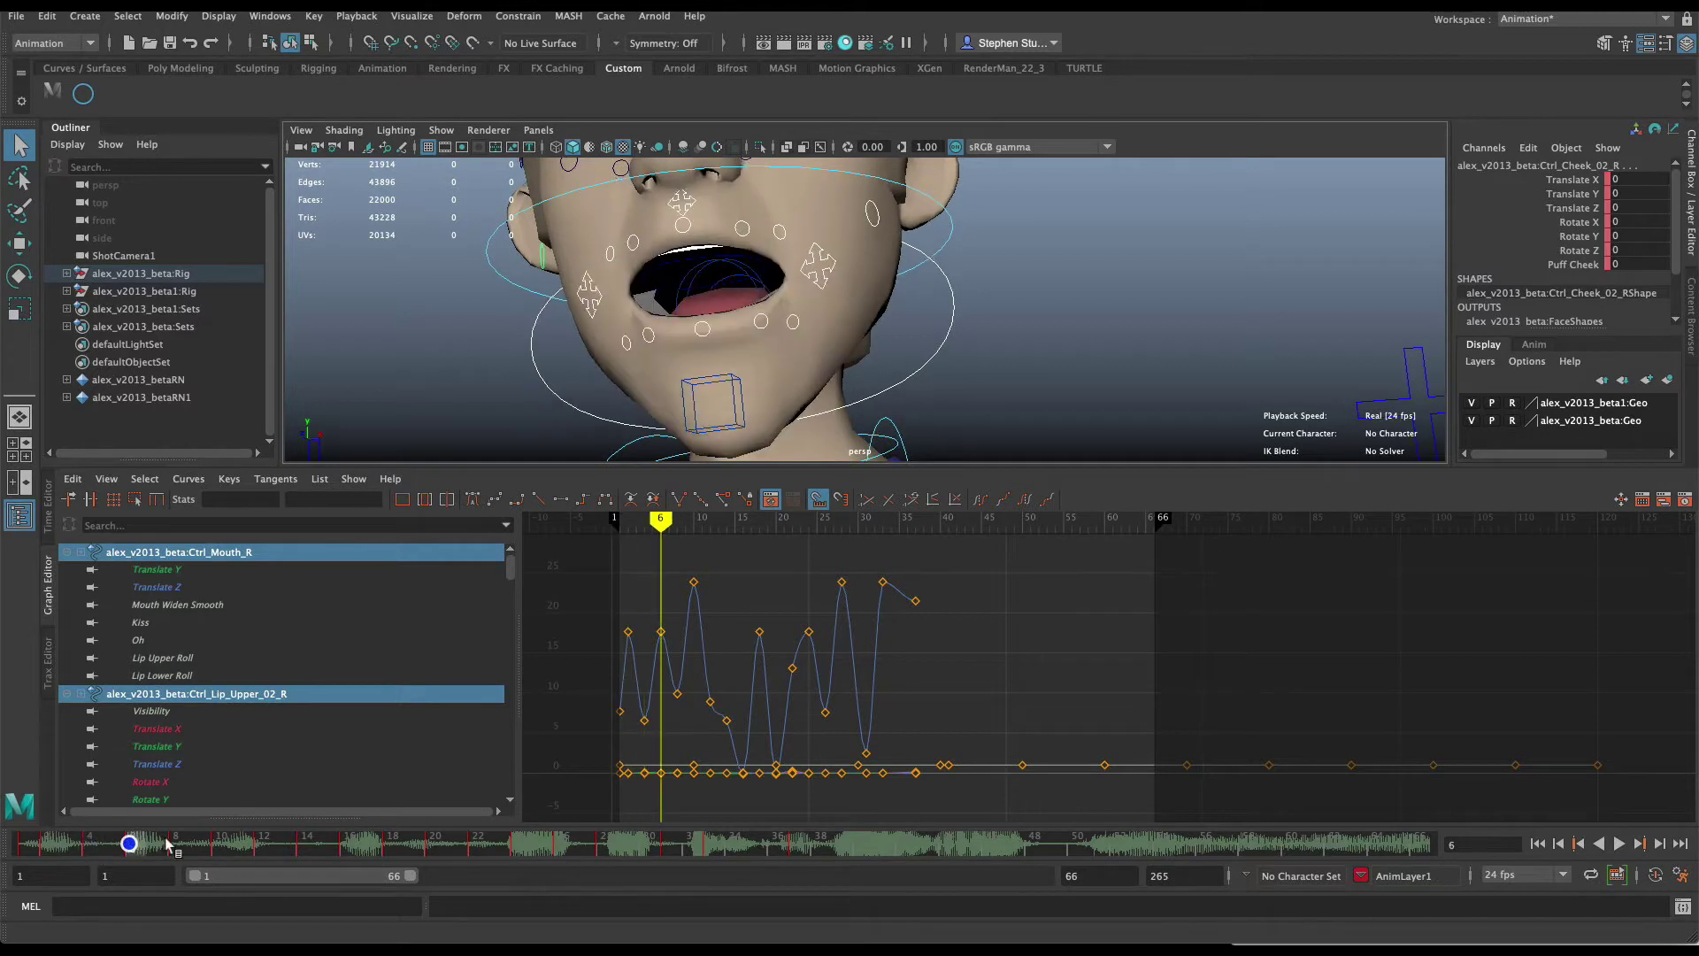
pyautogui.click(172, 845)
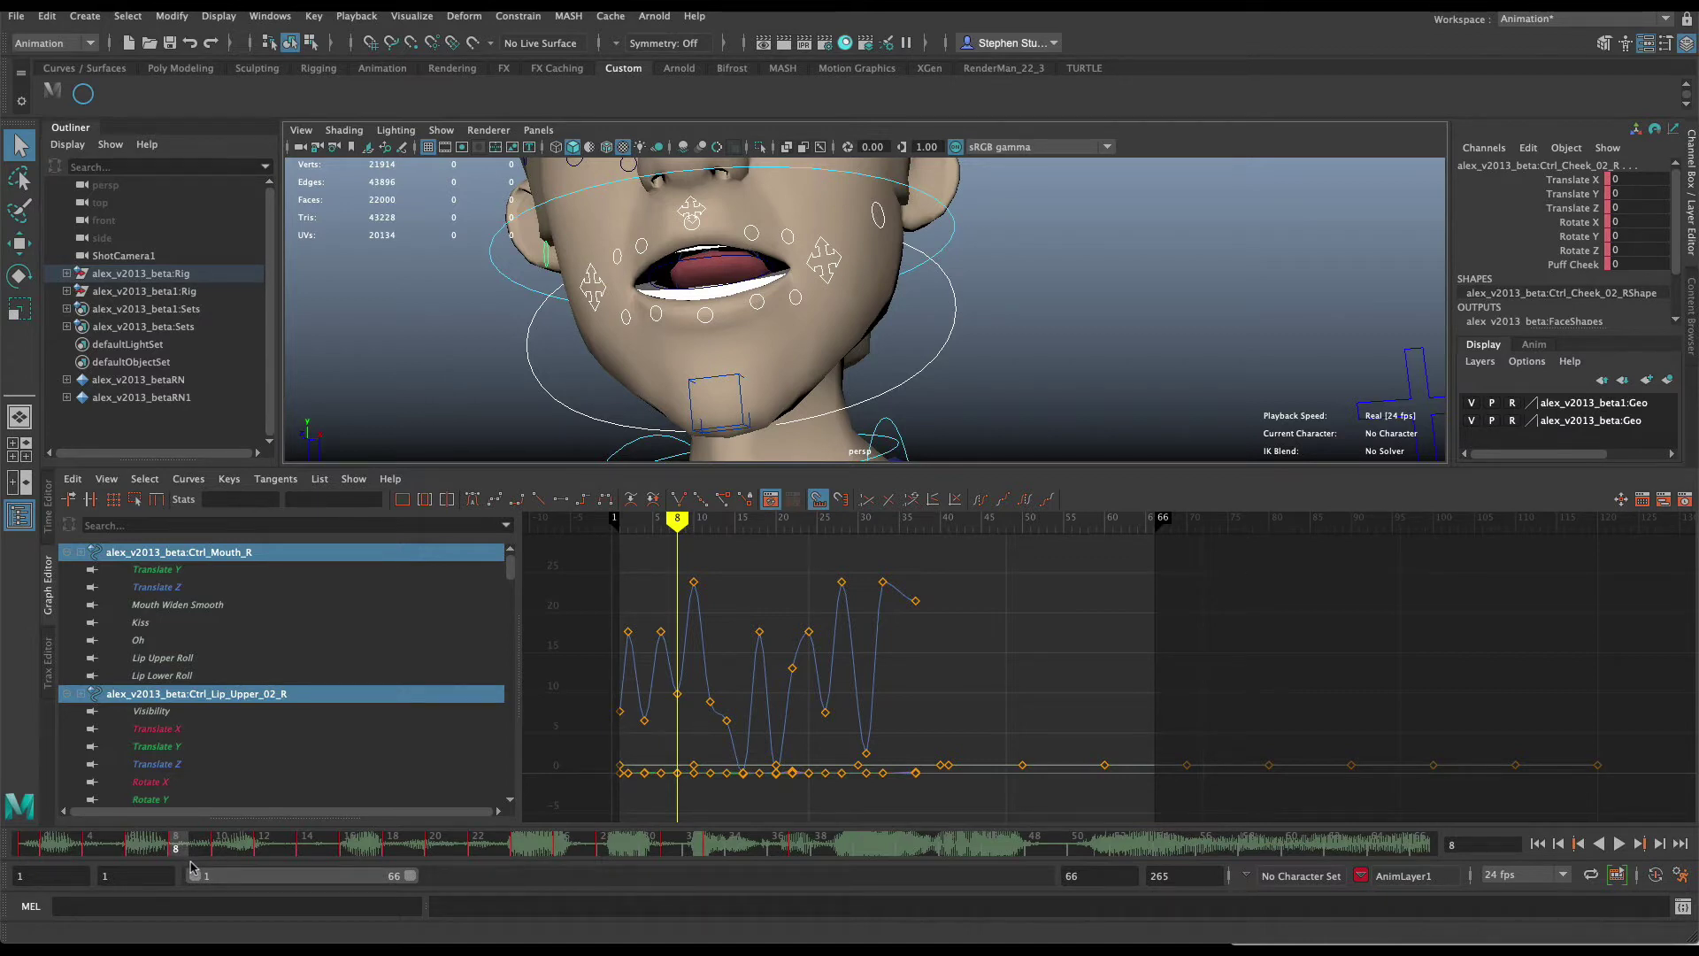
pyautogui.click(221, 845)
pyautogui.click(264, 845)
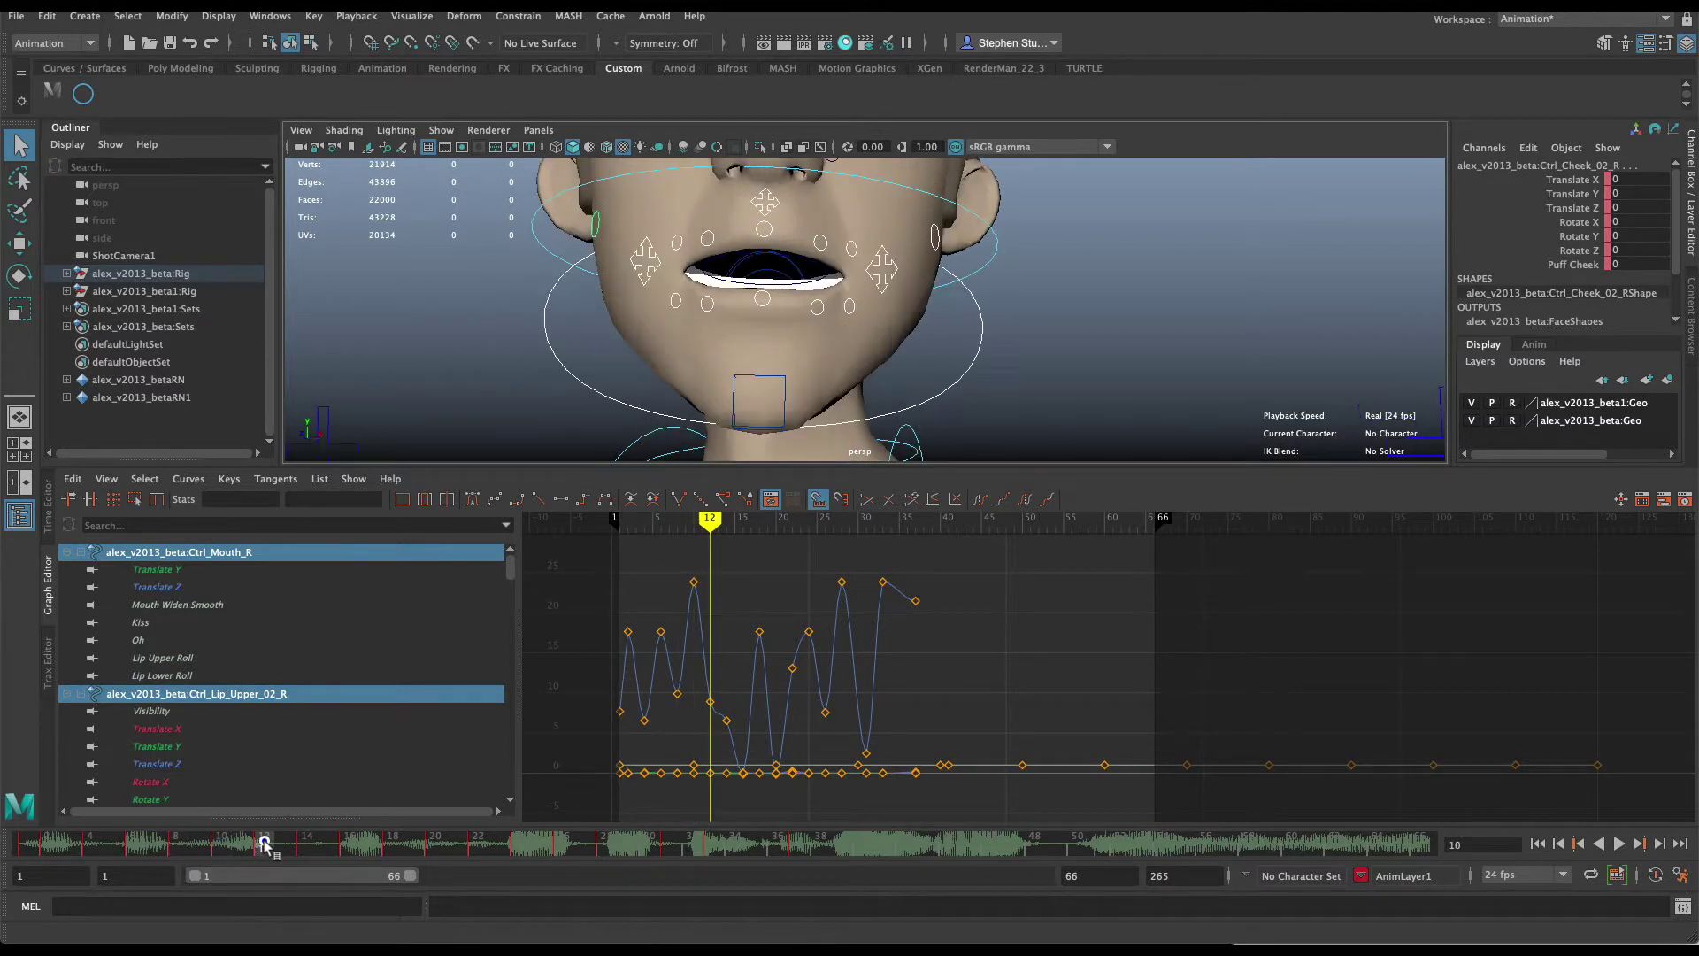
pyautogui.click(305, 845)
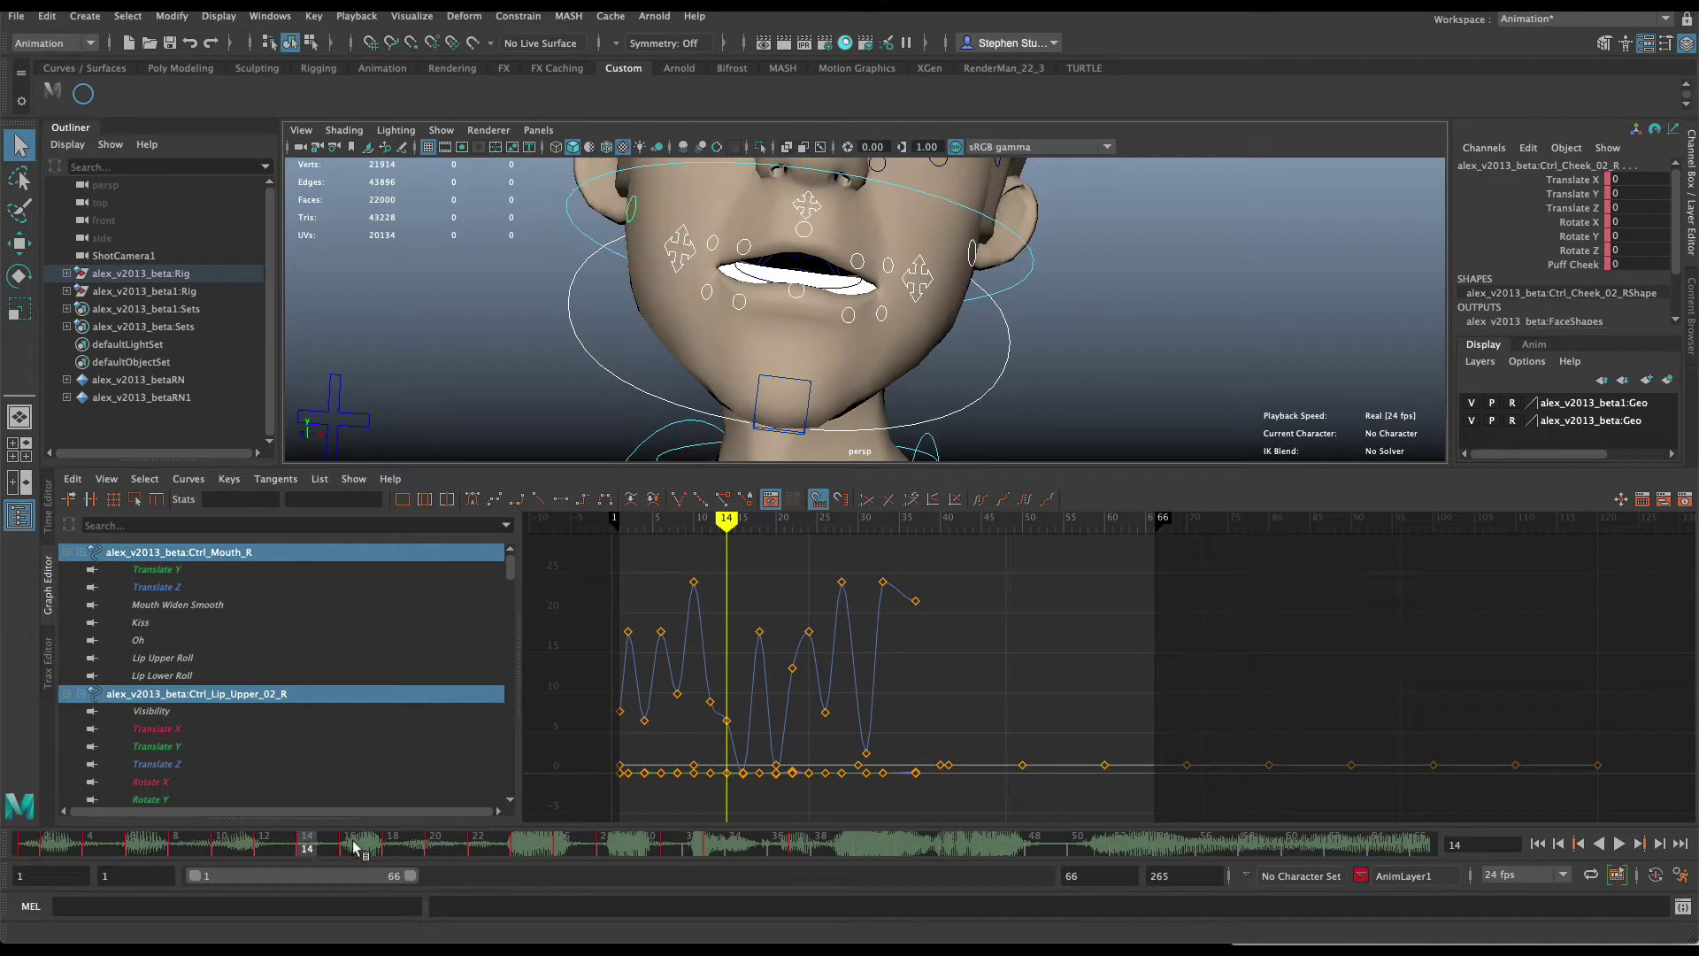
pyautogui.click(347, 845)
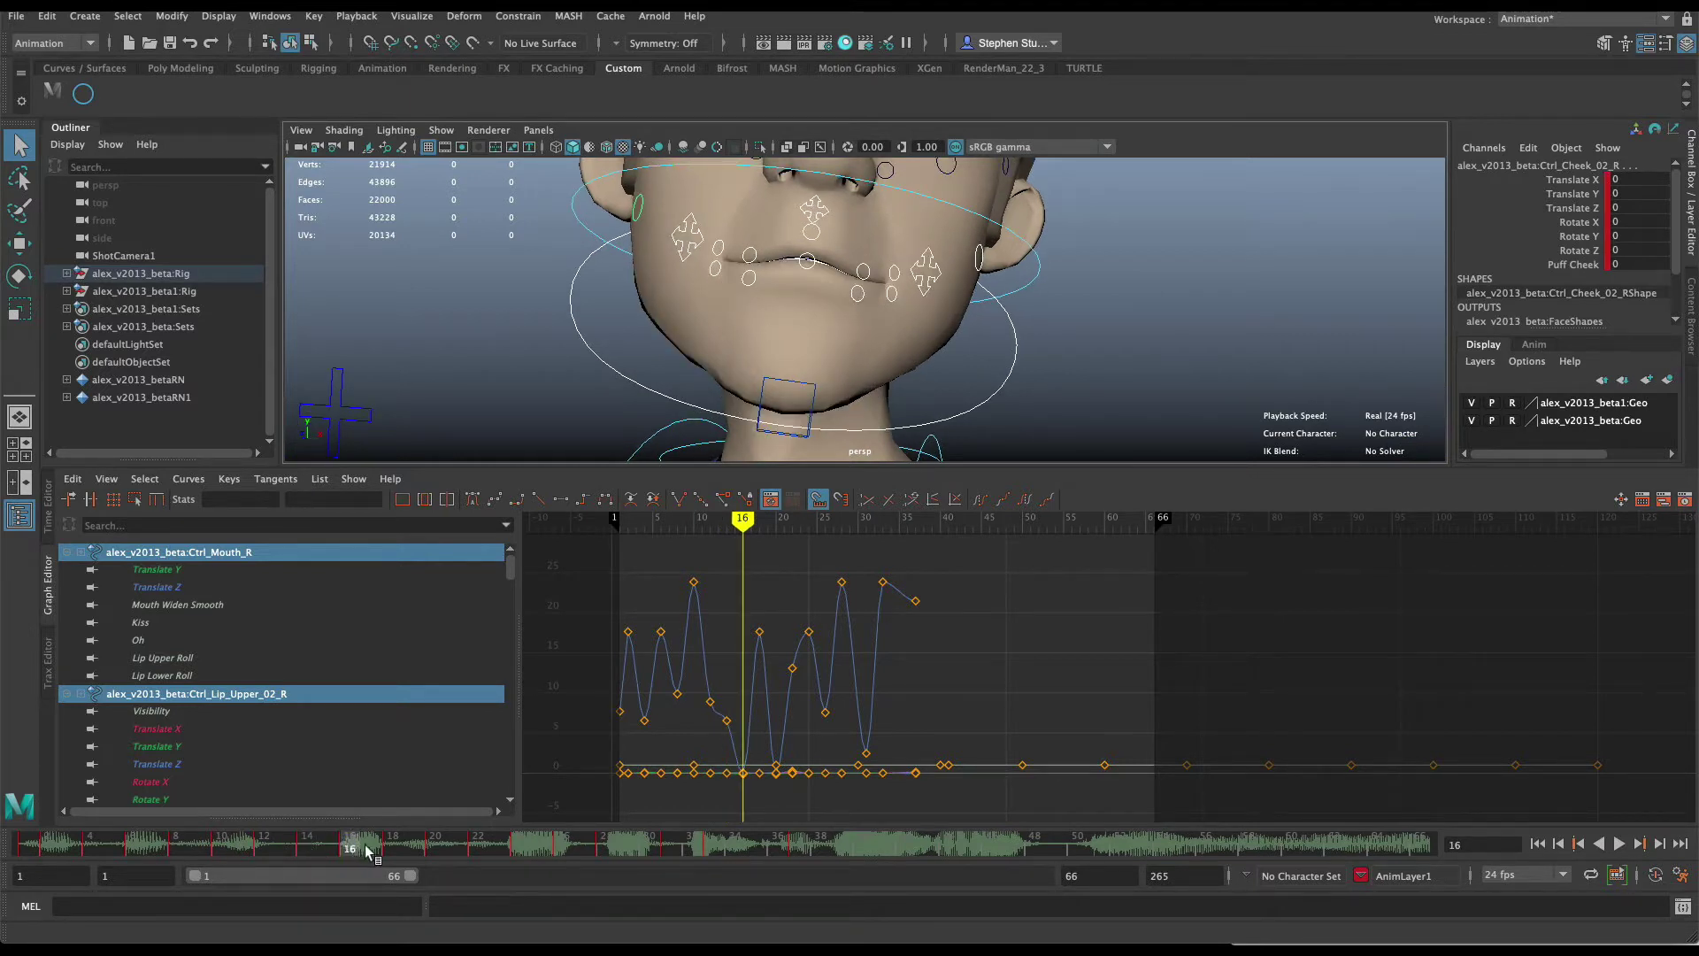
pyautogui.click(367, 845)
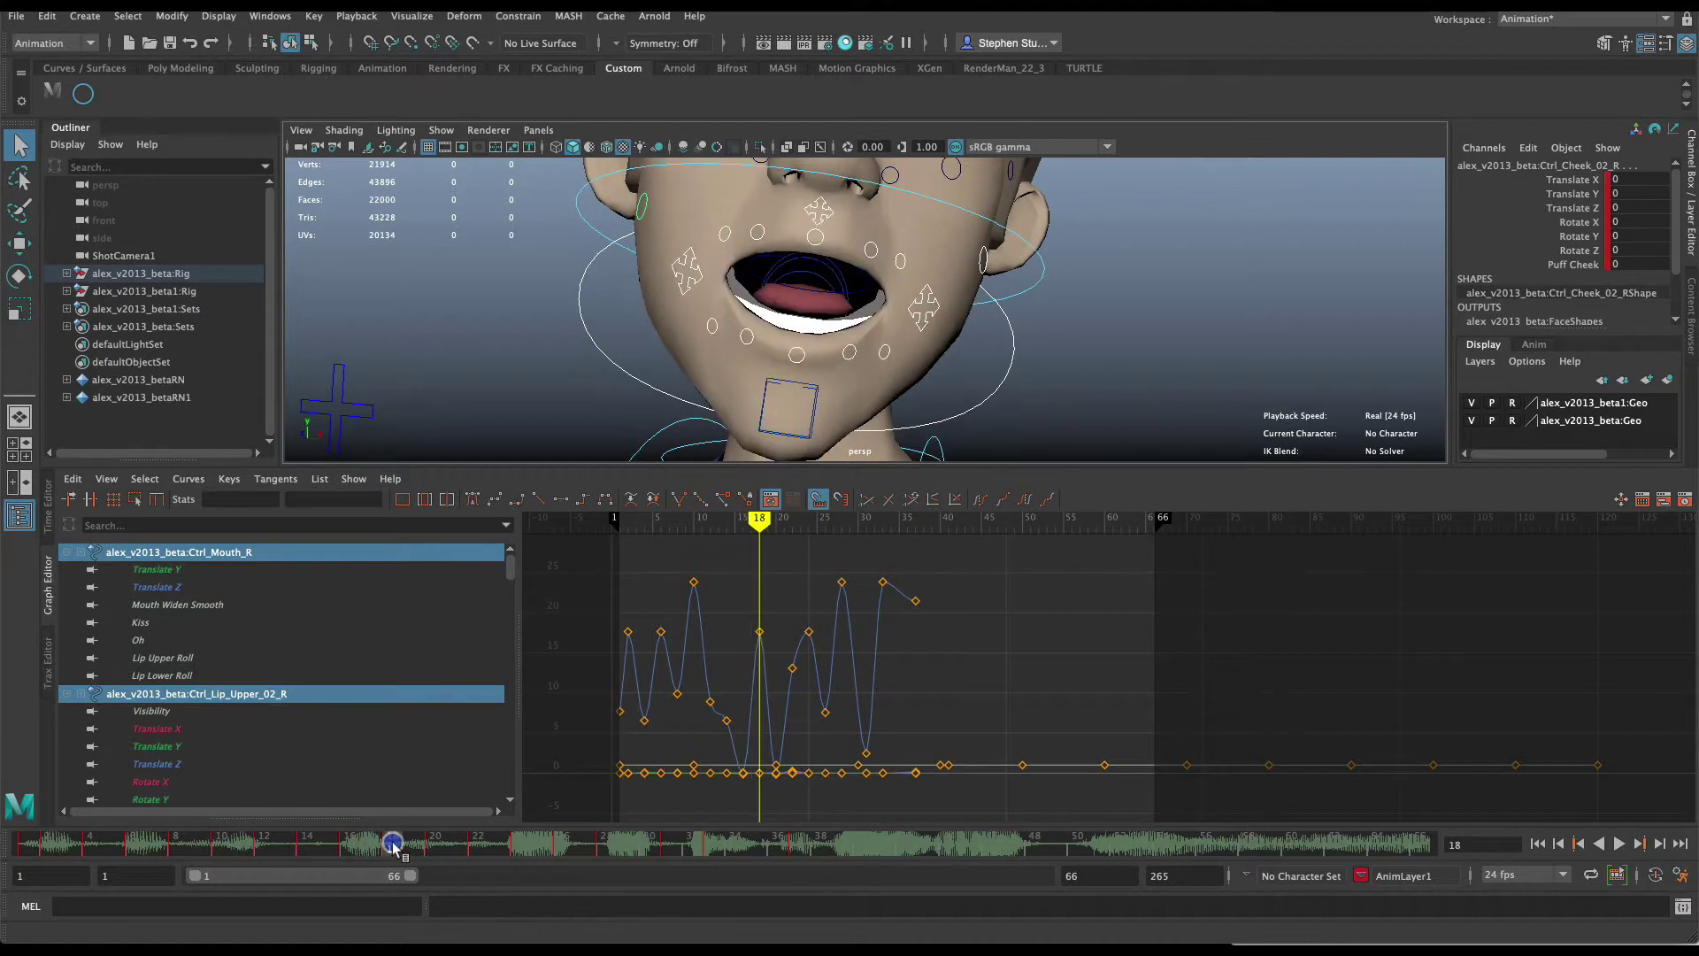
pyautogui.click(349, 845)
pyautogui.click(391, 850)
pyautogui.click(27, 845)
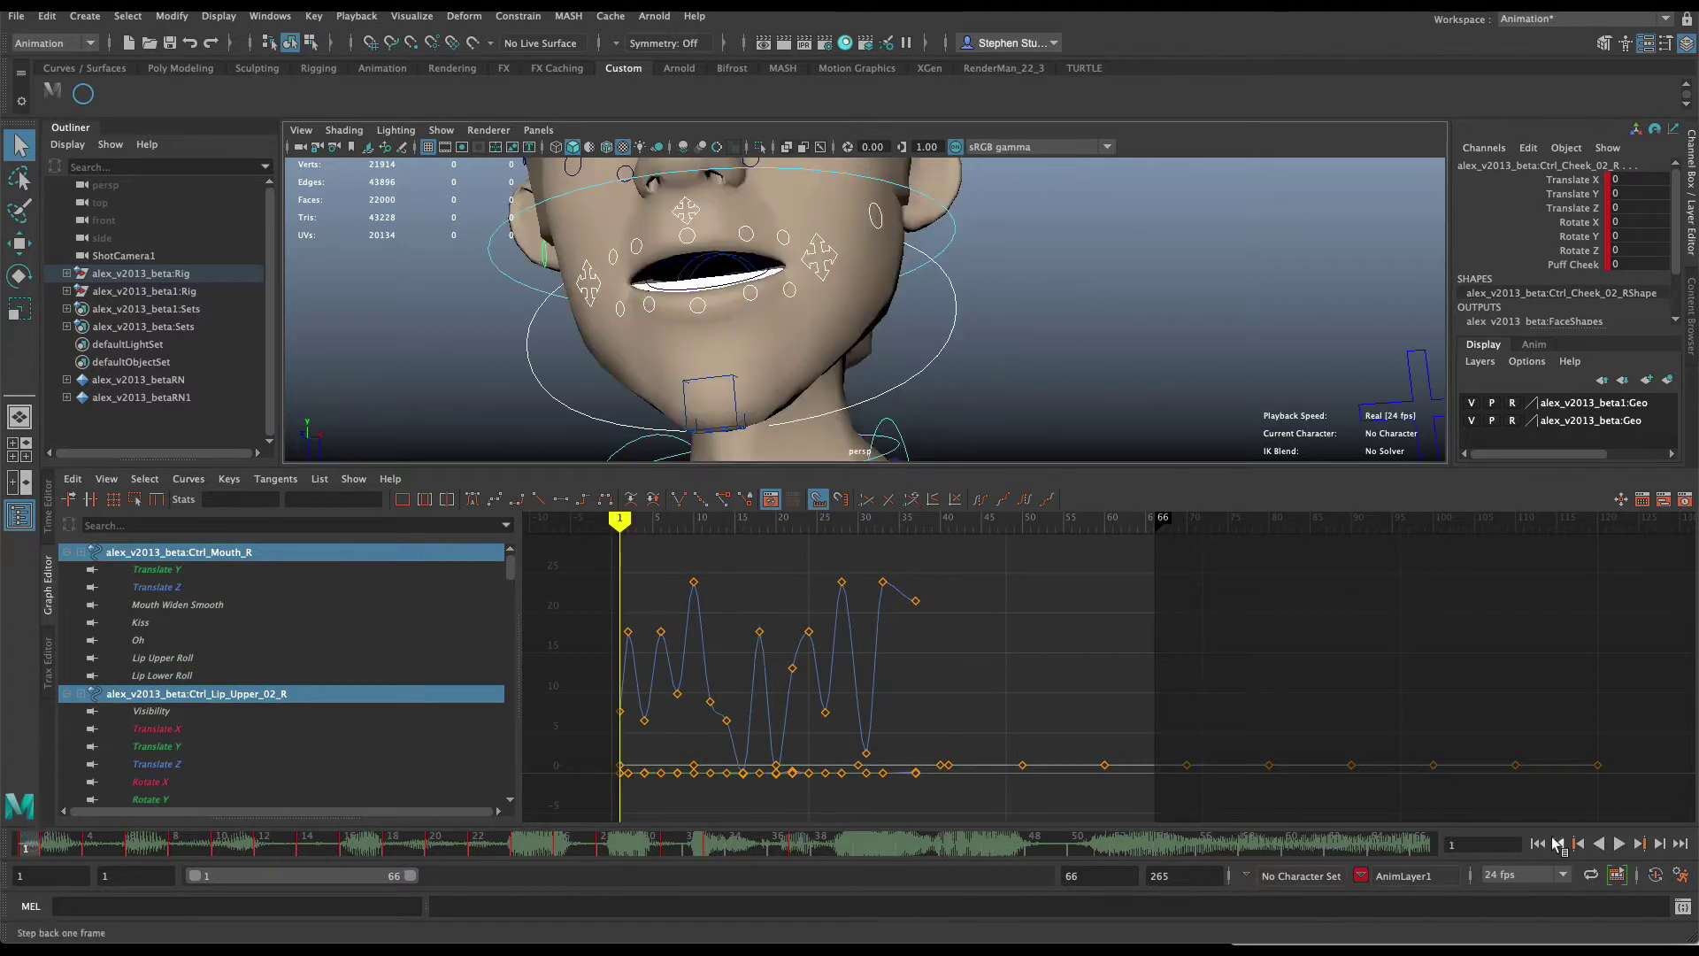
# Replay the lip-sync animation from the start, stop it, and rewind to frame 1.
pyautogui.click(1618, 843)
pyautogui.click(1618, 843)
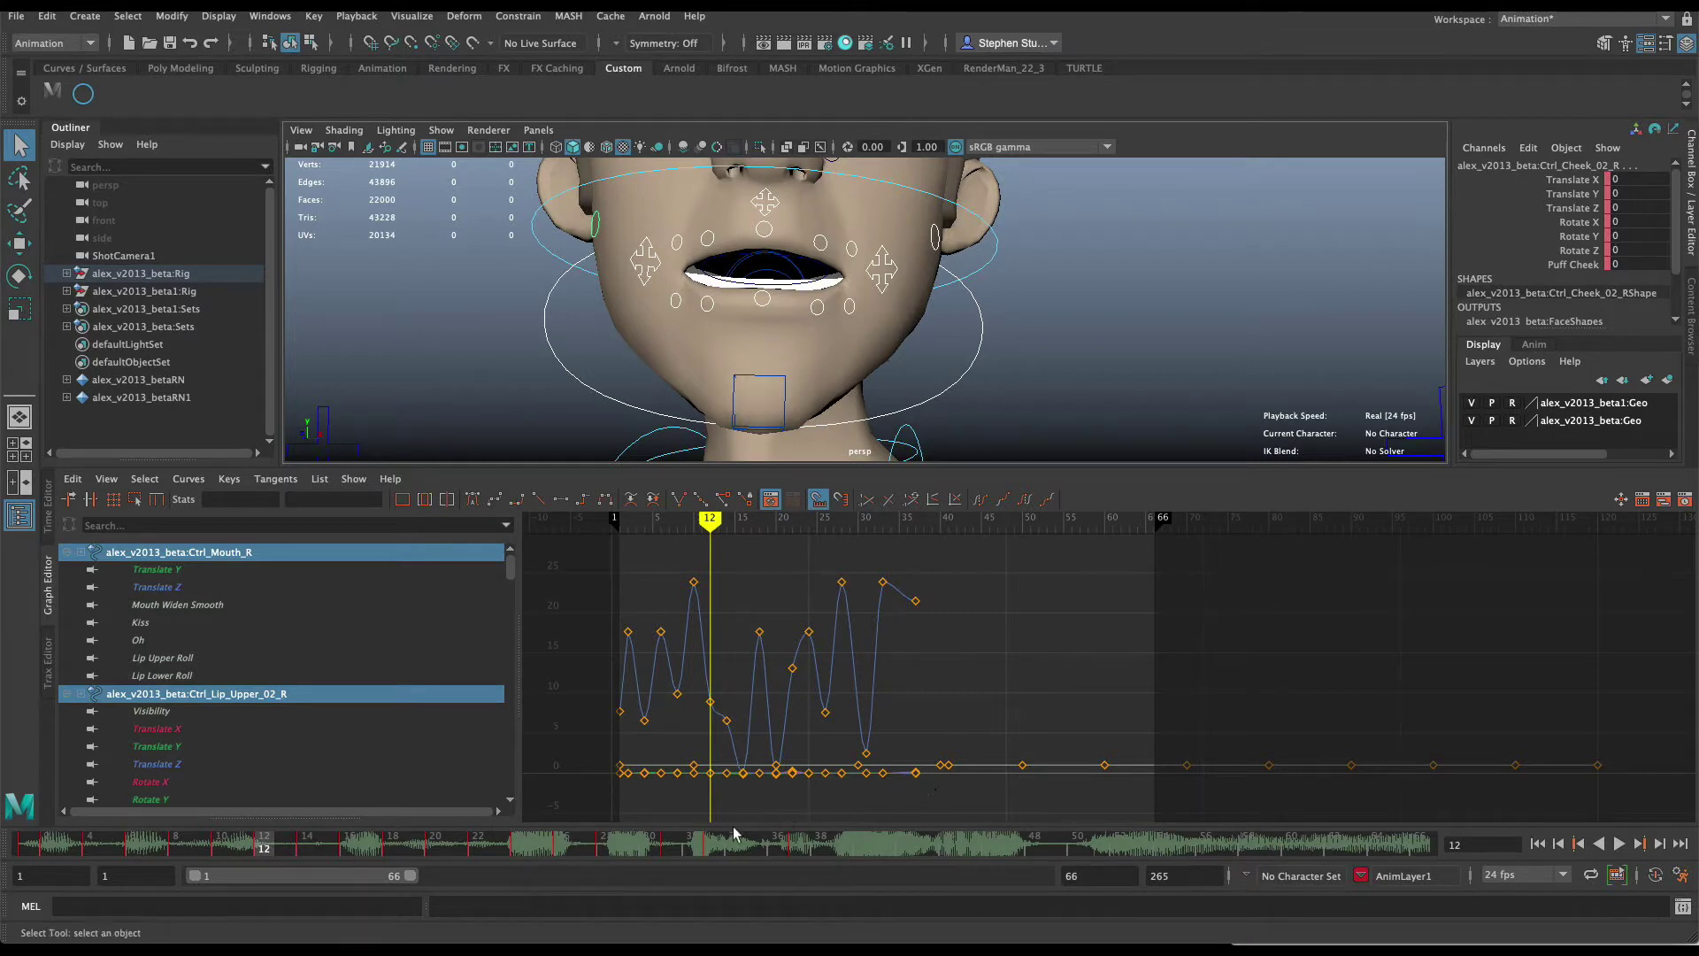
pyautogui.moveTo(270, 845); pyautogui.dragTo(23, 829)
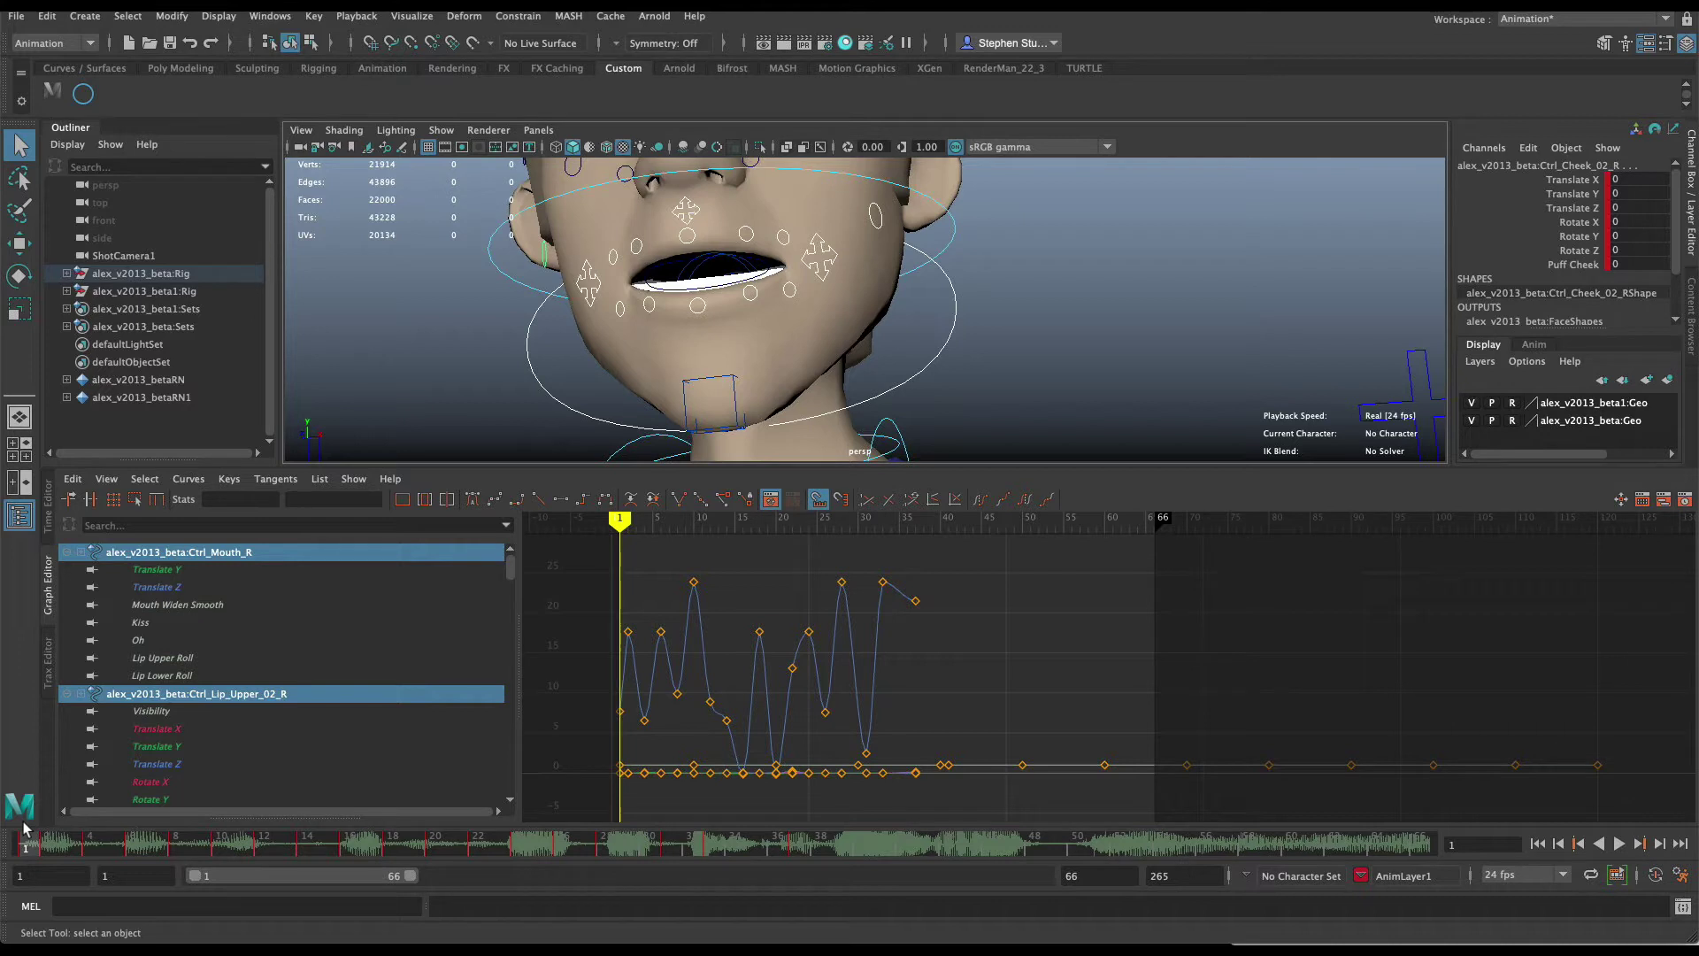
# Compare the mouth pose at frame 2 with the one at frame 4.
pyautogui.click(49, 852)
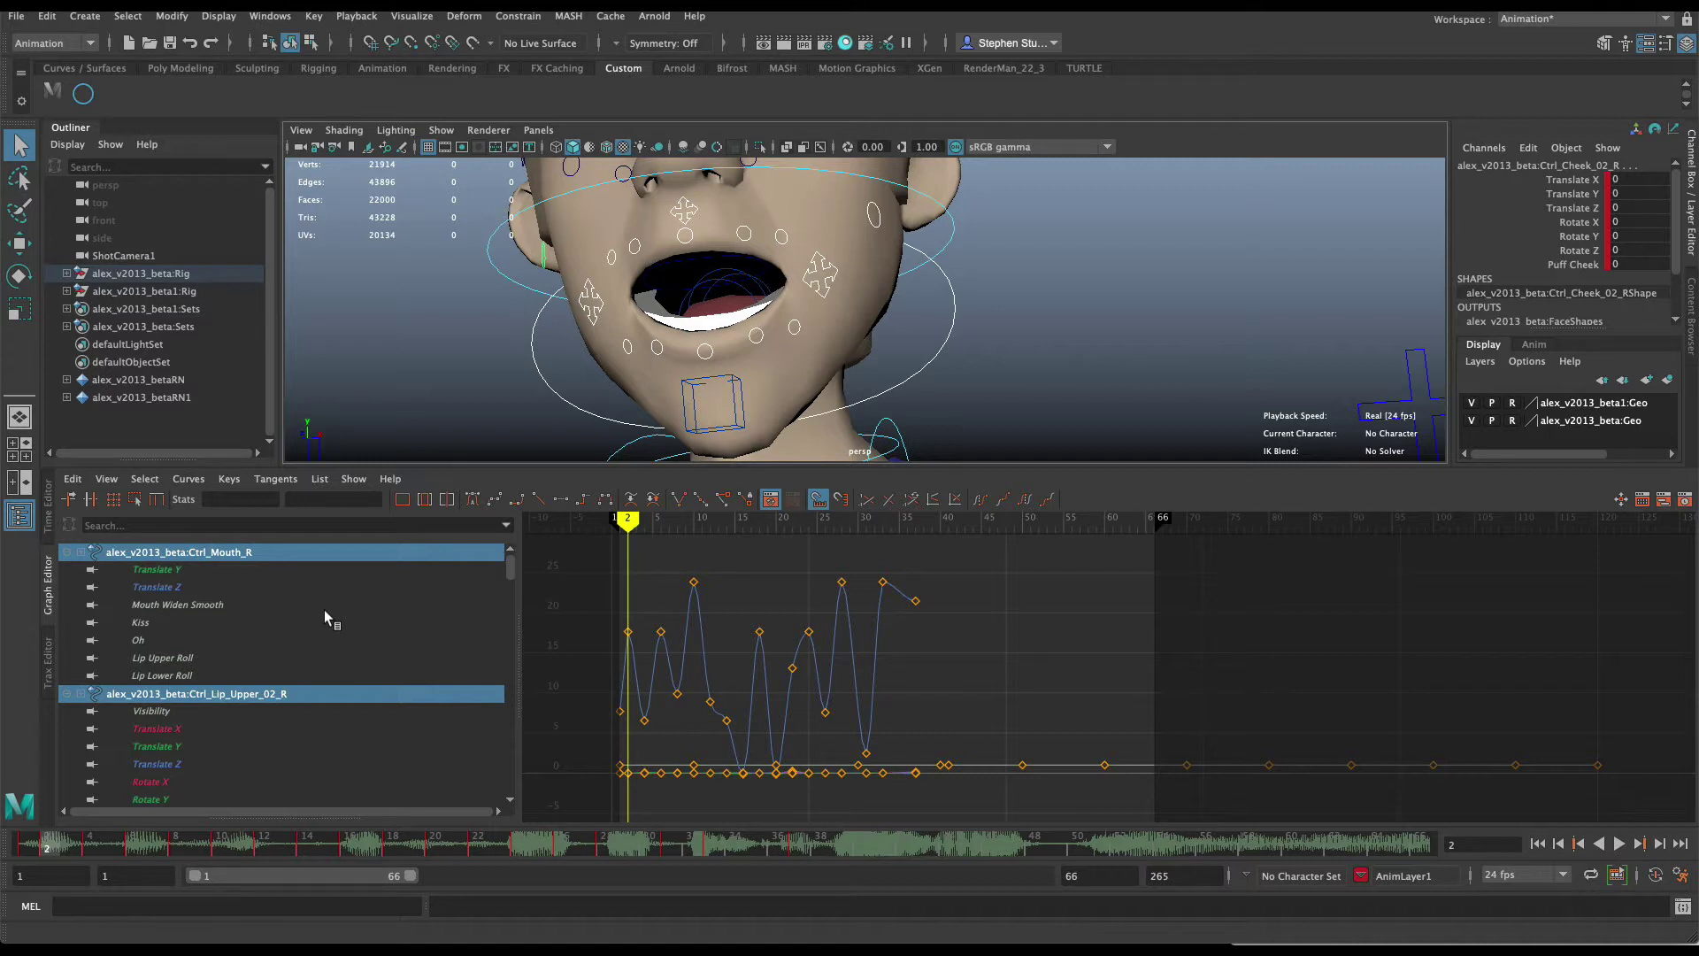
pyautogui.click(94, 847)
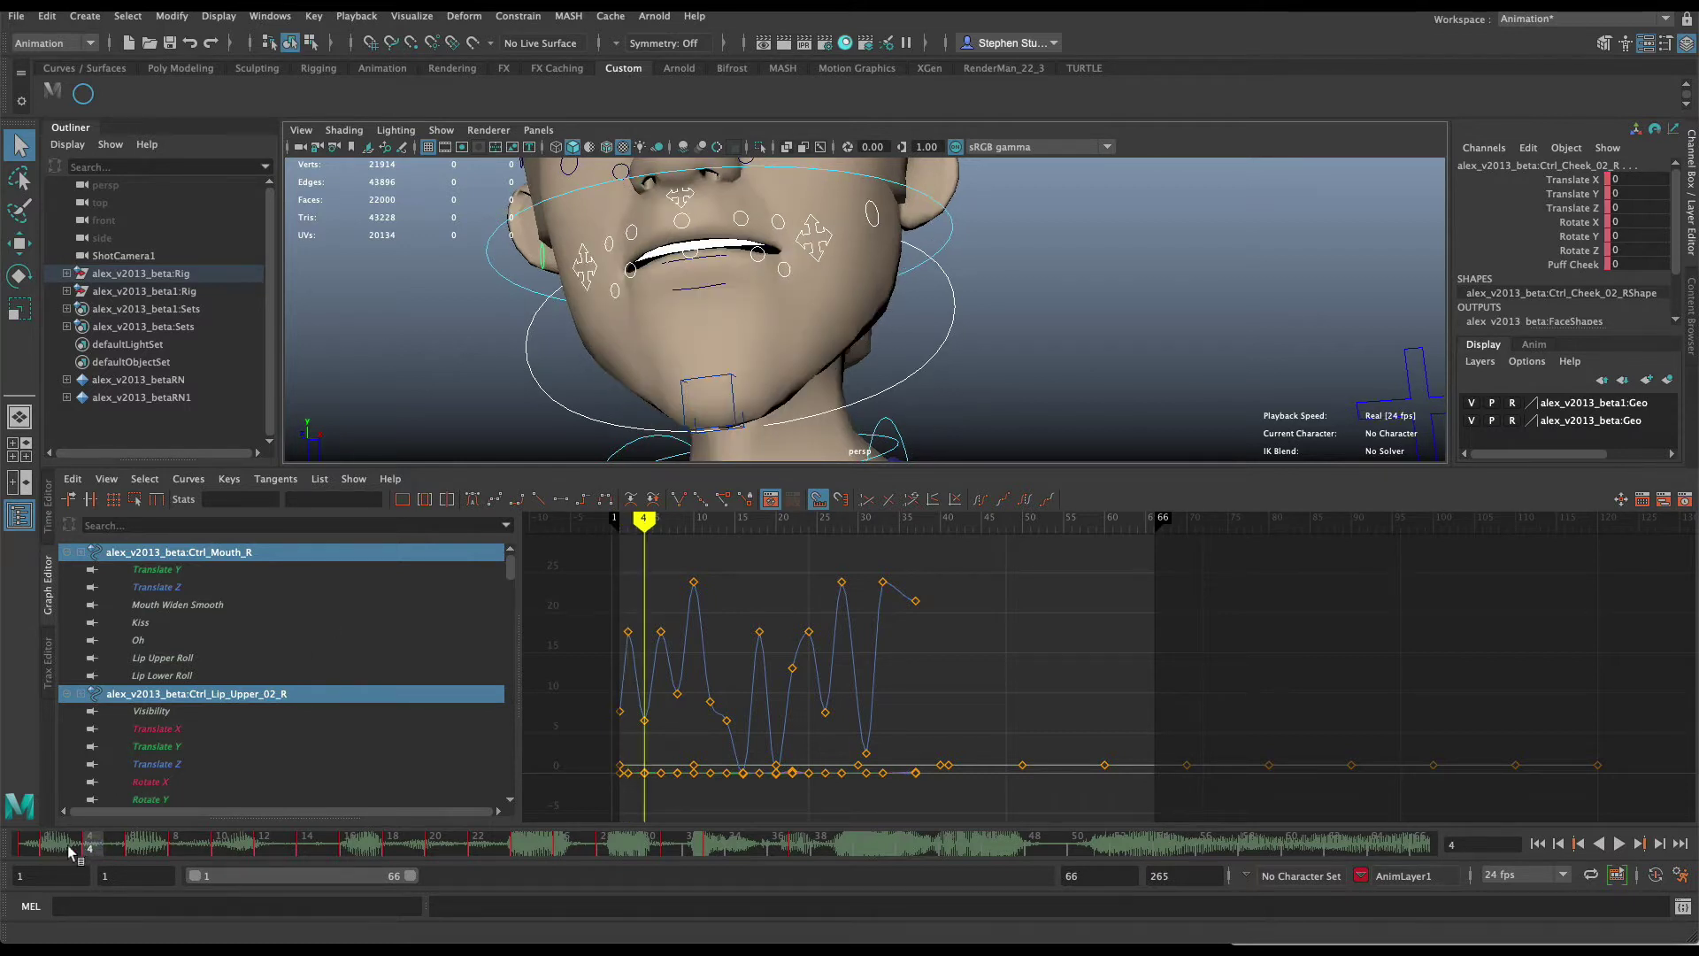
pyautogui.click(87, 847)
# Switch to Papagayo and highlight the full spoken text of Voice 1.
pyautogui.press('super+Tab')
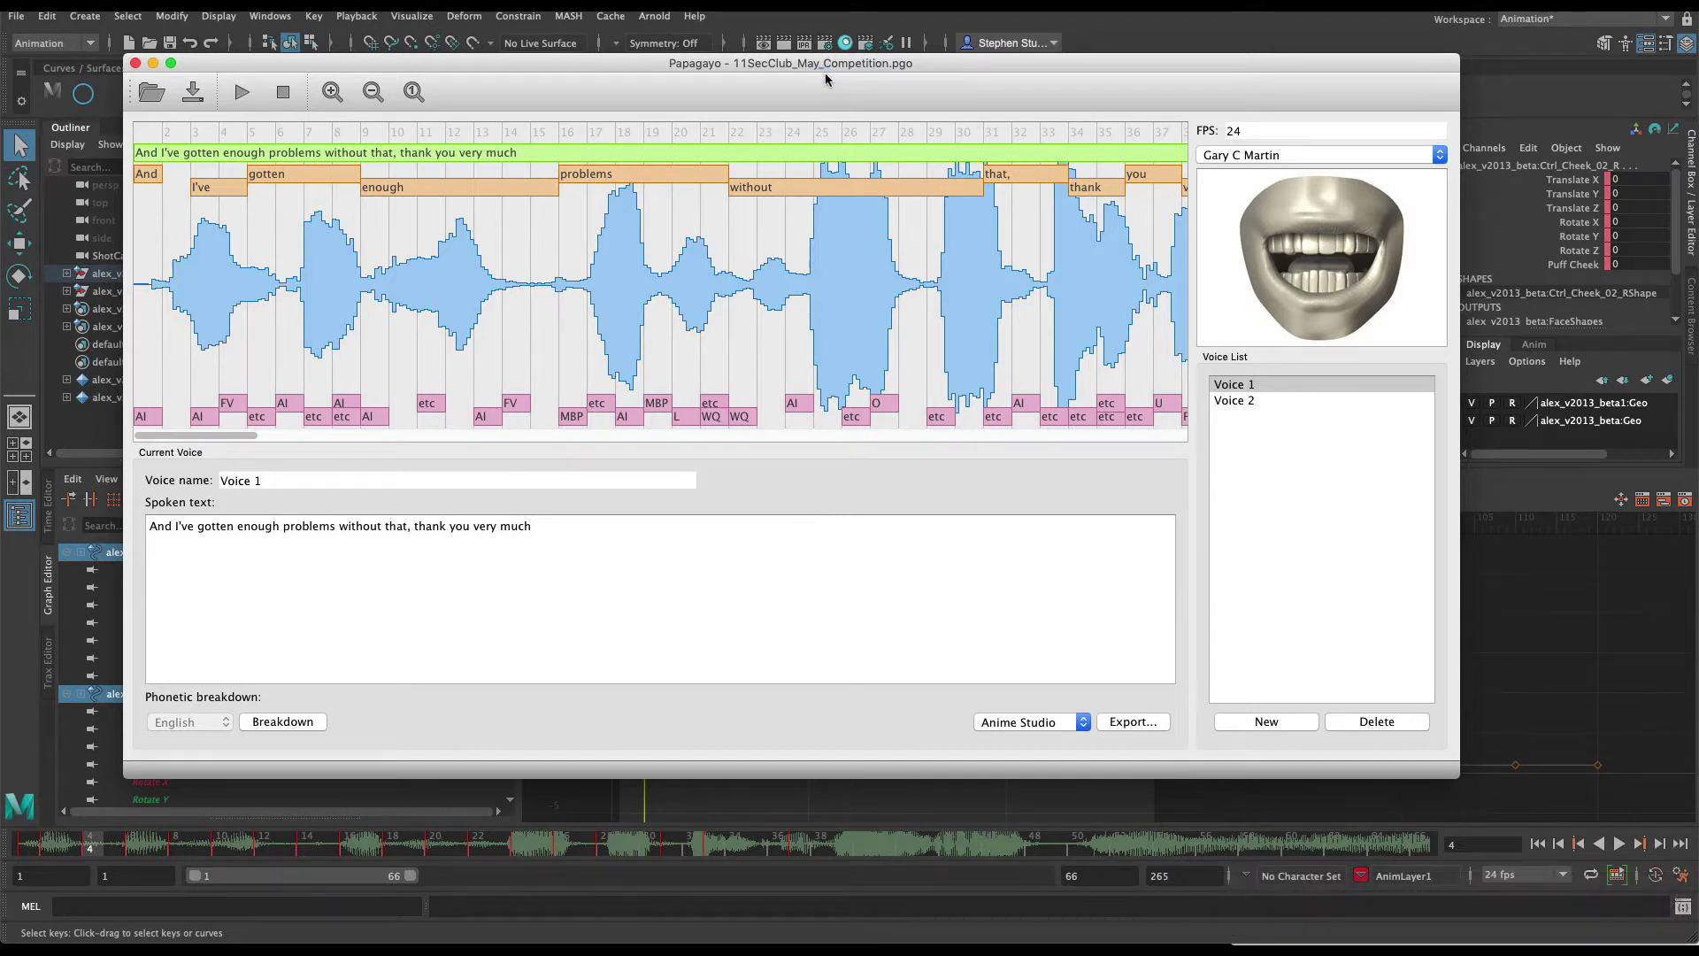
pyautogui.click(512, 577)
pyautogui.moveTo(608, 531); pyautogui.dragTo(109, 531)
pyautogui.moveTo(571, 533); pyautogui.dragTo(124, 527)
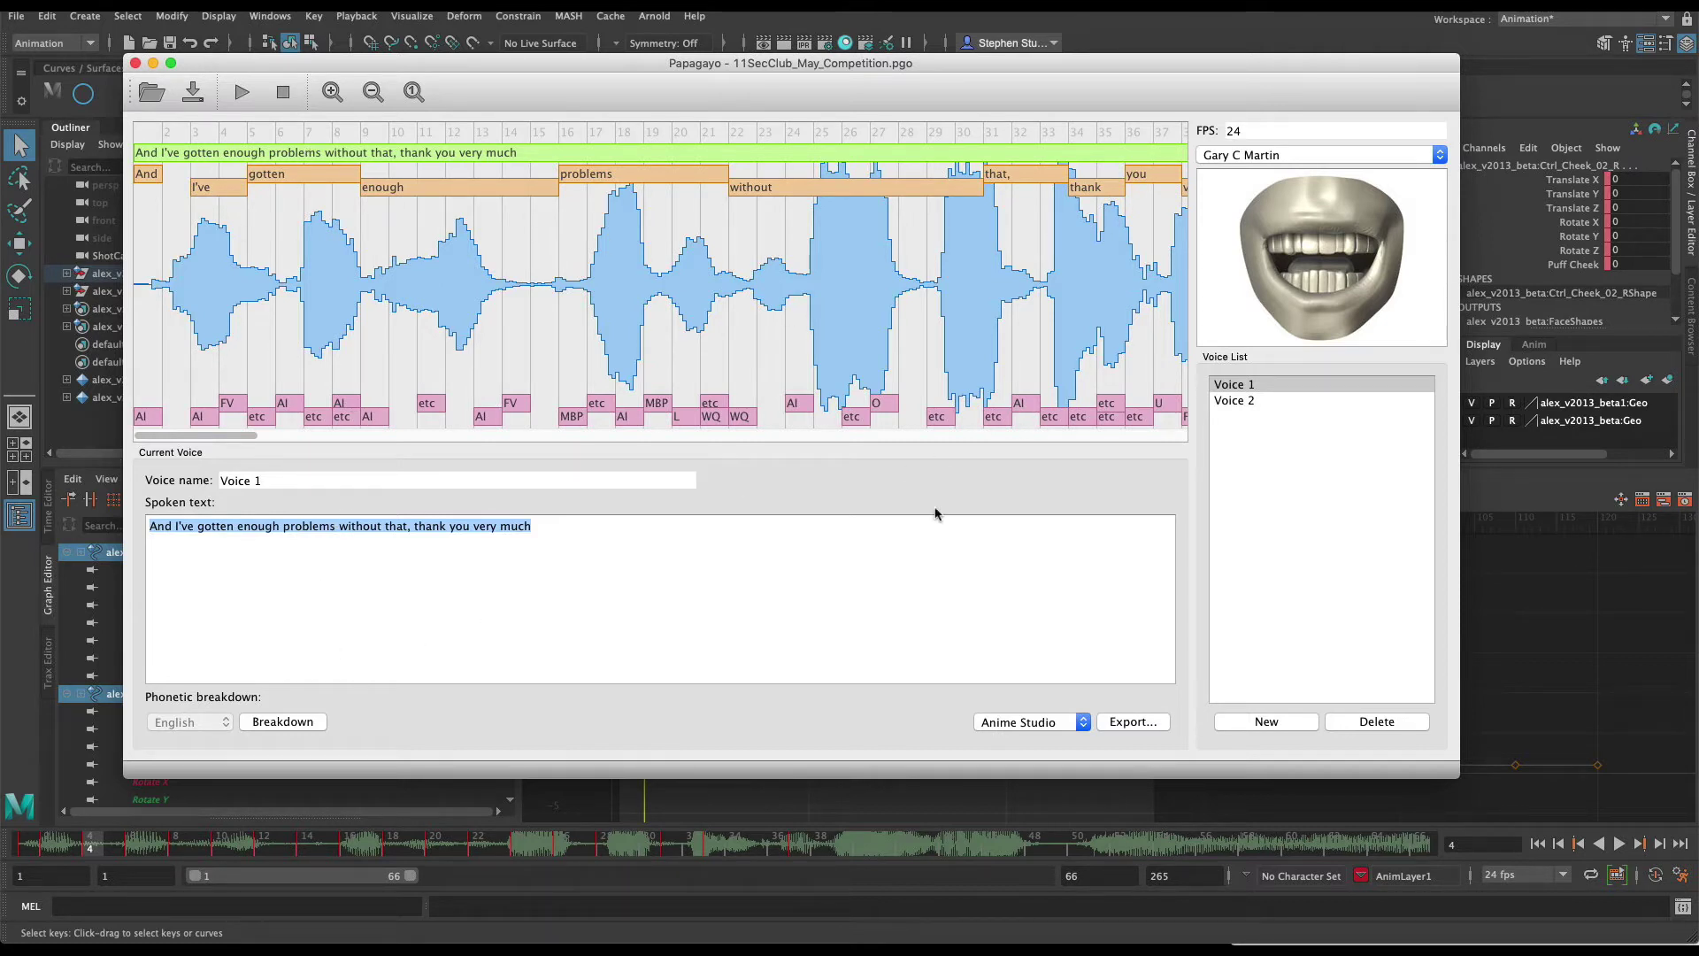
# Copy the entire spoken text of Voice 2.
pyautogui.click(1325, 403)
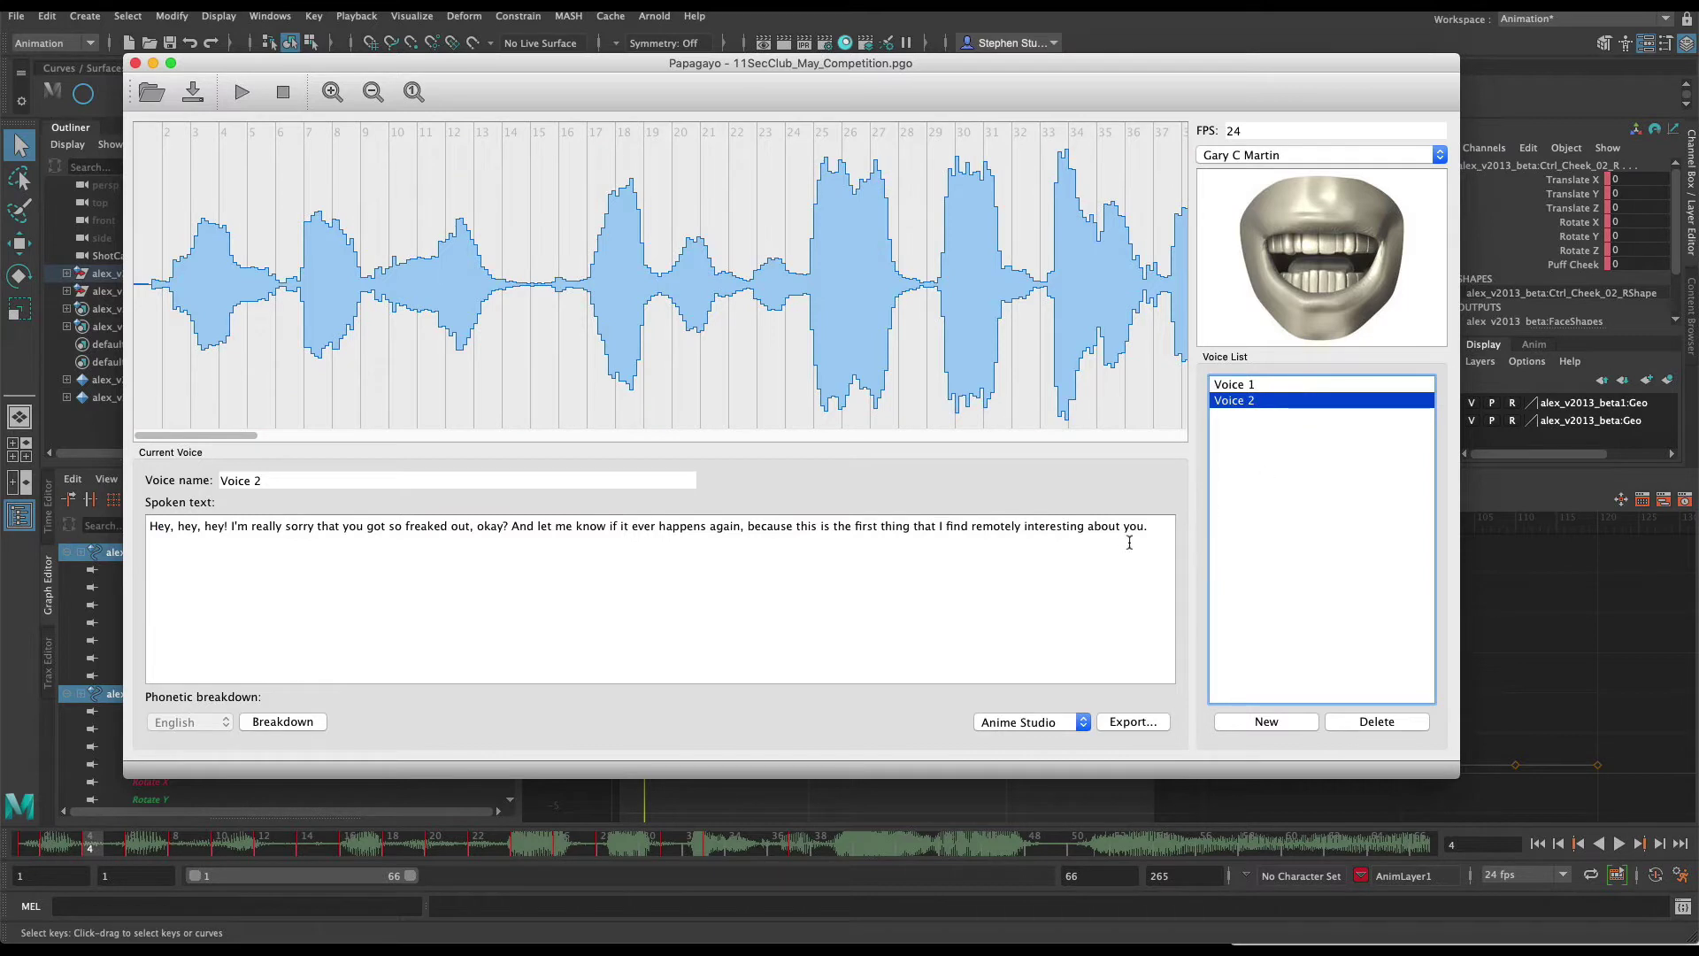
pyautogui.moveTo(1157, 528); pyautogui.dragTo(206, 478)
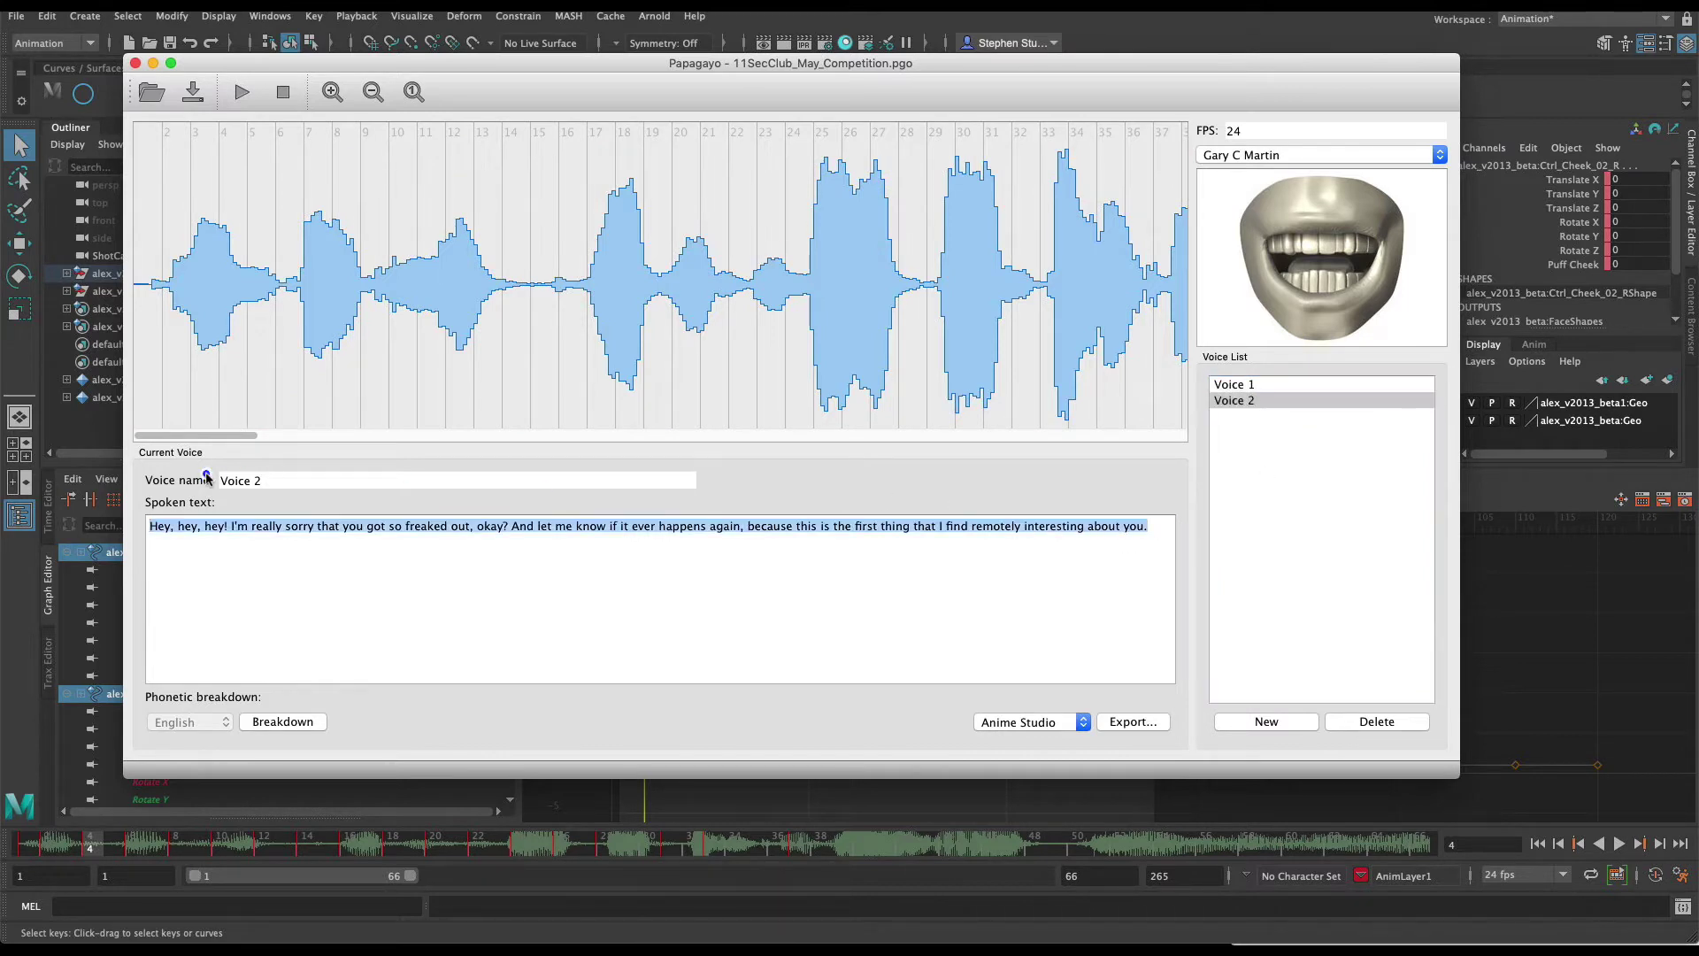
pyautogui.press('super+c')
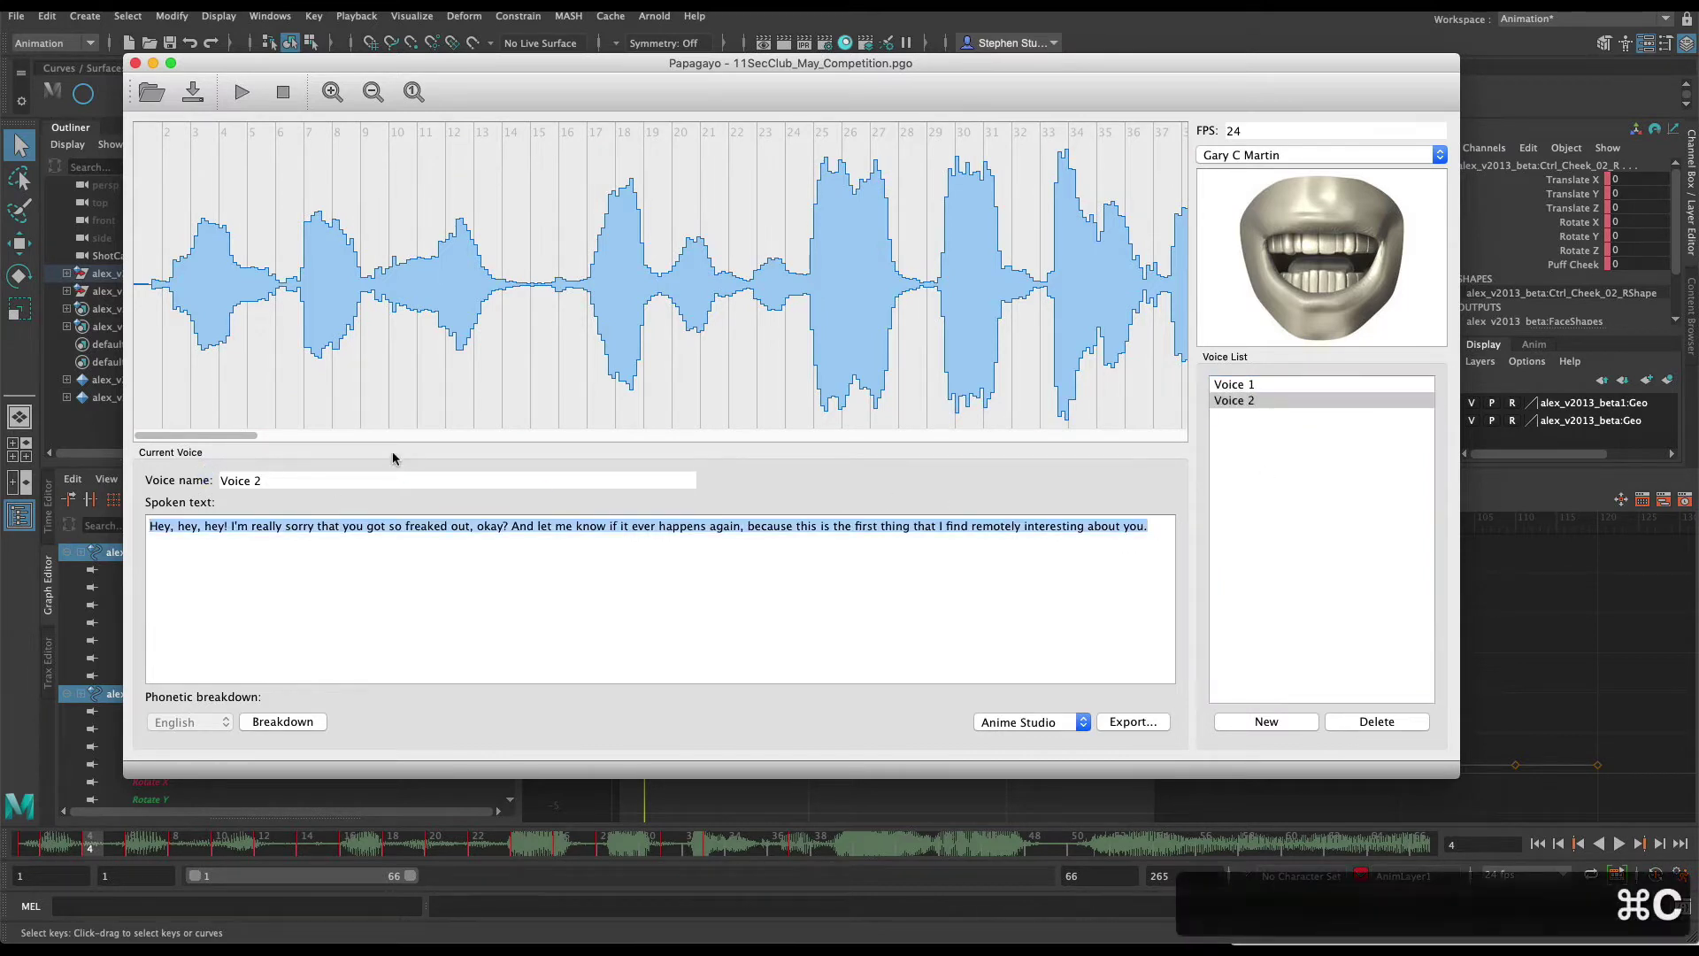
# Compare the spoken text and waveform breakdown of Voice 1 with those of Voice 2.
pyautogui.click(1244, 387)
pyautogui.click(390, 560)
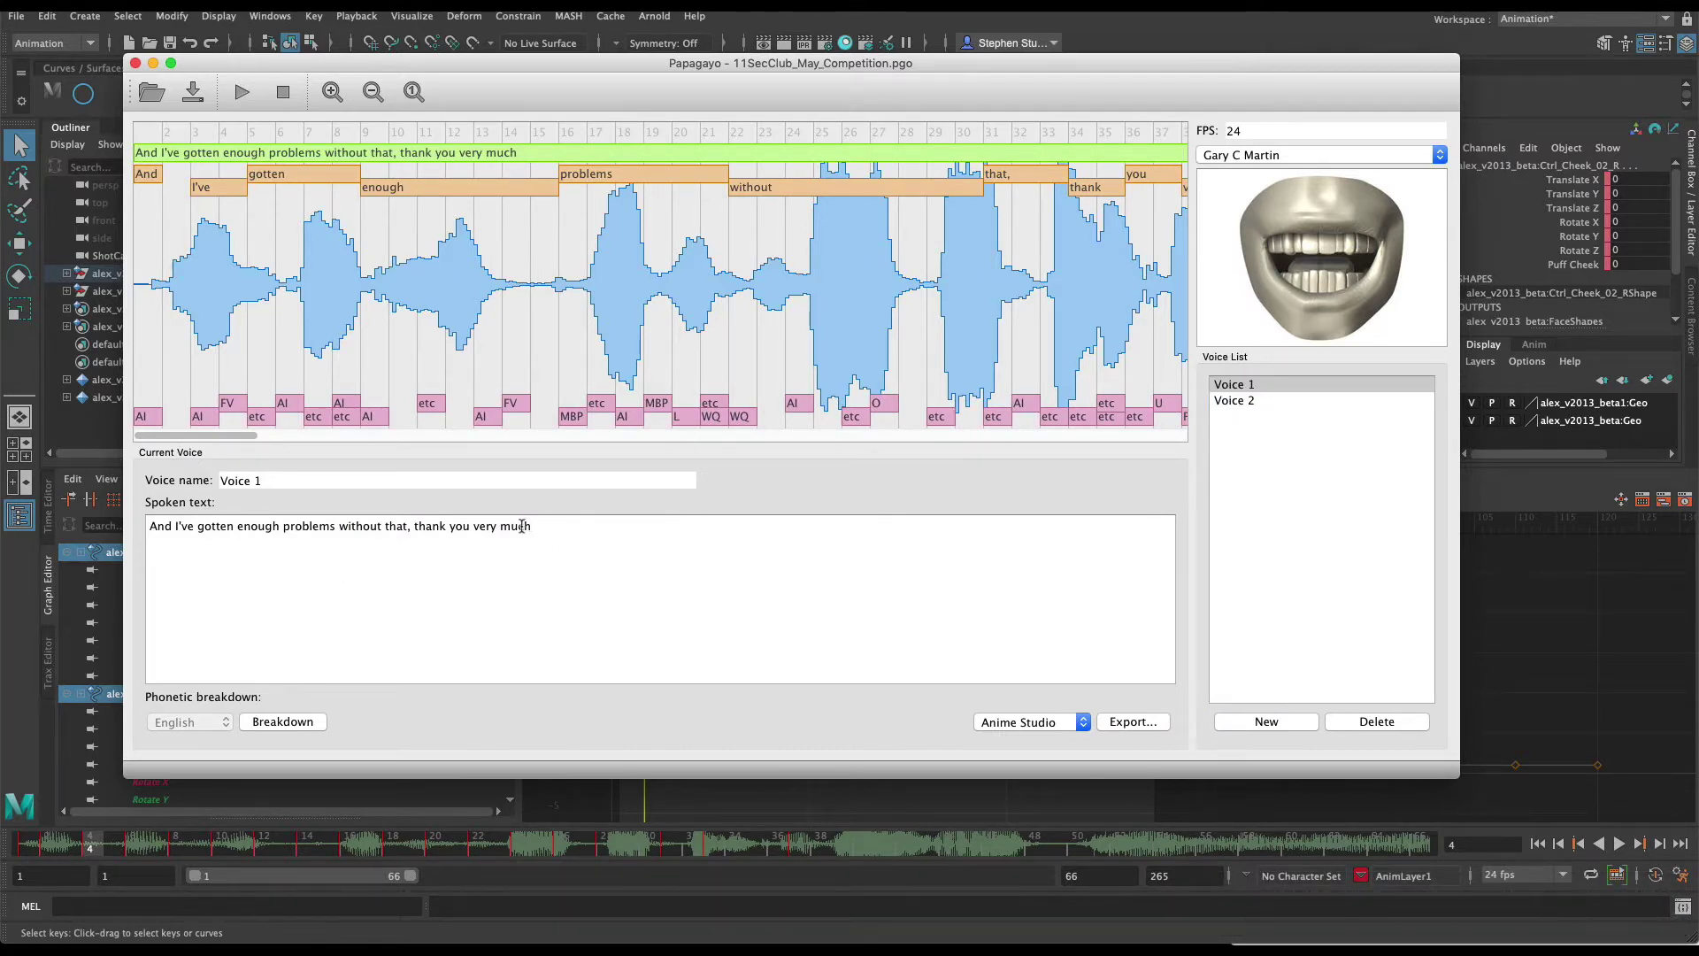
pyautogui.click(1234, 387)
pyautogui.click(1232, 400)
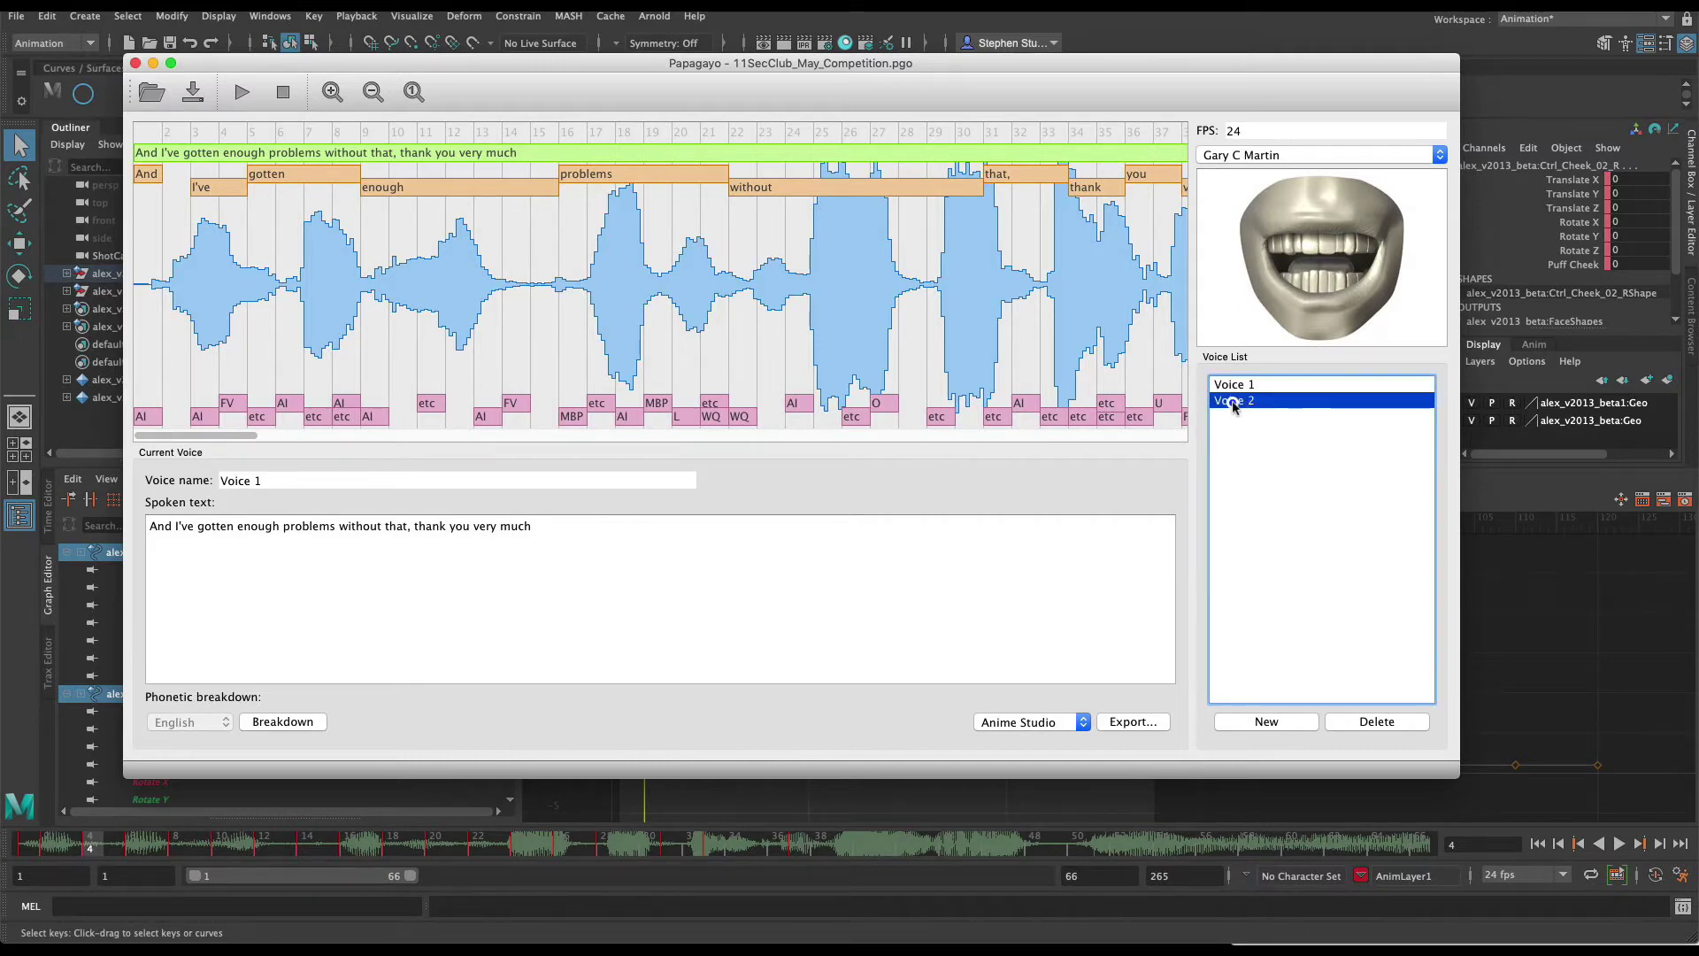
pyautogui.click(1233, 387)
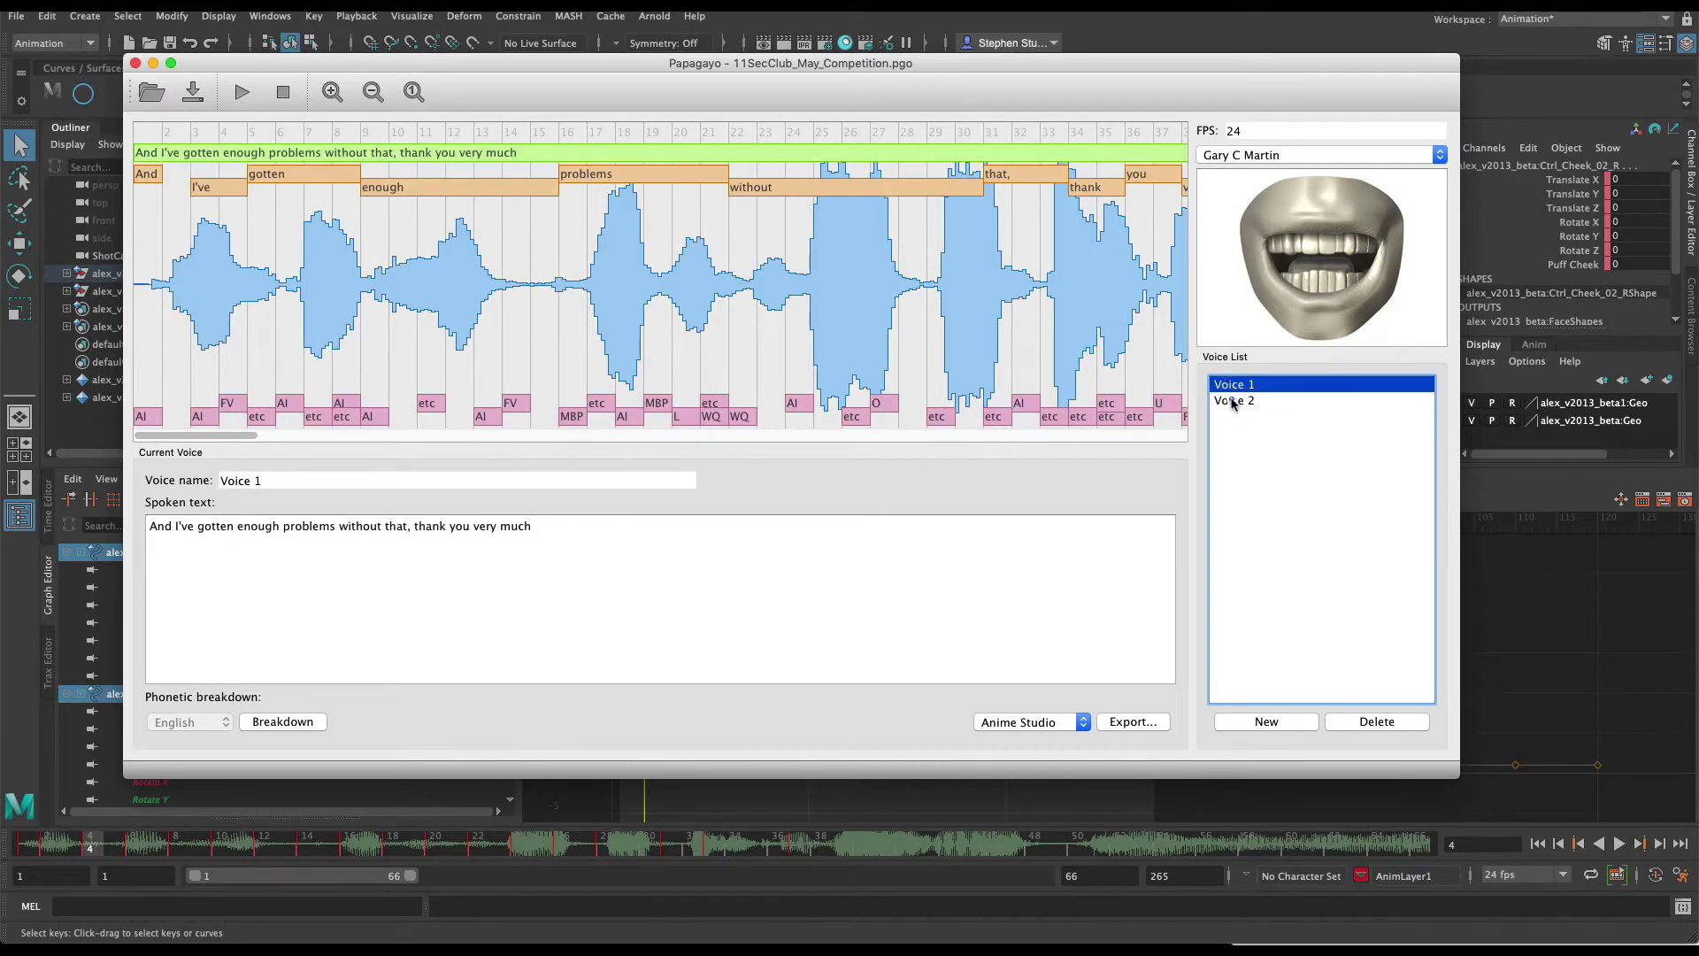
pyautogui.click(1233, 401)
pyautogui.click(1233, 387)
pyautogui.click(576, 537)
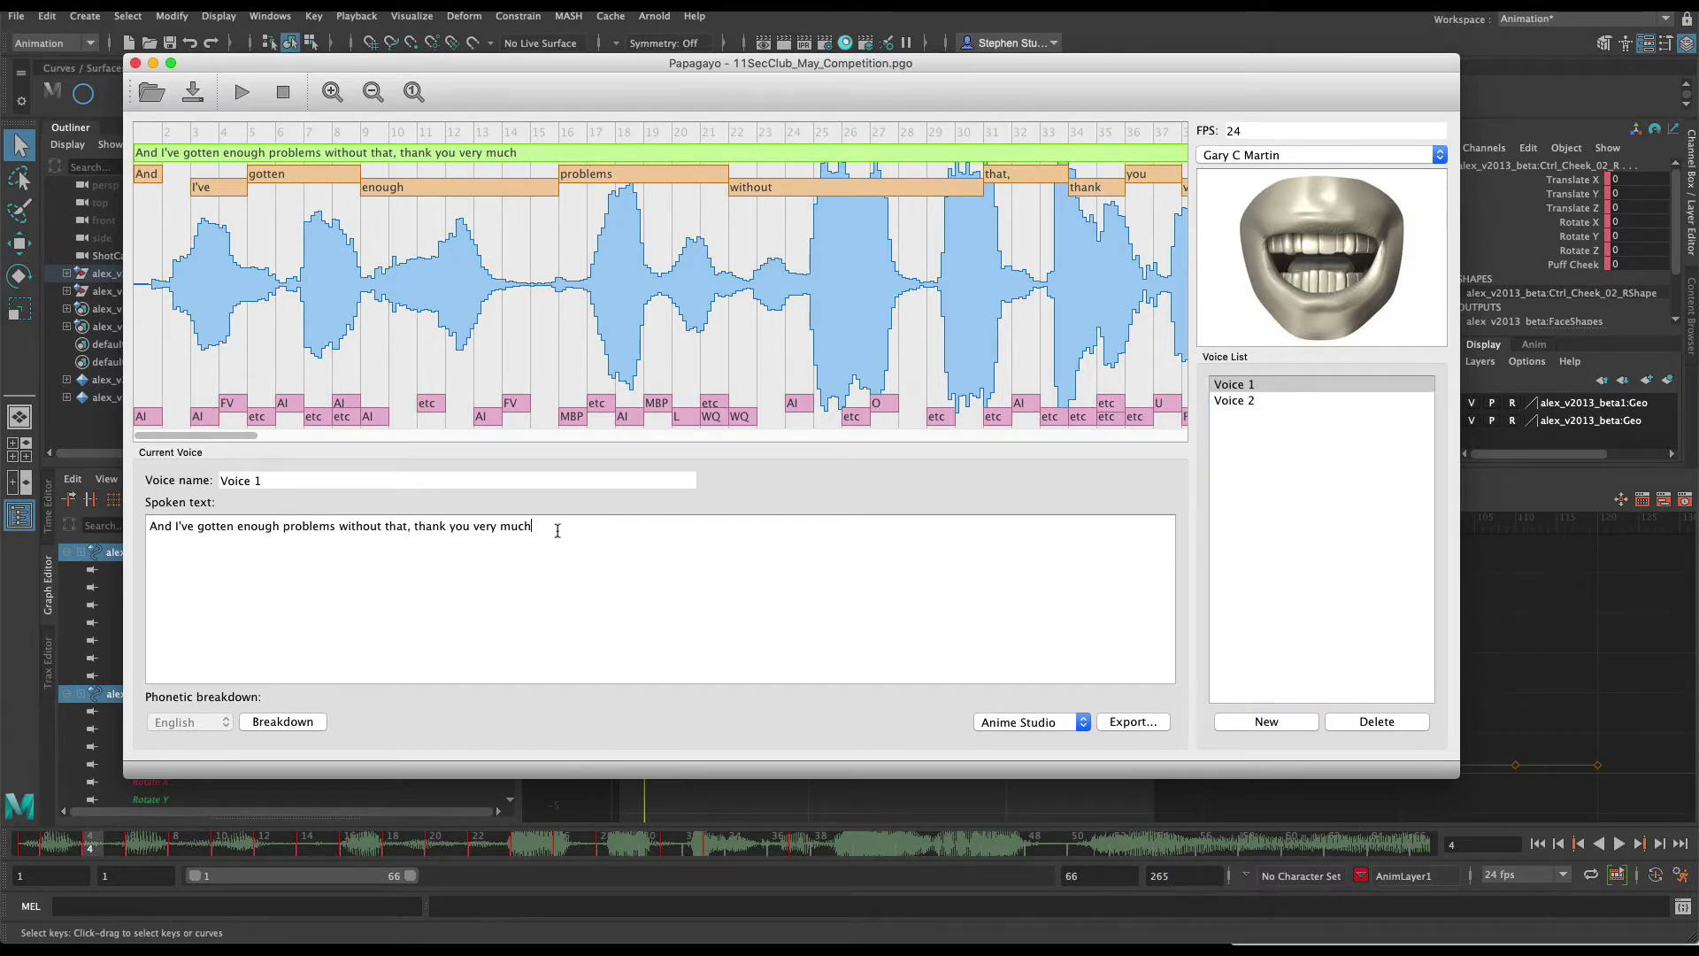
pyautogui.click(558, 531)
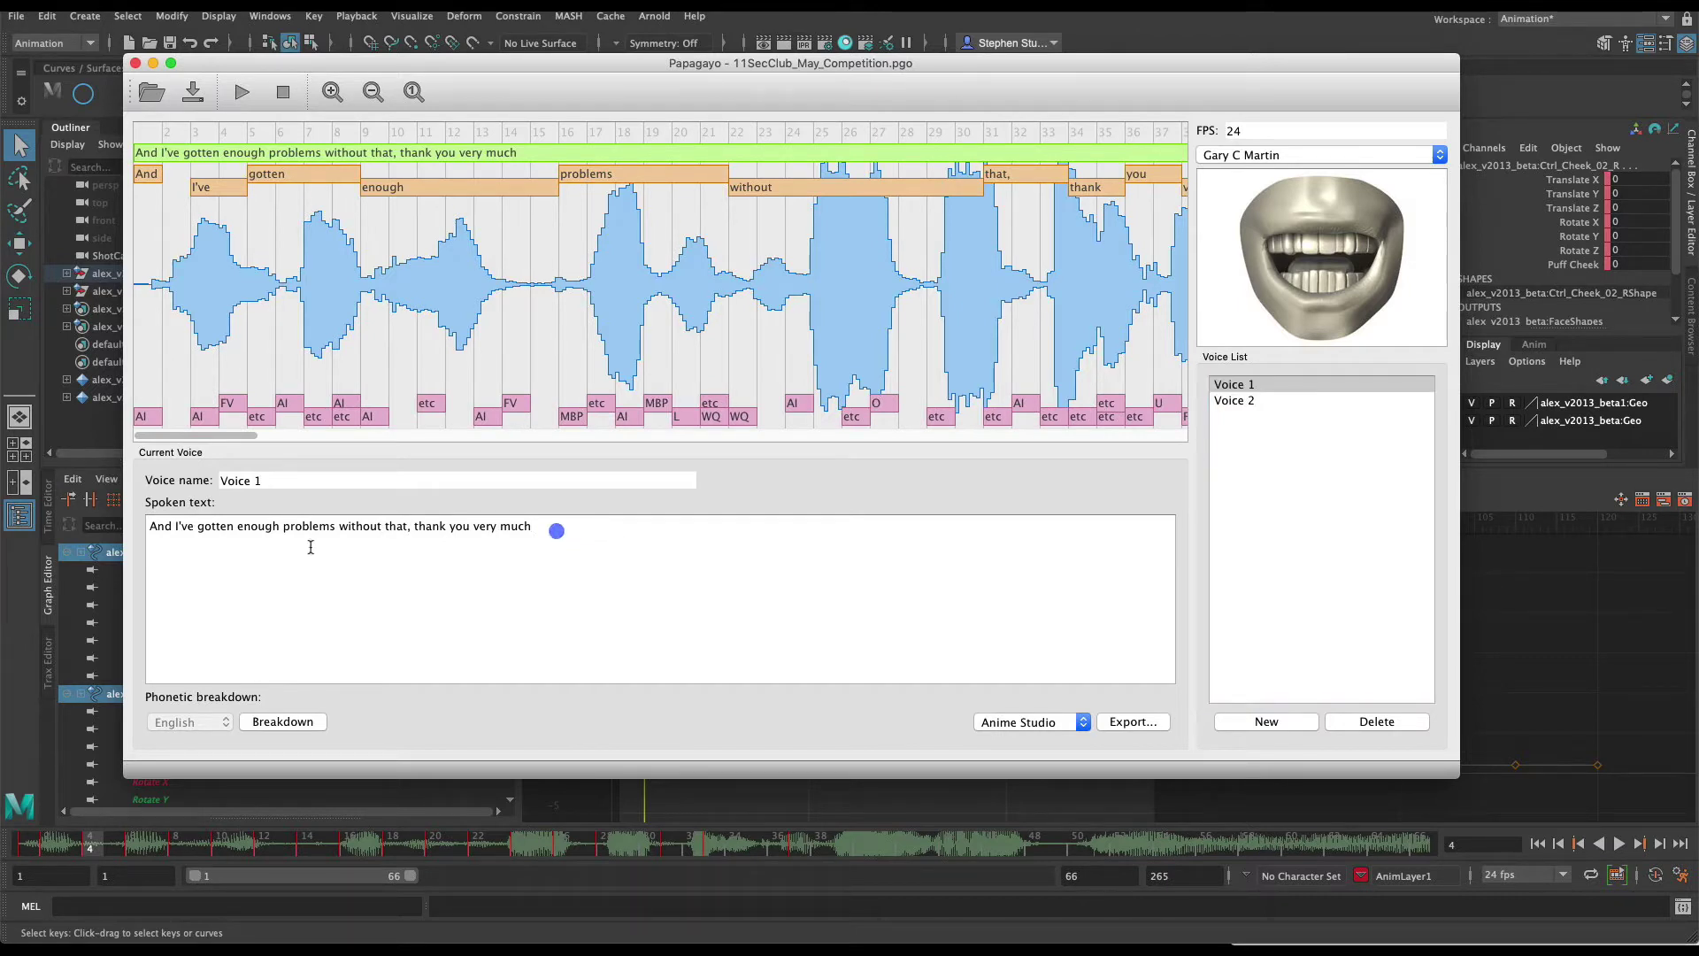
pyautogui.click(408, 527)
pyautogui.click(1243, 401)
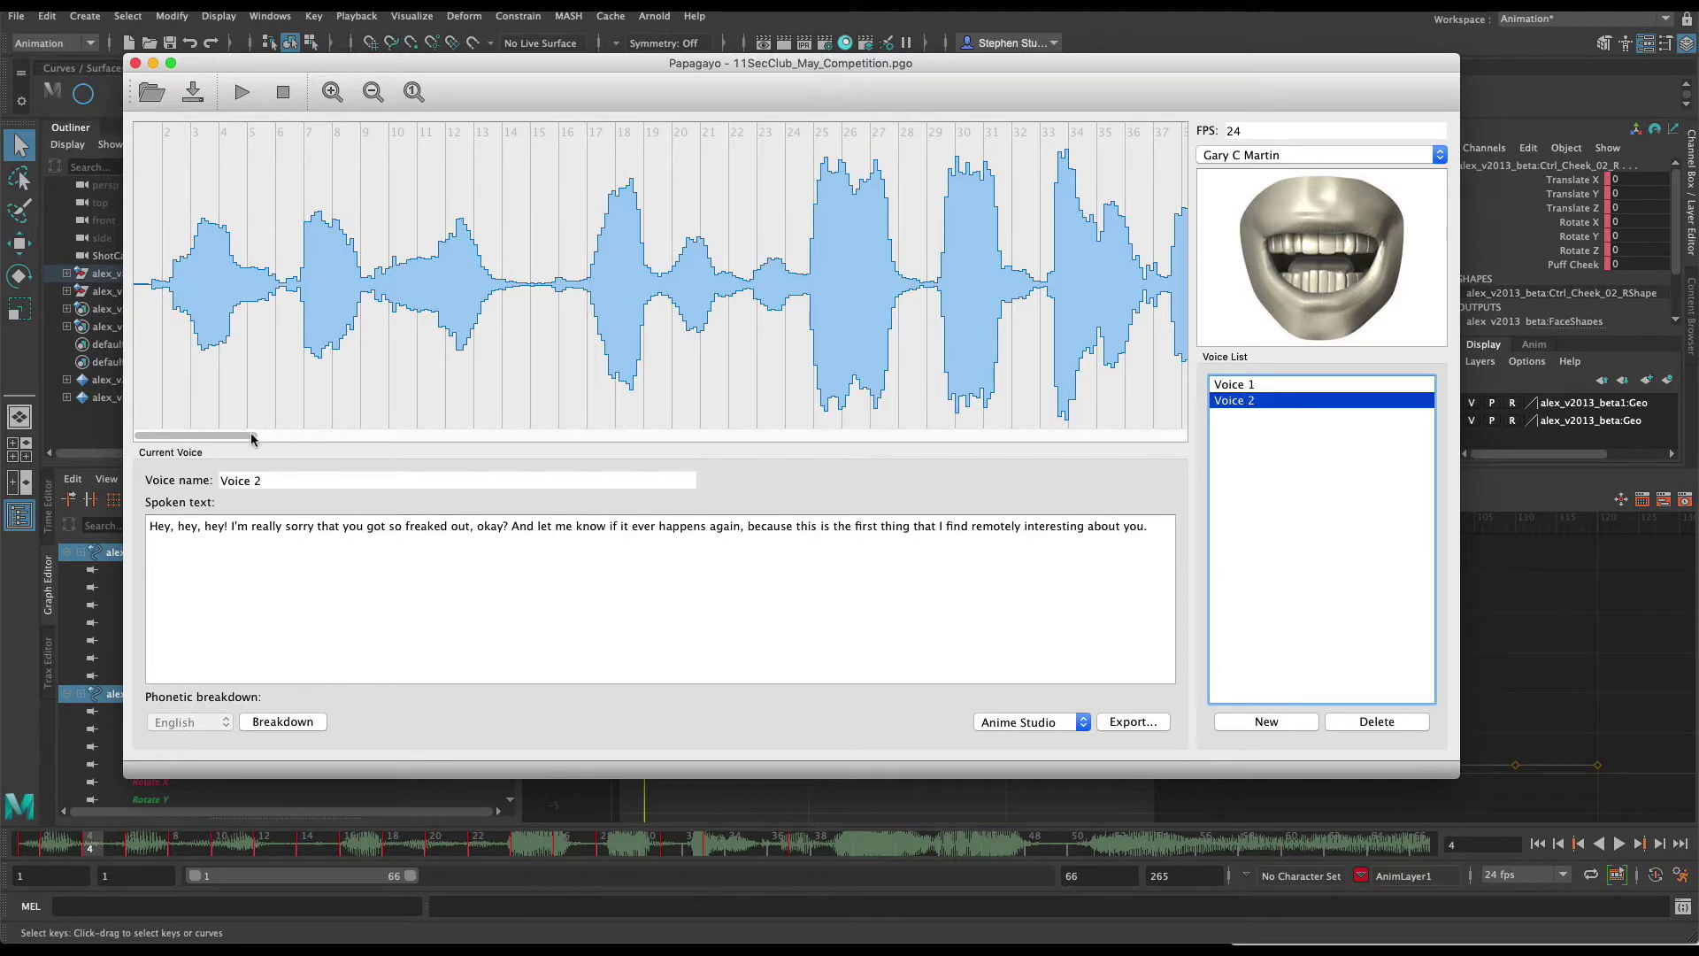
pyautogui.moveTo(255, 436)
pyautogui.mouseDown()
pyautogui.moveTo(416, 434)
pyautogui.moveTo(247, 435)
pyautogui.mouseUp()
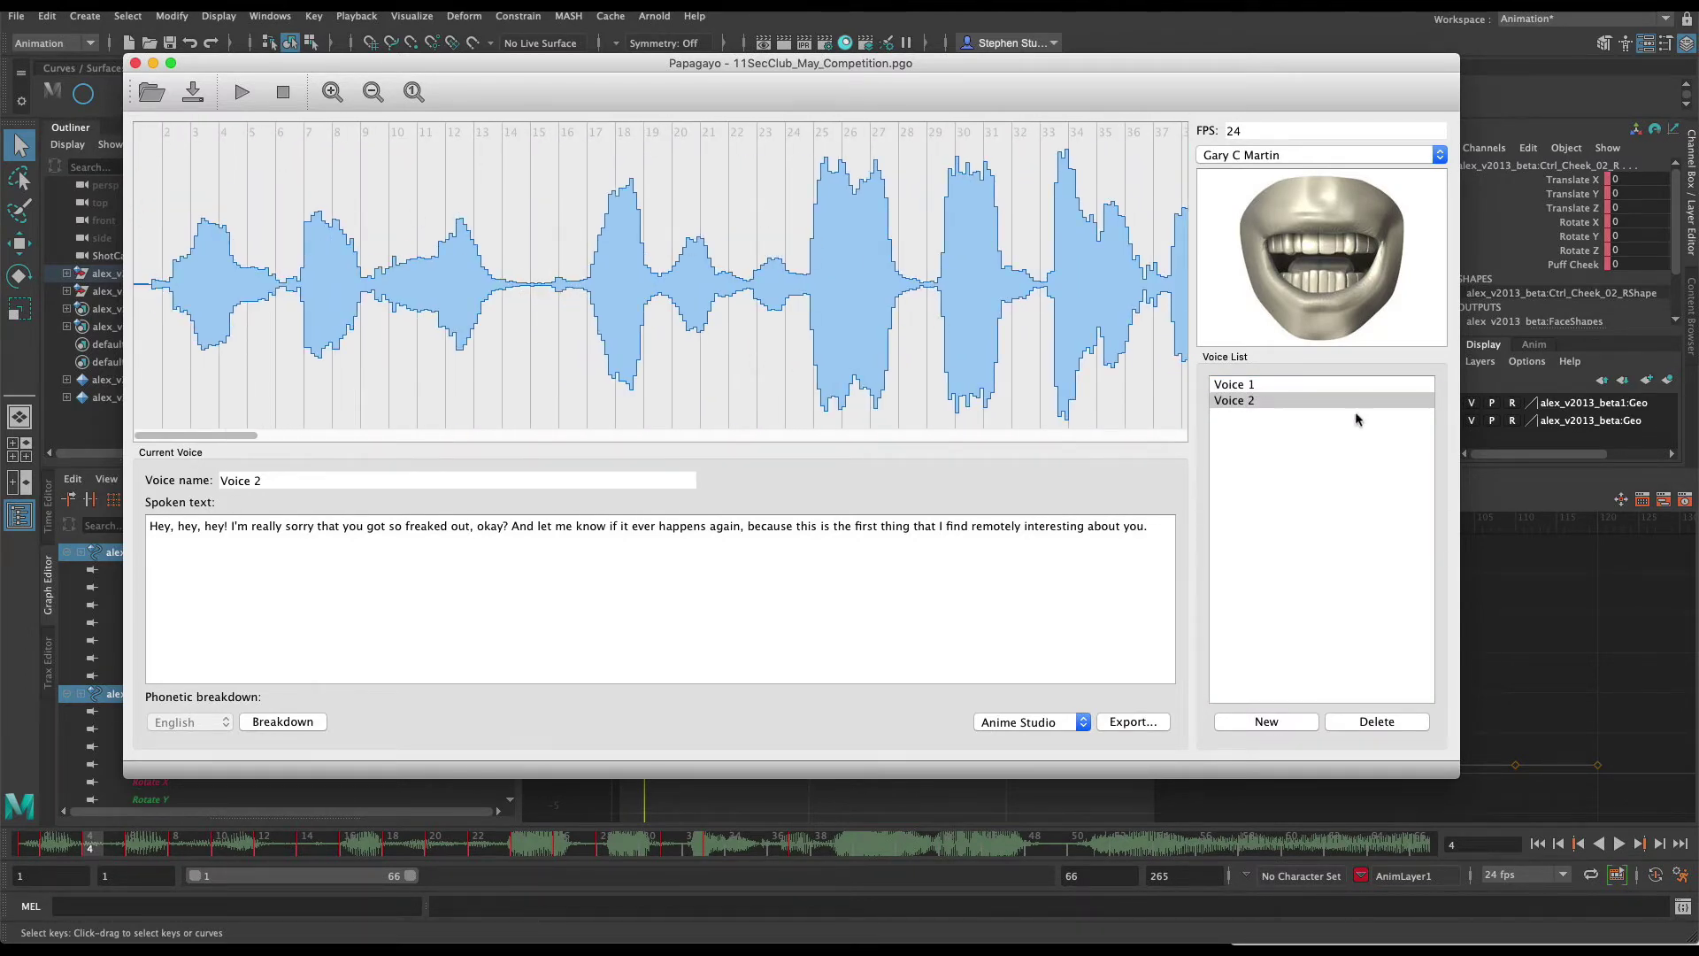
# Show Voice 1, examine its word and phoneme breakdown up to "much", and highlight its whole spoken text.
pyautogui.click(1288, 384)
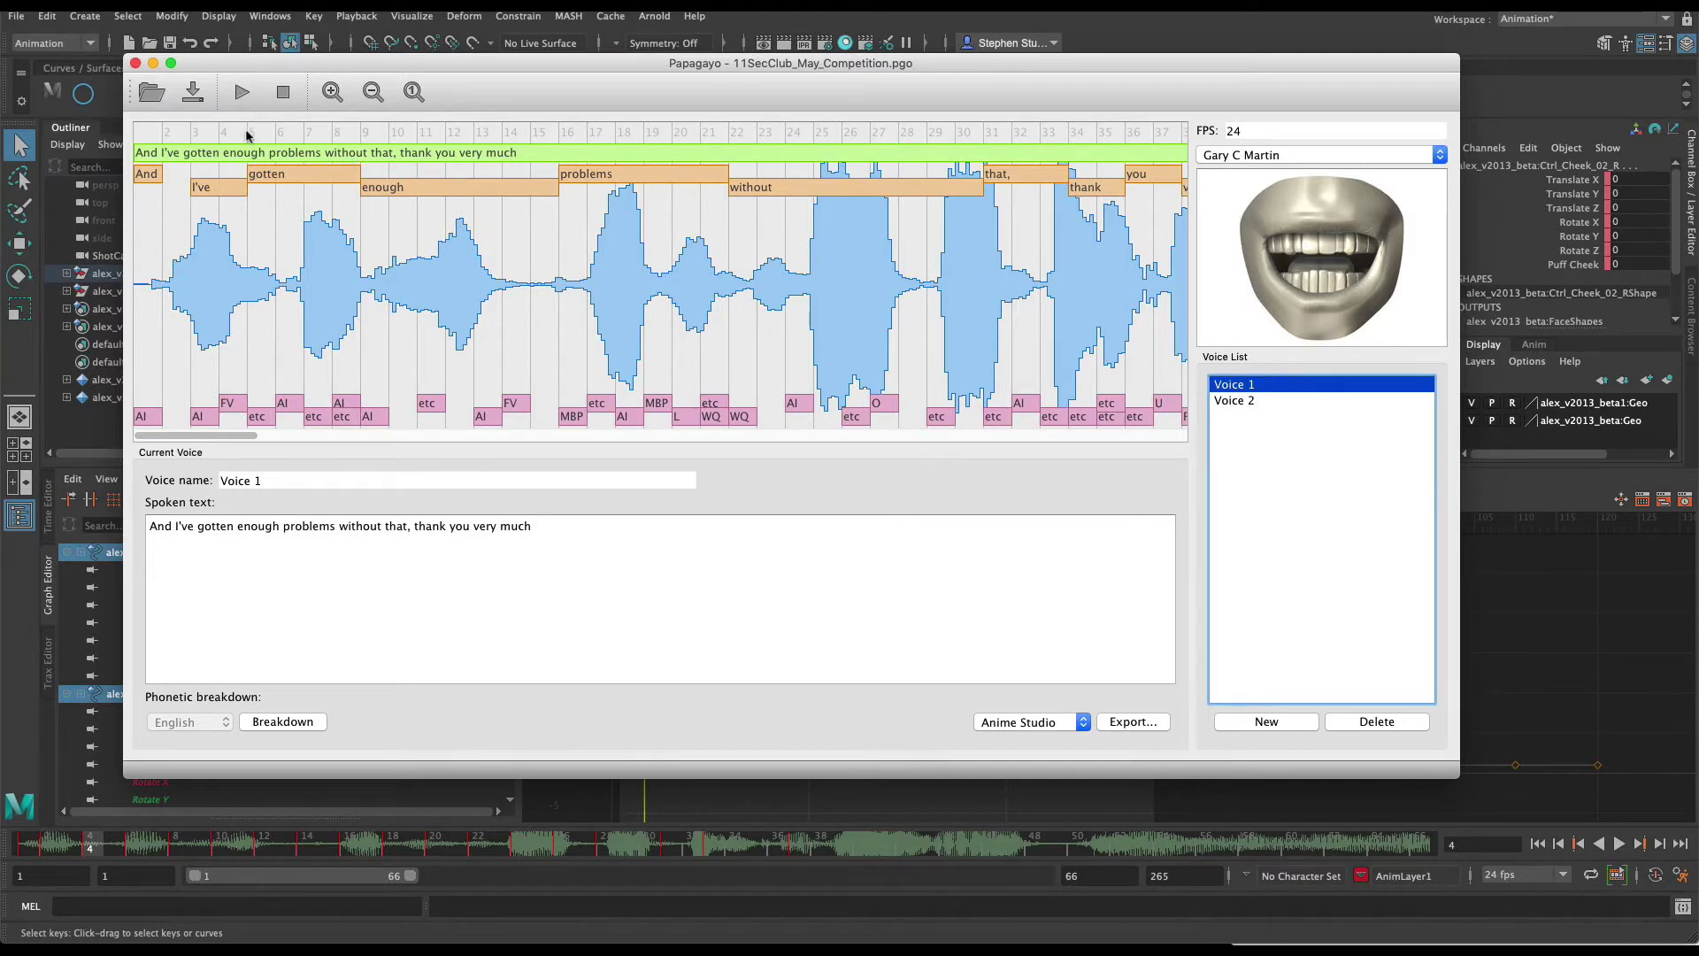
pyautogui.click(176, 158)
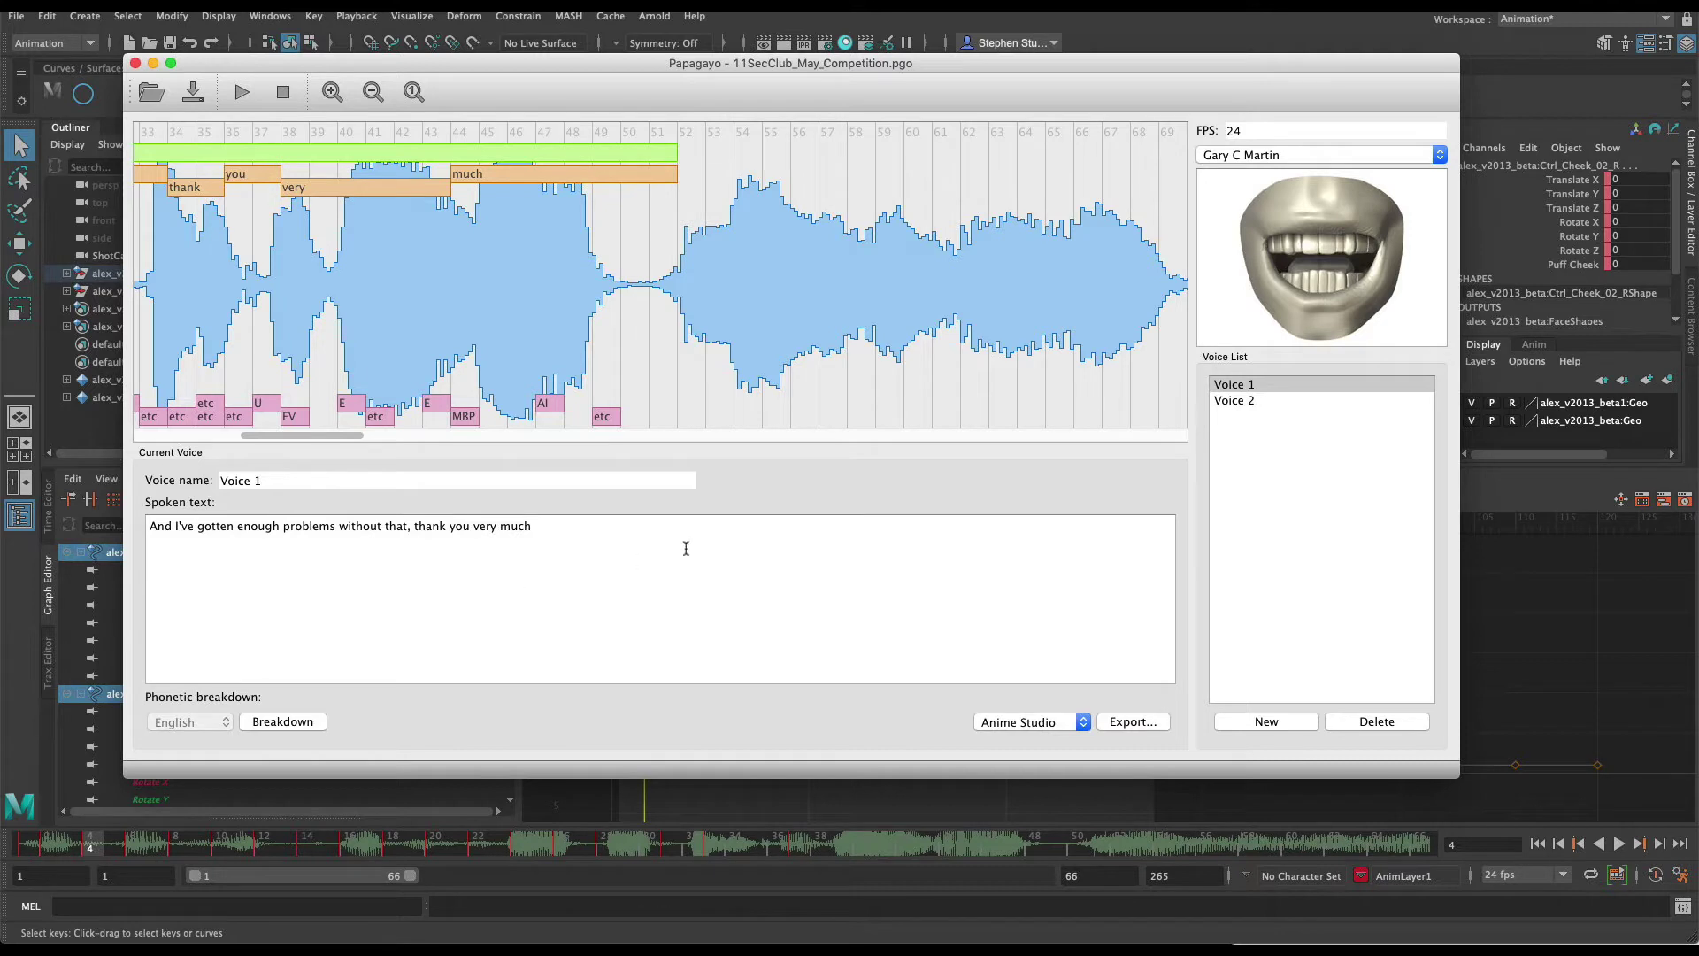
pyautogui.tripleClick(621, 527)
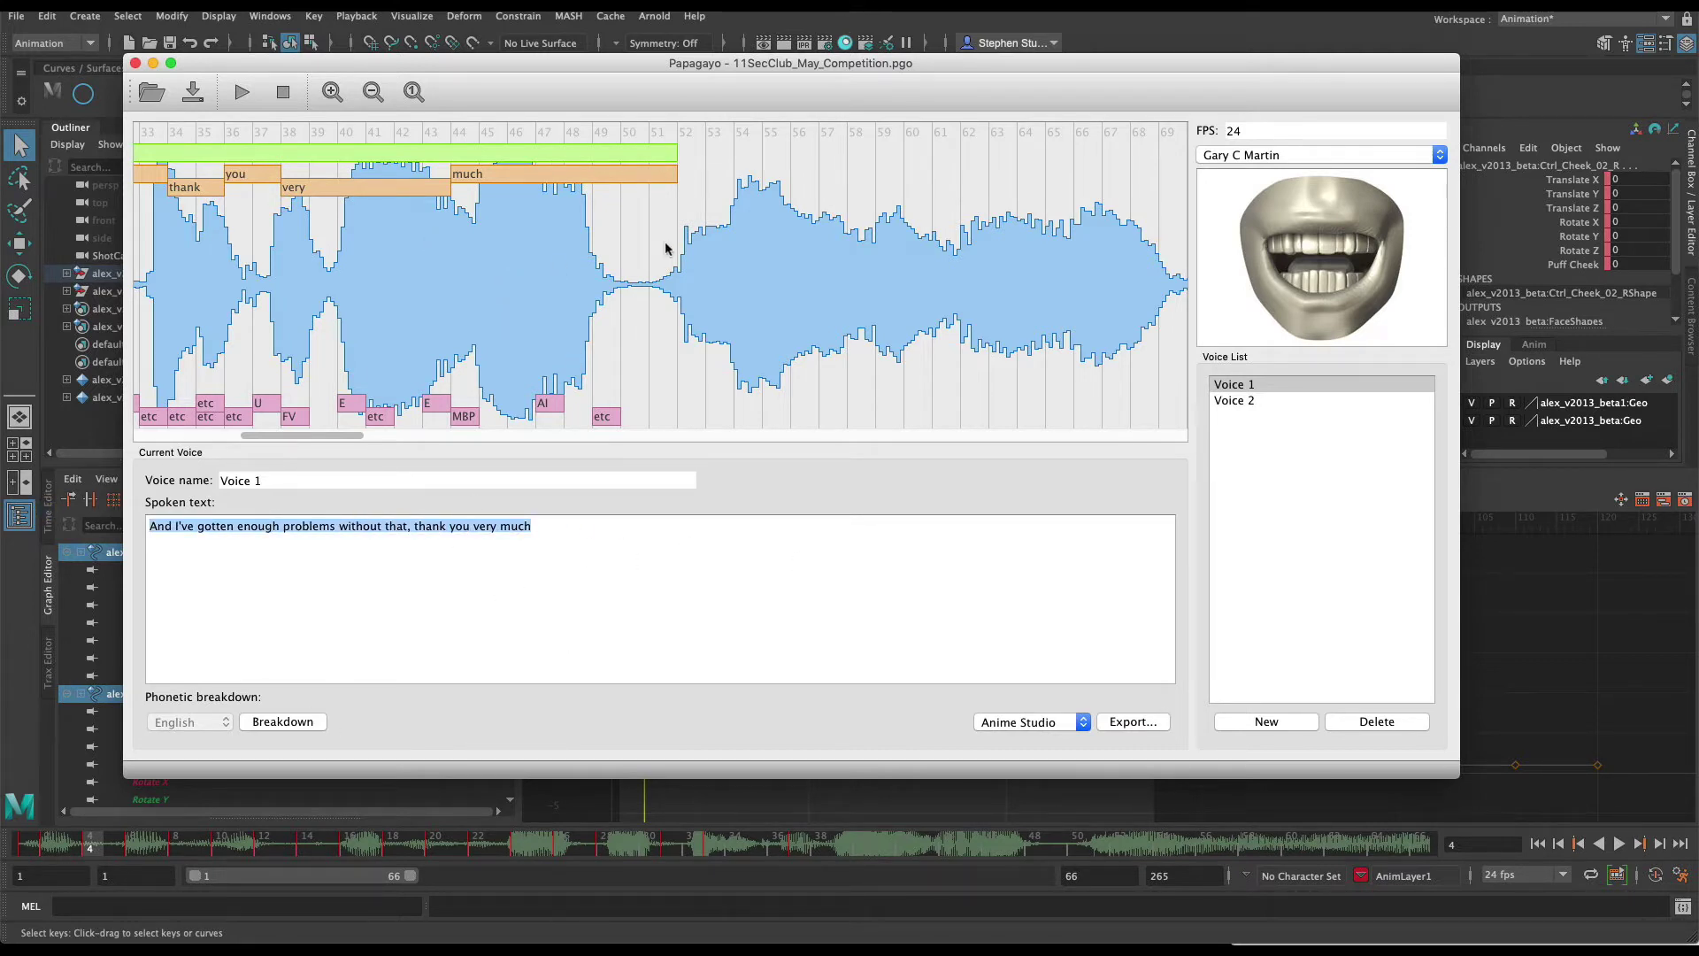
# Add a new Voice 3 to the voice list and delete it again.
pyautogui.click(570, 527)
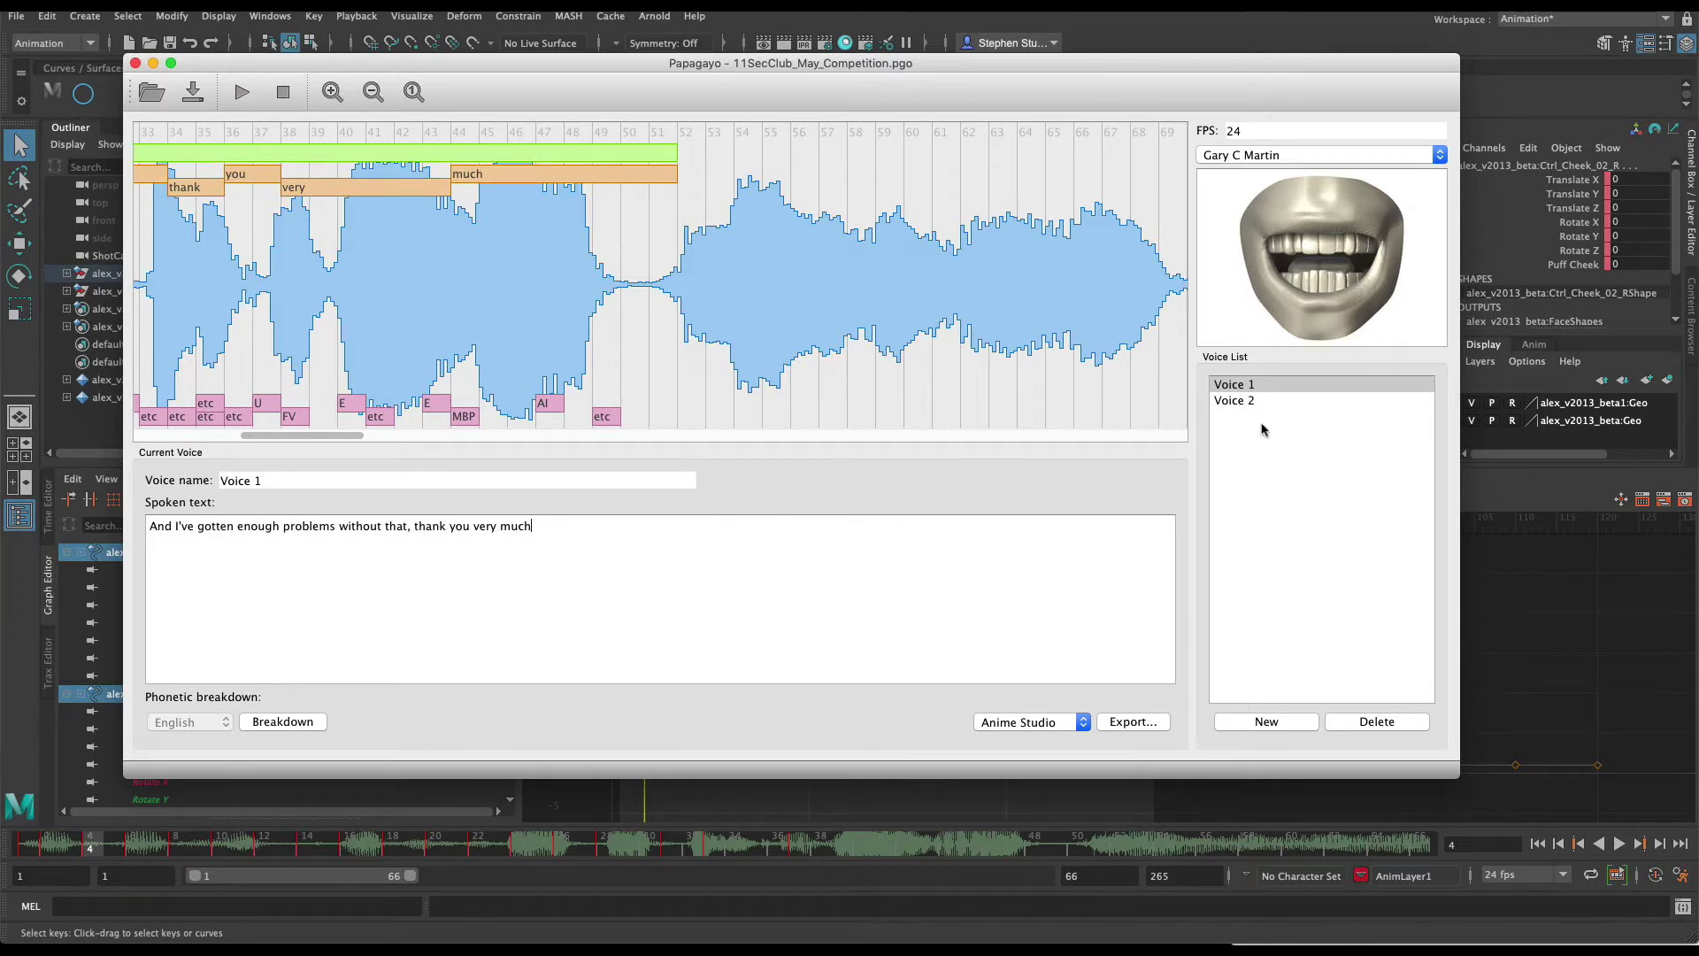
pyautogui.click(1252, 400)
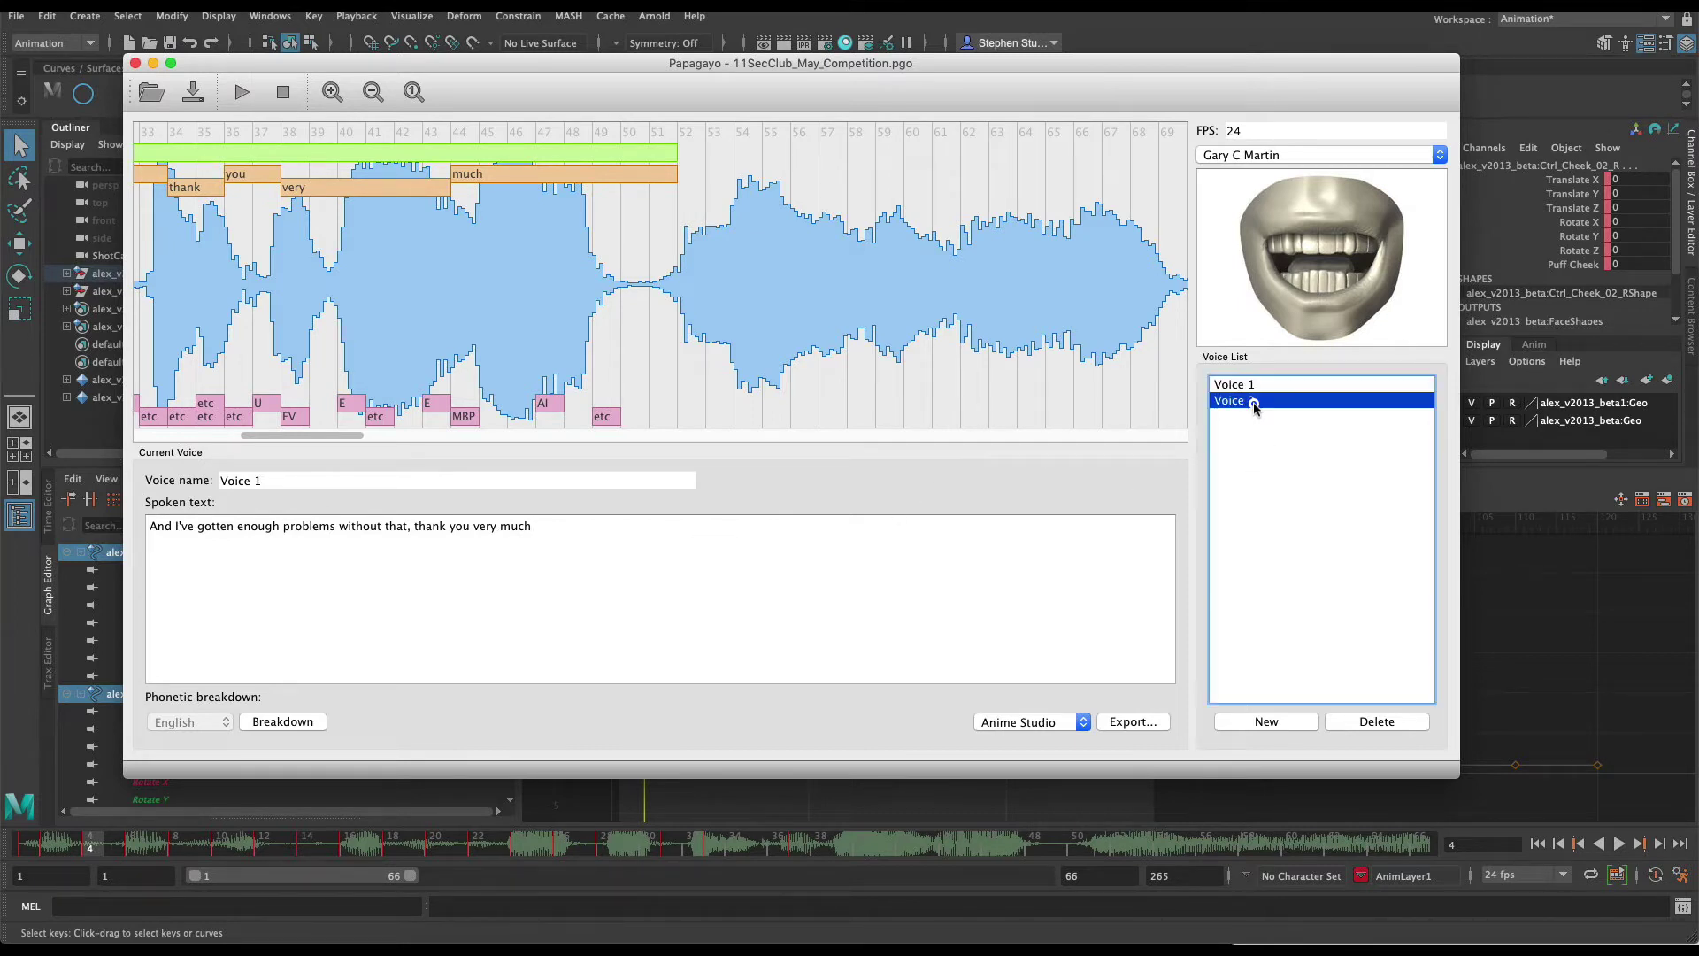
pyautogui.click(1281, 724)
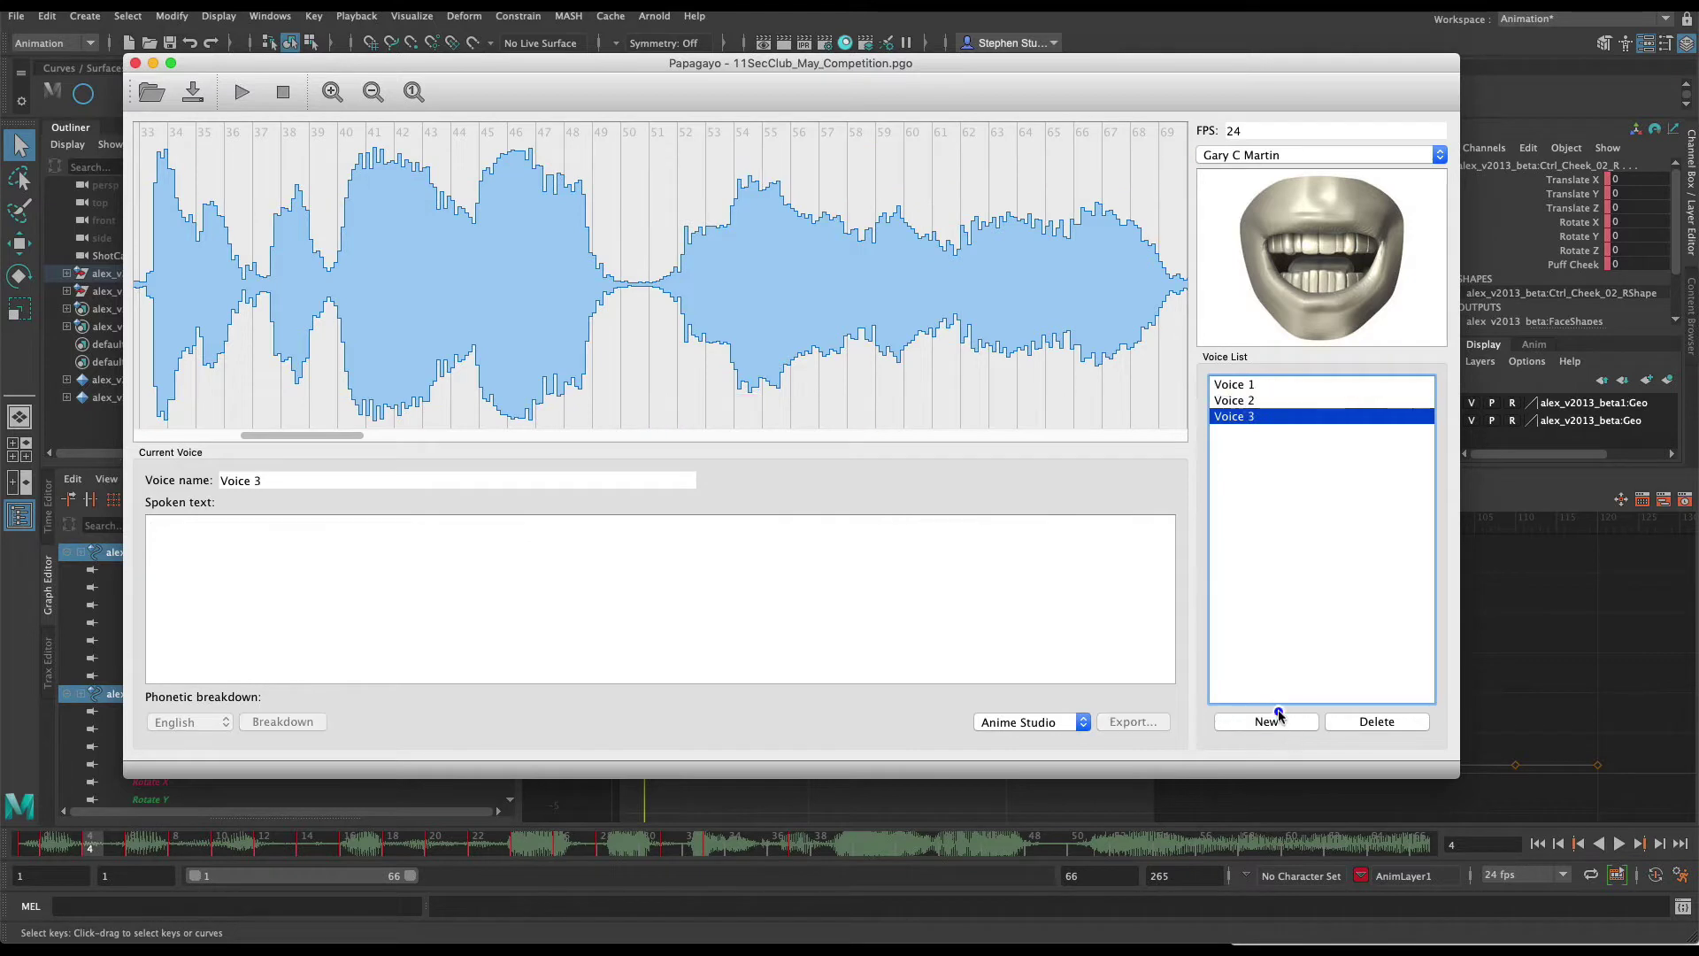
pyautogui.click(459, 567)
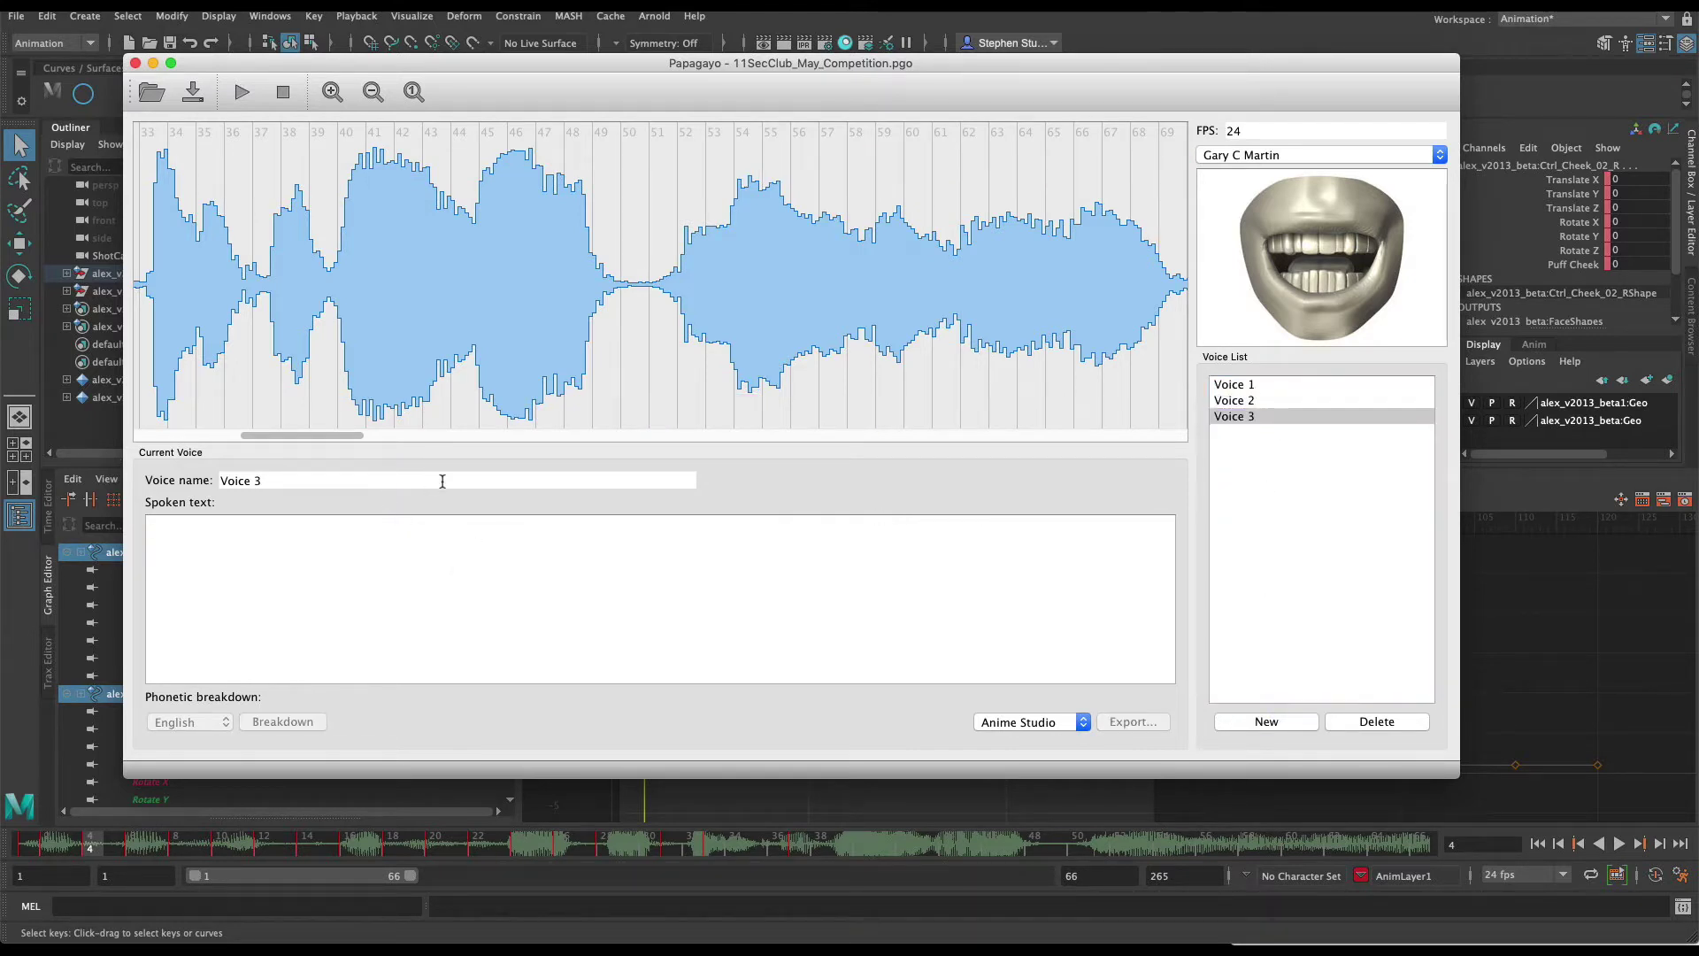
pyautogui.click(1230, 416)
pyautogui.click(1372, 723)
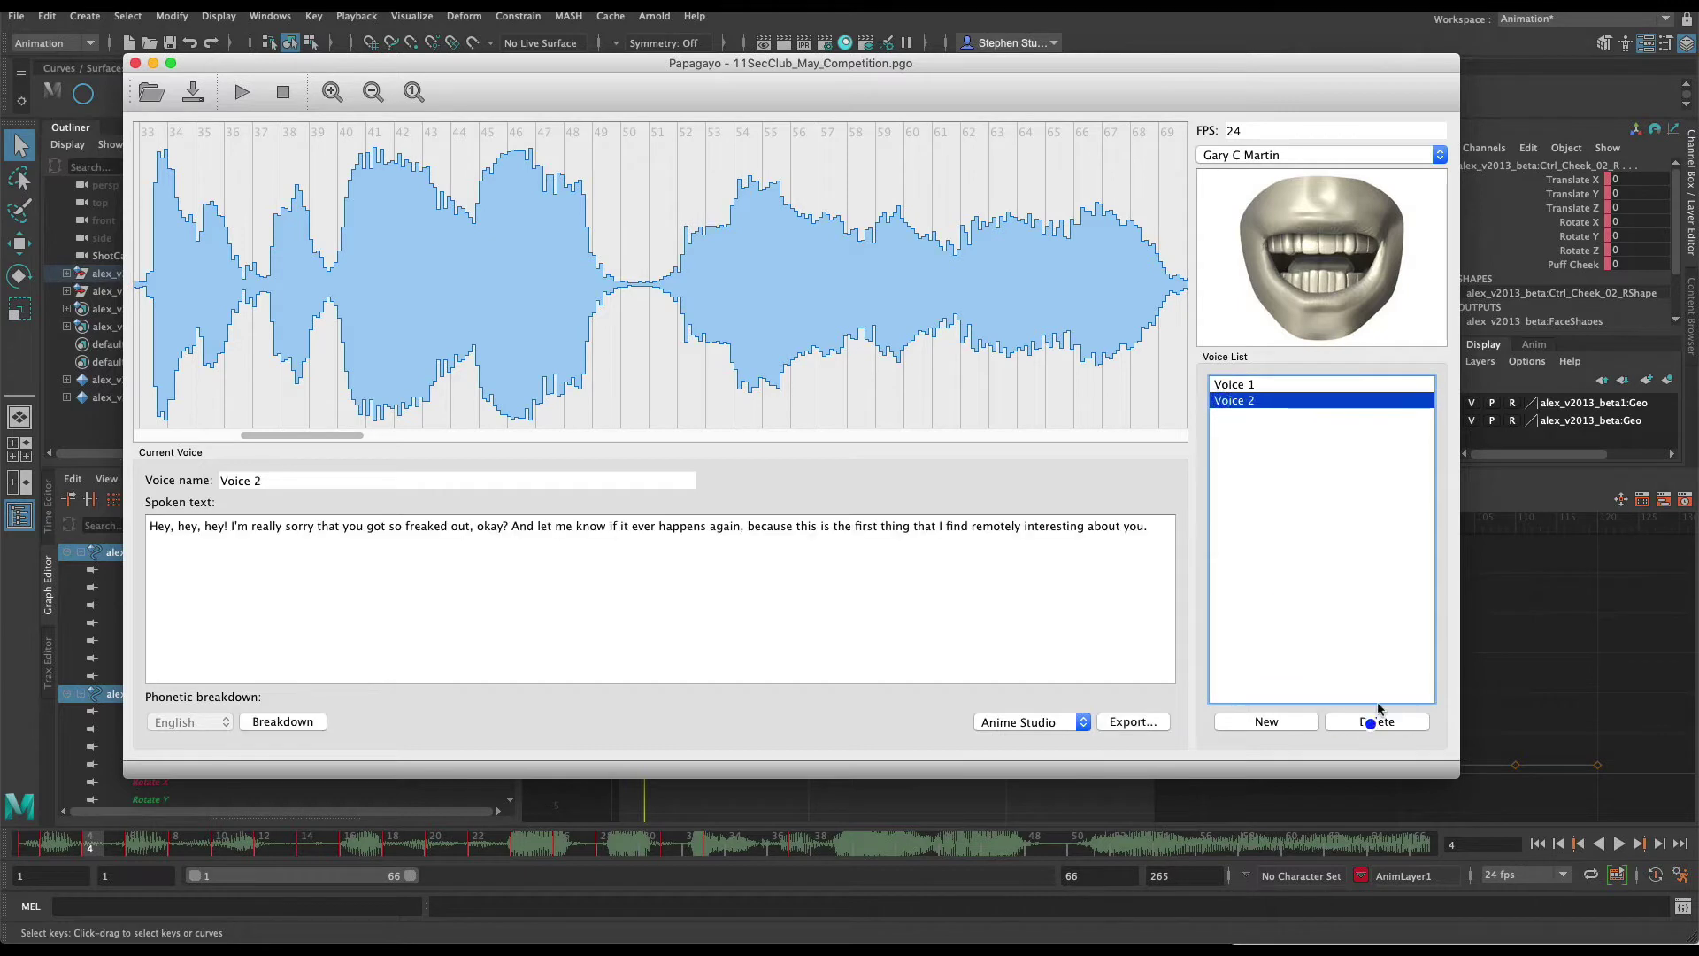
# Show Voice 1 and highlight its whole spoken text.
pyautogui.click(1236, 388)
pyautogui.click(587, 533)
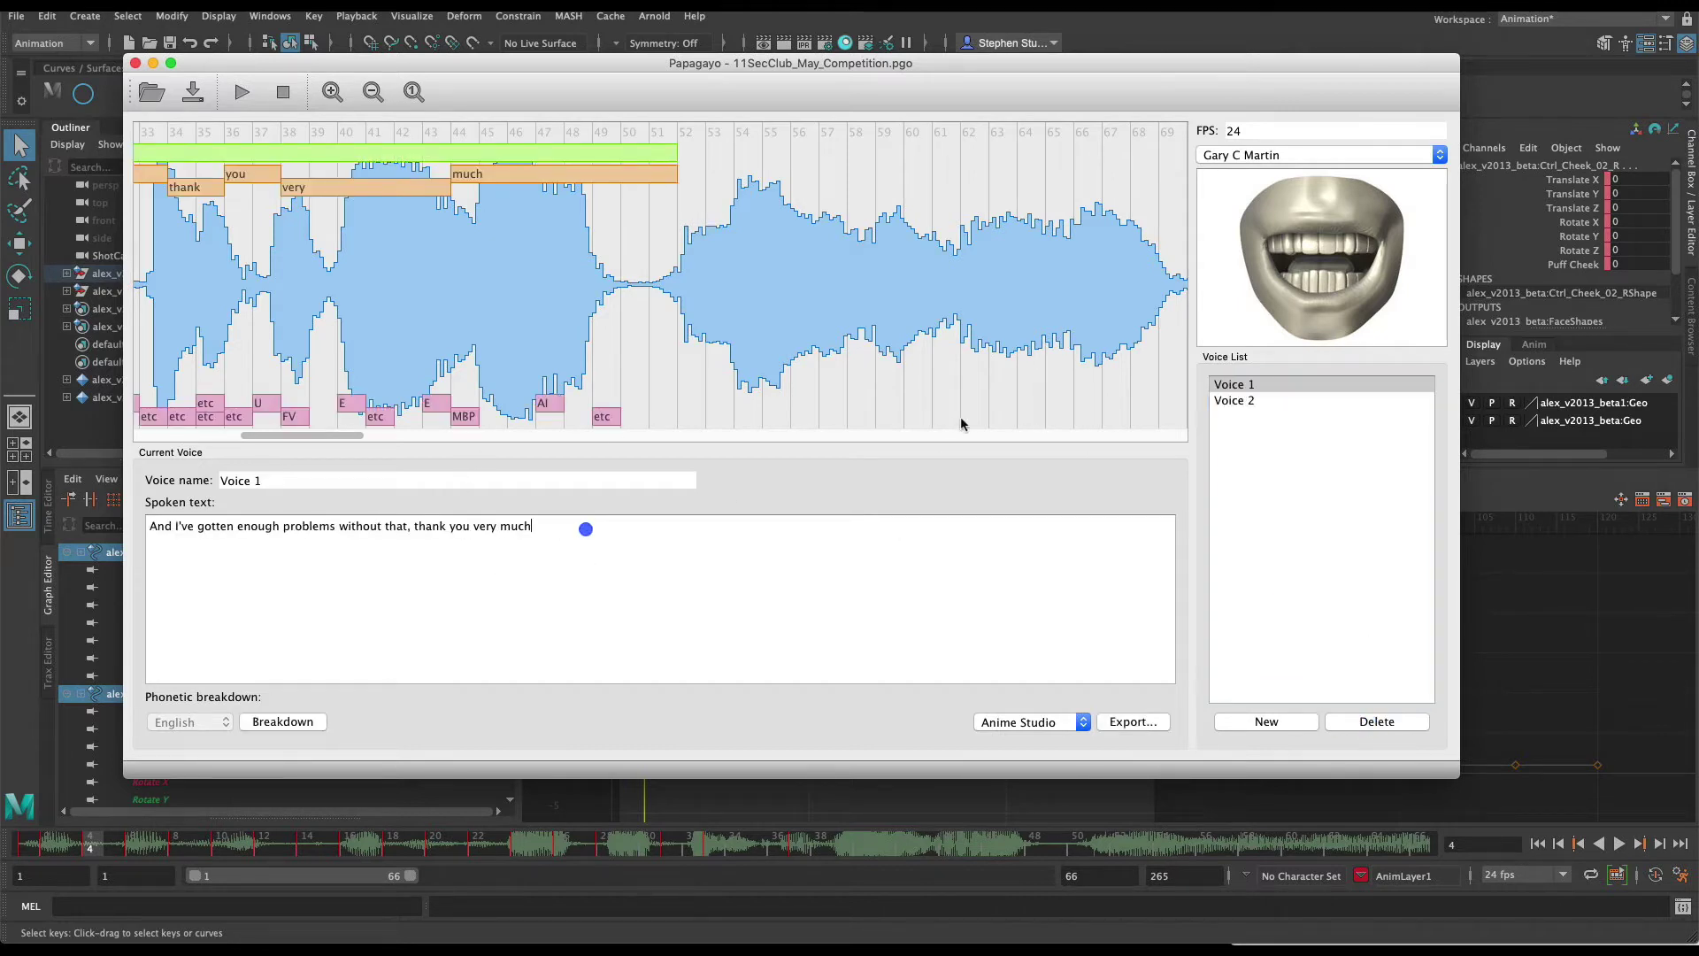
pyautogui.click(1232, 383)
pyautogui.moveTo(531, 526); pyautogui.dragTo(105, 503)
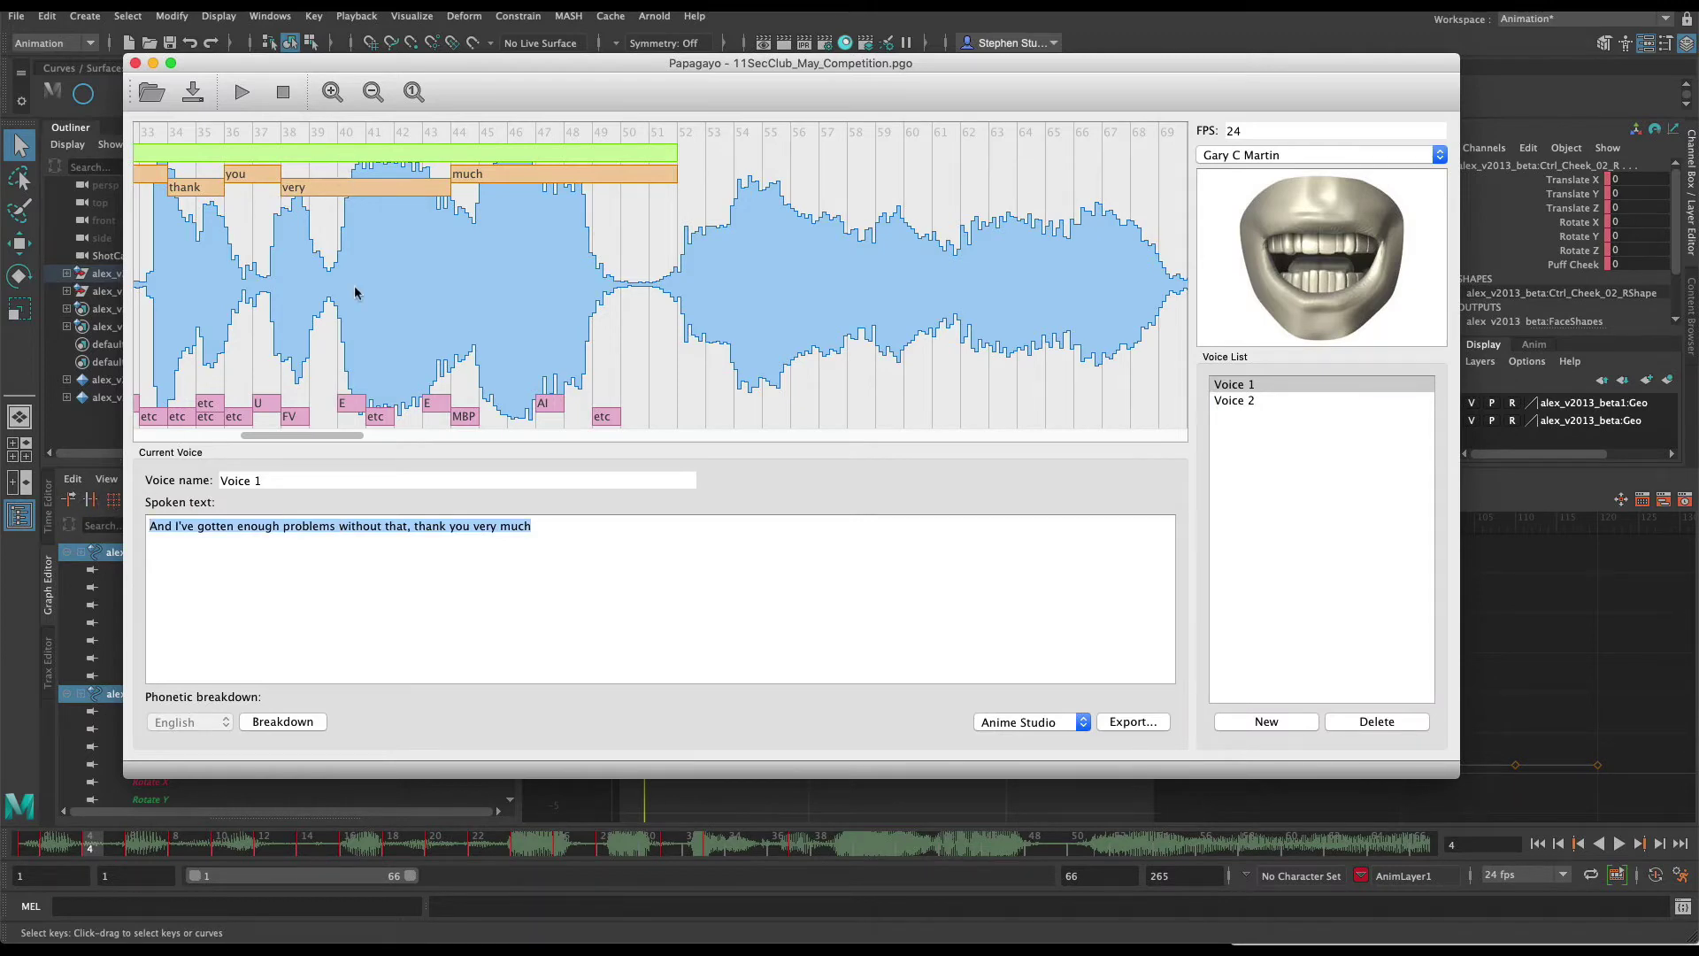
# Shorten the Voice 1 phrase to end at frame 50 and play back "much", "very", "you" and "thank".
pyautogui.moveTo(293, 433); pyautogui.dragTo(260, 442)
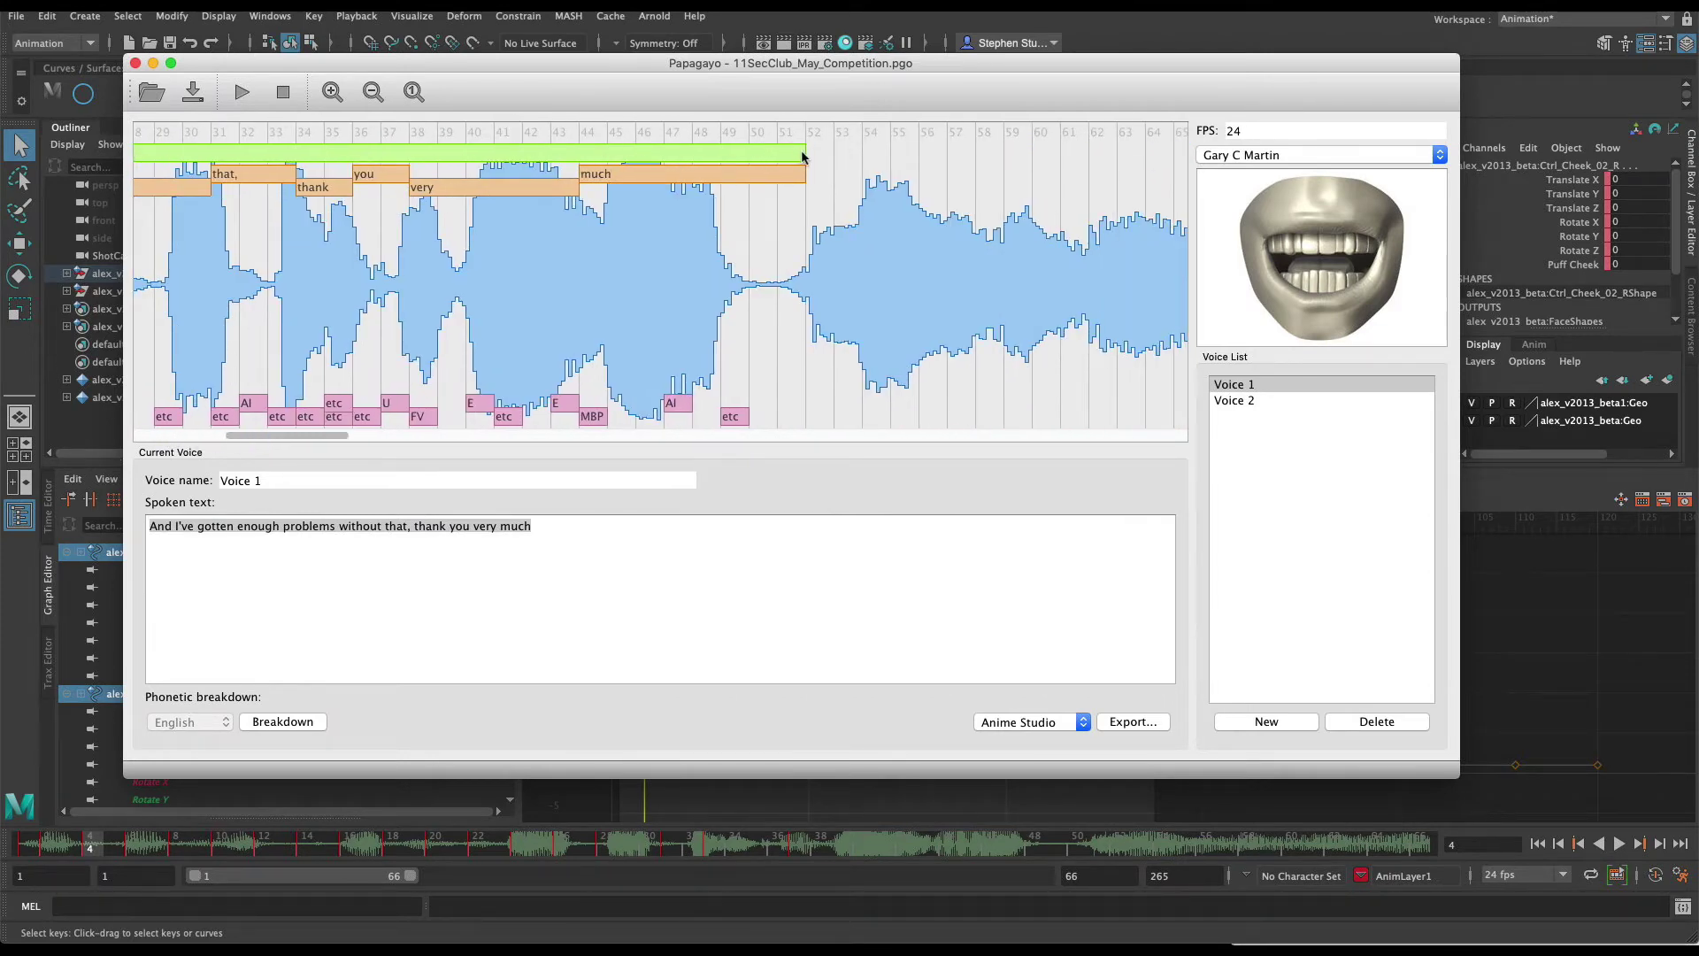
pyautogui.moveTo(799, 157); pyautogui.dragTo(753, 164)
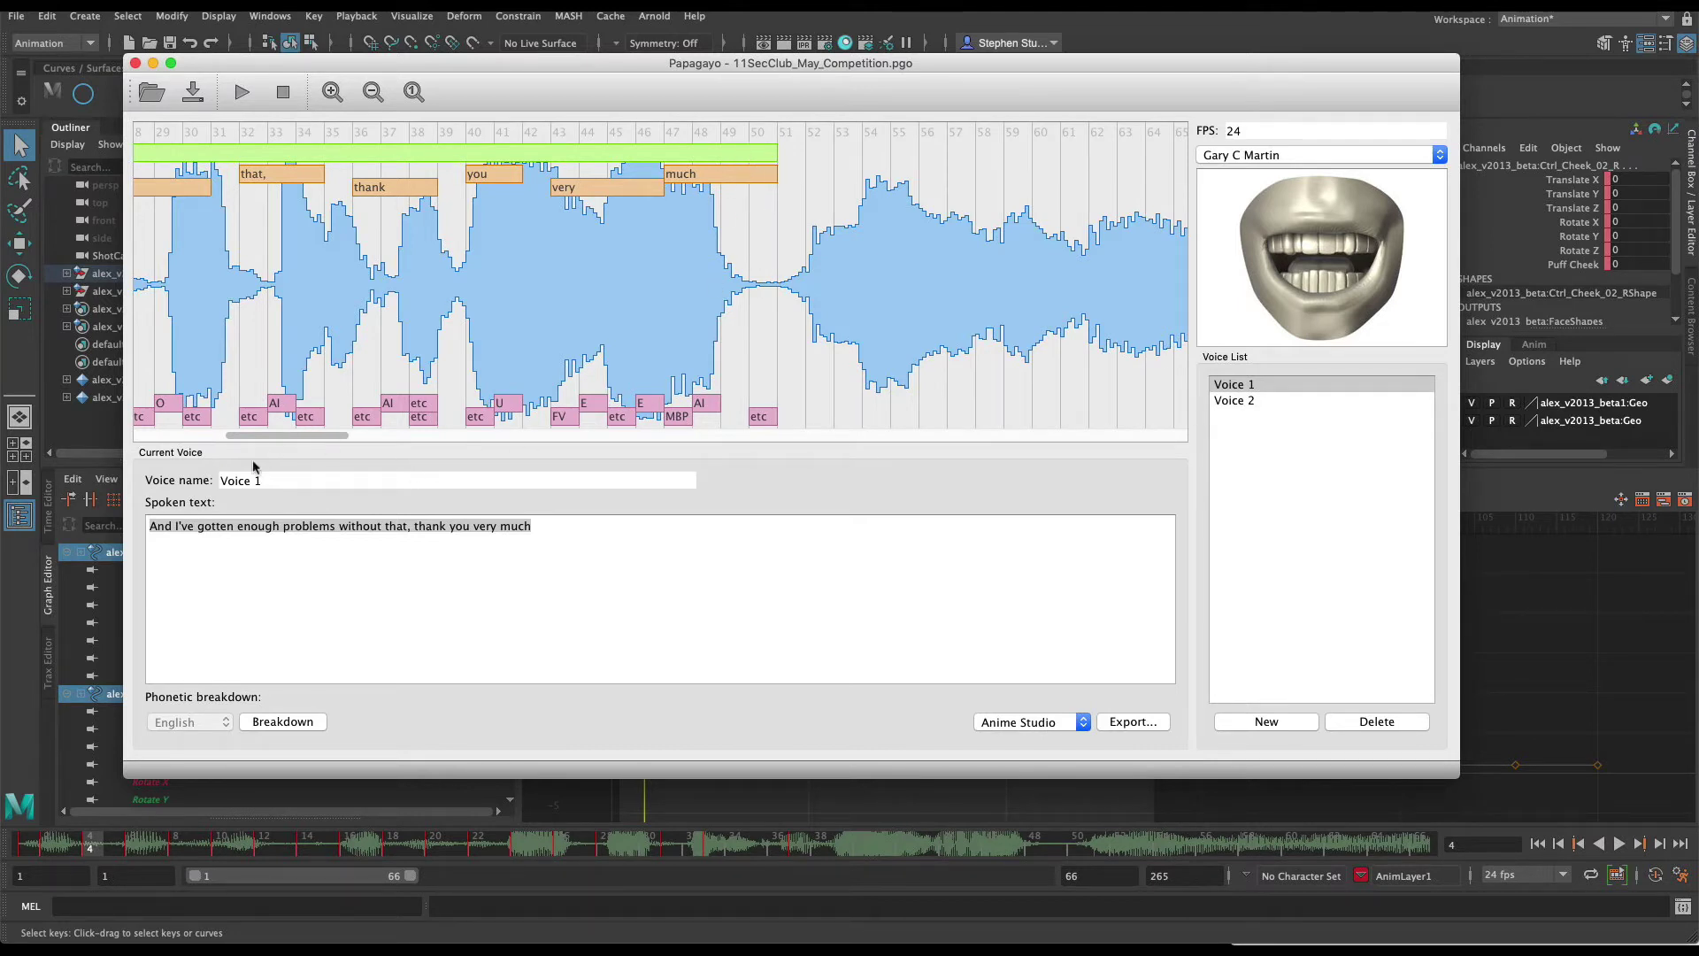
pyautogui.click(698, 175)
pyautogui.click(598, 194)
pyautogui.click(486, 176)
pyautogui.click(387, 187)
# Retime the words to start "thank" at frame 35, "you" at 38, "very" at 40 and "much" at 45, and preview them.
pyautogui.moveTo(426, 190); pyautogui.dragTo(343, 189)
pyautogui.moveTo(469, 179)
pyautogui.mouseDown()
pyautogui.moveTo(411, 177)
pyautogui.moveTo(562, 187)
pyautogui.moveTo(465, 193)
pyautogui.moveTo(502, 192)
pyautogui.moveTo(485, 193)
pyautogui.mouseUp()
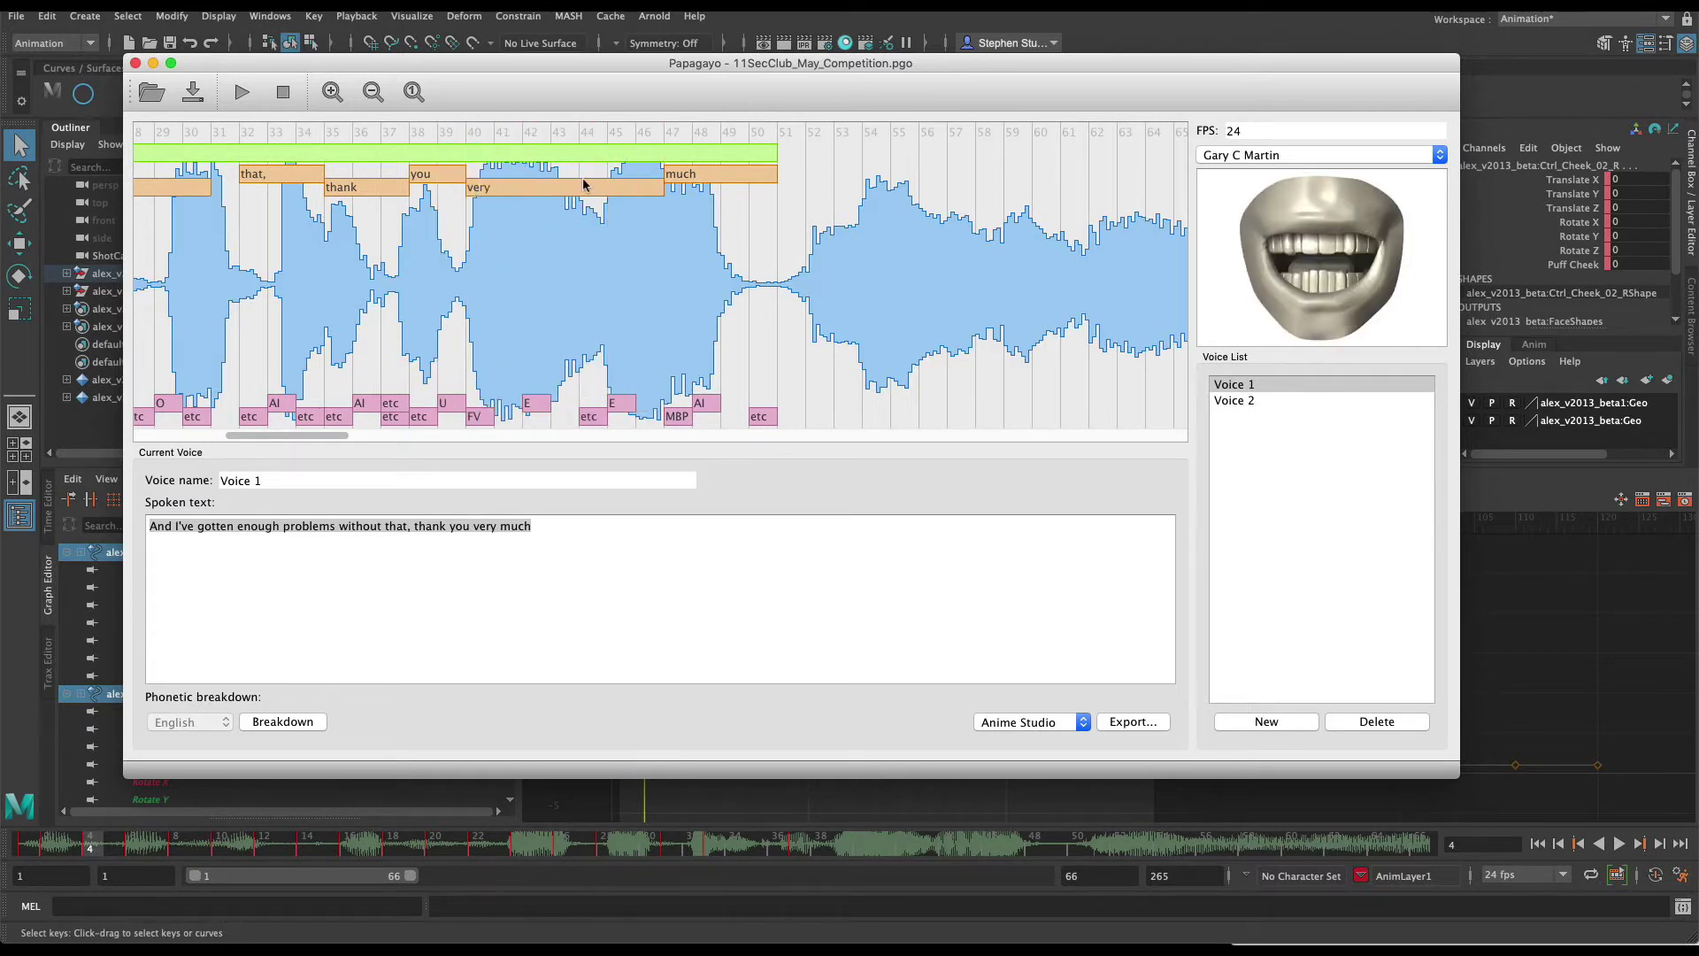
pyautogui.moveTo(654, 196); pyautogui.dragTo(624, 175)
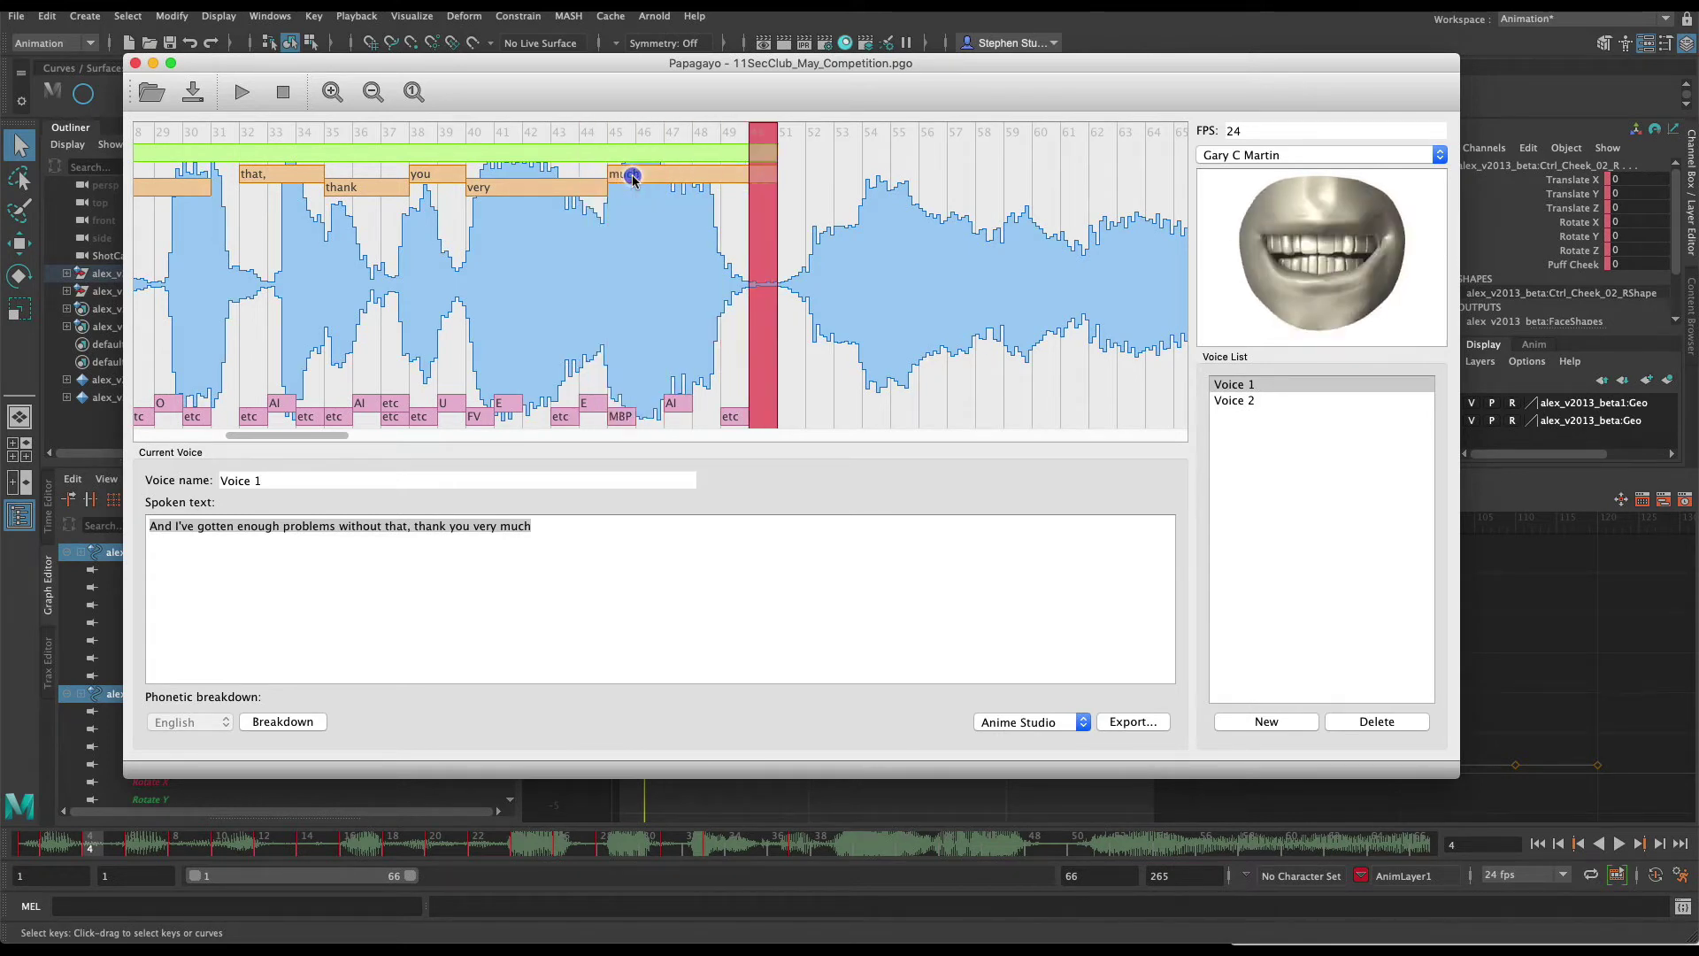
pyautogui.click(572, 193)
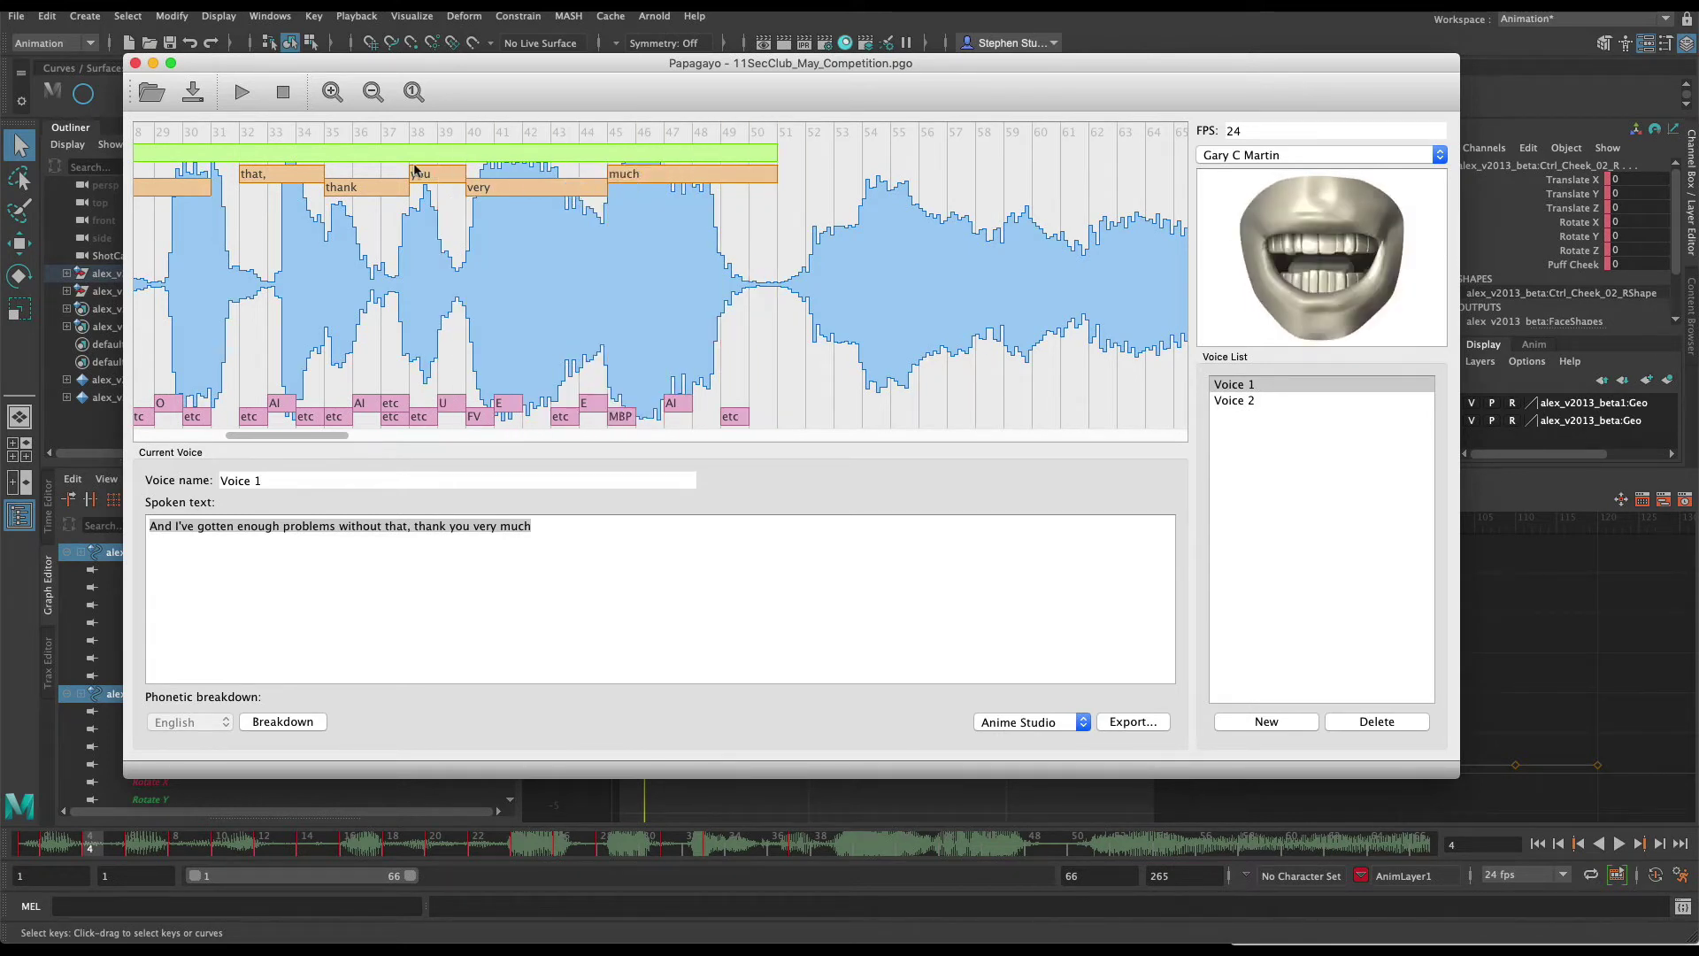
pyautogui.click(349, 192)
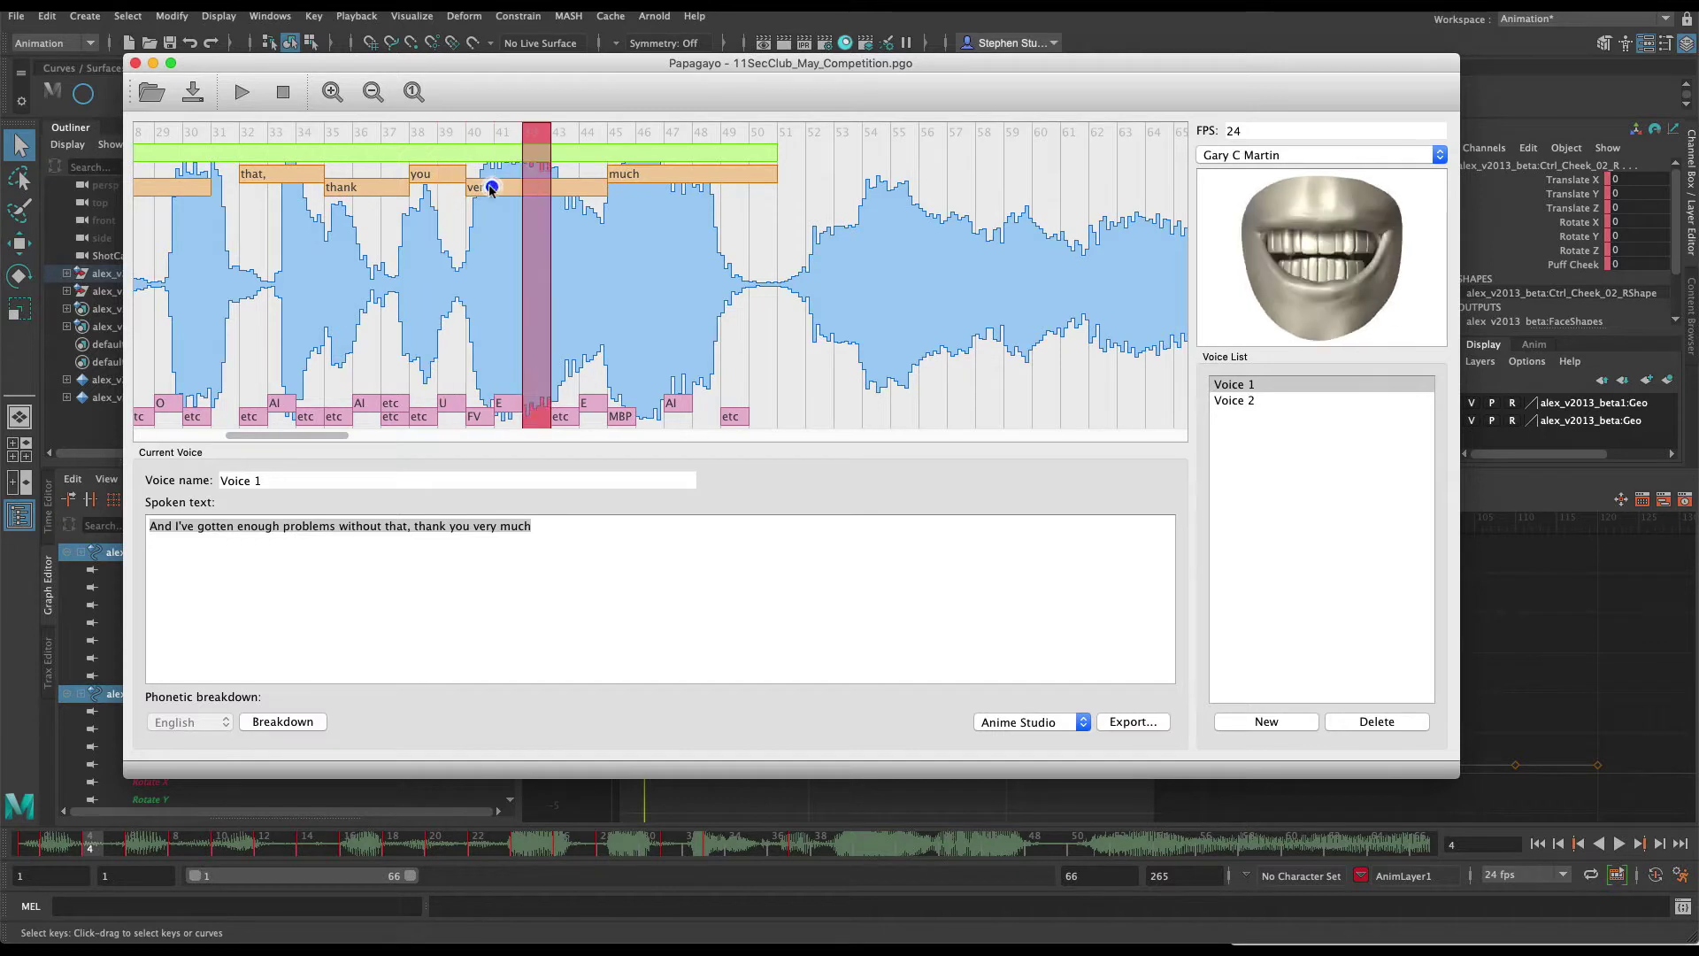
pyautogui.click(485, 188)
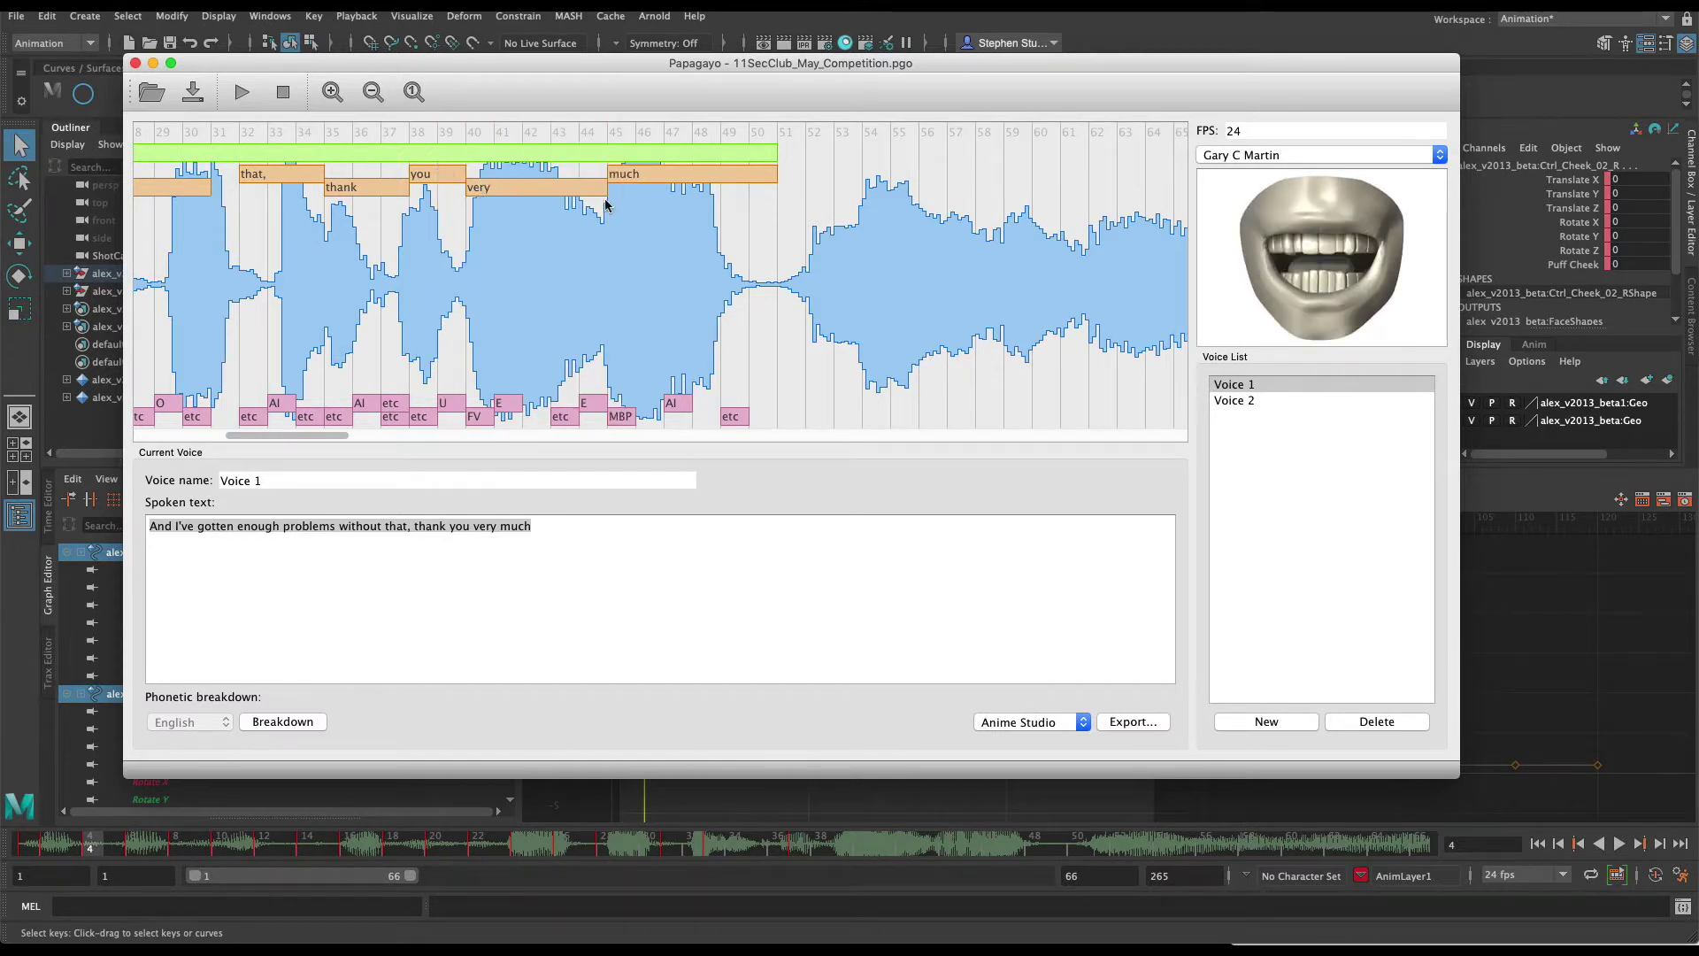
# Start "much" at frame 44, directly after "very", and preview both words.
pyautogui.click(581, 190)
pyautogui.moveTo(611, 174); pyautogui.dragTo(599, 177)
pyautogui.click(510, 188)
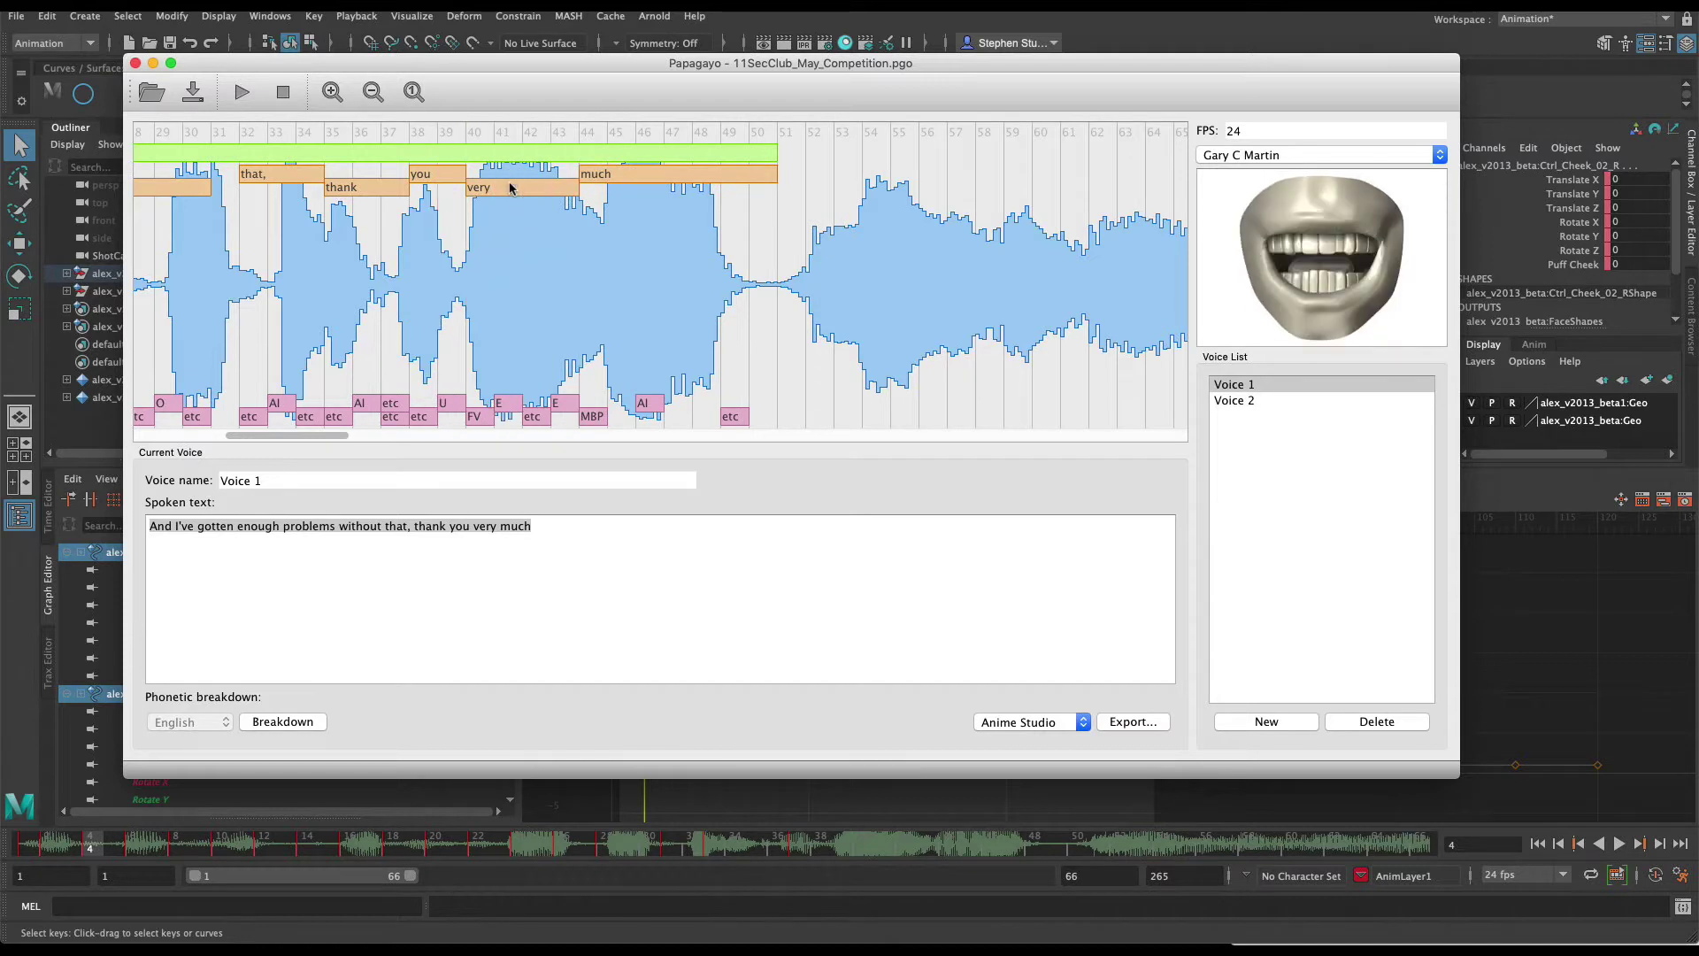
pyautogui.click(595, 175)
# Place "thank" on frames 34 to 35 and start "you" at frame 36, listening to both words.
pyautogui.click(442, 176)
pyautogui.moveTo(401, 187)
pyautogui.mouseDown()
pyautogui.moveTo(290, 178)
pyautogui.moveTo(376, 177)
pyautogui.mouseUp()
pyautogui.click(370, 190)
pyautogui.click(325, 186)
pyautogui.click(343, 189)
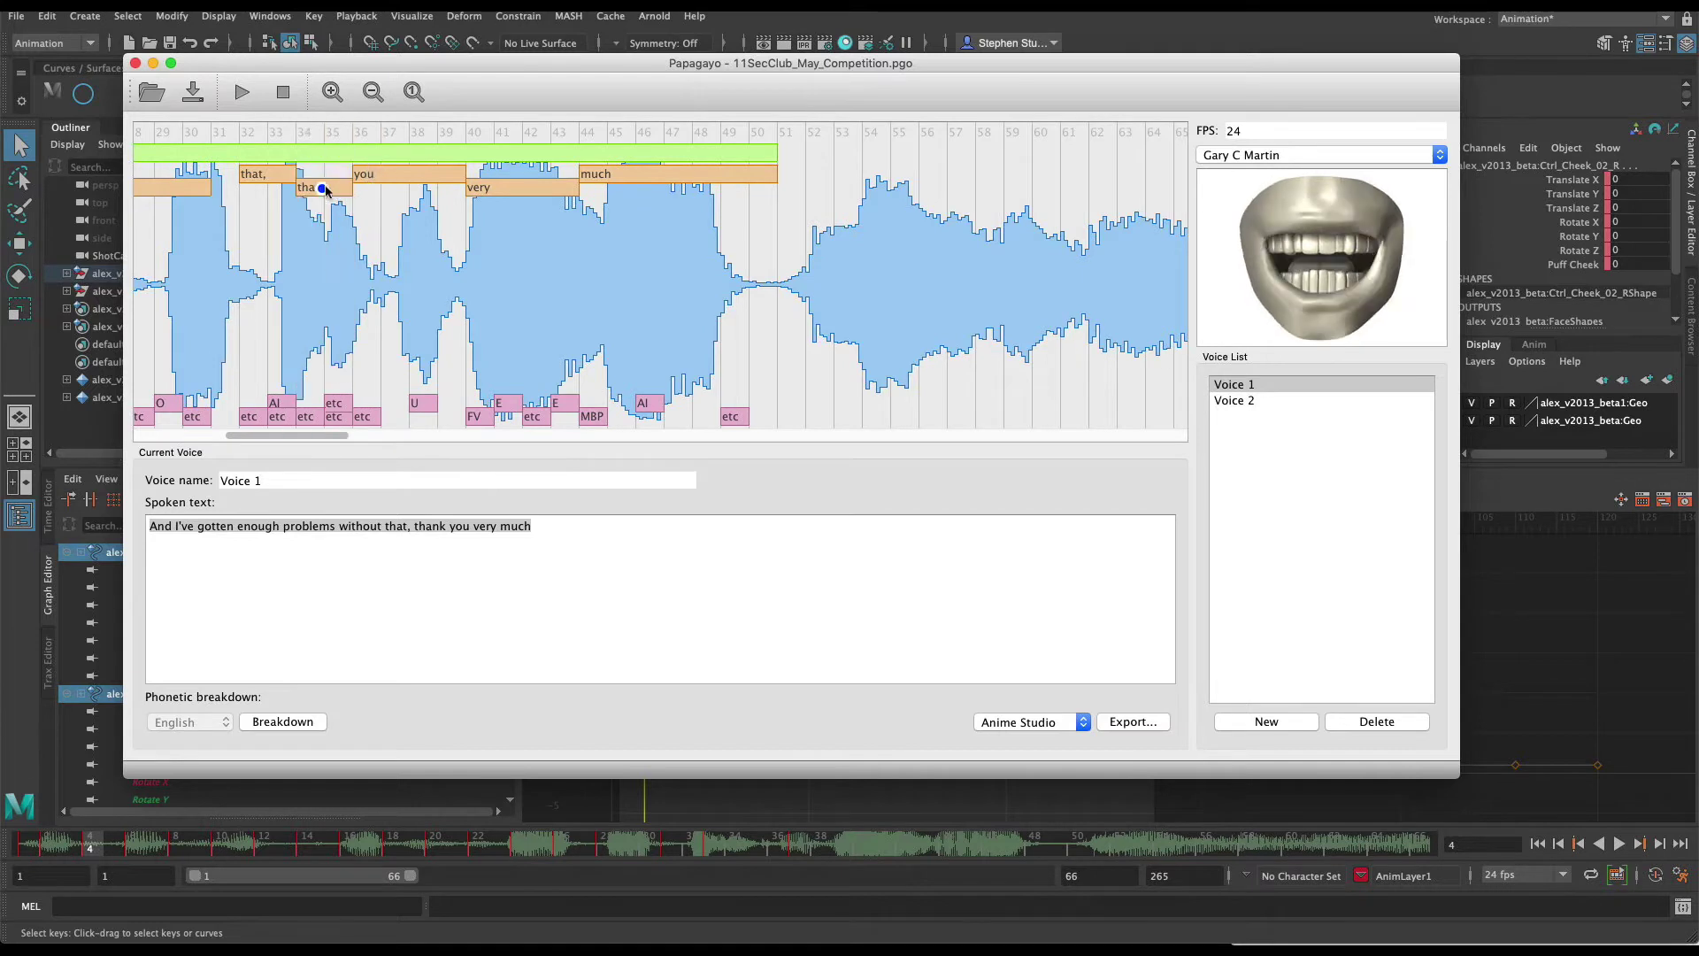
pyautogui.click(332, 188)
# Preview "that," and "without", end "without" at frame 27, and place "that," on frames 28 to 31.
pyautogui.moveTo(309, 438); pyautogui.dragTo(271, 438)
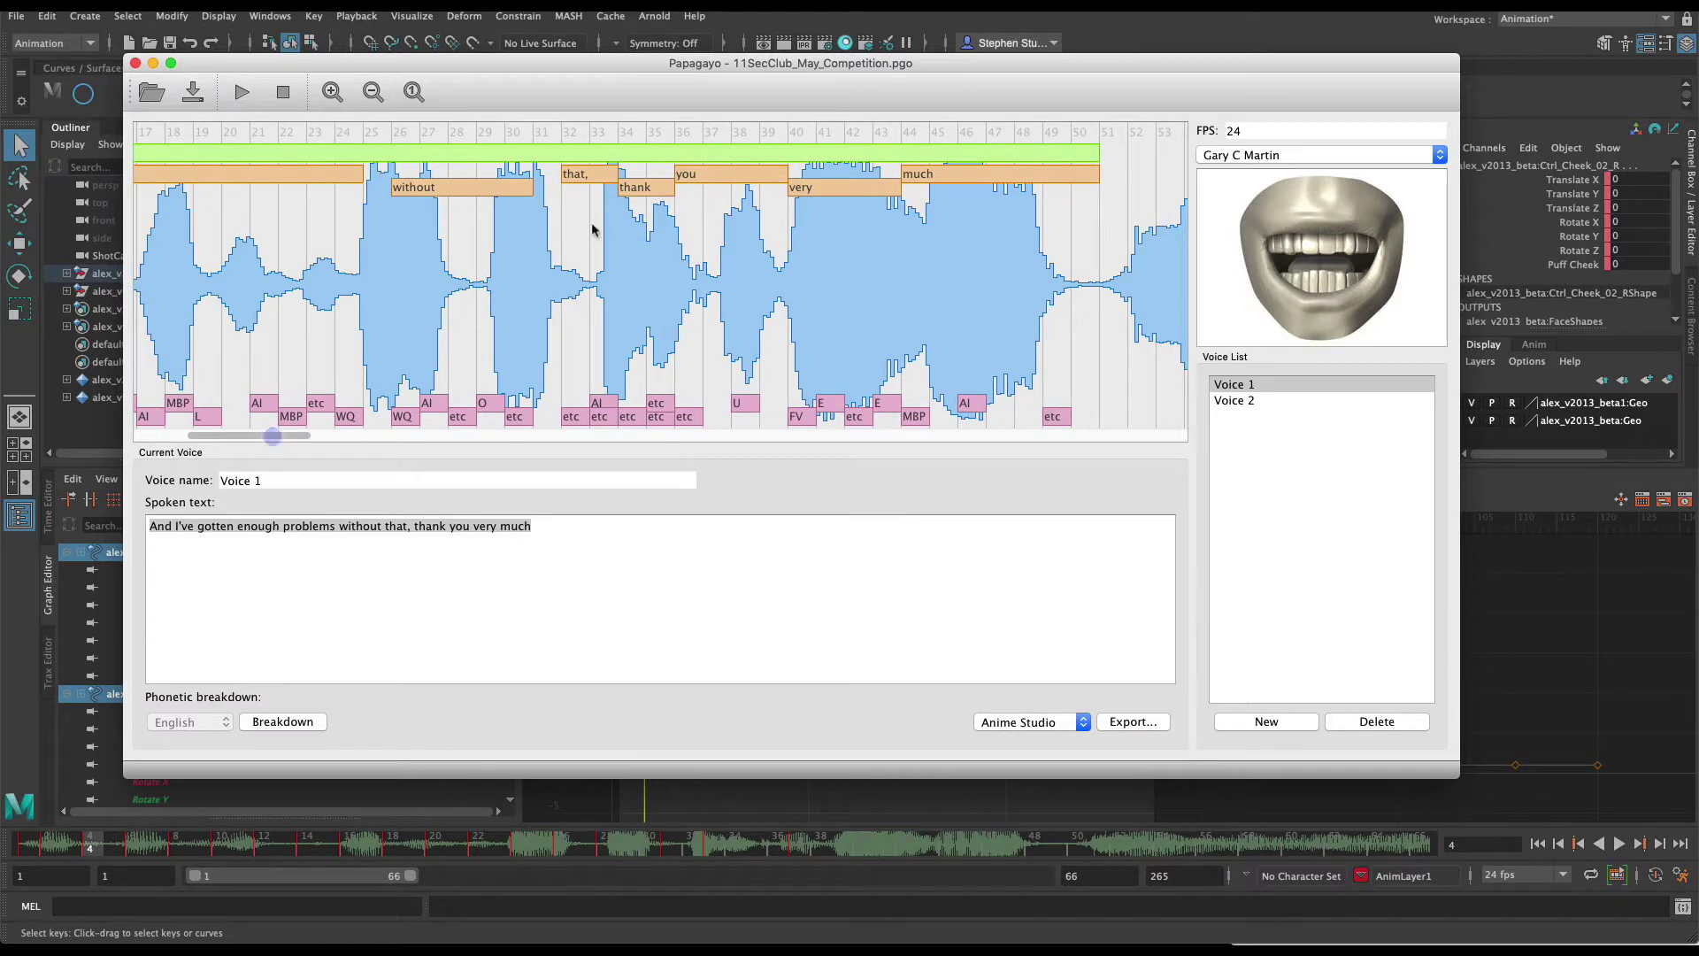
pyautogui.click(574, 143)
pyautogui.click(582, 176)
pyautogui.click(510, 185)
pyautogui.click(519, 185)
pyautogui.click(523, 184)
pyautogui.moveTo(523, 185); pyautogui.dragTo(450, 185)
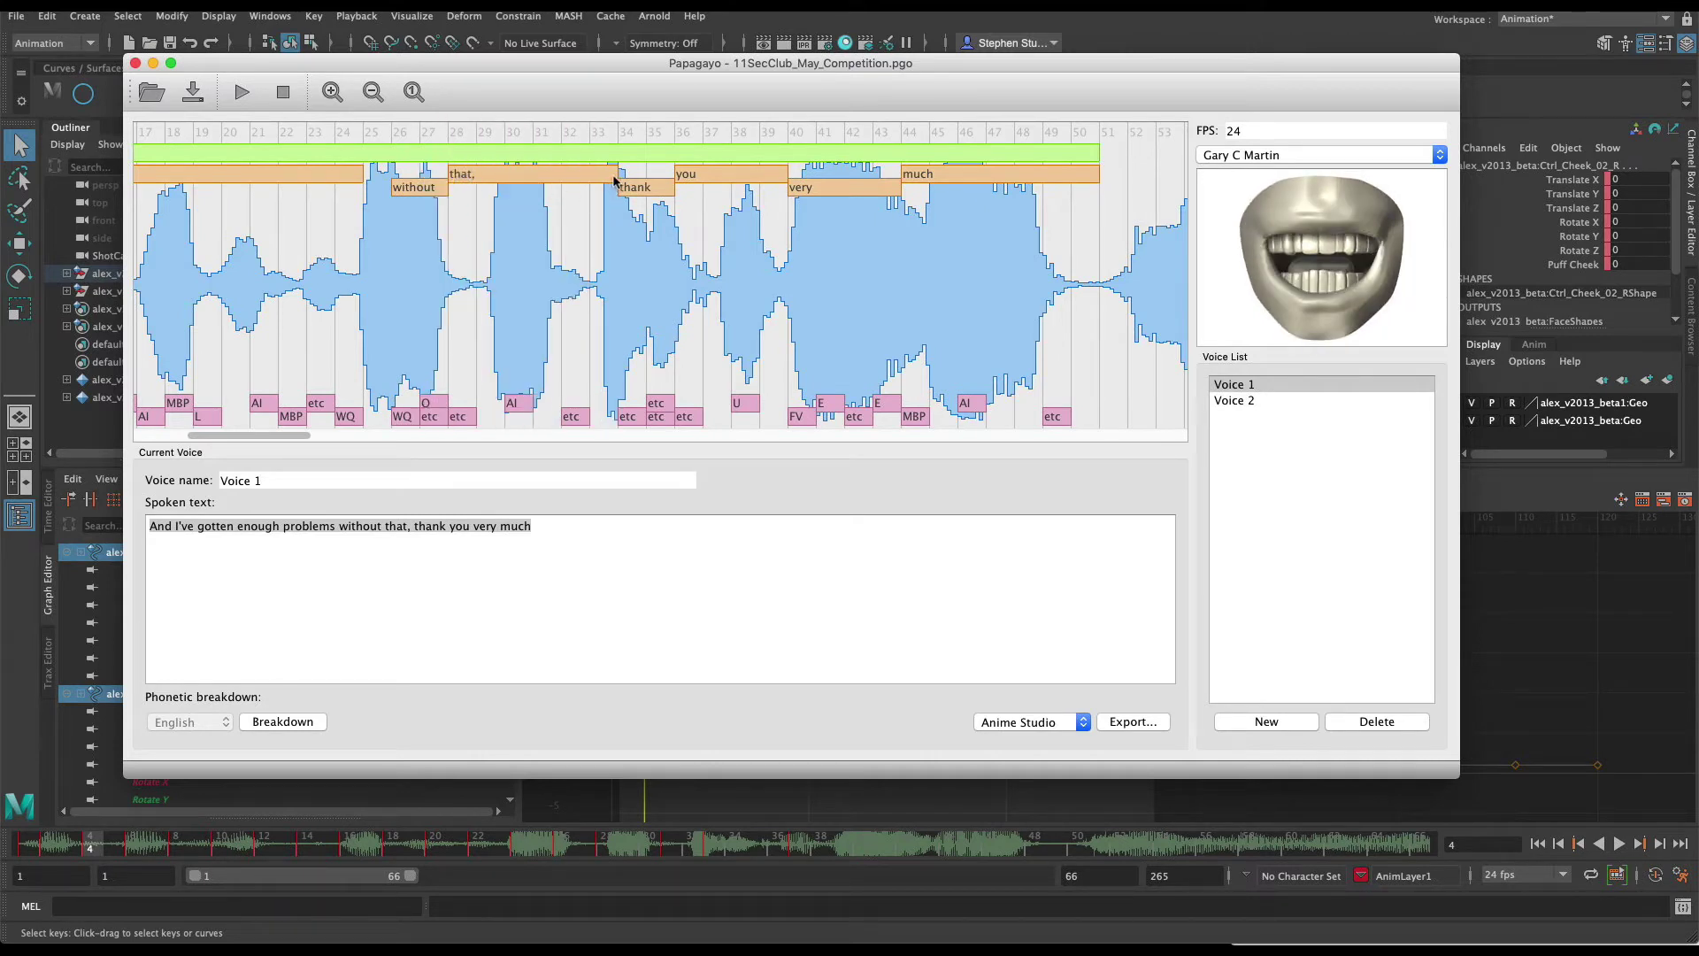
pyautogui.moveTo(615, 177); pyautogui.dragTo(493, 186)
pyautogui.click(493, 185)
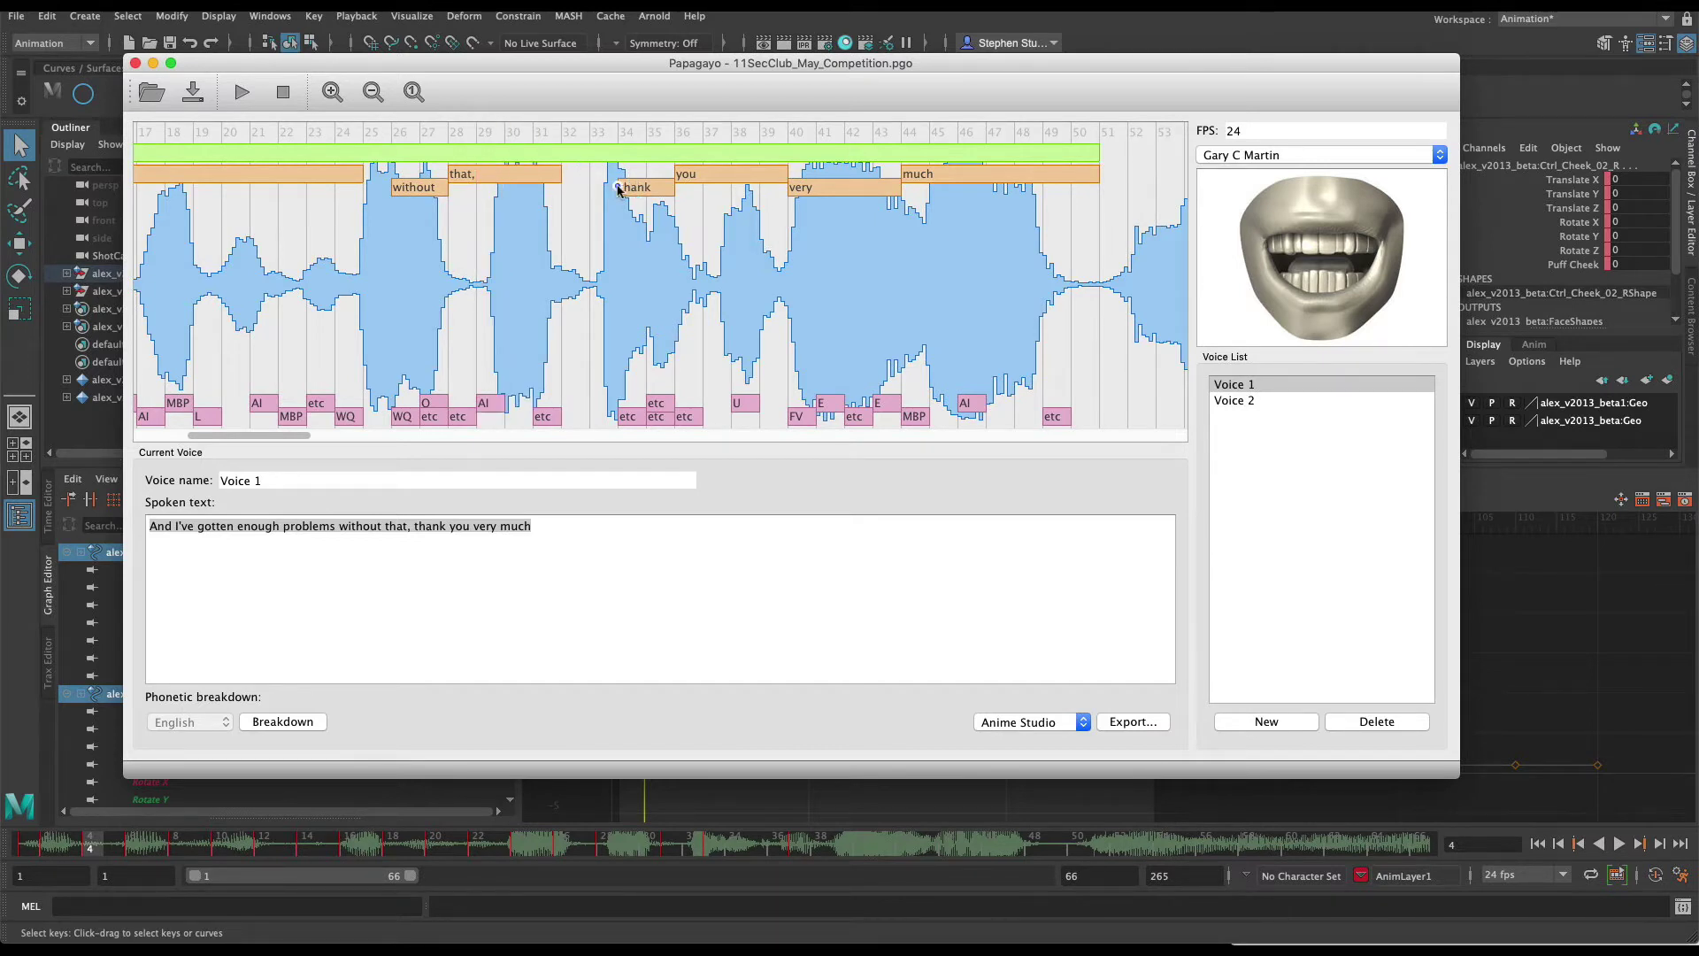
# Place "thank" on frames 32 to 34, right after "that,", and preview it.
pyautogui.moveTo(619, 188); pyautogui.dragTo(570, 191)
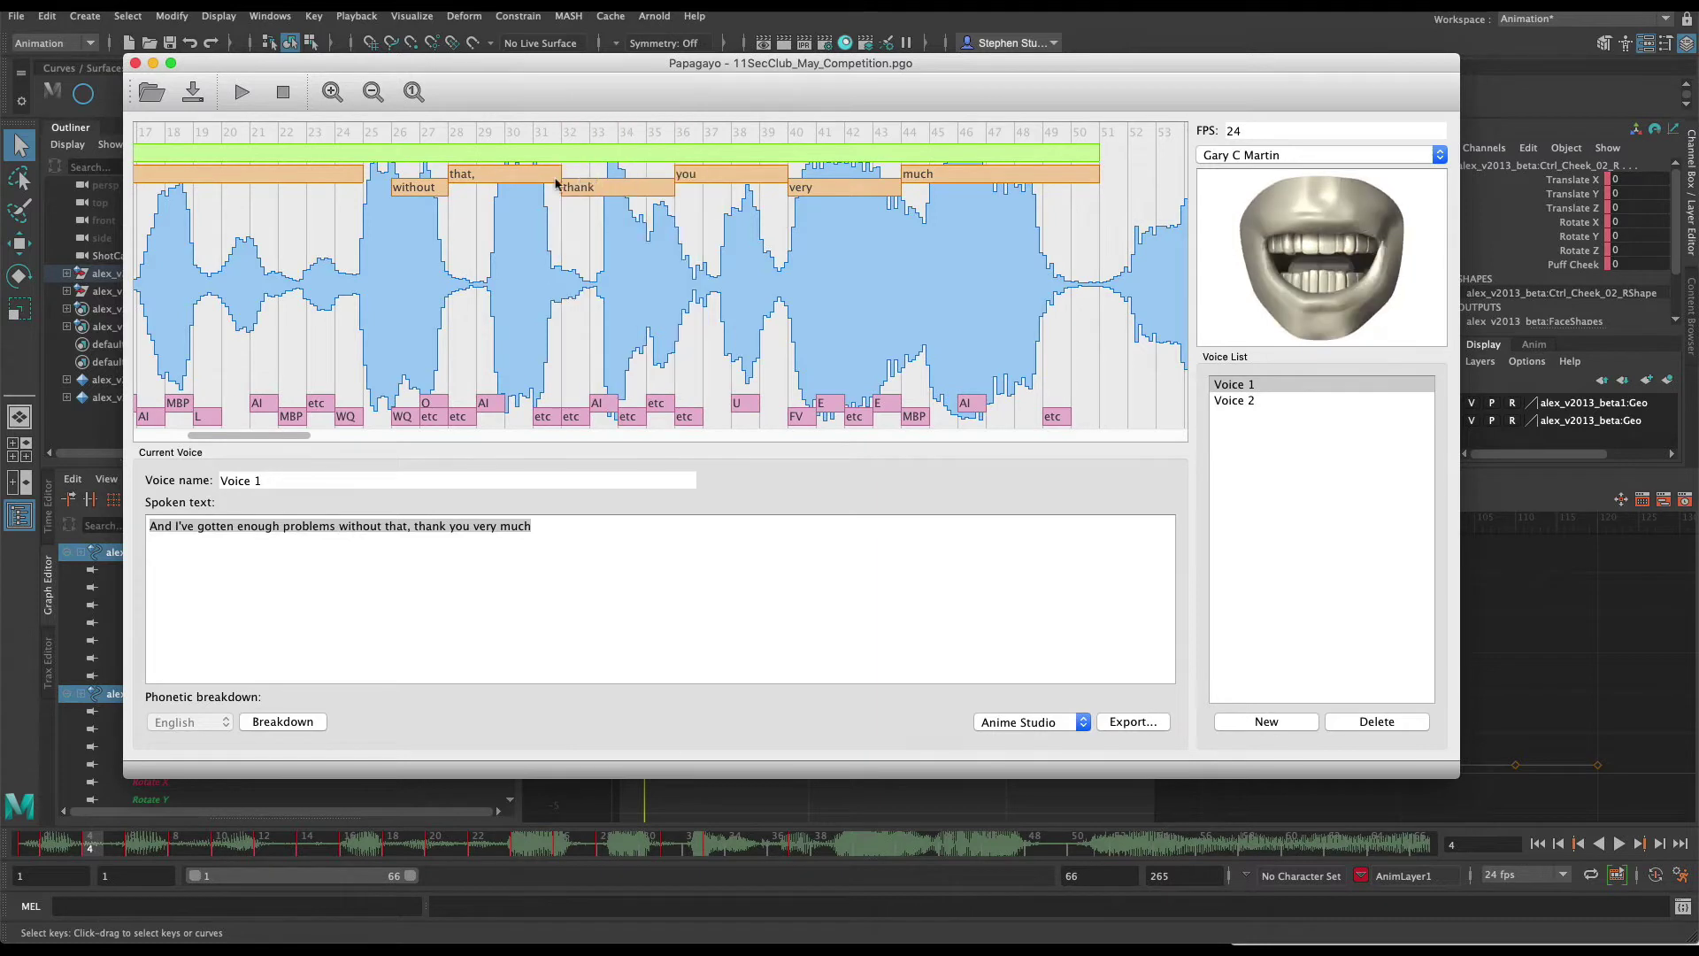
pyautogui.click(533, 177)
pyautogui.moveTo(664, 187)
pyautogui.mouseDown()
pyautogui.moveTo(637, 189)
pyautogui.moveTo(661, 178)
pyautogui.mouseUp()
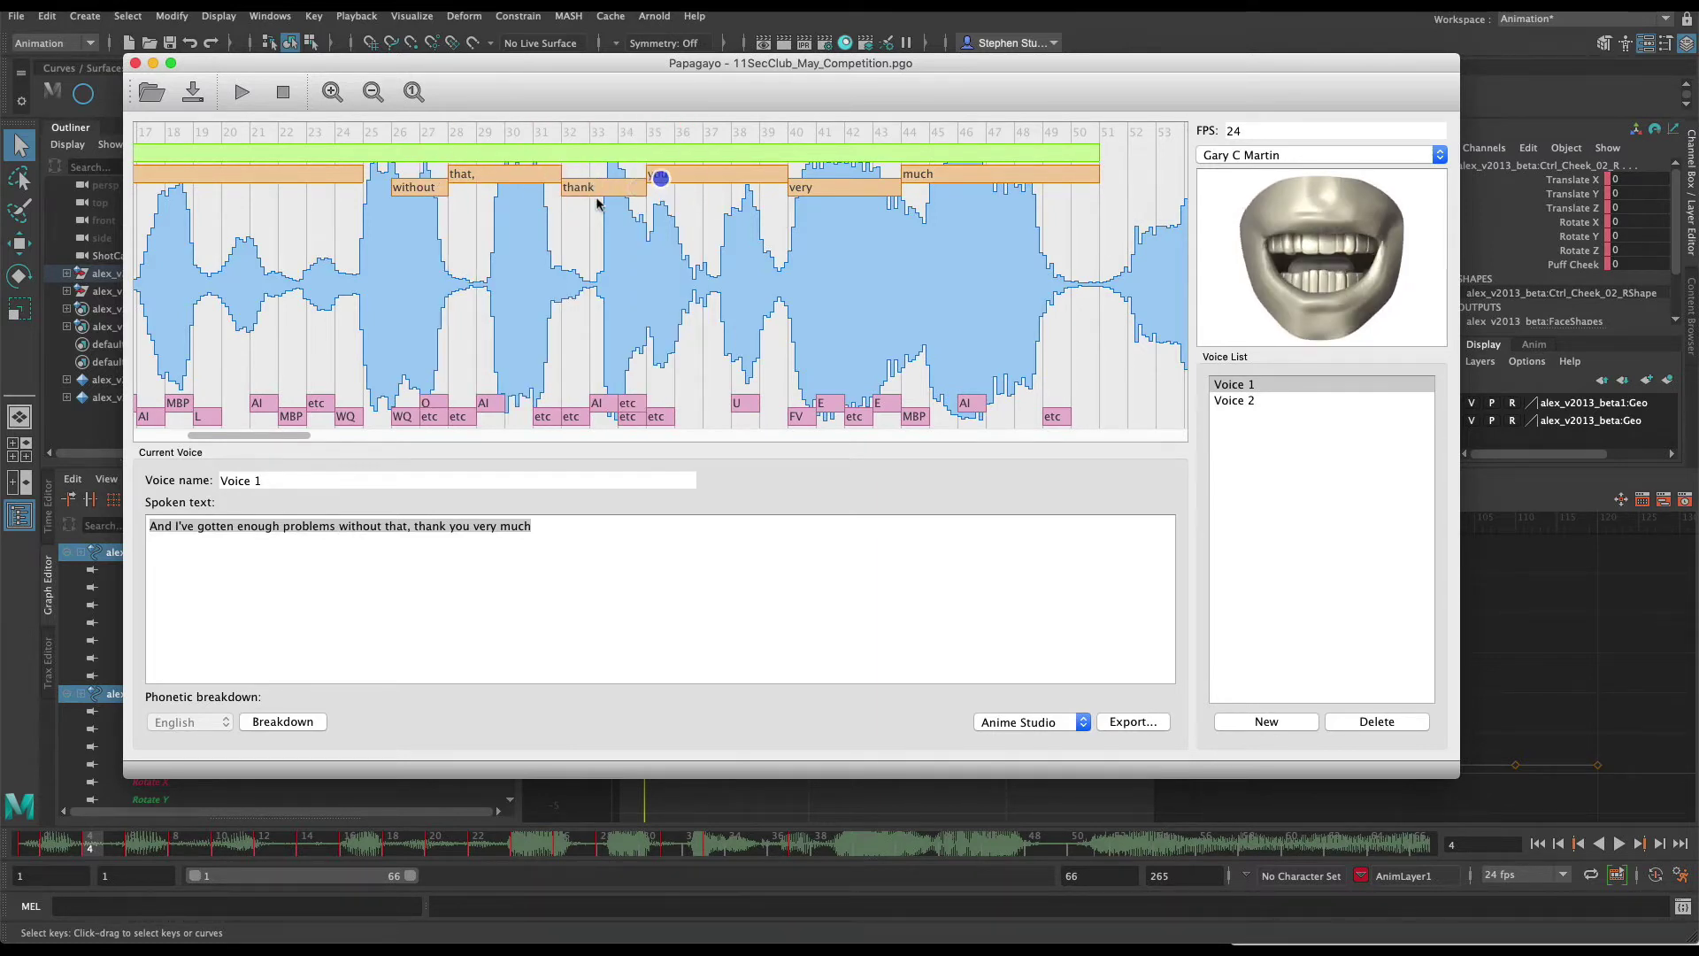
pyautogui.click(605, 187)
# End "you" at frame 38, start "very" at frame 39, and play back "much".
pyautogui.click(673, 176)
pyautogui.moveTo(776, 178); pyautogui.dragTo(748, 180)
pyautogui.moveTo(796, 193); pyautogui.dragTo(772, 190)
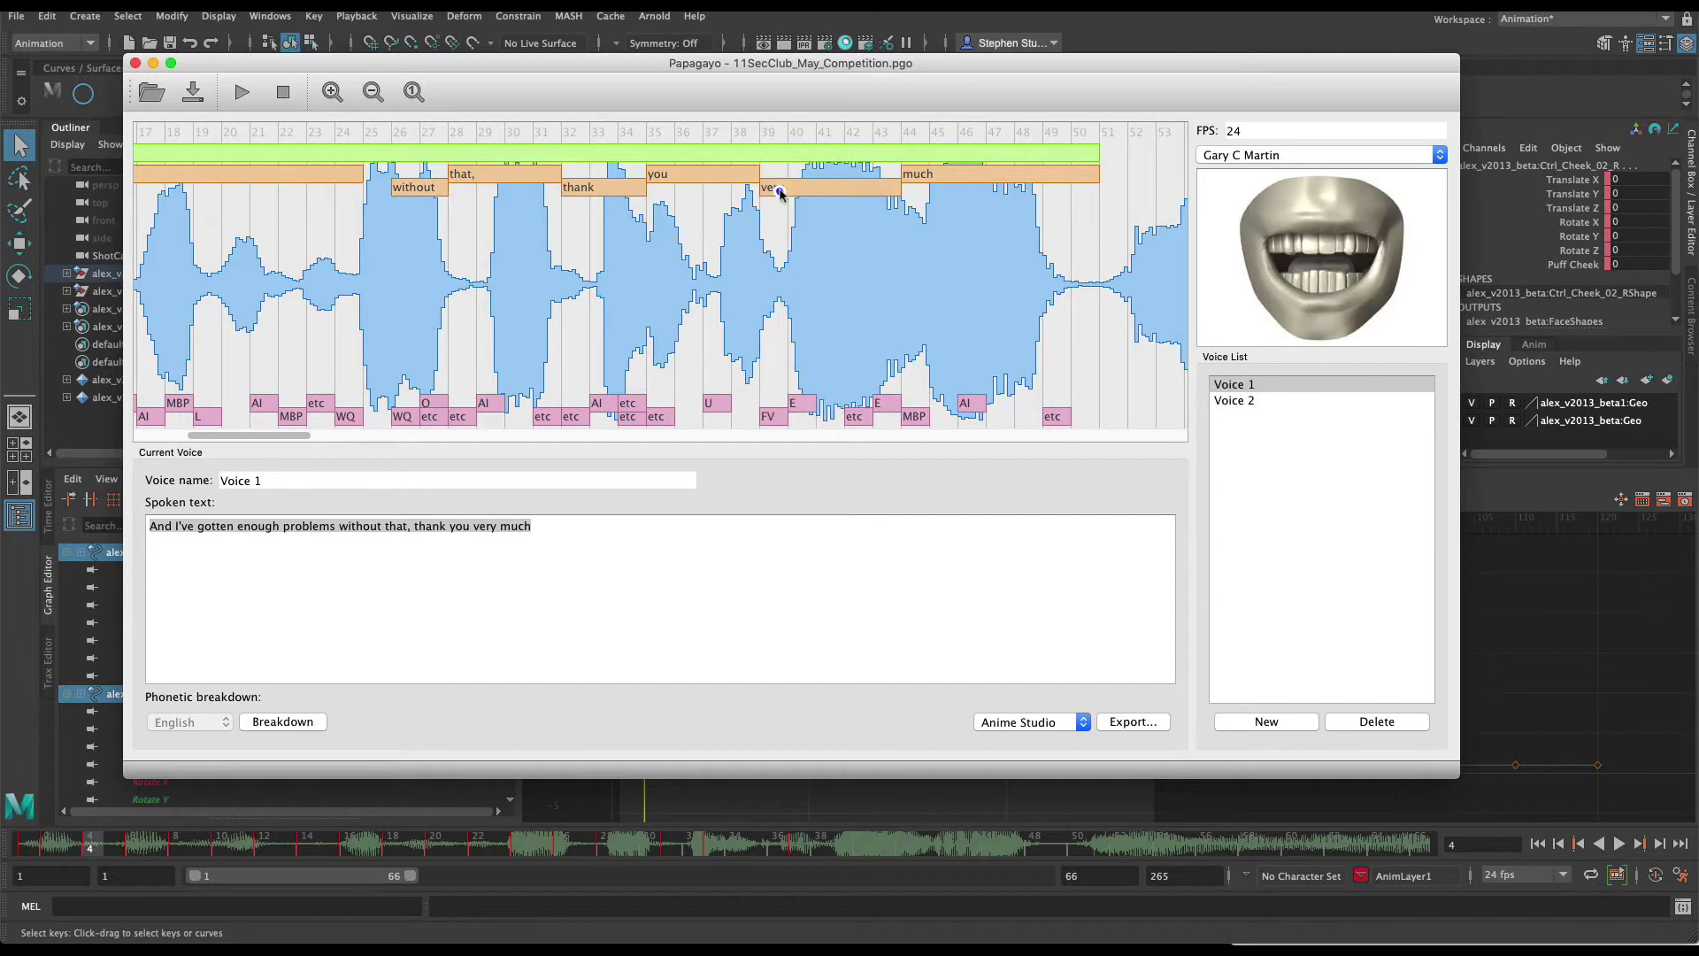
pyautogui.click(920, 180)
pyautogui.click(943, 175)
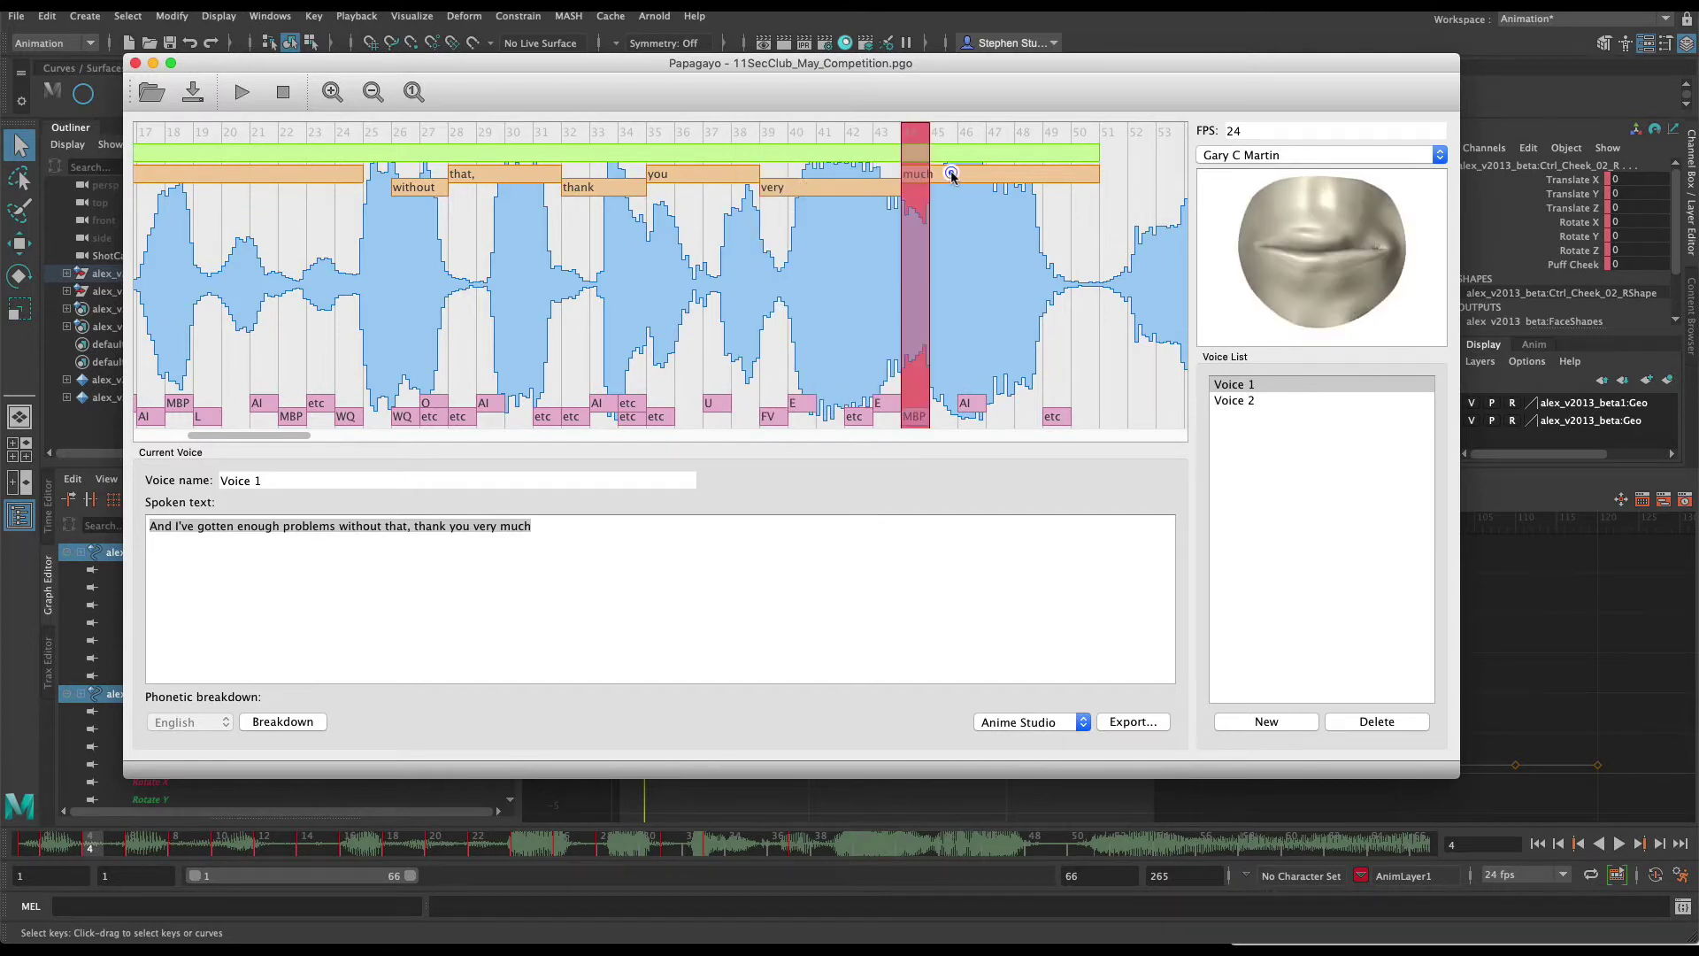
# Try starting "much" at frame 43, and move its start back to frame 44.
pyautogui.moveTo(892, 186)
pyautogui.mouseDown()
pyautogui.moveTo(868, 185)
pyautogui.moveTo(889, 175)
pyautogui.mouseUp()
pyautogui.click(899, 177)
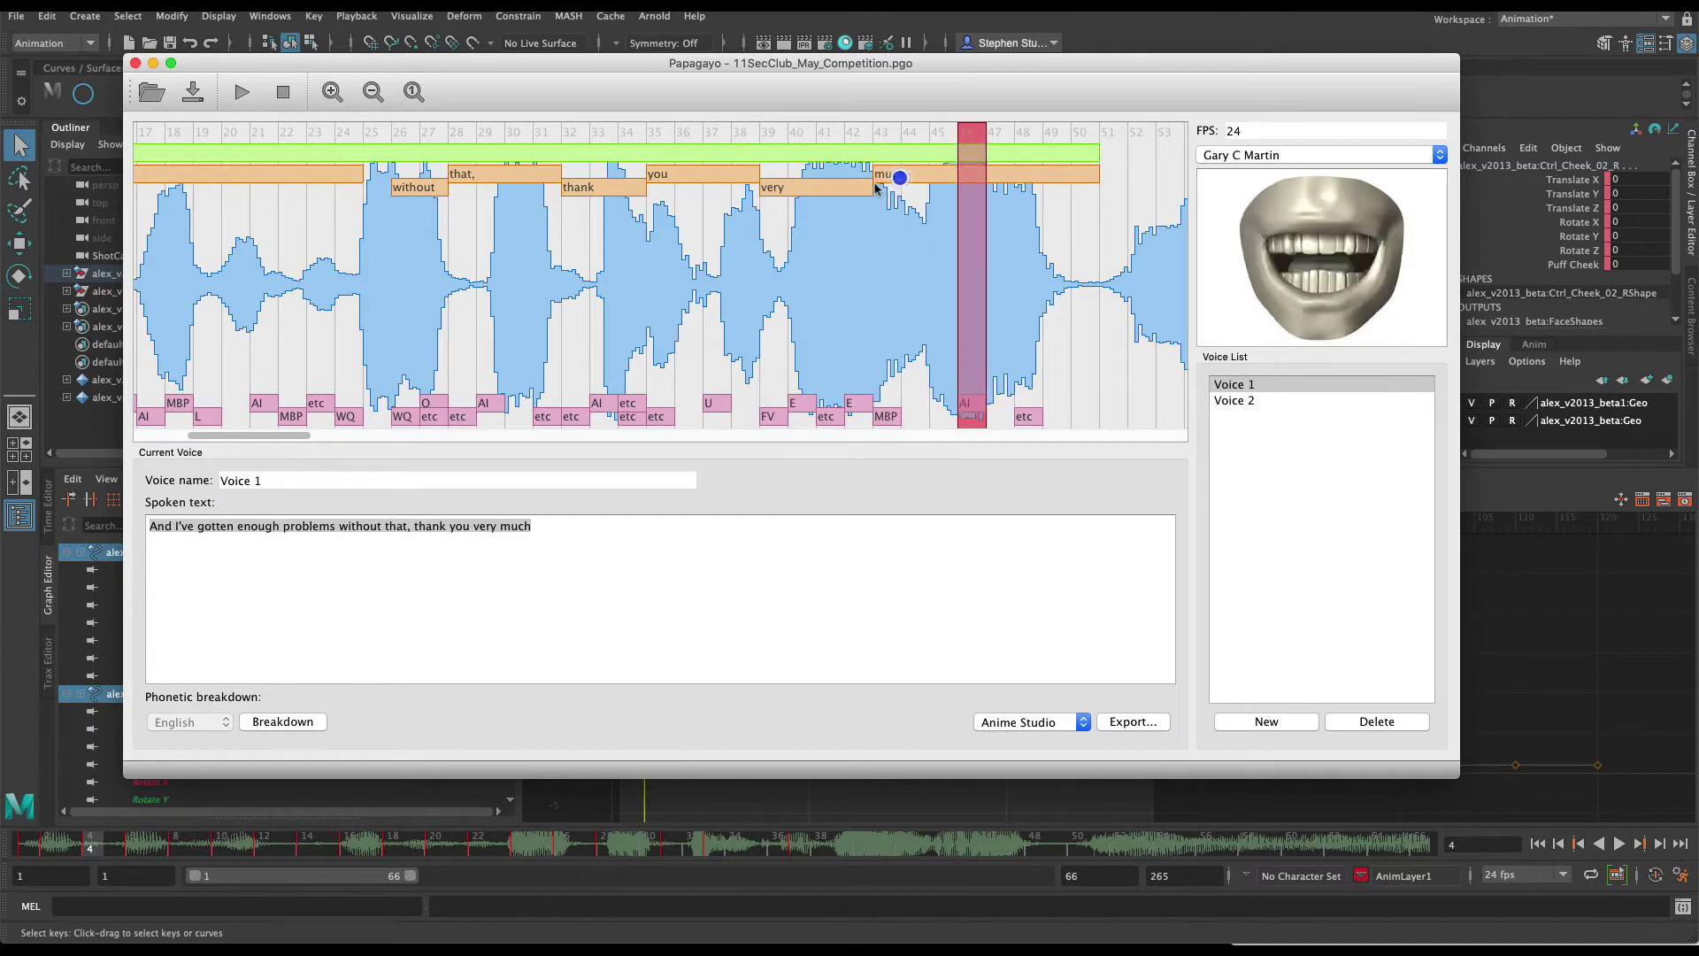
pyautogui.click(855, 187)
pyautogui.moveTo(892, 177)
pyautogui.mouseDown()
pyautogui.moveTo(920, 180)
pyautogui.moveTo(883, 185)
pyautogui.mouseUp()
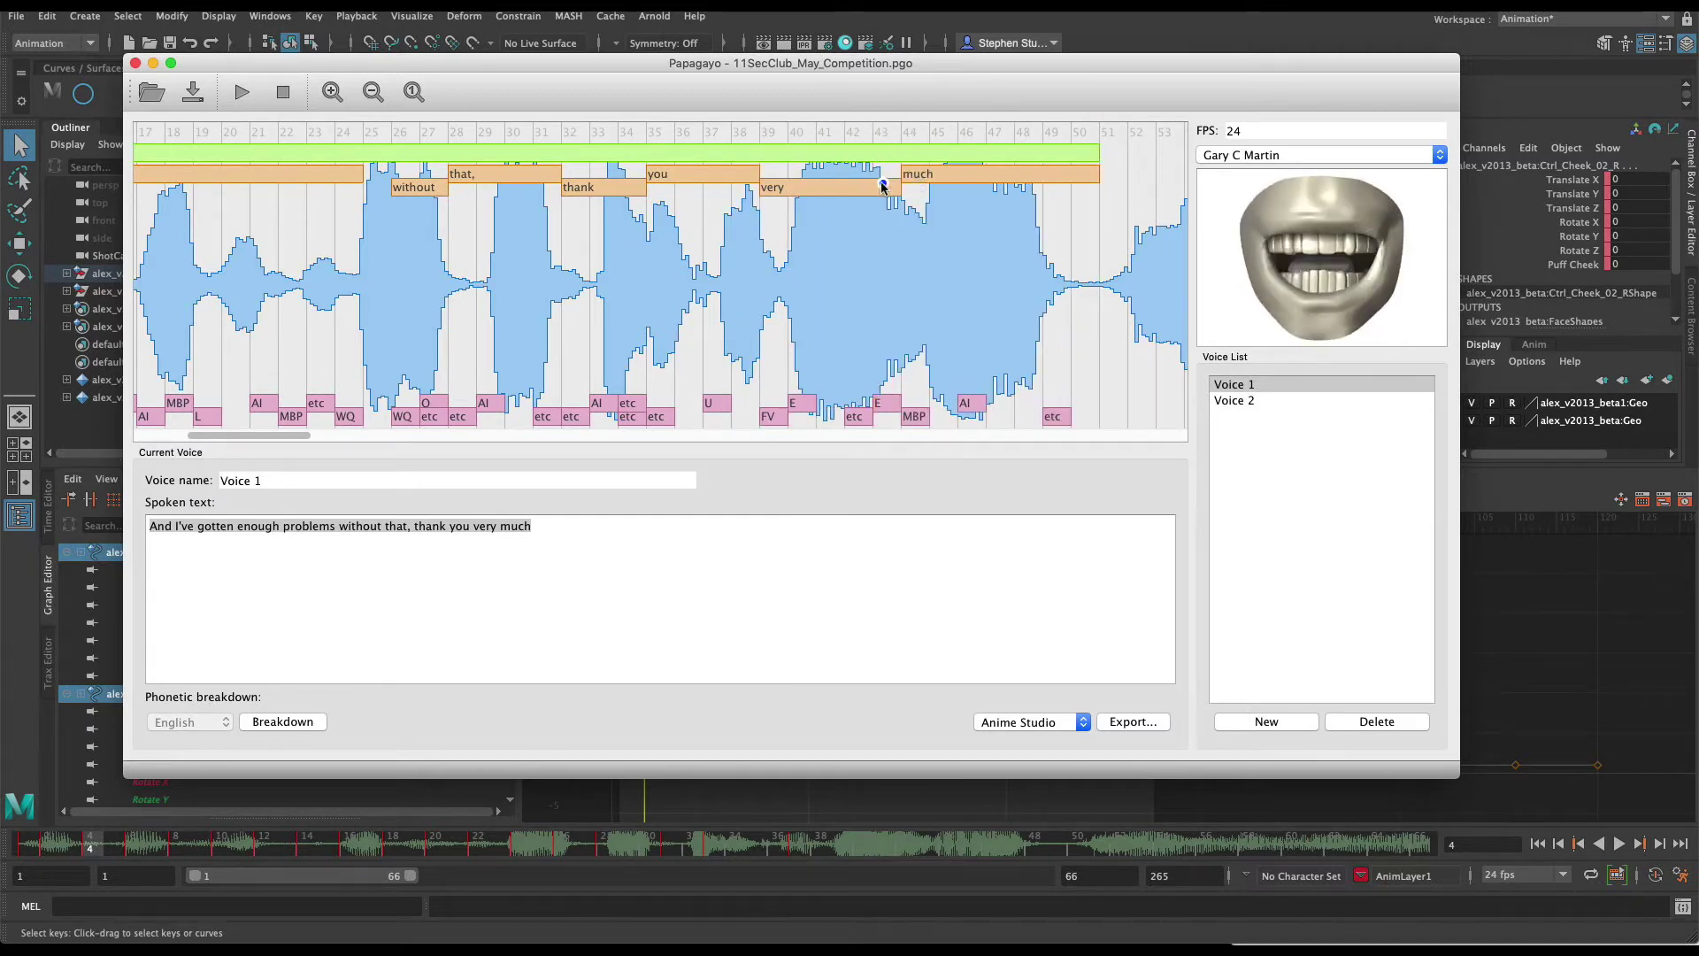
pyautogui.click(844, 187)
# End "problems" at frame 19 and start "without" at frame 22, checking the words by playback.
pyautogui.moveTo(284, 436); pyautogui.dragTo(261, 435)
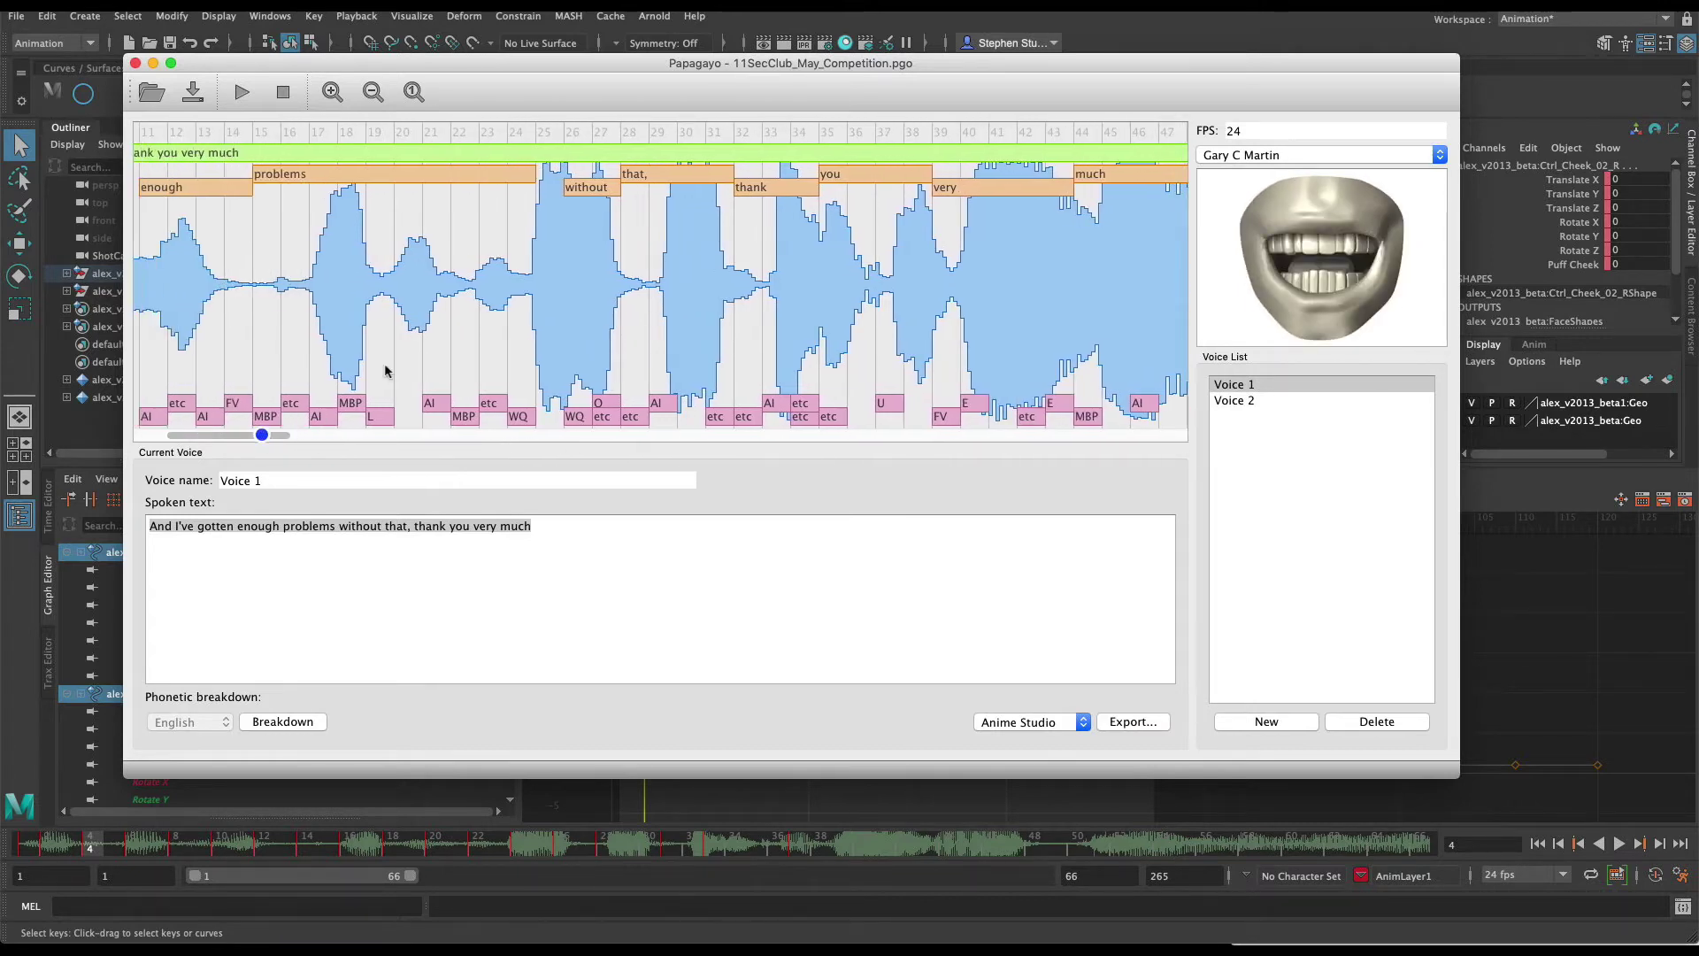
pyautogui.click(666, 175)
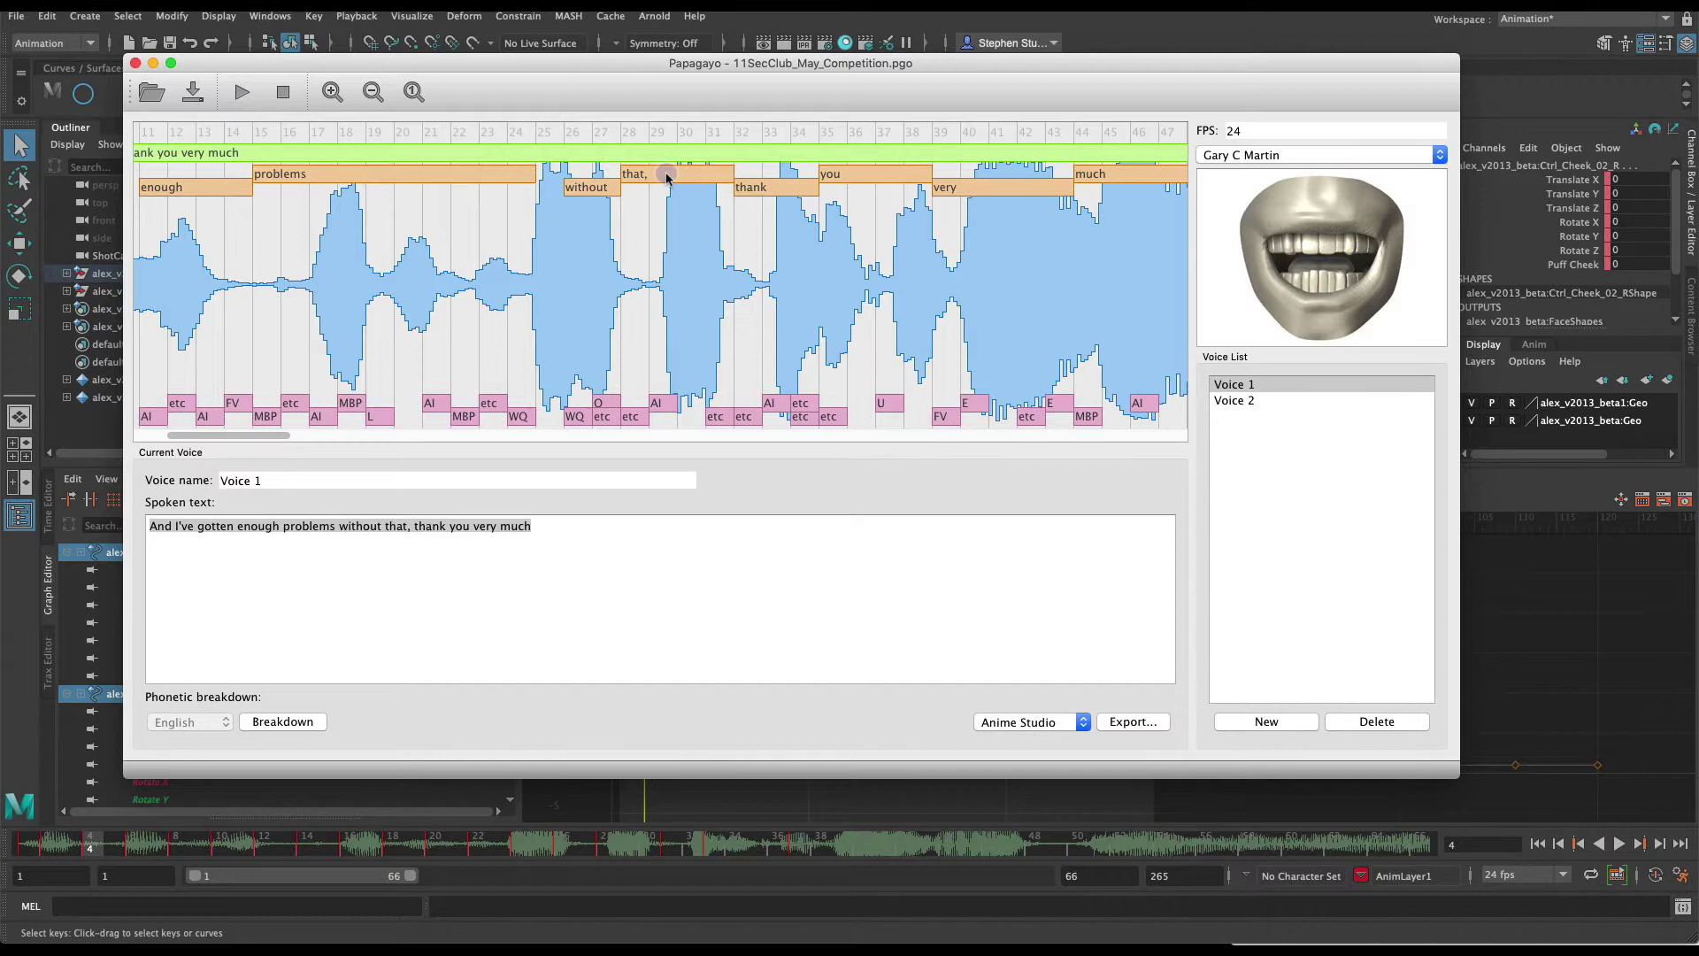
pyautogui.click(575, 190)
pyautogui.moveTo(536, 188); pyautogui.dragTo(368, 184)
pyautogui.moveTo(569, 190); pyautogui.dragTo(412, 200)
pyautogui.click(422, 189)
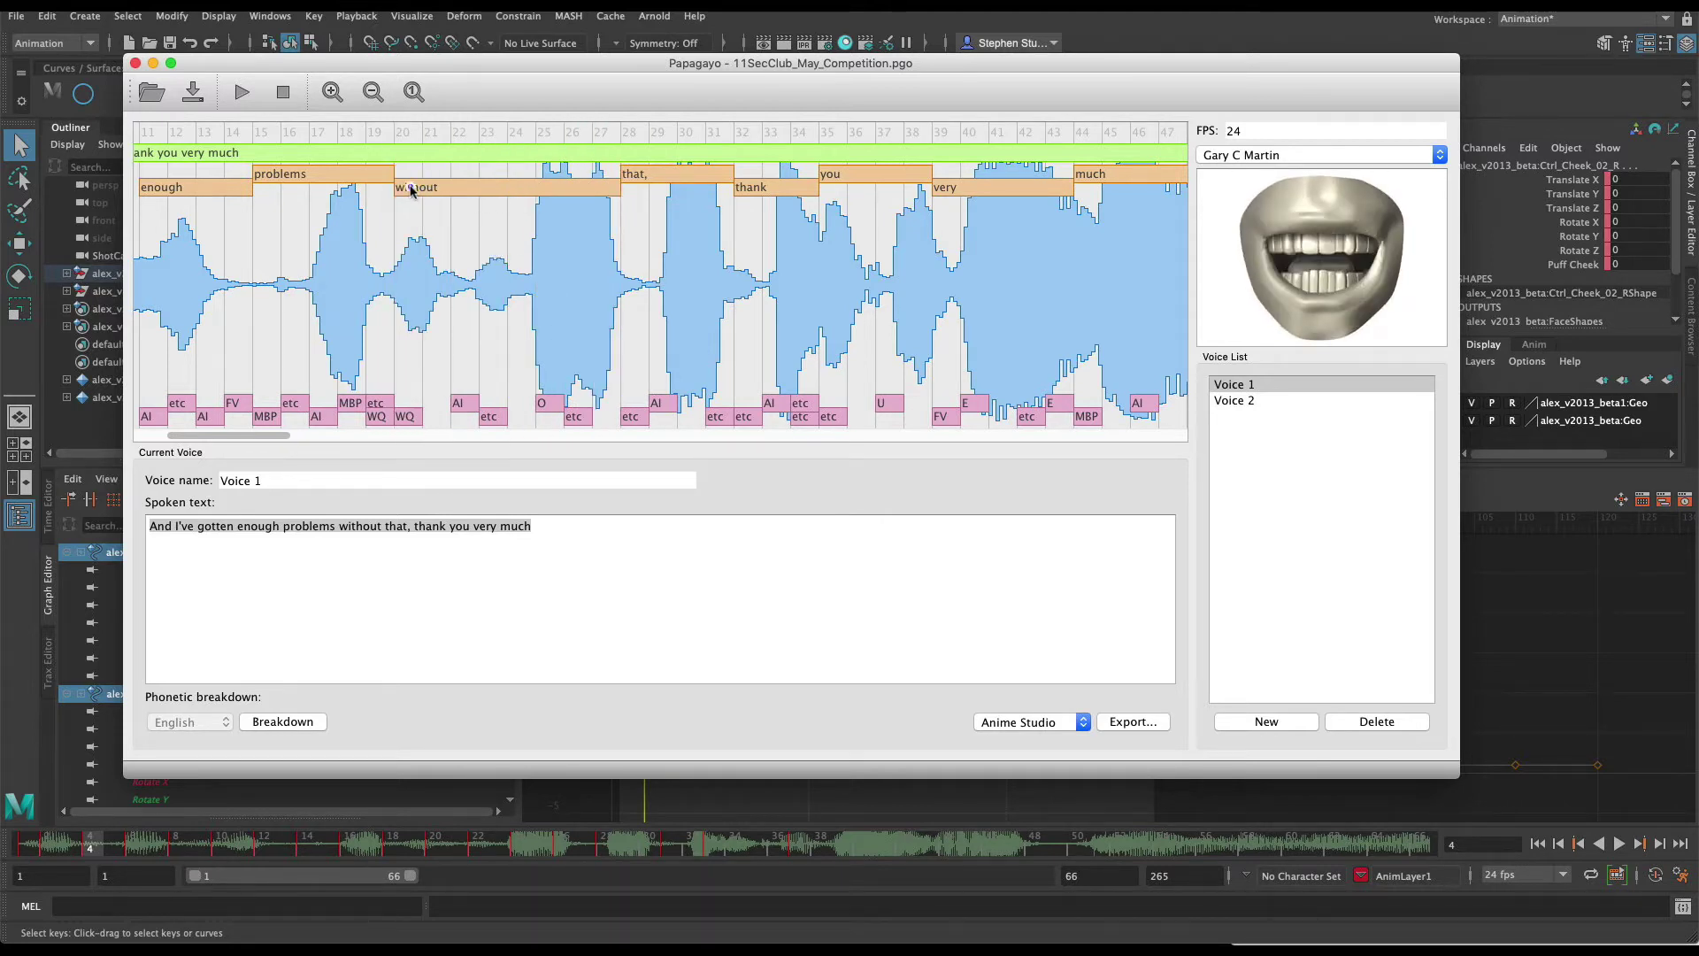
pyautogui.moveTo(418, 190); pyautogui.dragTo(475, 183)
pyautogui.click(483, 189)
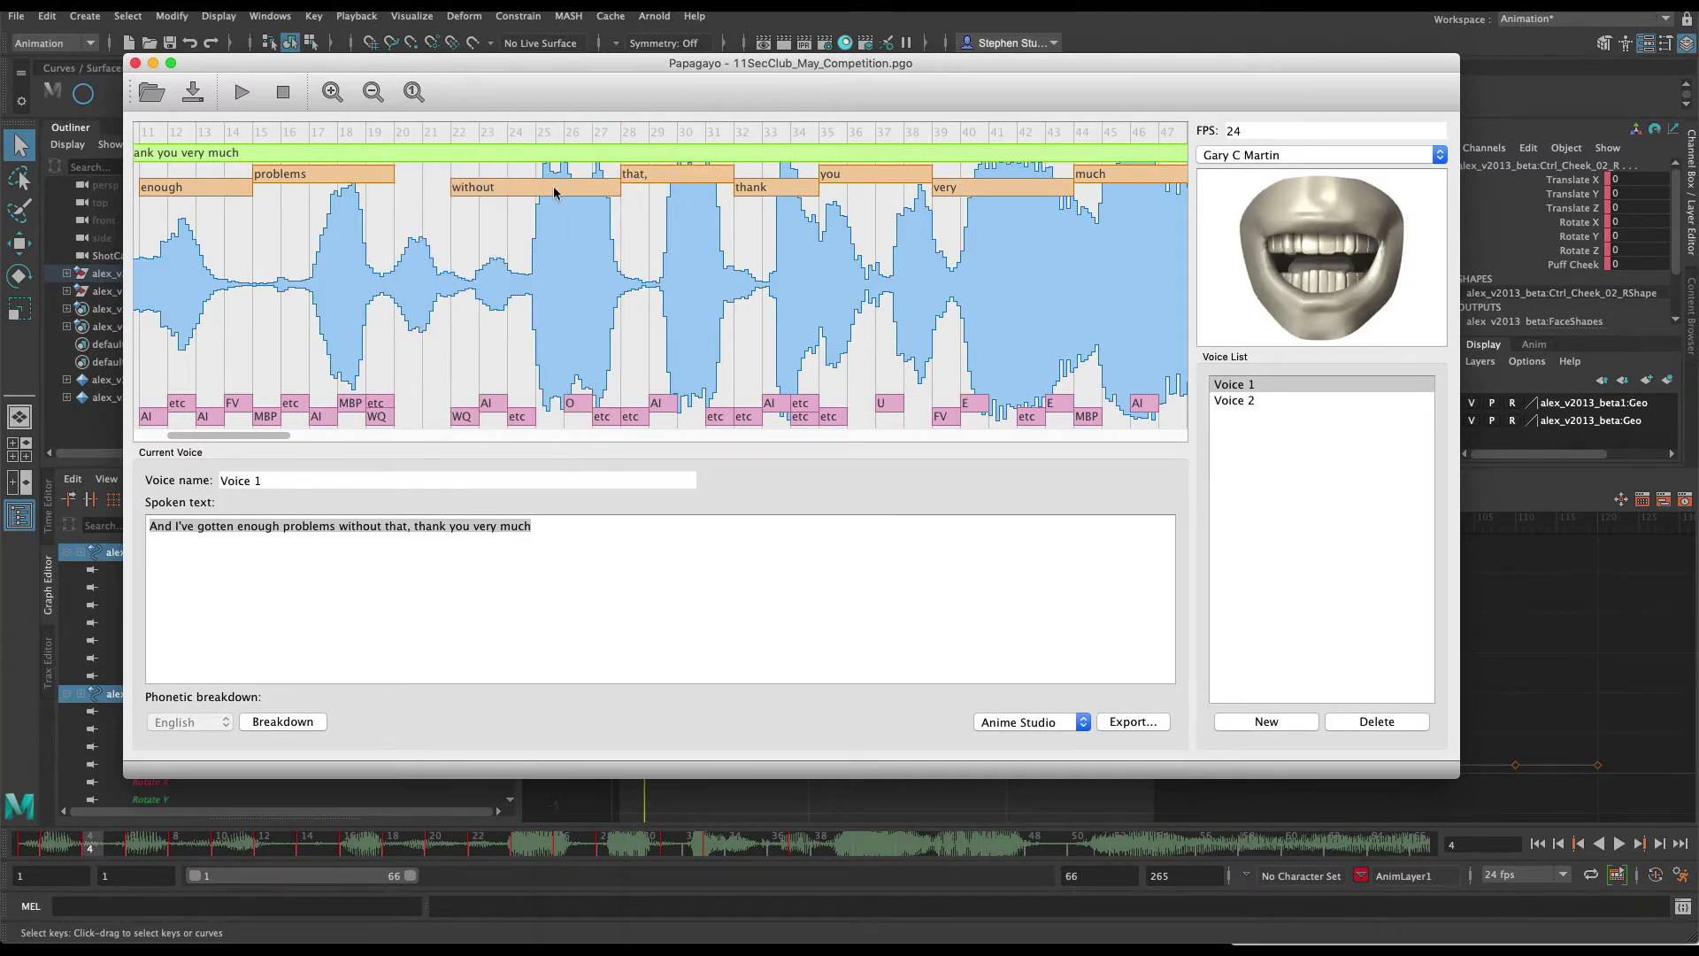
# End "without" at frame 25 and place "that," on frames 26 to 30, with "thank" starting at 31.
pyautogui.moveTo(616, 190); pyautogui.dragTo(566, 175)
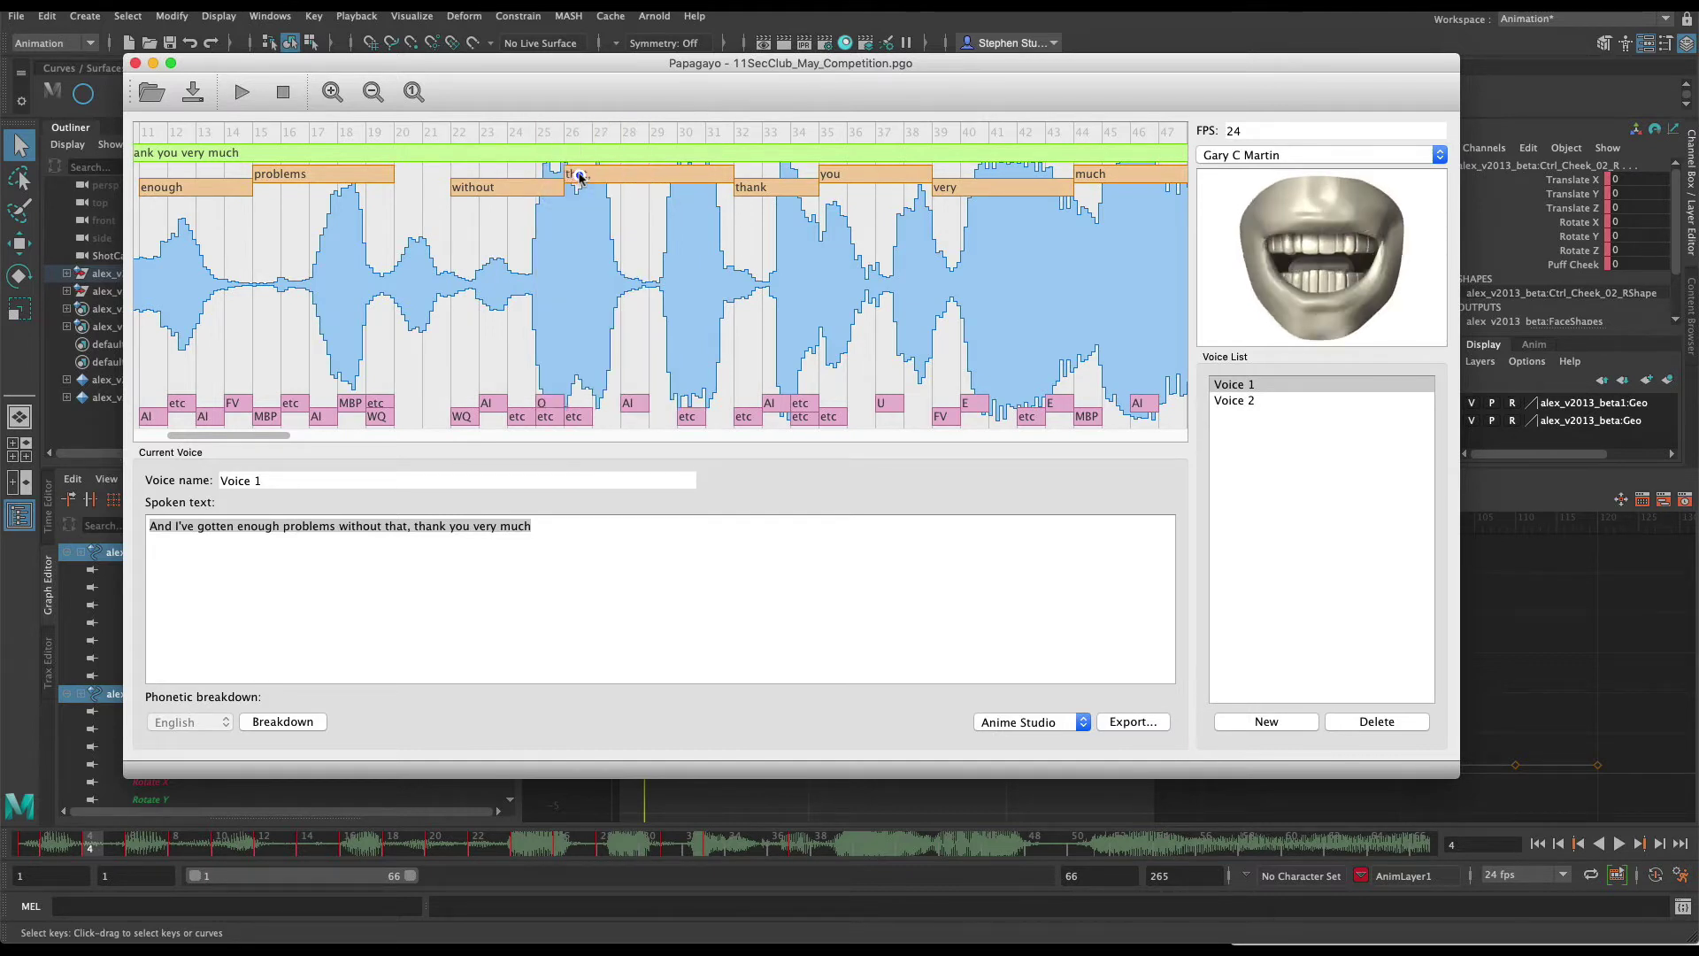
pyautogui.moveTo(725, 178); pyautogui.dragTo(686, 170)
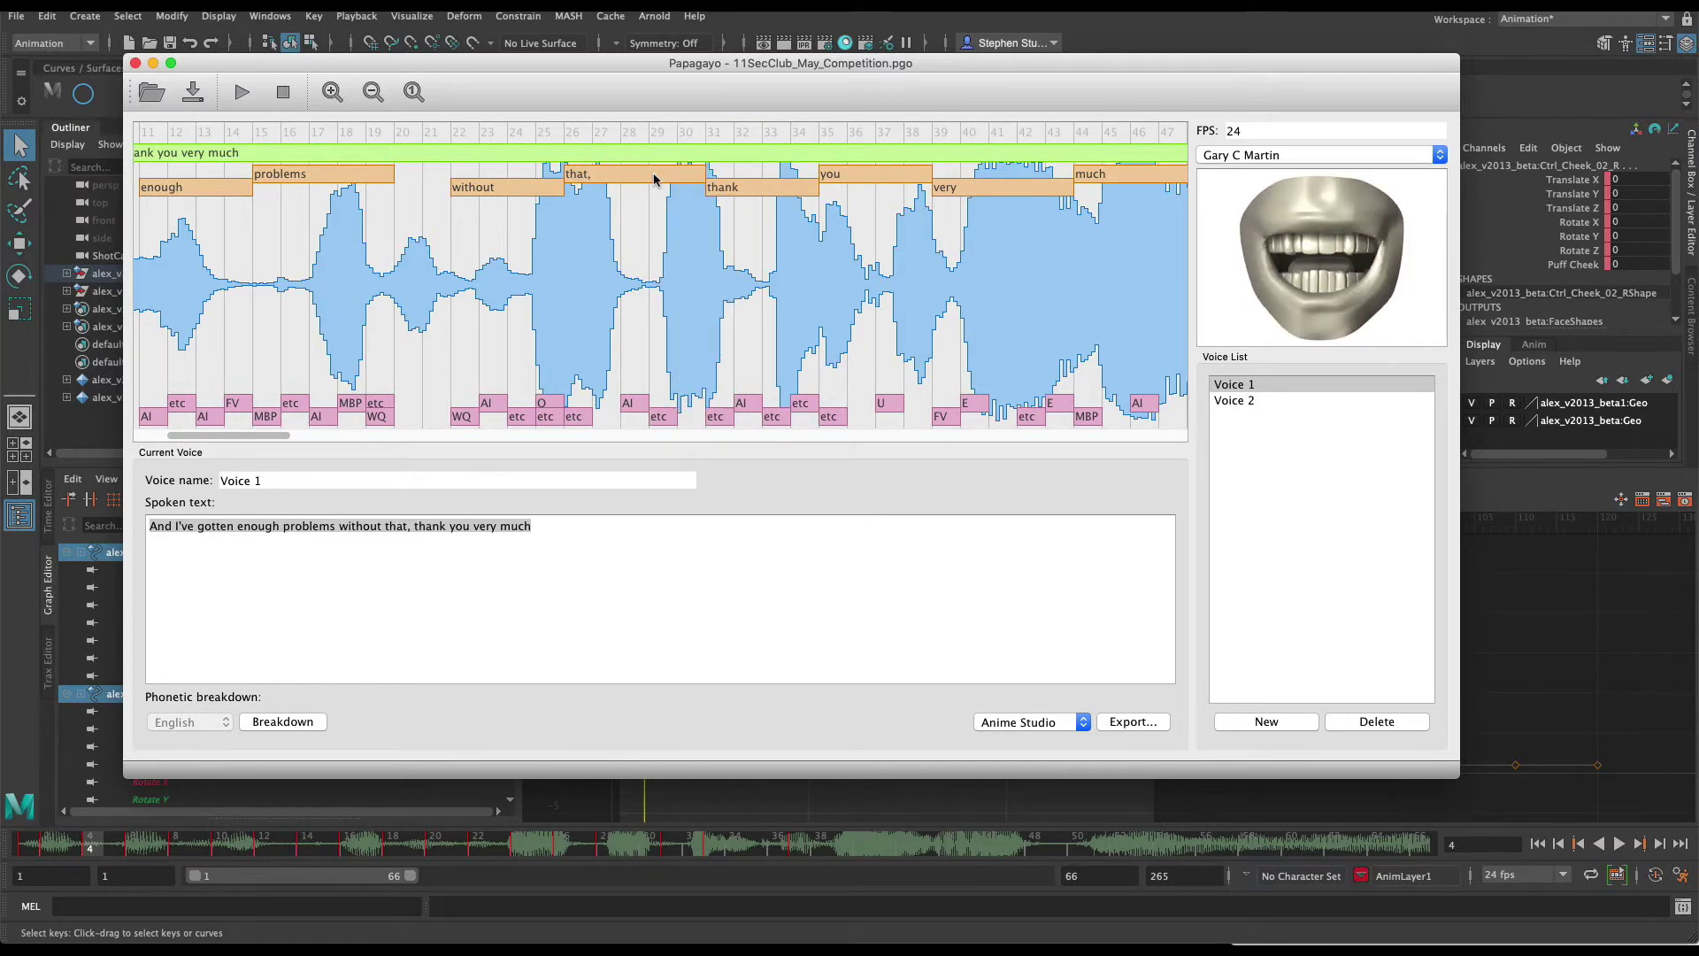
pyautogui.click(710, 188)
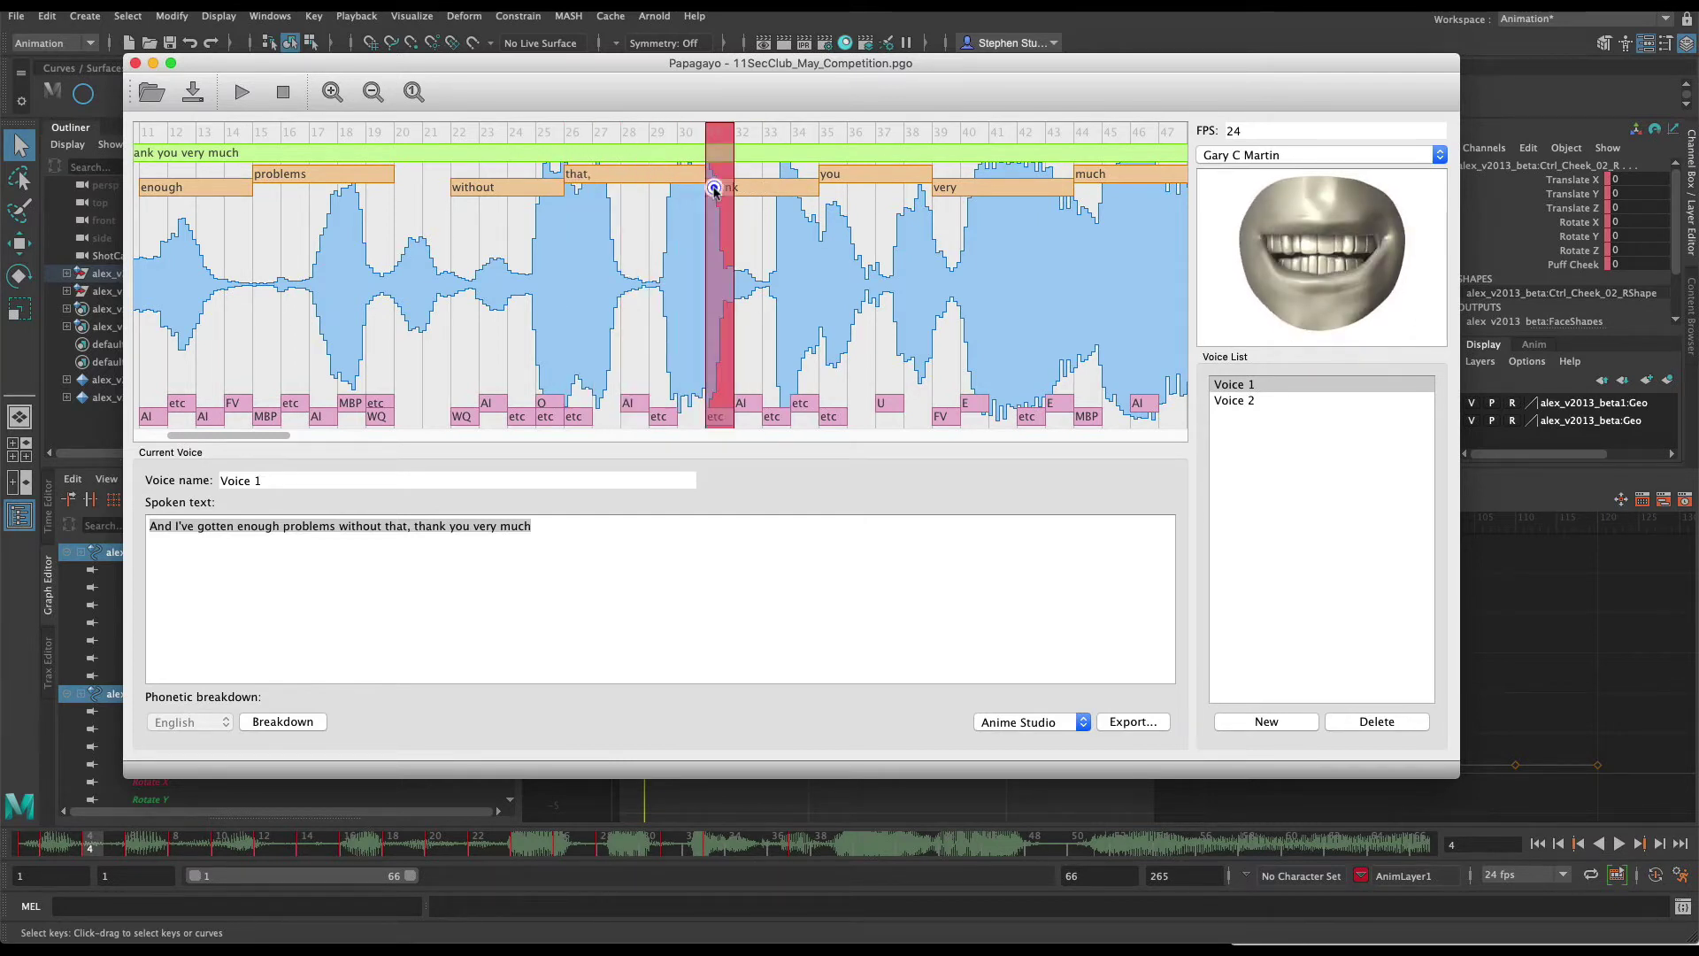
# Try starting "thank" at frame 30, and move the boundary with "that," back to frame 31.
pyautogui.moveTo(692, 176)
pyautogui.mouseDown()
pyautogui.moveTo(657, 177)
pyautogui.moveTo(692, 193)
pyautogui.mouseUp()
pyautogui.click(695, 192)
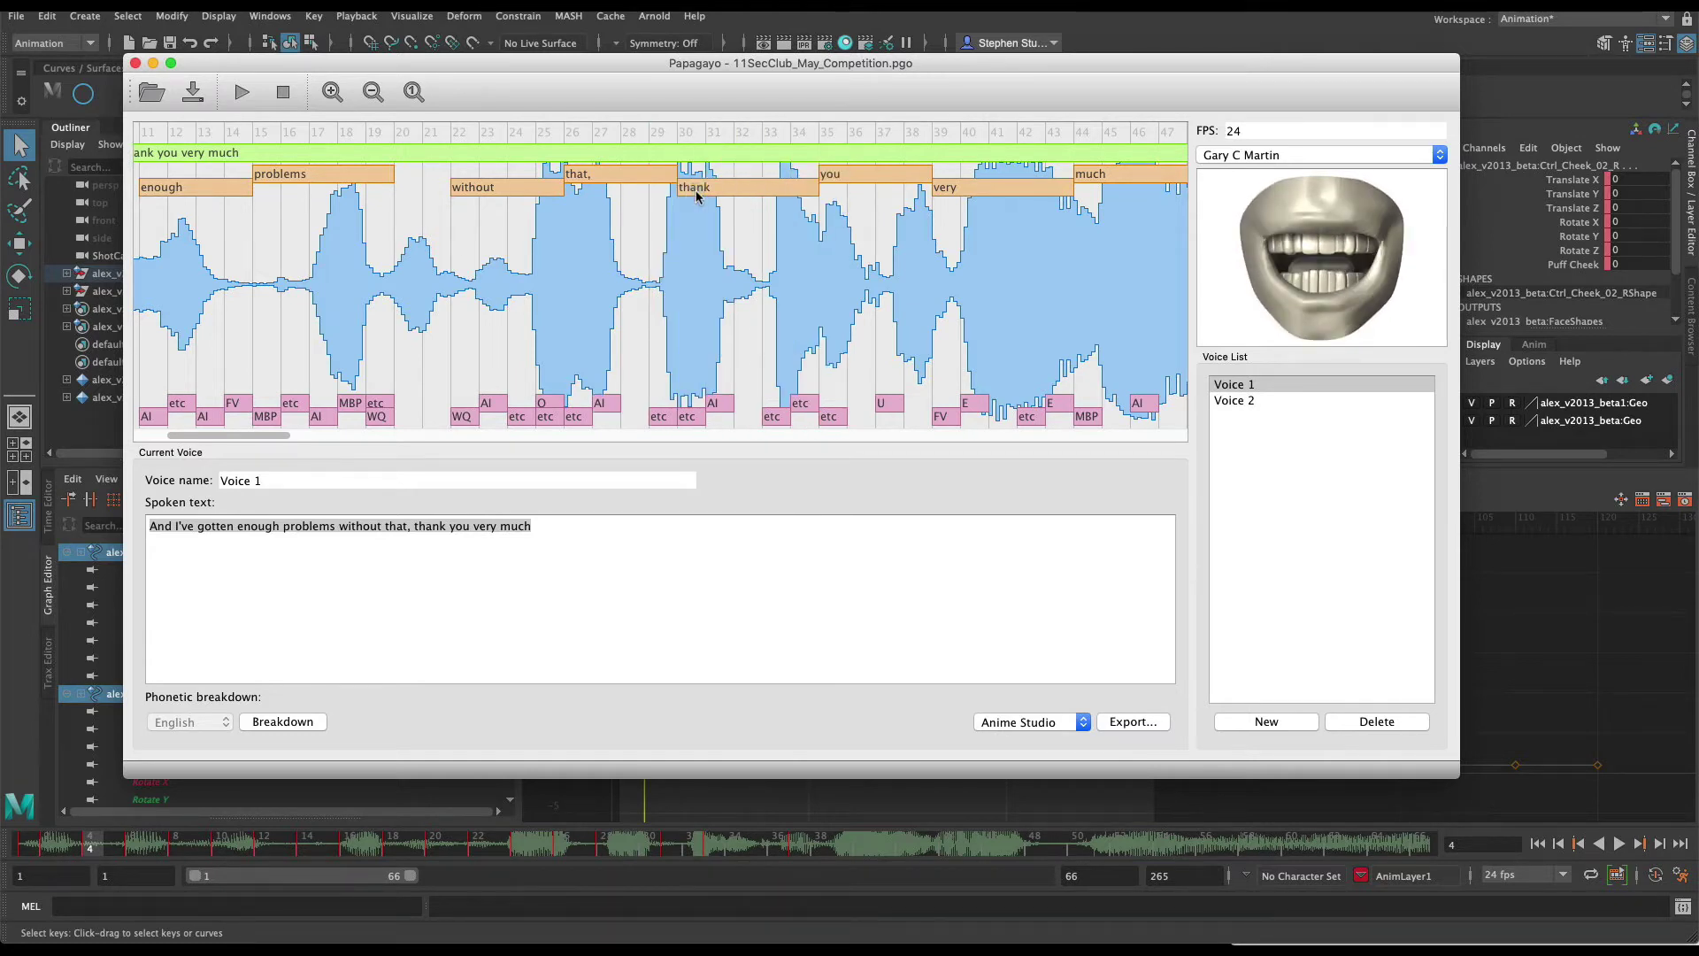
pyautogui.moveTo(688, 187)
pyautogui.mouseDown()
pyautogui.moveTo(712, 187)
pyautogui.moveTo(684, 177)
pyautogui.mouseUp()
pyautogui.click(639, 180)
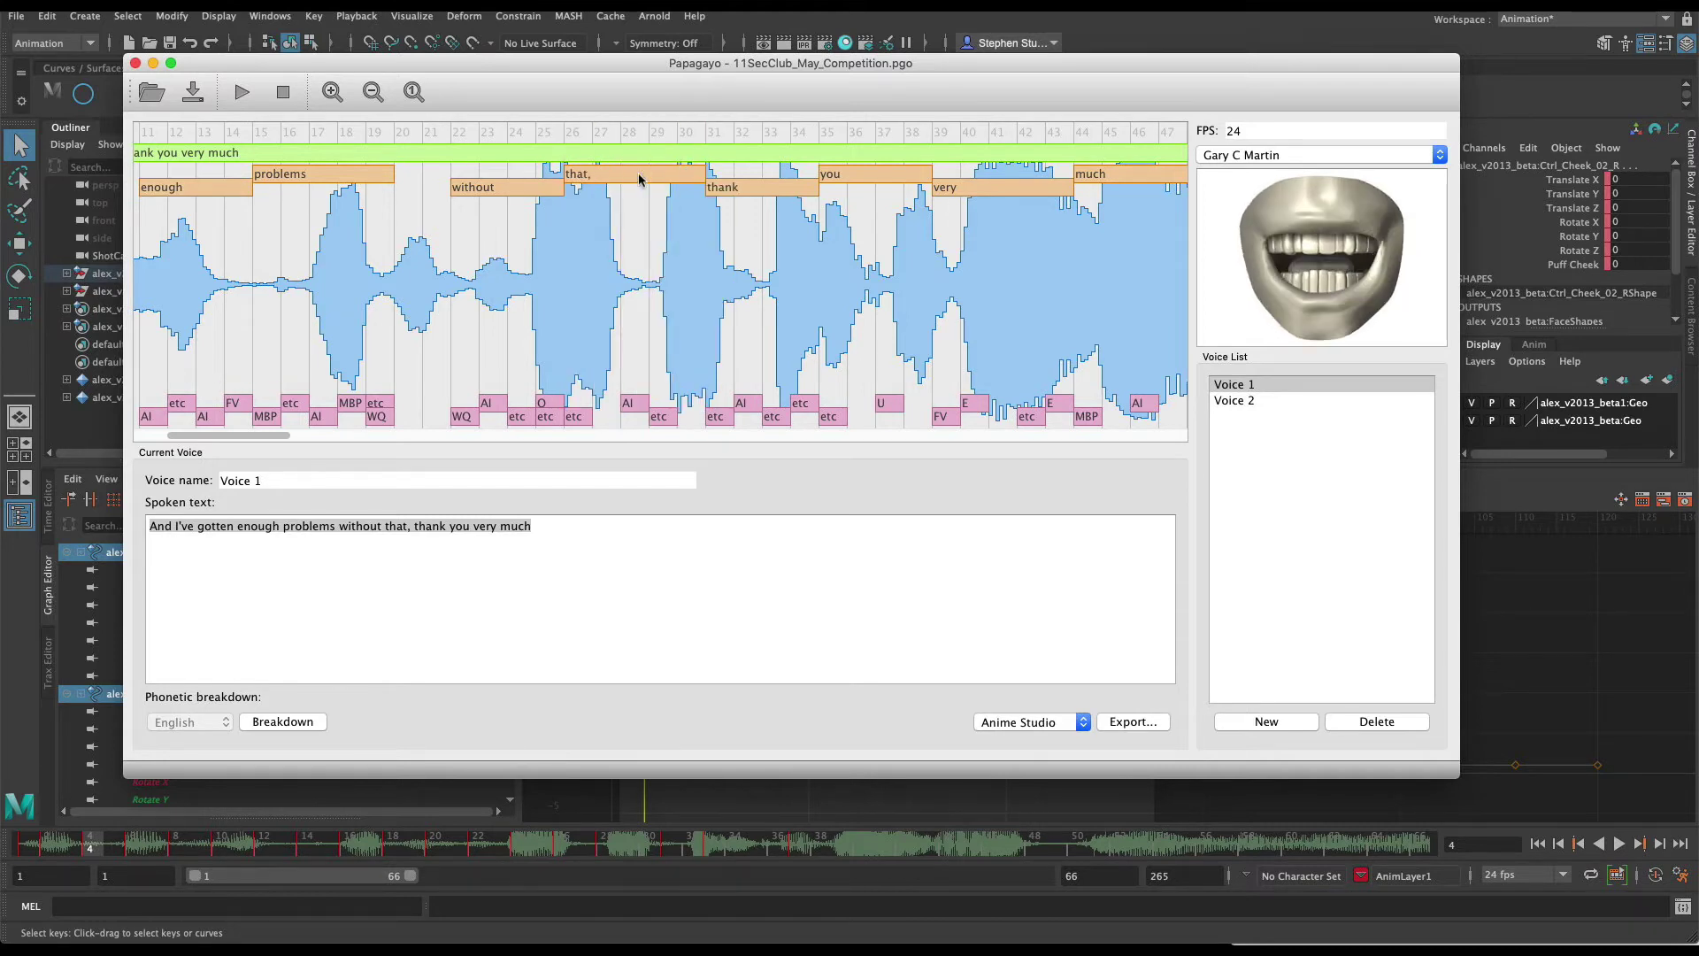
# End "without" at frame 24, start "that," at frame 25, and preview the result.
pyautogui.moveTo(543, 185)
pyautogui.mouseDown()
pyautogui.moveTo(522, 184)
pyautogui.moveTo(557, 175)
pyautogui.mouseUp()
pyautogui.click(563, 177)
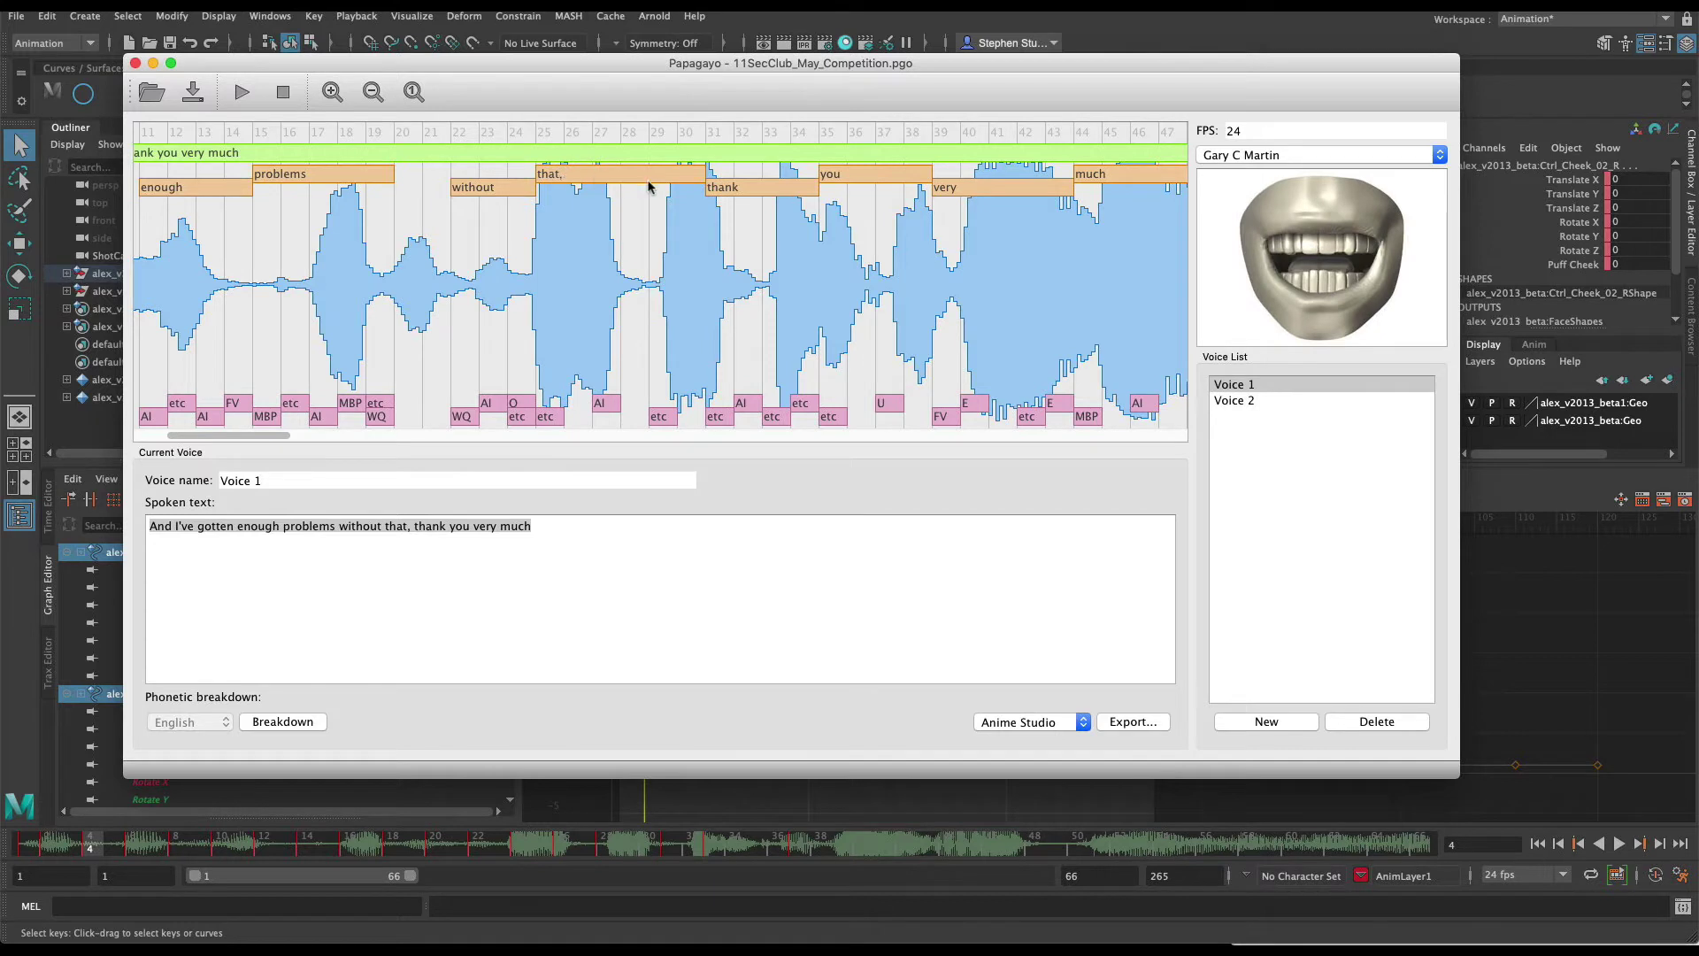
# End "without" at frame 25 and start "that," at frame 26, checking both words by playback.
pyautogui.click(622, 172)
pyautogui.moveTo(542, 172); pyautogui.dragTo(608, 176)
pyautogui.click(652, 173)
pyautogui.click(618, 175)
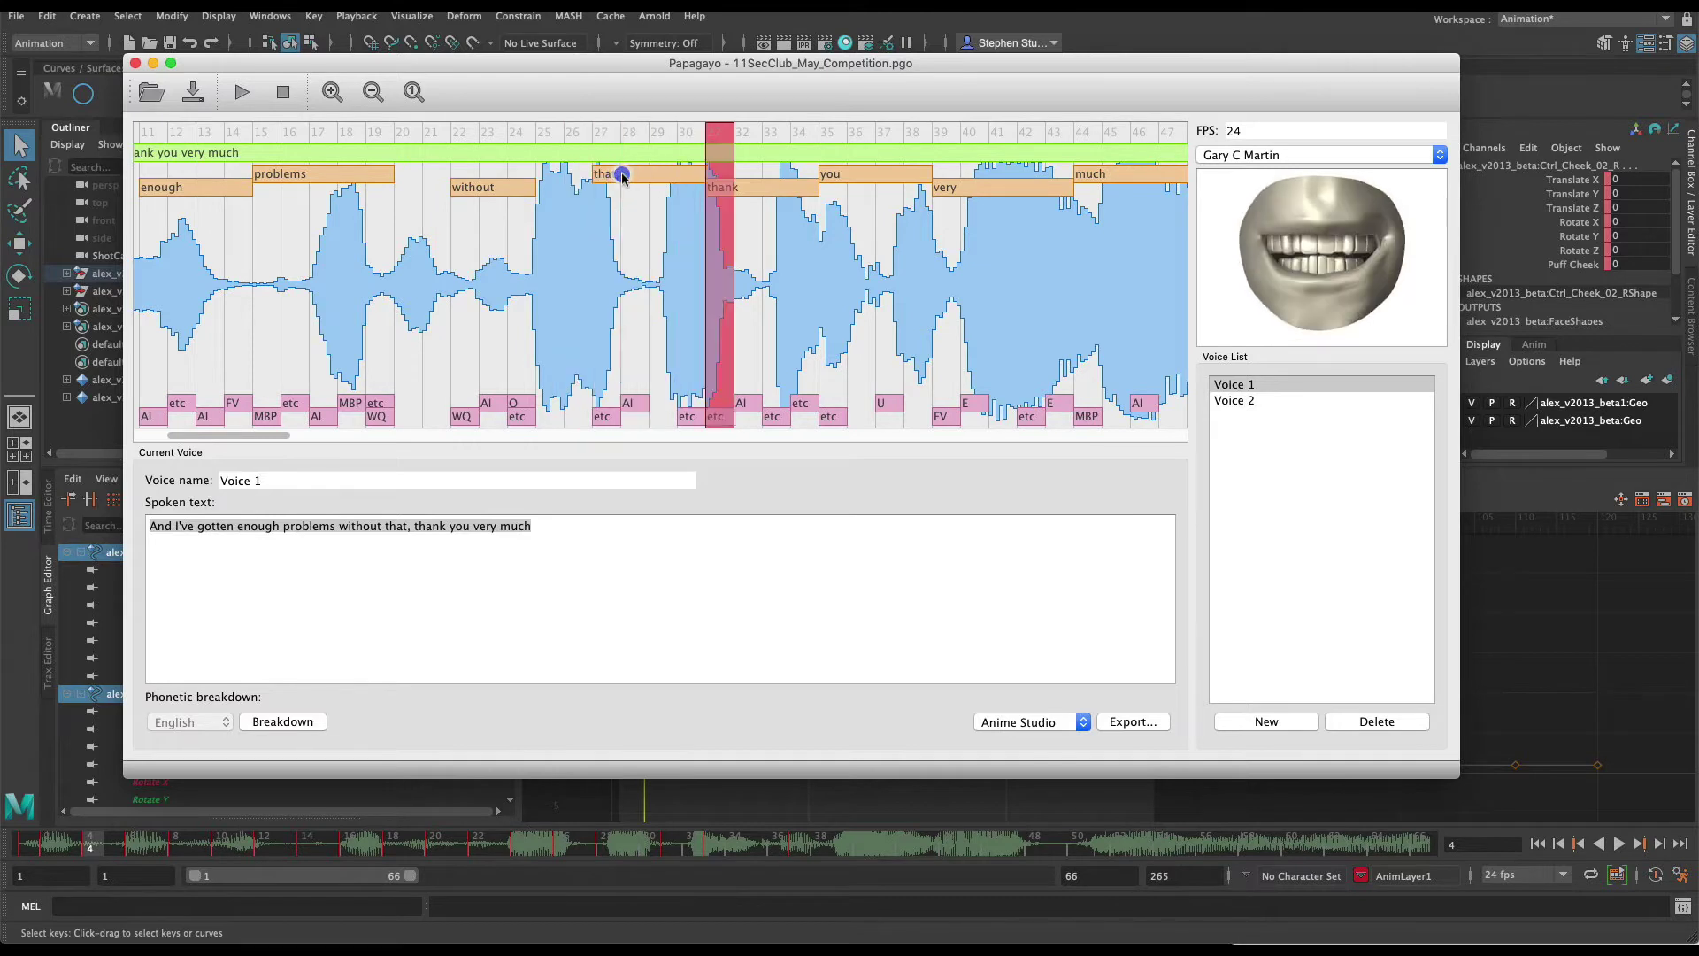
pyautogui.moveTo(528, 193); pyautogui.dragTo(570, 187)
pyautogui.click(501, 191)
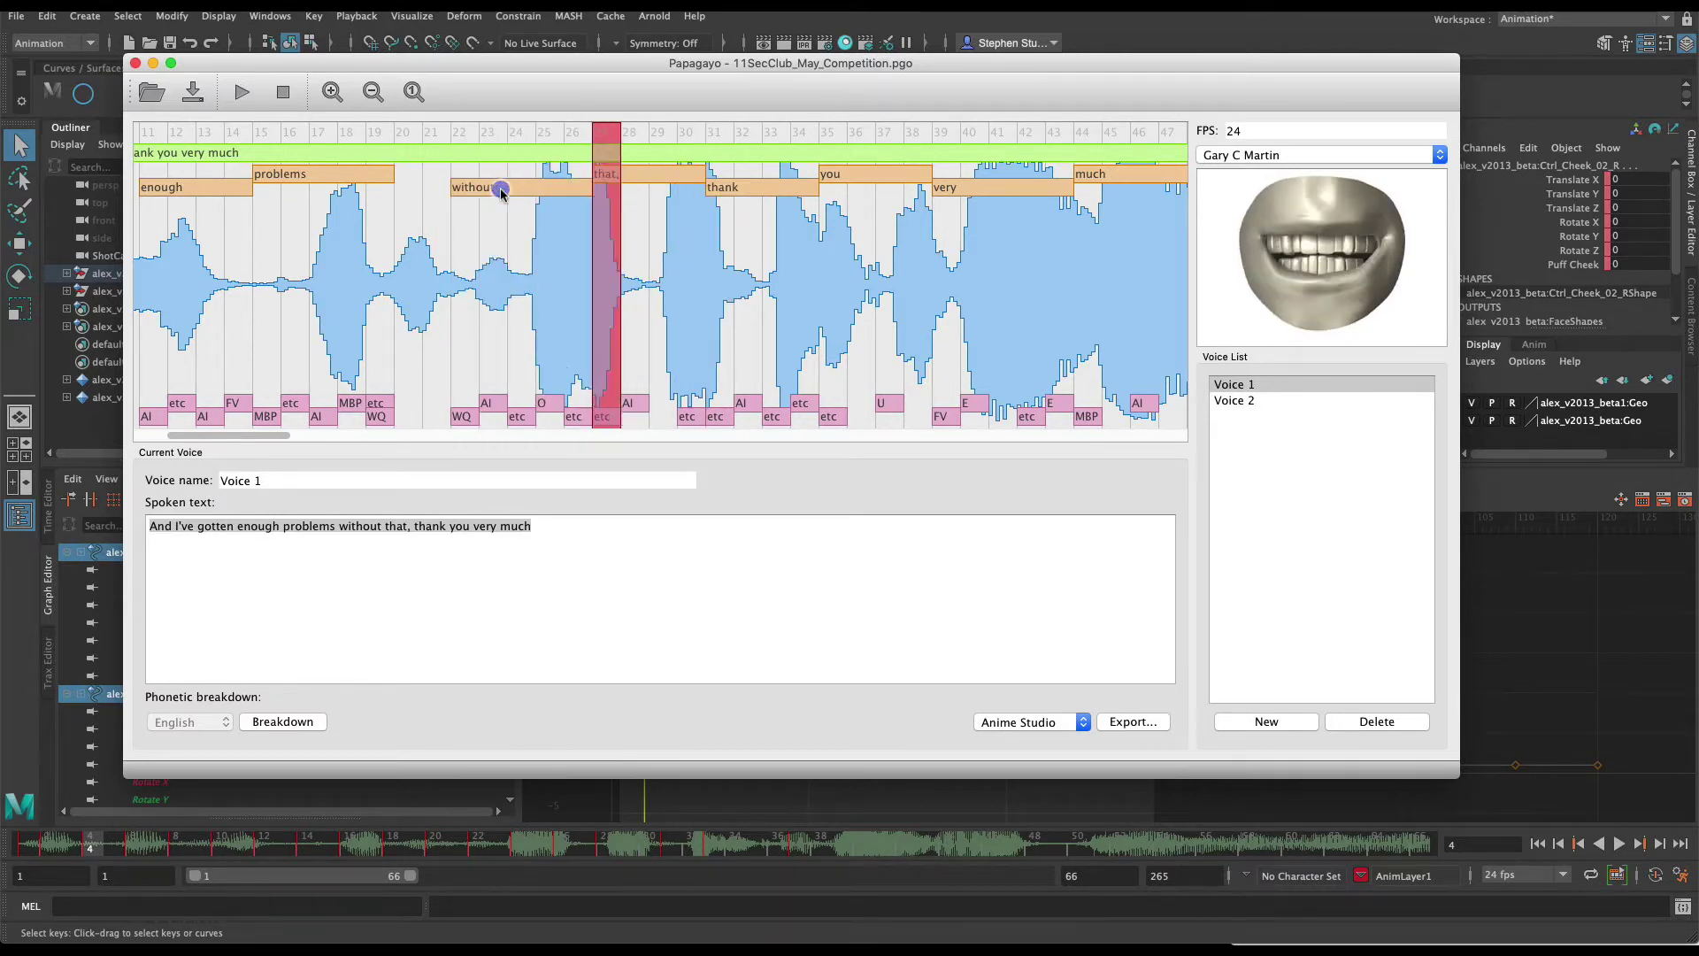
pyautogui.moveTo(576, 193); pyautogui.dragTo(552, 181)
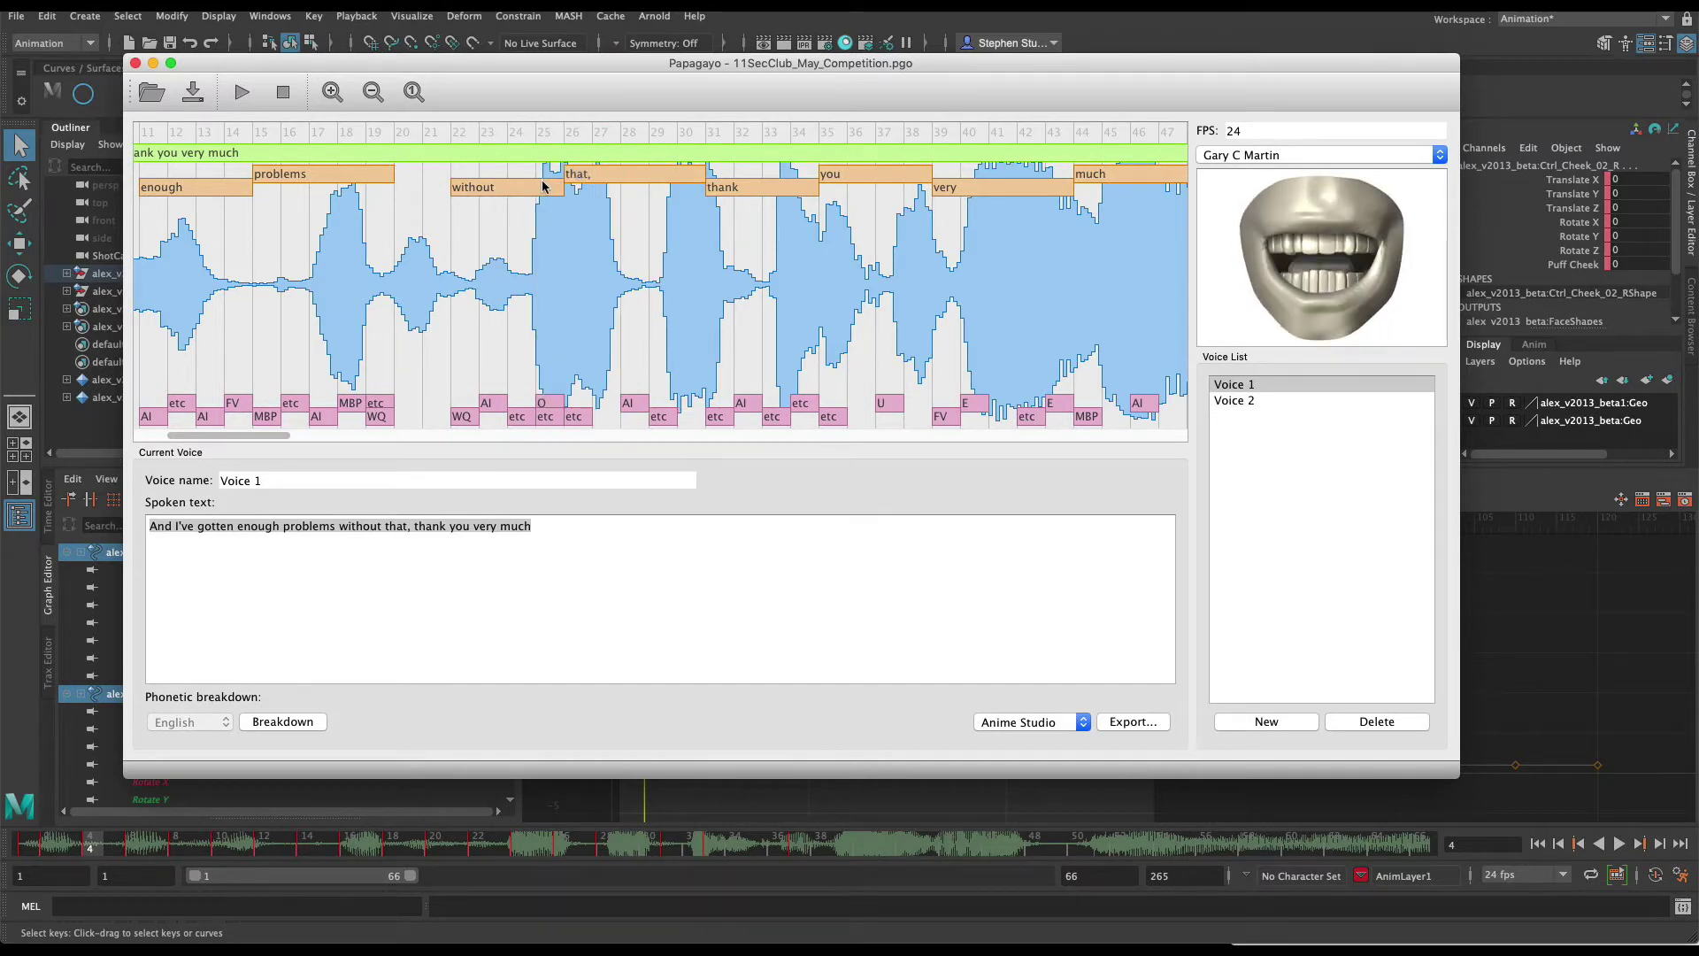
pyautogui.click(592, 181)
# End "problems" at frame 20 and start "without" at frame 21, previewing both words.
pyautogui.moveTo(257, 435); pyautogui.dragTo(222, 437)
pyautogui.click(571, 177)
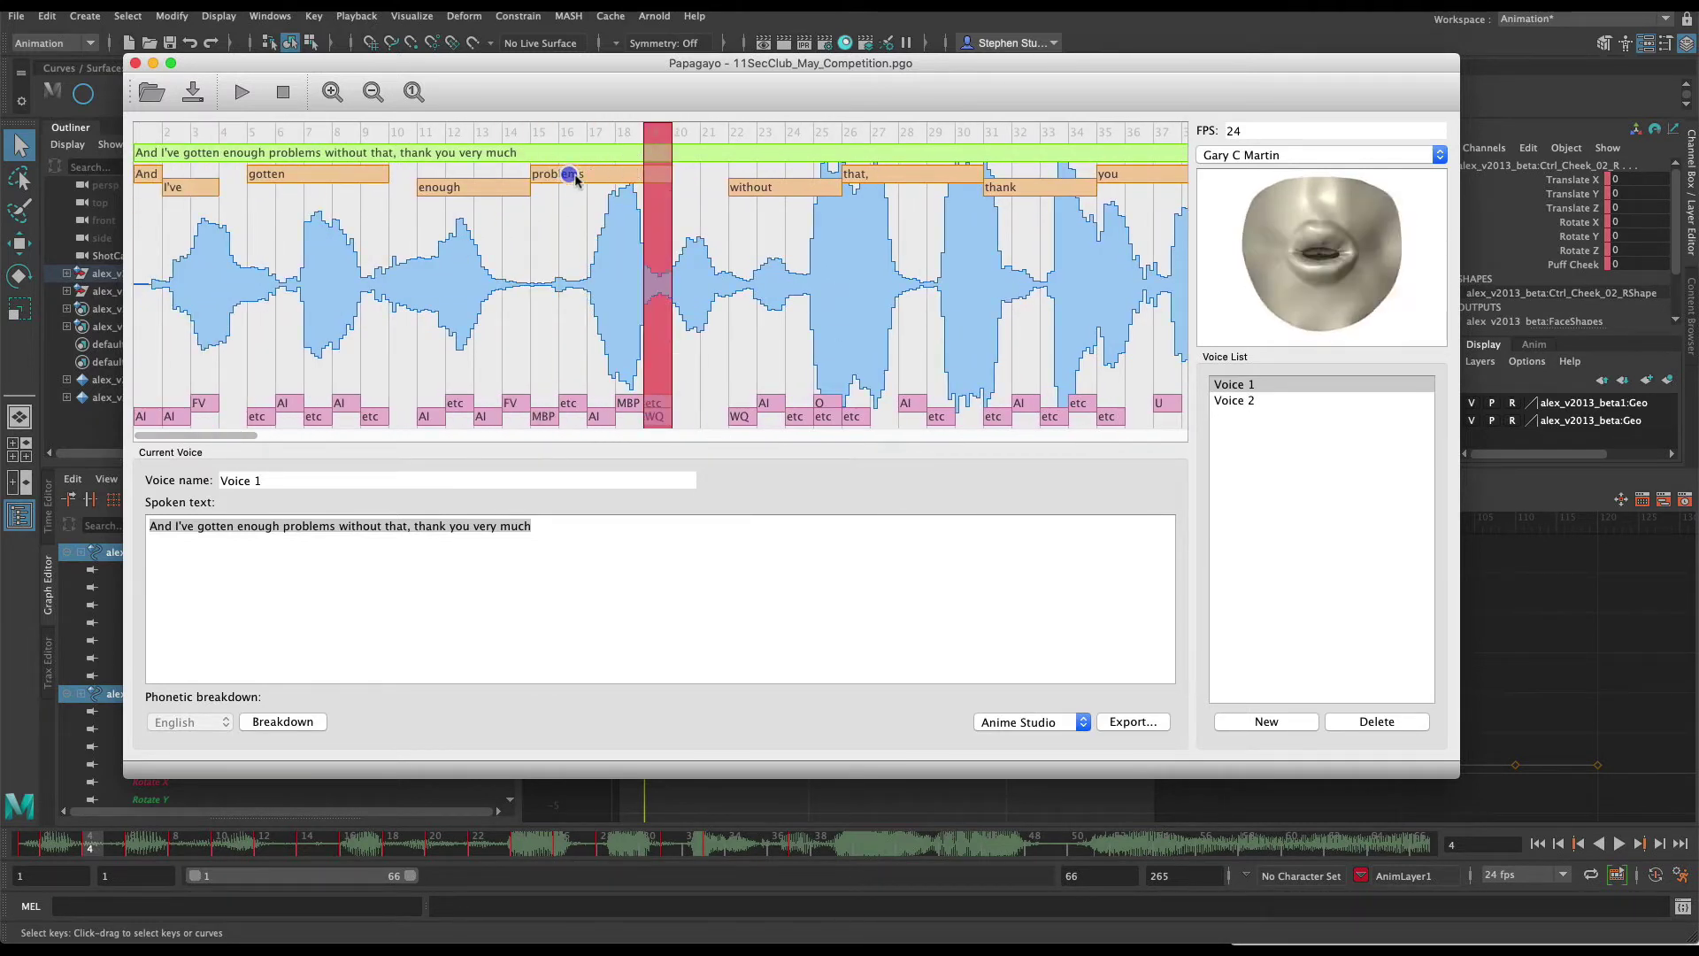
pyautogui.click(589, 174)
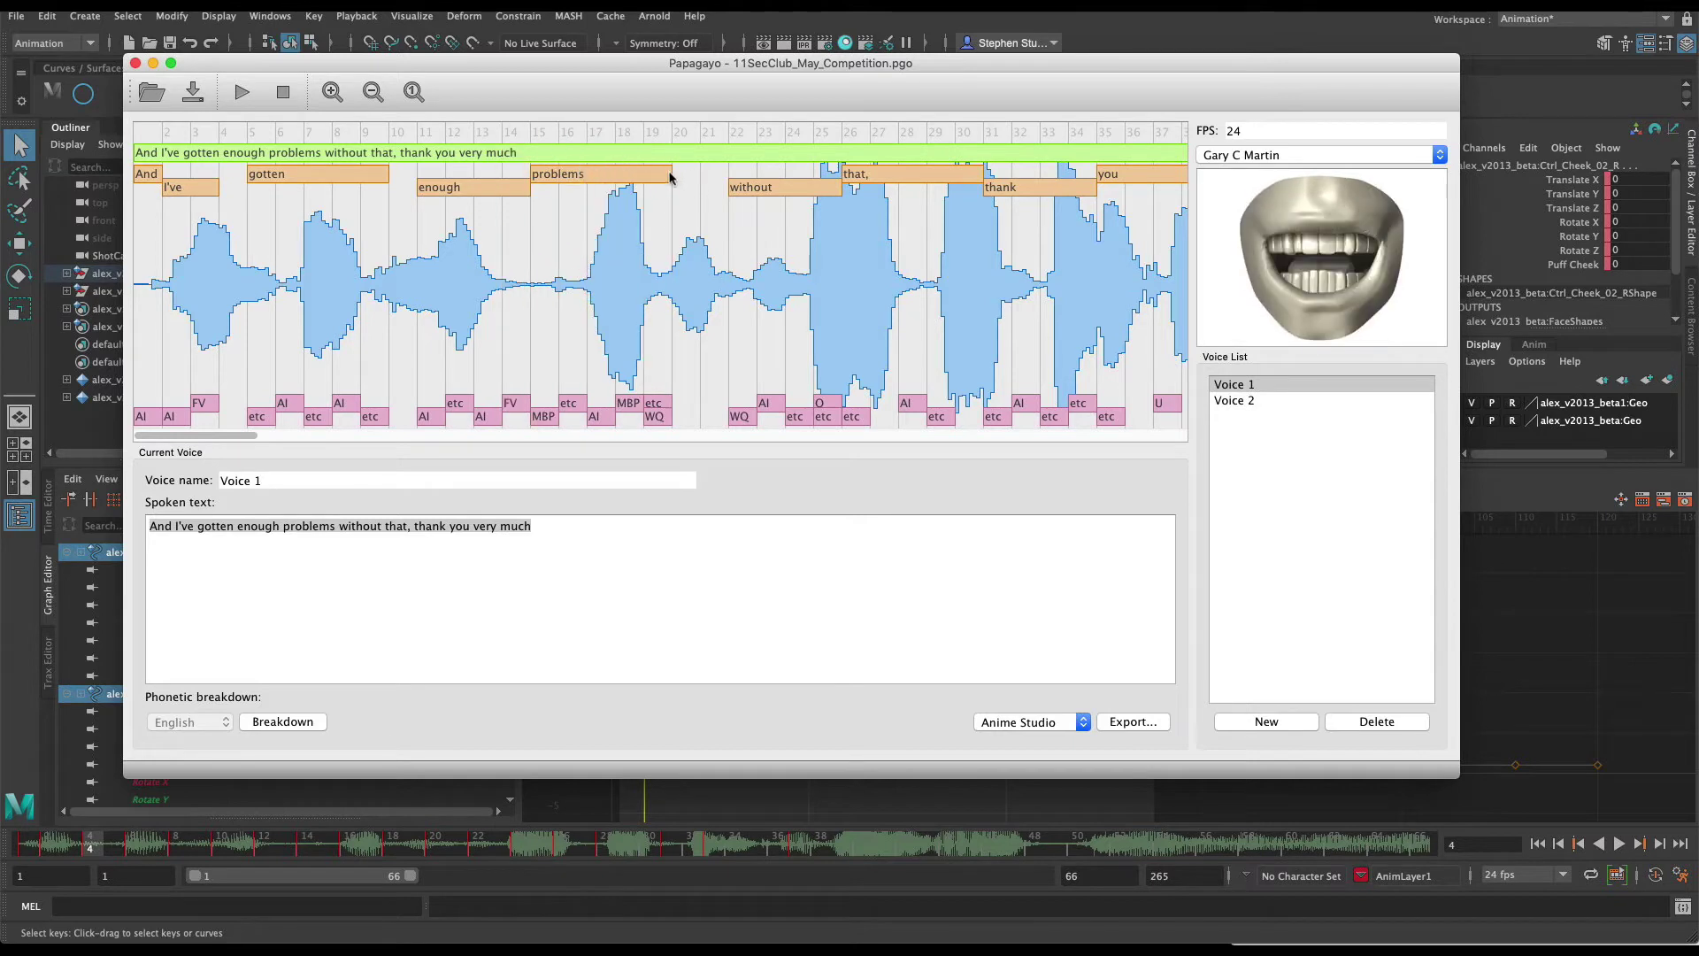
pyautogui.moveTo(671, 174); pyautogui.dragTo(711, 174)
pyautogui.click(627, 173)
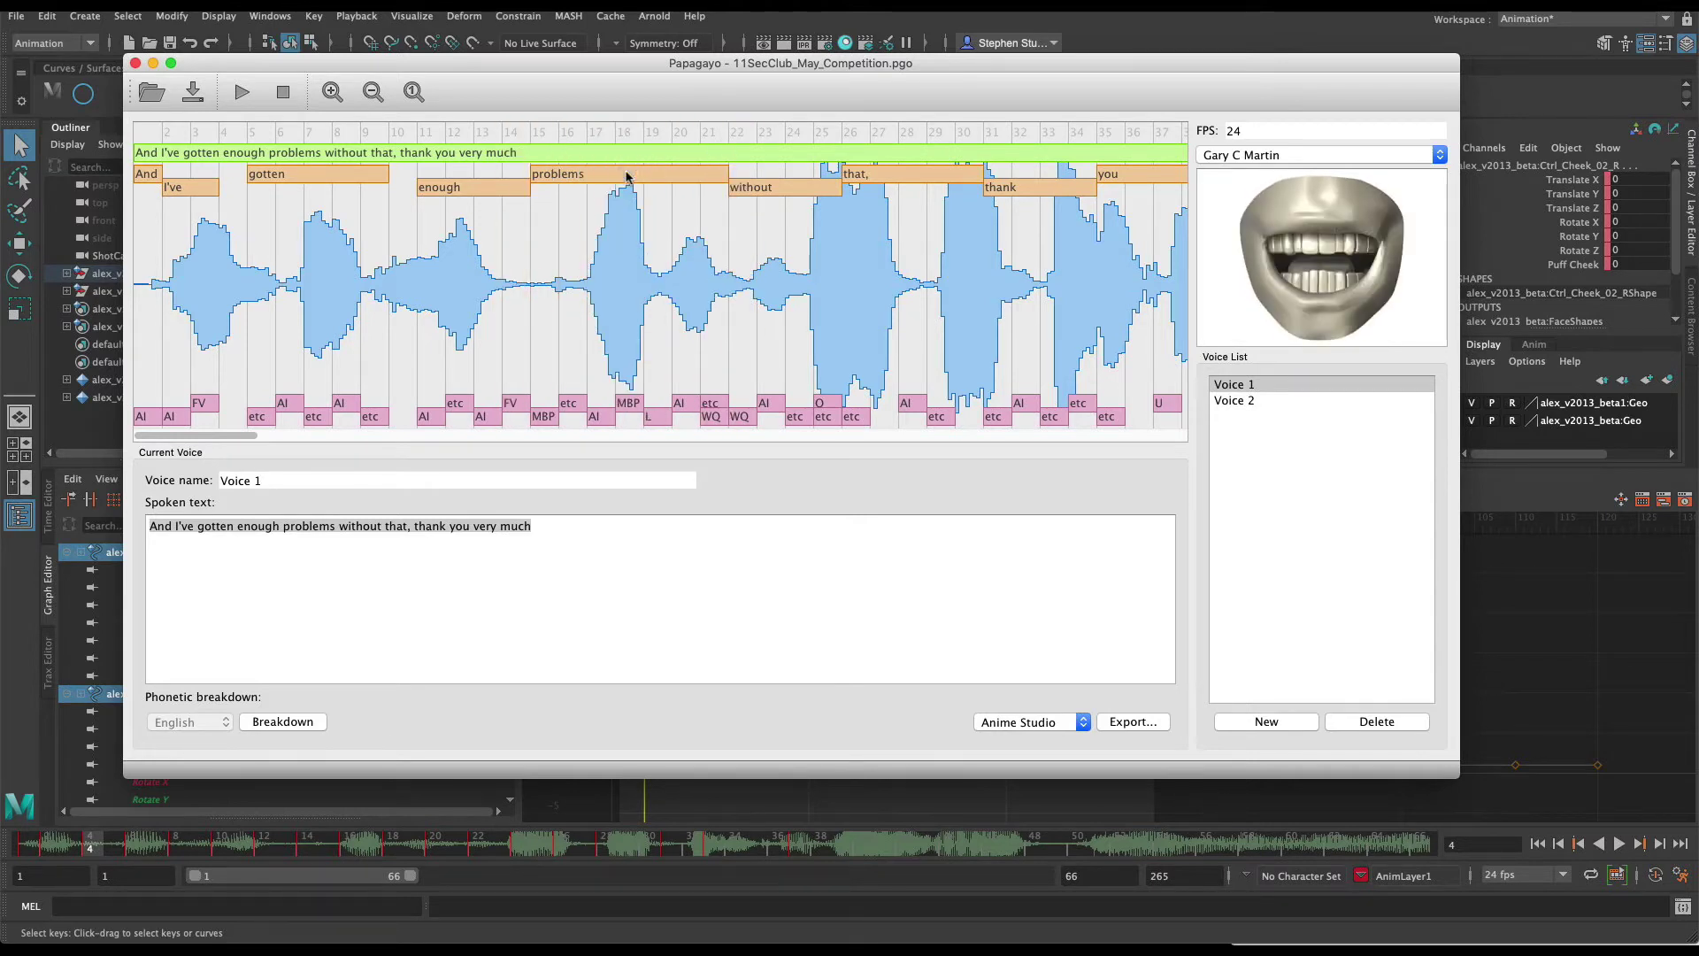
pyautogui.moveTo(717, 180); pyautogui.dragTo(695, 180)
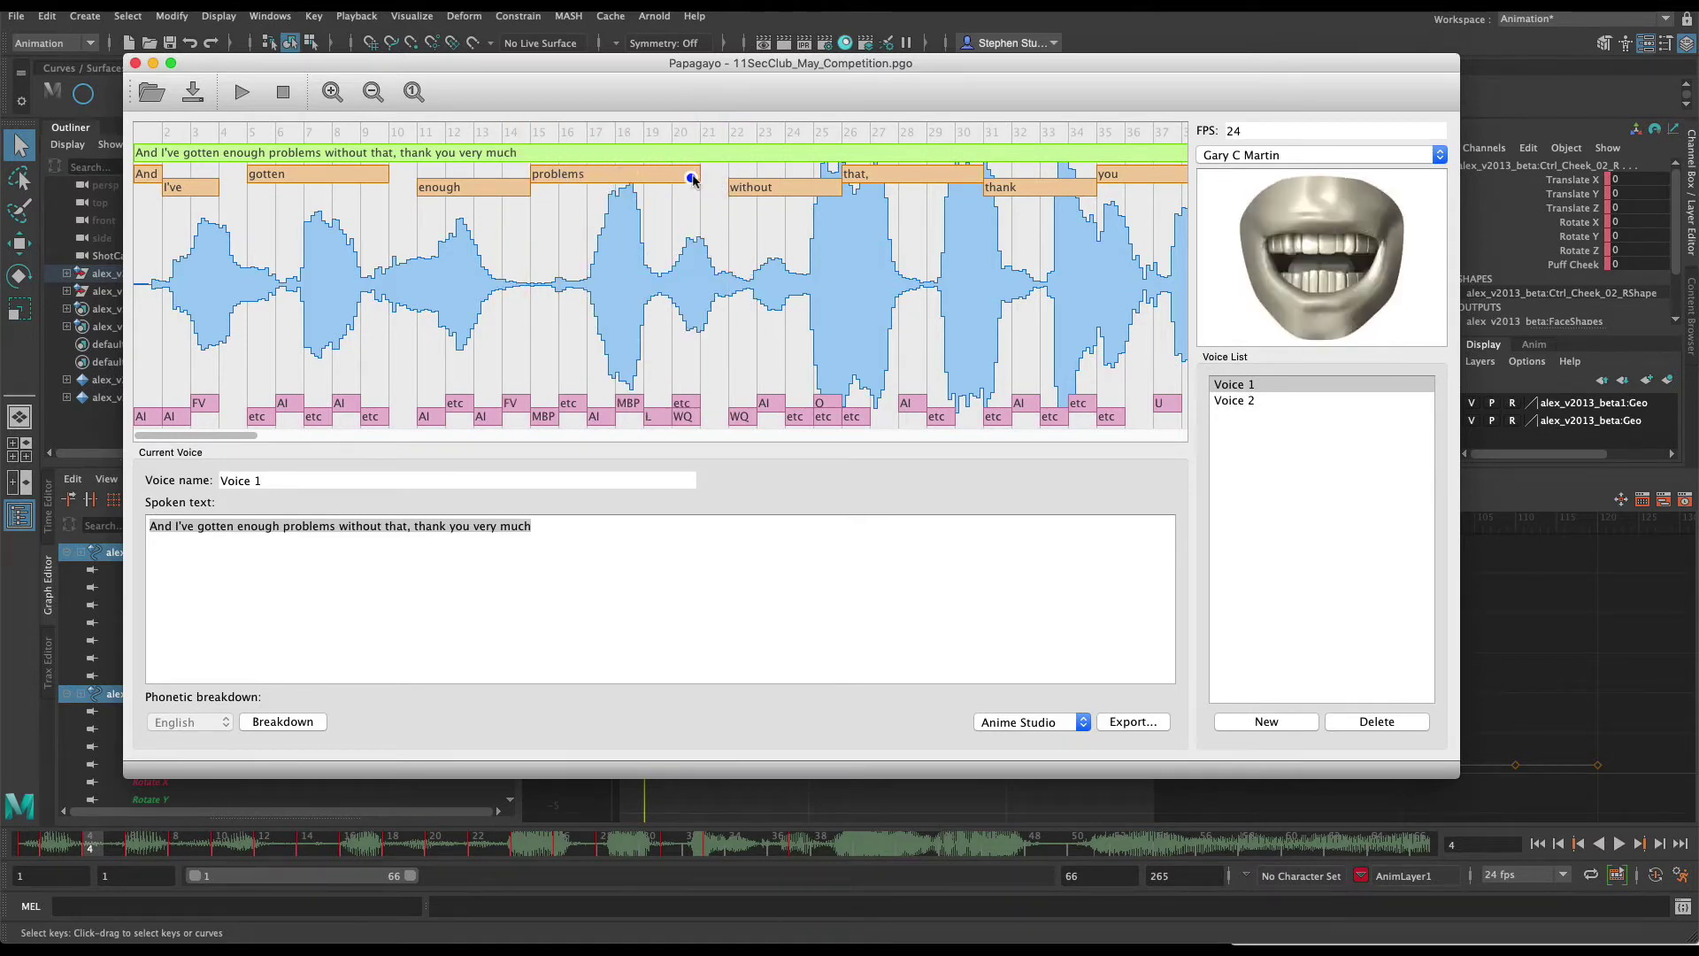
pyautogui.click(721, 187)
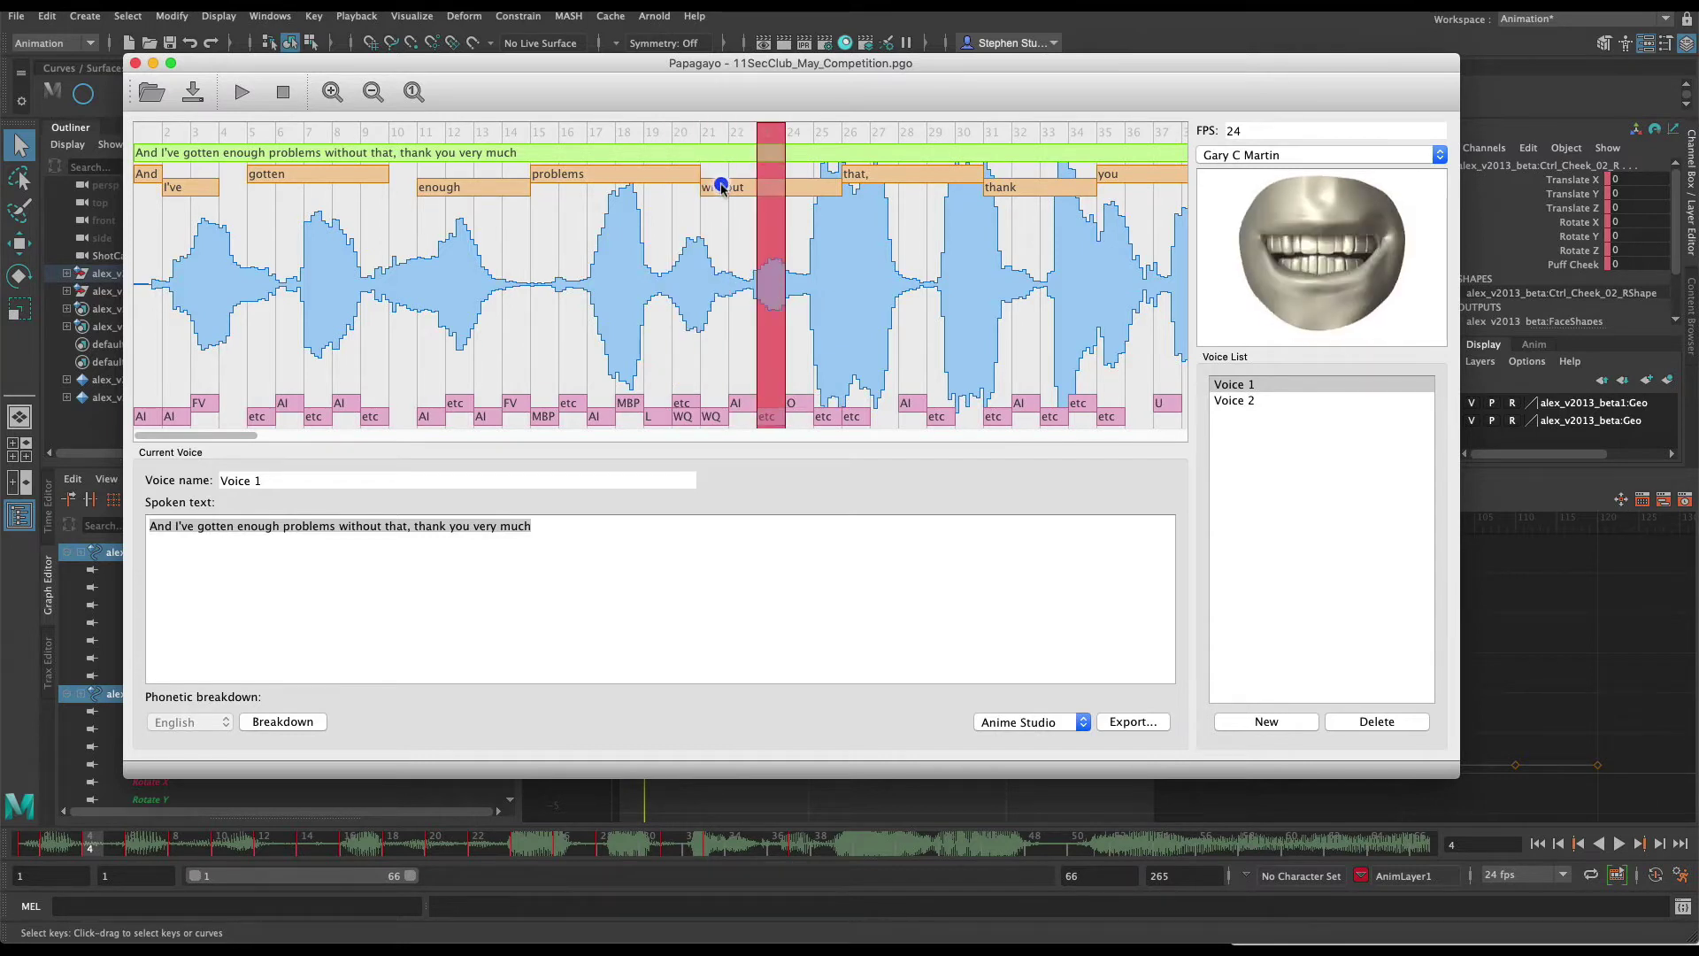
pyautogui.click(673, 181)
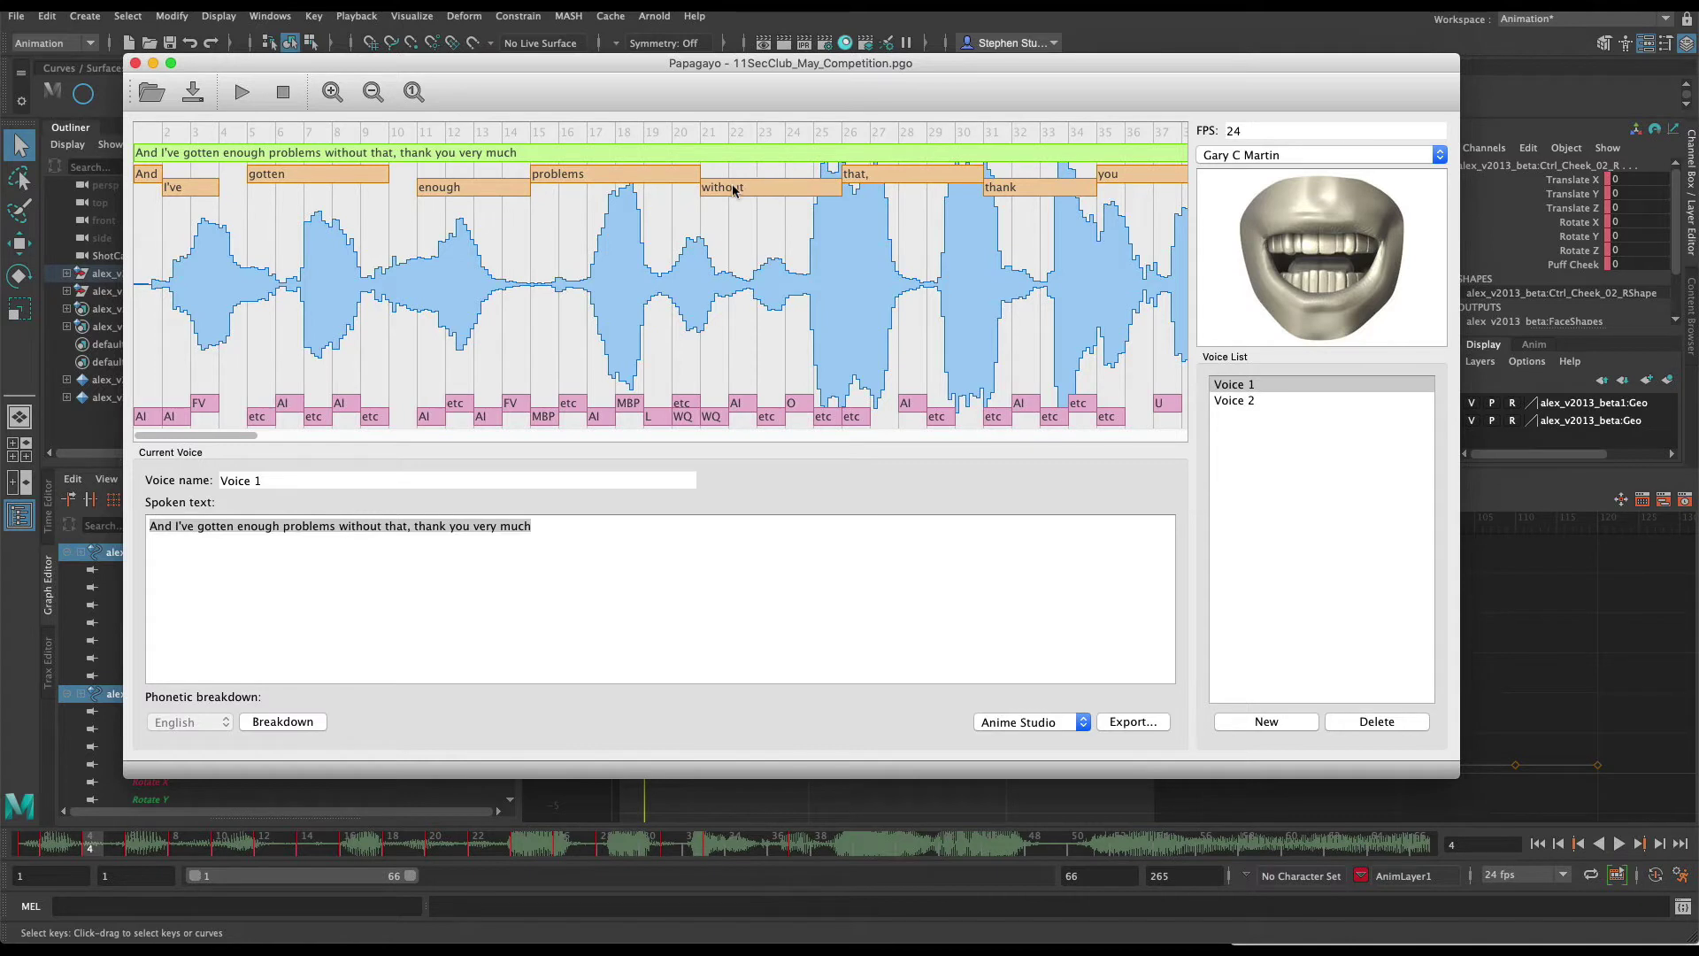
pyautogui.click(714, 193)
pyautogui.click(734, 185)
# Start "enough" at frame 9 directly after "gotten", and stretch "I've" over frames 2 to 4, checking the words by playback.
pyautogui.moveTo(428, 189); pyautogui.dragTo(362, 188)
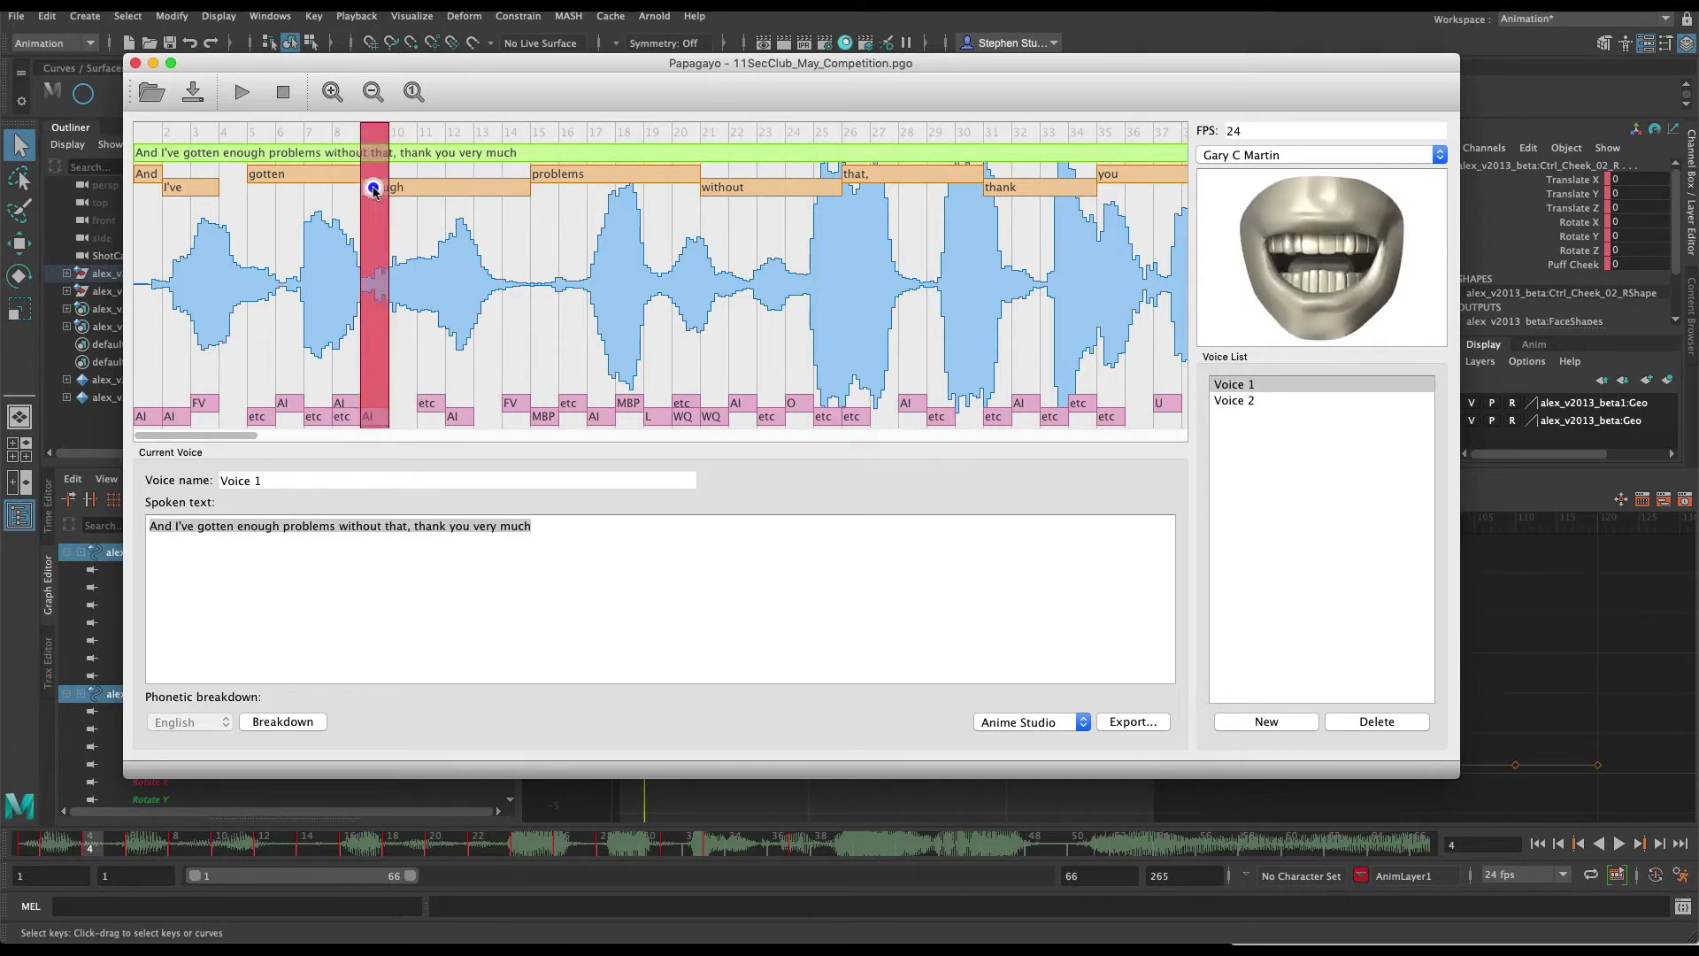
pyautogui.click(322, 180)
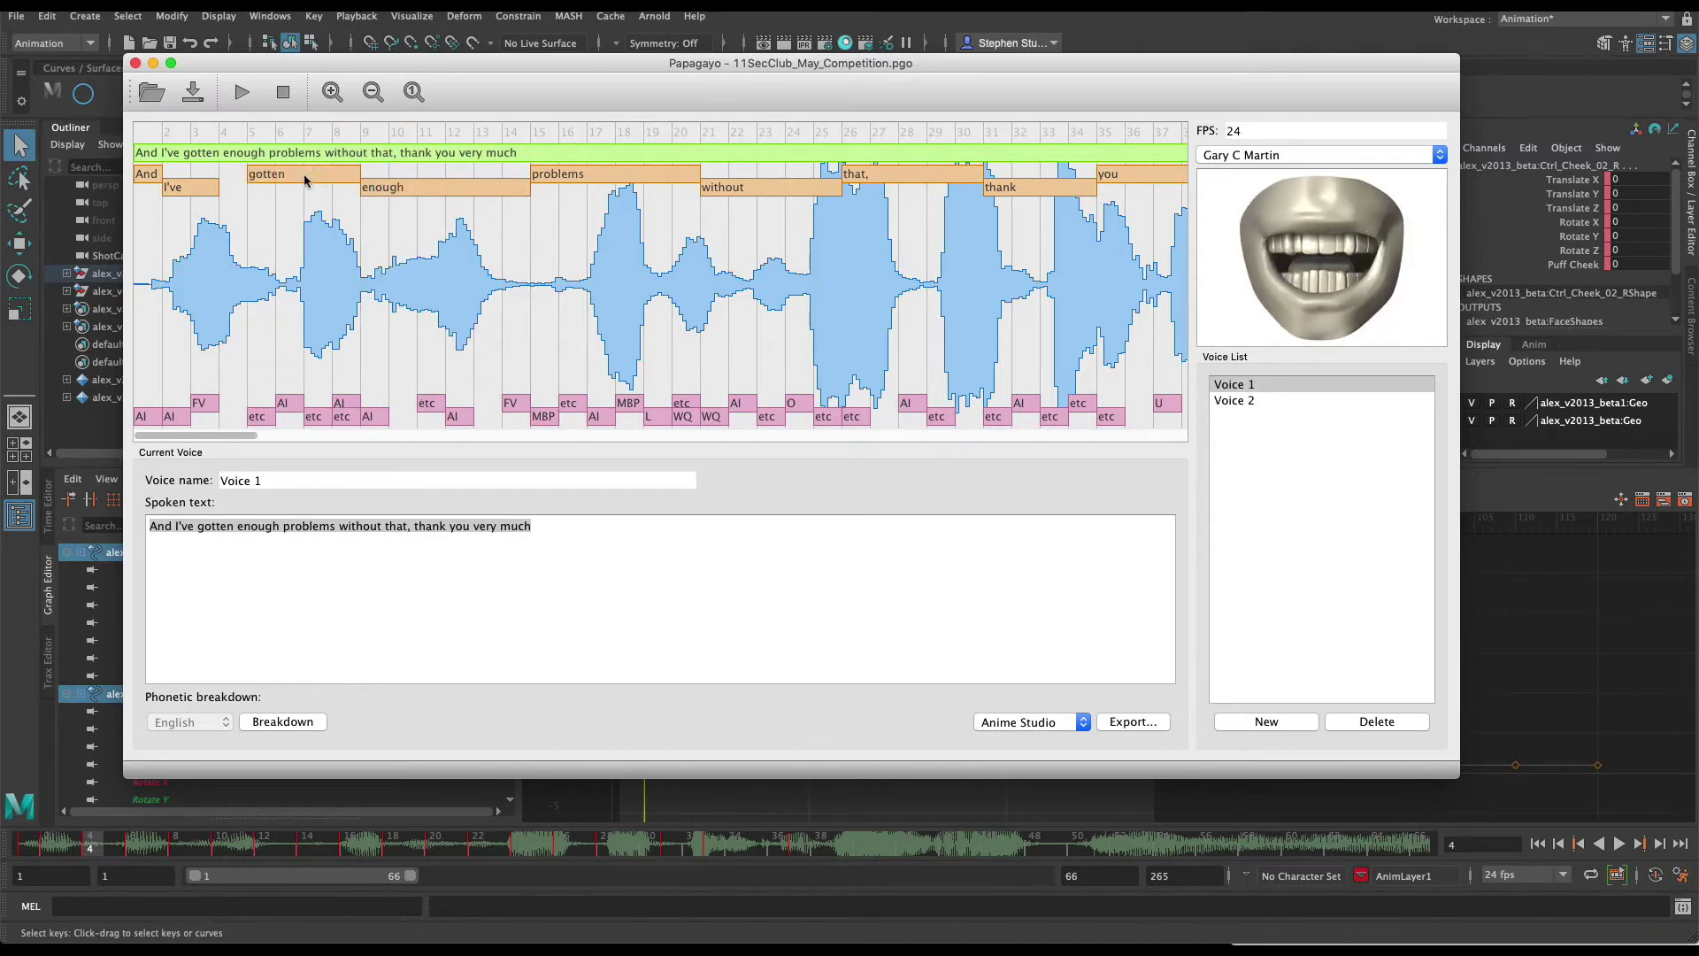
pyautogui.moveTo(219, 188)
pyautogui.mouseDown()
pyautogui.moveTo(247, 188)
pyautogui.moveTo(203, 191)
pyautogui.mouseUp()
pyautogui.click(202, 189)
pyautogui.click(148, 179)
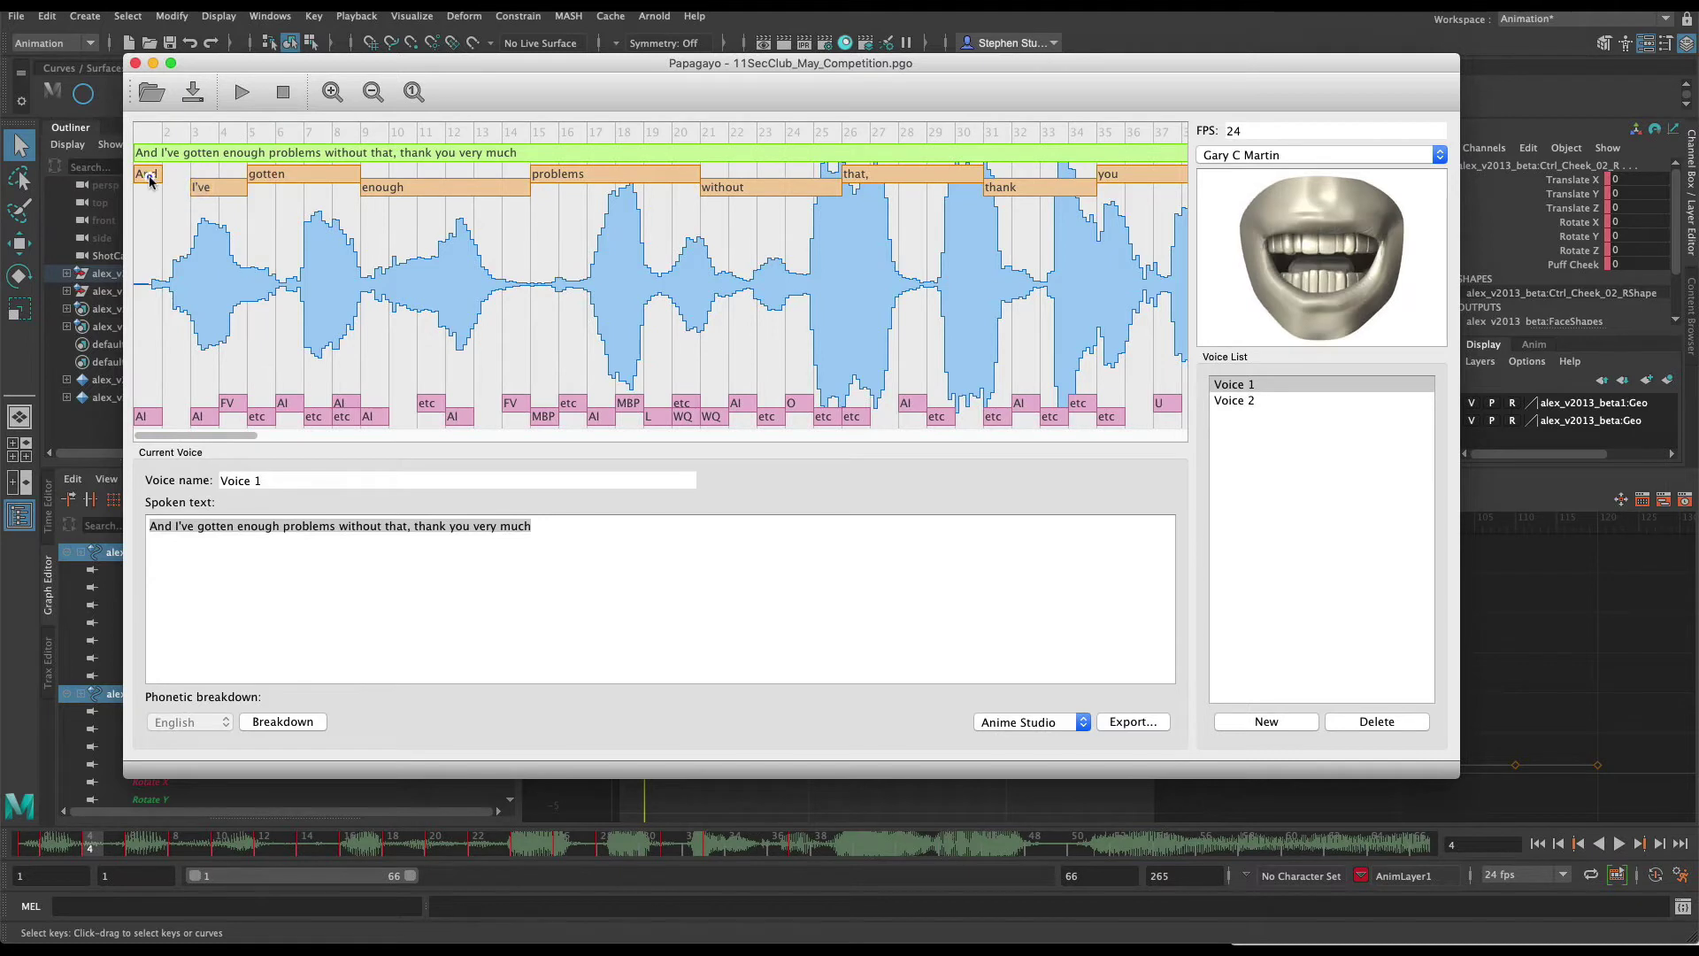
pyautogui.click(147, 182)
pyautogui.moveTo(196, 188); pyautogui.dragTo(184, 188)
pyautogui.click(148, 173)
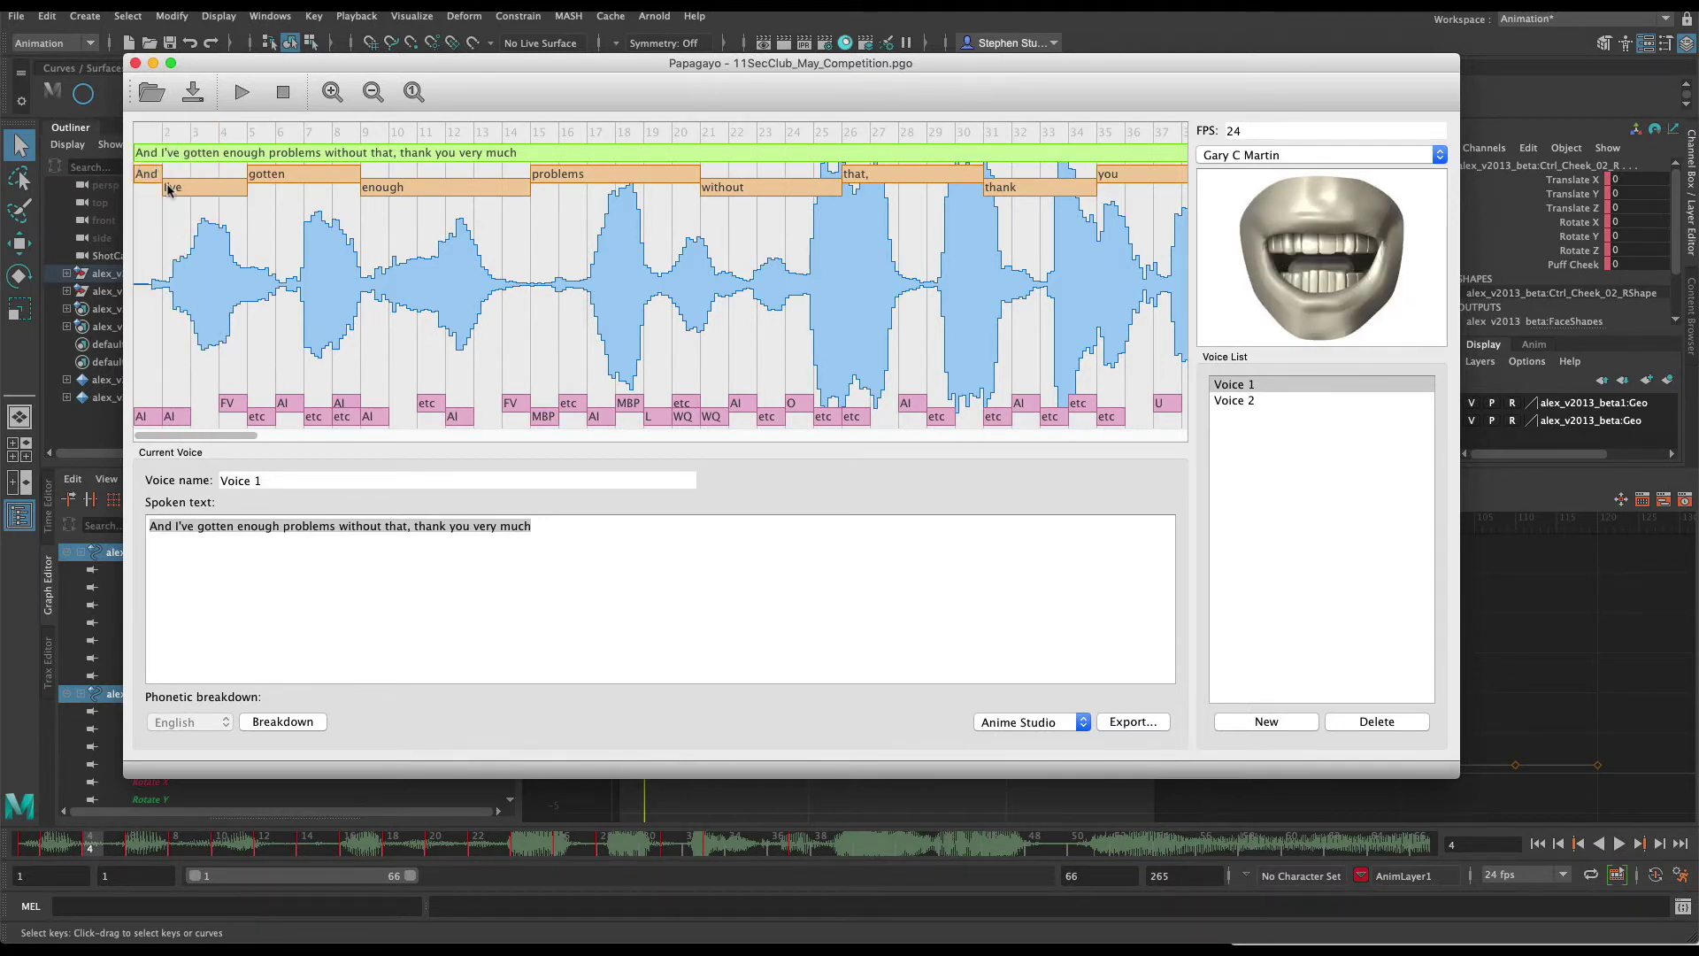
# Preview "I've" and check its phoneme breakdown, closing it without changes.
pyautogui.click(169, 187)
pyautogui.doubleClick(182, 191)
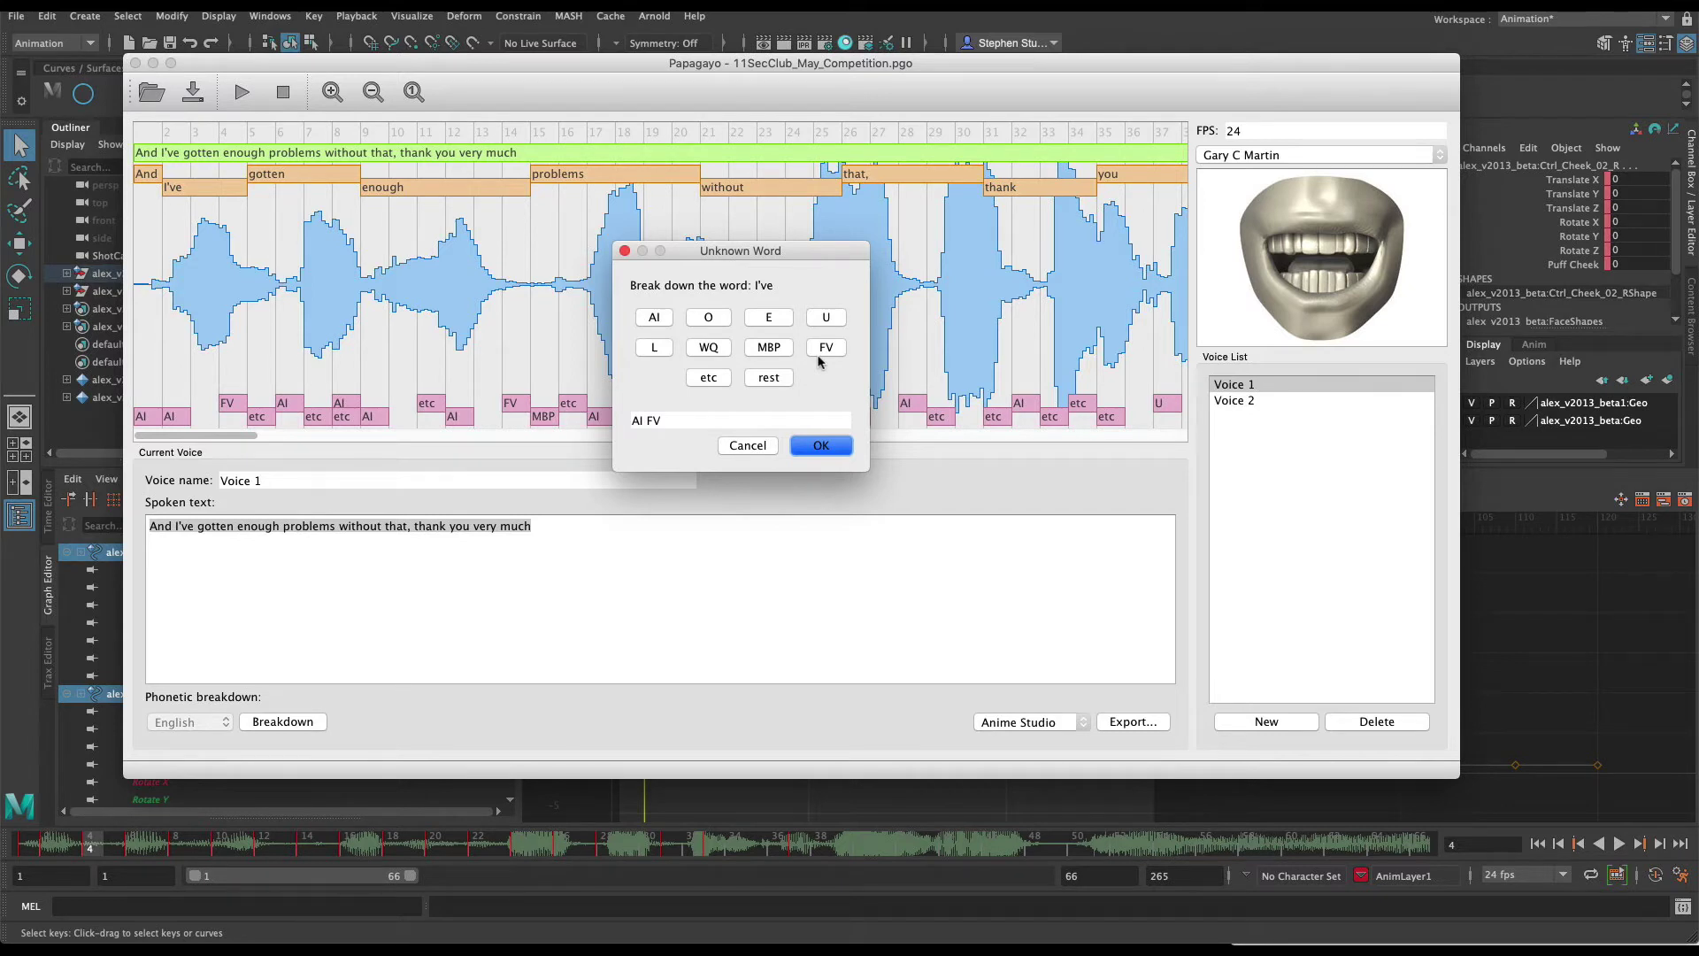
pyautogui.click(754, 447)
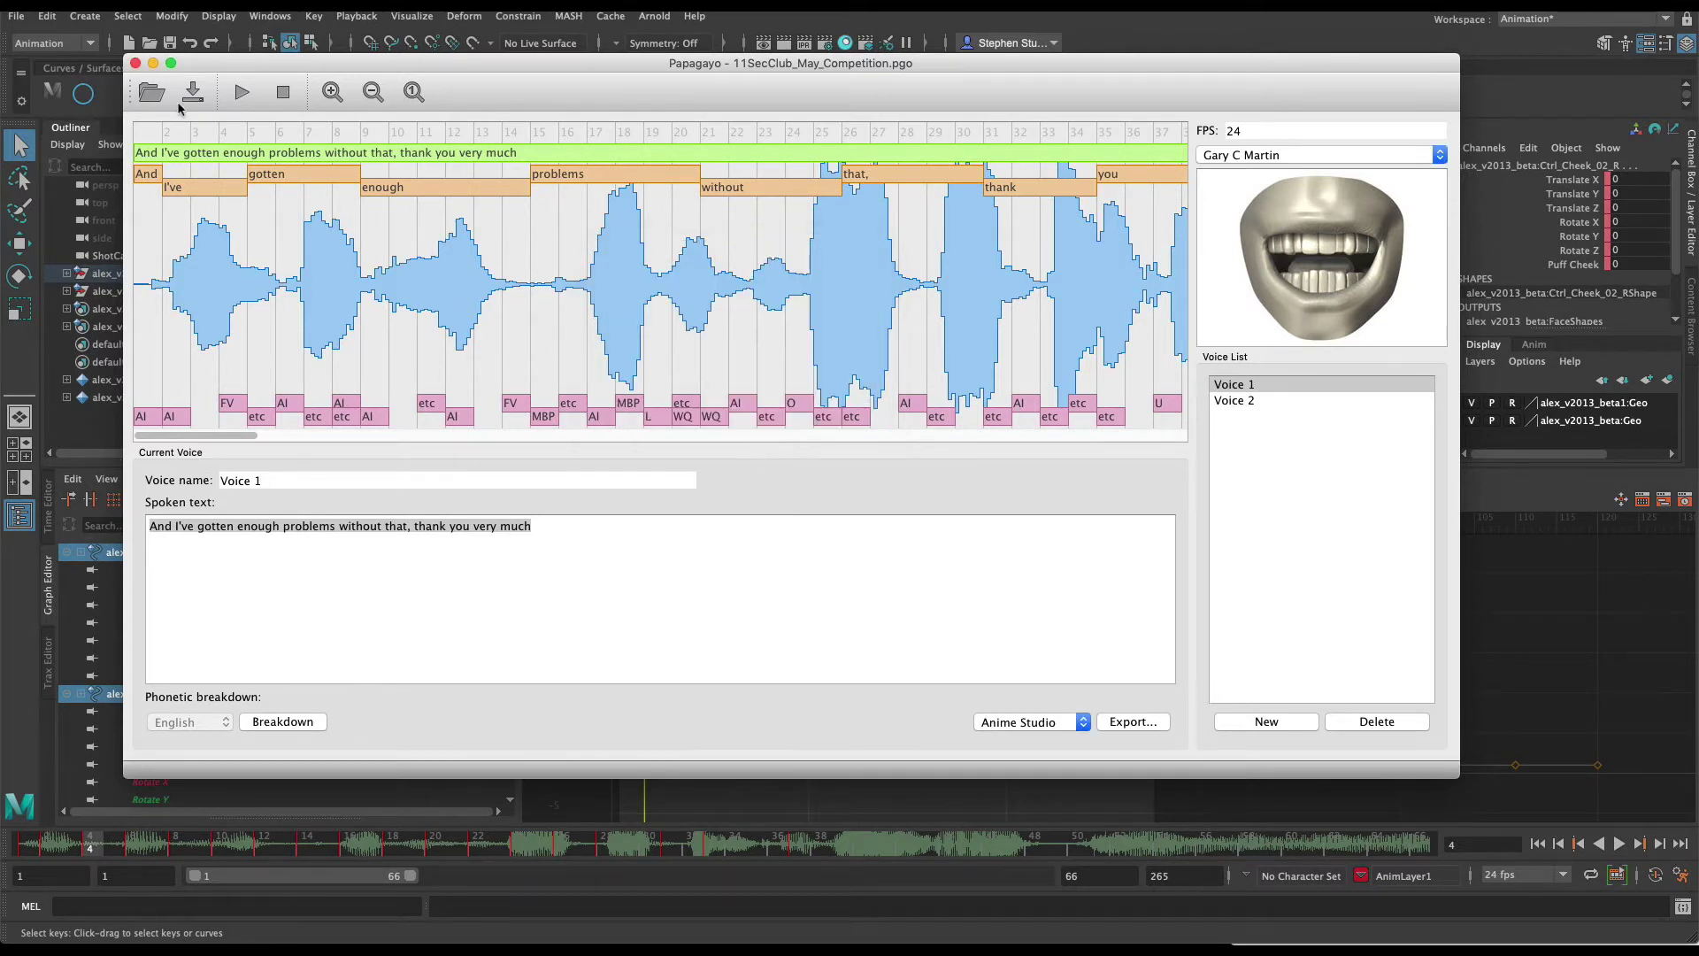
# Scrub the opening frames to examine sounds and mouth shapes, and look over the word timing through "much".
pyautogui.moveTo(147, 135); pyautogui.dragTo(195, 134)
pyautogui.click(172, 135)
pyautogui.click(284, 139)
pyautogui.moveTo(284, 139)
pyautogui.mouseDown()
pyautogui.moveTo(264, 147)
pyautogui.moveTo(311, 137)
pyautogui.mouseUp()
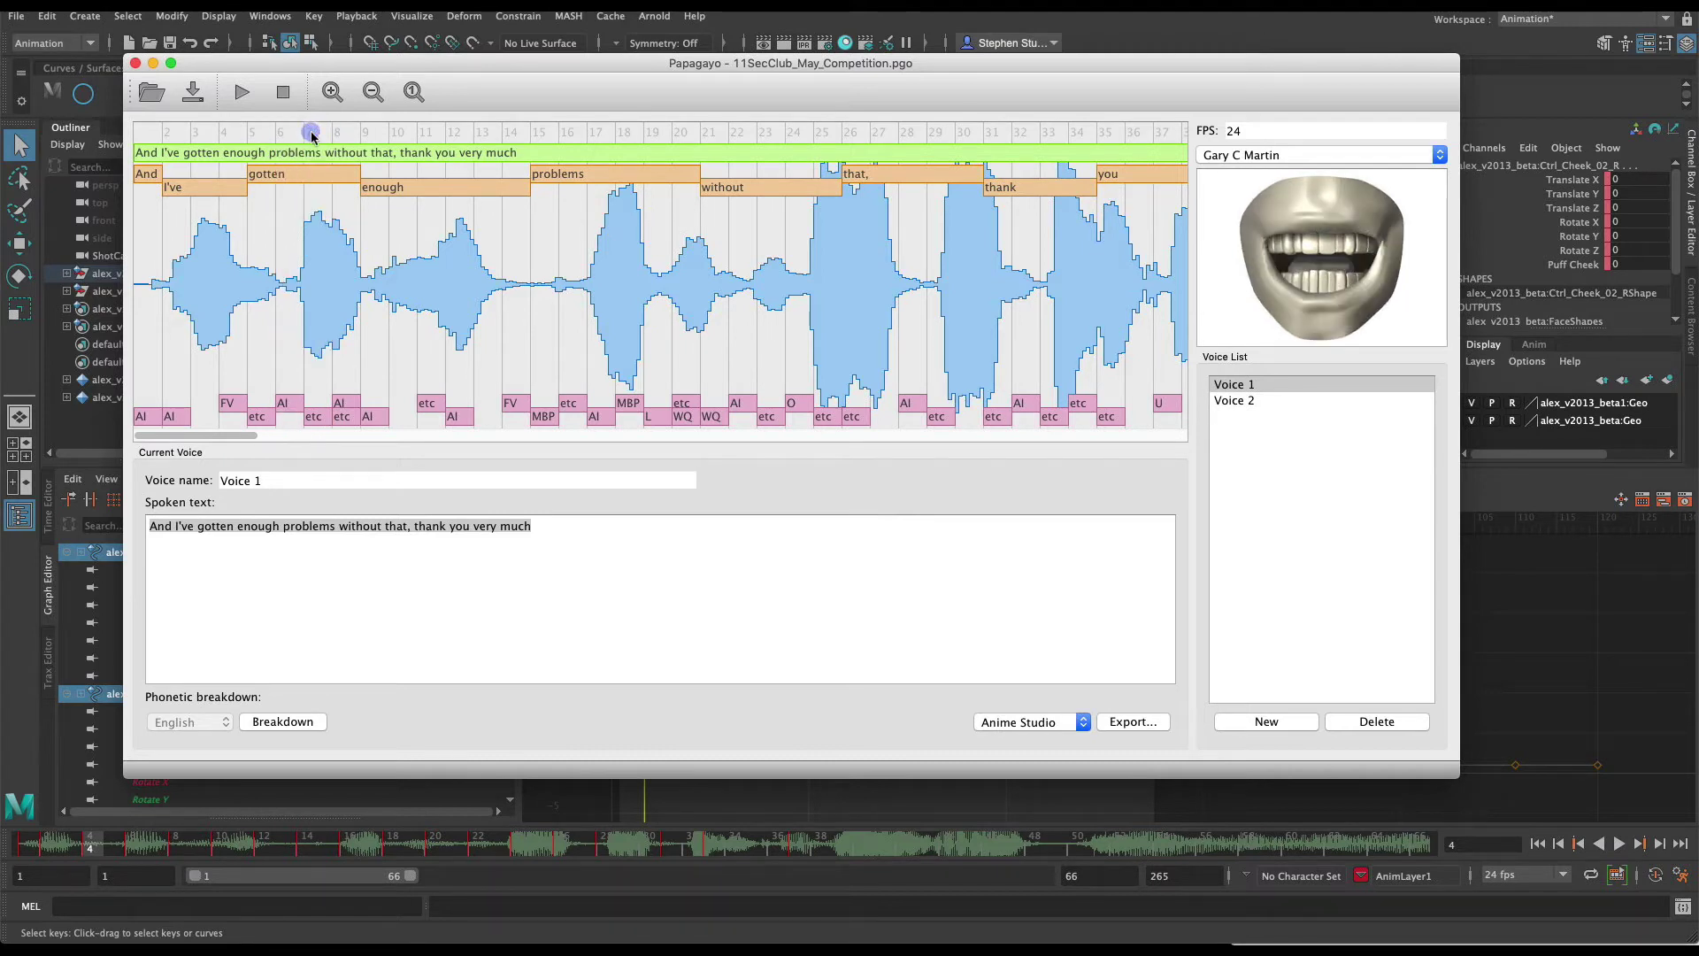
pyautogui.click(442, 137)
pyautogui.moveTo(234, 139); pyautogui.dragTo(148, 146)
pyautogui.click(194, 155)
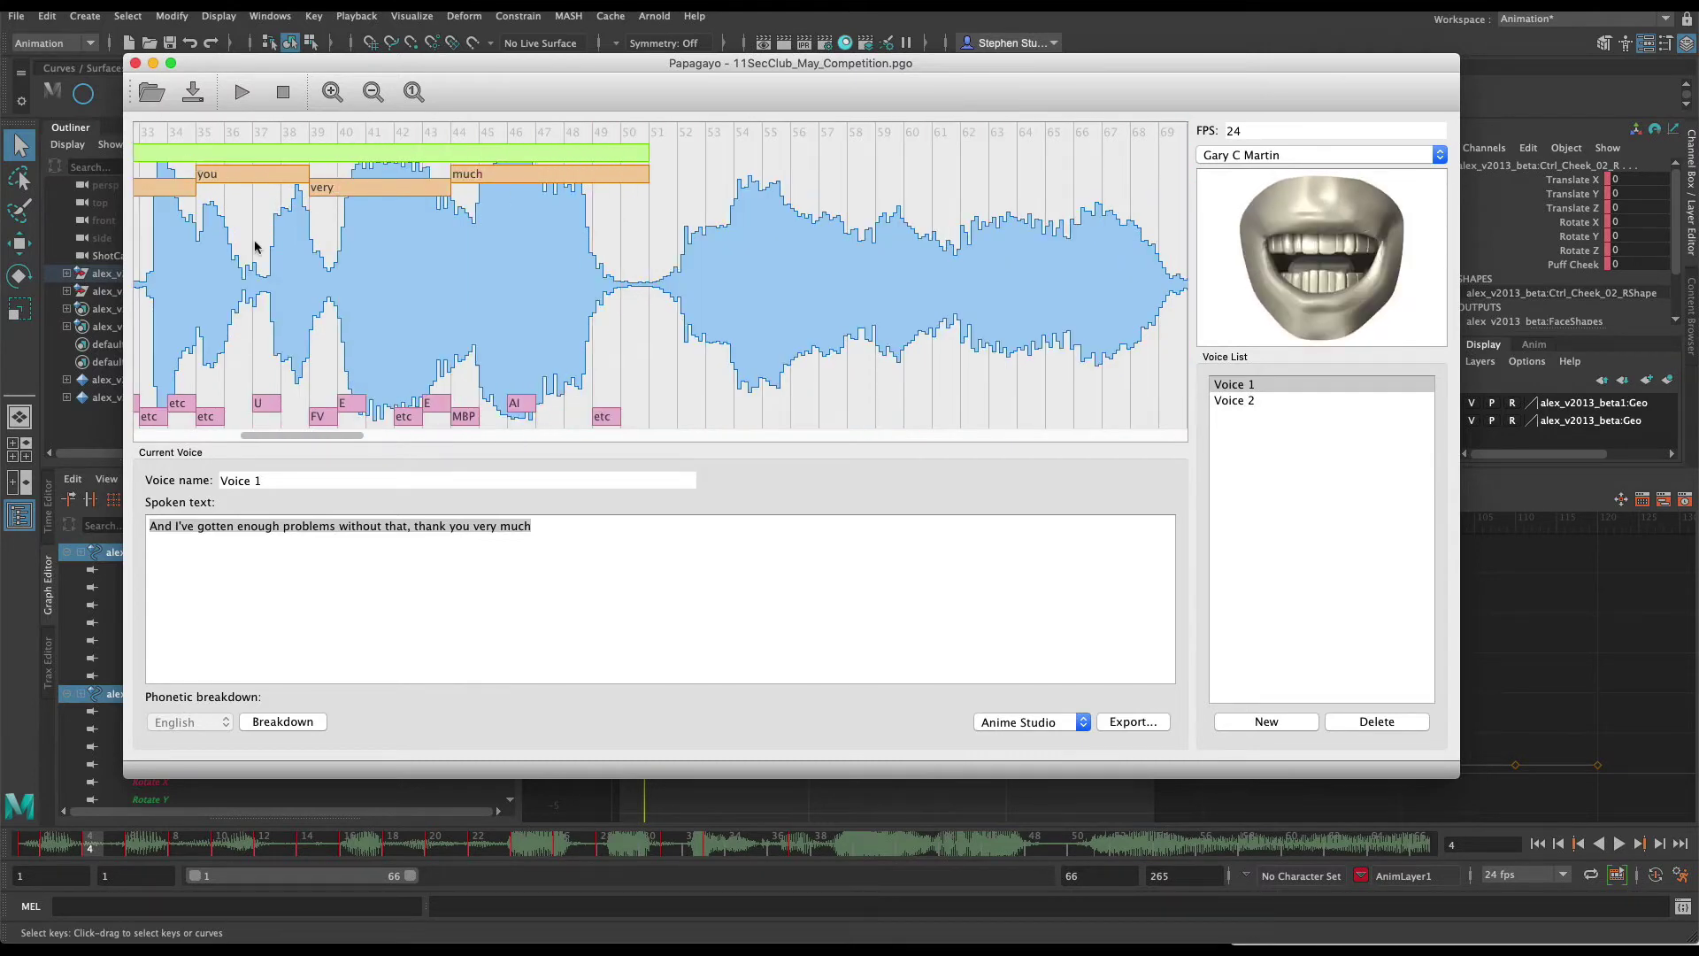
pyautogui.moveTo(303, 435); pyautogui.dragTo(177, 437)
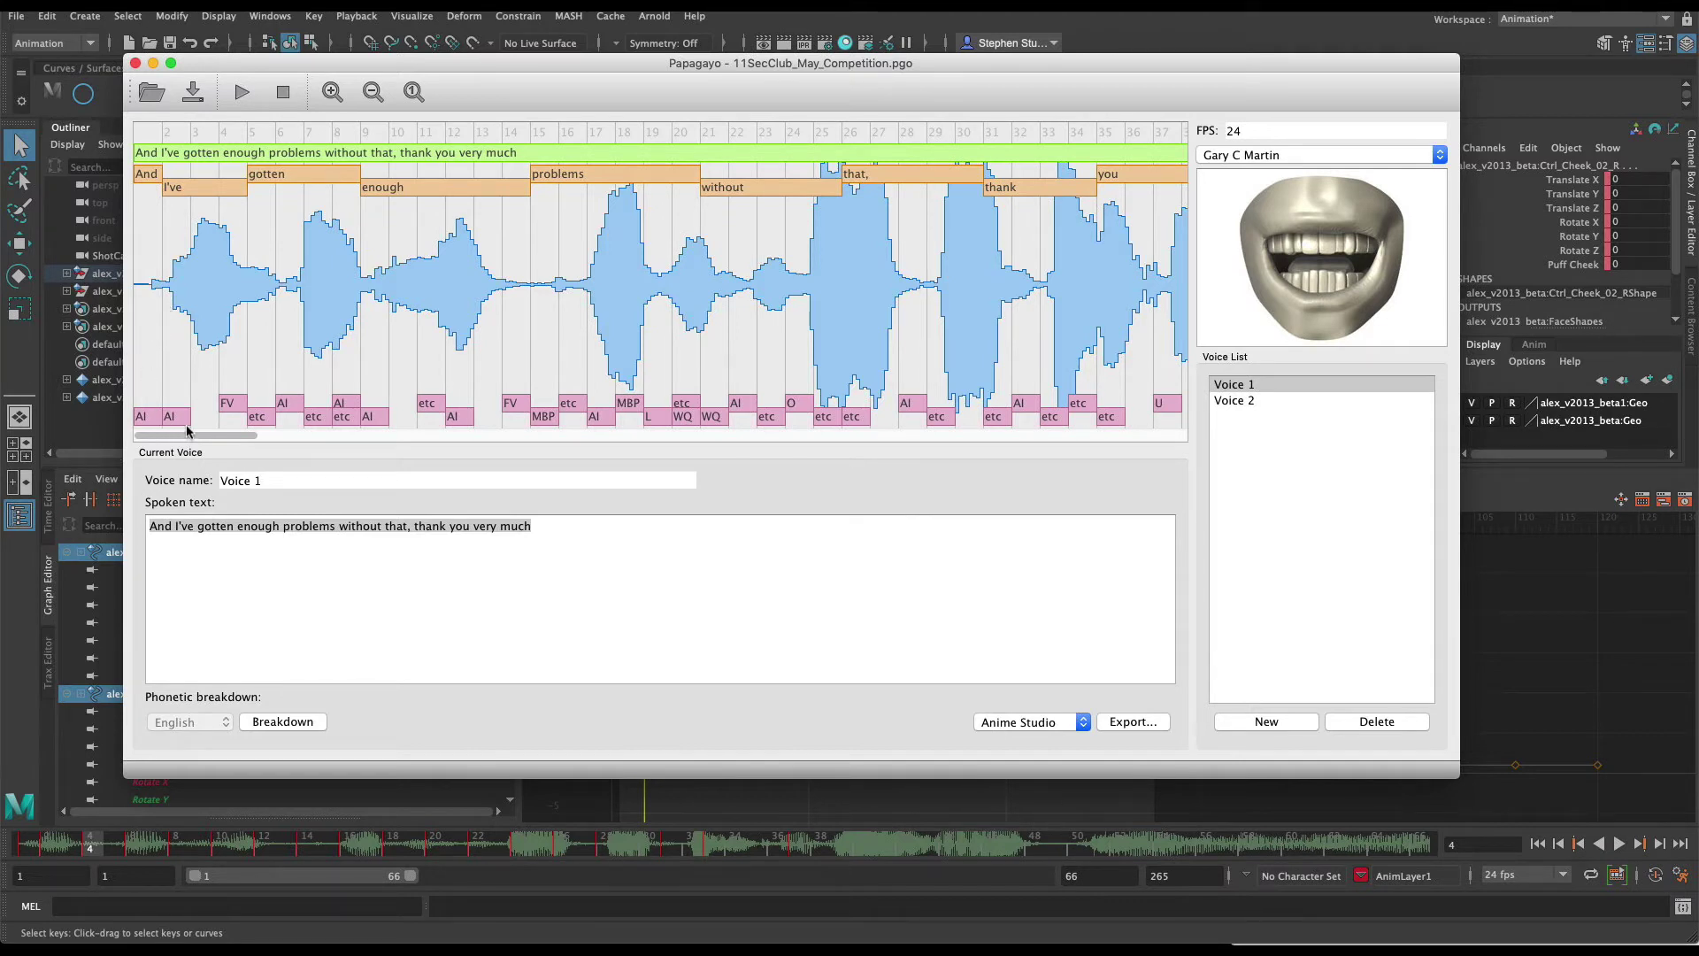
# Audition "gotten" from its first phoneme at frame 5, scrubbing across the word's waveform to compare sound and mouth shapes.
pyautogui.click(256, 419)
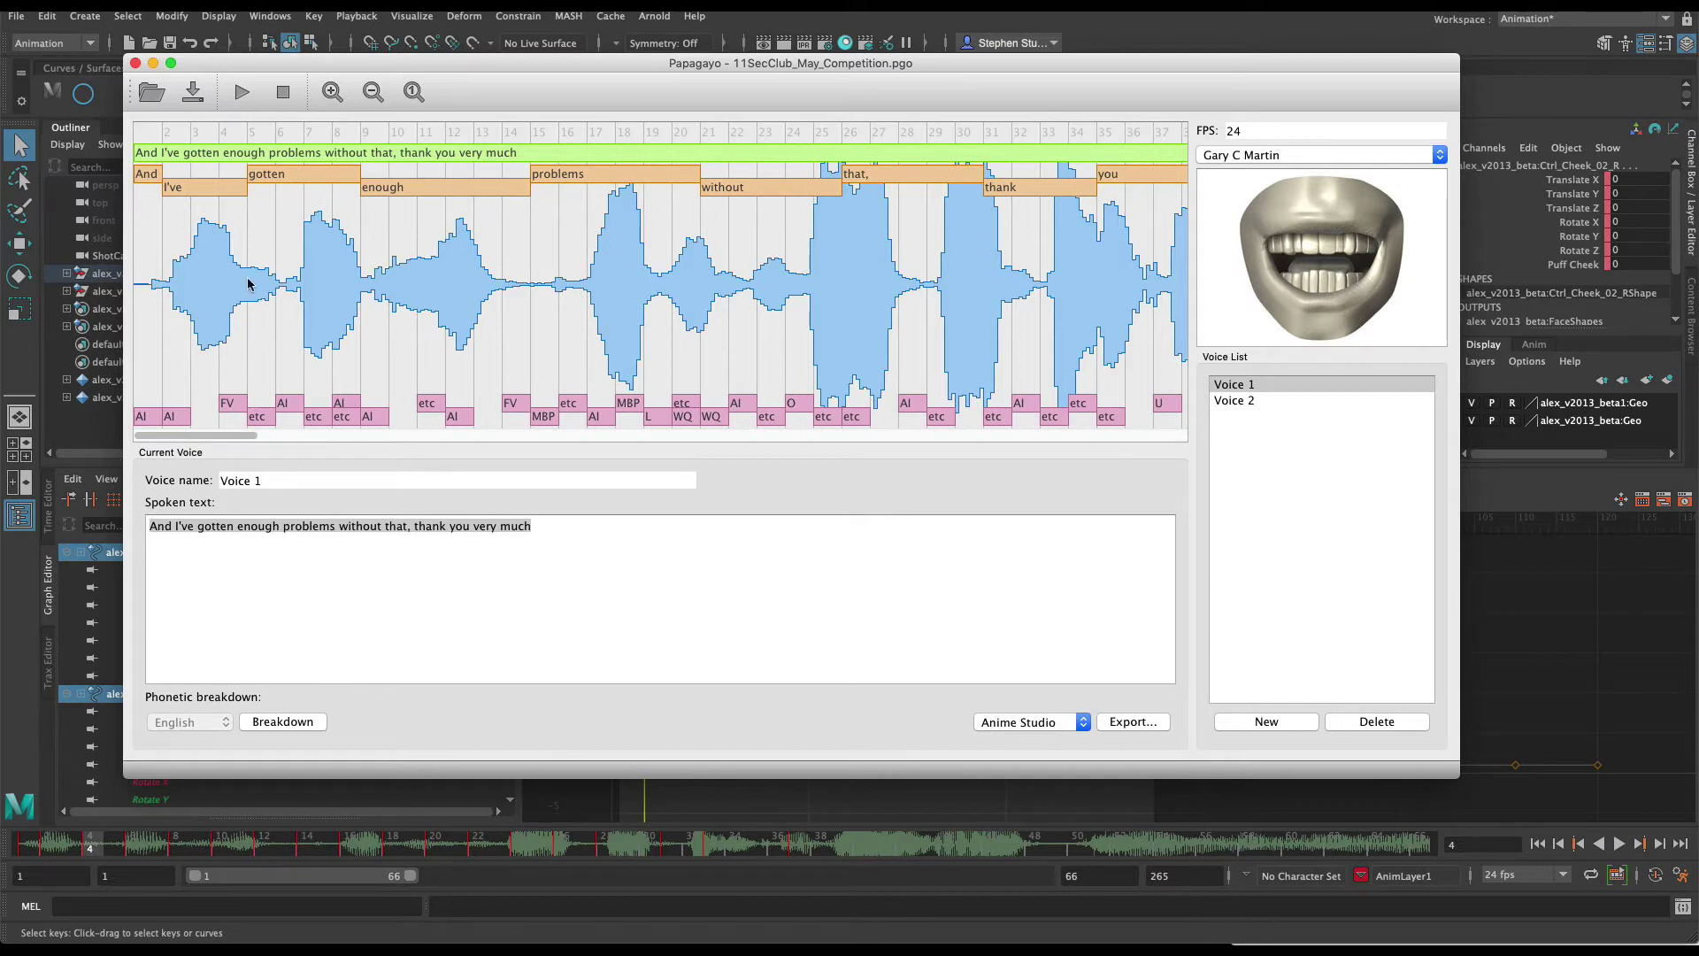
pyautogui.click(263, 168)
pyautogui.click(257, 417)
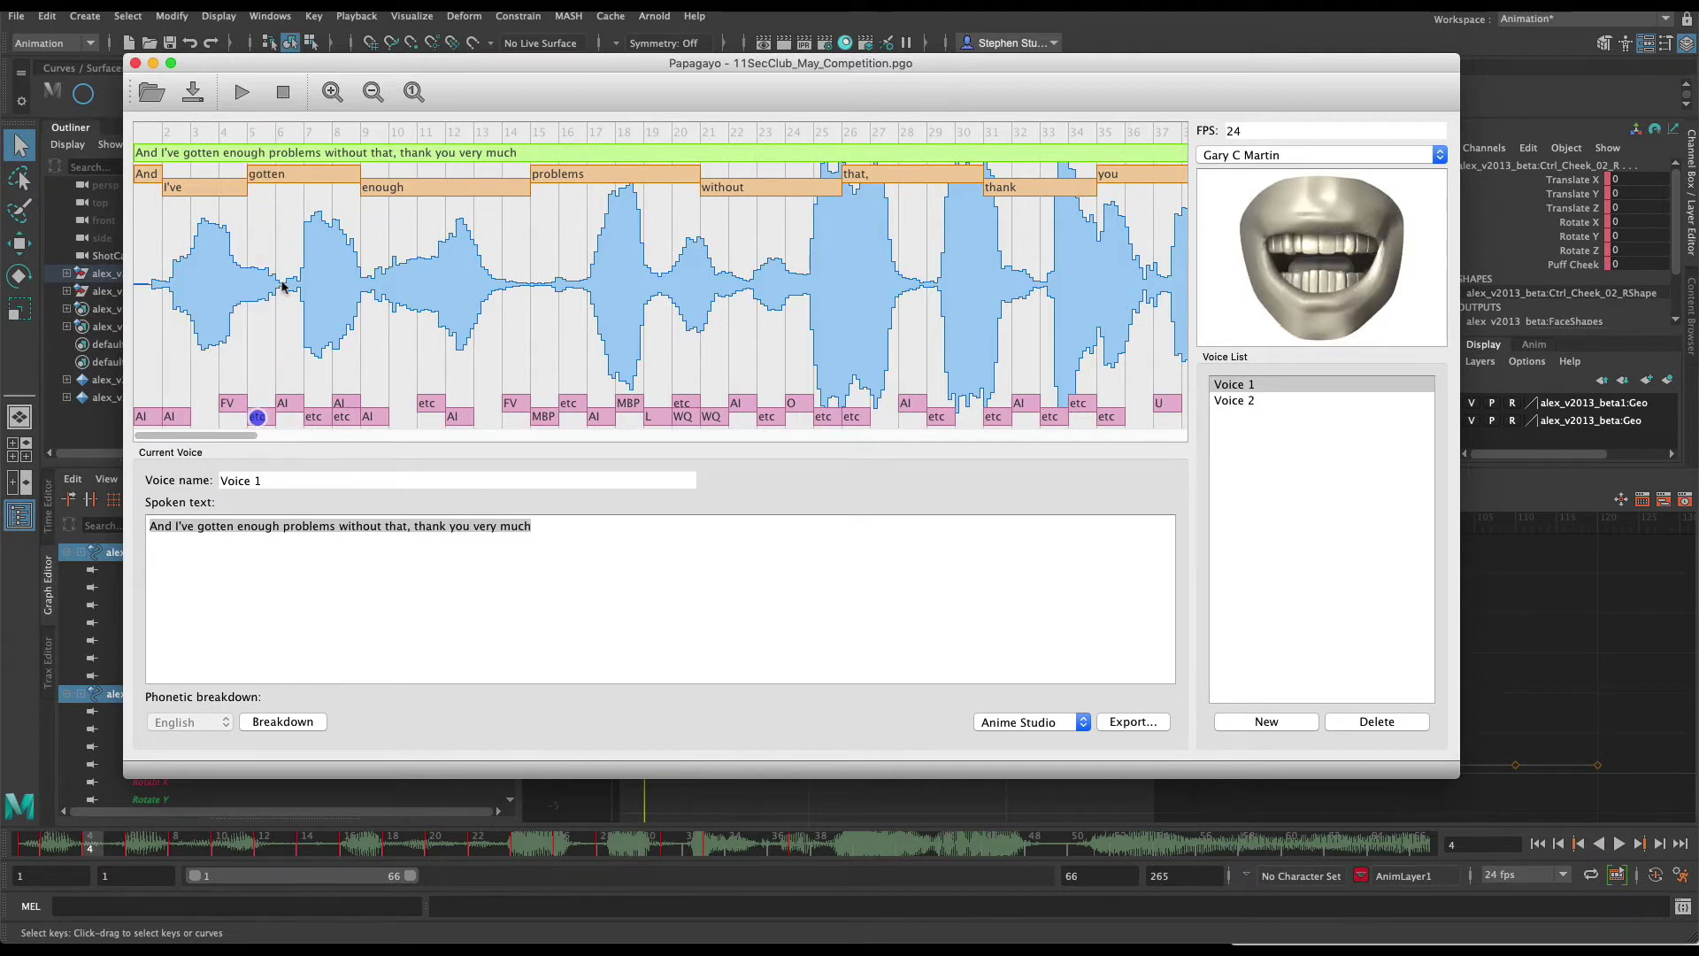
pyautogui.click(264, 170)
pyautogui.click(260, 265)
pyautogui.press('Tab')
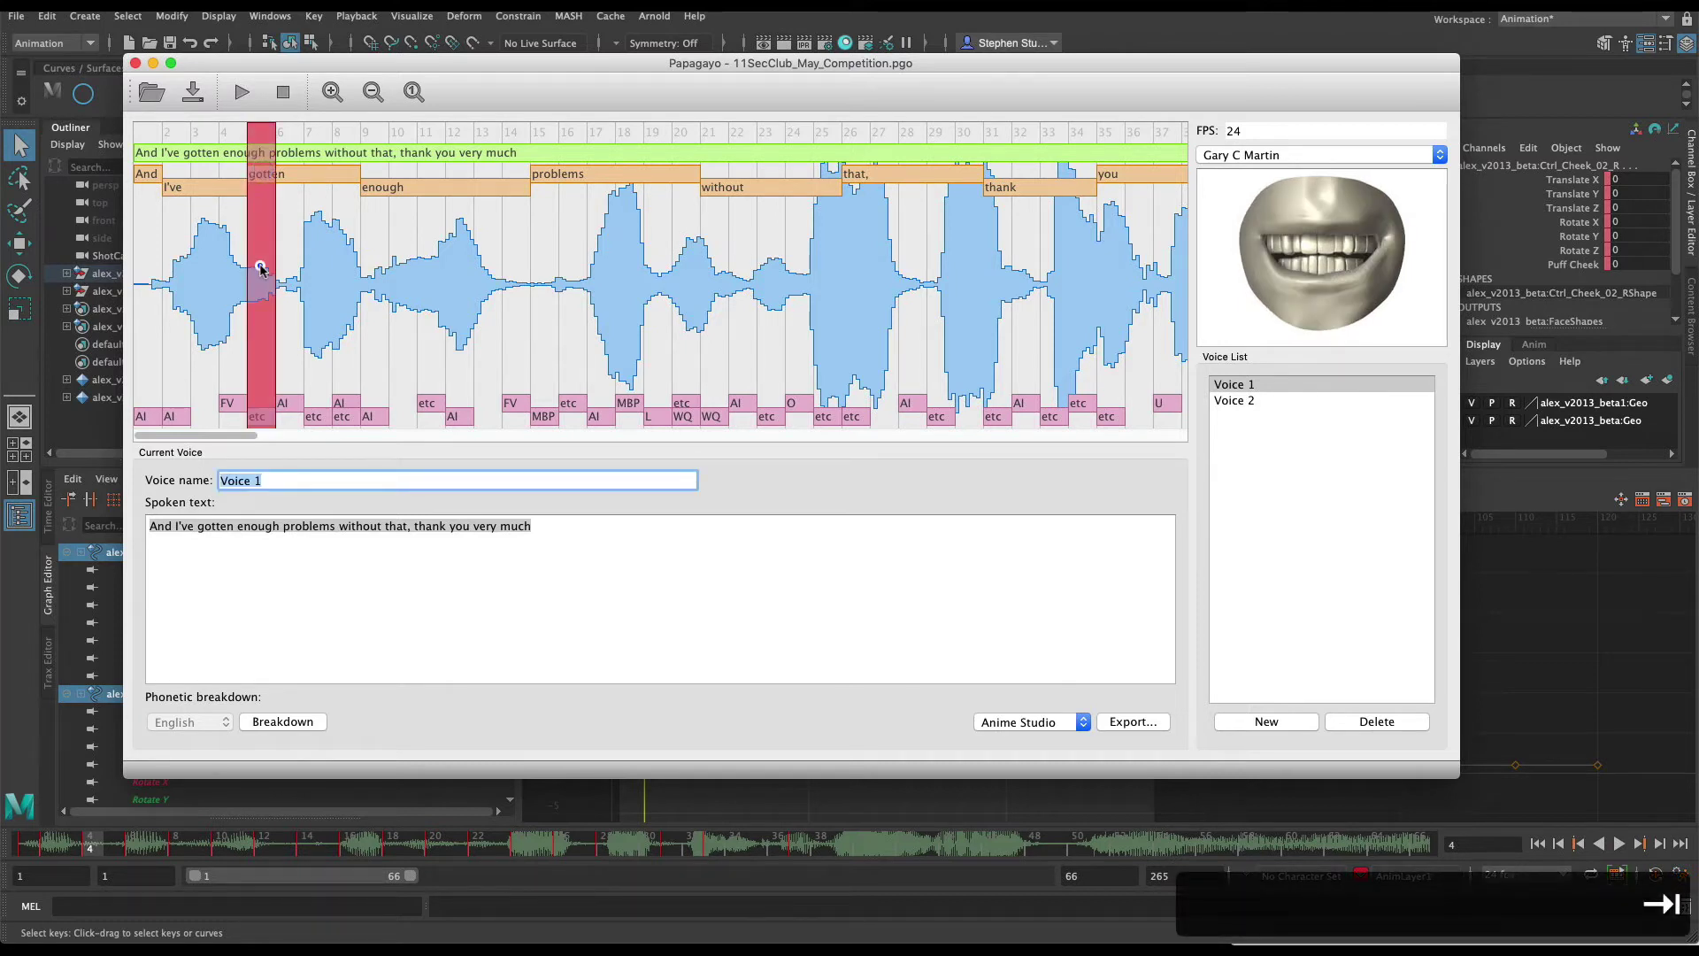
pyautogui.moveTo(260, 268); pyautogui.dragTo(333, 292)
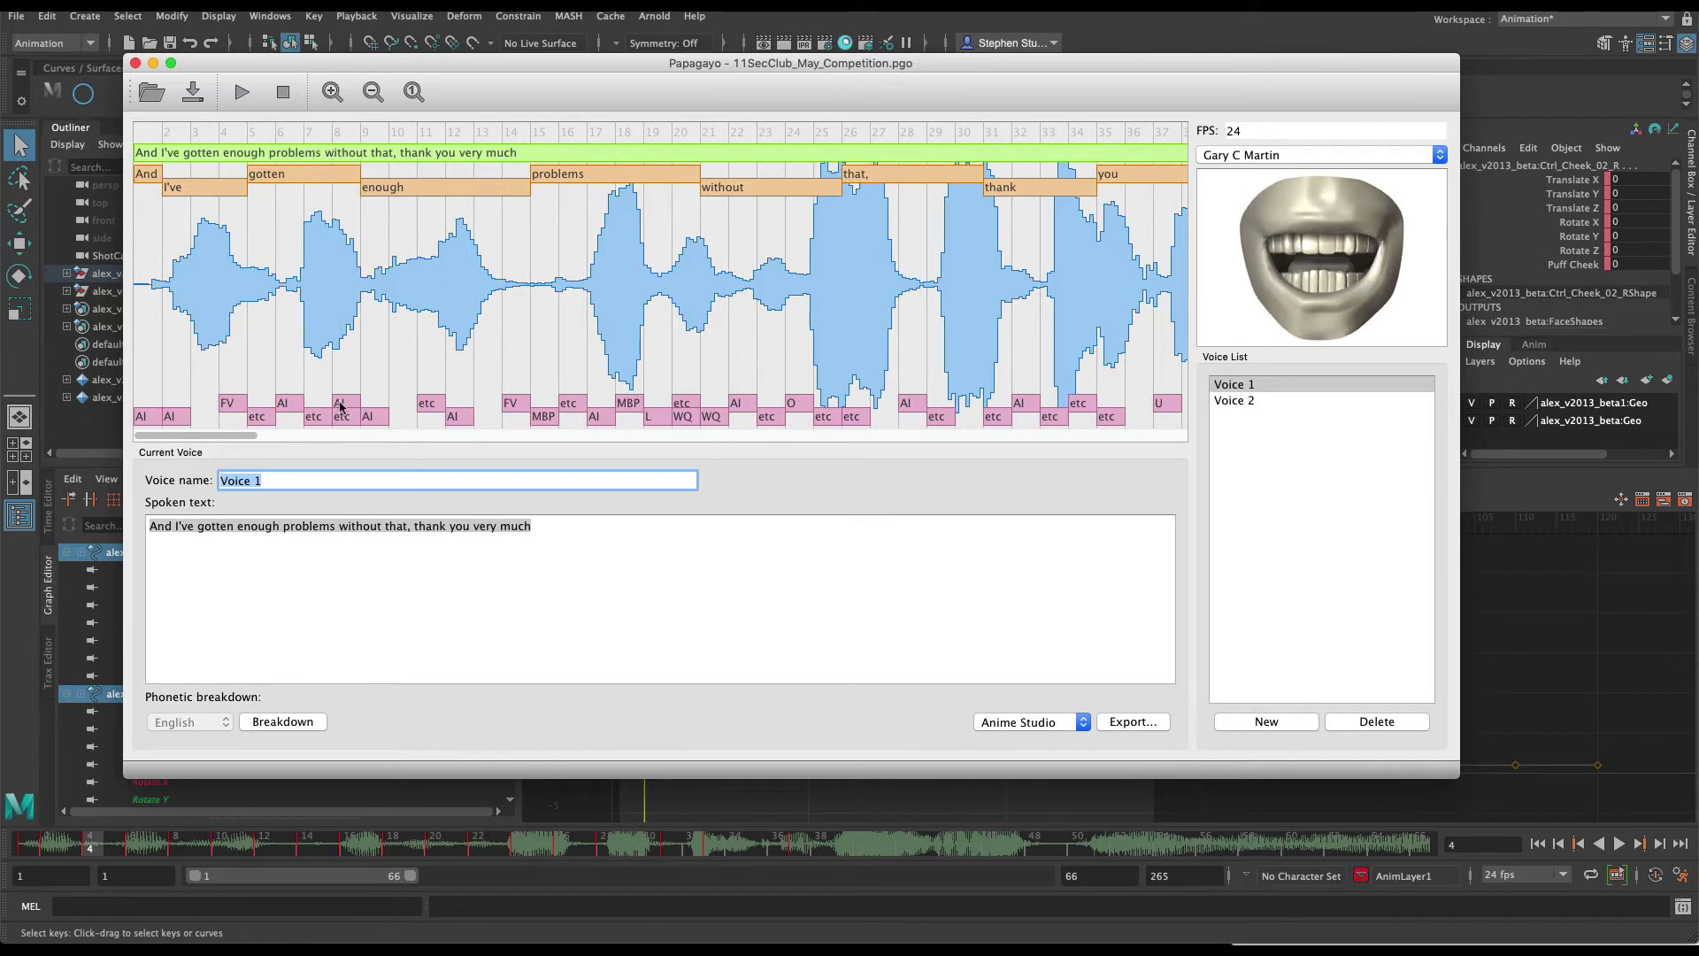
# Switch to Maya and scrub the timeline between frames 1 and 4 to examine the character's mouth poses.
pyautogui.click(758, 7)
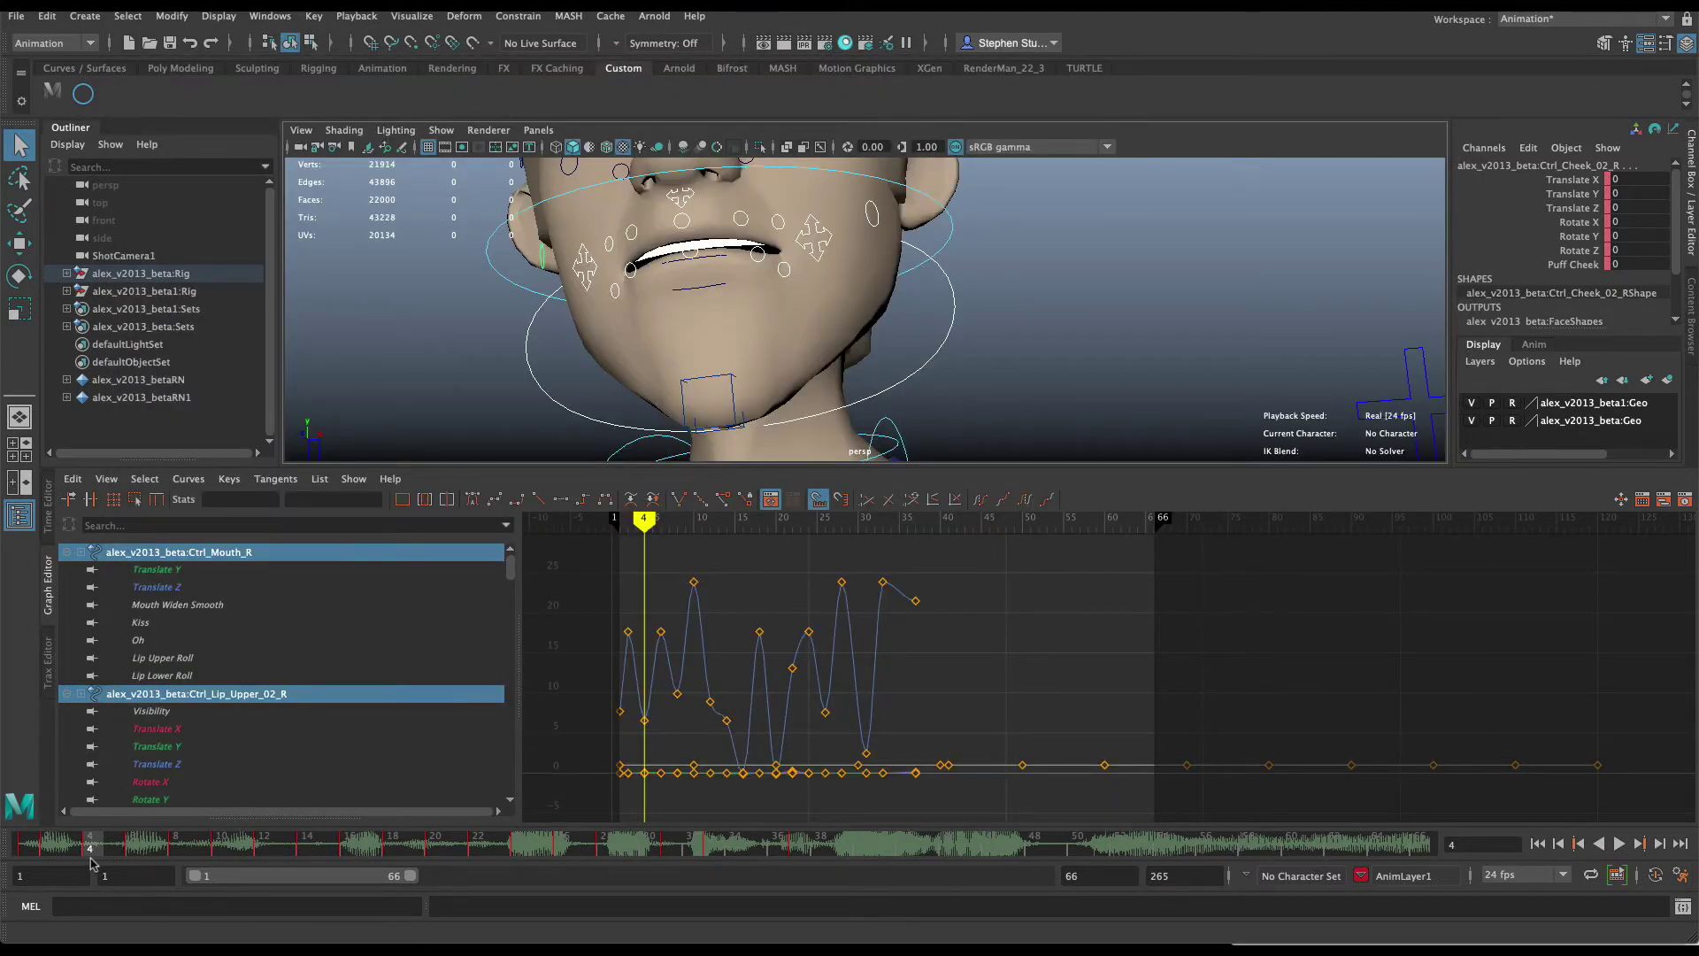
pyautogui.moveTo(90, 851)
pyautogui.mouseDown()
pyautogui.moveTo(2, 858)
pyautogui.moveTo(47, 850)
pyautogui.moveTo(28, 851)
pyautogui.mouseUp()
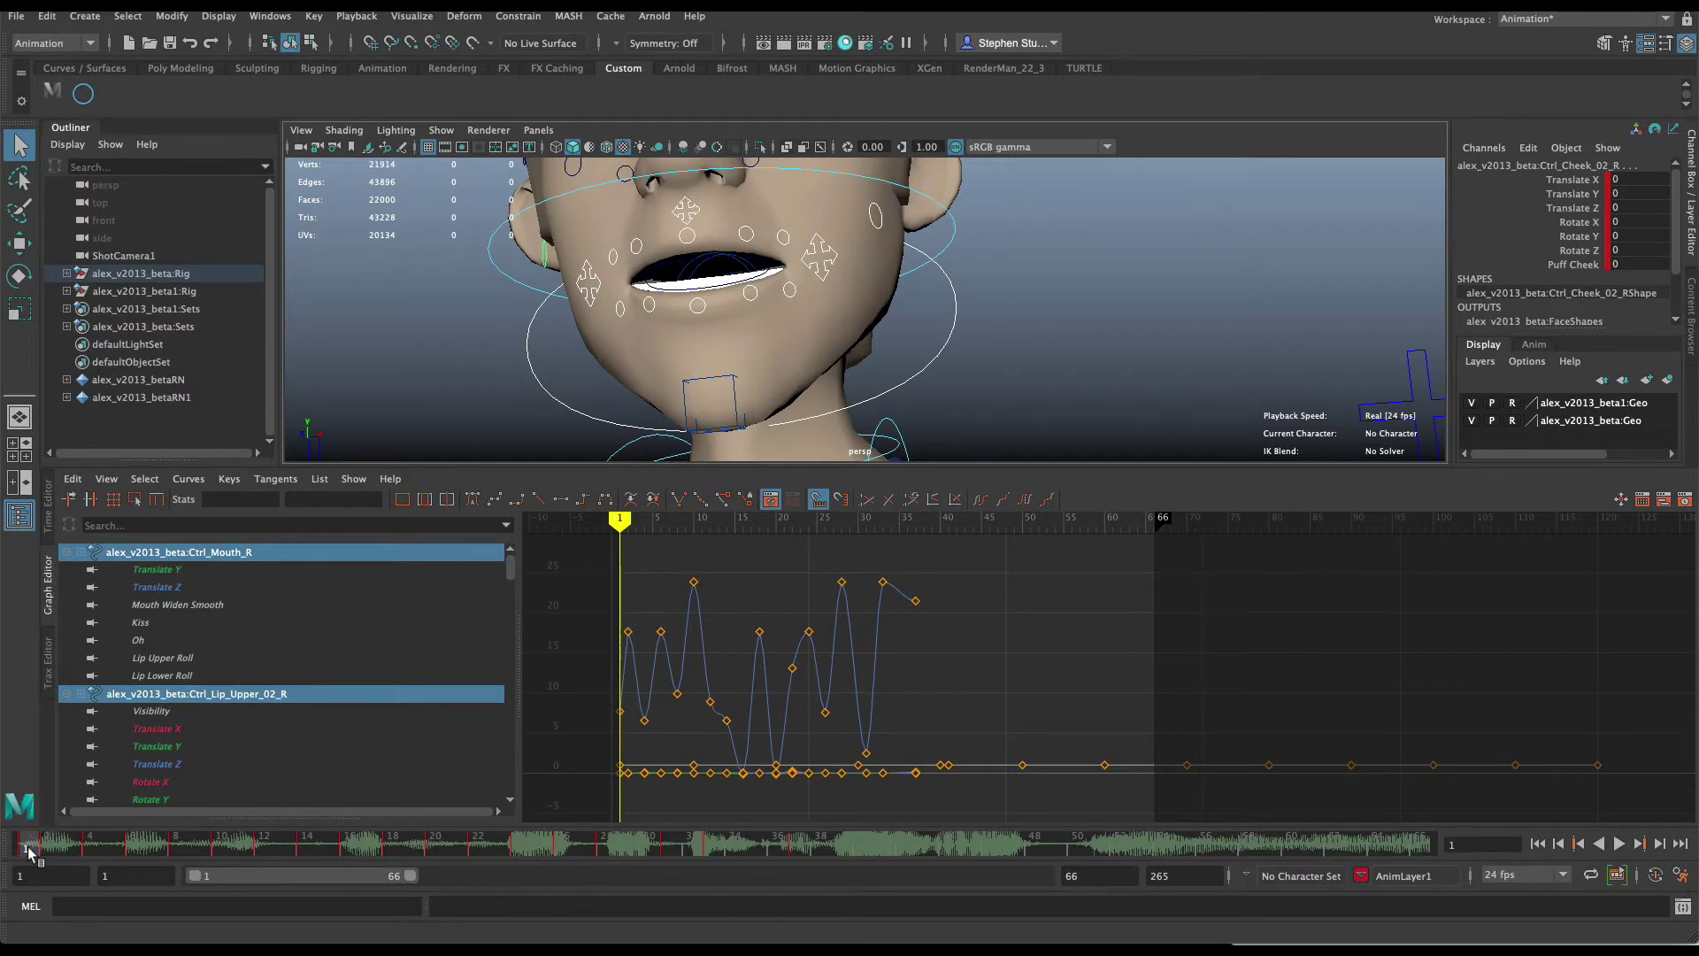
pyautogui.moveTo(28, 852)
pyautogui.mouseDown()
pyautogui.moveTo(51, 851)
pyautogui.moveTo(21, 830)
pyautogui.mouseUp()
pyautogui.moveTo(55, 849); pyautogui.dragTo(40, 855)
pyautogui.moveTo(35, 849); pyautogui.dragTo(88, 843)
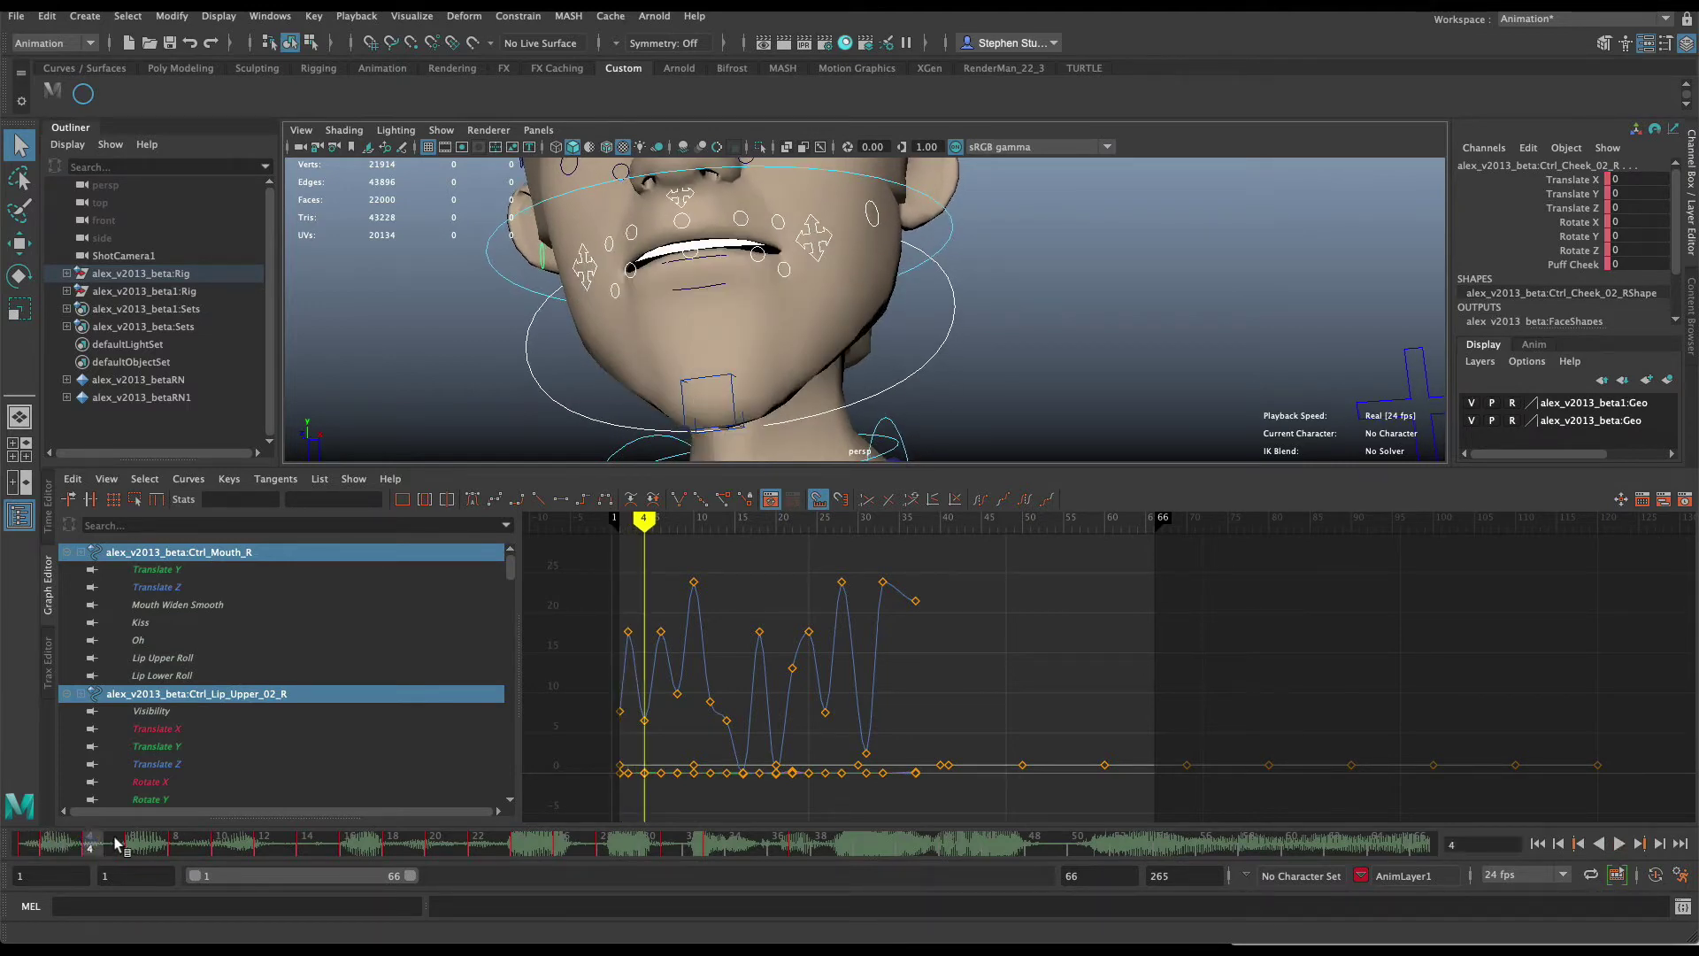
# Compare Papagayo's mouth shapes at frames 4, 6 and 2 with the Maya character's pose at frame 6.
pyautogui.press('super+Tab')
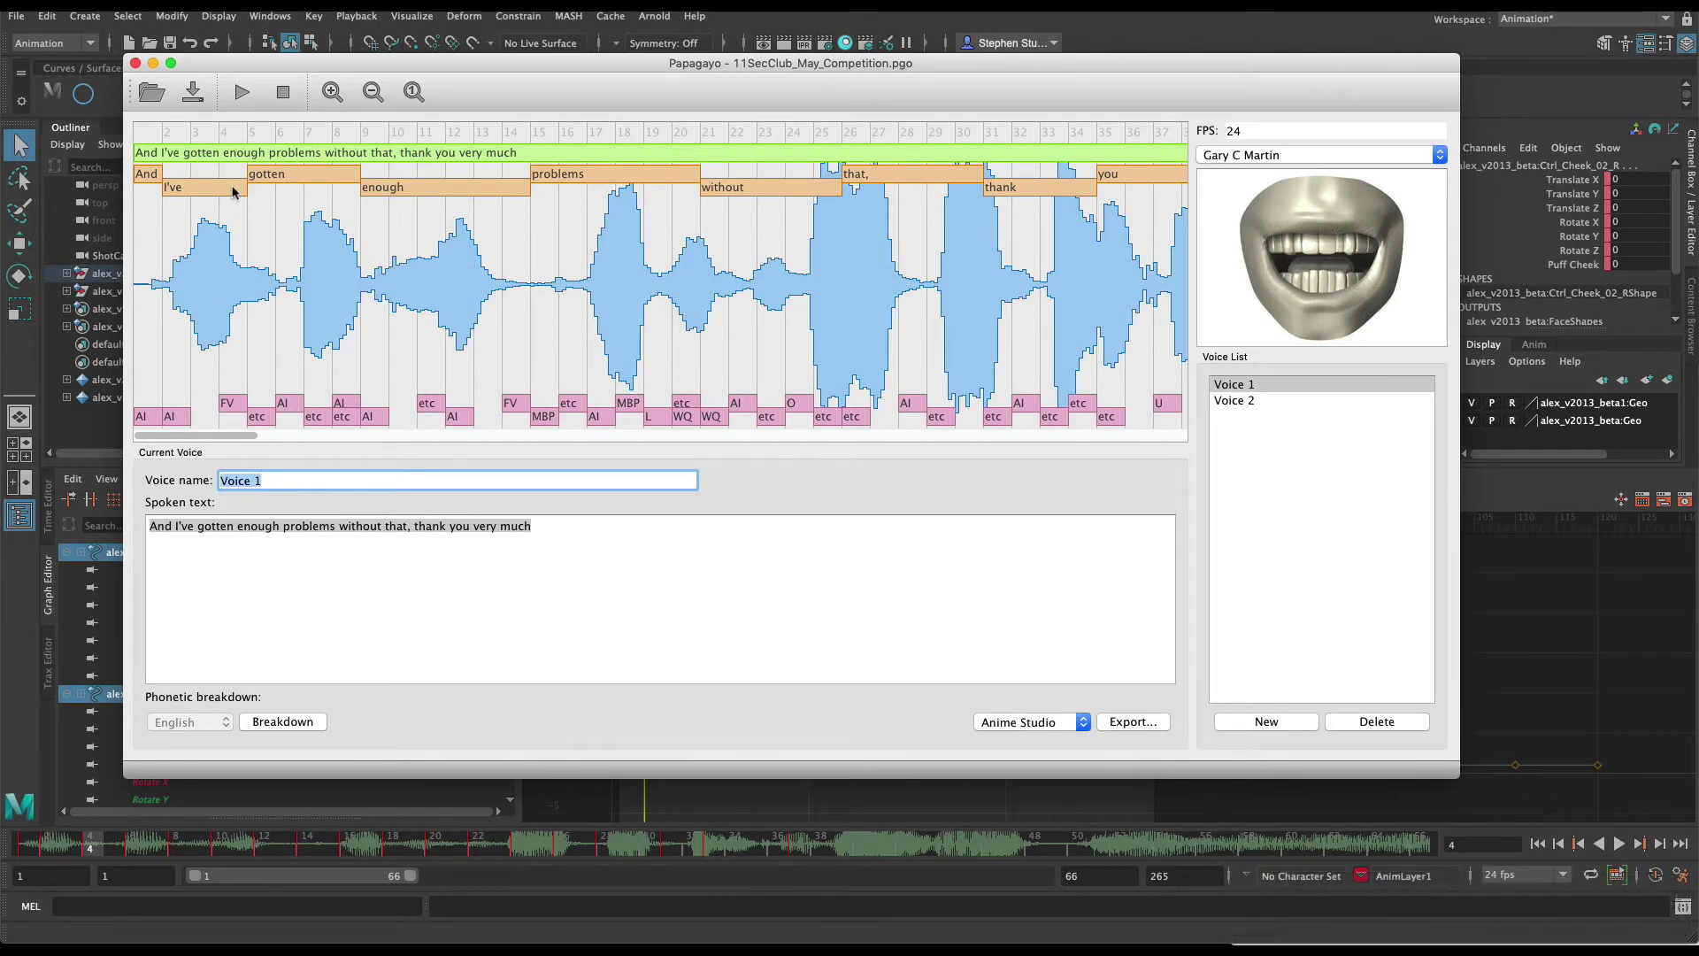
pyautogui.click(235, 134)
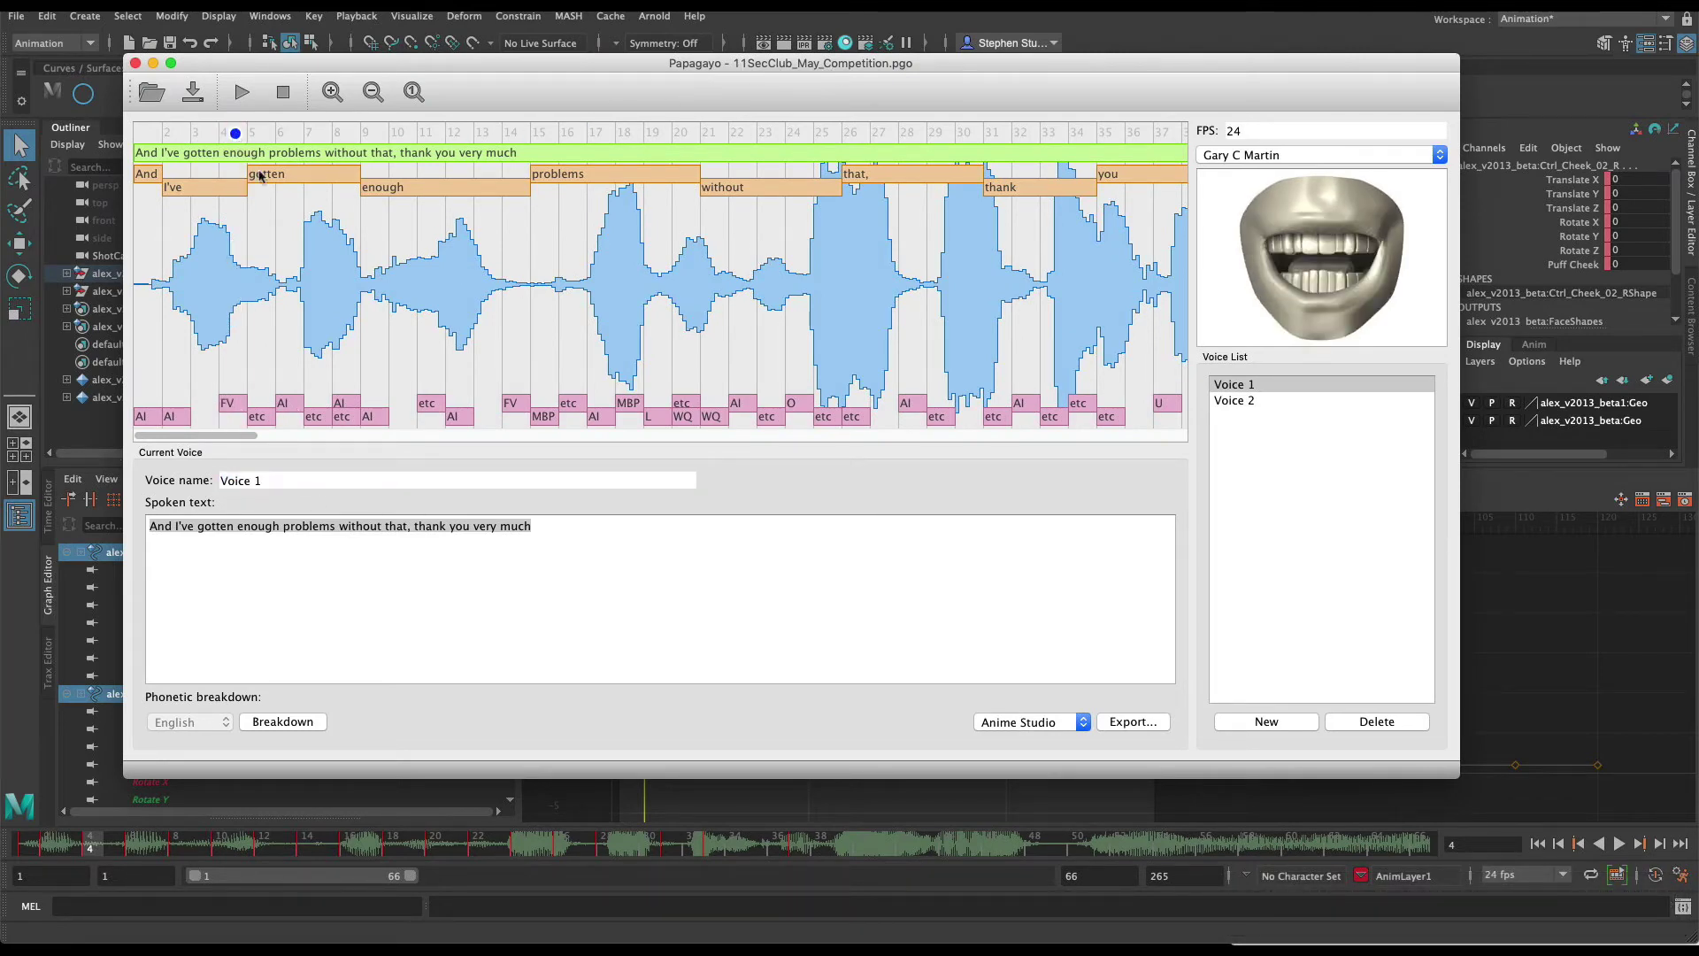
pyautogui.press('super+Tab')
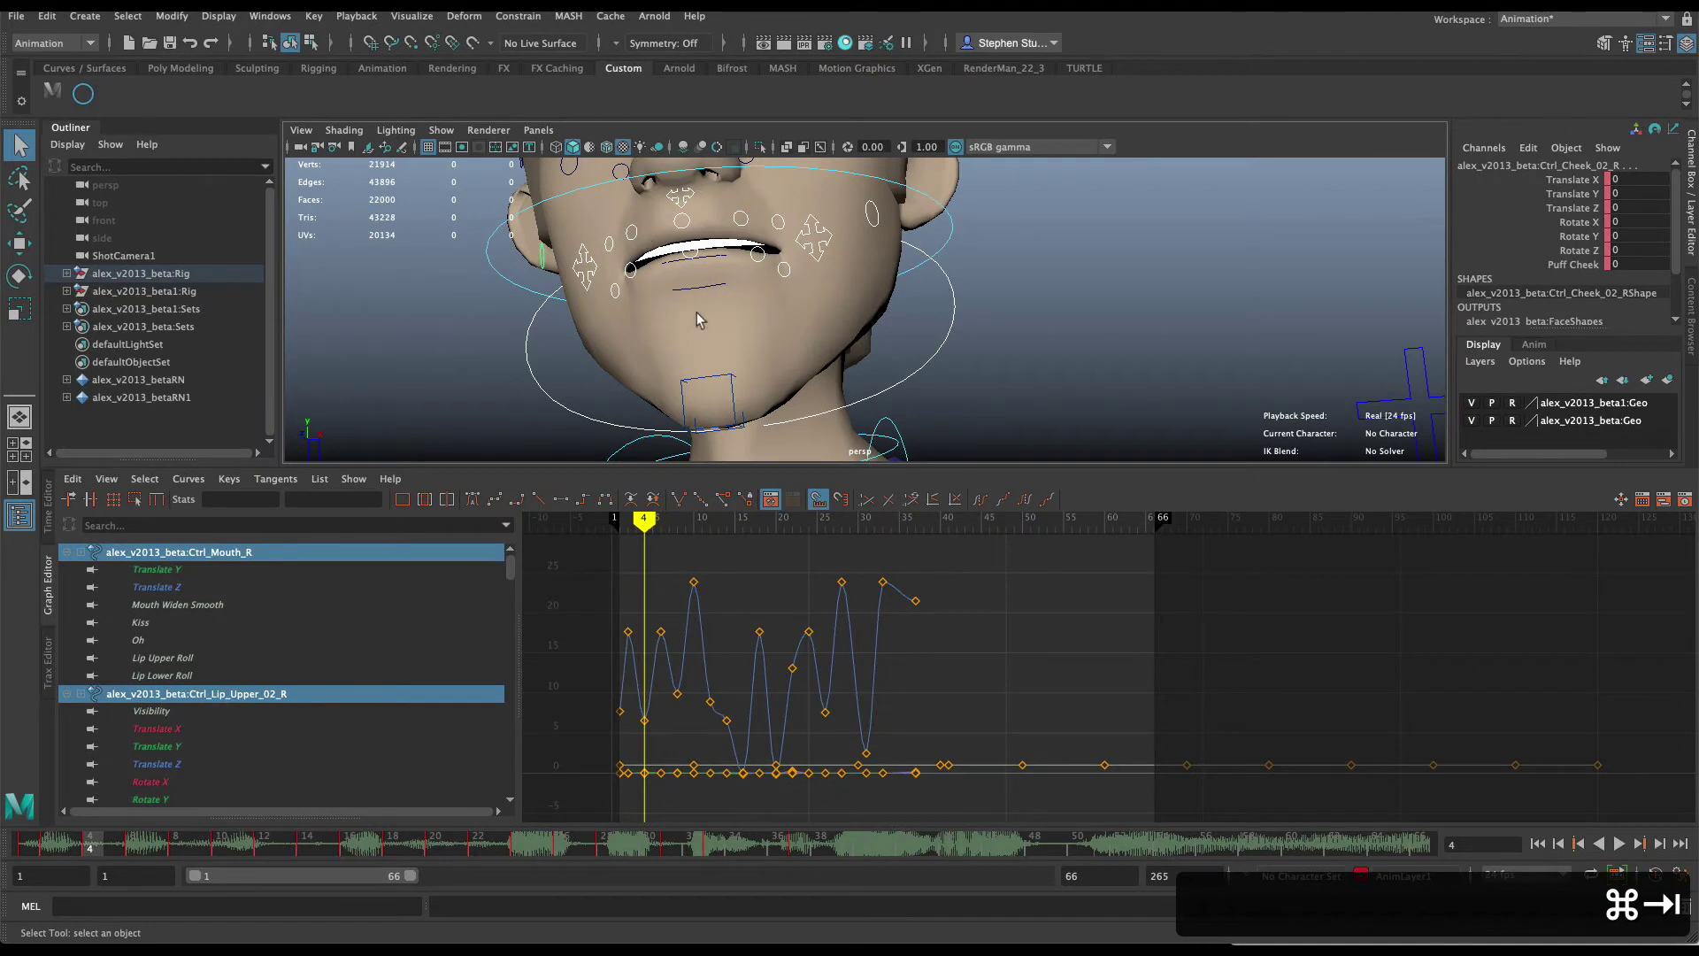
pyautogui.click(132, 847)
pyautogui.press('super+Tab')
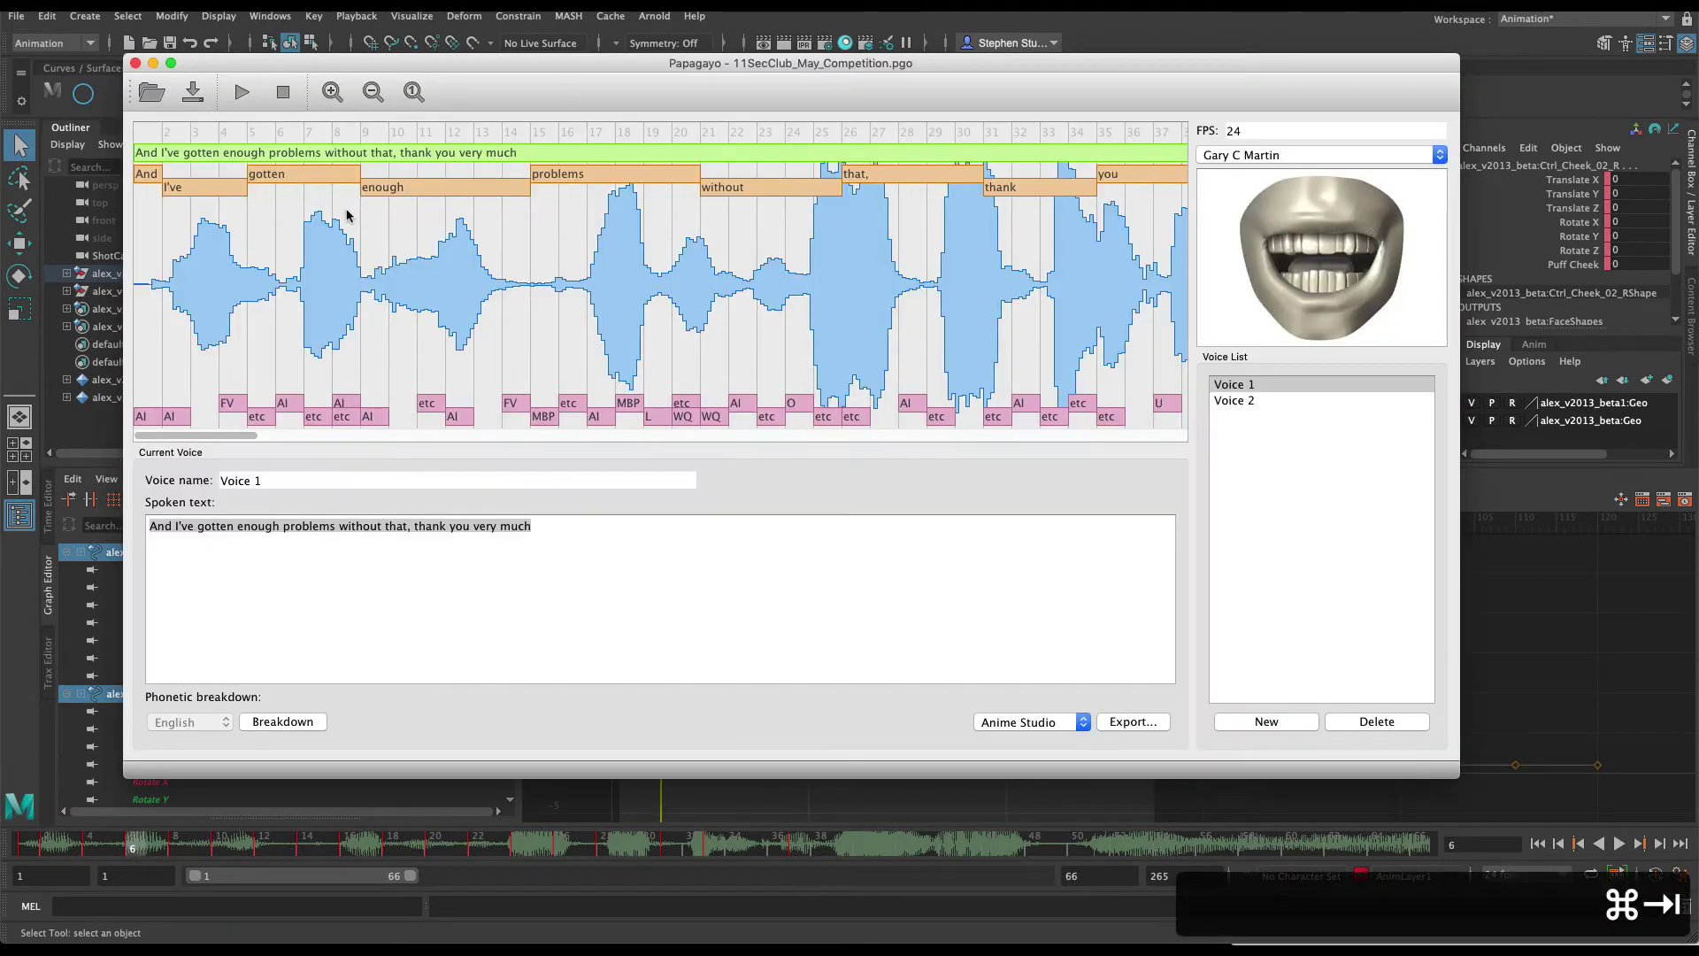
pyautogui.click(291, 137)
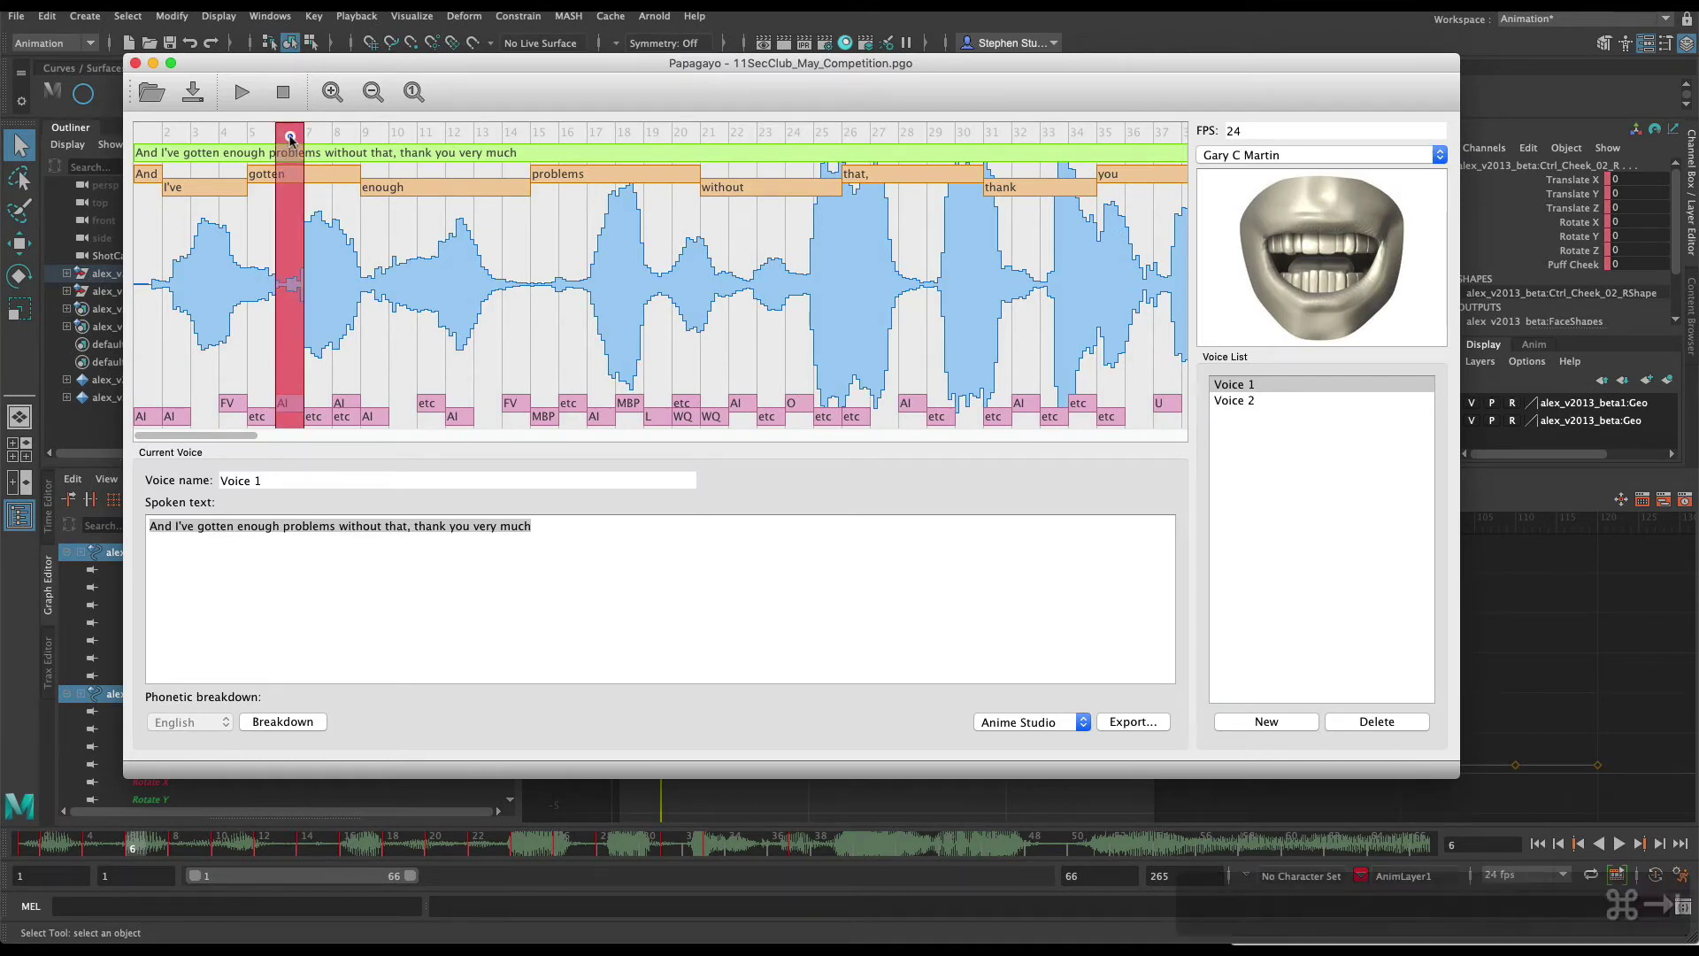
pyautogui.click(181, 131)
# Compare the Maya mouth poses at frames 2, 6 and 8, and check frame 8 in Papagayo.
pyautogui.press('super+Tab')
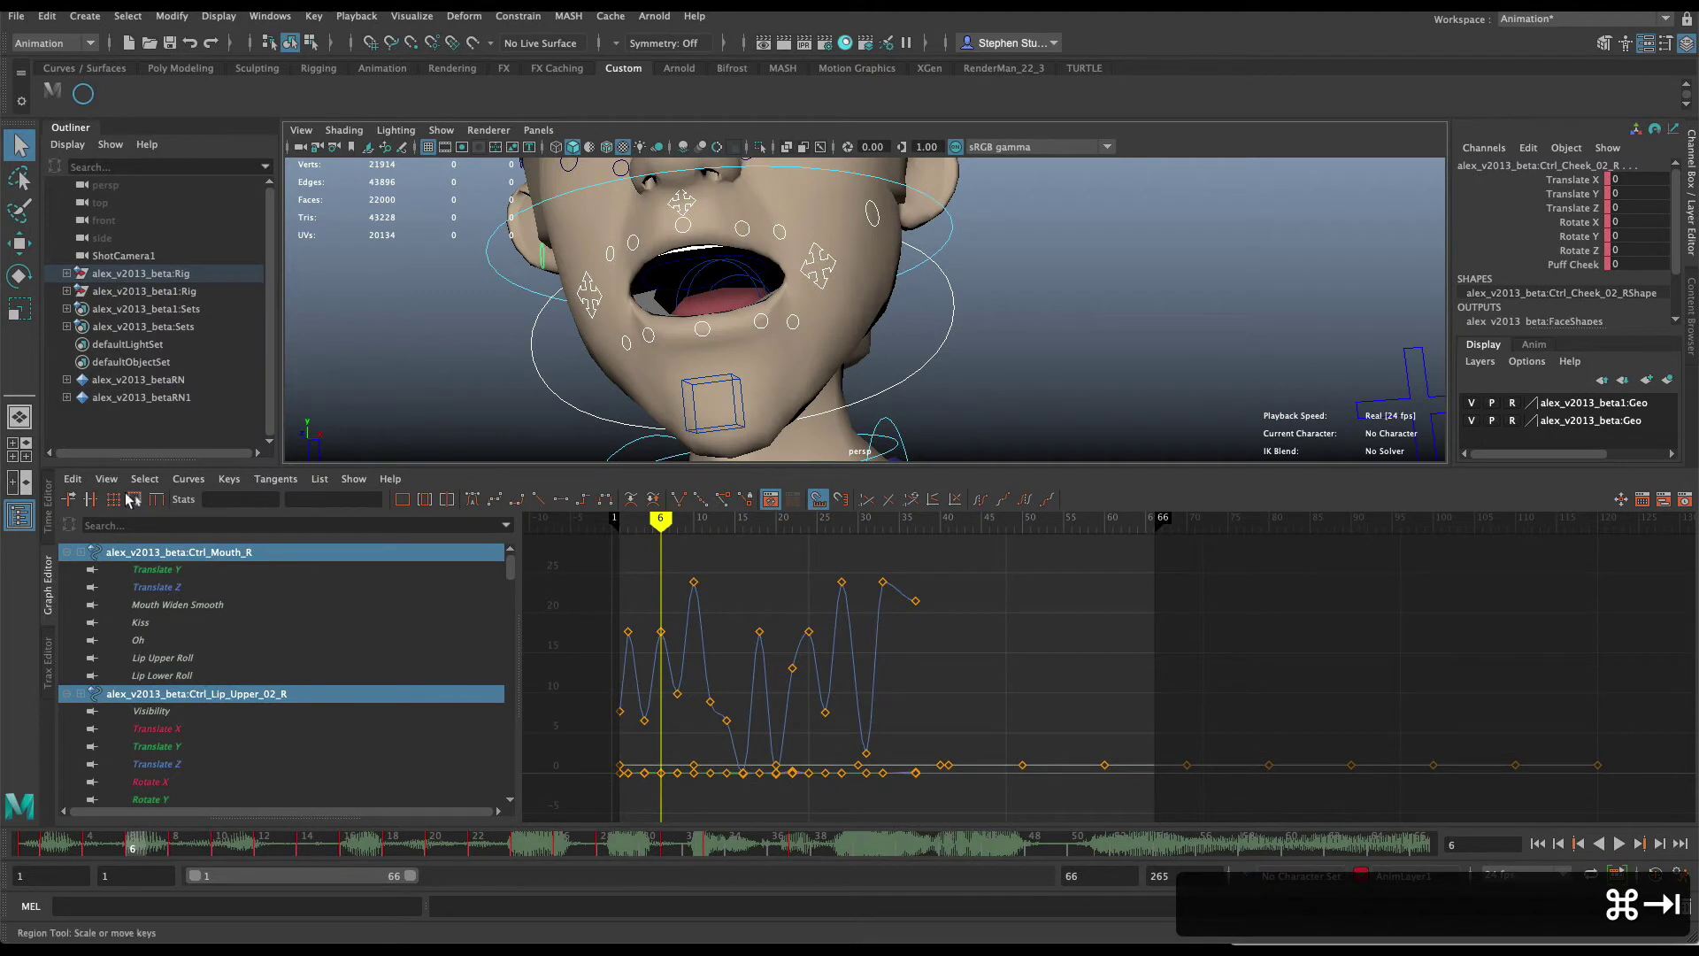
pyautogui.click(50, 846)
pyautogui.click(132, 846)
pyautogui.click(51, 847)
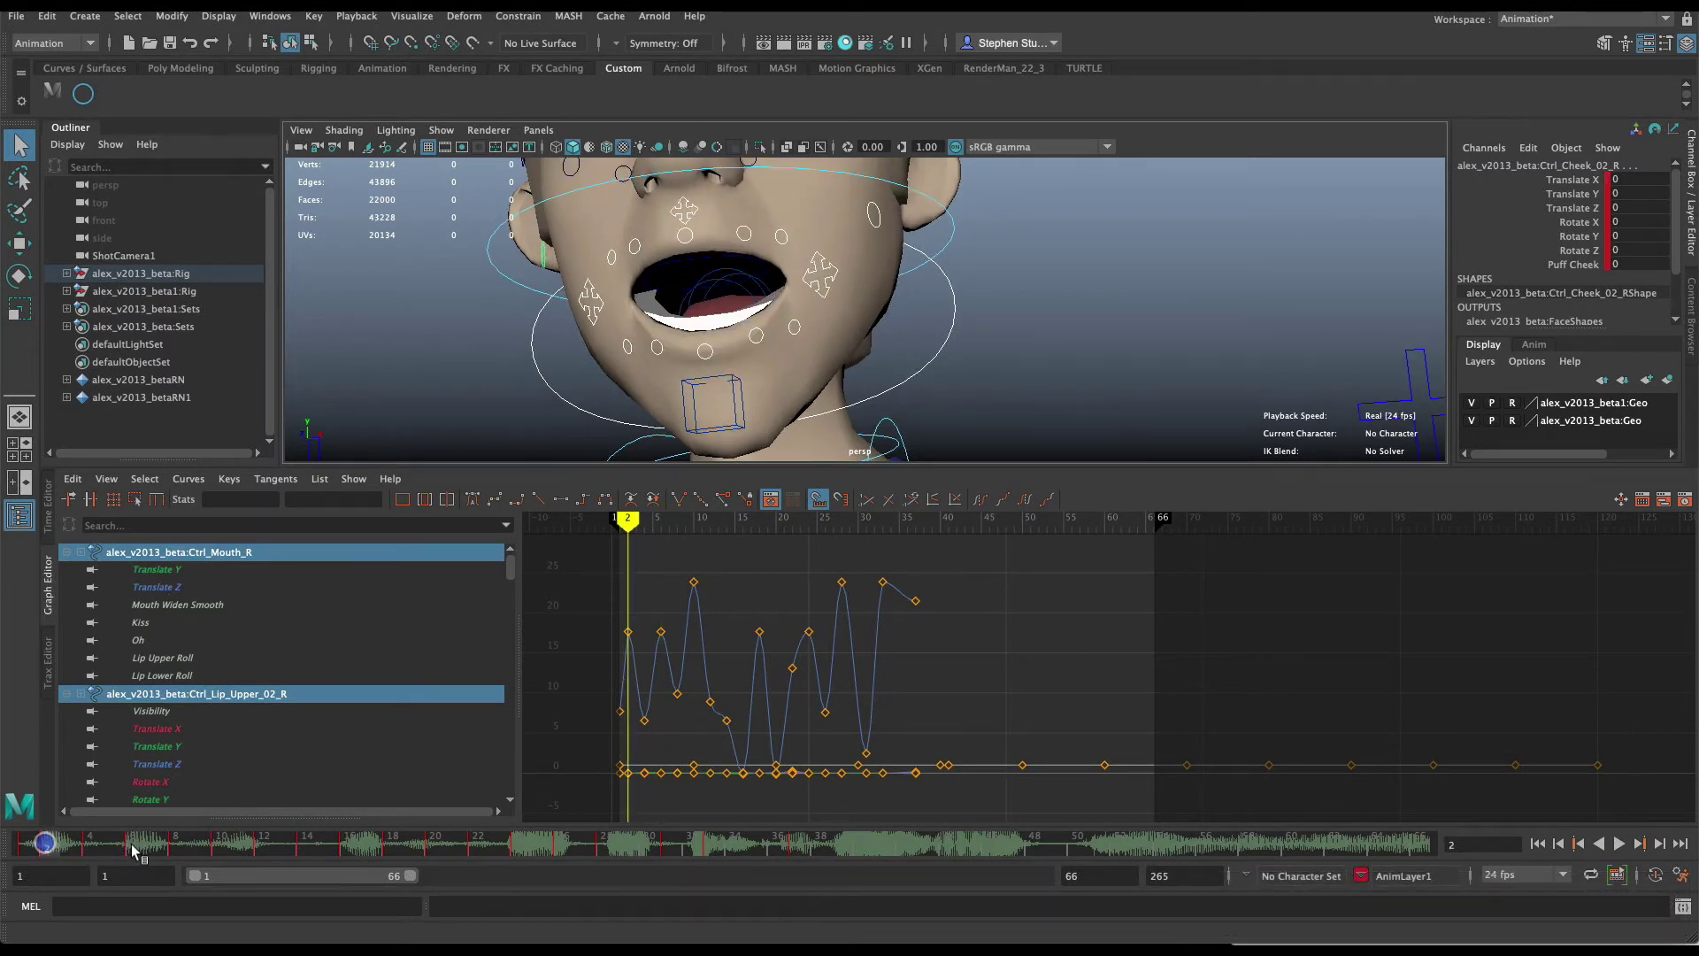
pyautogui.click(132, 846)
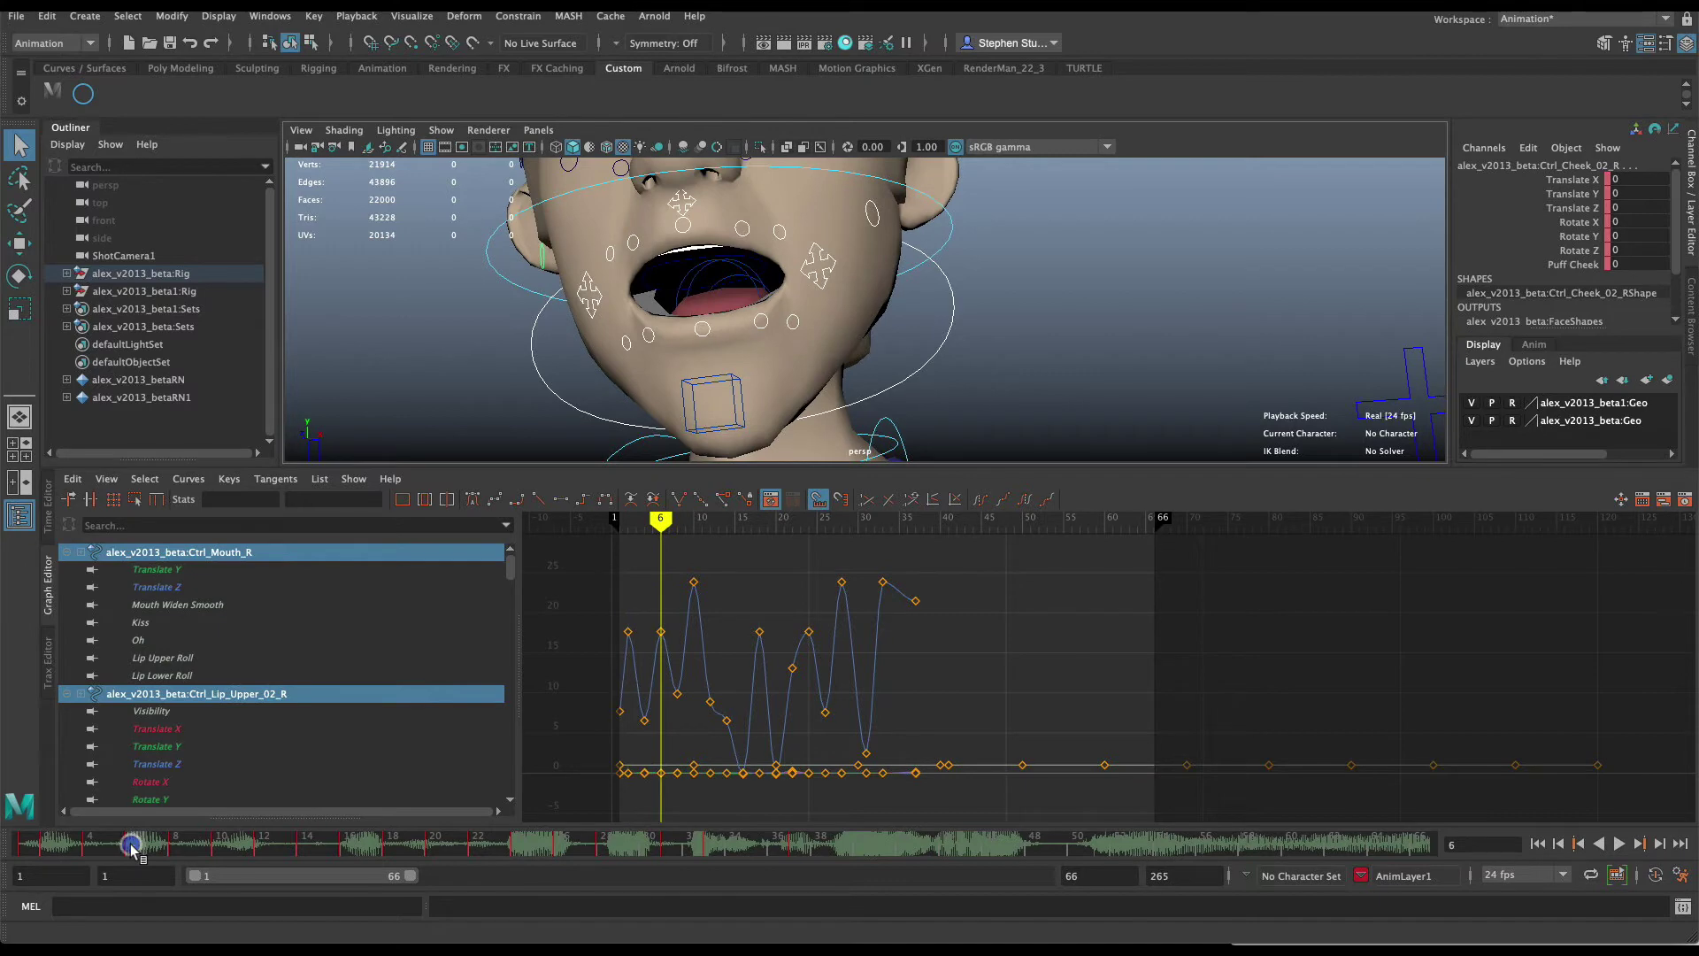
pyautogui.click(176, 846)
pyautogui.press('super+Tab')
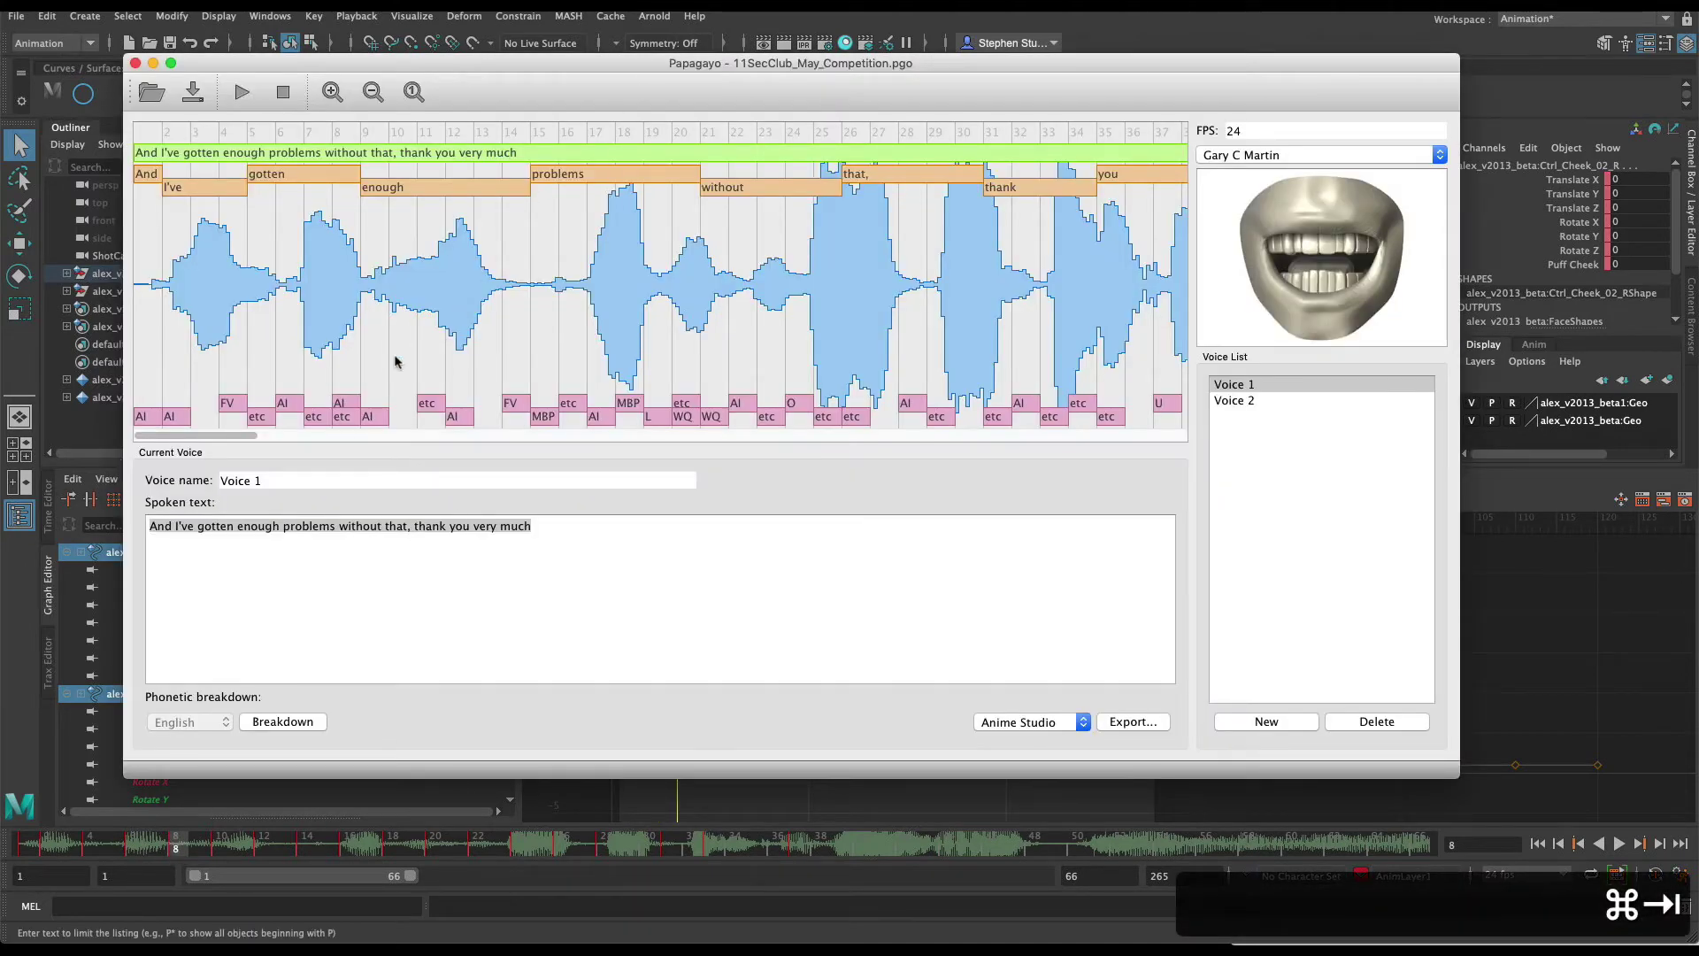
pyautogui.click(342, 135)
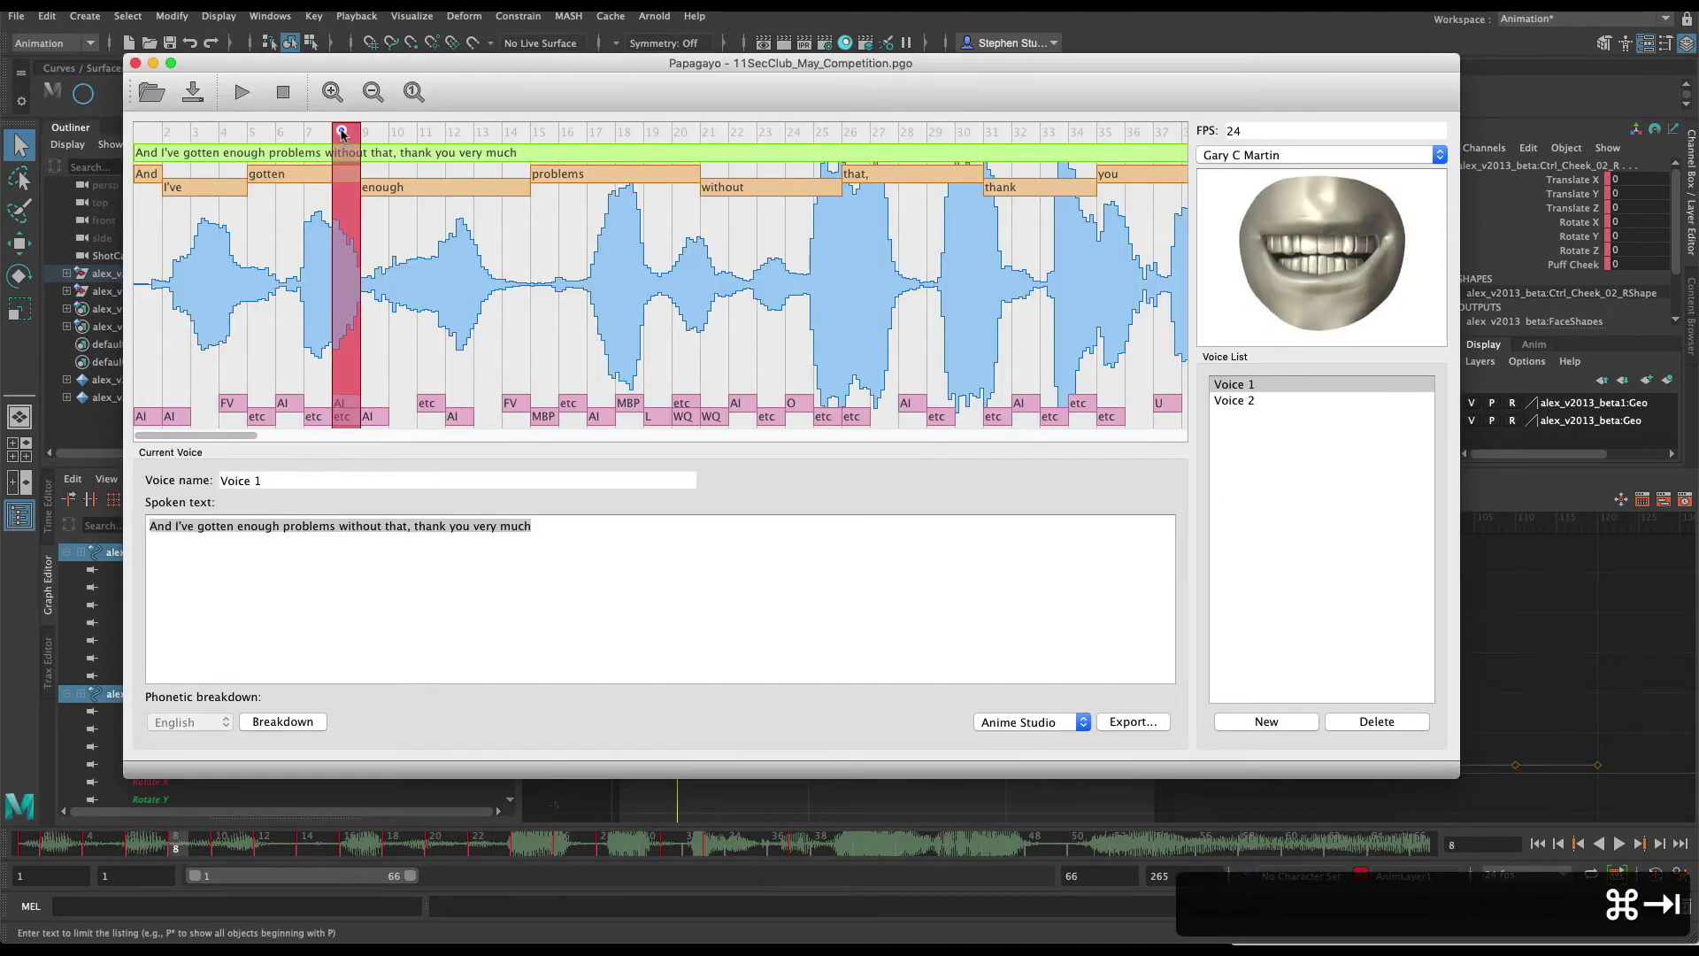
# Compare Papagayo's mouth shapes at frames 8 and 9 with the Maya character's pose at frame 8.
pyautogui.press('super+Tab')
pyautogui.press('super+Tab')
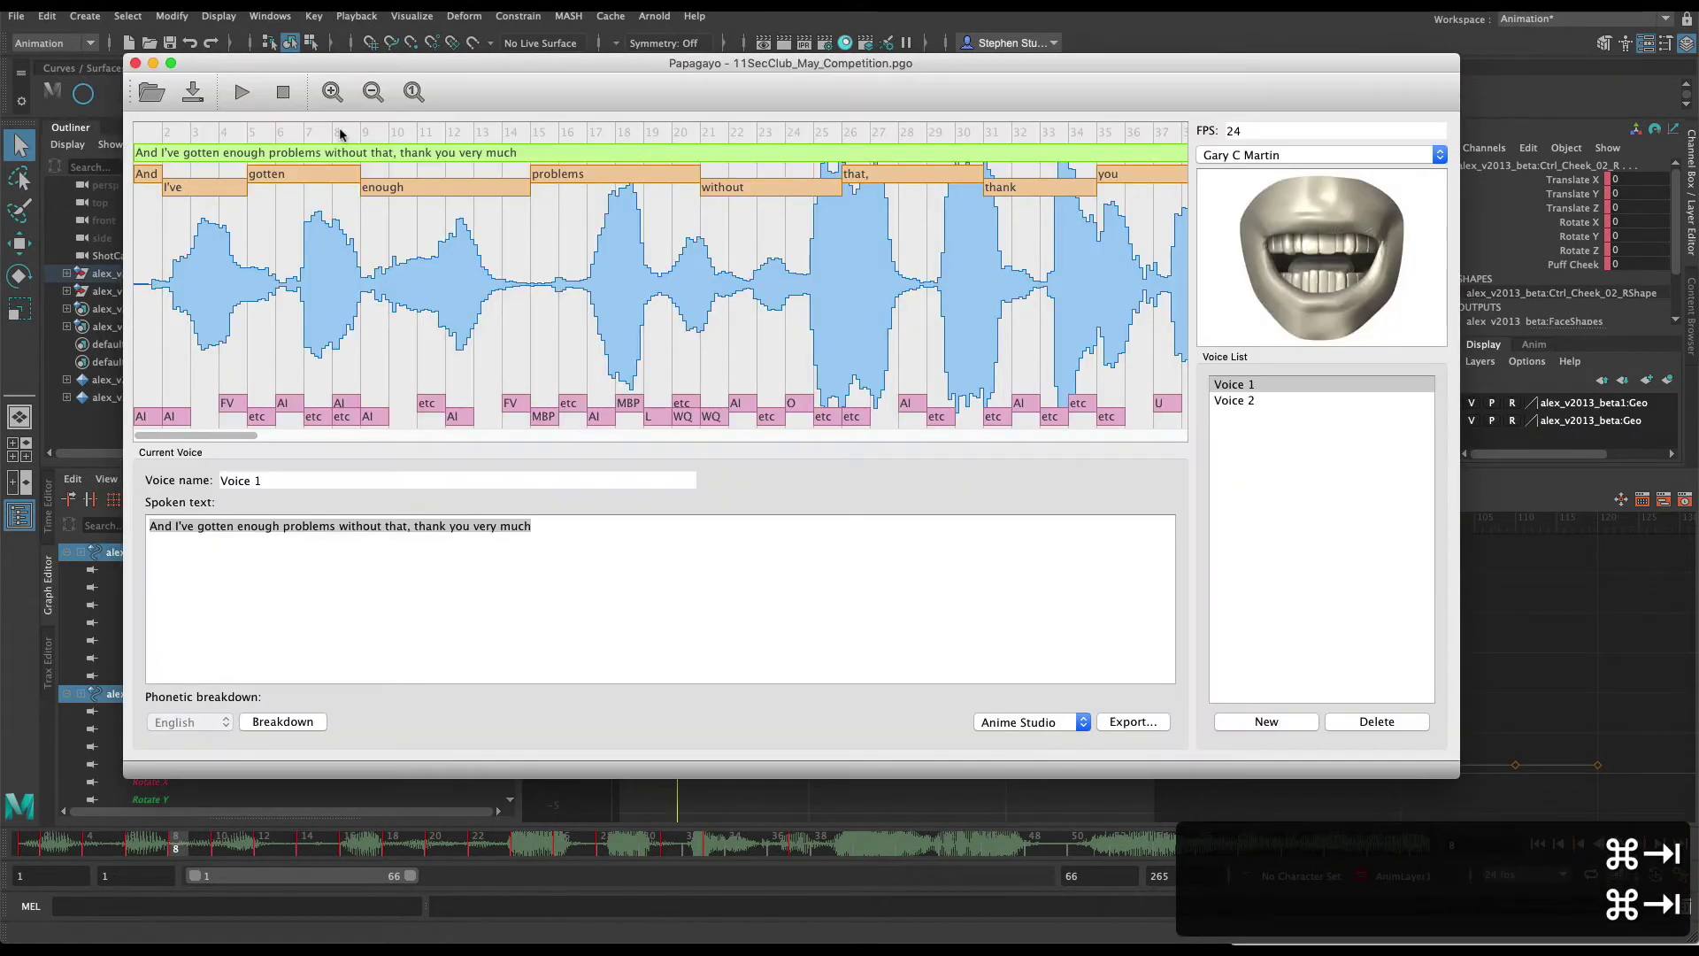
pyautogui.moveTo(372, 137)
pyautogui.mouseDown()
pyautogui.moveTo(324, 137)
pyautogui.moveTo(367, 135)
pyautogui.mouseUp()
pyautogui.press('super+Tab')
pyautogui.press('super+Tab')
pyautogui.press('super+Tab')
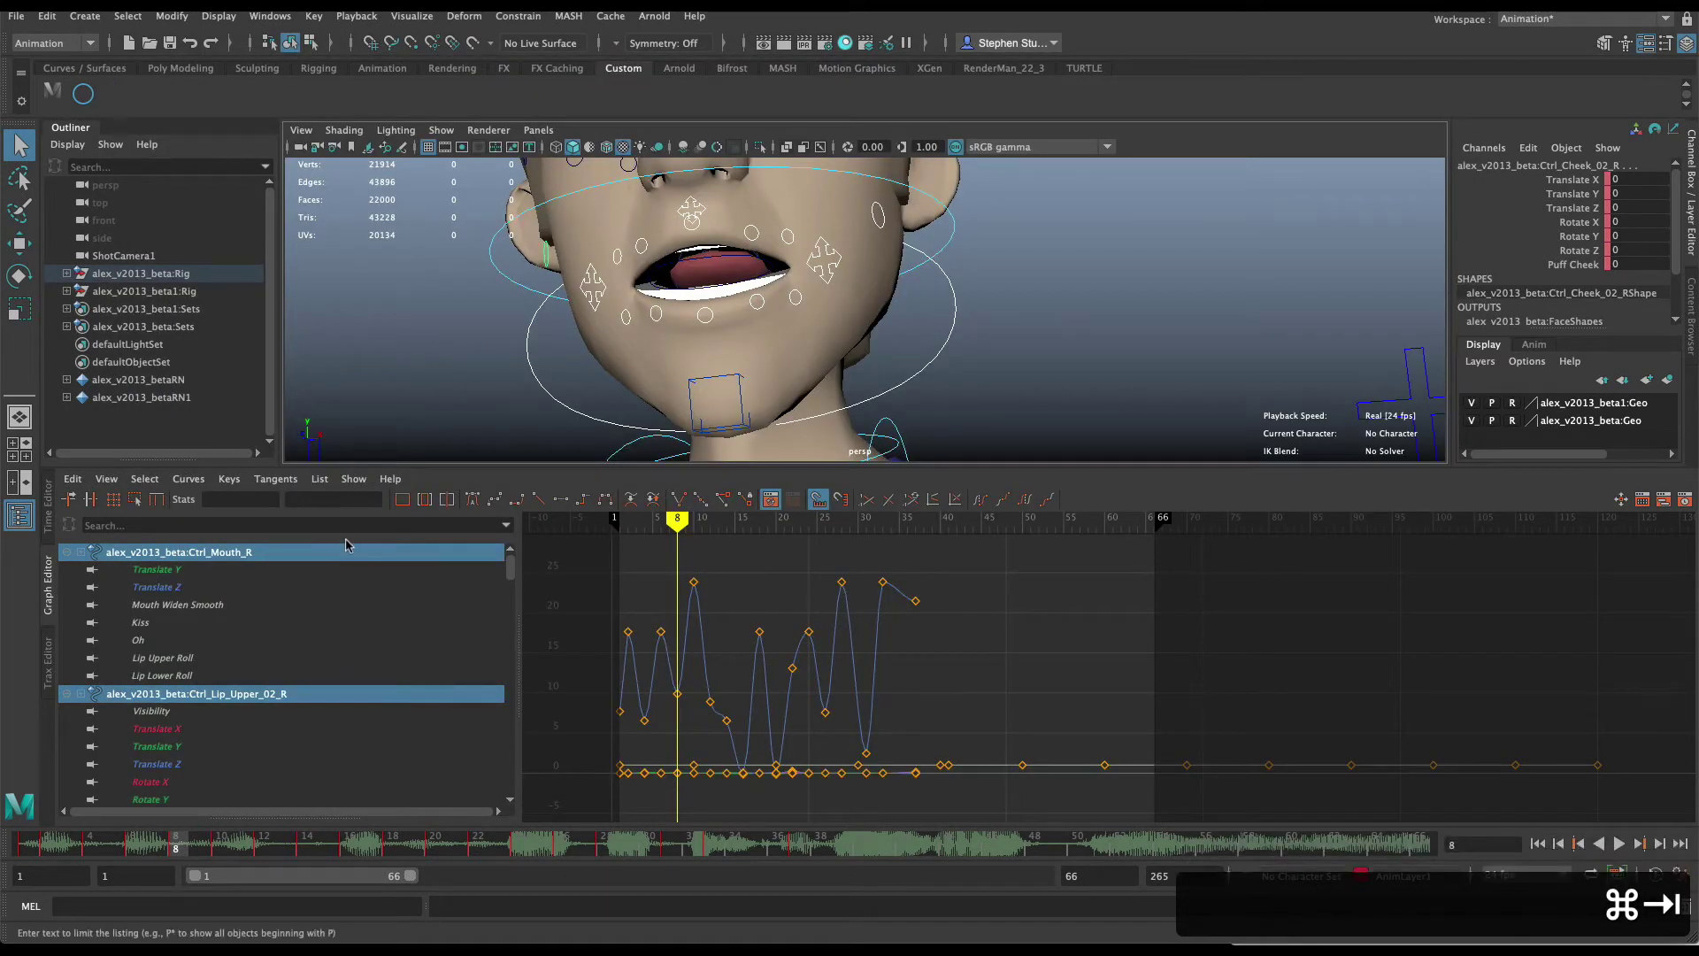
pyautogui.press('super+Tab')
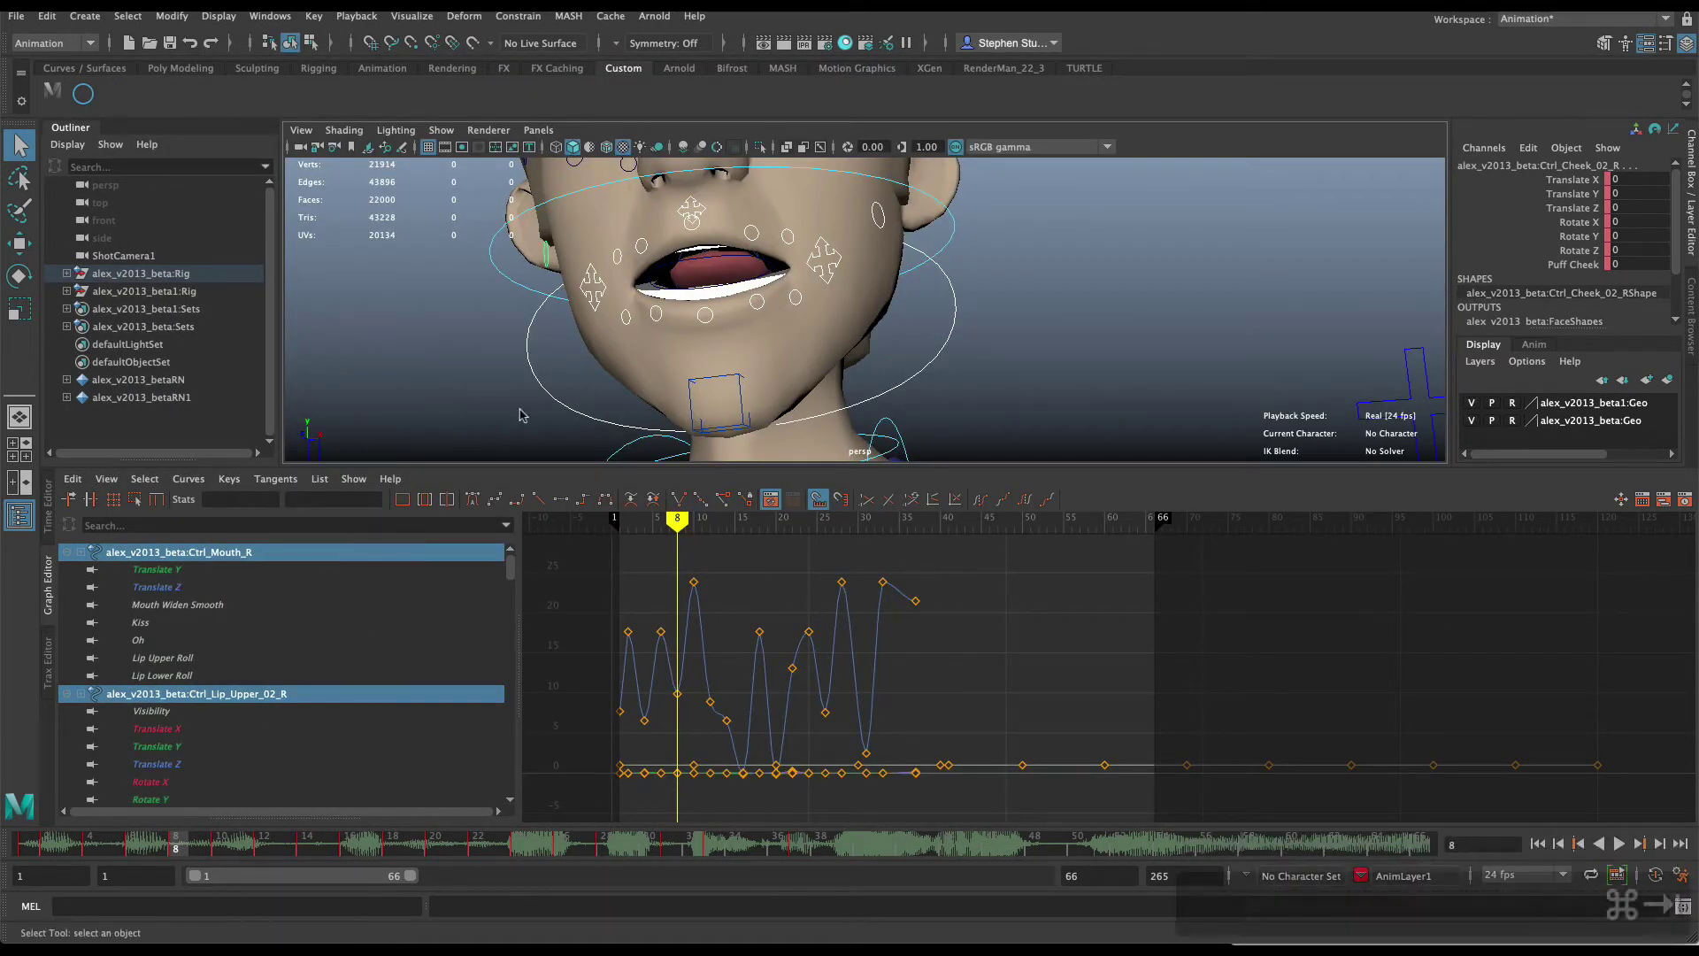
pyautogui.press('super+Tab')
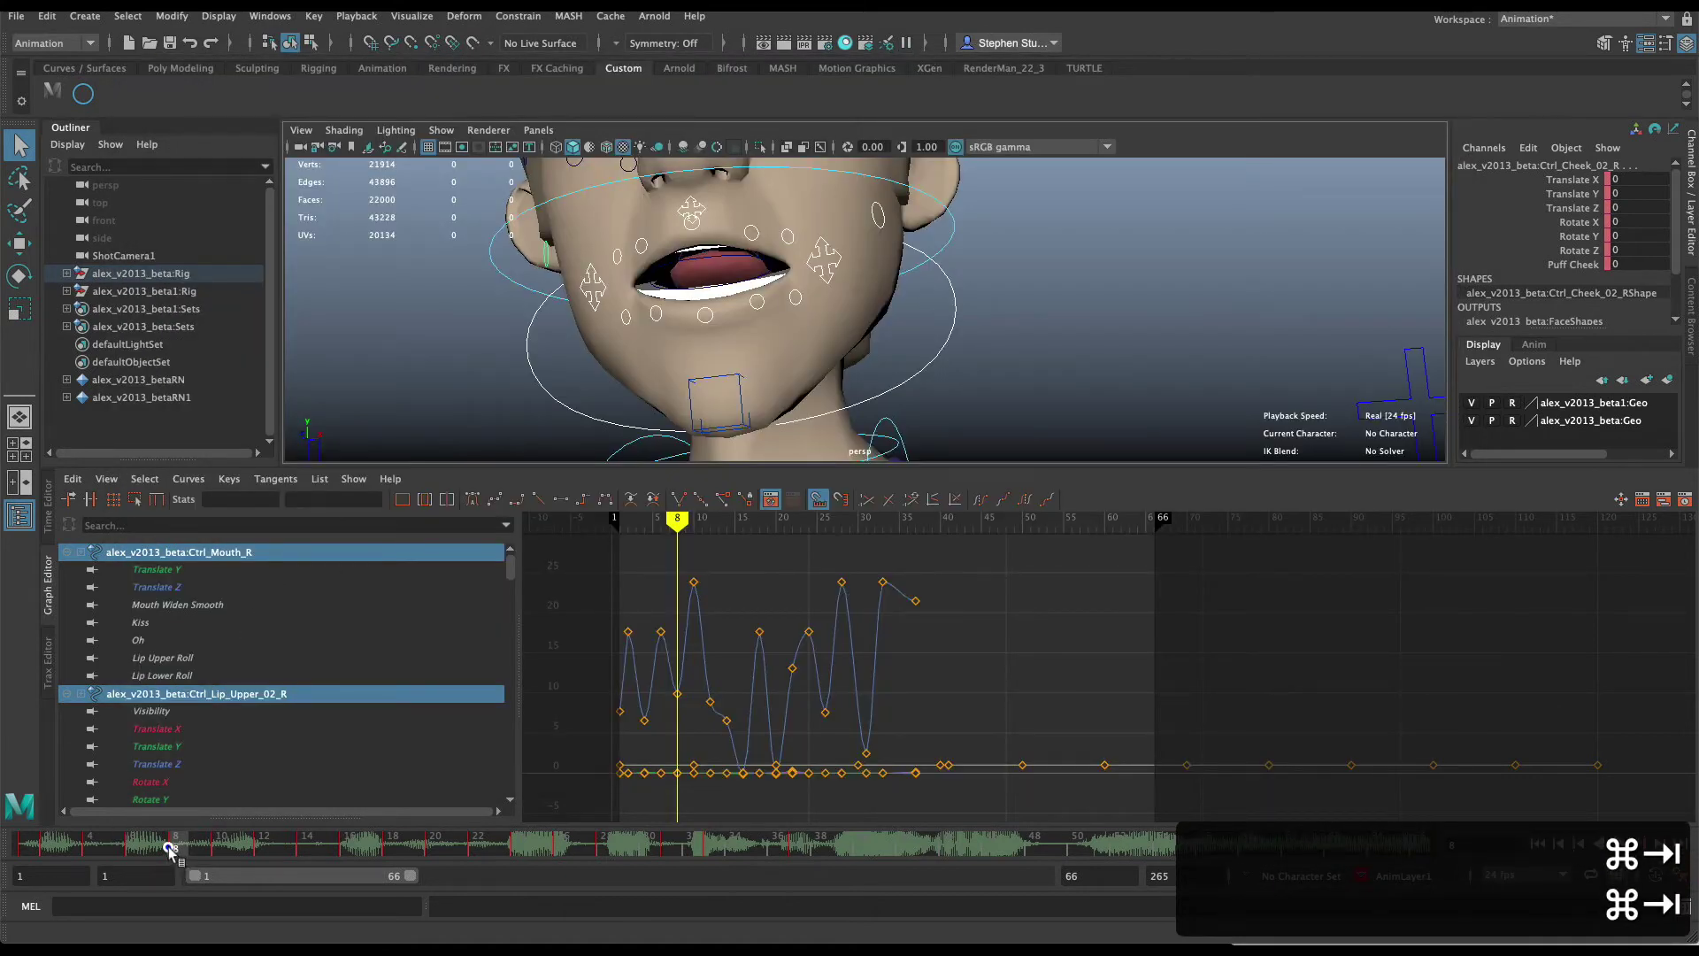
# Go to frame 10 in Maya and compare the character's mouth pose with Papagayo's mouth shape.
pyautogui.moveTo(167, 850); pyautogui.dragTo(221, 845)
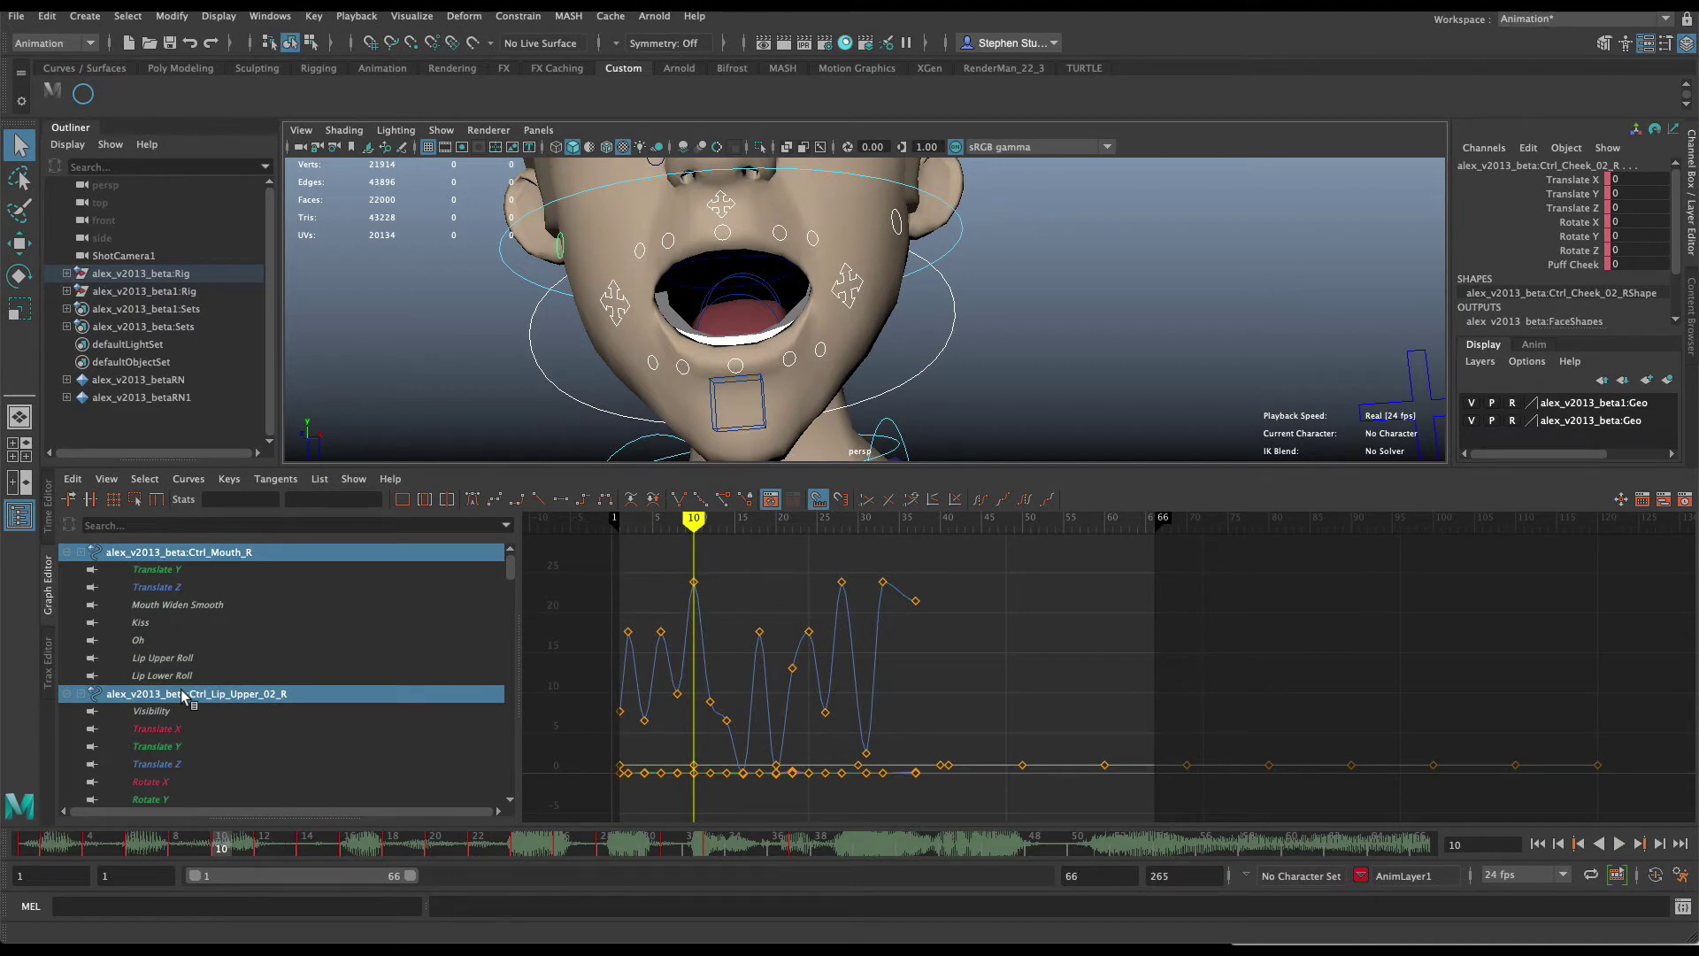
pyautogui.press('super+Tab')
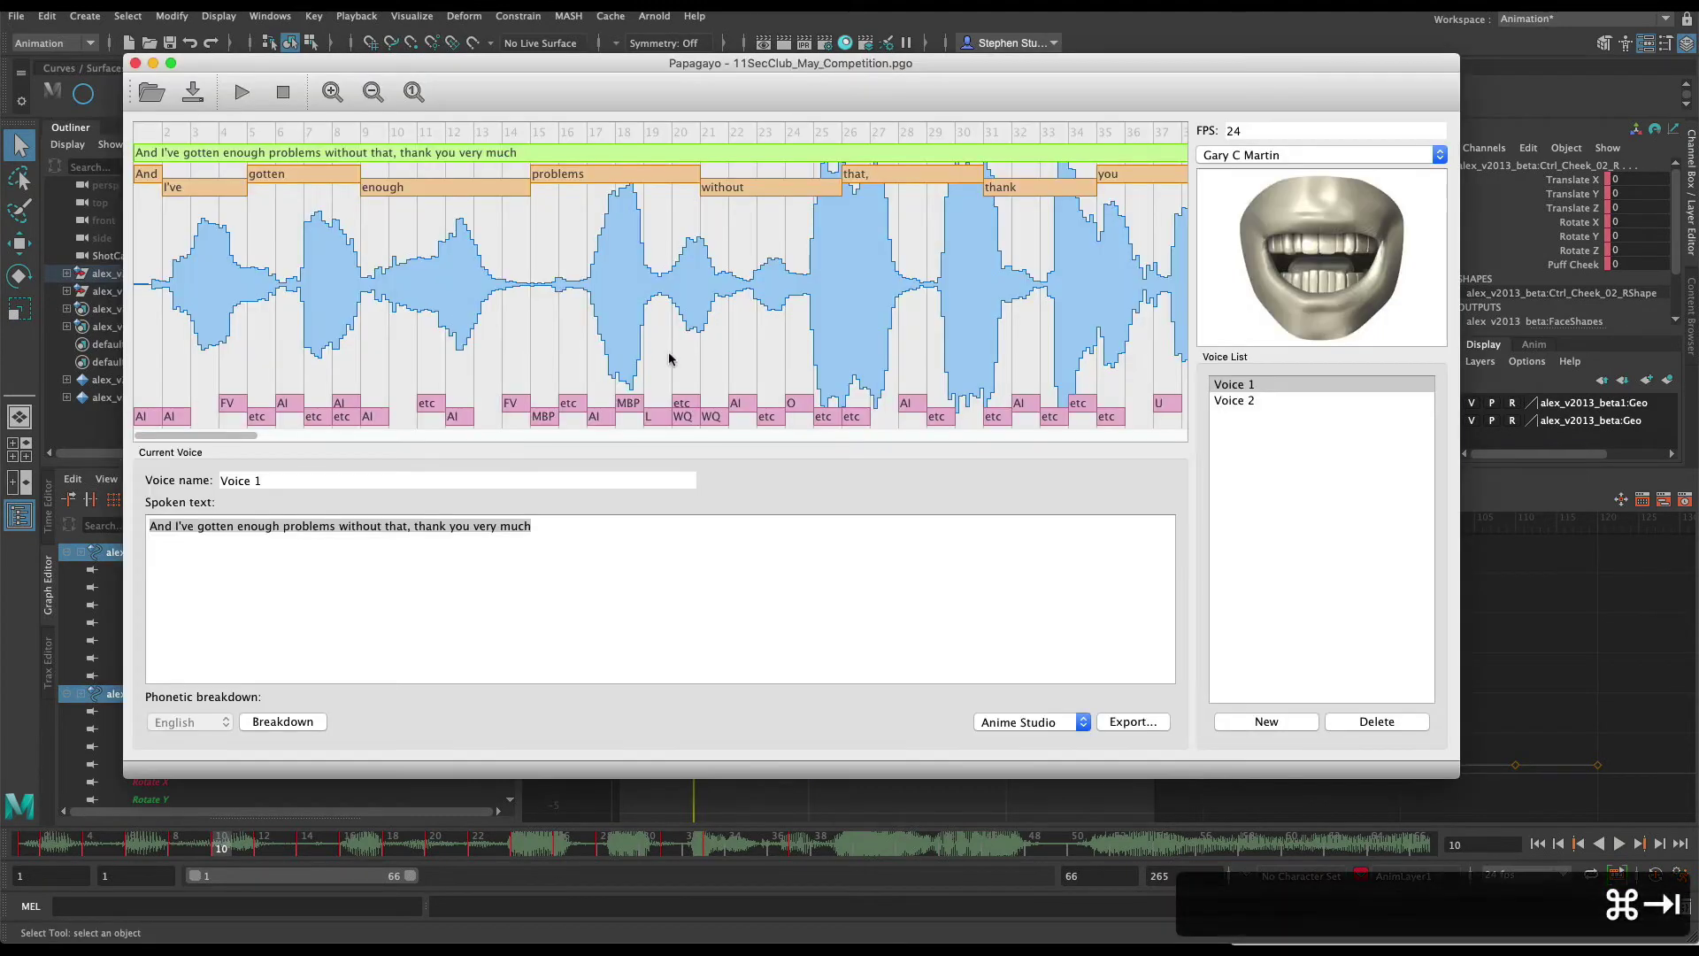
pyautogui.press('super+Tab')
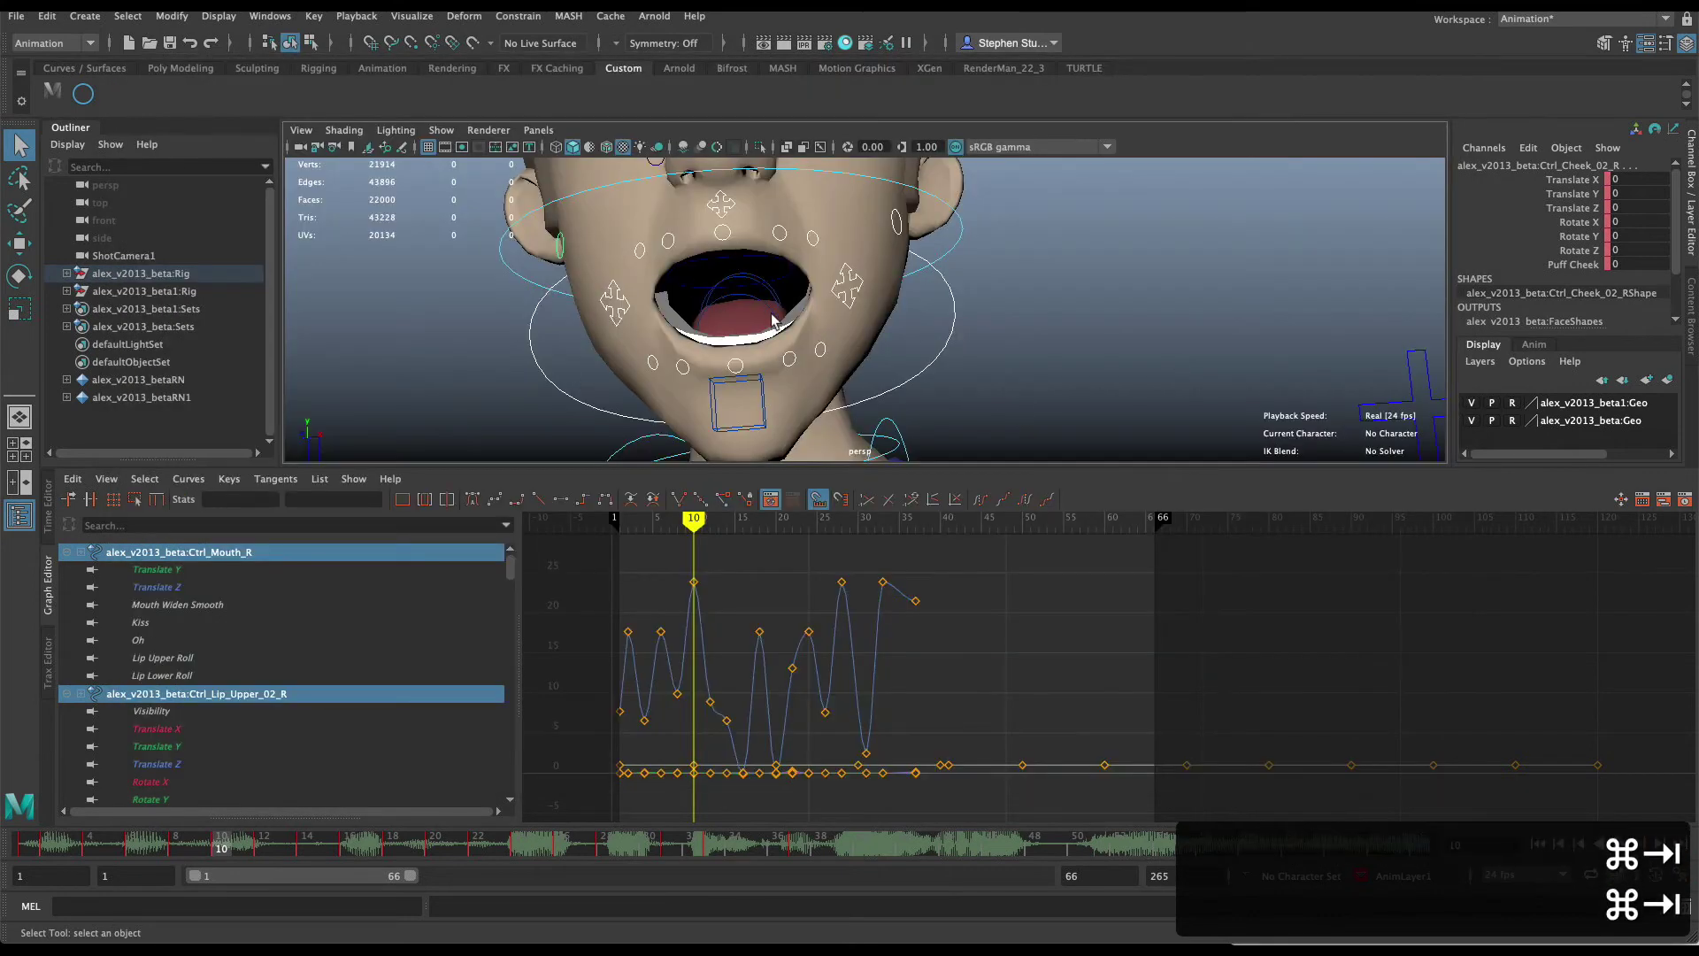
pyautogui.press('super+Tab')
pyautogui.press('super+Tab')
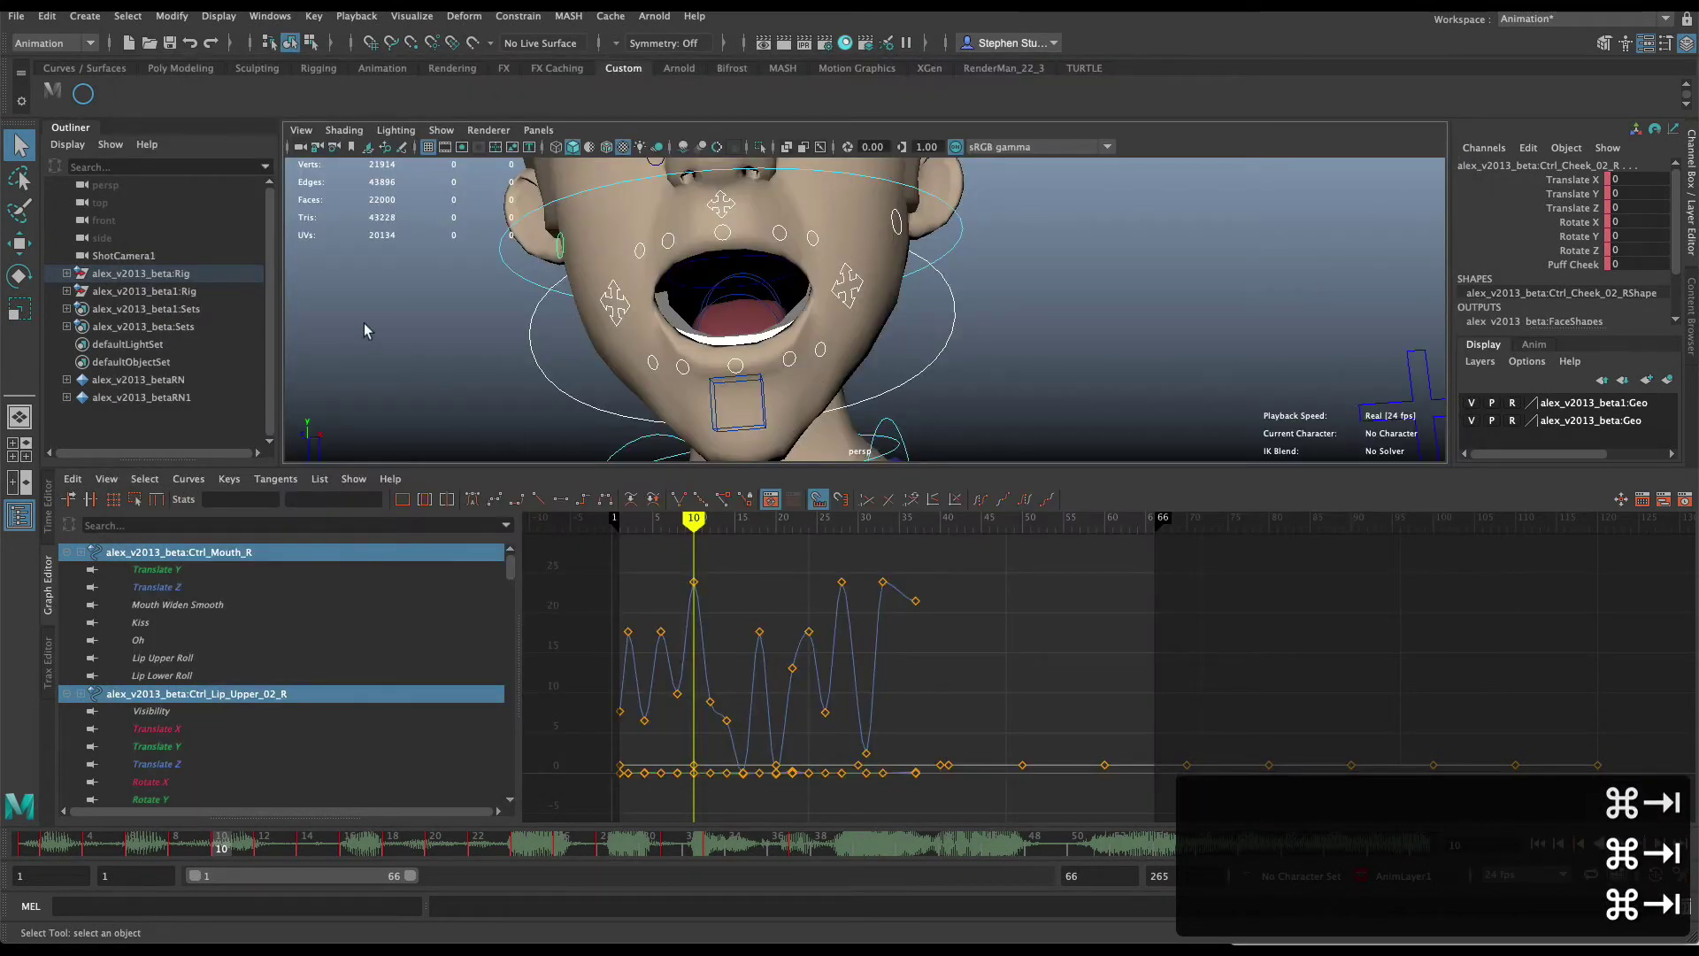
# Import GaryMartinFaceShapes.ma into the Maya scene and dismiss the mental ray notice.
pyautogui.click(16, 18)
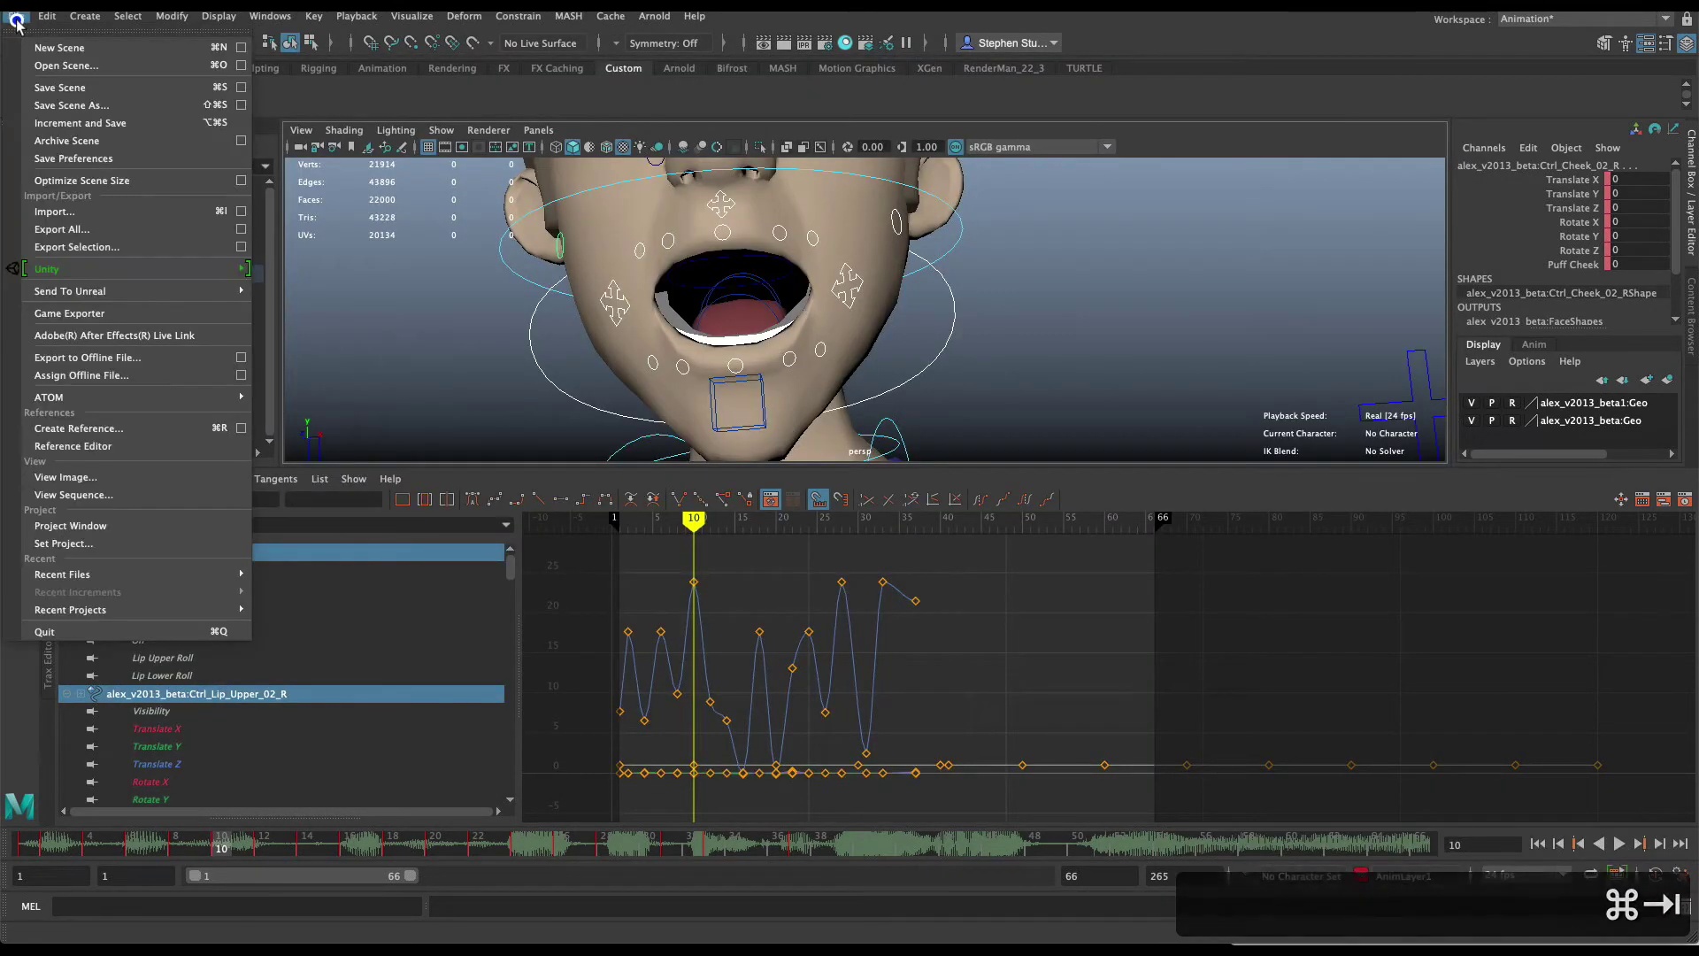
pyautogui.click(15, 18)
pyautogui.click(16, 18)
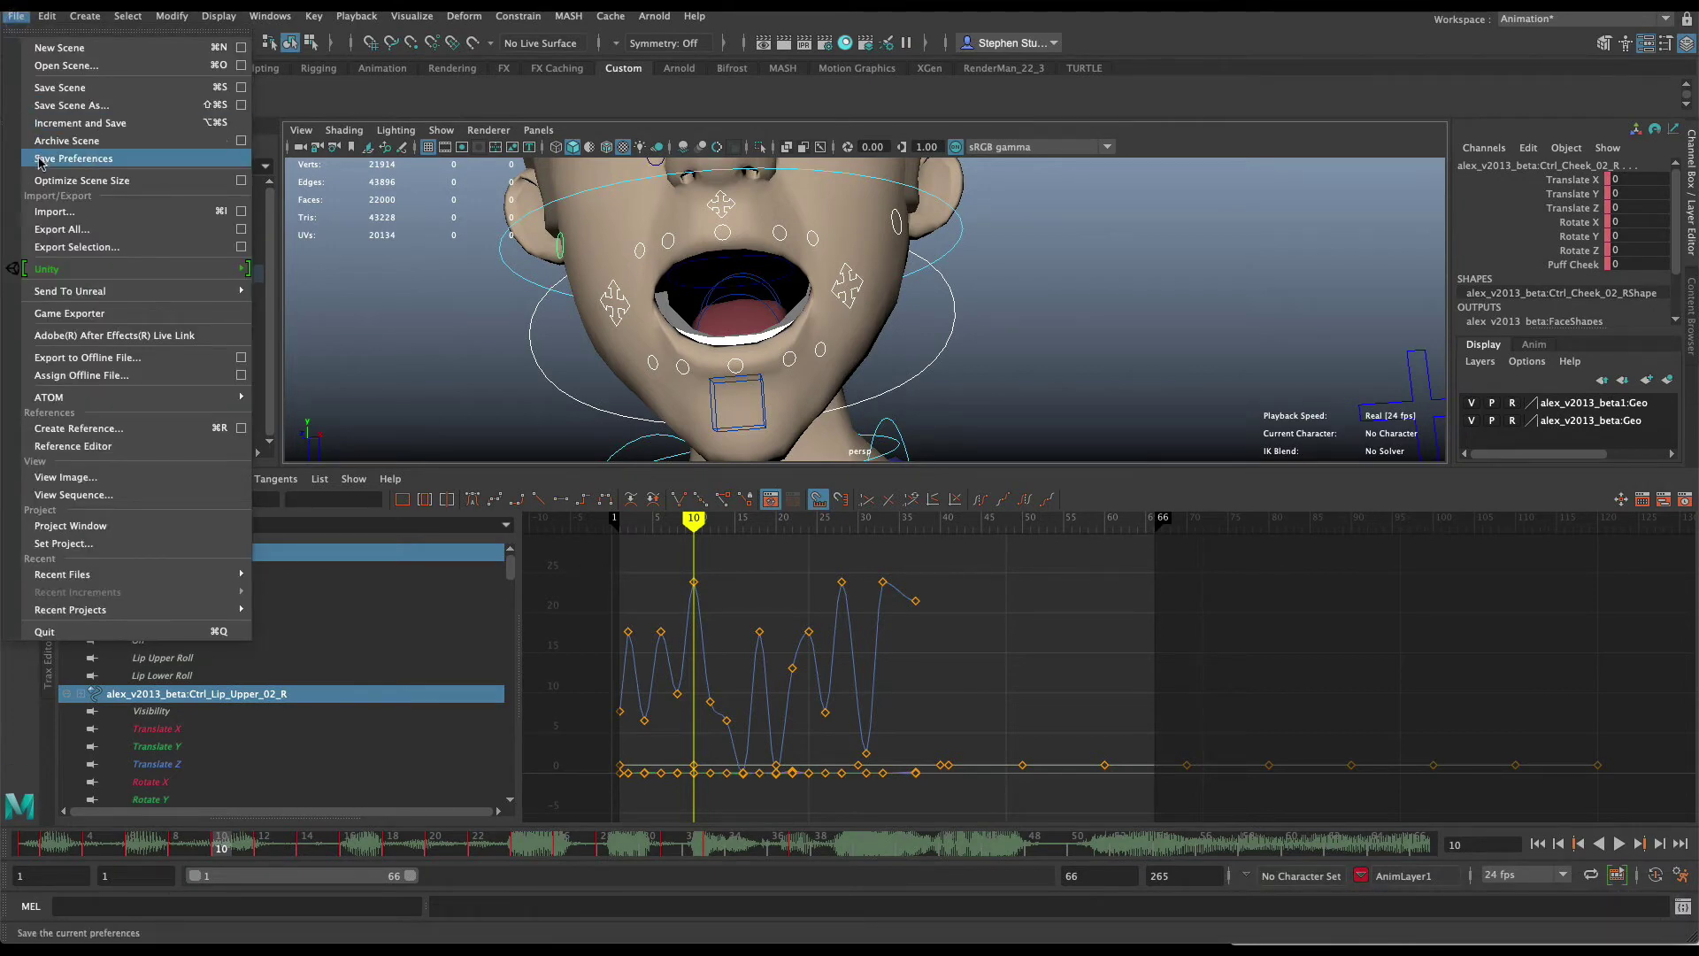
pyautogui.click(49, 214)
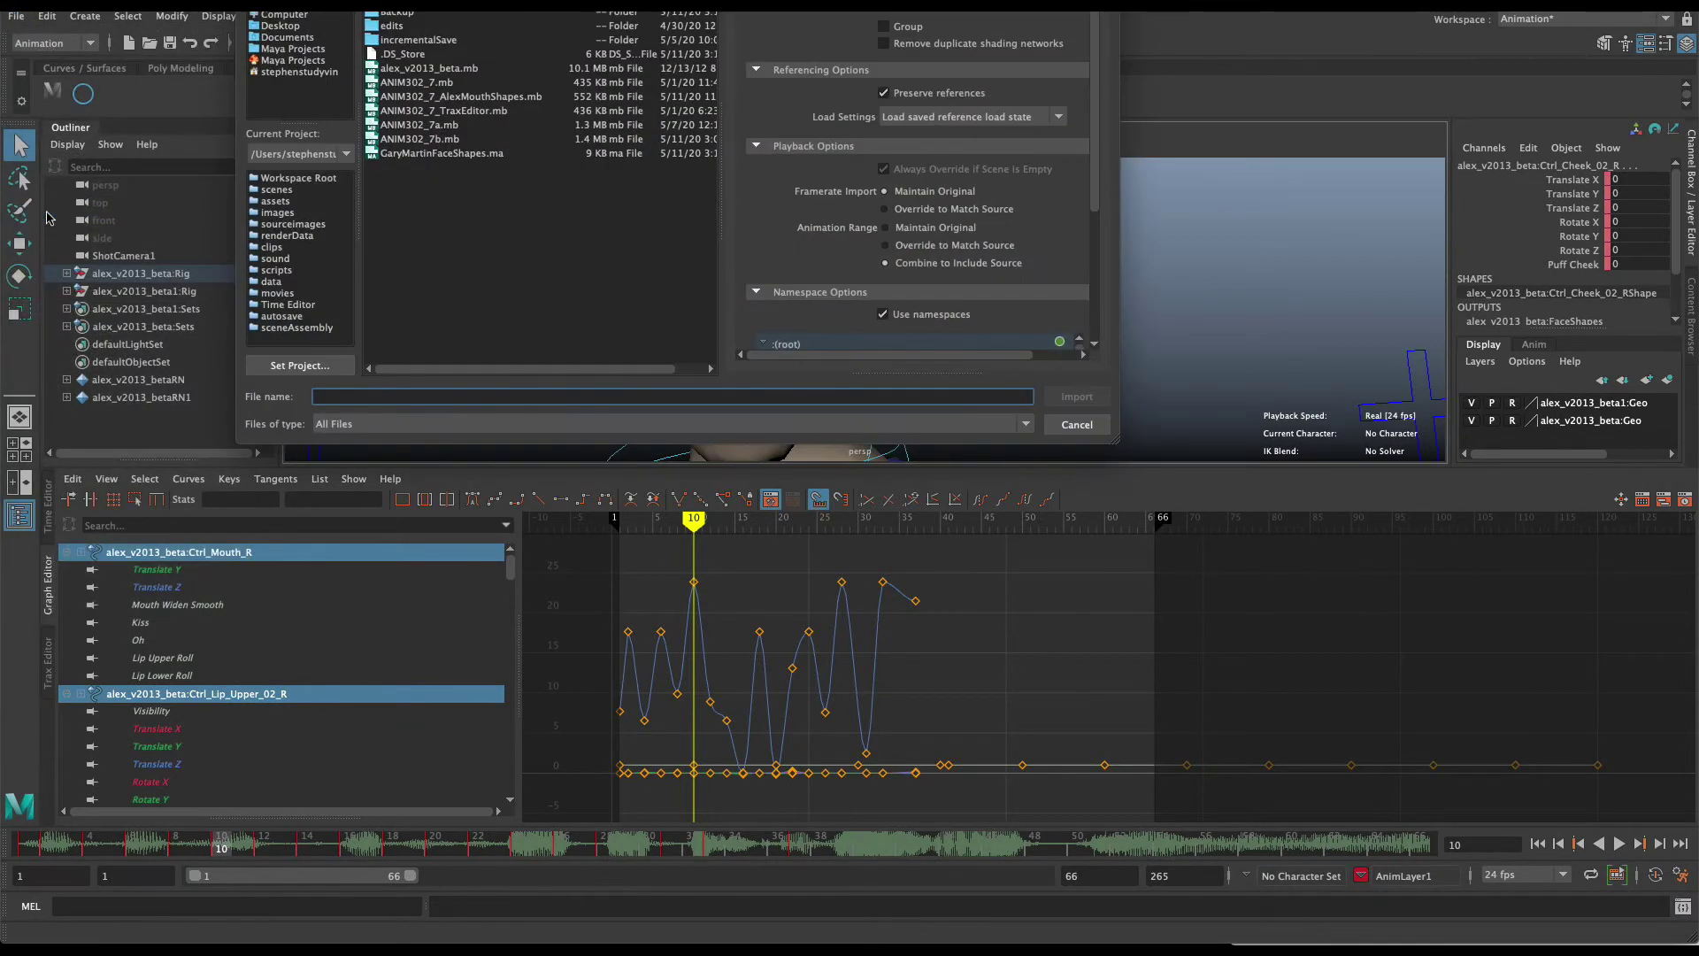
pyautogui.click(402, 155)
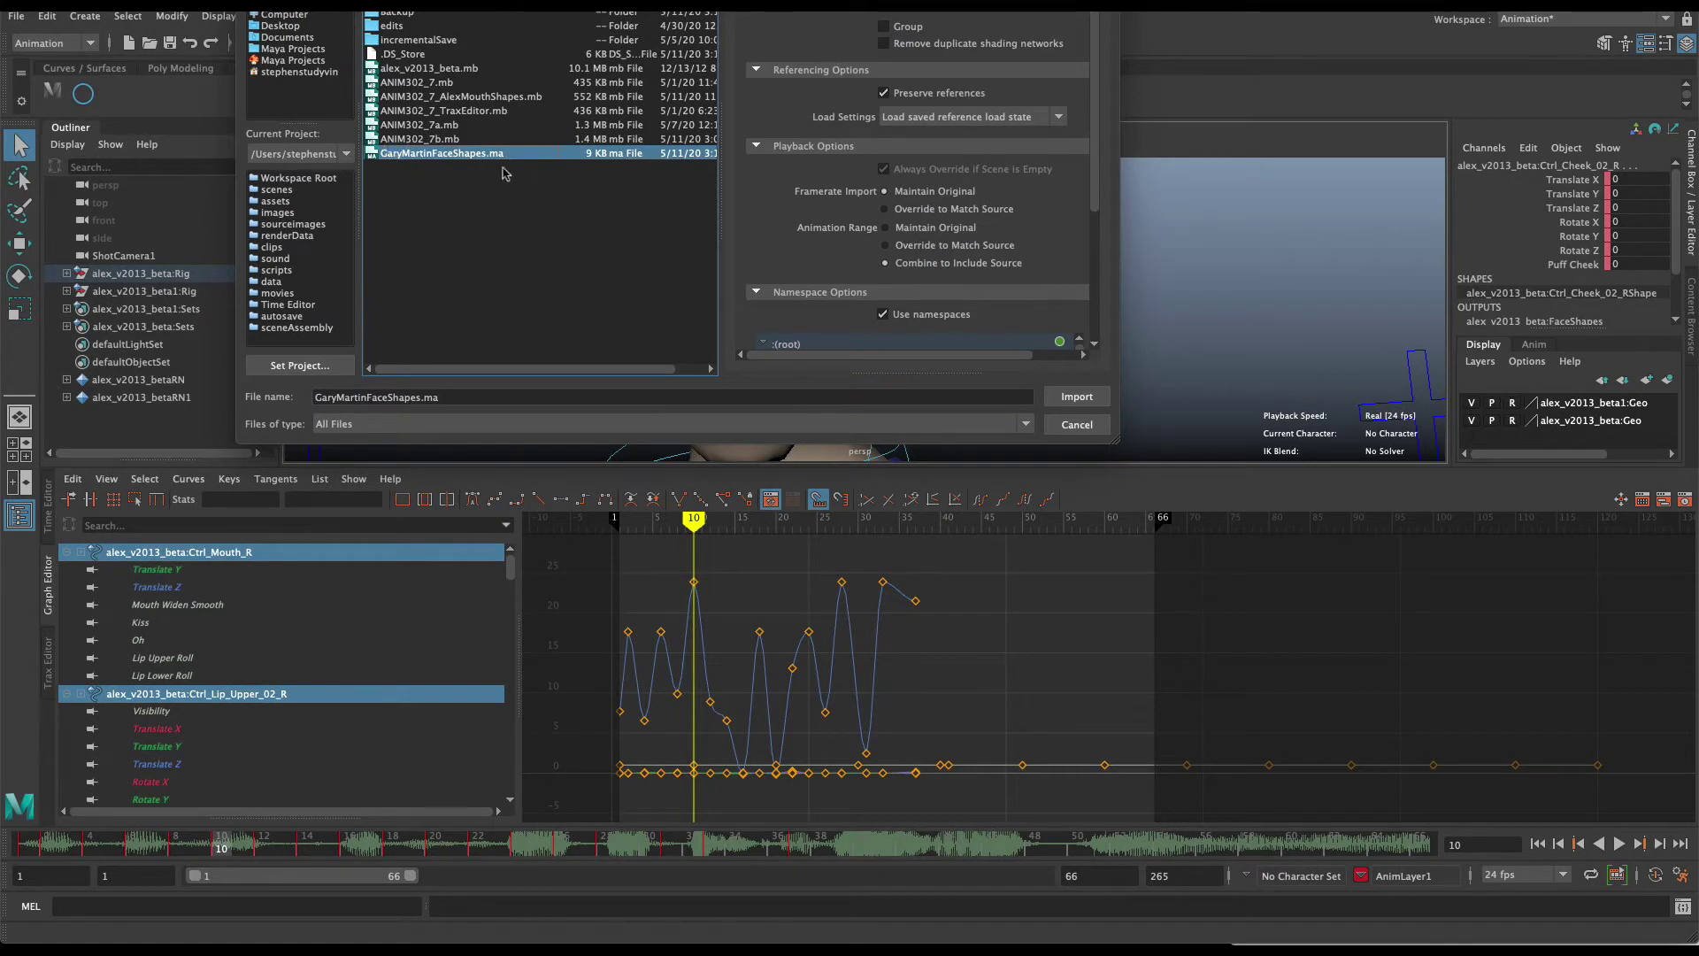
pyautogui.click(1107, 406)
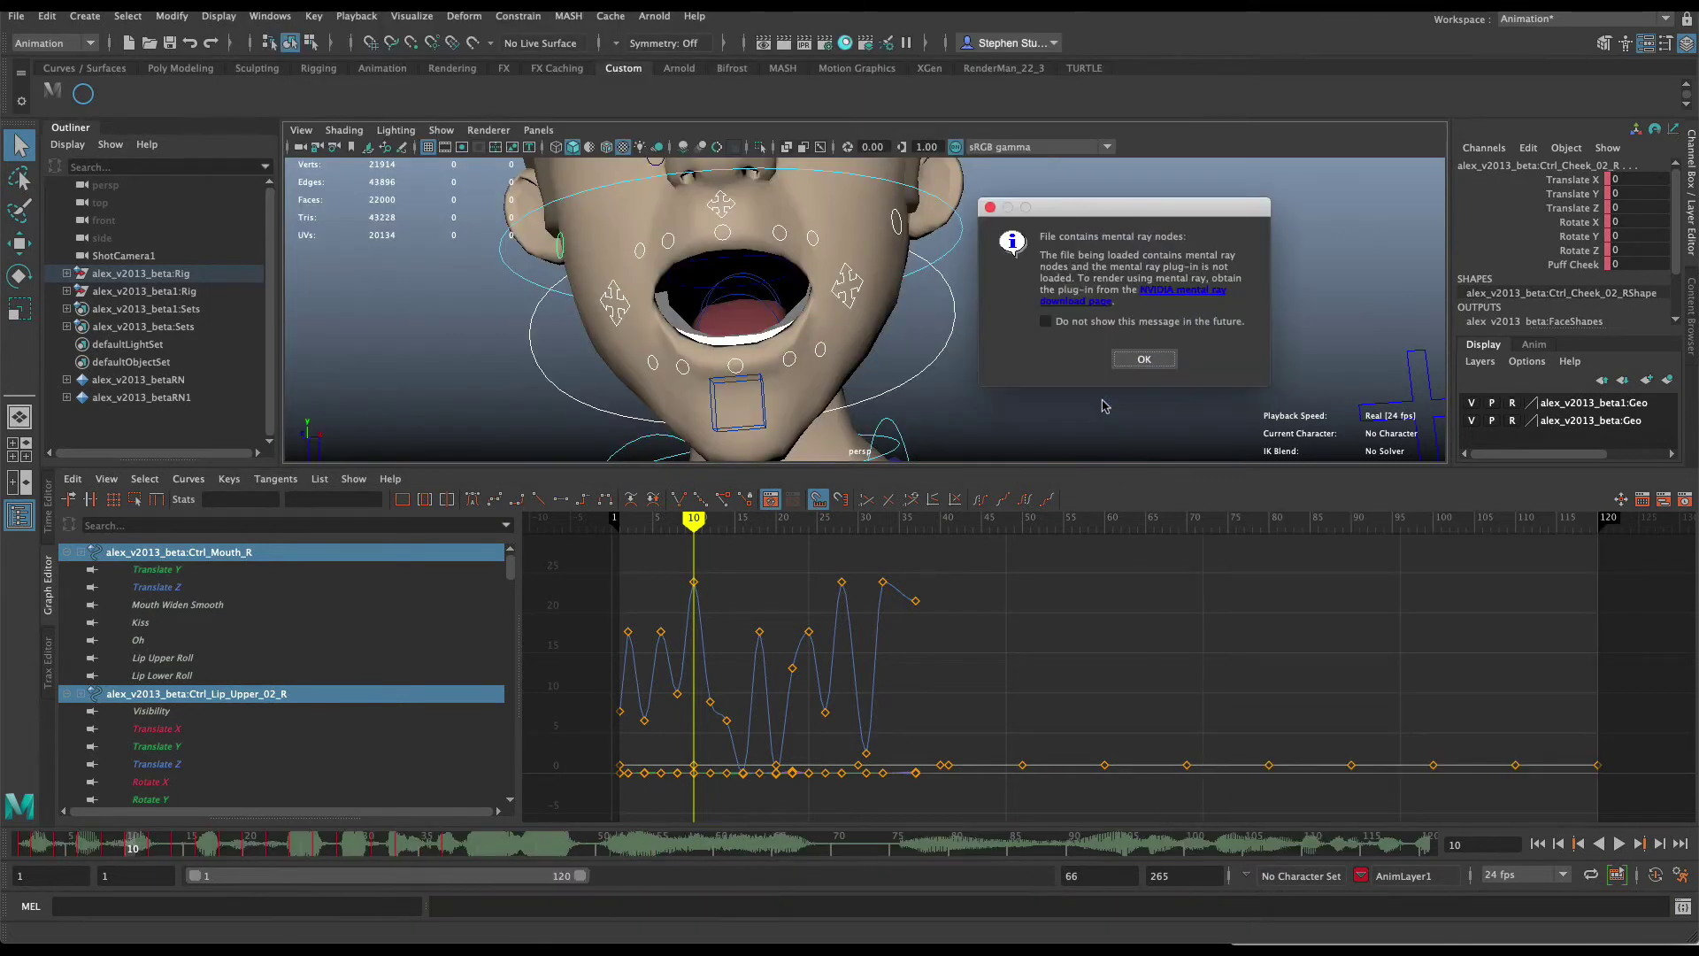
pyautogui.click(1130, 359)
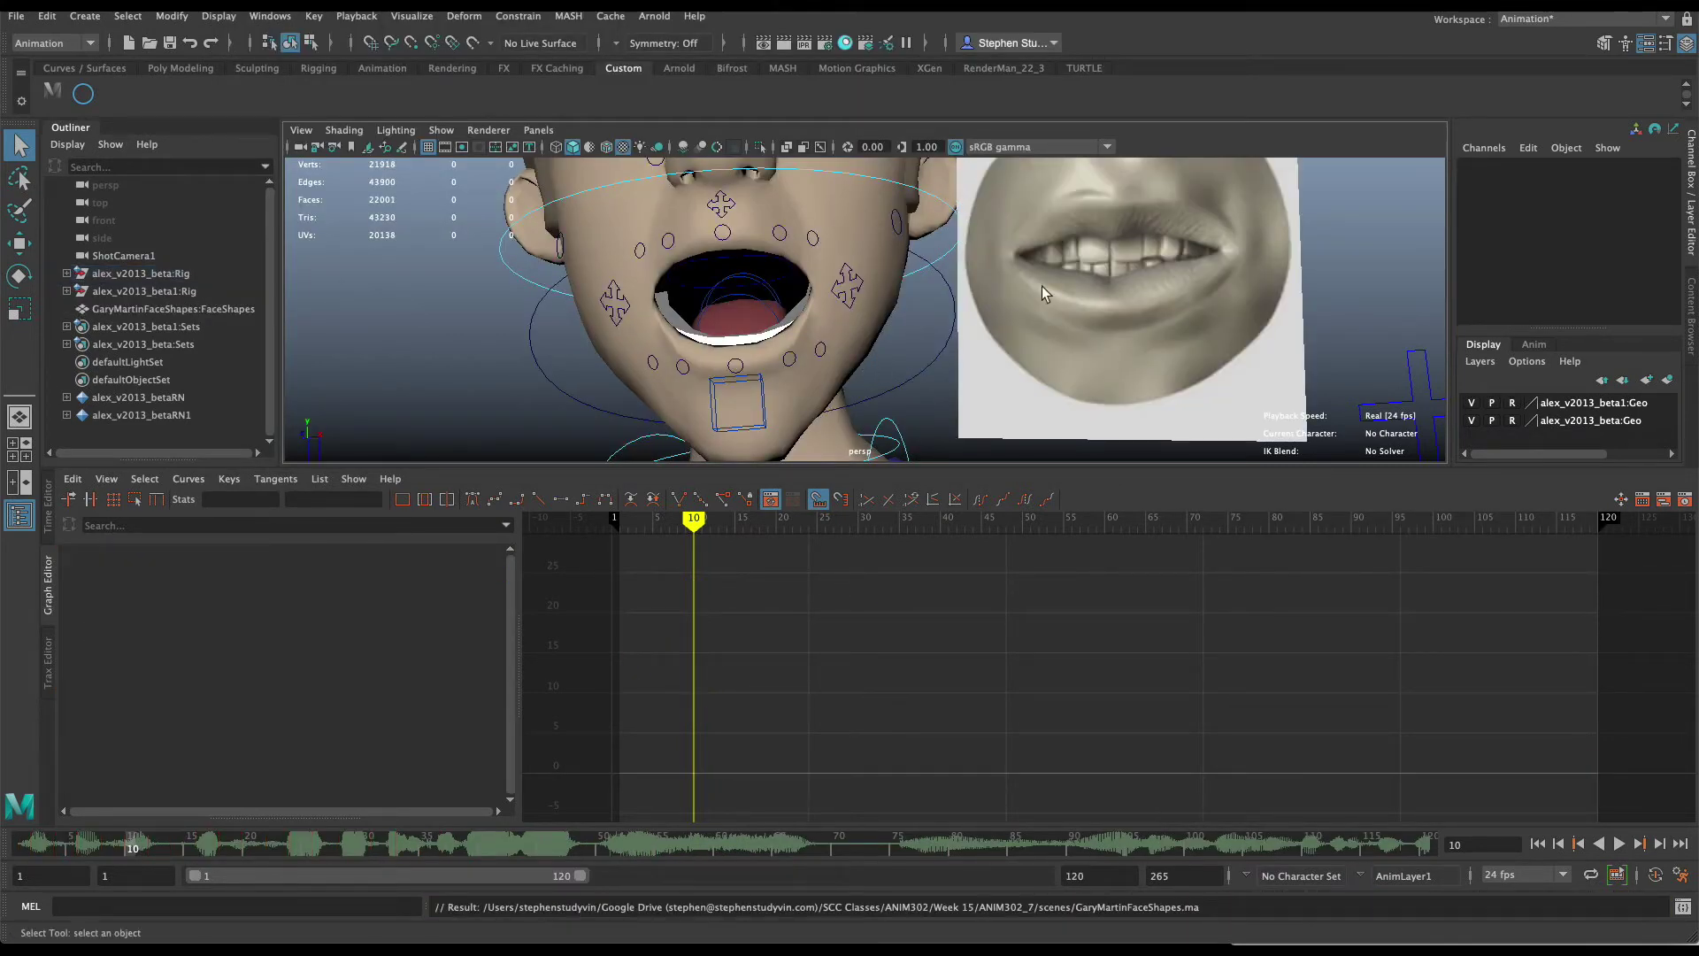
# Reselect the character's facial controls and shorten the playback range so it ends at frame 62.
pyautogui.click(1044, 288)
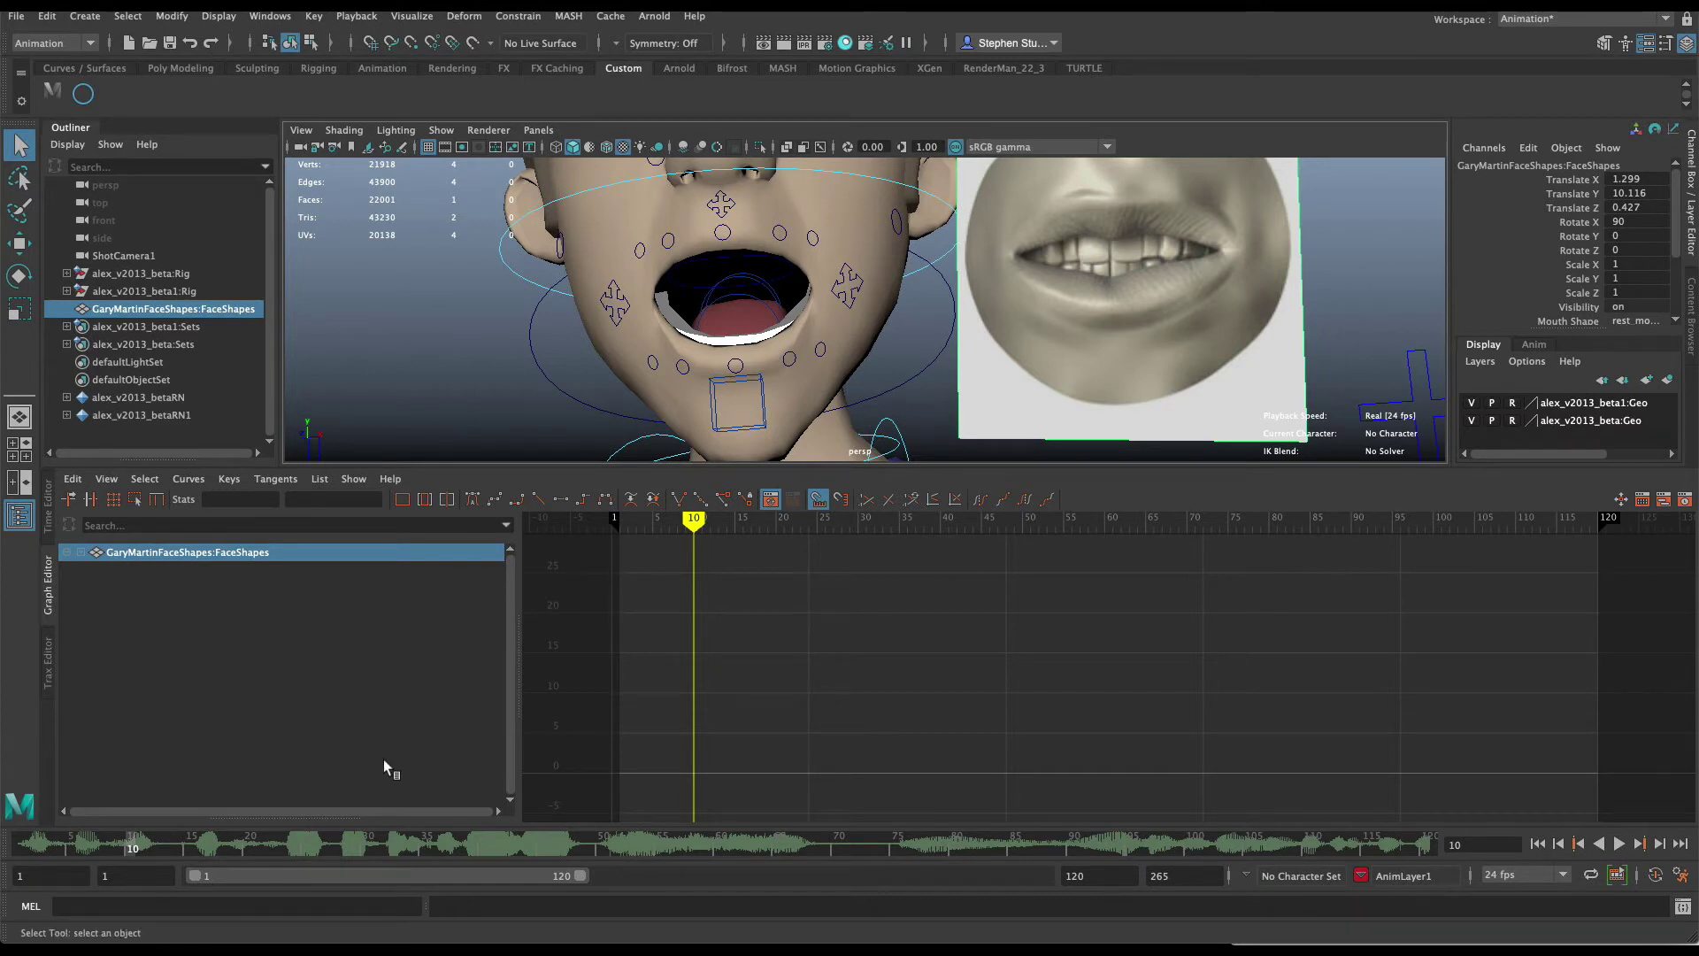
pyautogui.click(88, 97)
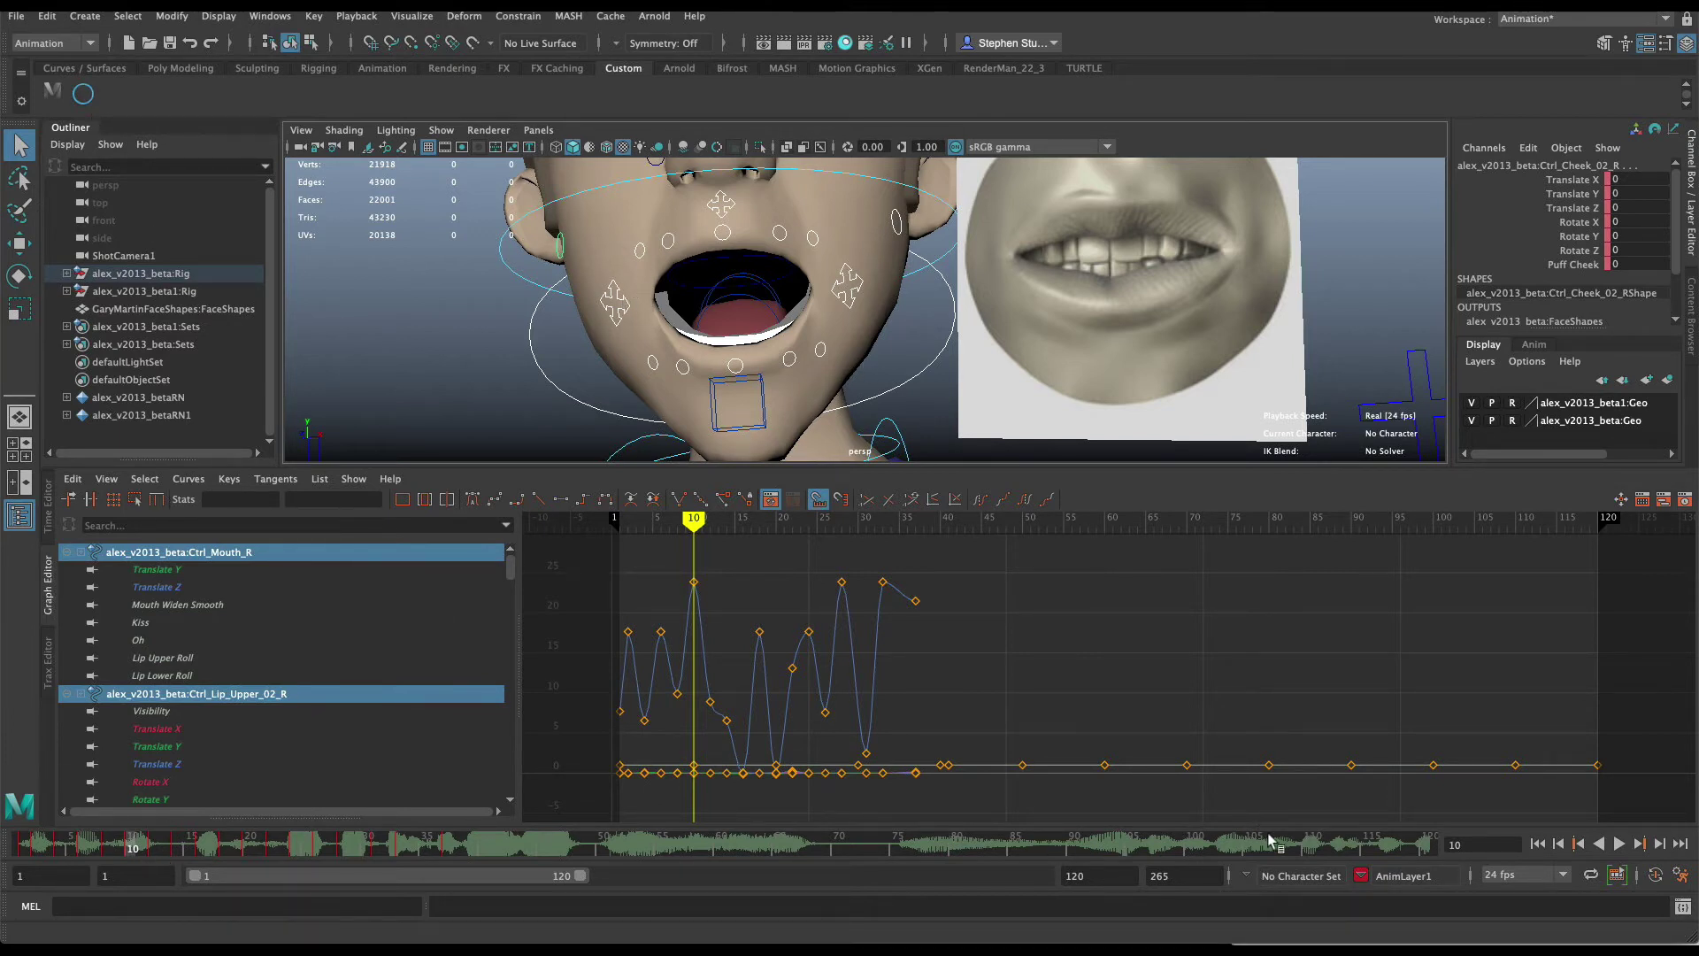
pyautogui.moveTo(573, 879)
pyautogui.mouseDown()
pyautogui.moveTo(361, 891)
pyautogui.moveTo(396, 883)
pyautogui.mouseUp()
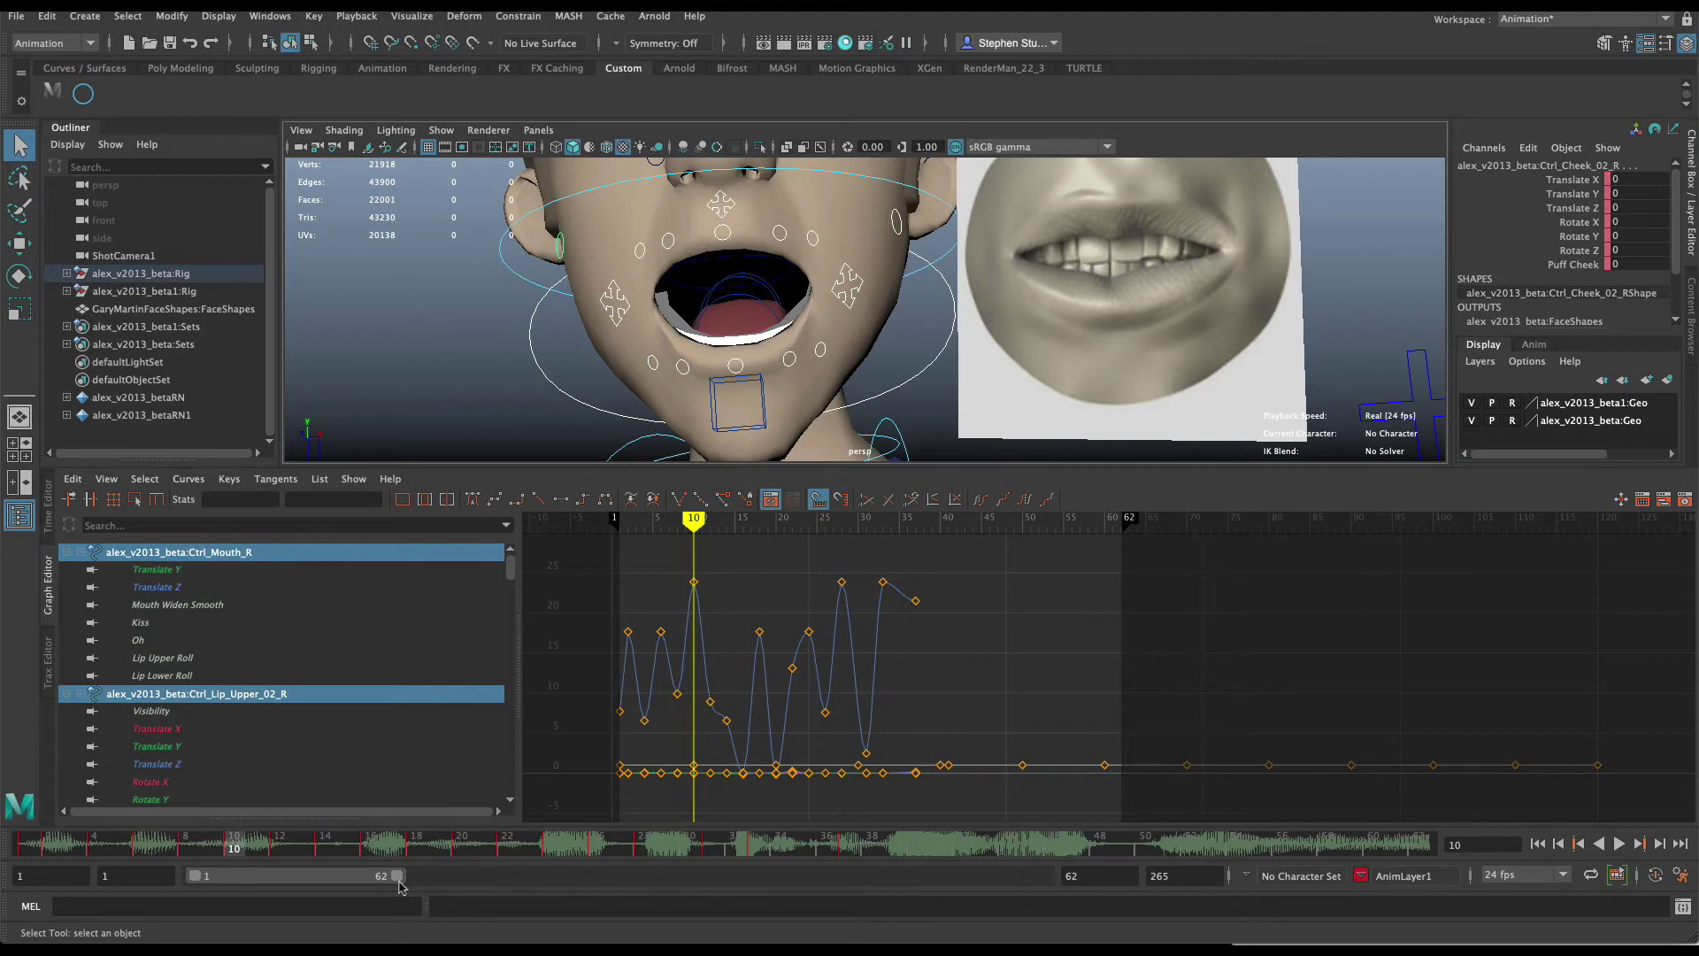
# Compare the Maya character's pose at frame 10 with Papagayo's mouth shapes at frames 9 and 10.
pyautogui.click(281, 852)
pyautogui.moveTo(282, 852); pyautogui.dragTo(233, 848)
pyautogui.press('super+Tab')
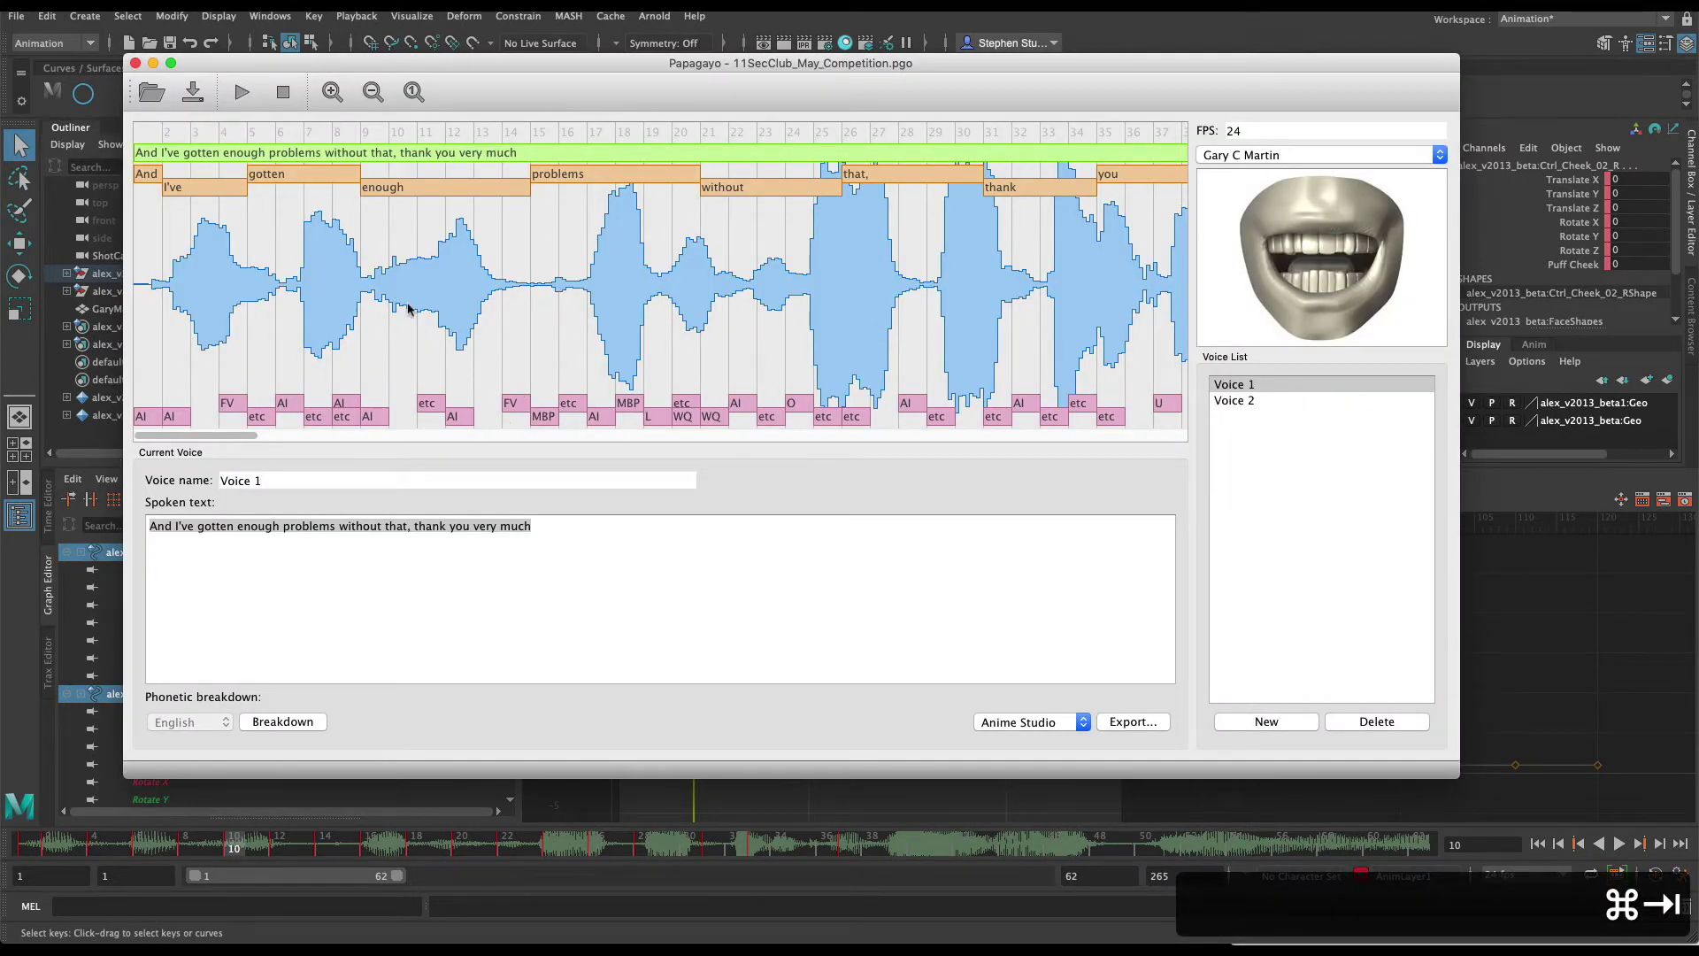
pyautogui.click(397, 133)
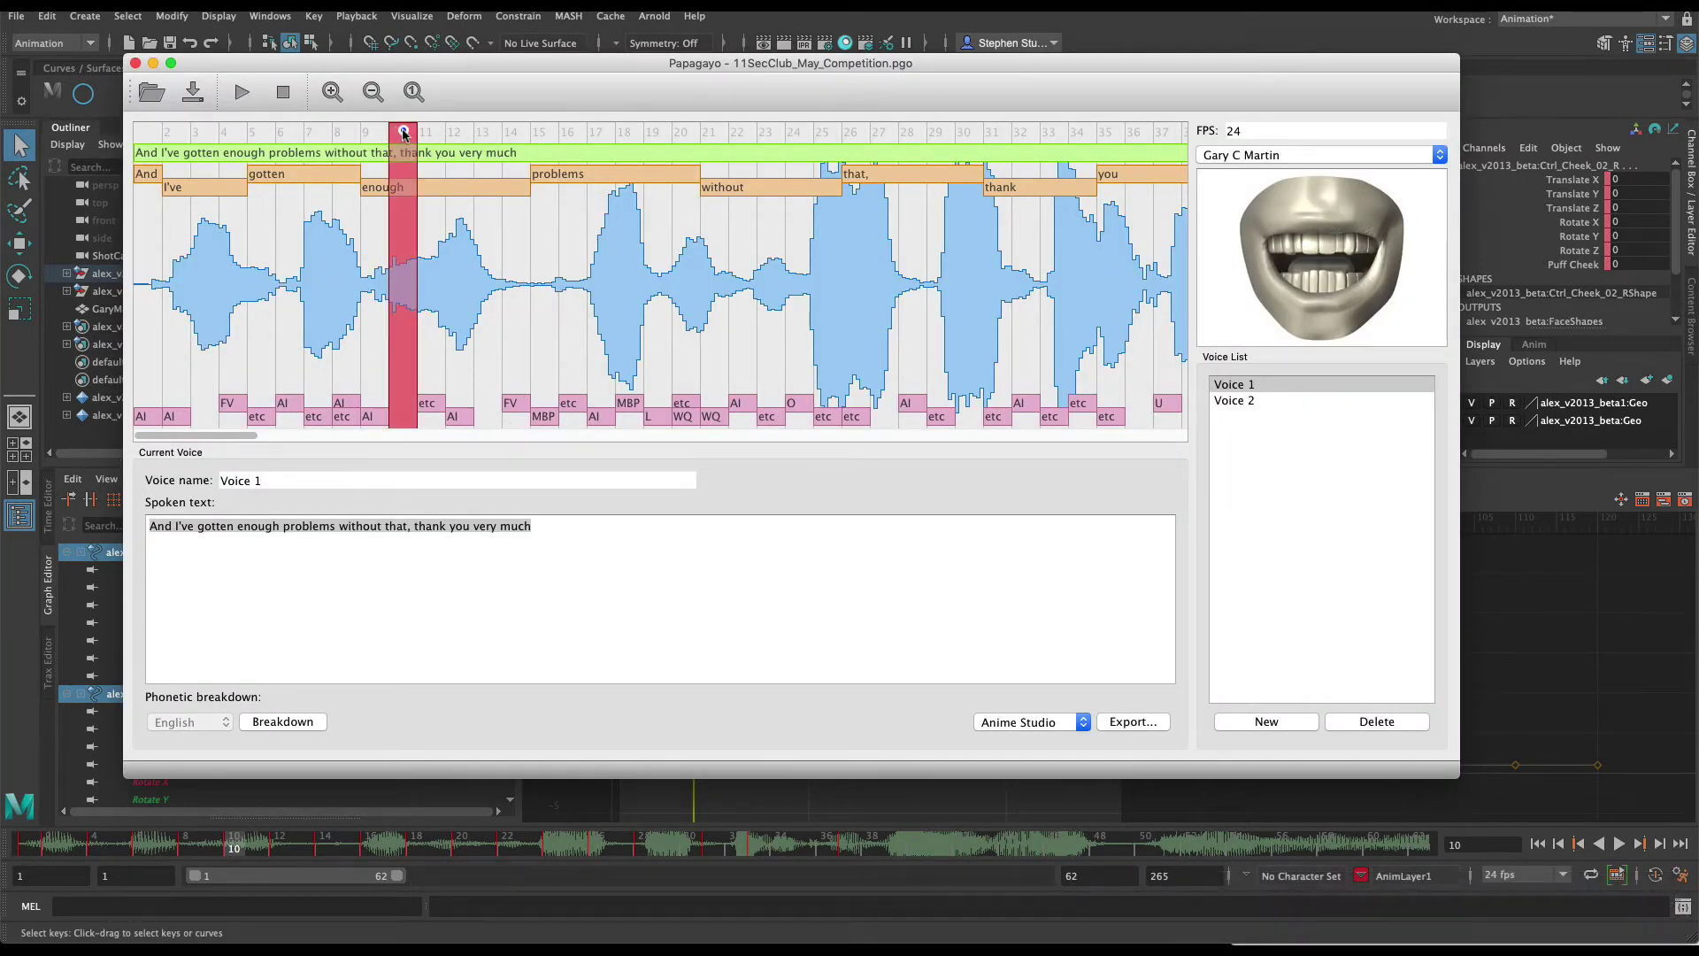
pyautogui.moveTo(404, 132)
pyautogui.mouseDown()
pyautogui.moveTo(430, 131)
pyautogui.moveTo(381, 139)
pyautogui.mouseUp()
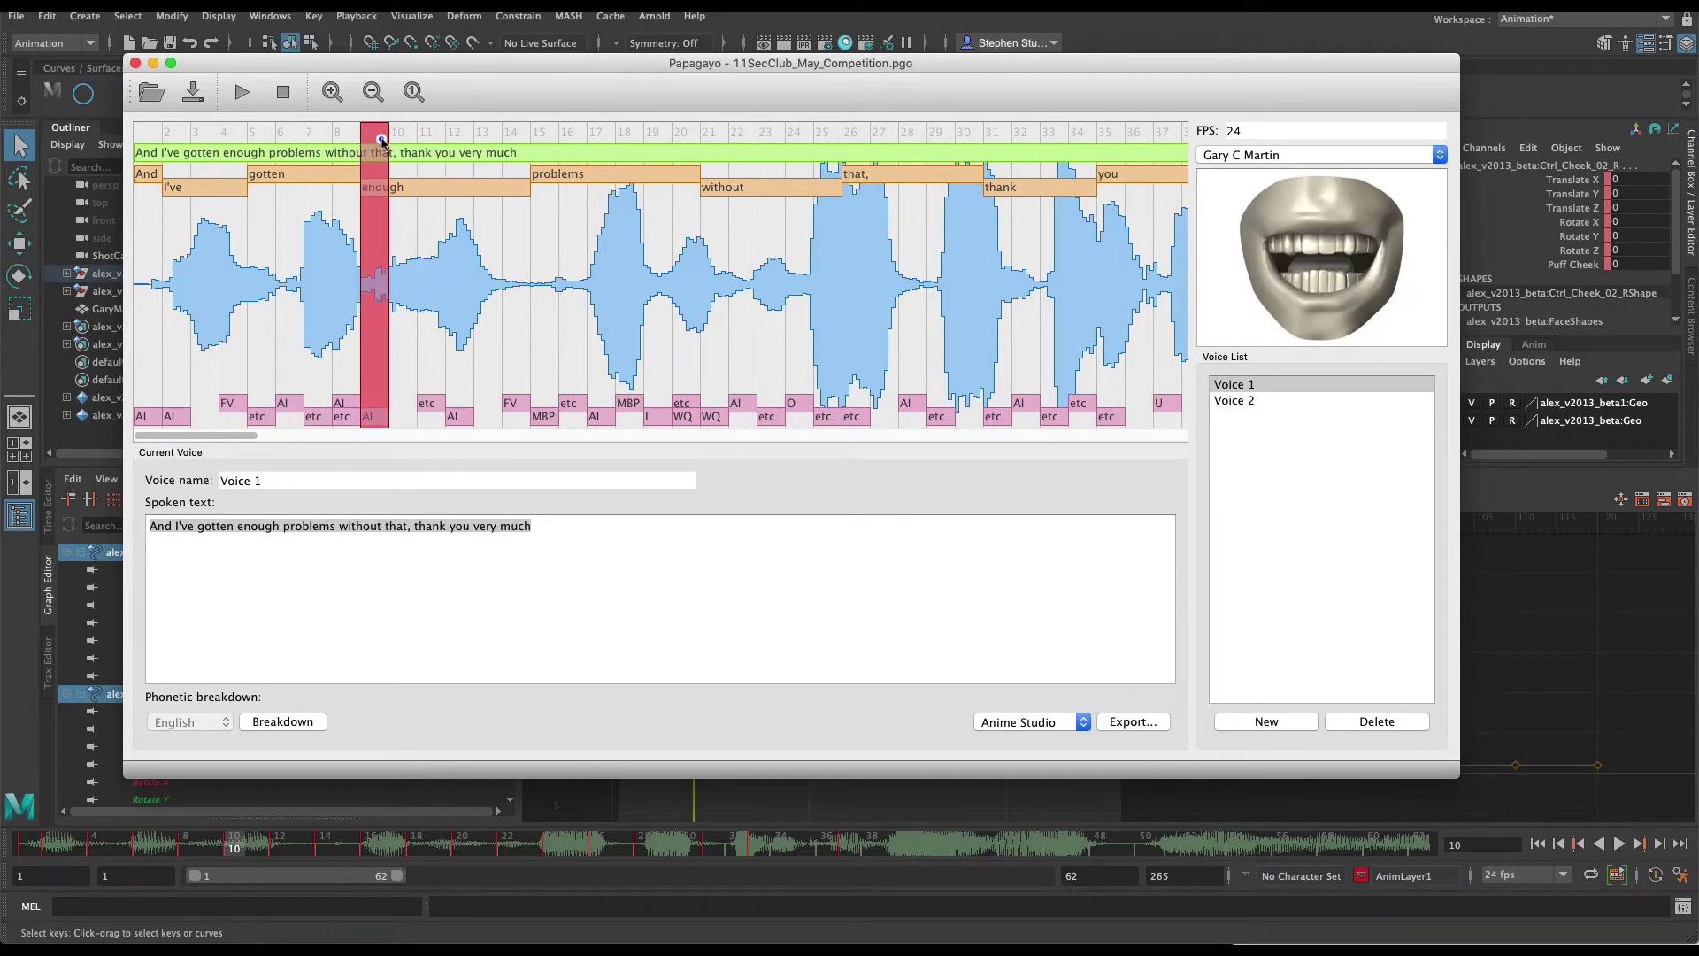
pyautogui.press('super+Tab')
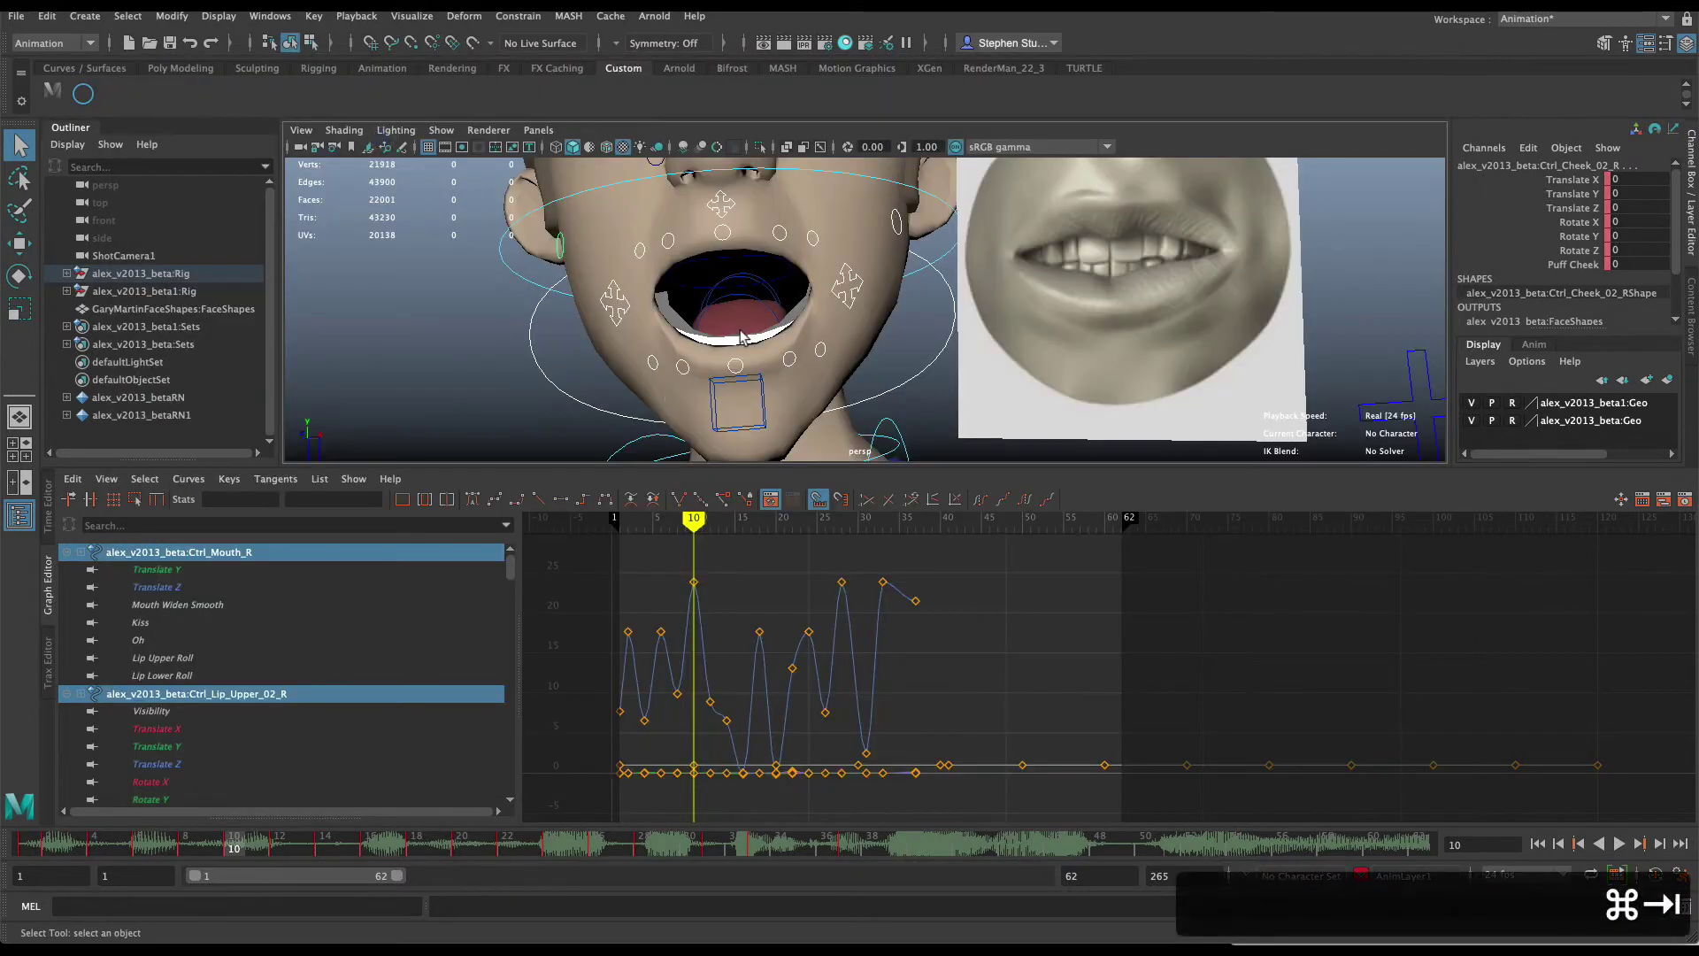
pyautogui.press('super+Tab')
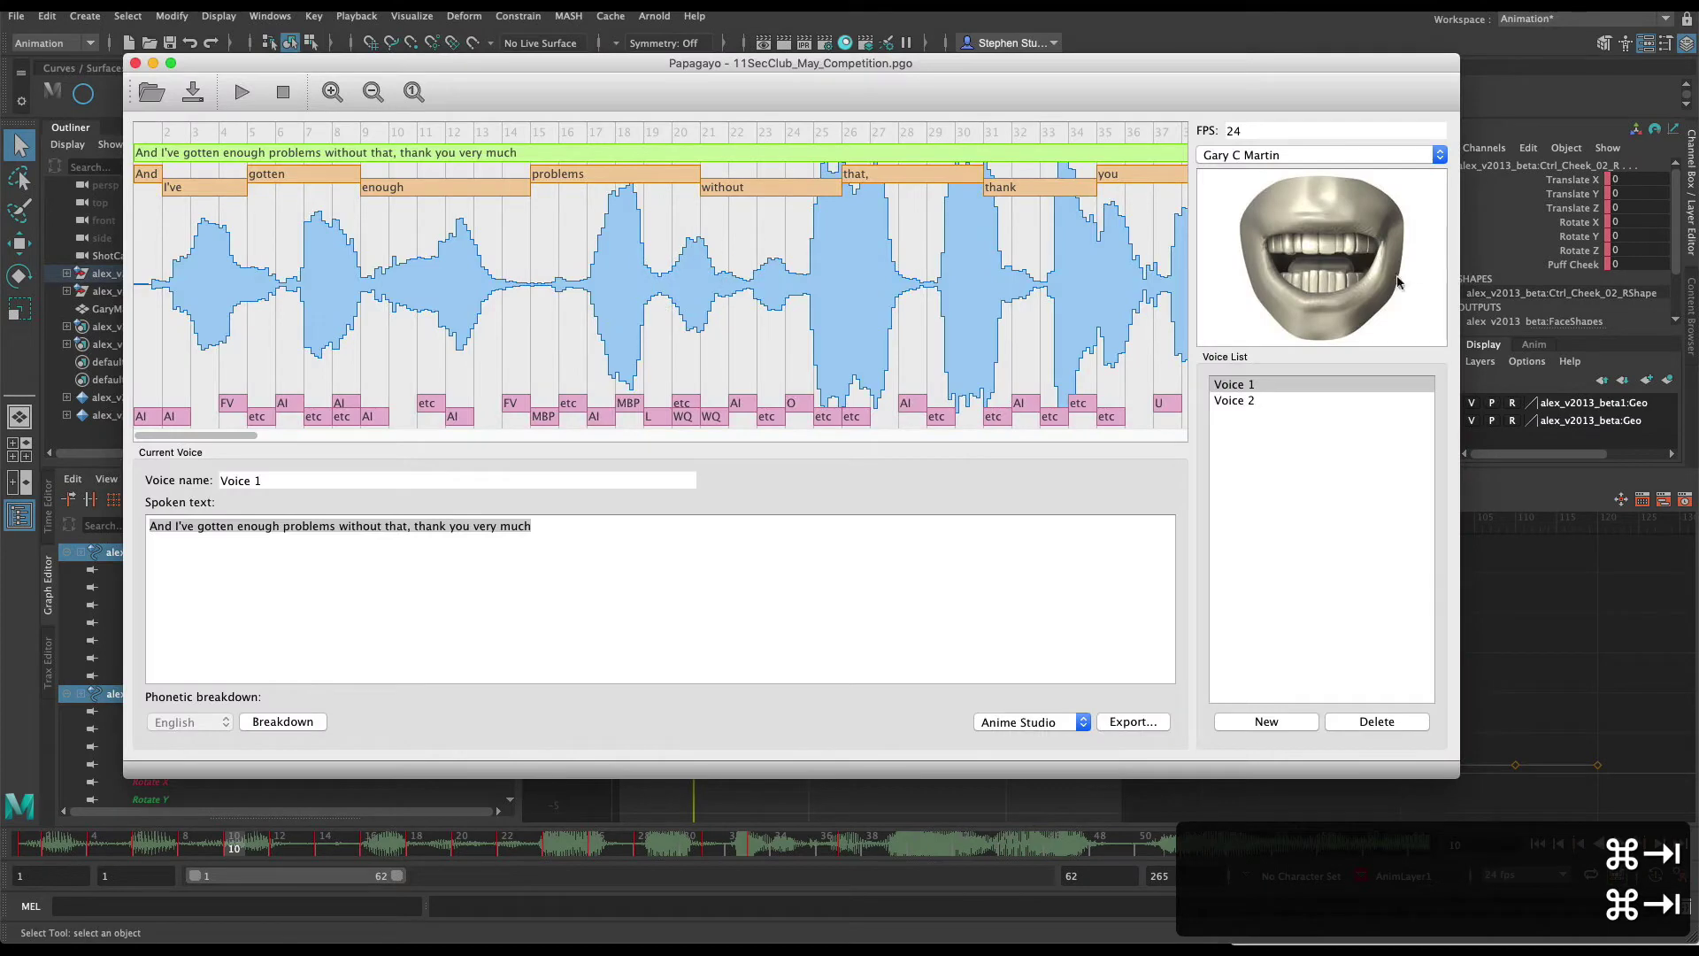
pyautogui.press('super+Tab')
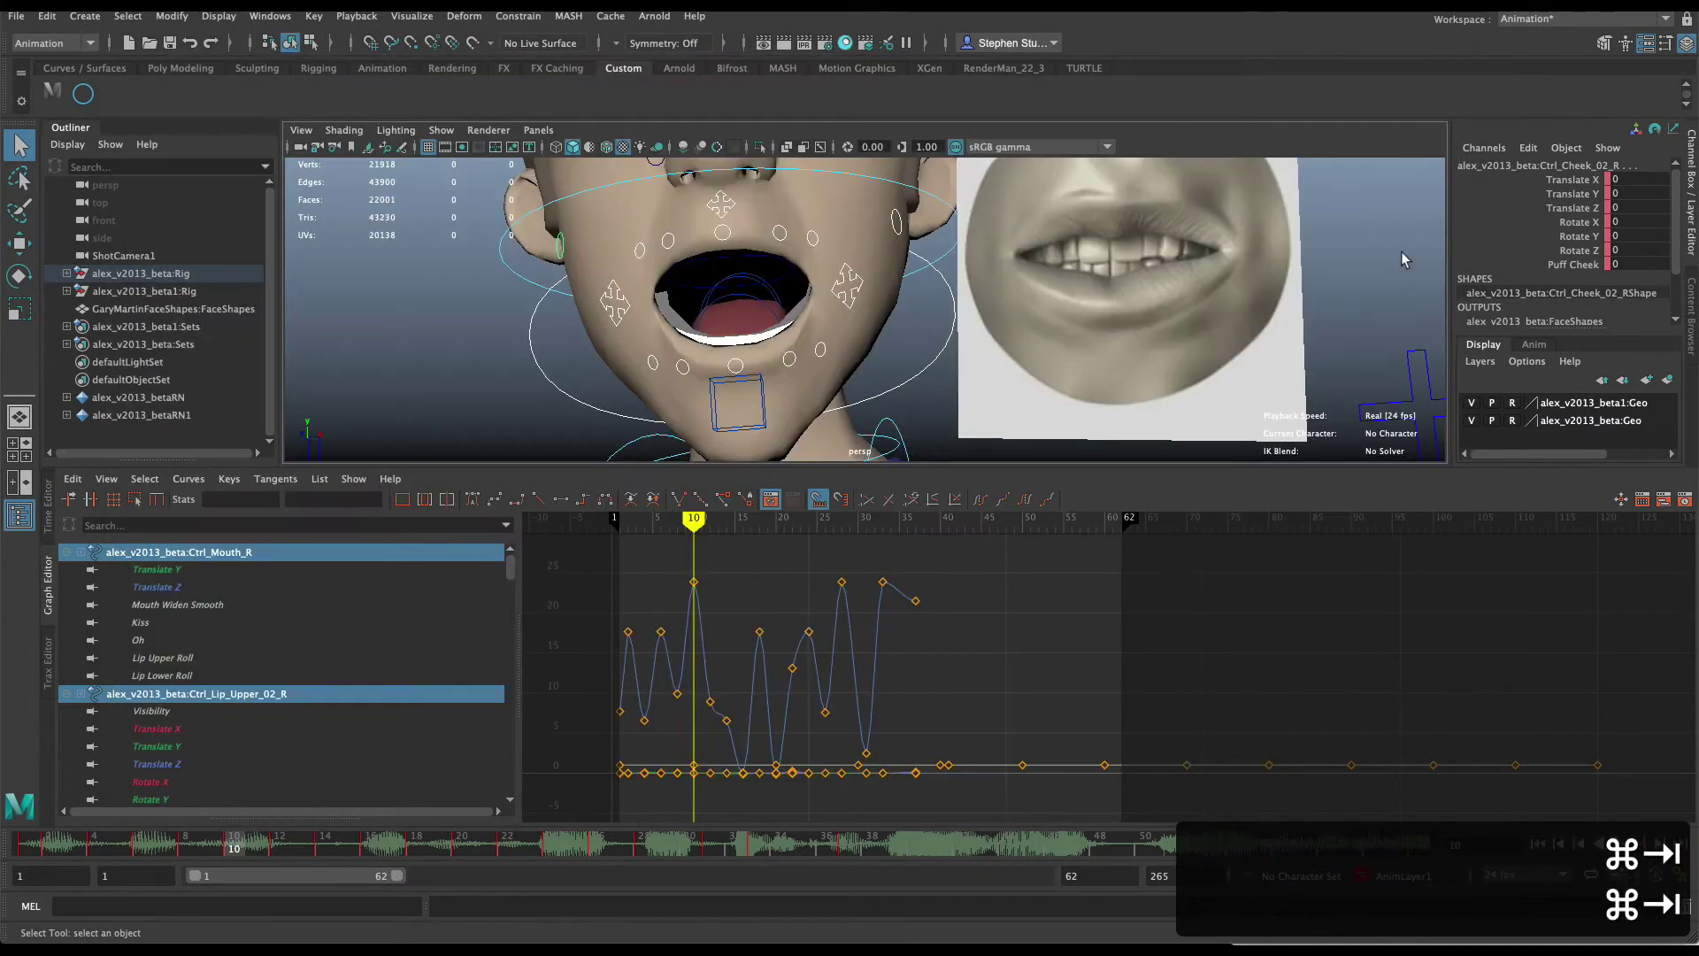
# Set the Mouth Shape of the face-shapes reference plane to AI_mouth, and reselect the character's facial controls.
pyautogui.click(1172, 317)
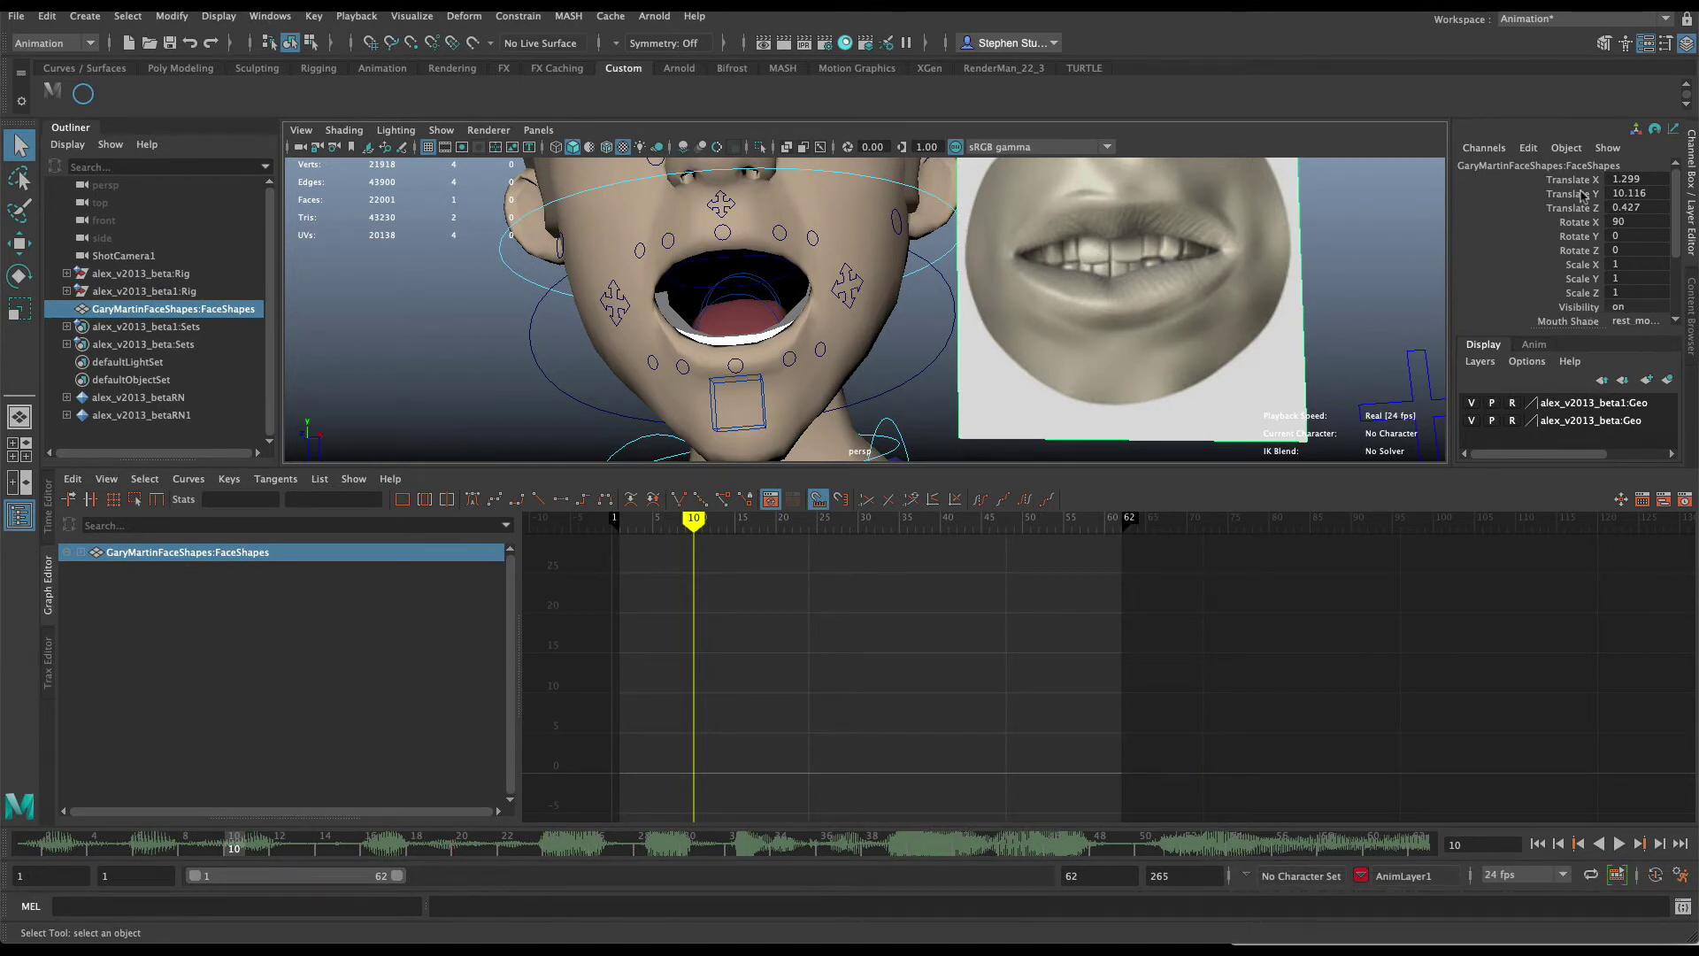
pyautogui.click(1646, 320)
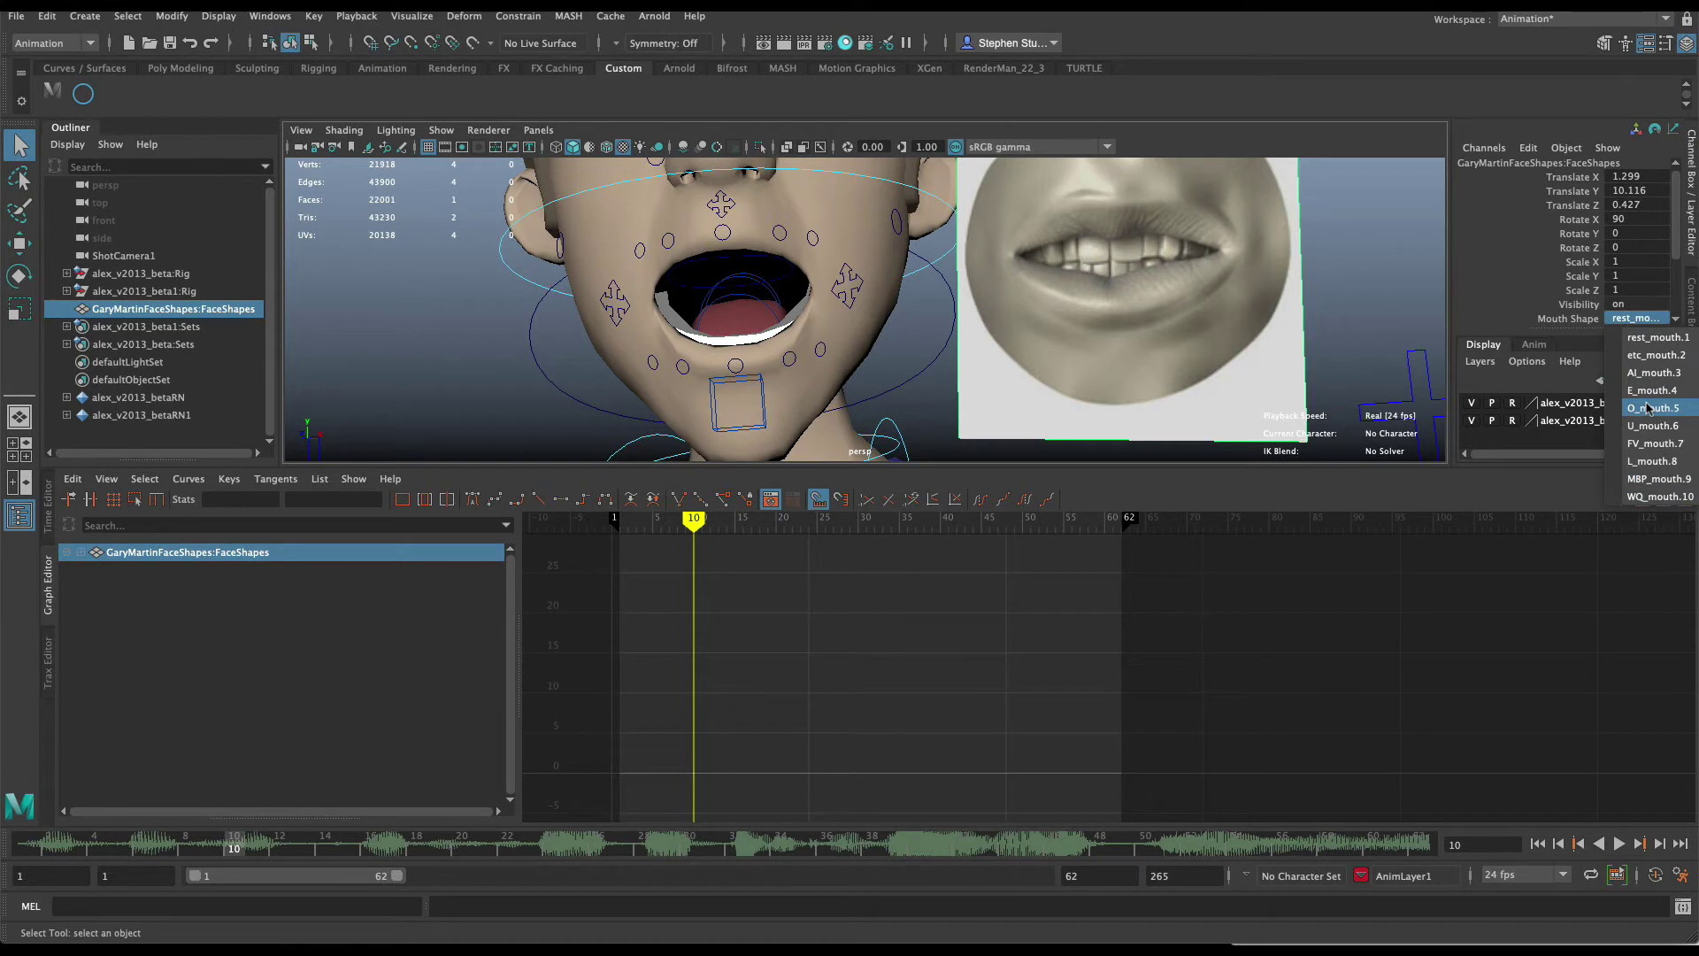
pyautogui.click(1652, 373)
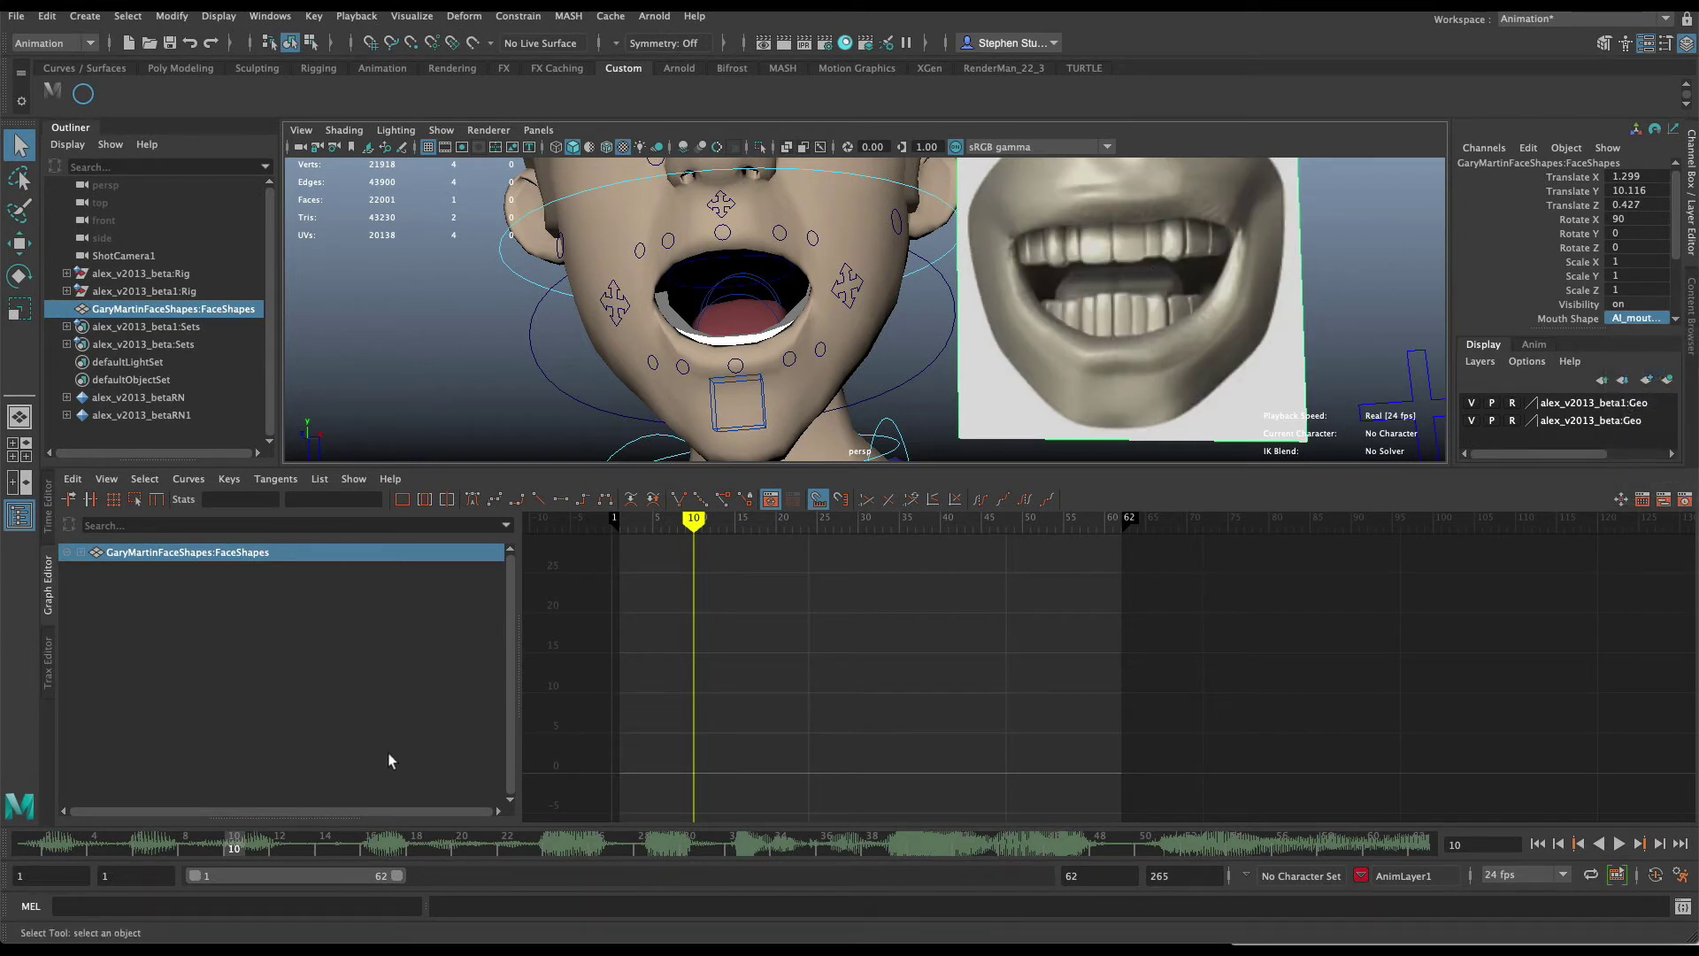
pyautogui.click(78, 94)
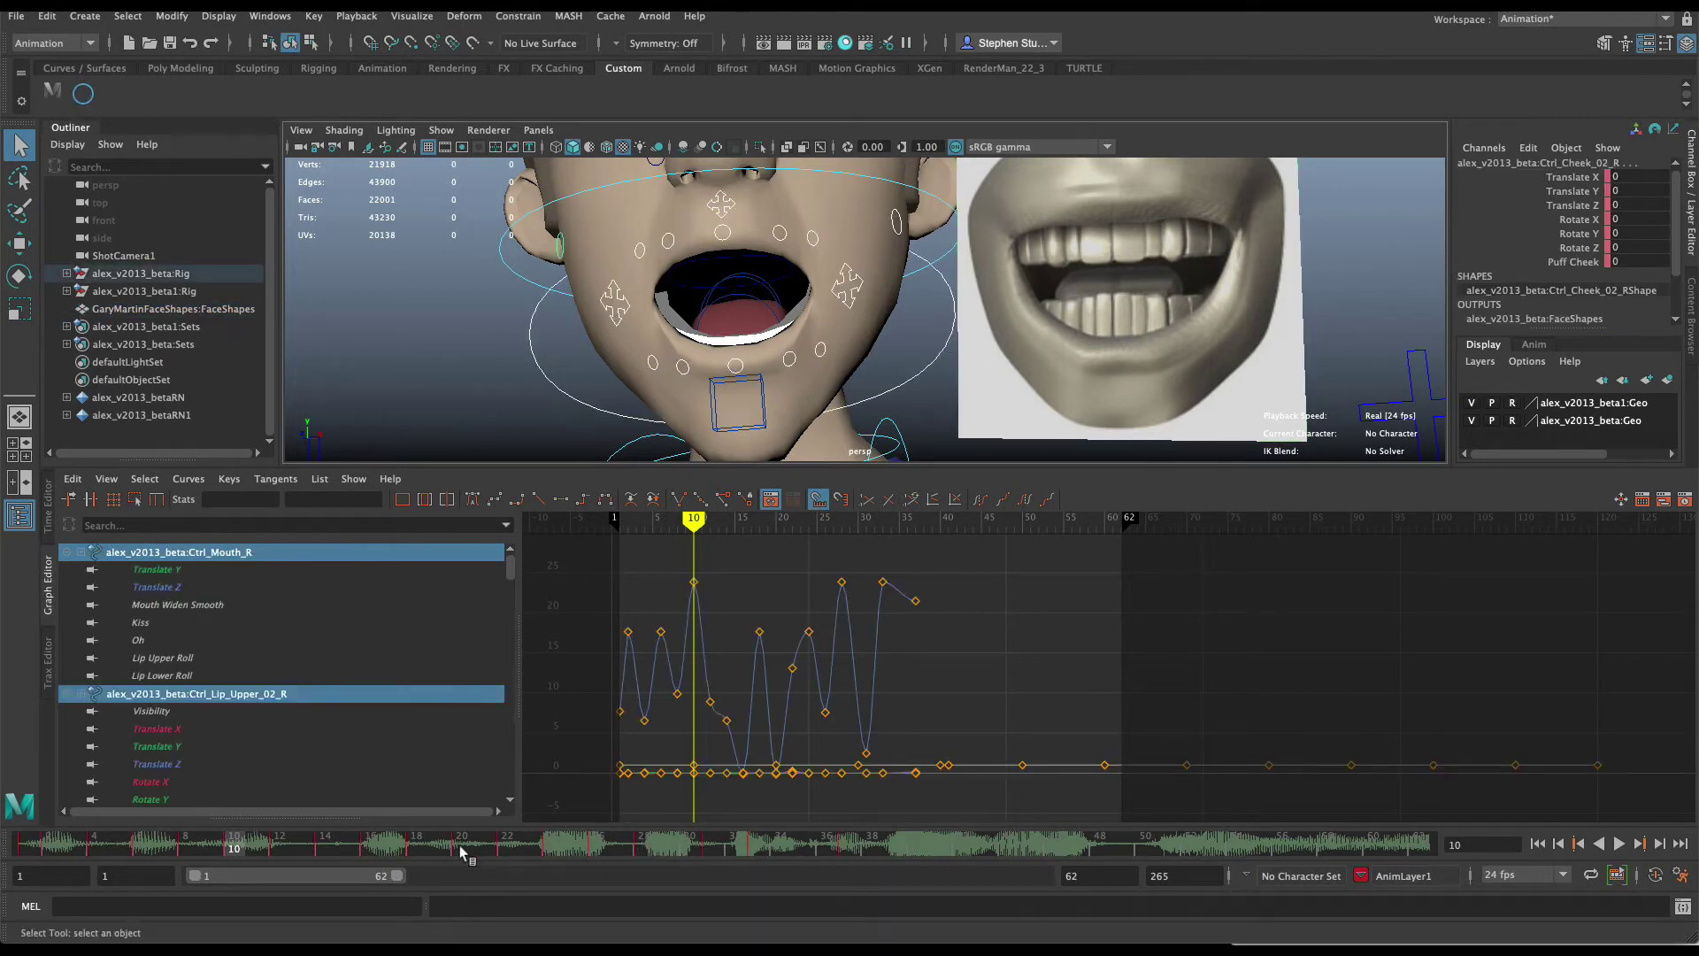
# Check the mouth shapes of "enough" at frames 10 and 11 in Papagayo, and go to frame 12 in Maya.
pyautogui.press('super+Tab')
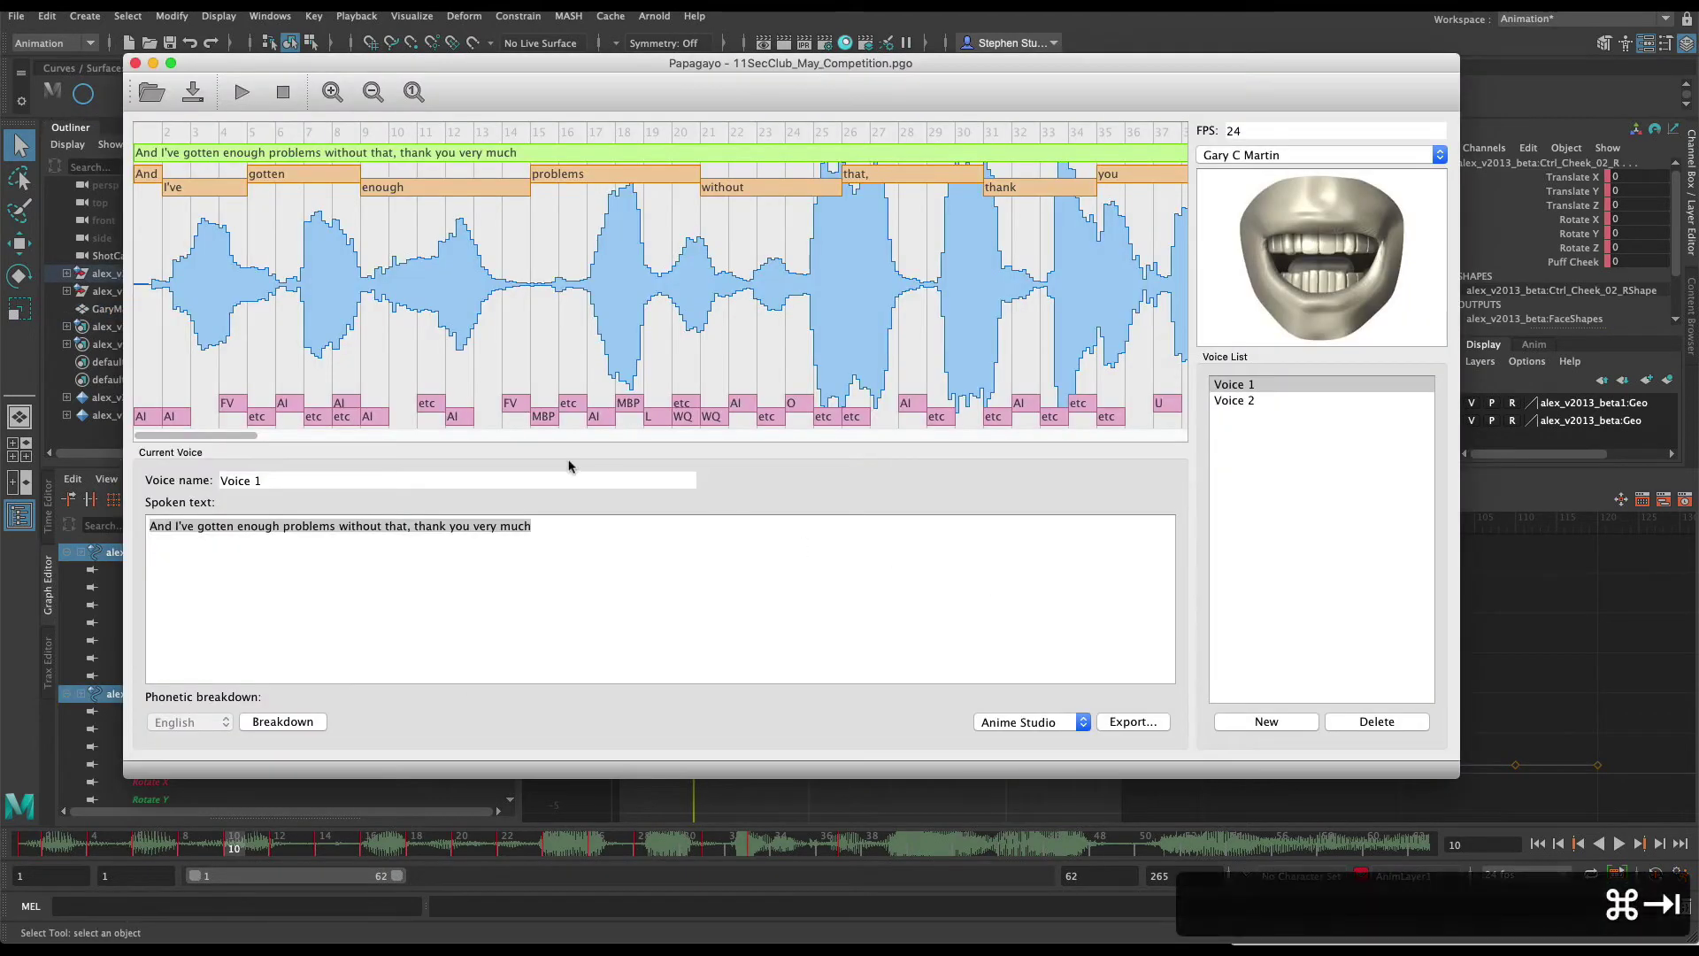
pyautogui.click(404, 137)
pyautogui.moveTo(400, 137)
pyautogui.mouseDown()
pyautogui.moveTo(368, 141)
pyautogui.moveTo(396, 138)
pyautogui.mouseUp()
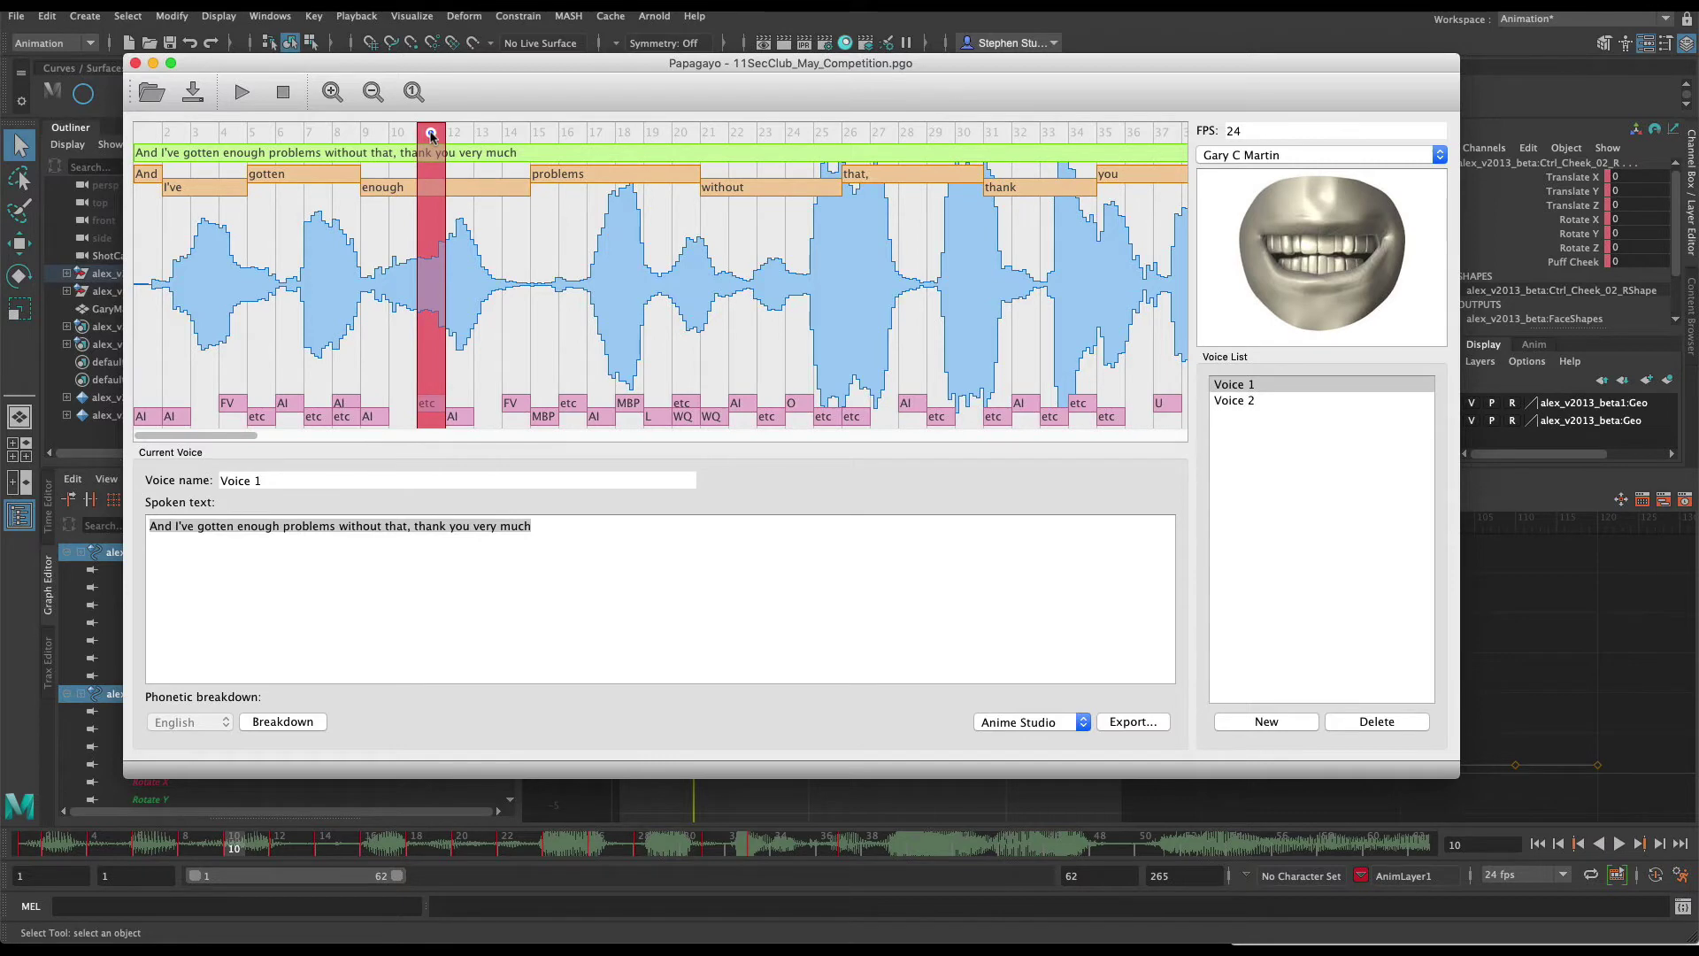
pyautogui.press('super+Tab')
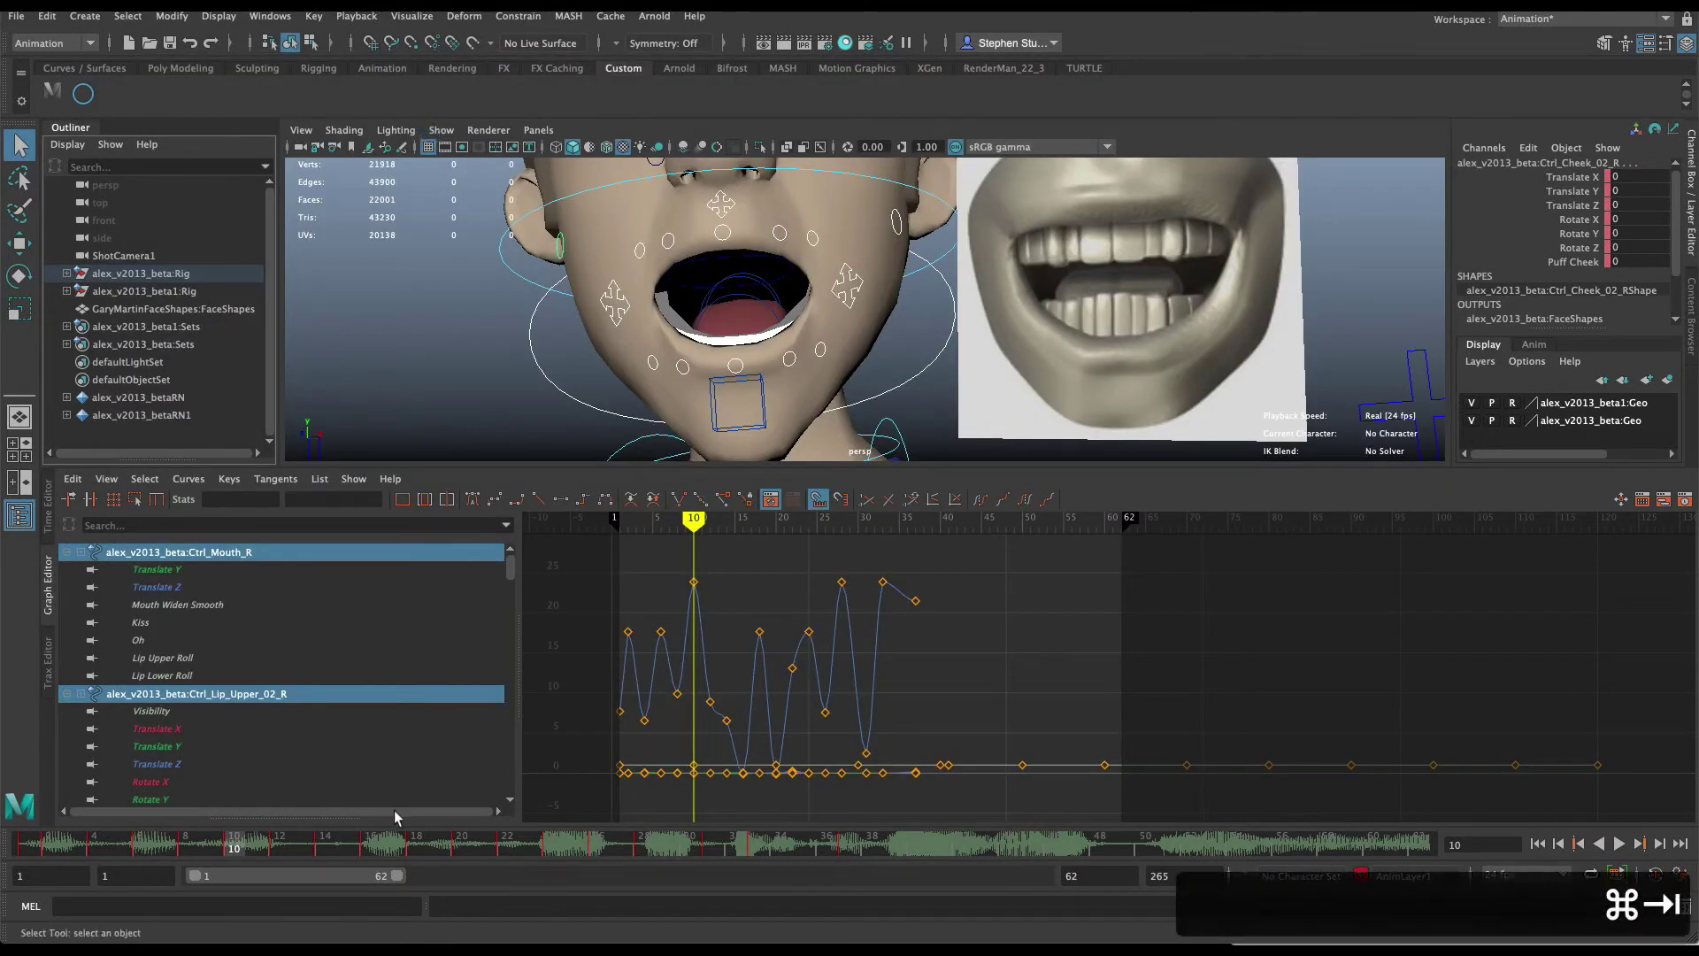
pyautogui.click(282, 850)
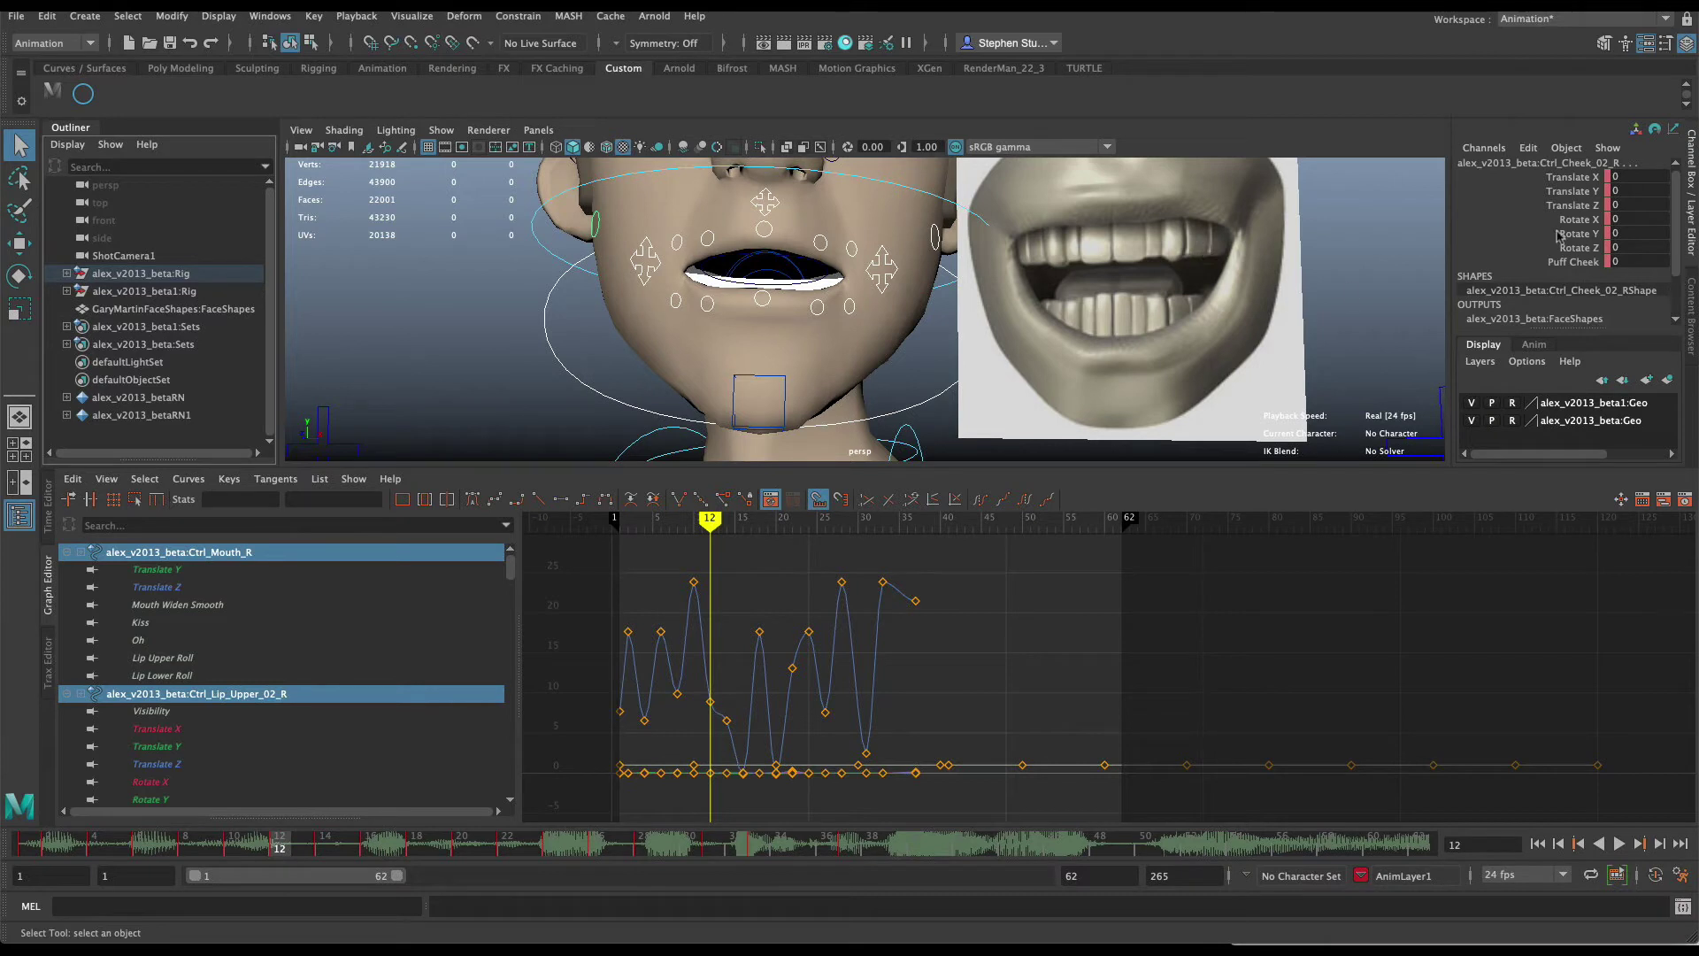
# Set the Mouth Shape of the face-shapes reference plane to MBP_mouth.
pyautogui.click(1196, 202)
pyautogui.click(1648, 320)
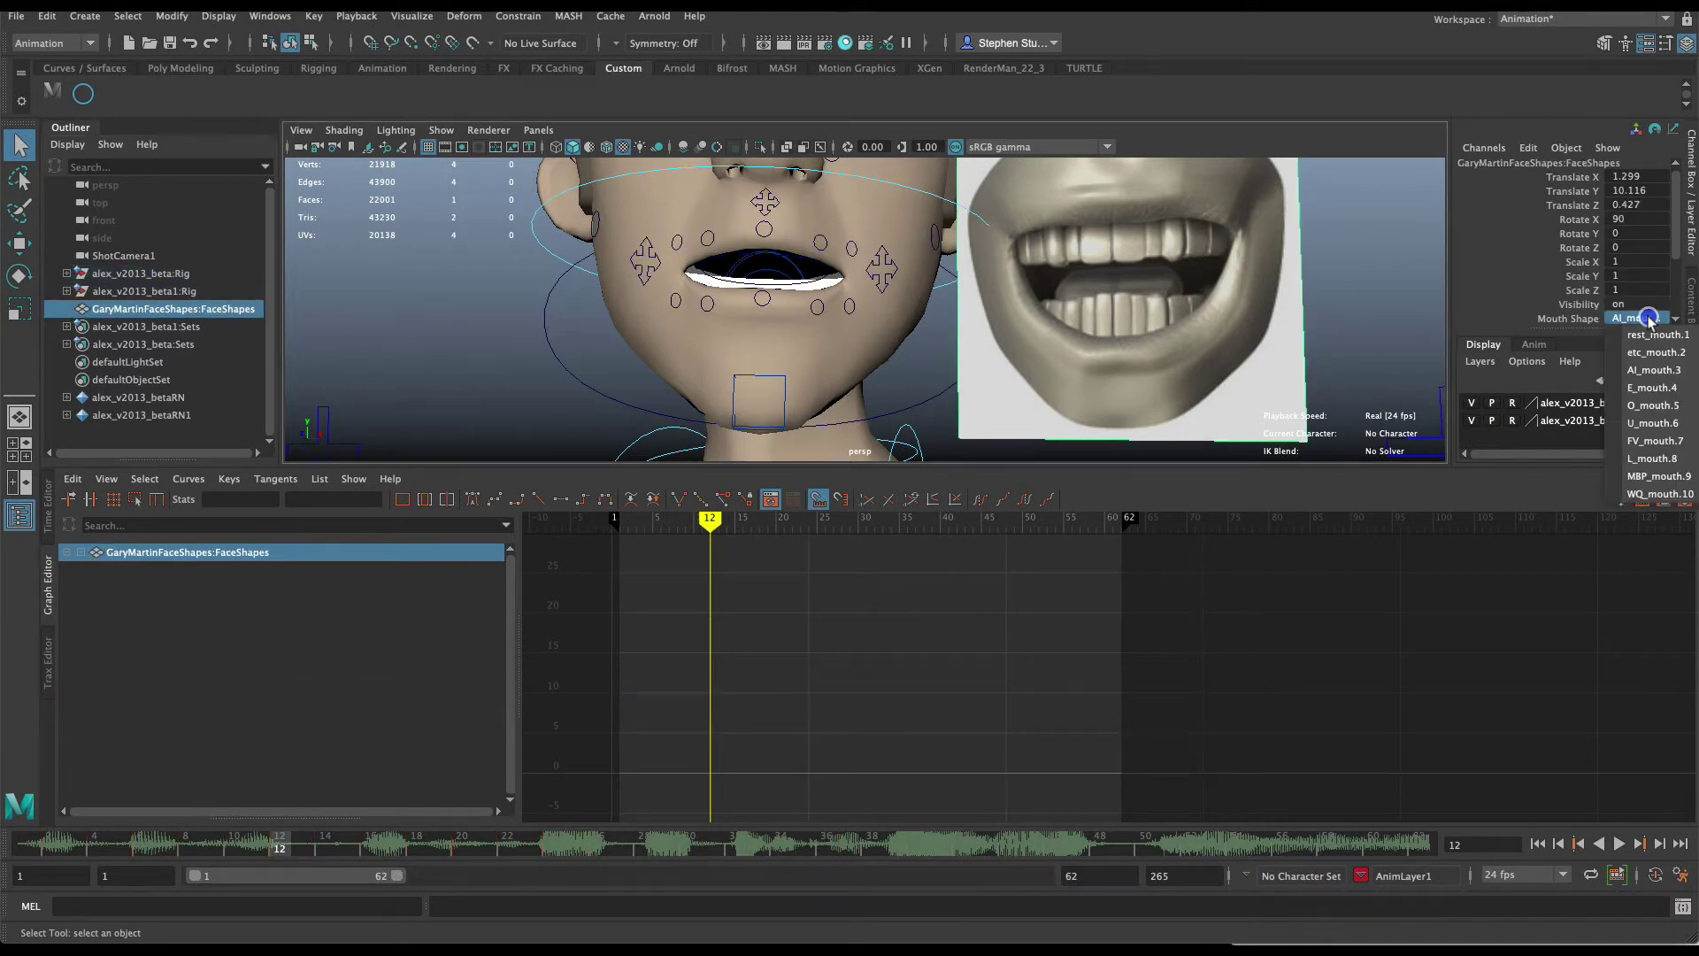
pyautogui.click(1651, 476)
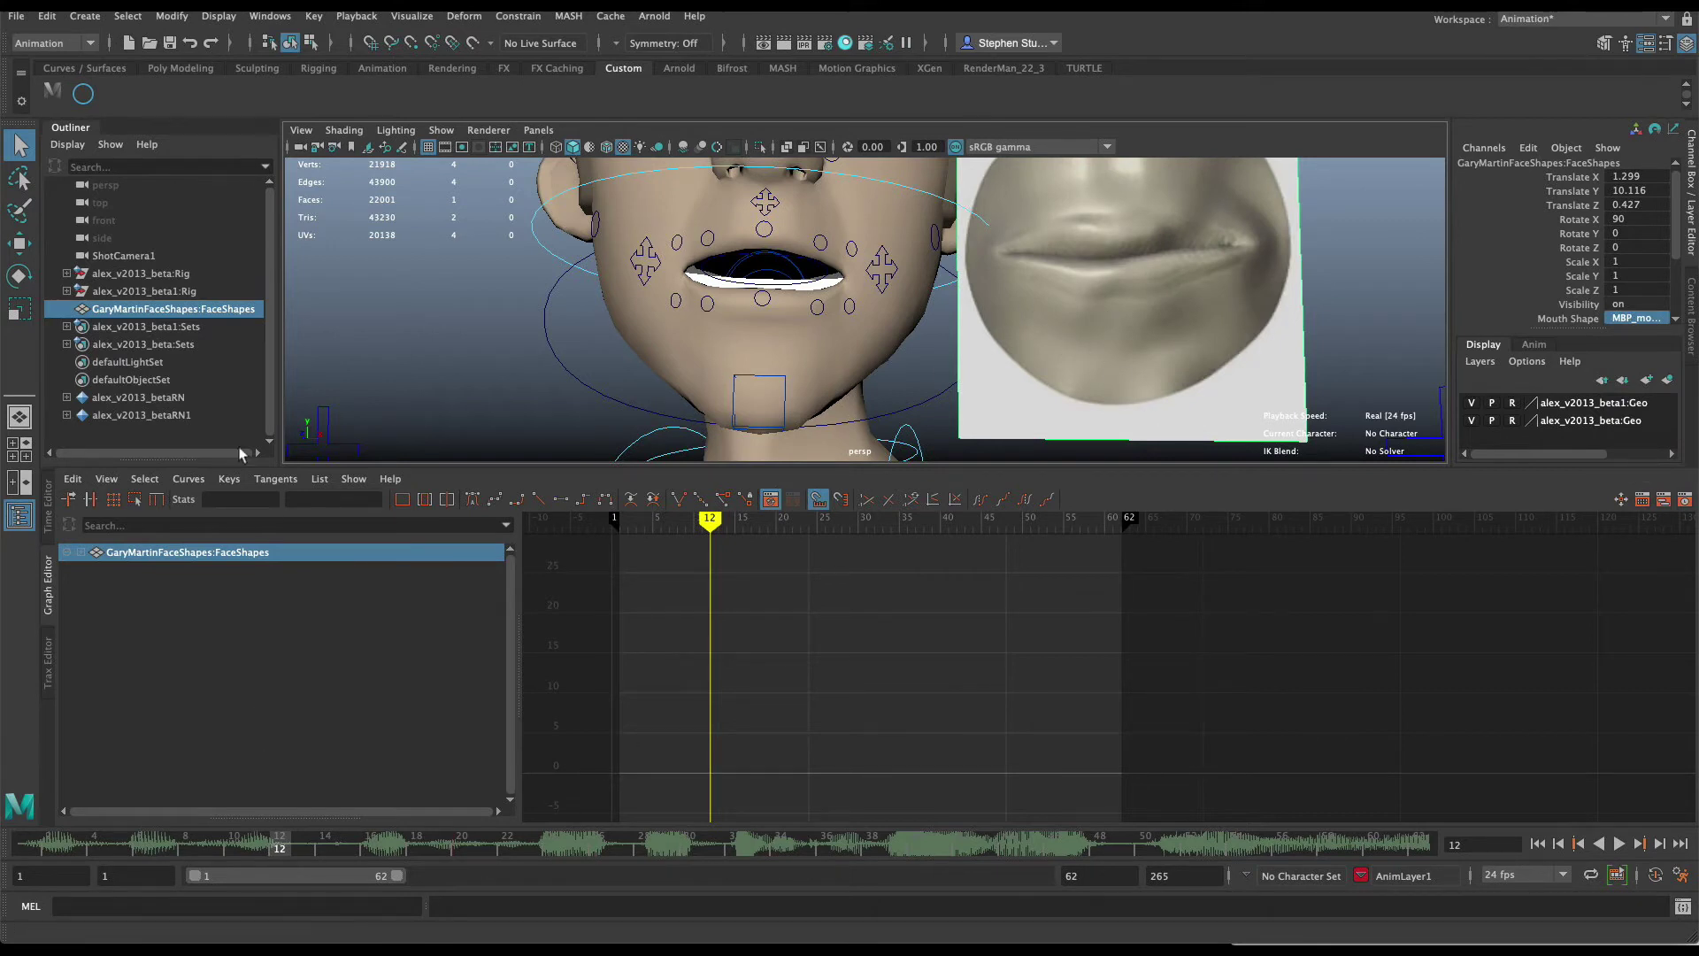
# At frame 12, lower the middle upper-lip control to about -0.018 and both inner upper-lip controls to about -0.028 in Translate Y, and key them.
pyautogui.click(84, 93)
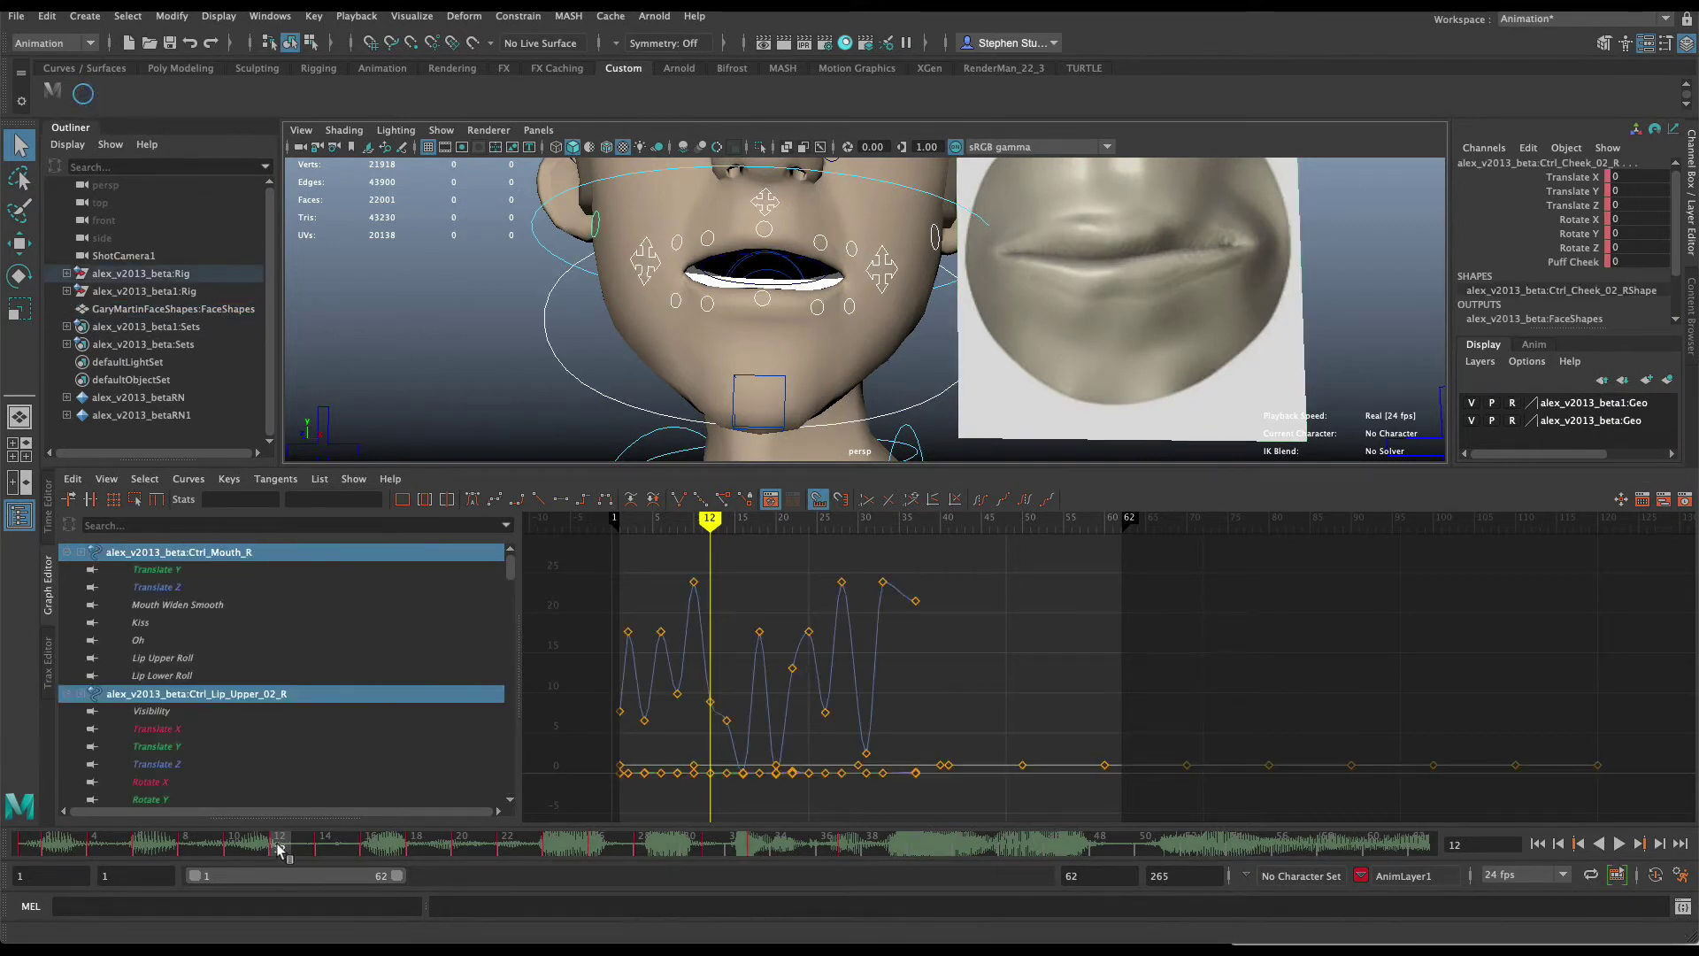
pyautogui.moveTo(285, 848)
pyautogui.mouseDown()
pyautogui.moveTo(301, 847)
pyautogui.moveTo(272, 843)
pyautogui.mouseUp()
pyautogui.click(766, 235)
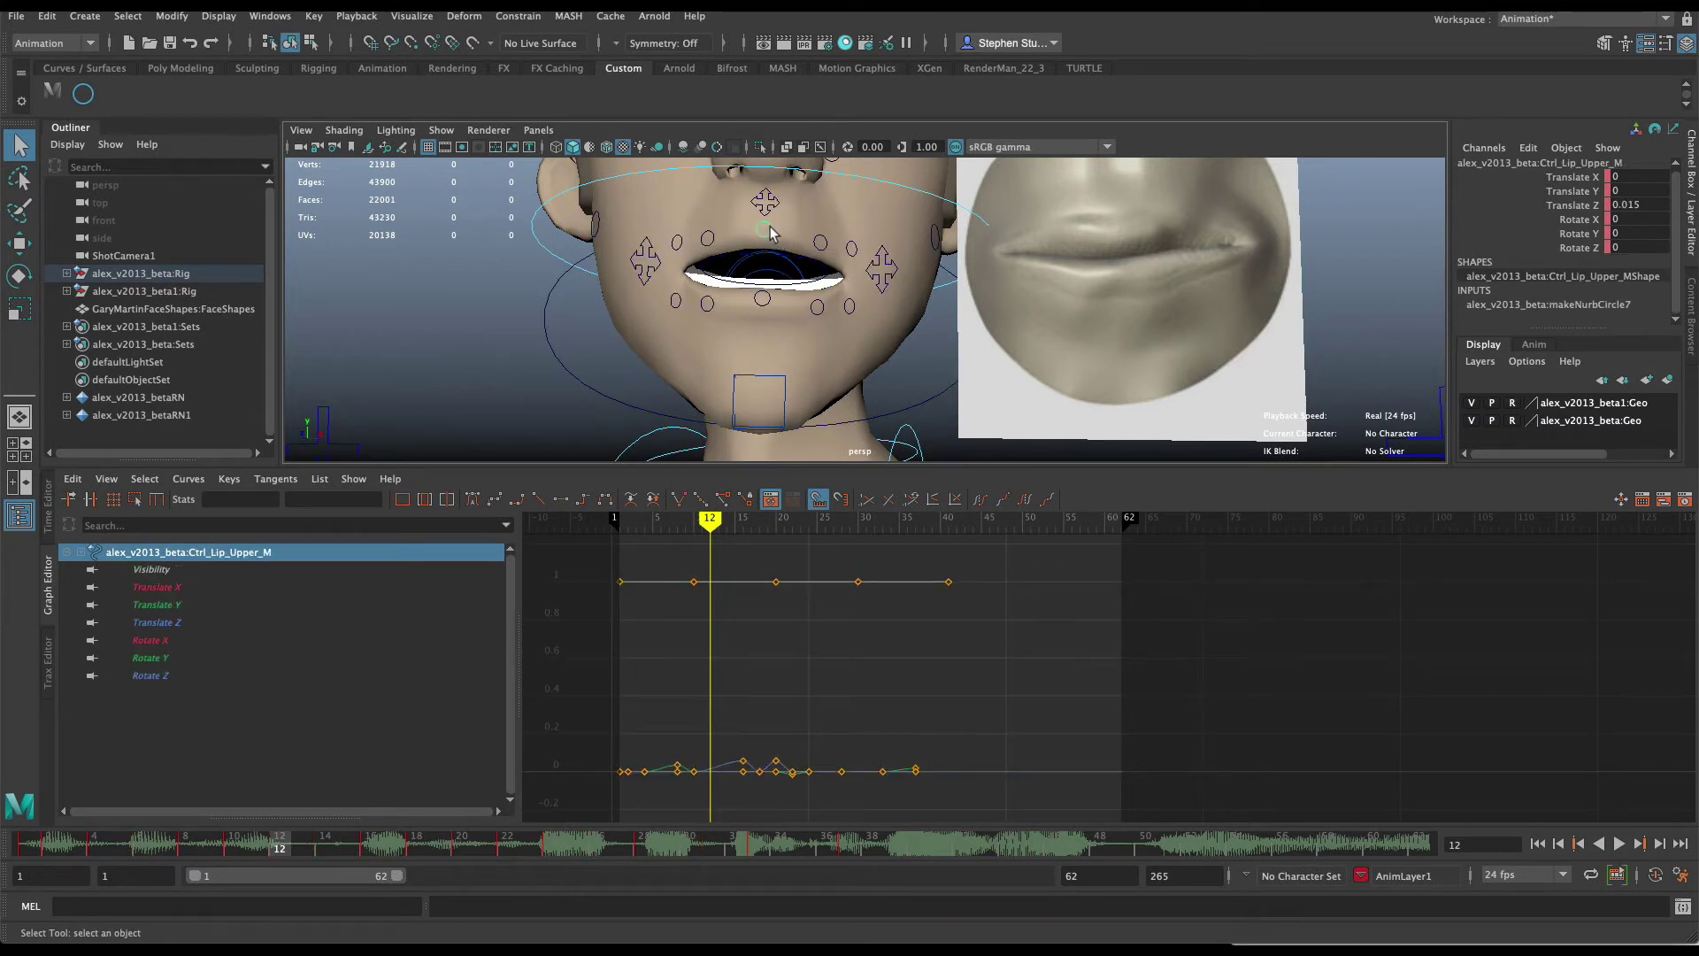
pyautogui.press('w')
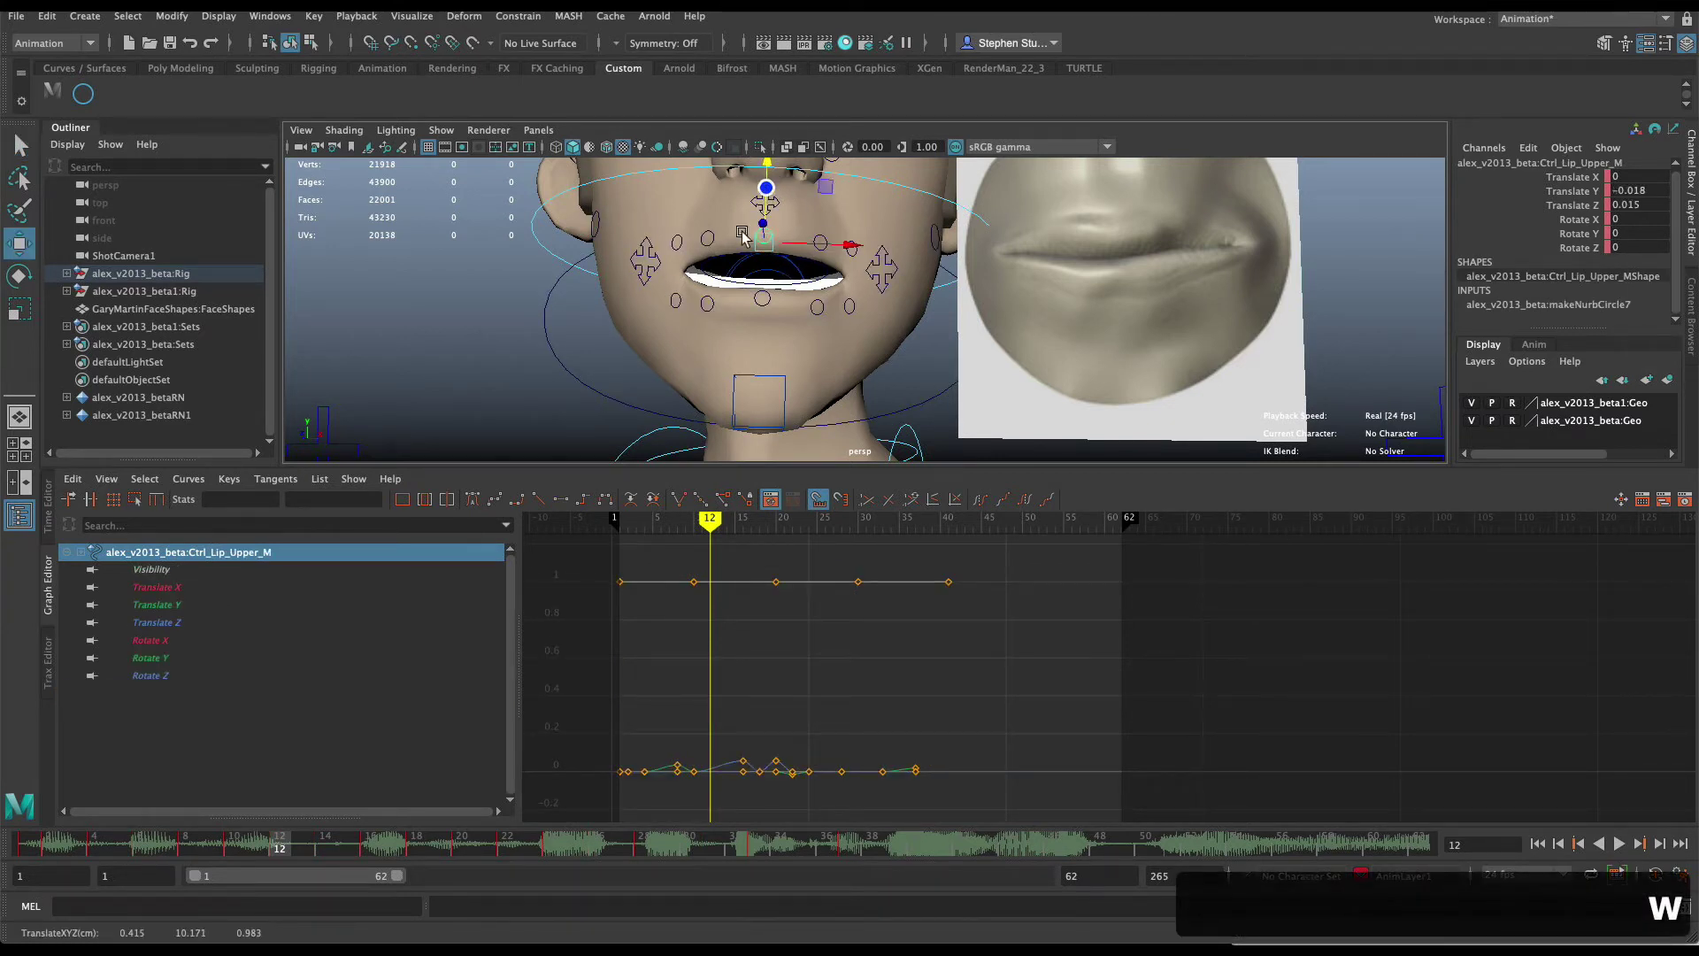
pyautogui.click(706, 239)
pyautogui.keyDown('shift'); pyautogui.click(821, 244); pyautogui.keyUp('shift')
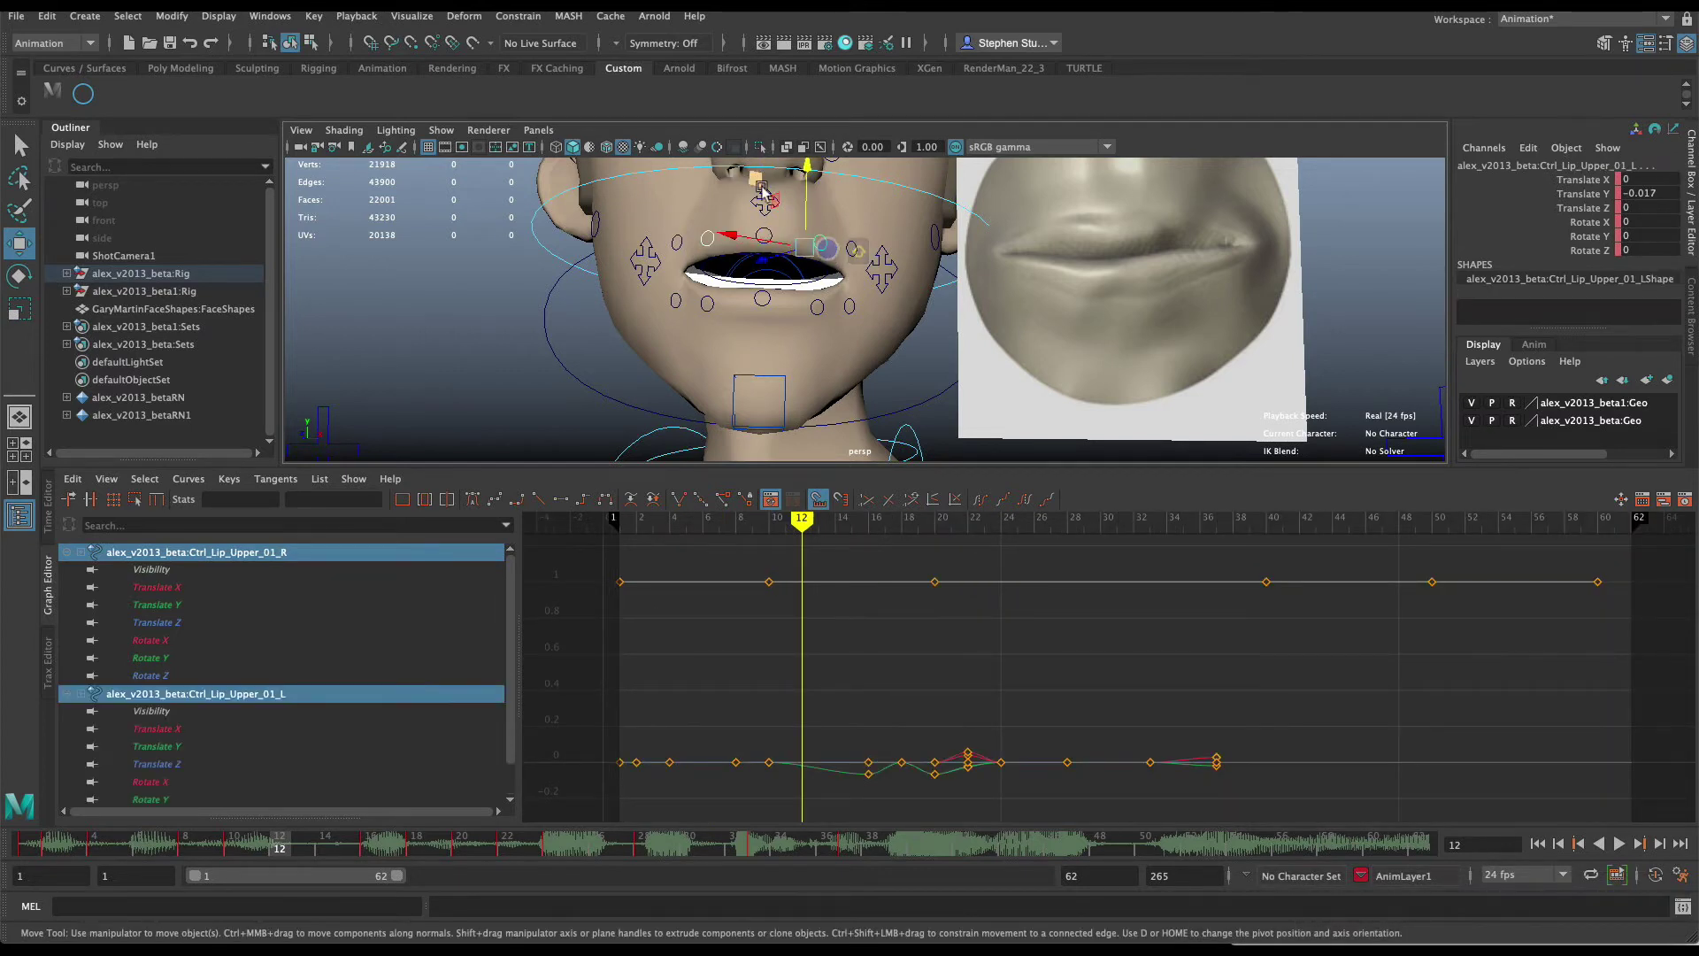
pyautogui.moveTo(806, 196); pyautogui.dragTo(807, 212)
pyautogui.click(766, 232)
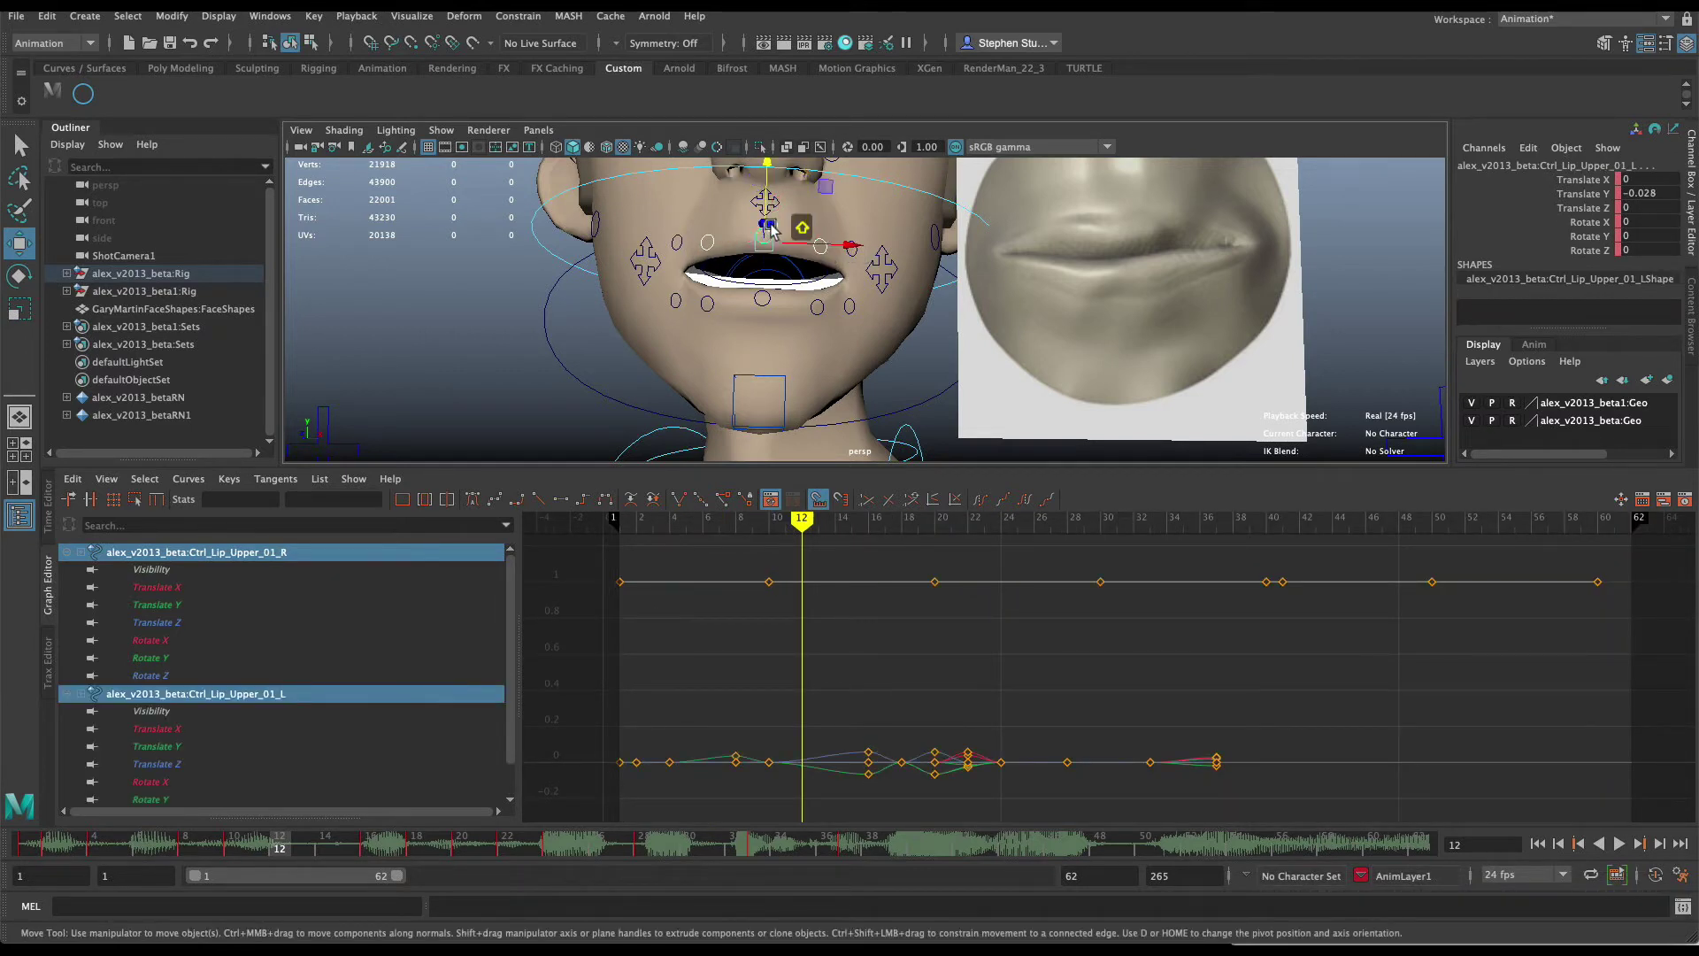
pyautogui.press('s')
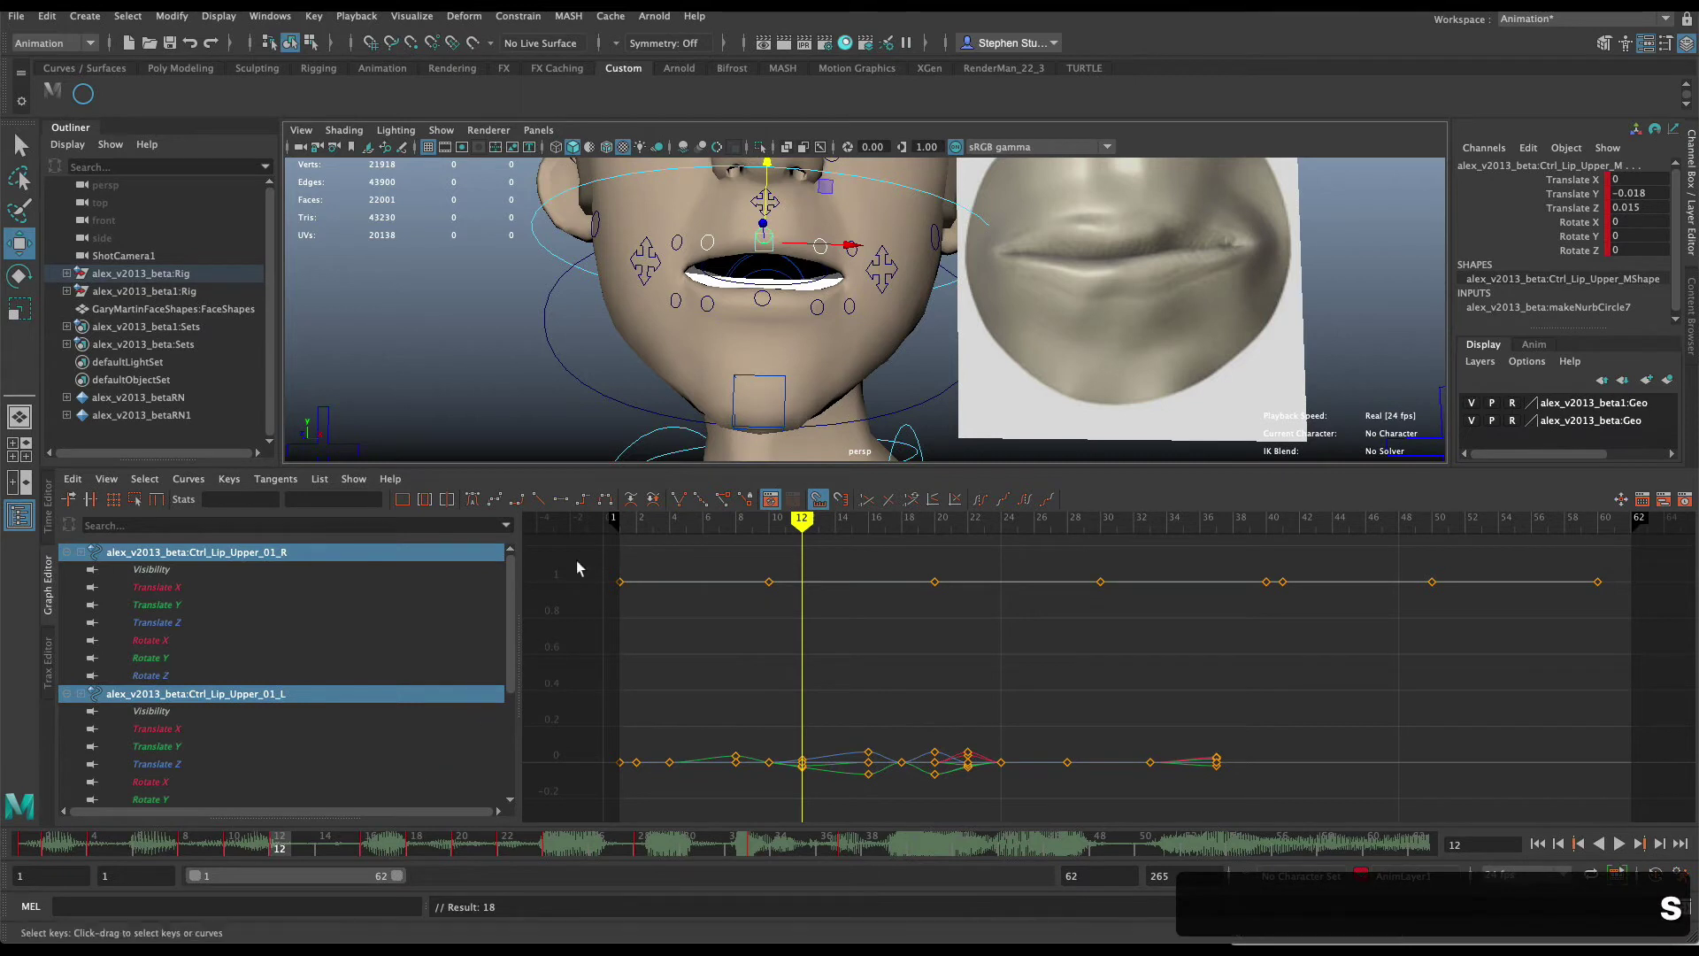
# Rotate the lower-face jaw control at frame 12 to a Rotate Z of about 1.25 to close the mouth.
pyautogui.click(565, 392)
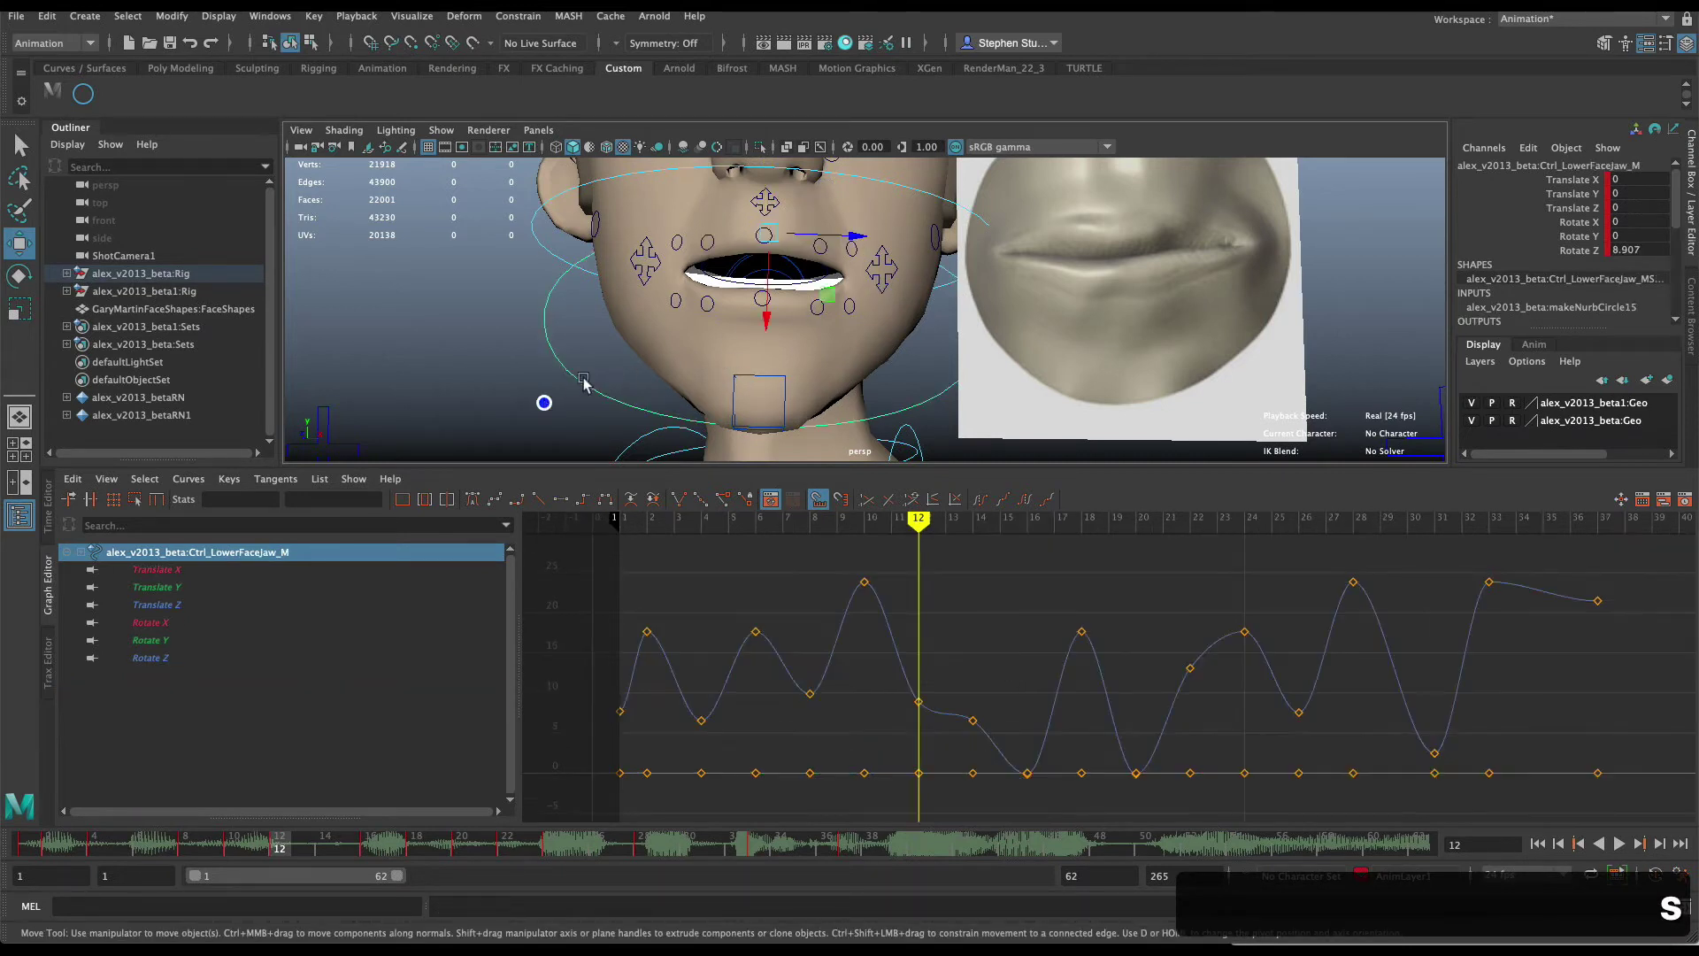
pyautogui.press('e')
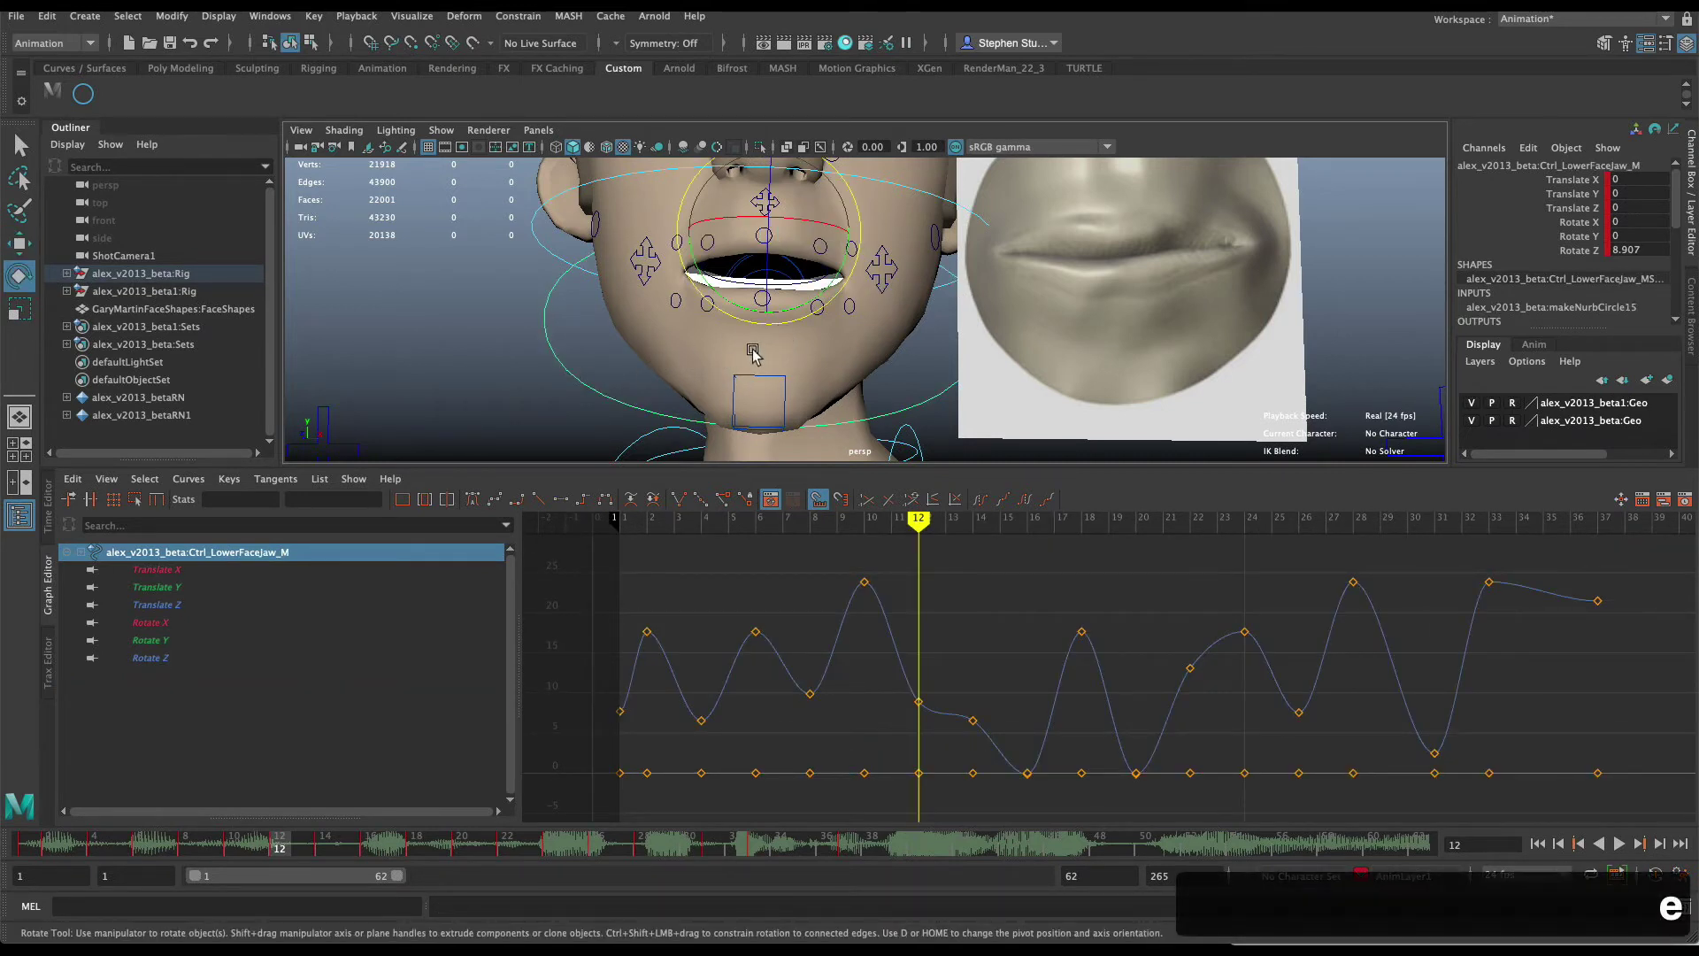
pyautogui.moveTo(767, 312); pyautogui.dragTo(768, 245)
pyautogui.press('e')
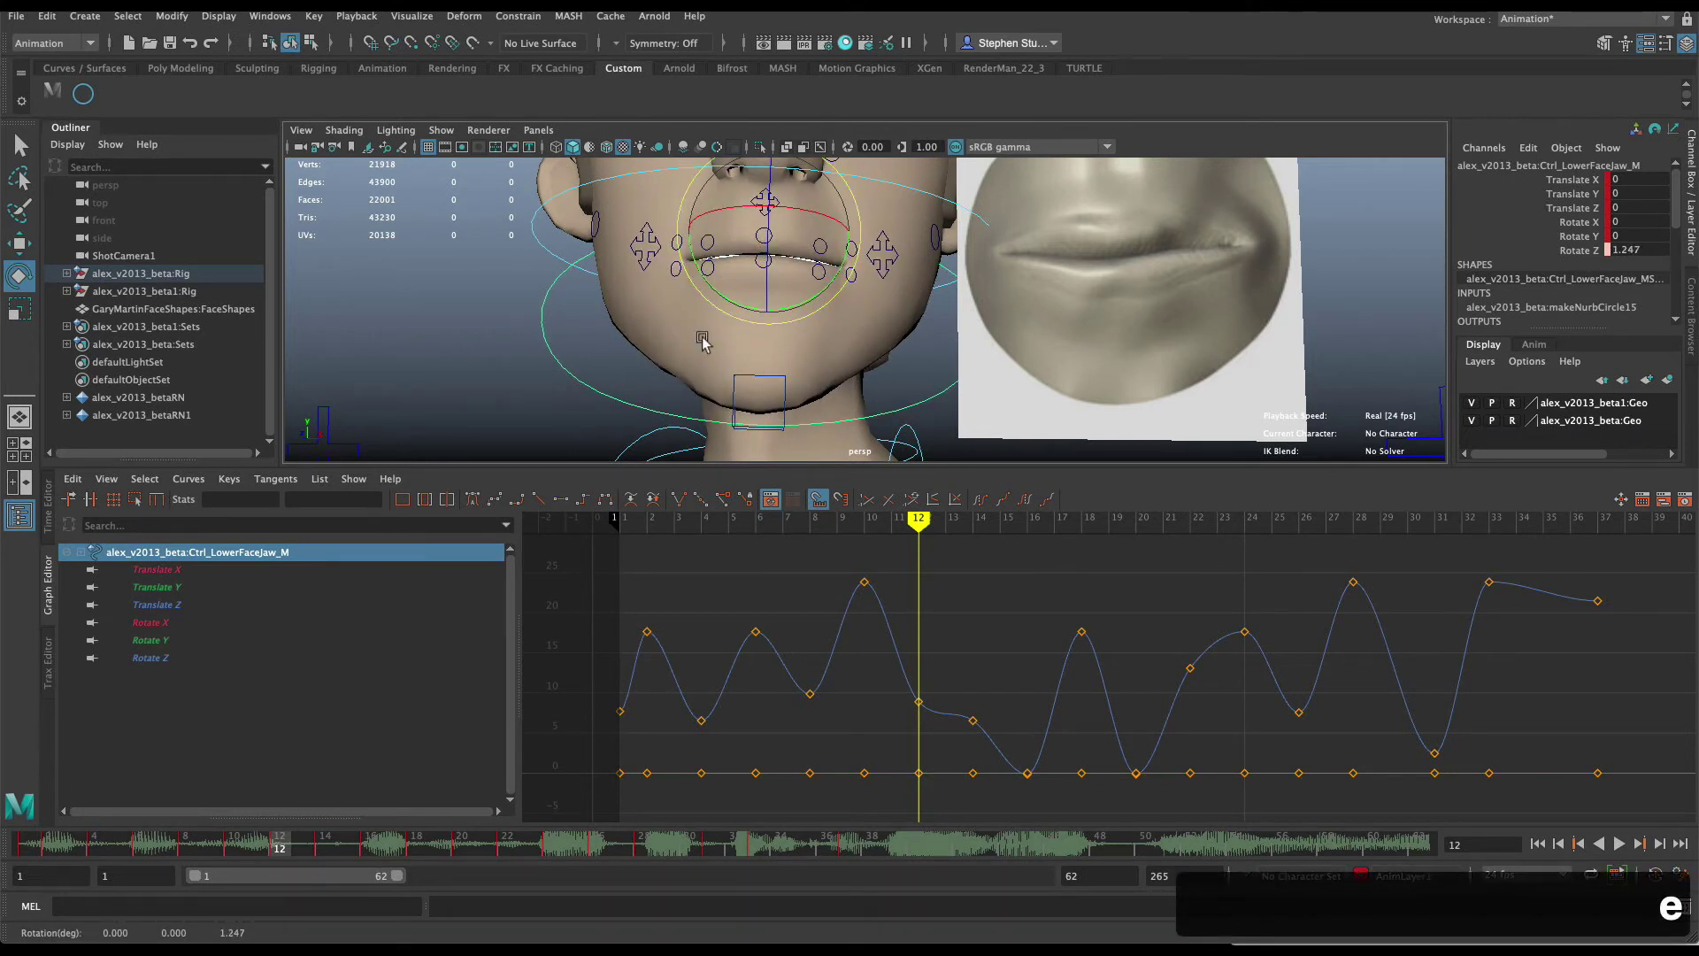
pyautogui.press('w')
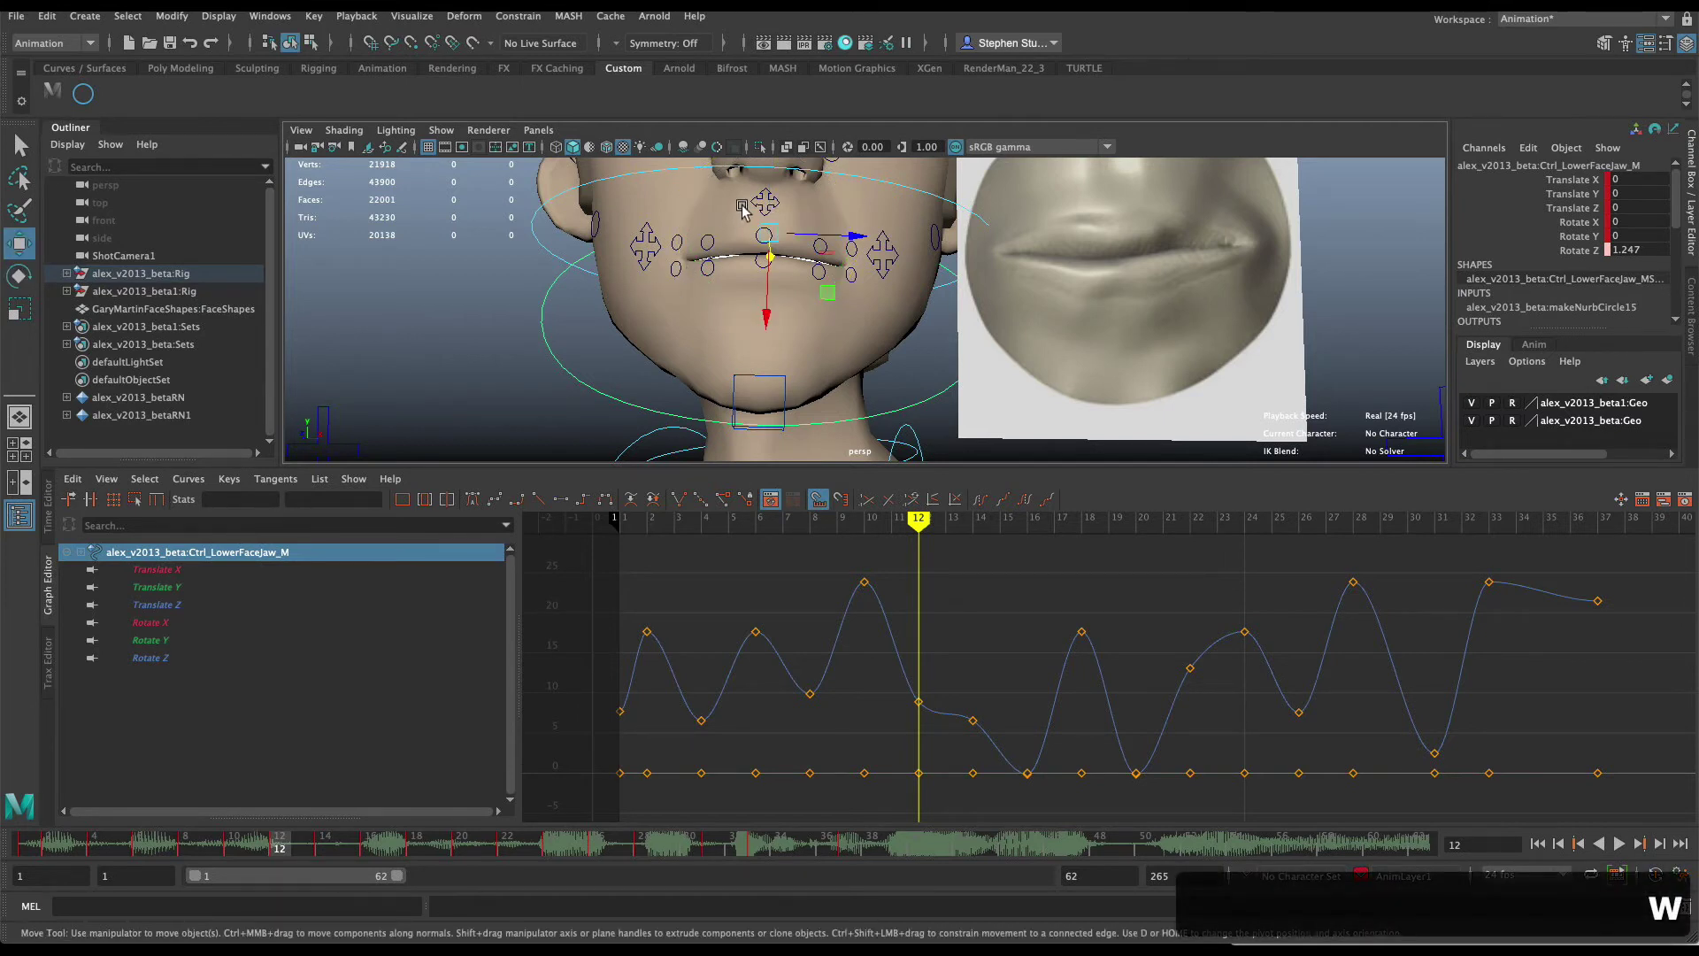
# Raise the paired inner upper- and lower-lip controls on both sides of the mouth at frame 12, and key them.
pyautogui.click(718, 272)
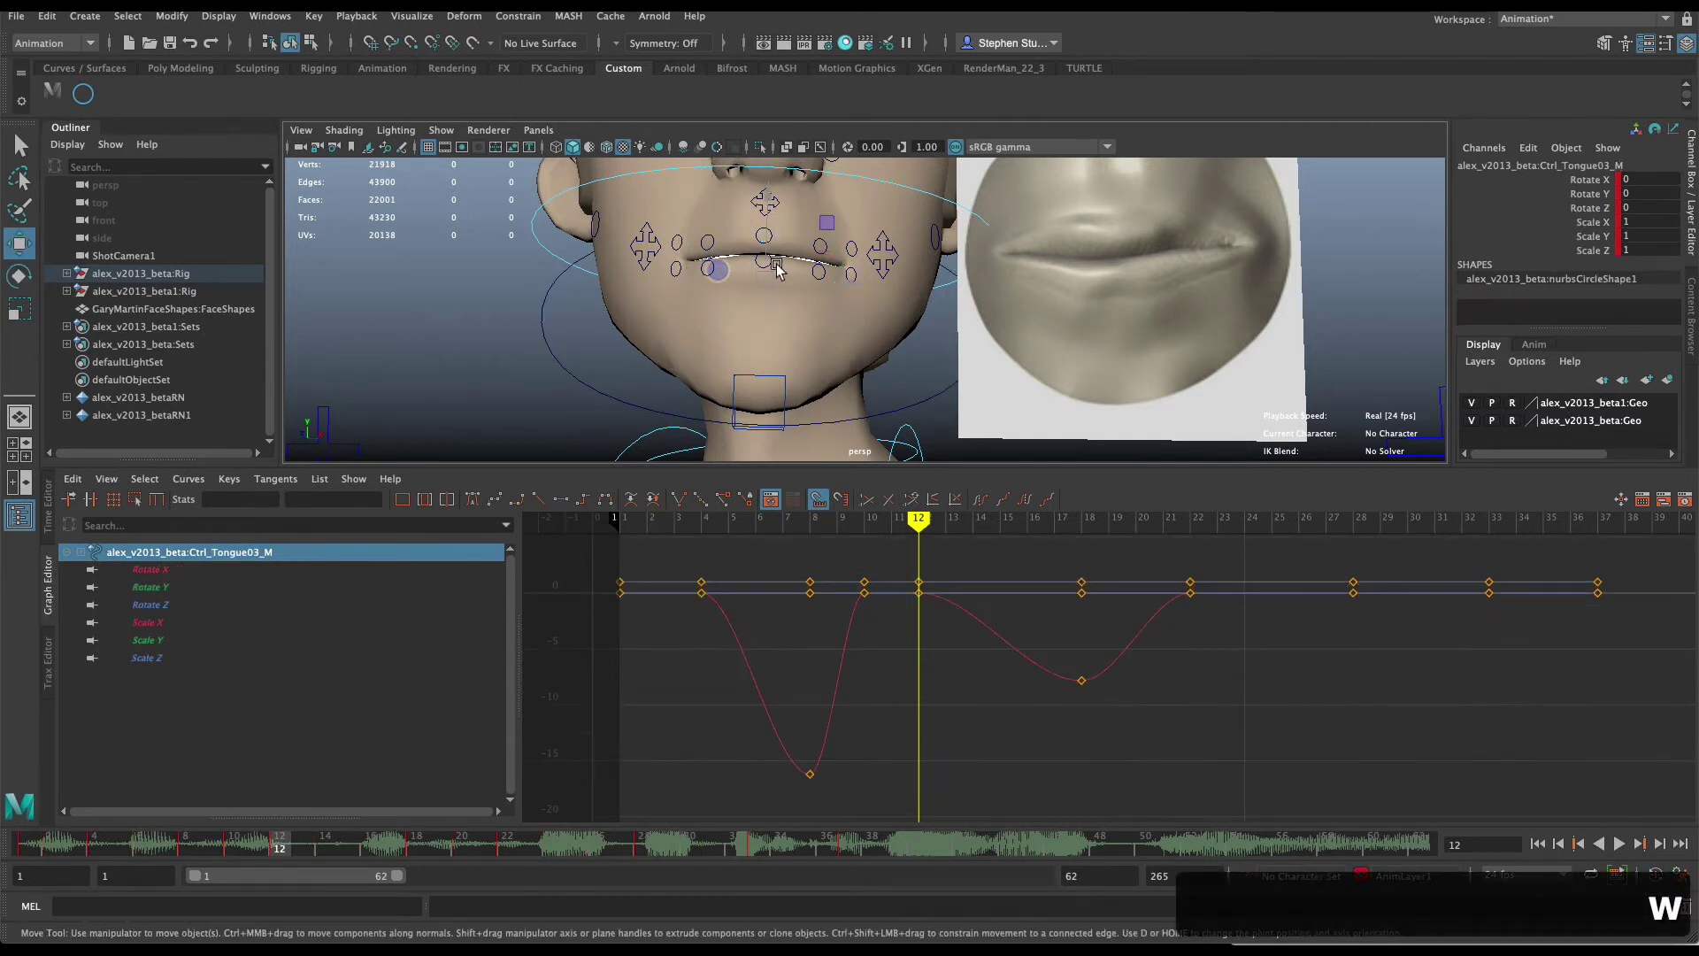
pyautogui.click(708, 268)
pyautogui.keyDown('shift'); pyautogui.click(725, 223); pyautogui.keyUp('shift')
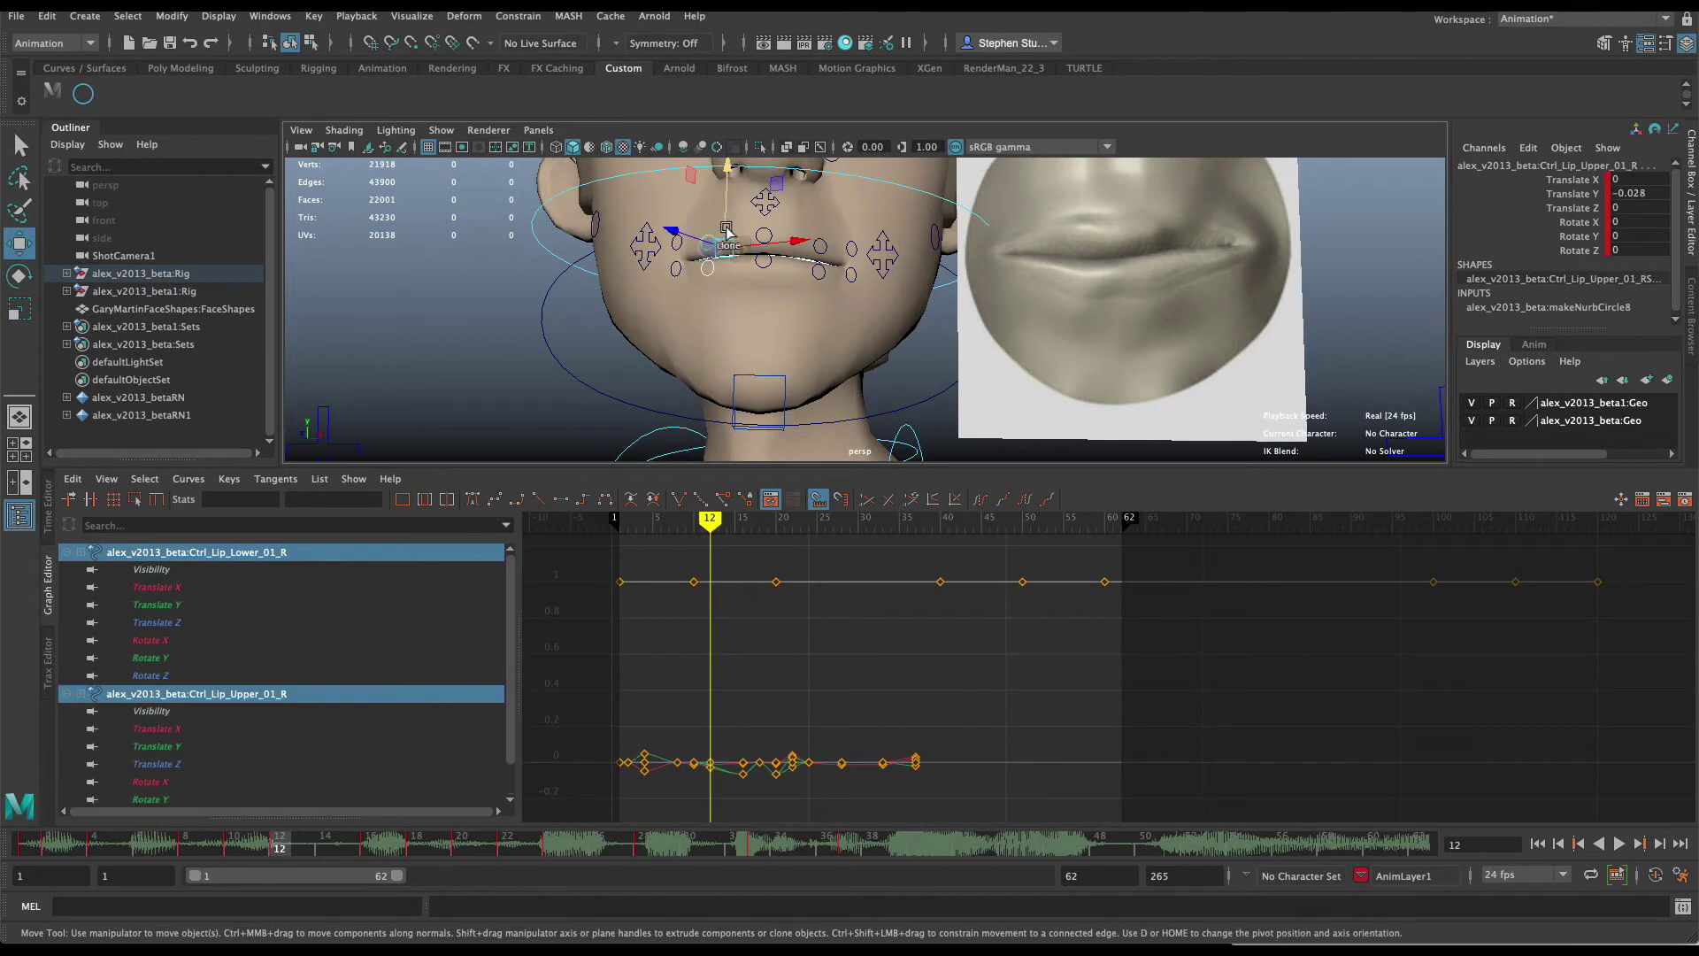
pyautogui.moveTo(725, 223); pyautogui.dragTo(728, 219)
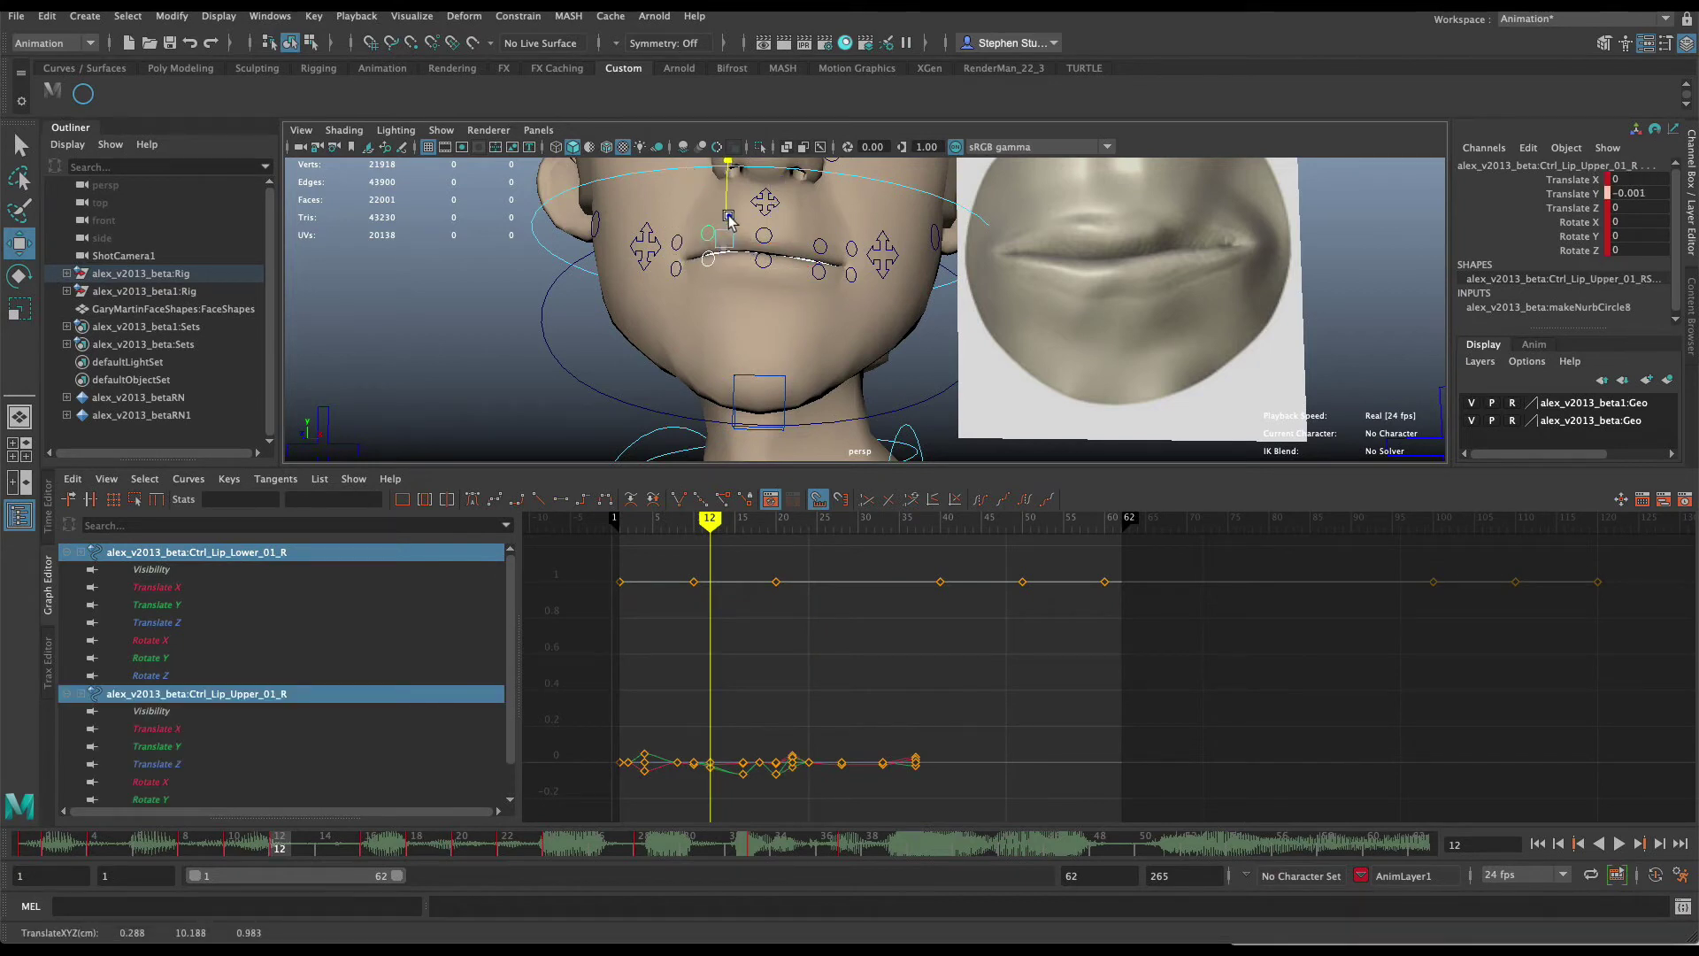
pyautogui.press('s')
pyautogui.click(824, 248)
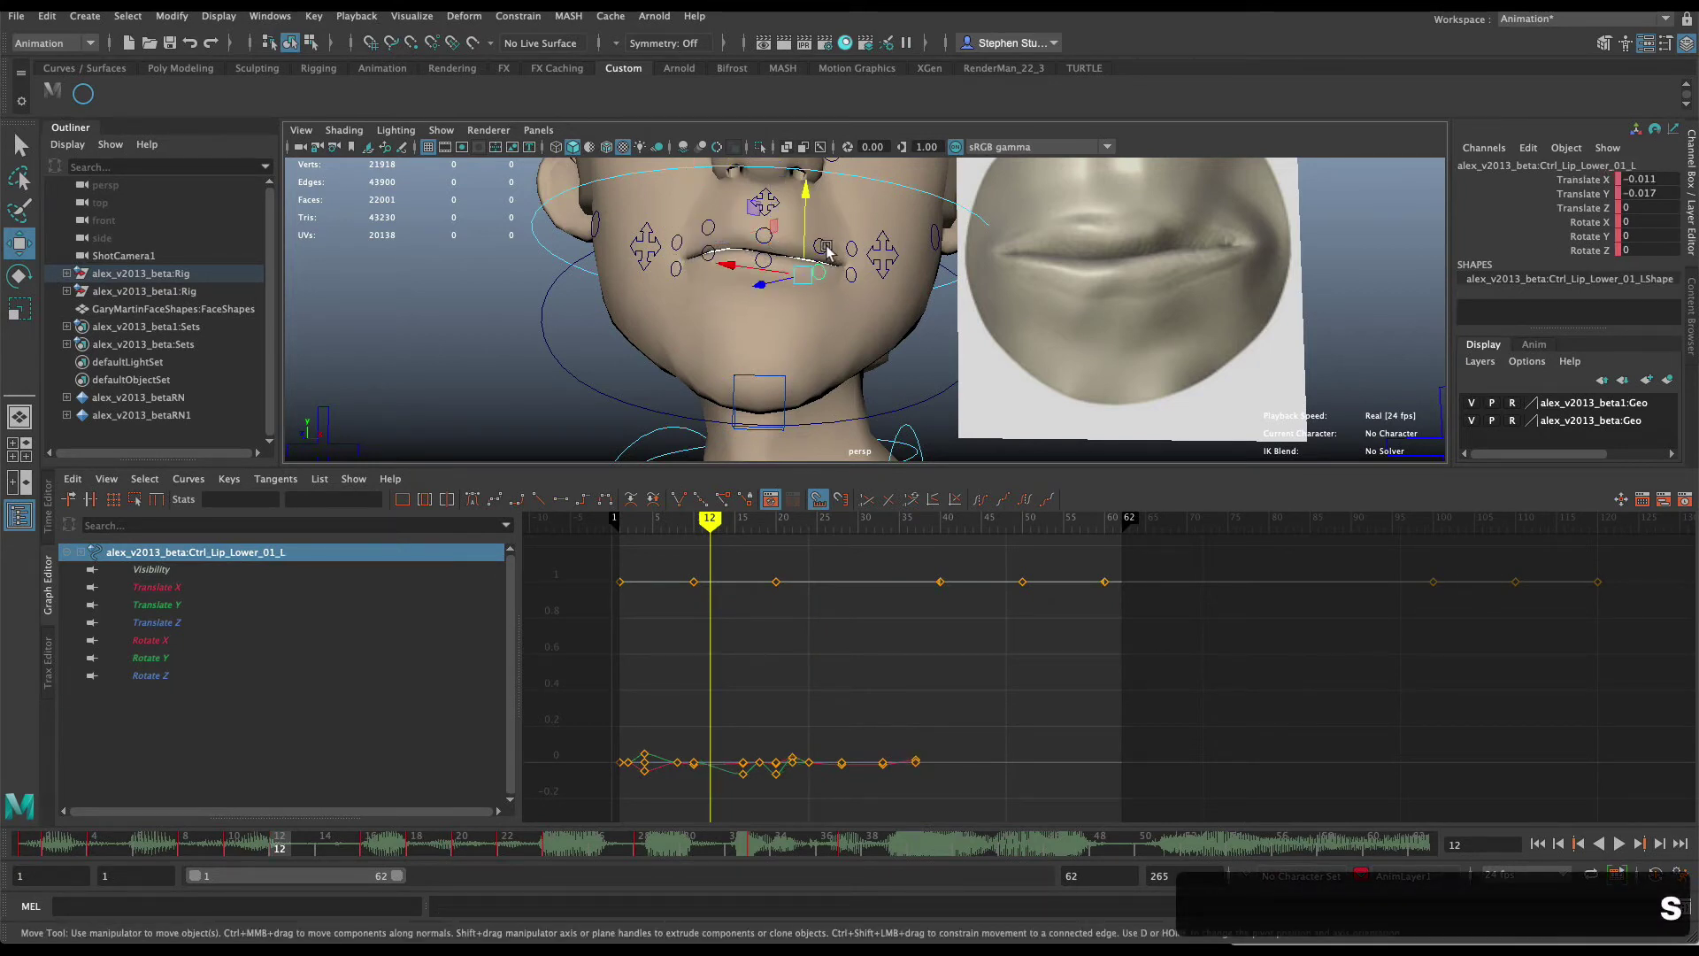
pyautogui.keyDown('shift'); pyautogui.click(824, 247); pyautogui.keyUp('shift')
pyautogui.moveTo(807, 222); pyautogui.dragTo(809, 215)
pyautogui.press('s')
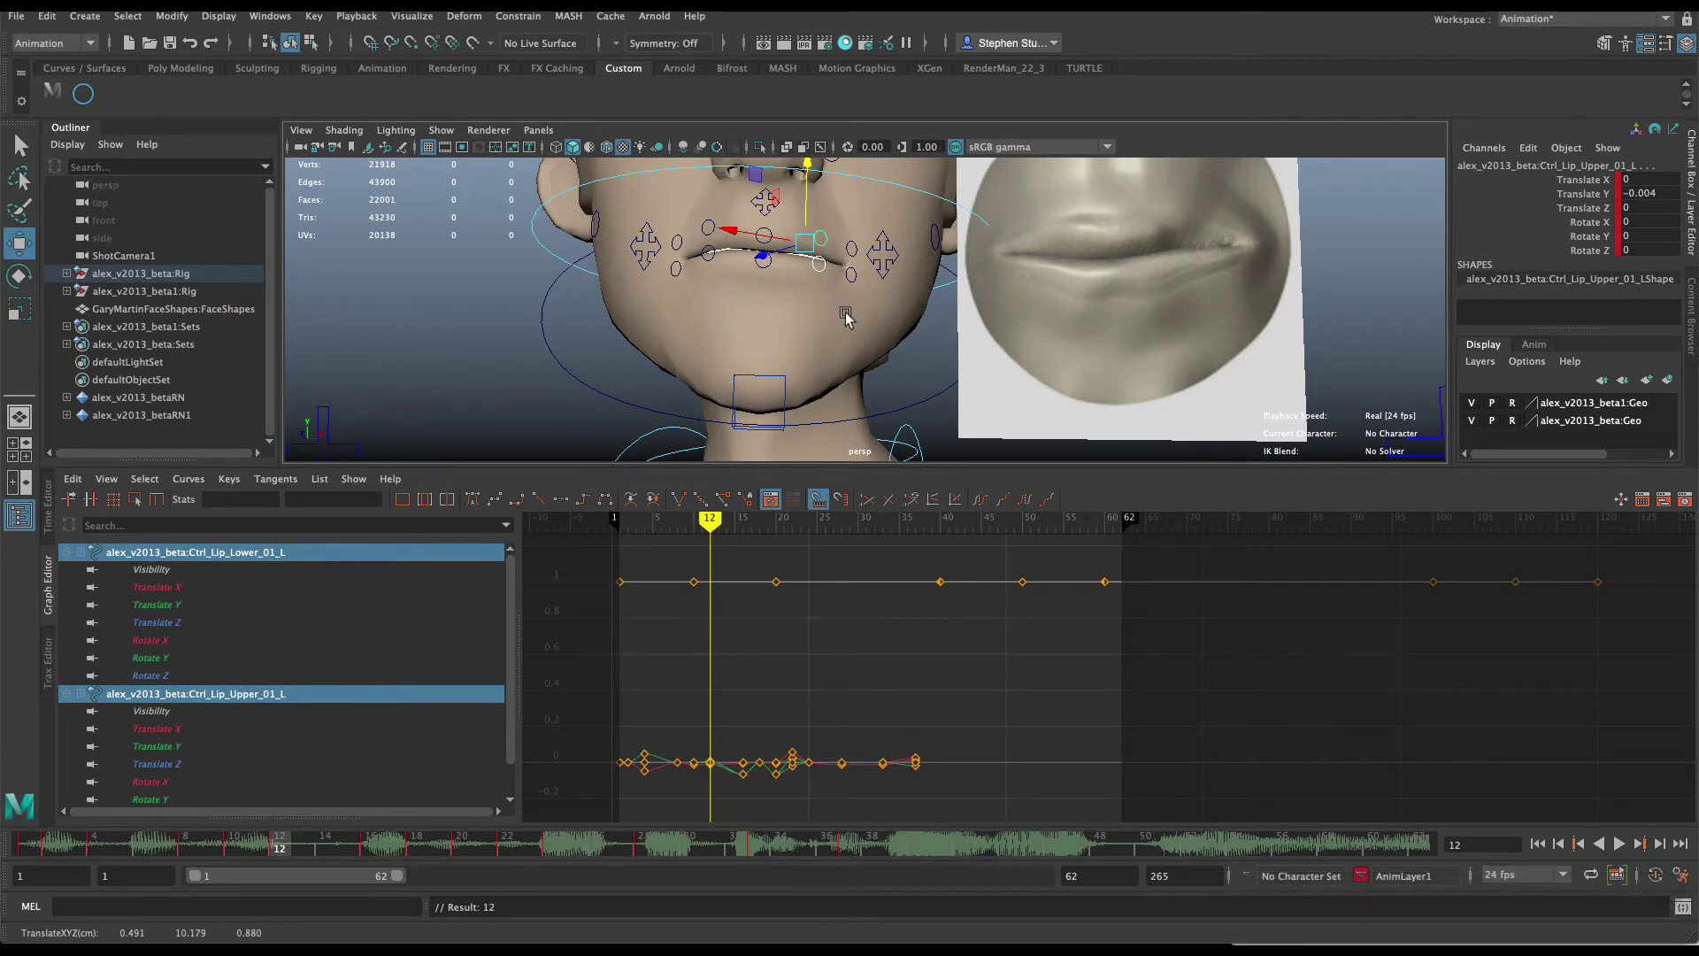
# Check Papagayo's mouth shapes from the end of "enough" to the start of "problems", around frames 10 to 15.
pyautogui.moveTo(289, 849)
pyautogui.mouseDown()
pyautogui.moveTo(236, 850)
pyautogui.moveTo(383, 849)
pyautogui.moveTo(319, 855)
pyautogui.mouseUp()
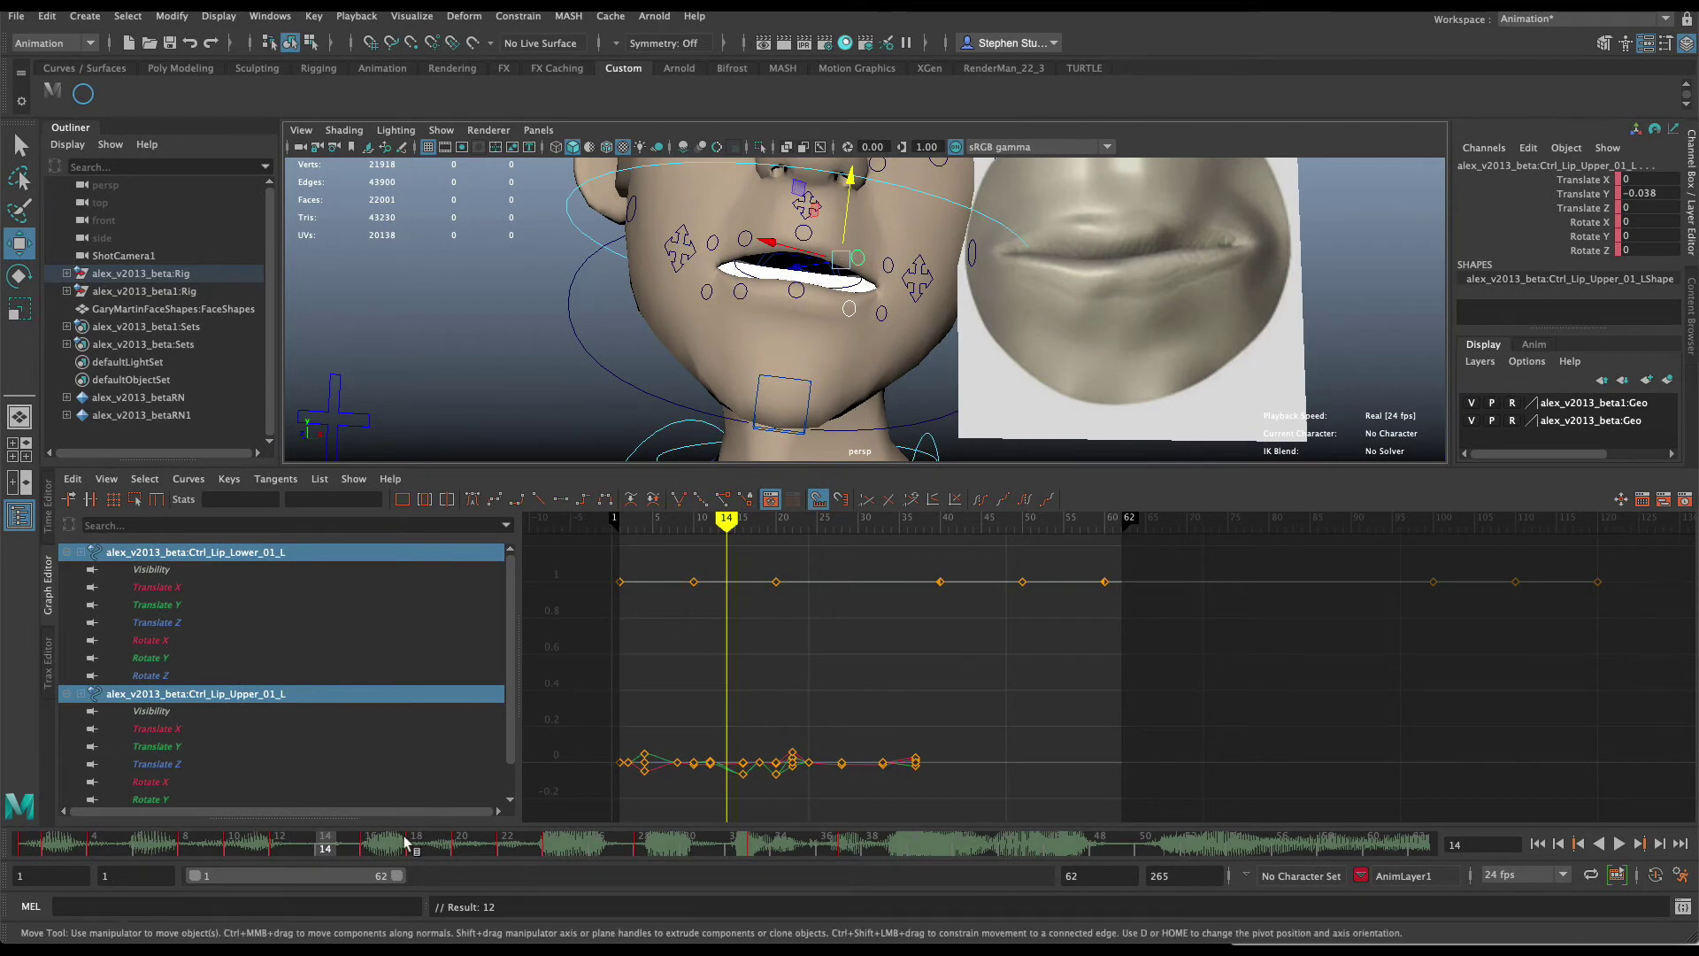
pyautogui.click(229, 848)
pyautogui.press('super+Tab')
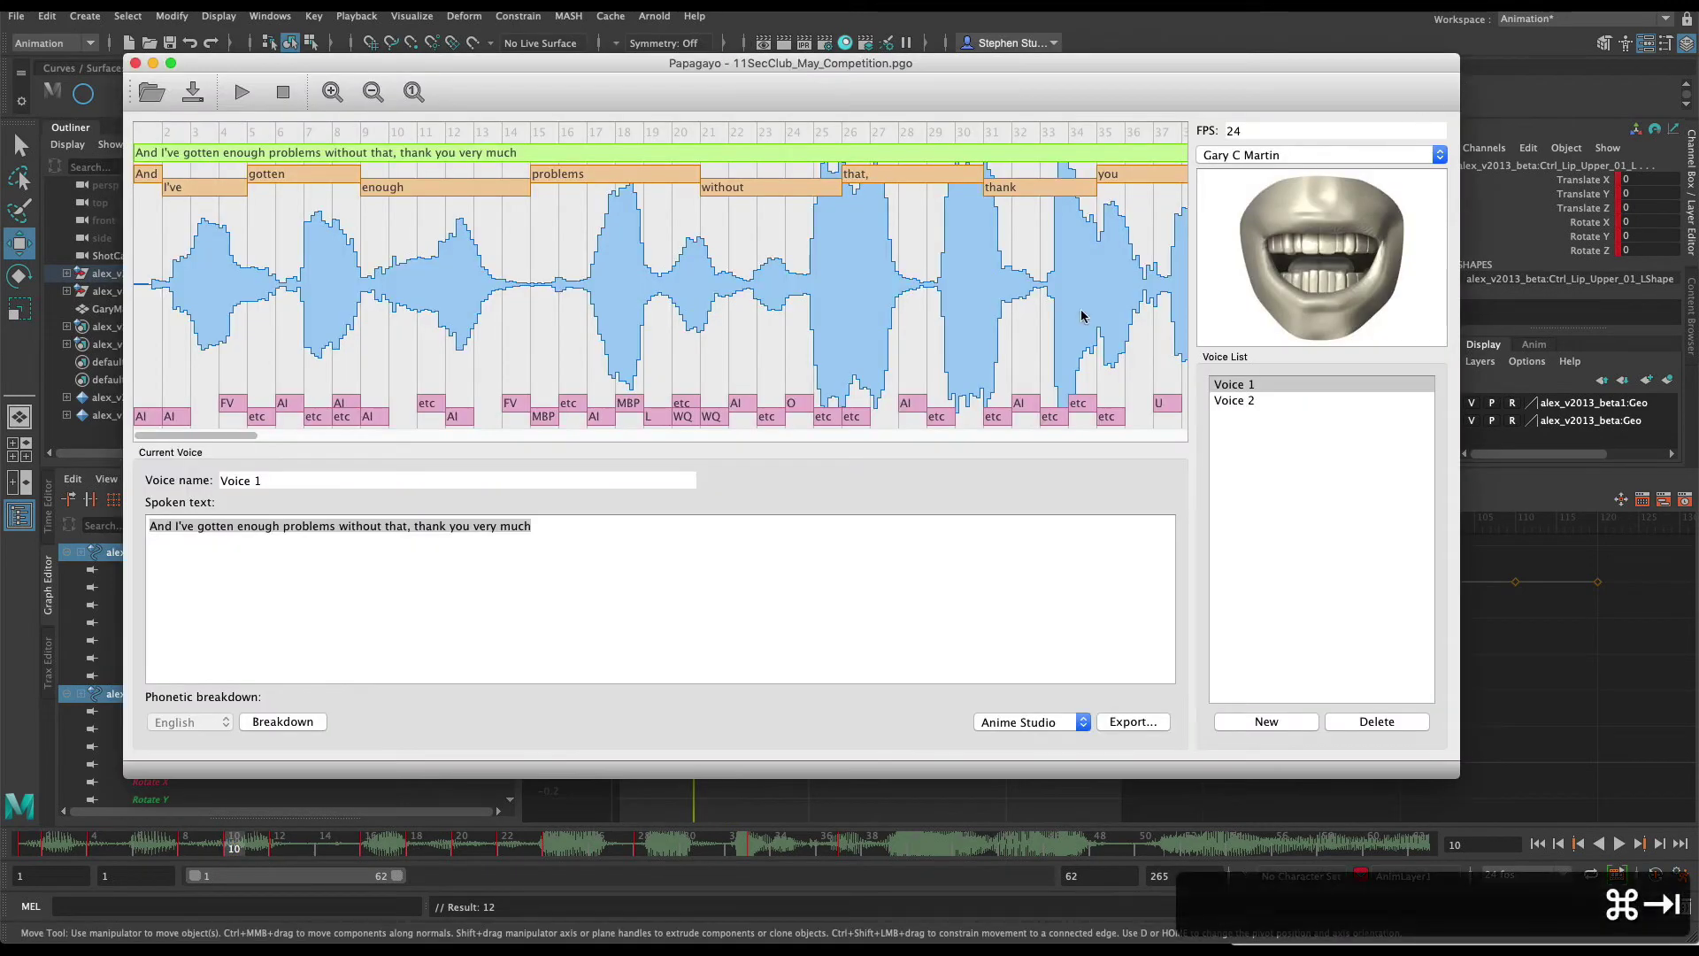
pyautogui.moveTo(403, 134); pyautogui.dragTo(548, 137)
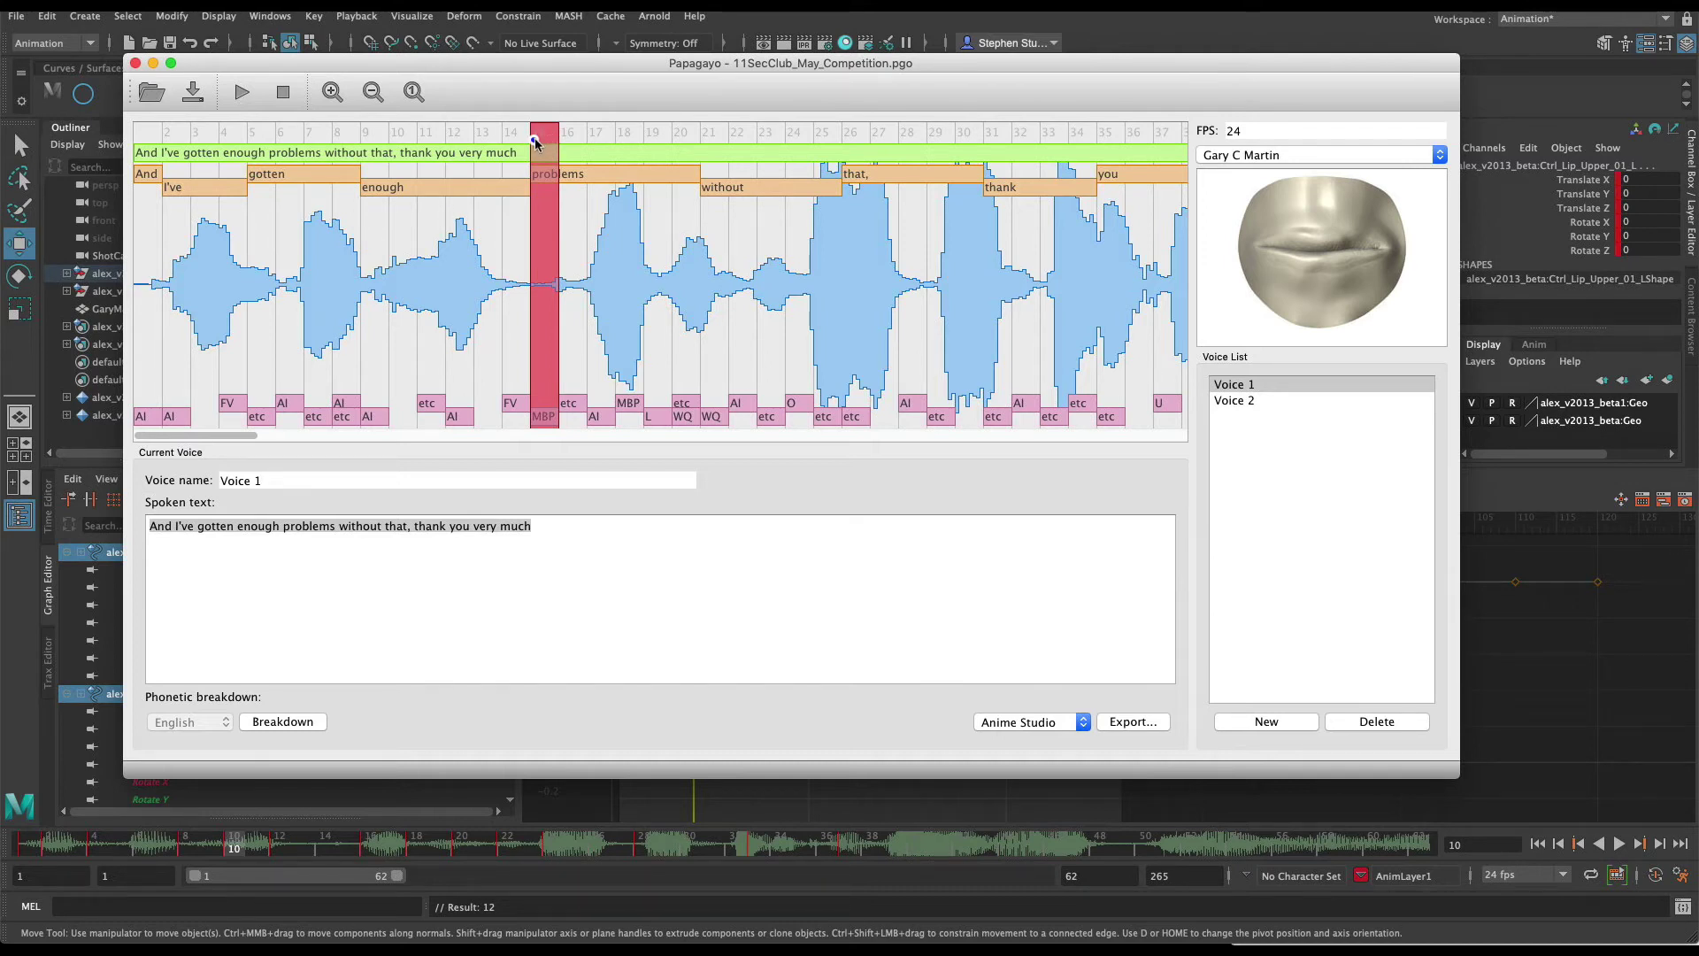
pyautogui.moveTo(536, 142); pyautogui.dragTo(504, 265)
pyautogui.press('super+Tab')
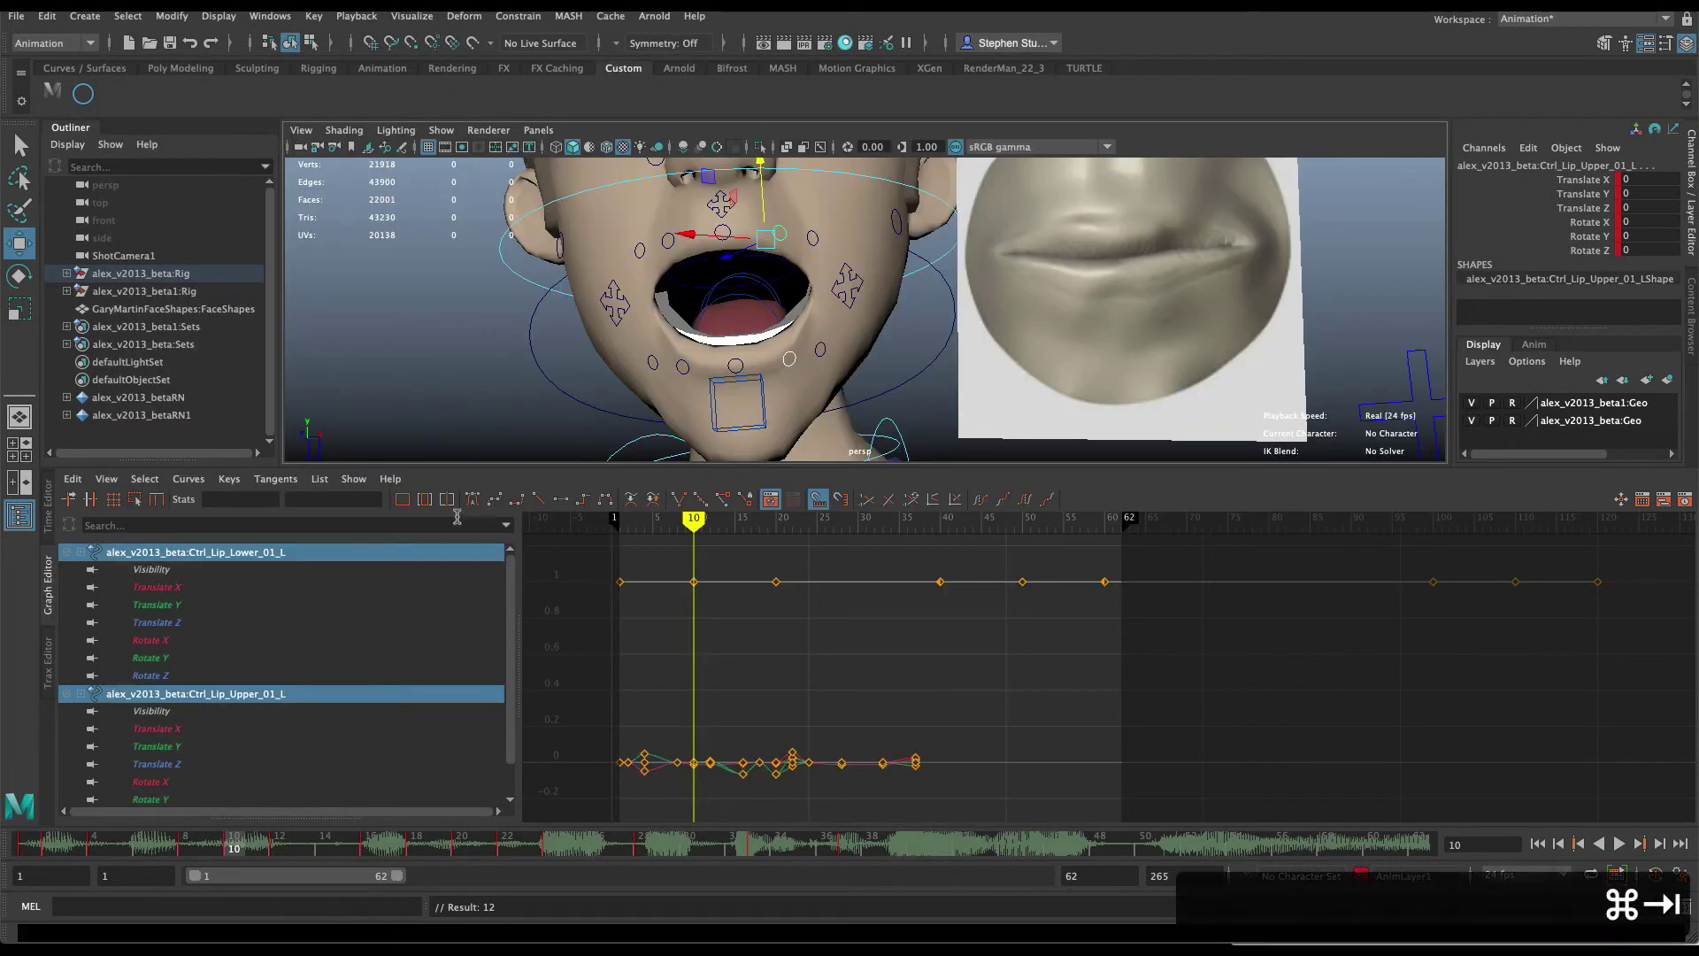
# Compare the Maya character's mouth poses at frames 12 and 14, ending on frame 14.
pyautogui.click(325, 845)
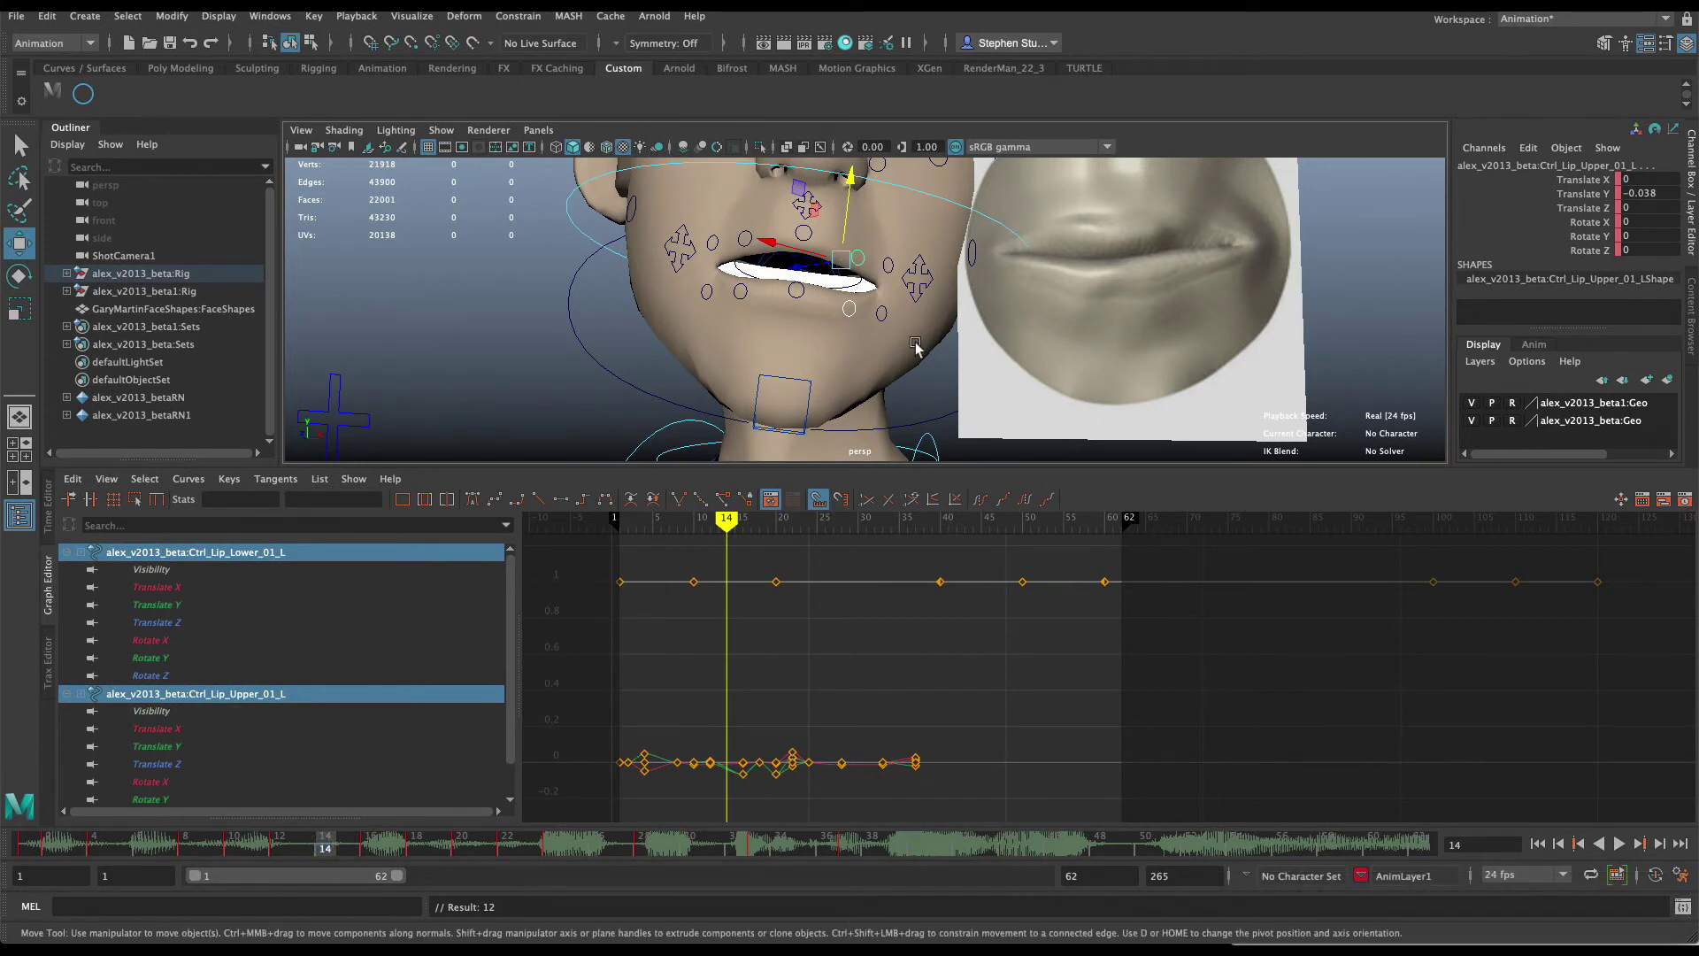
pyautogui.click(821, 282)
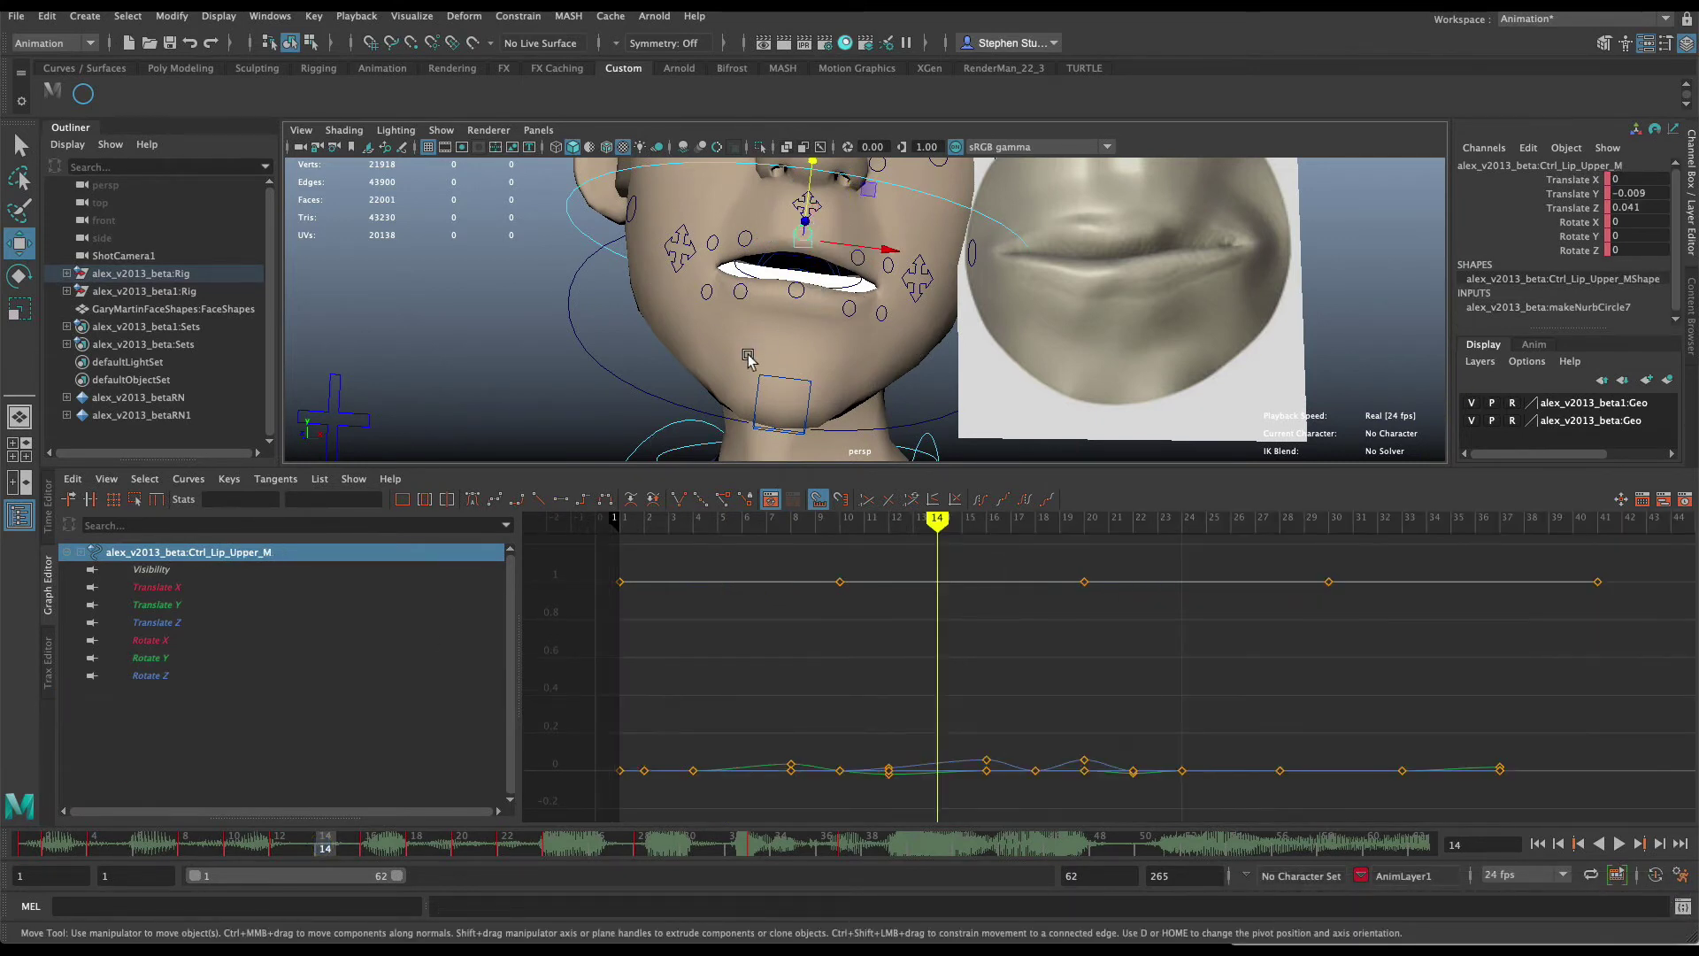
pyautogui.click(272, 842)
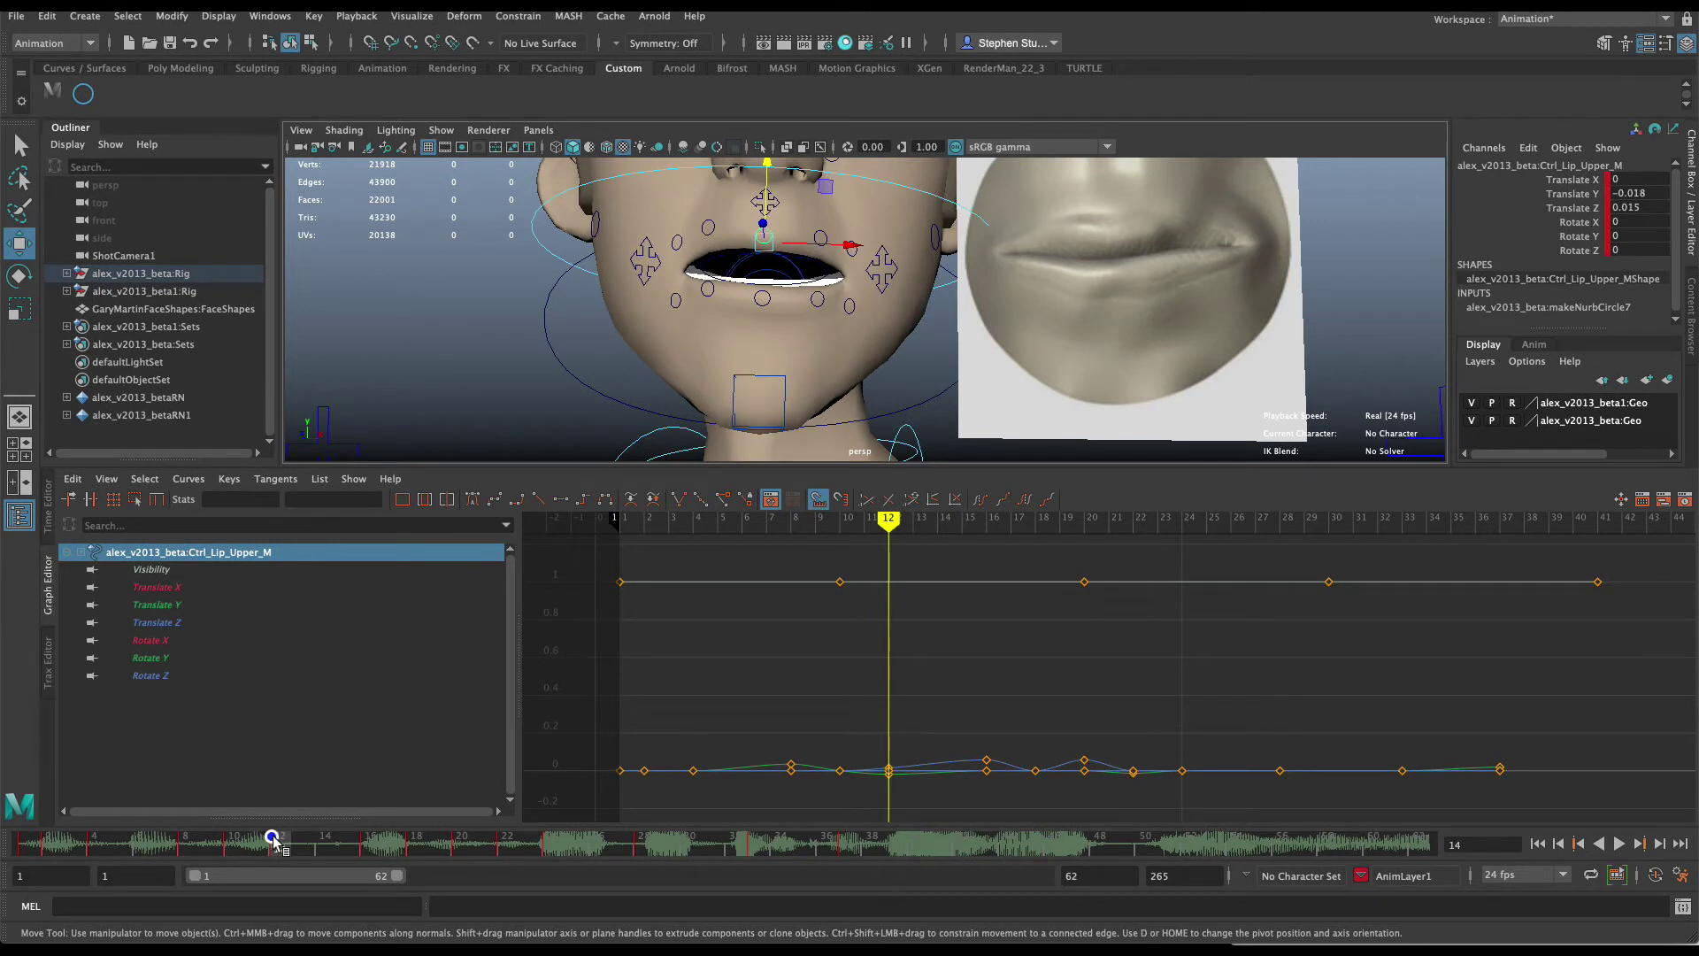
pyautogui.moveTo(272, 843); pyautogui.dragTo(325, 845)
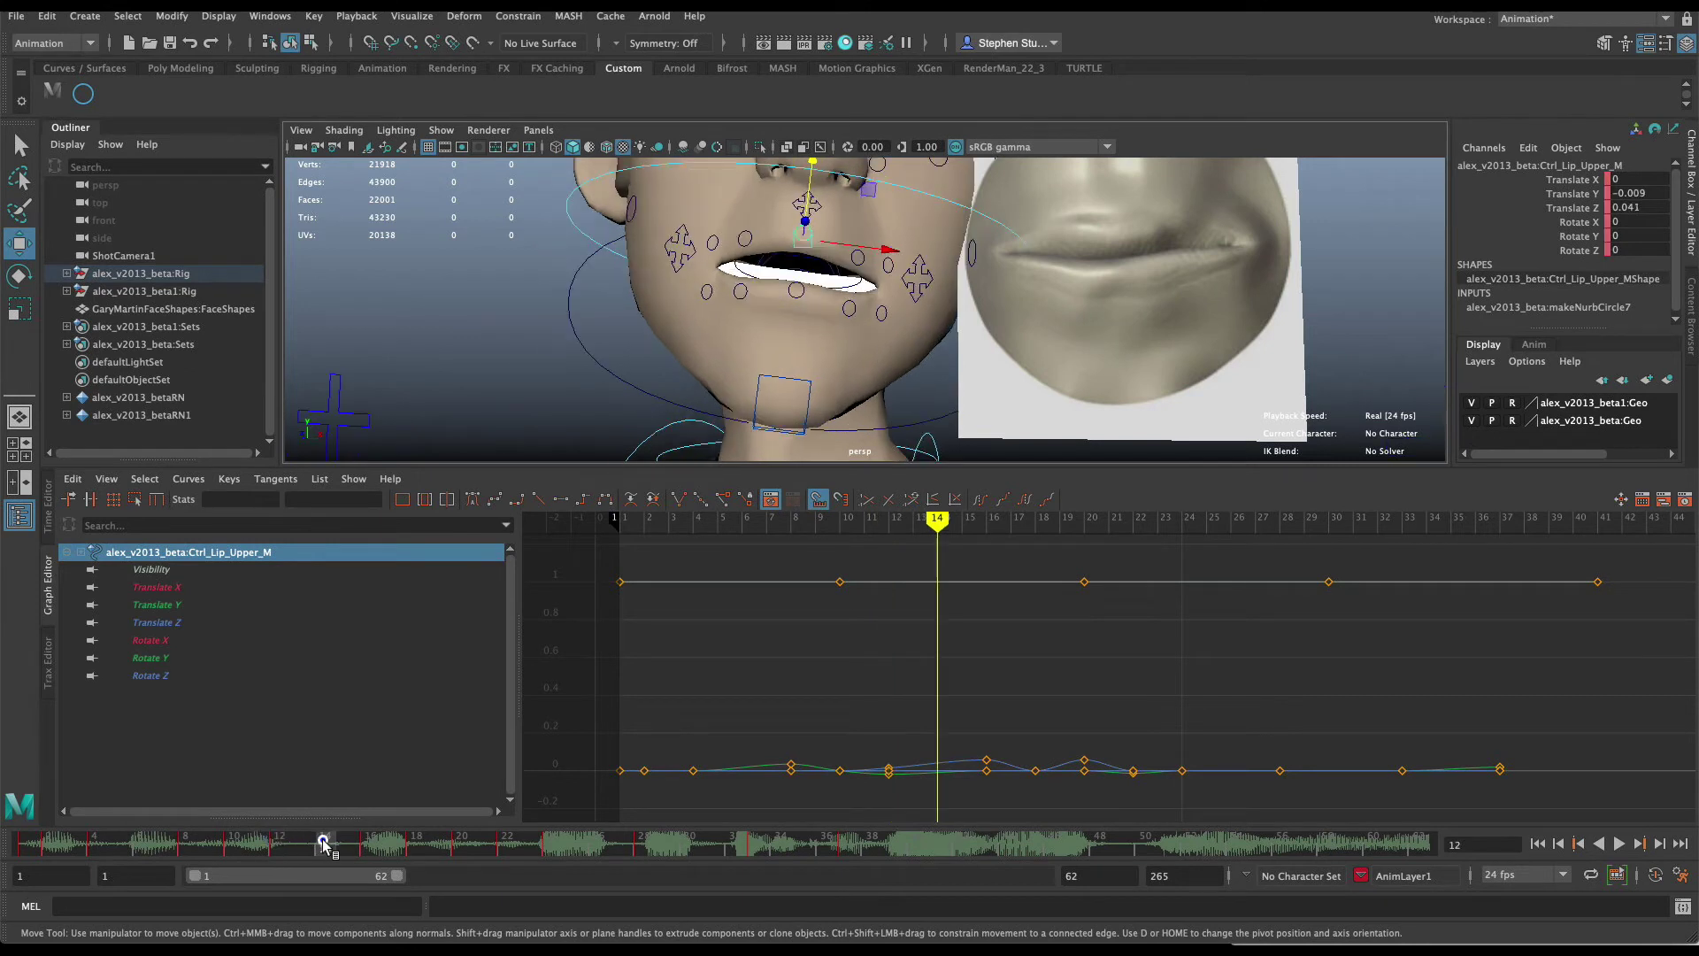
pyautogui.click(795, 295)
pyautogui.moveTo(804, 271); pyautogui.dragTo(807, 250)
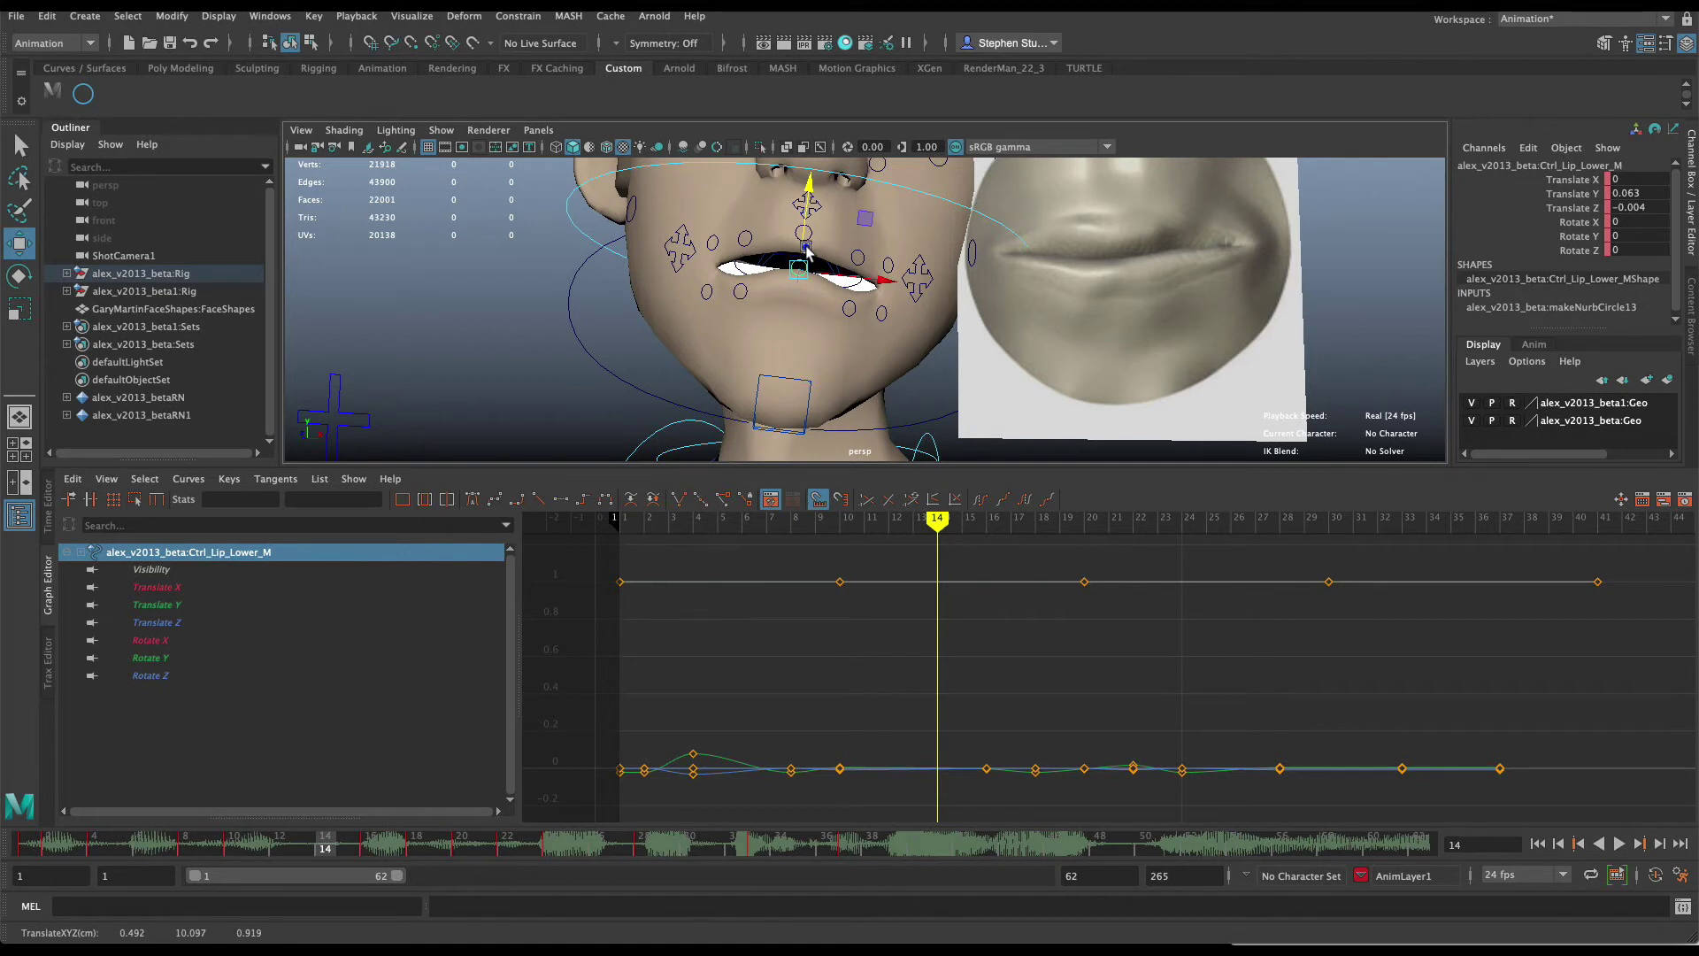
pyautogui.press('super+z')
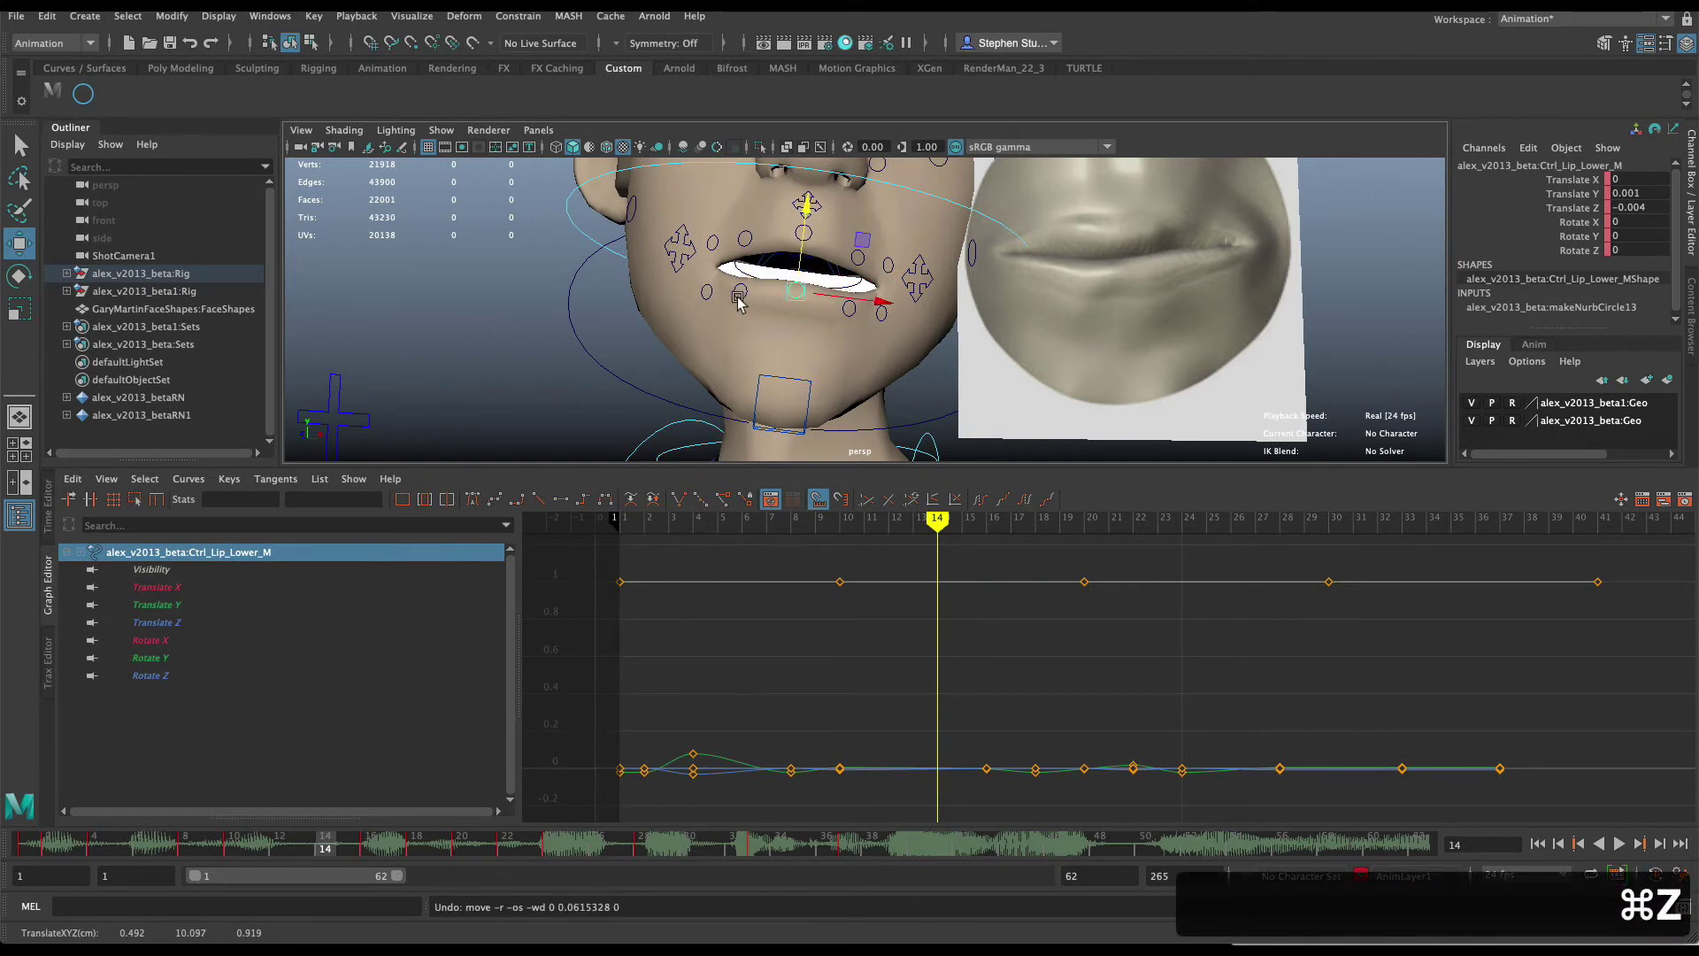
# Raise the middle and both inner lower-lip controls together at frame 14, the middle one to about 0.056 in Translate Y, and key them.
pyautogui.keyDown('shift'); pyautogui.click(769, 302); pyautogui.keyUp('shift')
pyautogui.click(852, 311)
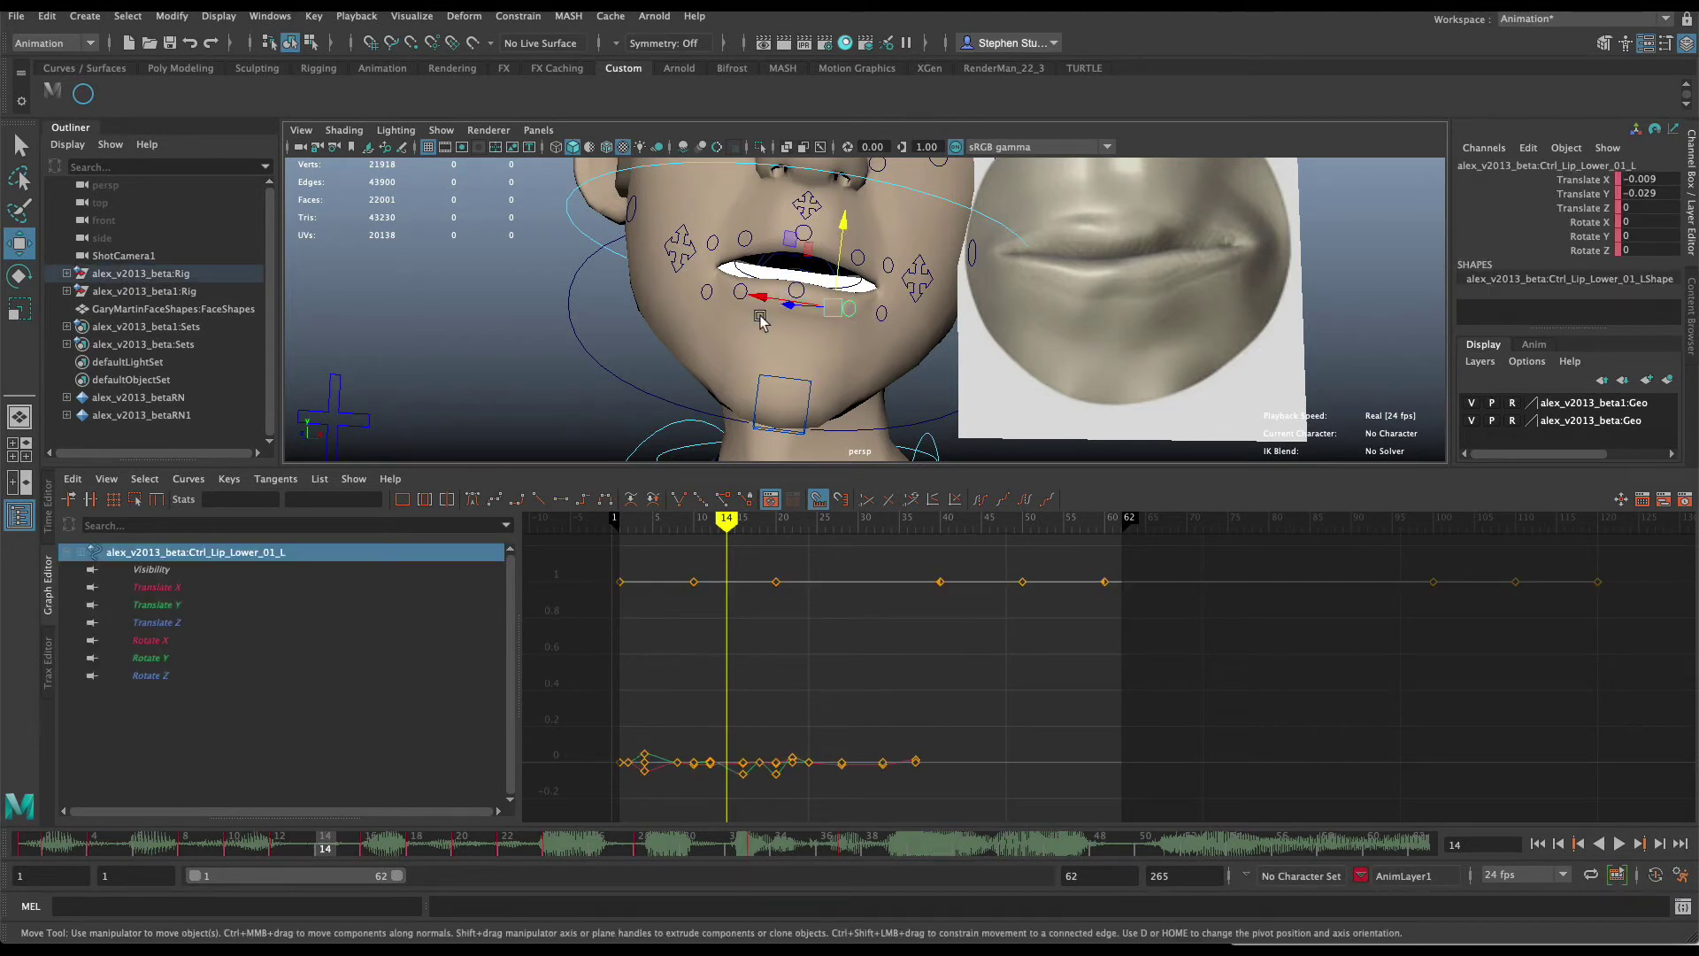
pyautogui.press('q')
pyautogui.keyDown('shift'); pyautogui.click(745, 288); pyautogui.keyUp('shift')
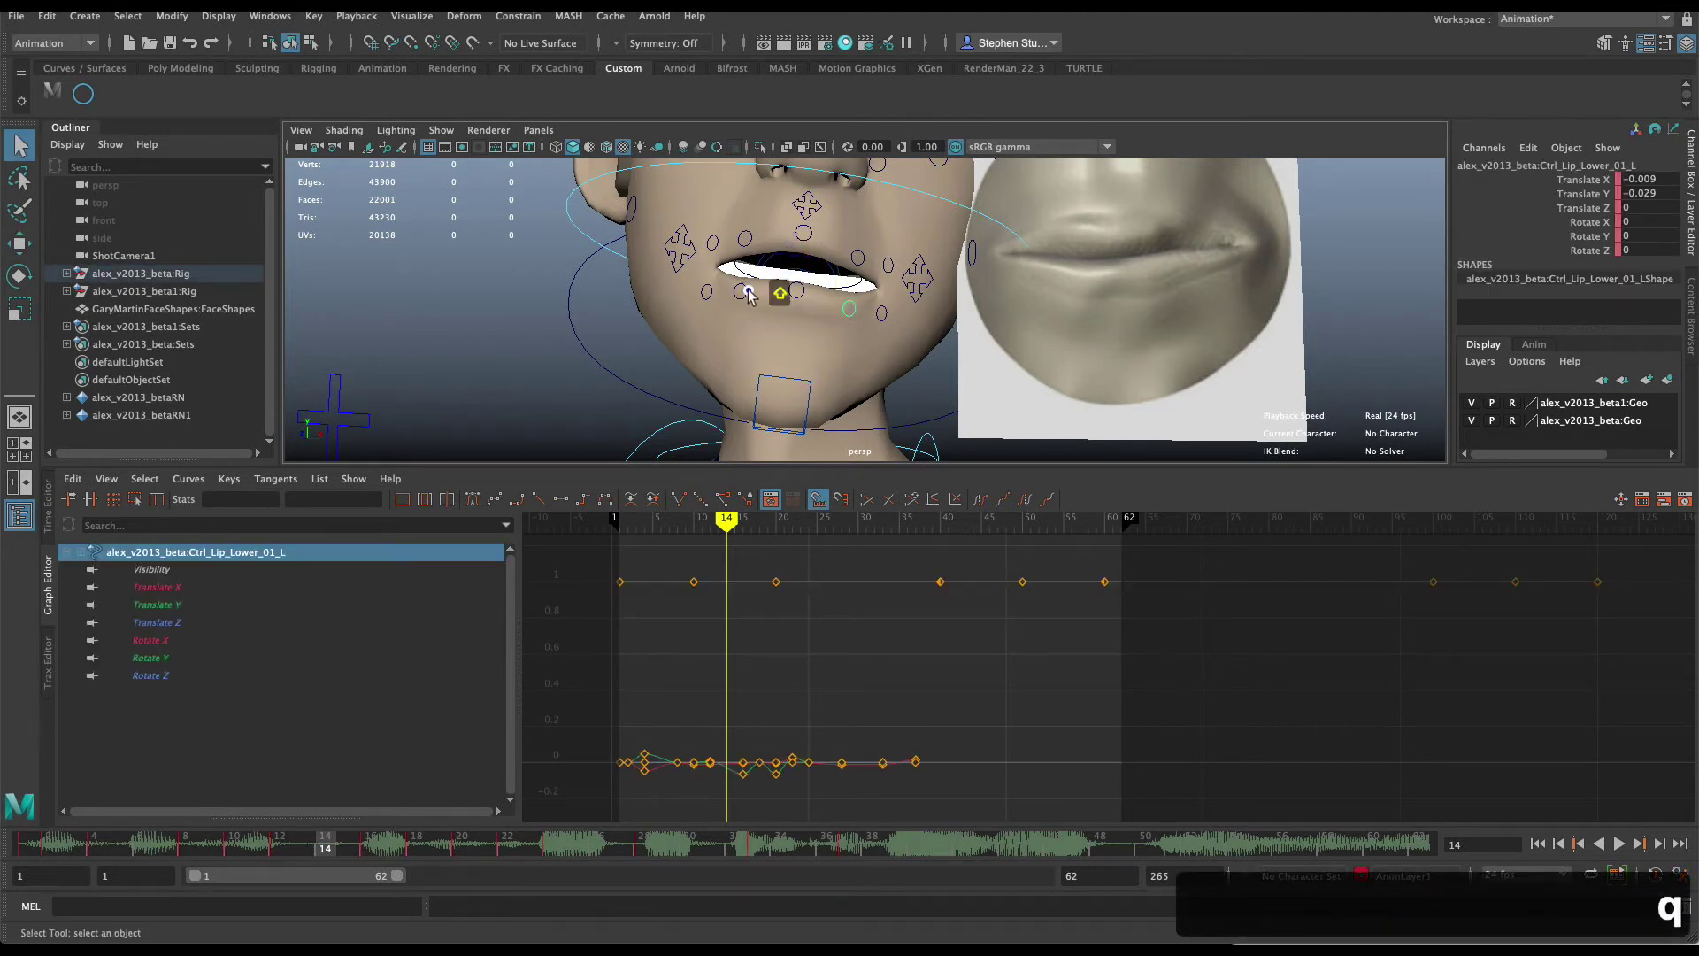
pyautogui.keyDown('shift'); pyautogui.click(793, 290); pyautogui.keyUp('shift')
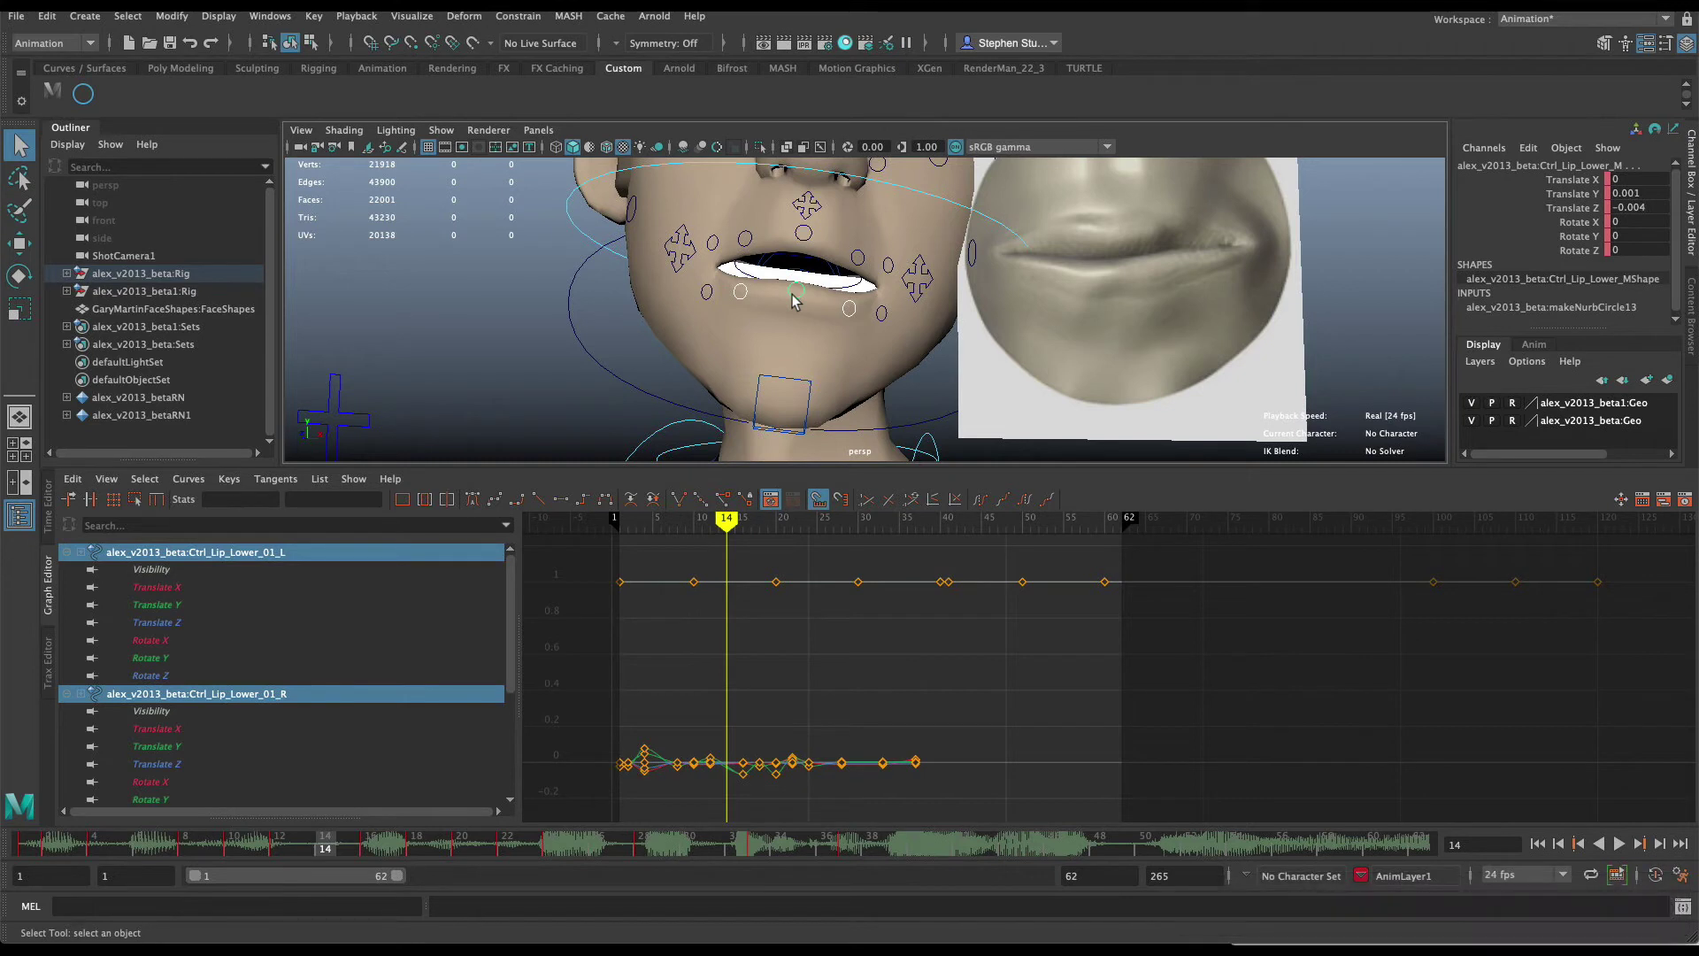
pyautogui.press('w')
pyautogui.moveTo(795, 261); pyautogui.dragTo(797, 243)
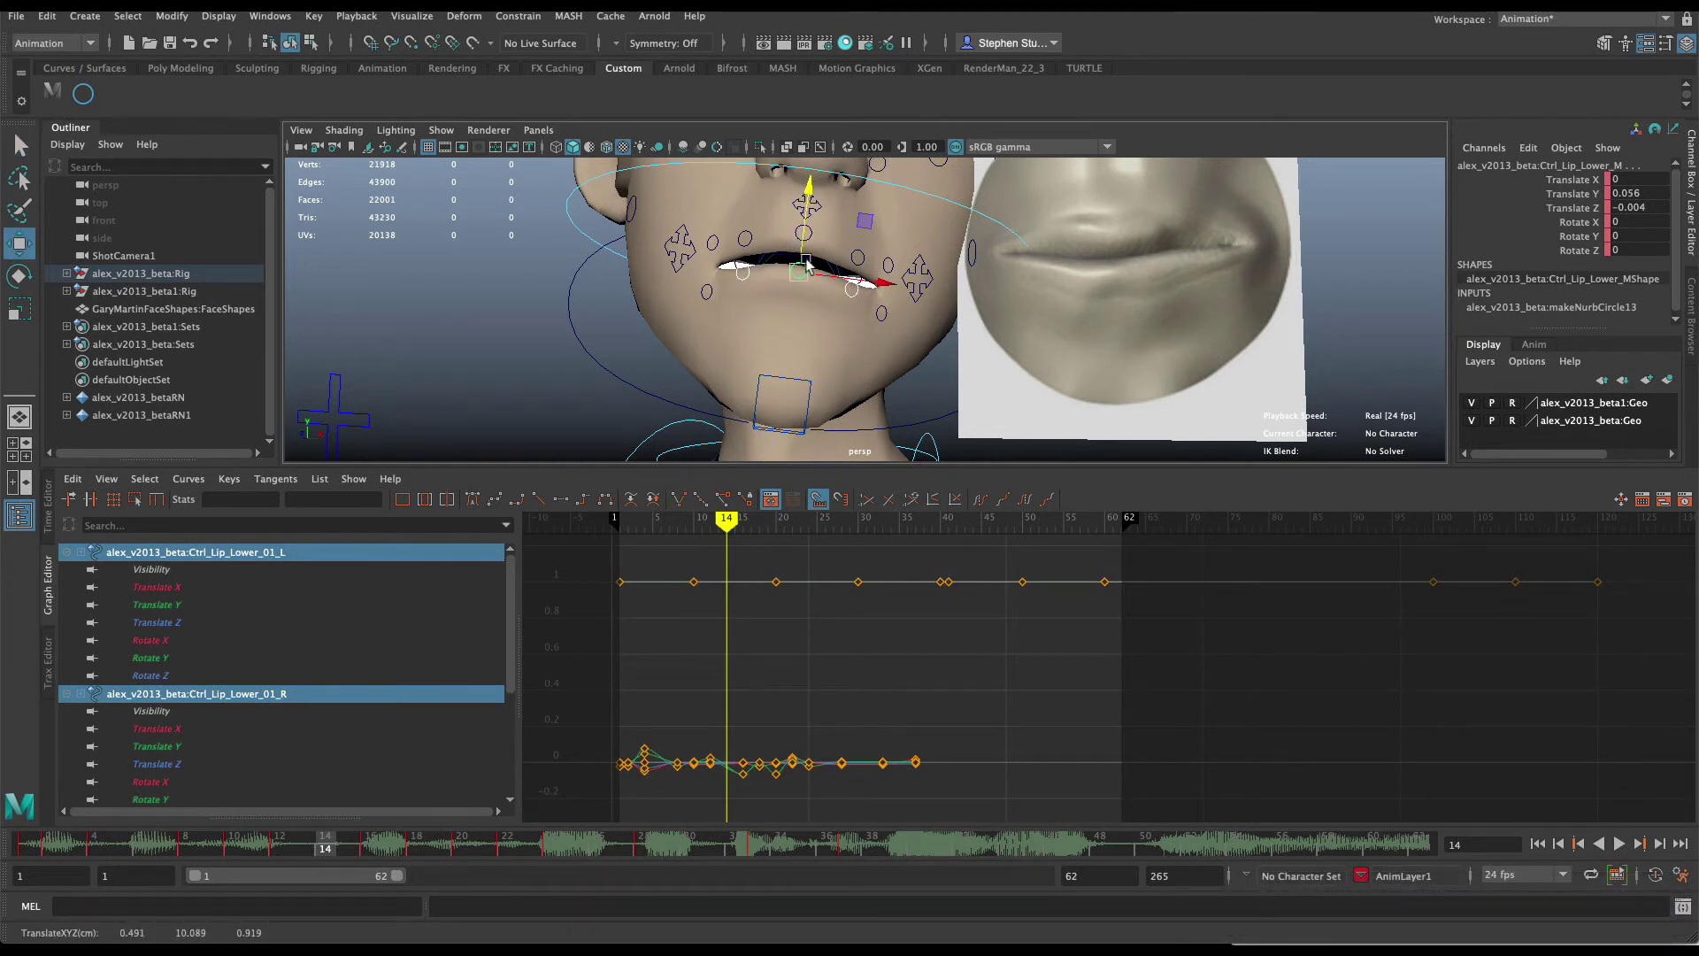
pyautogui.press('s')
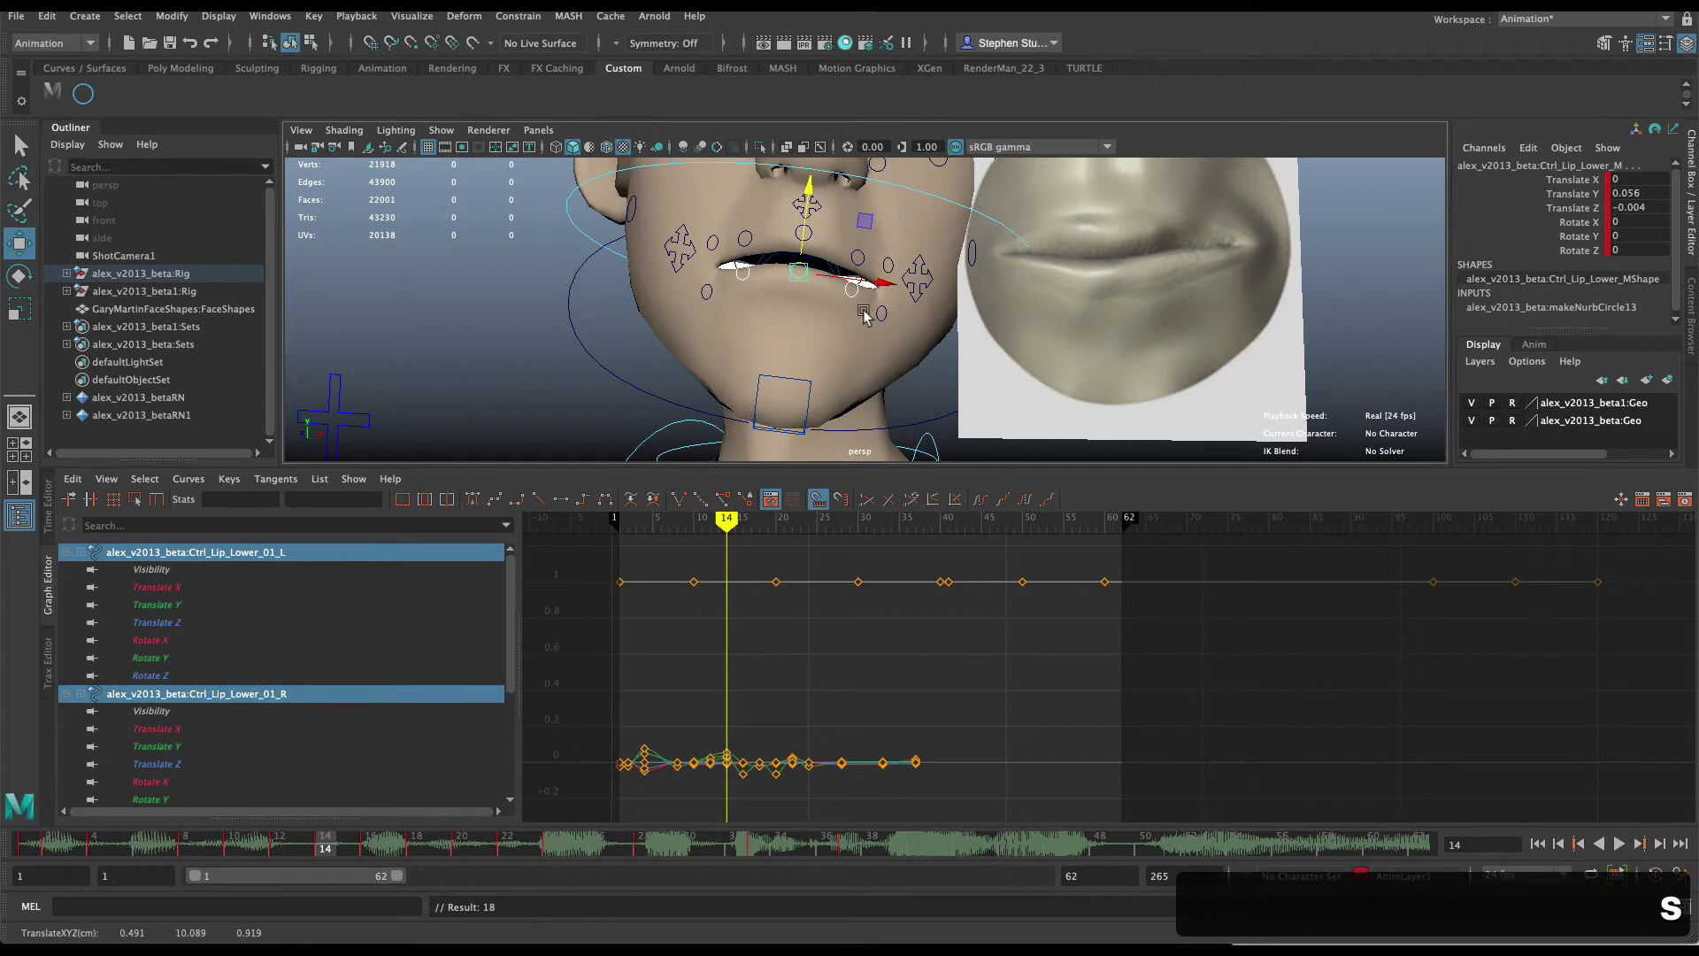
# Raise the whole mouth with the mouth-move control to a Translate Y of about 0.056, and key it at frame 14.
pyautogui.click(808, 202)
pyautogui.moveTo(810, 178); pyautogui.dragTo(816, 179)
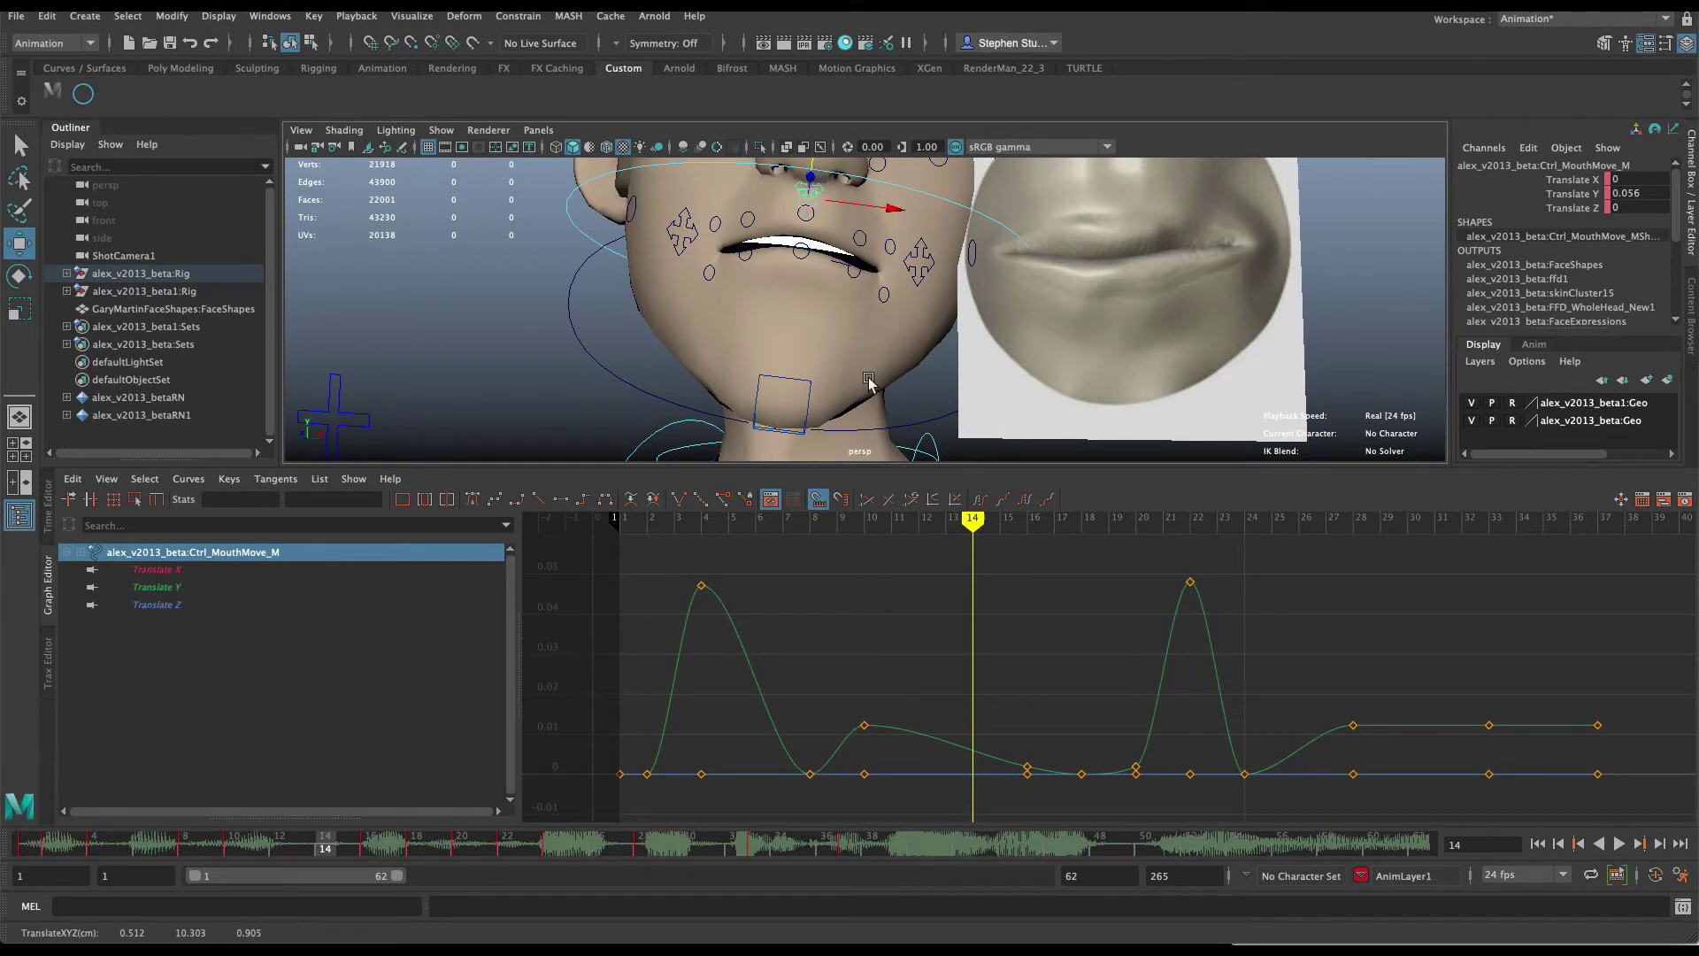
pyautogui.press('s')
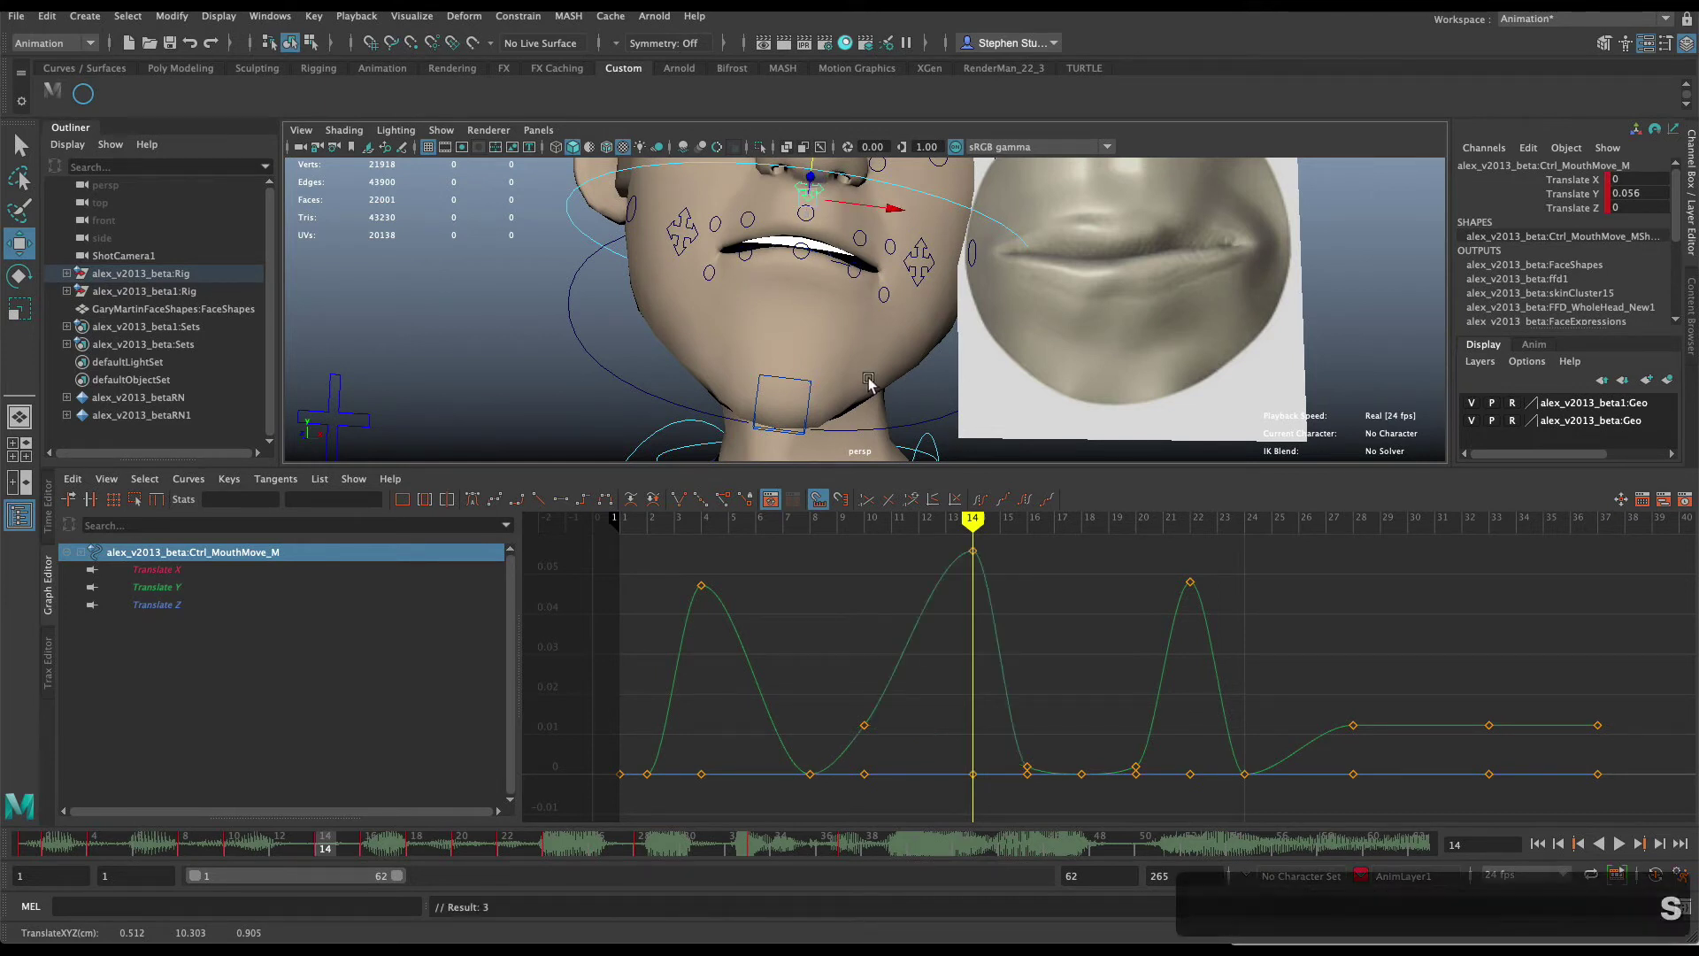
# Set the Mouth Shape of the face-shapes reference plane to FV_mouth.
pyautogui.click(803, 237)
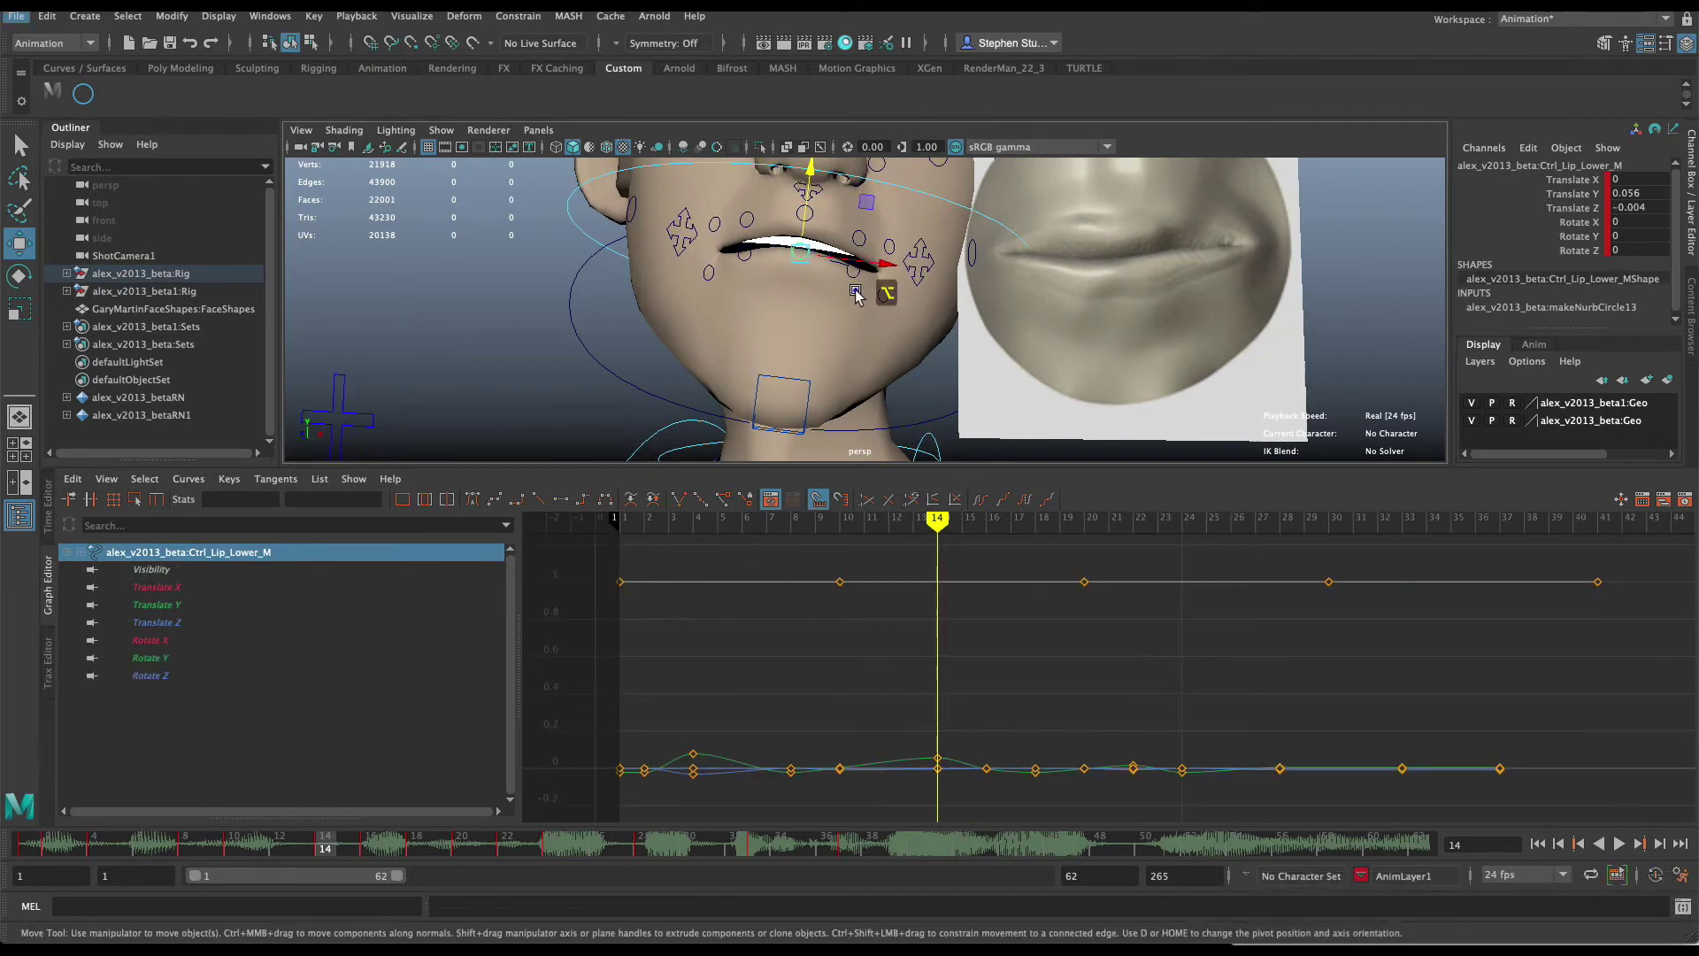
pyautogui.moveTo(857, 295)
pyautogui.keyDown('alt'); pyautogui.mouseDown()
pyautogui.moveTo(807, 313)
pyautogui.moveTo(826, 308)
pyautogui.mouseUp(); pyautogui.keyUp('alt')
pyautogui.click(1138, 252)
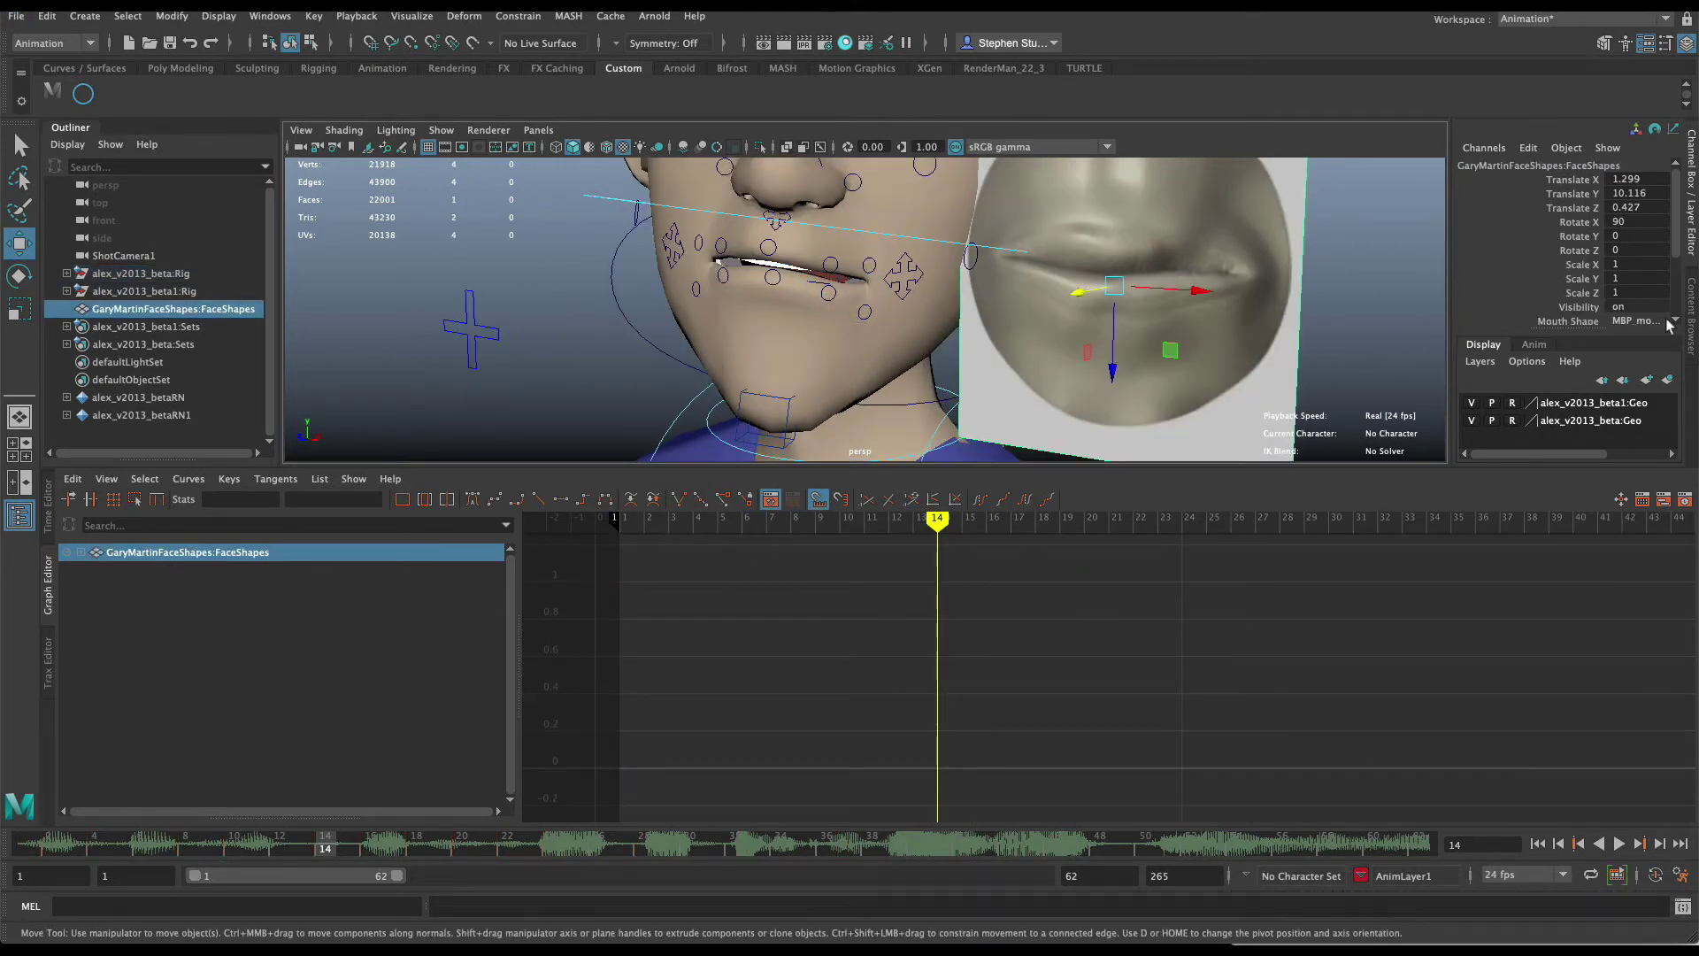
pyautogui.click(1669, 322)
pyautogui.click(1656, 449)
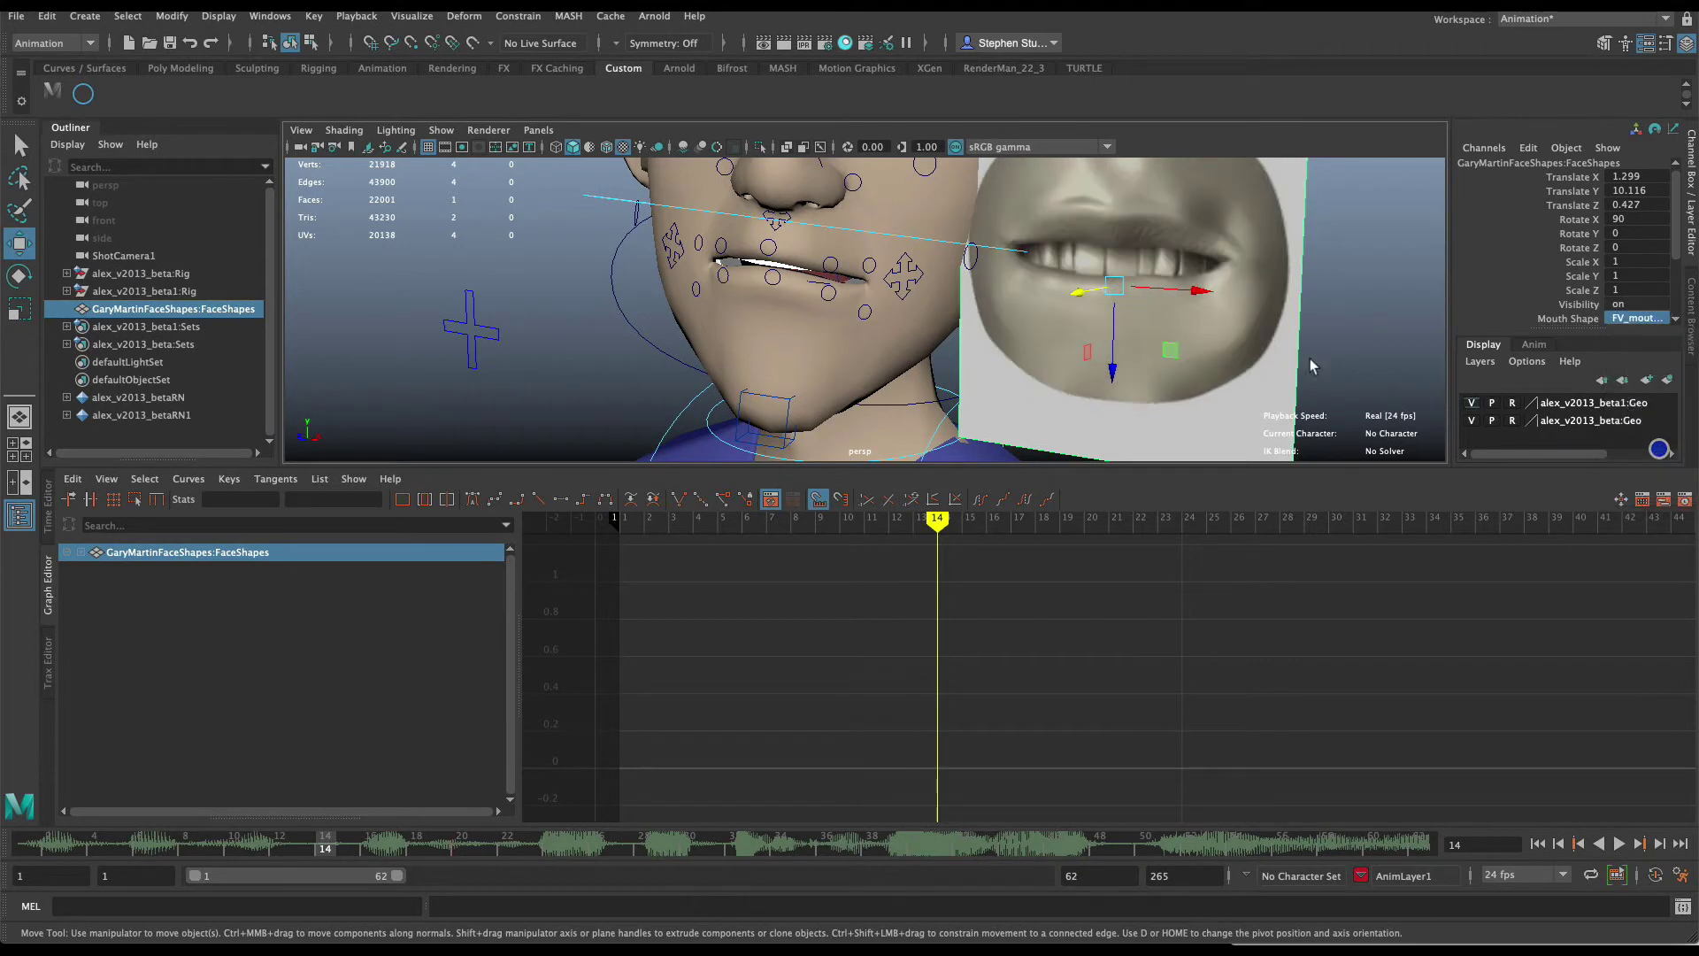
# Push the middle and both inner lower-lip controls back together at frame 14, the left one to about -0.039 in Translate Z, and key them.
pyautogui.keyDown('alt'); pyautogui.moveTo(801, 287); pyautogui.dragTo(772, 276); pyautogui.keyUp('alt')
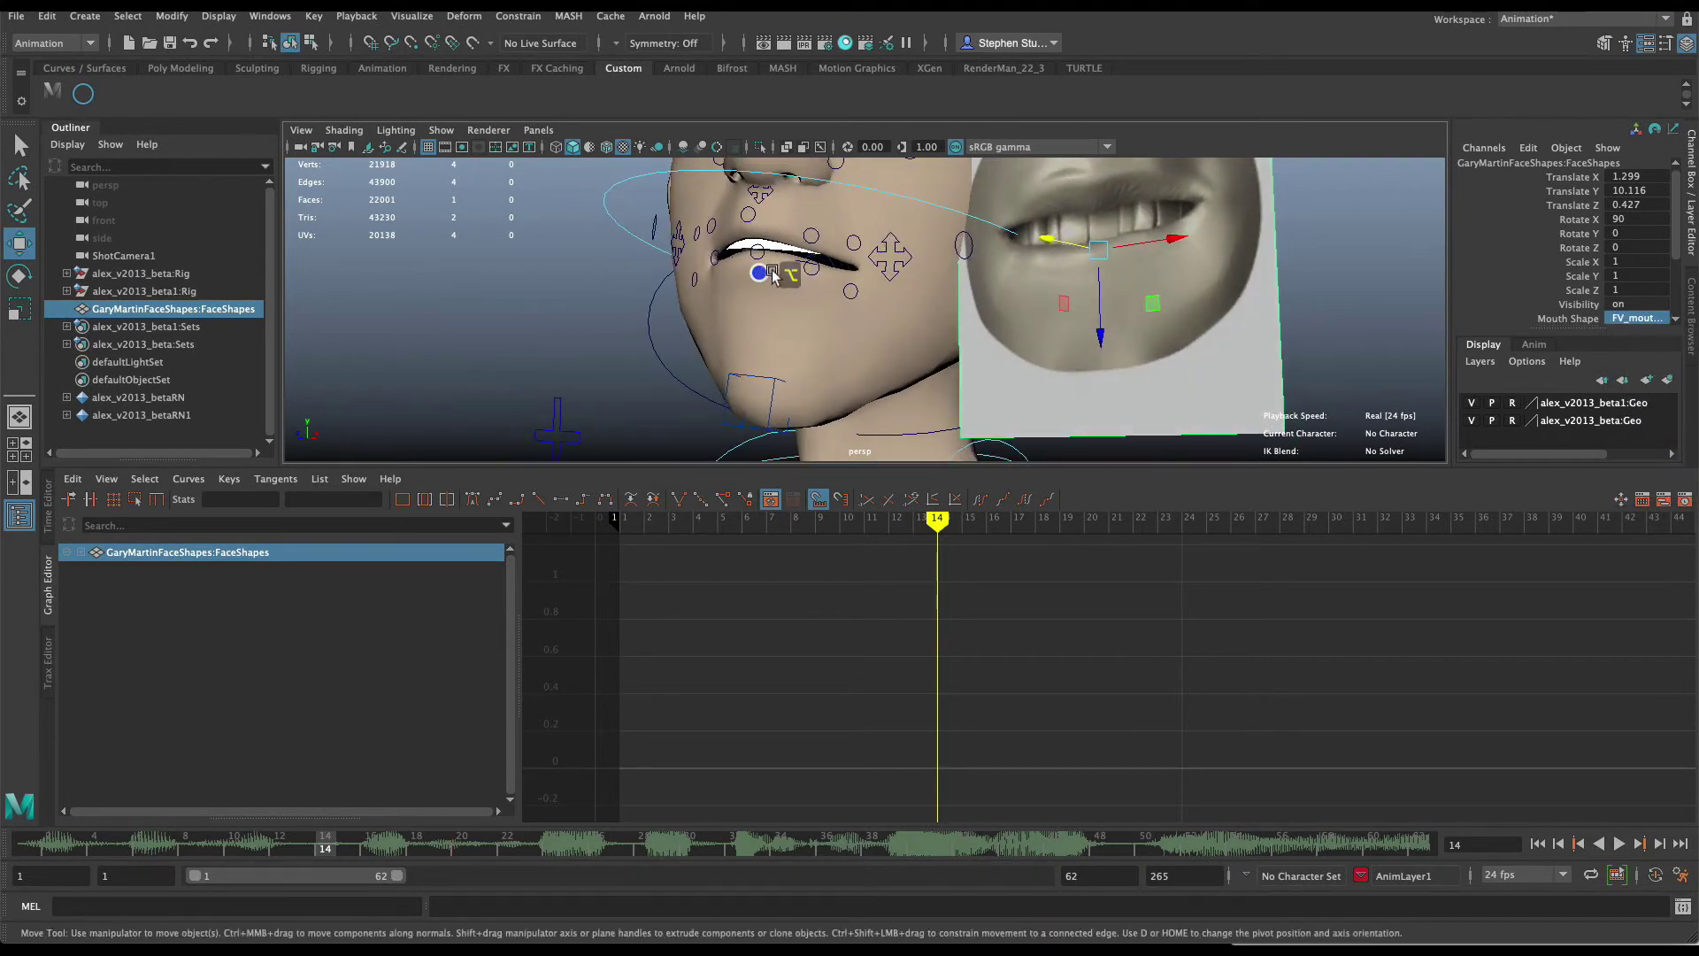
pyautogui.click(759, 253)
pyautogui.keyDown('shift'); pyautogui.click(717, 260); pyautogui.keyUp('shift')
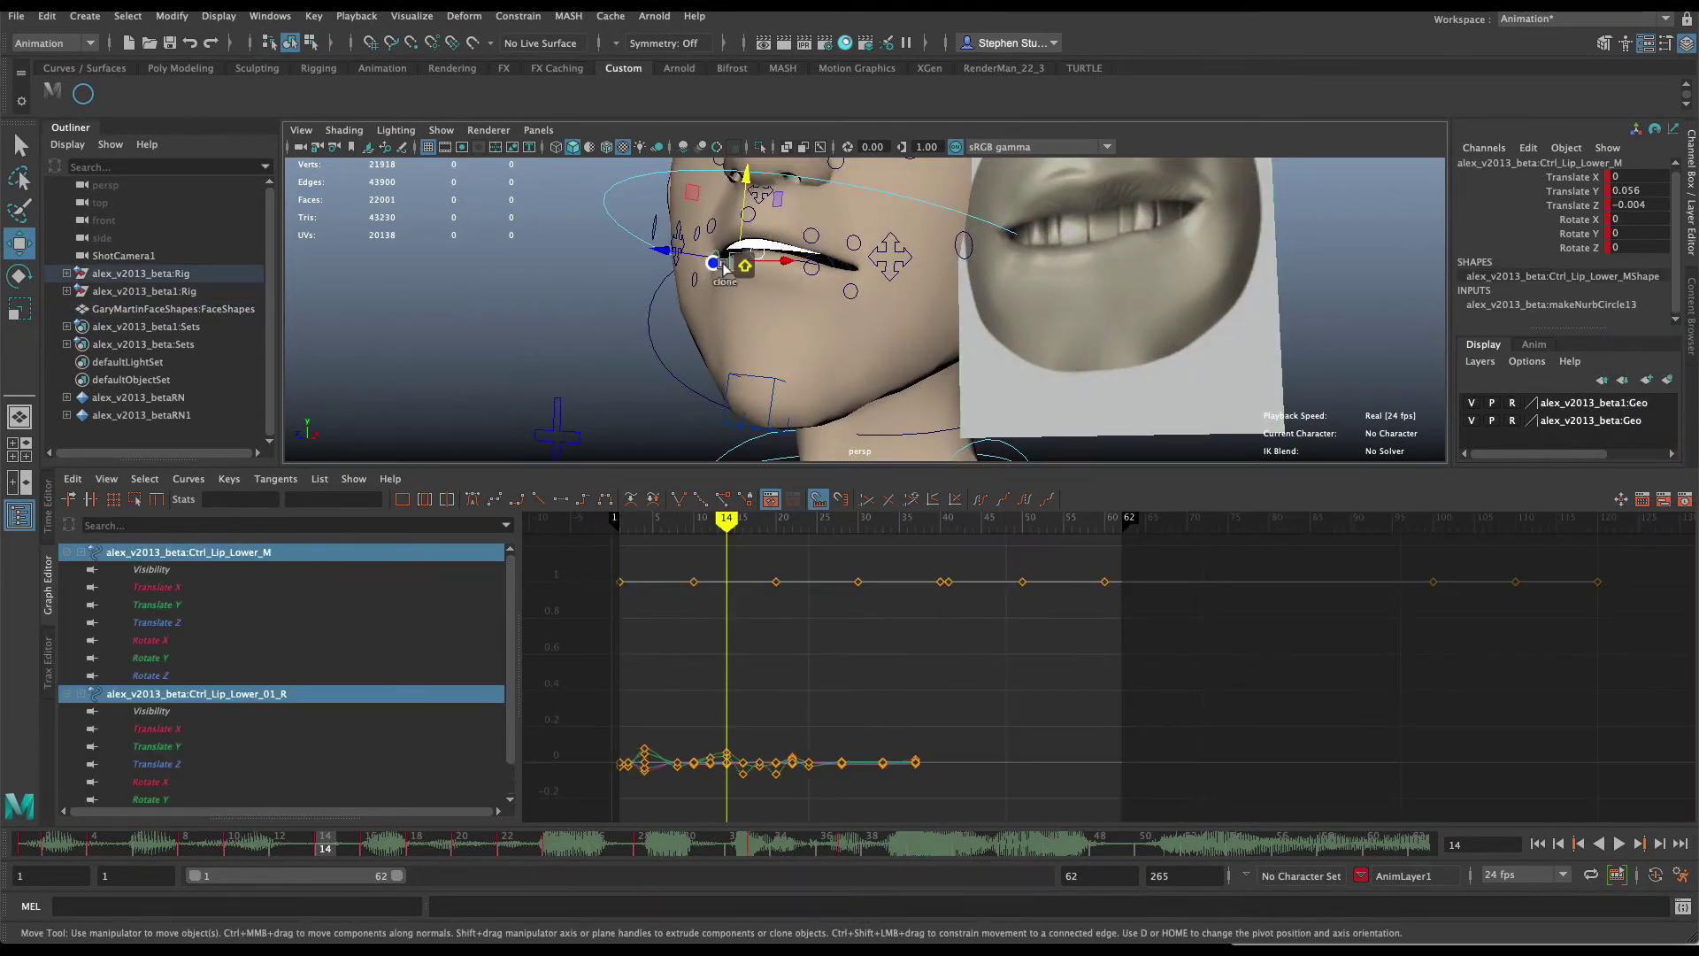
pyautogui.keyDown('shift'); pyautogui.click(811, 268); pyautogui.keyUp('shift')
pyautogui.keyDown('alt'); pyautogui.moveTo(759, 270); pyautogui.dragTo(712, 308); pyautogui.keyUp('alt')
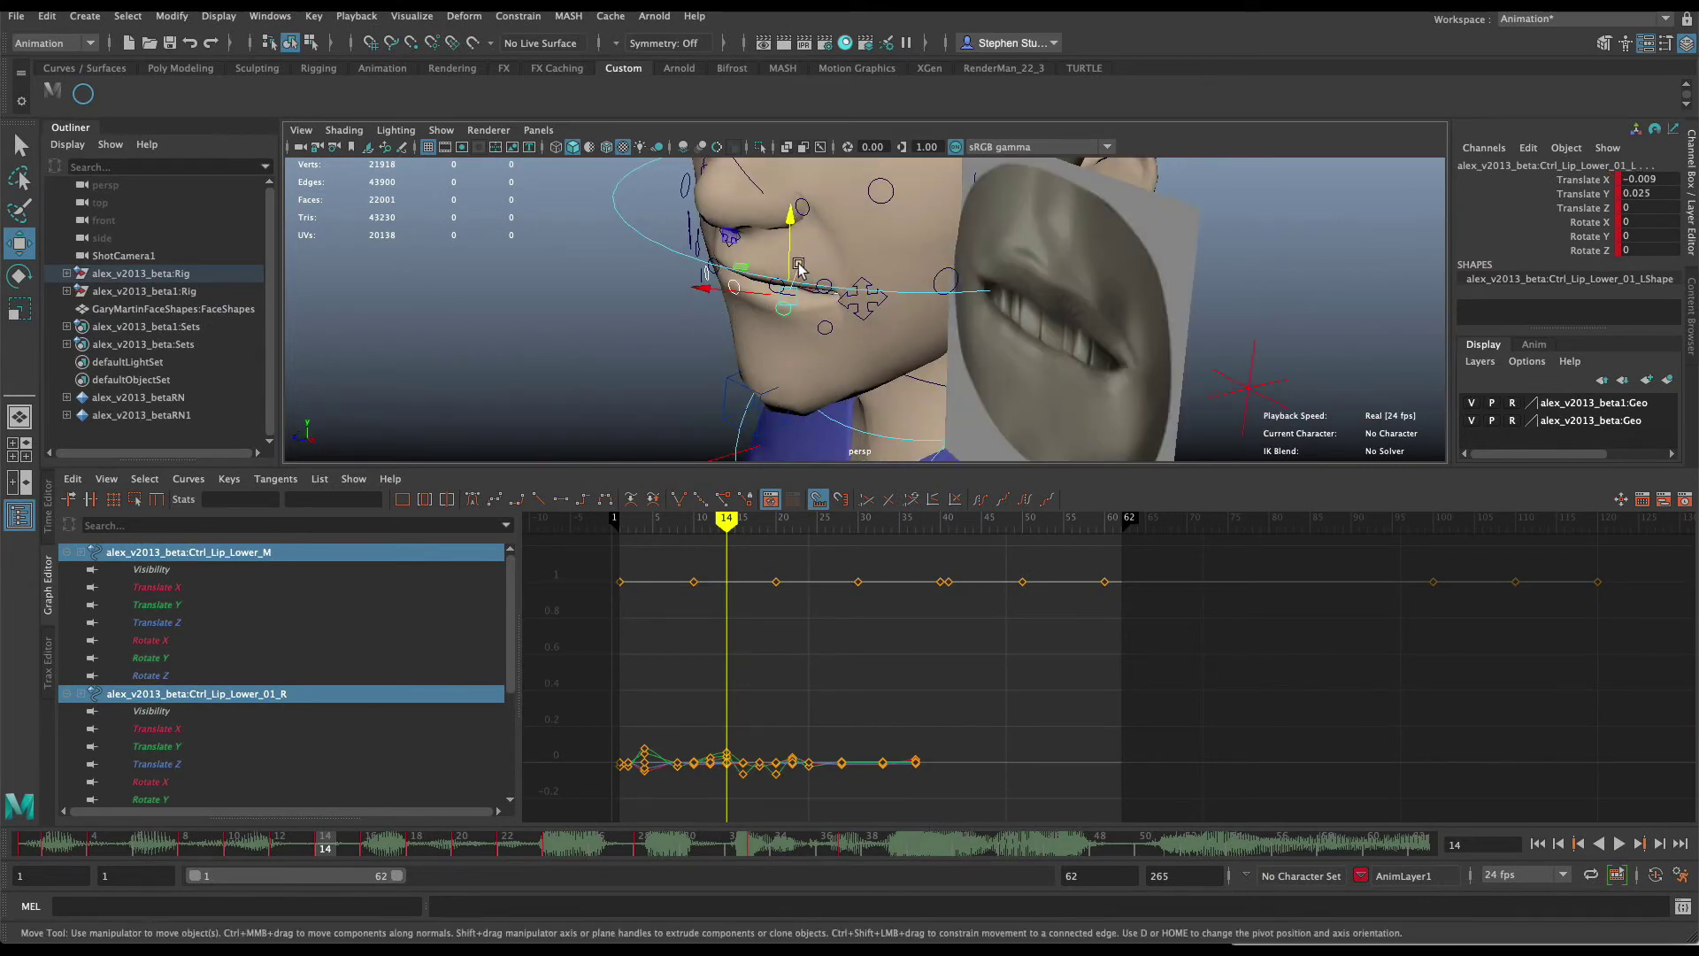
pyautogui.keyDown('alt'); pyautogui.moveTo(801, 264); pyautogui.dragTo(848, 291); pyautogui.keyUp('alt')
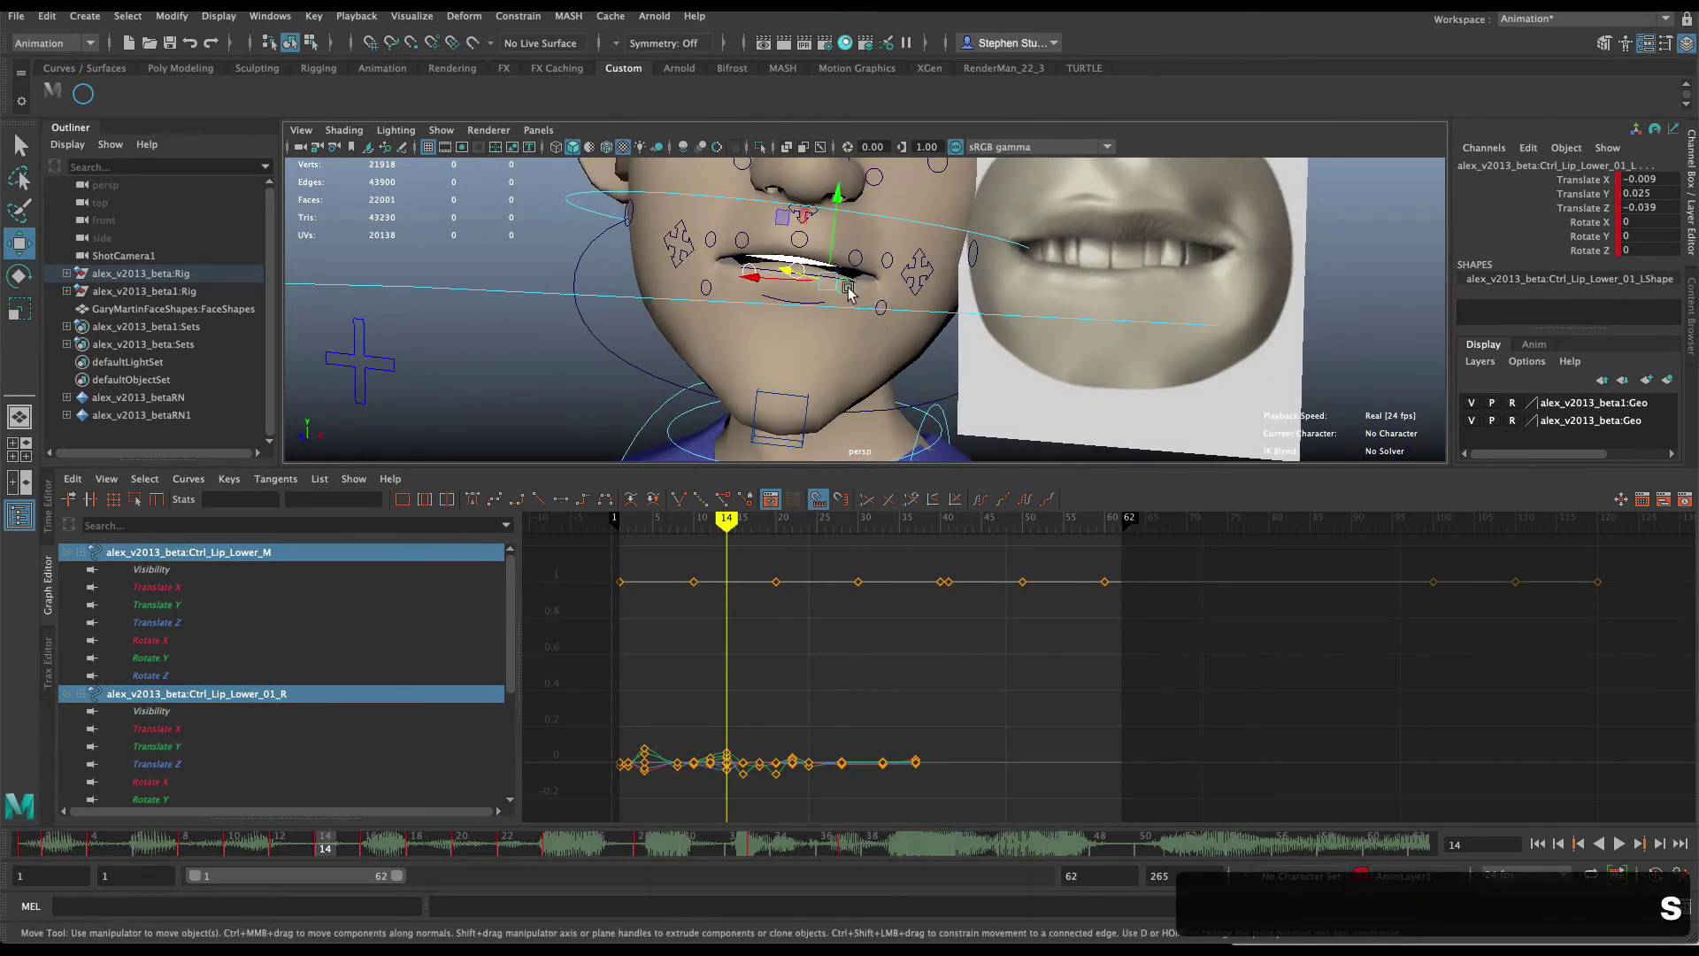
# Raise both inner upper-lip controls at frame 14, the left one to a Translate Y of about -0.007, and key them.
pyautogui.click(751, 239)
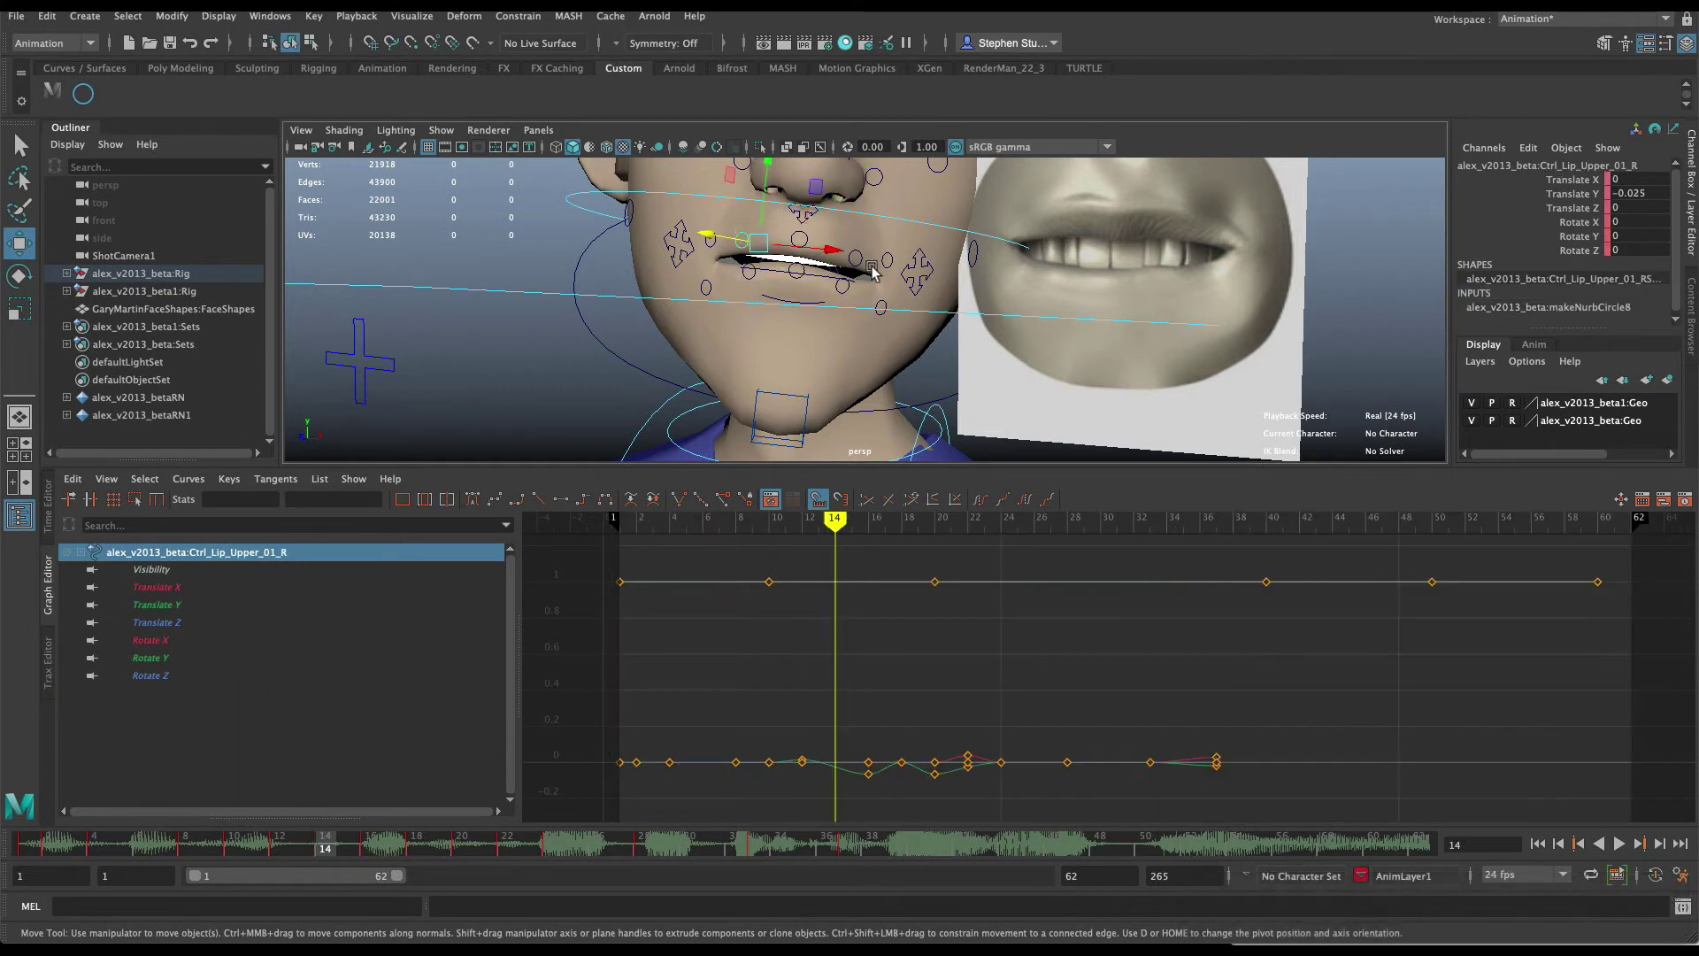
pyautogui.keyDown('shift'); pyautogui.click(860, 262); pyautogui.keyUp('shift')
pyautogui.moveTo(851, 235)
pyautogui.mouseDown()
pyautogui.moveTo(851, 181)
pyautogui.moveTo(846, 212)
pyautogui.mouseUp()
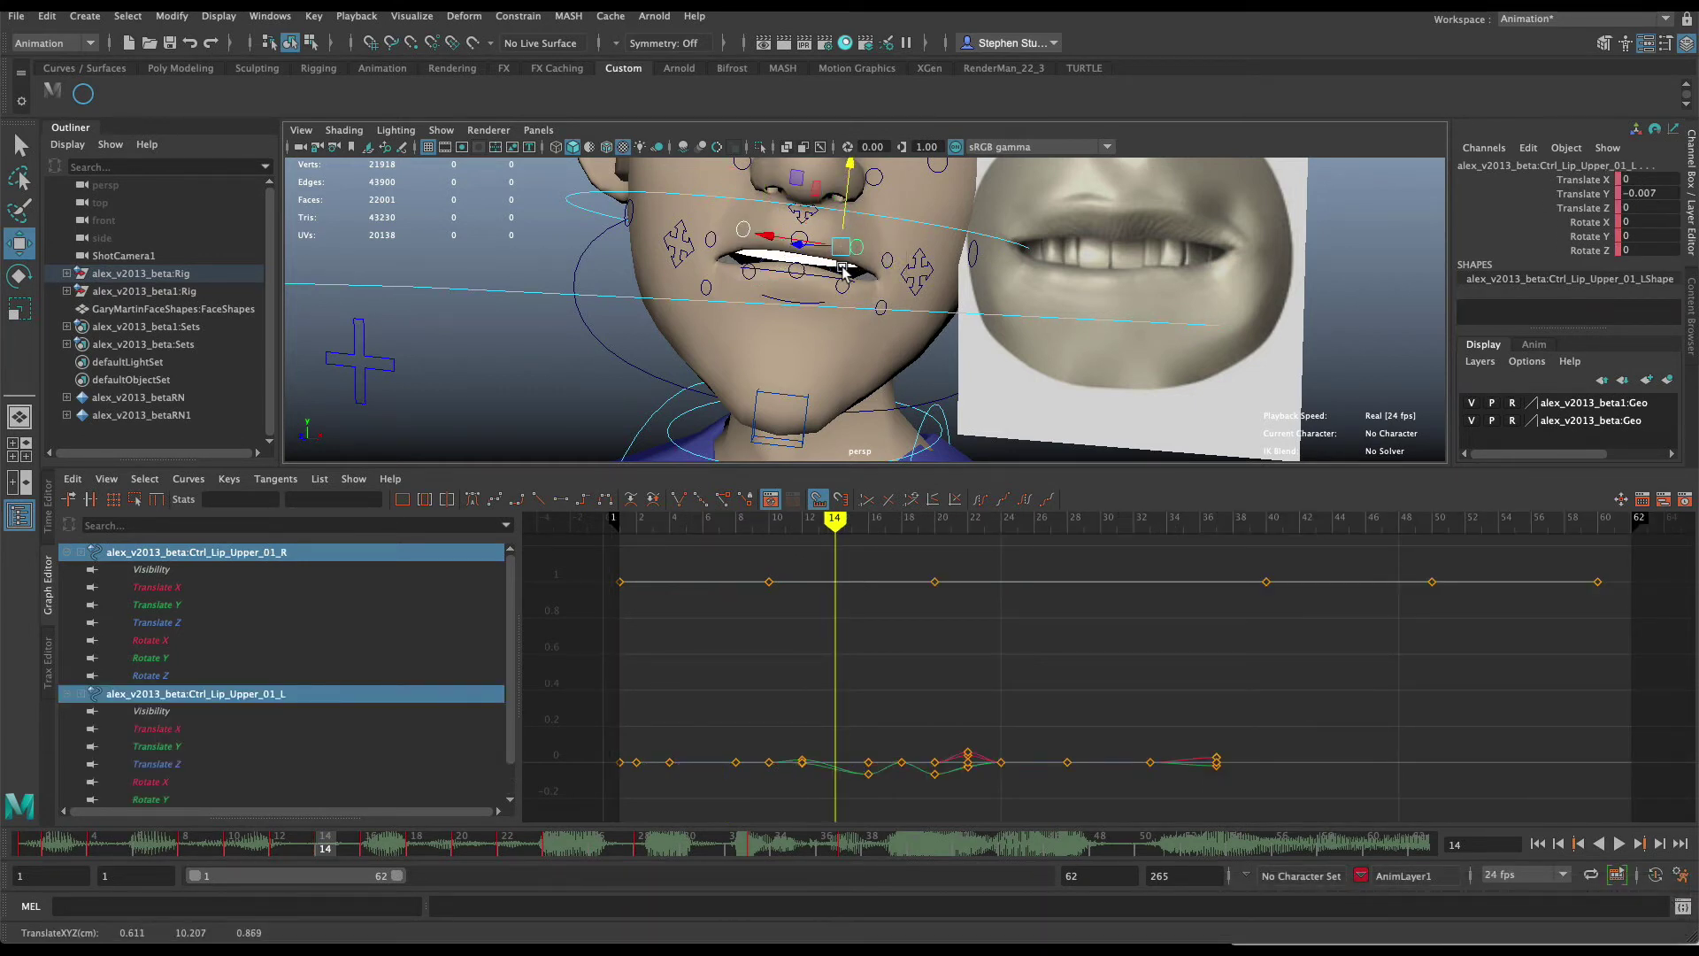
pyautogui.press('s')
pyautogui.keyDown('alt'); pyautogui.moveTo(848, 271); pyautogui.dragTo(872, 280); pyautogui.keyUp('alt')
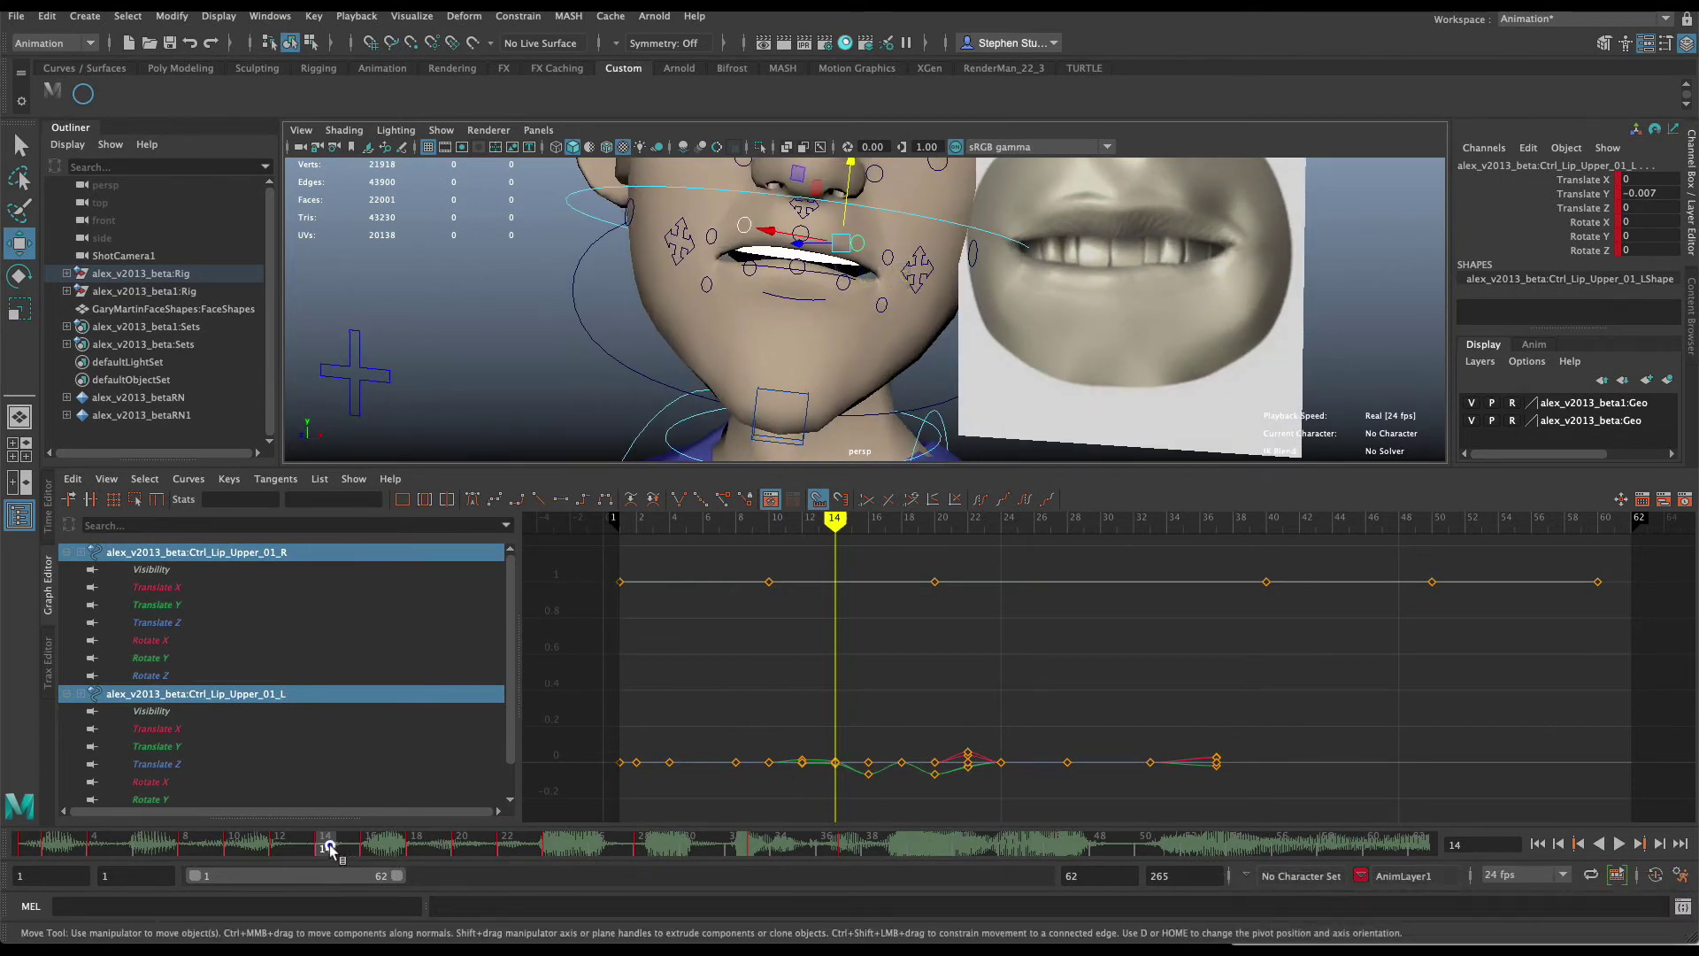
# Go to frame 16 and check Papagayo's phonemes and mouth shapes at frames 15 and 16, where "problems" starts.
pyautogui.moveTo(329, 848); pyautogui.dragTo(372, 848)
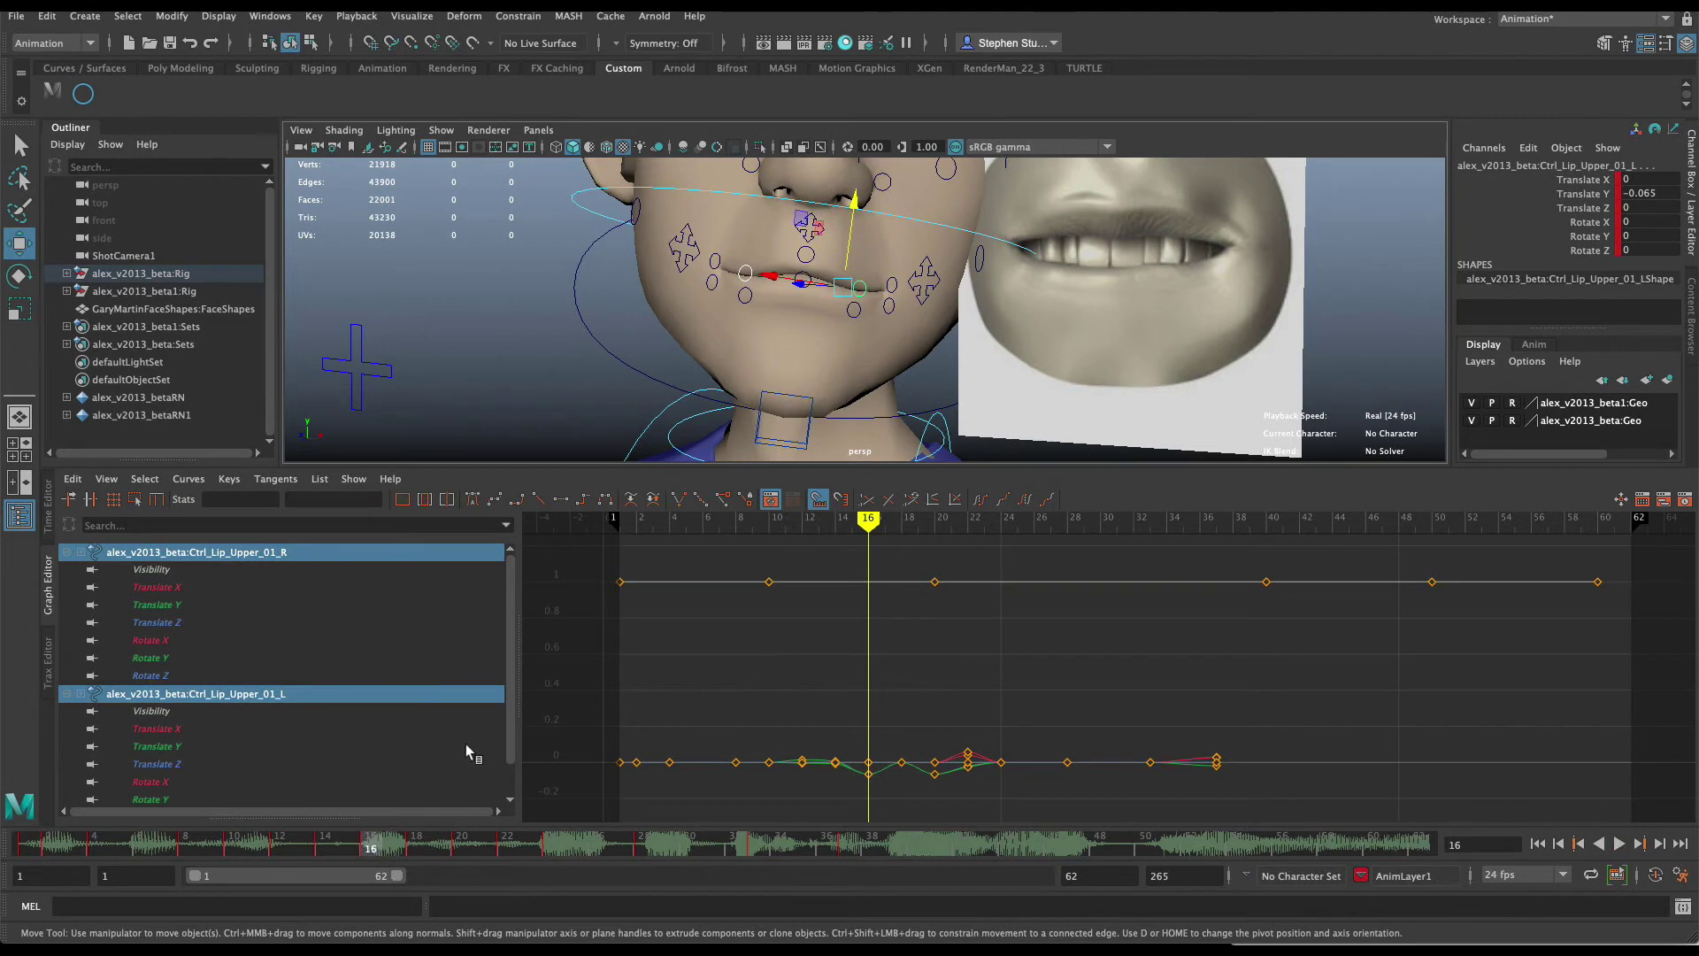
pyautogui.press('super+Tab')
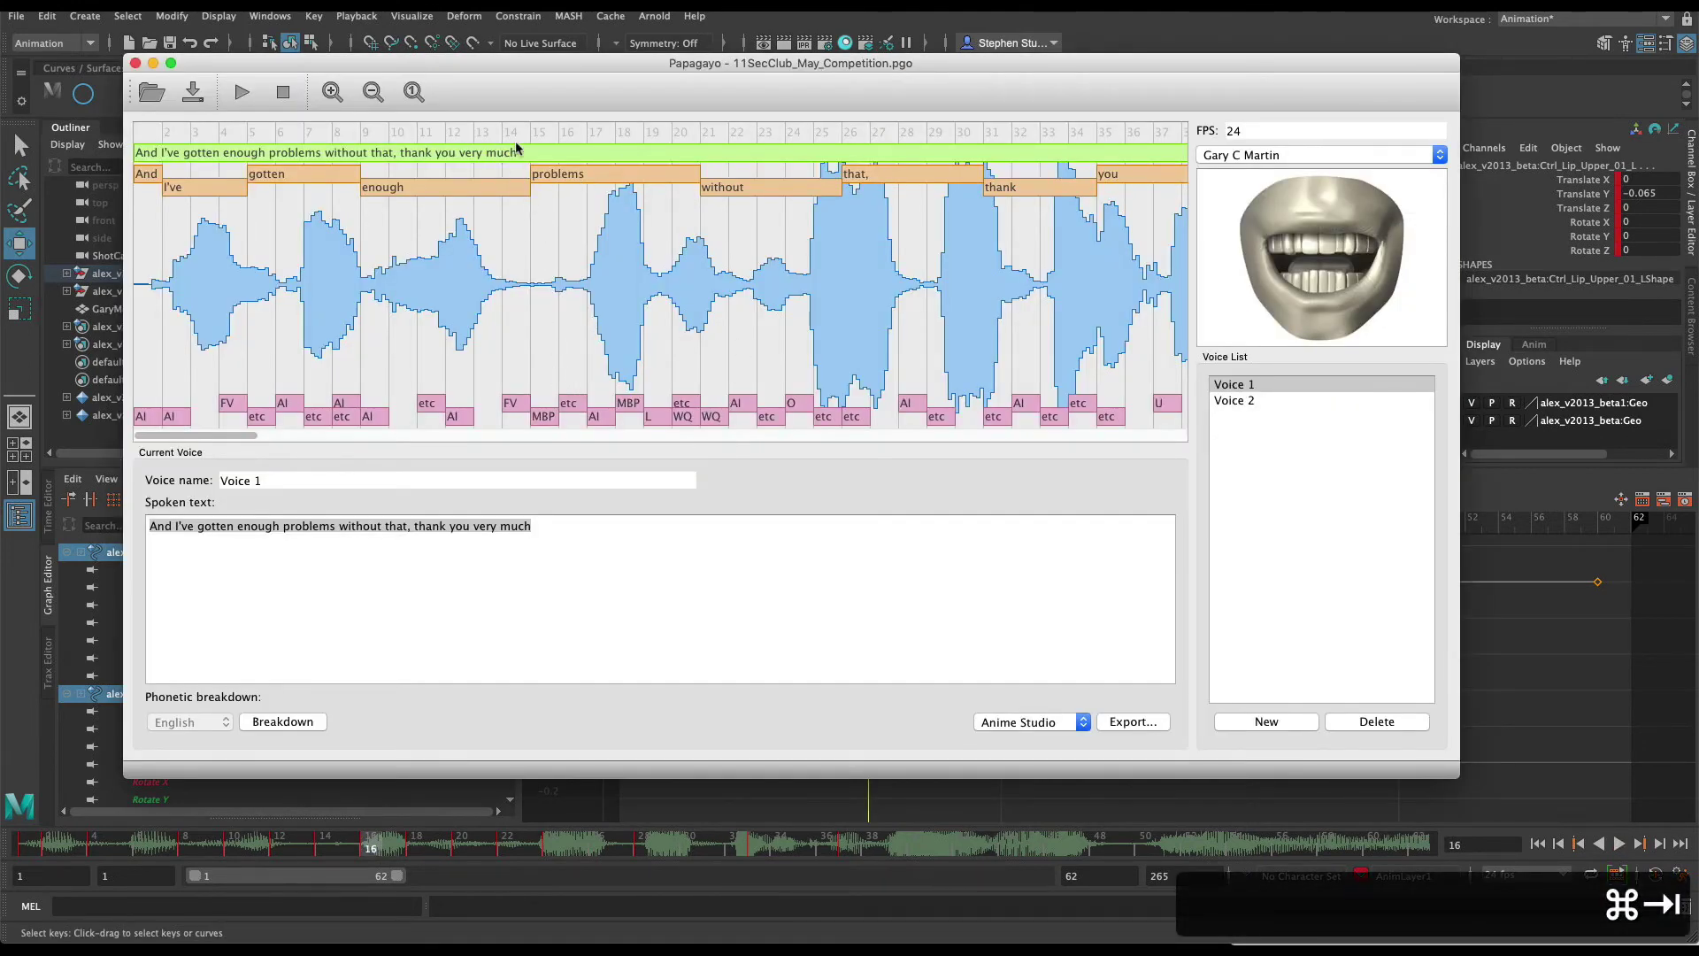
pyautogui.moveTo(569, 134)
pyautogui.mouseDown()
pyautogui.moveTo(507, 149)
pyautogui.moveTo(542, 141)
pyautogui.mouseUp()
pyautogui.press('super+Tab')
pyautogui.press('super+Tab')
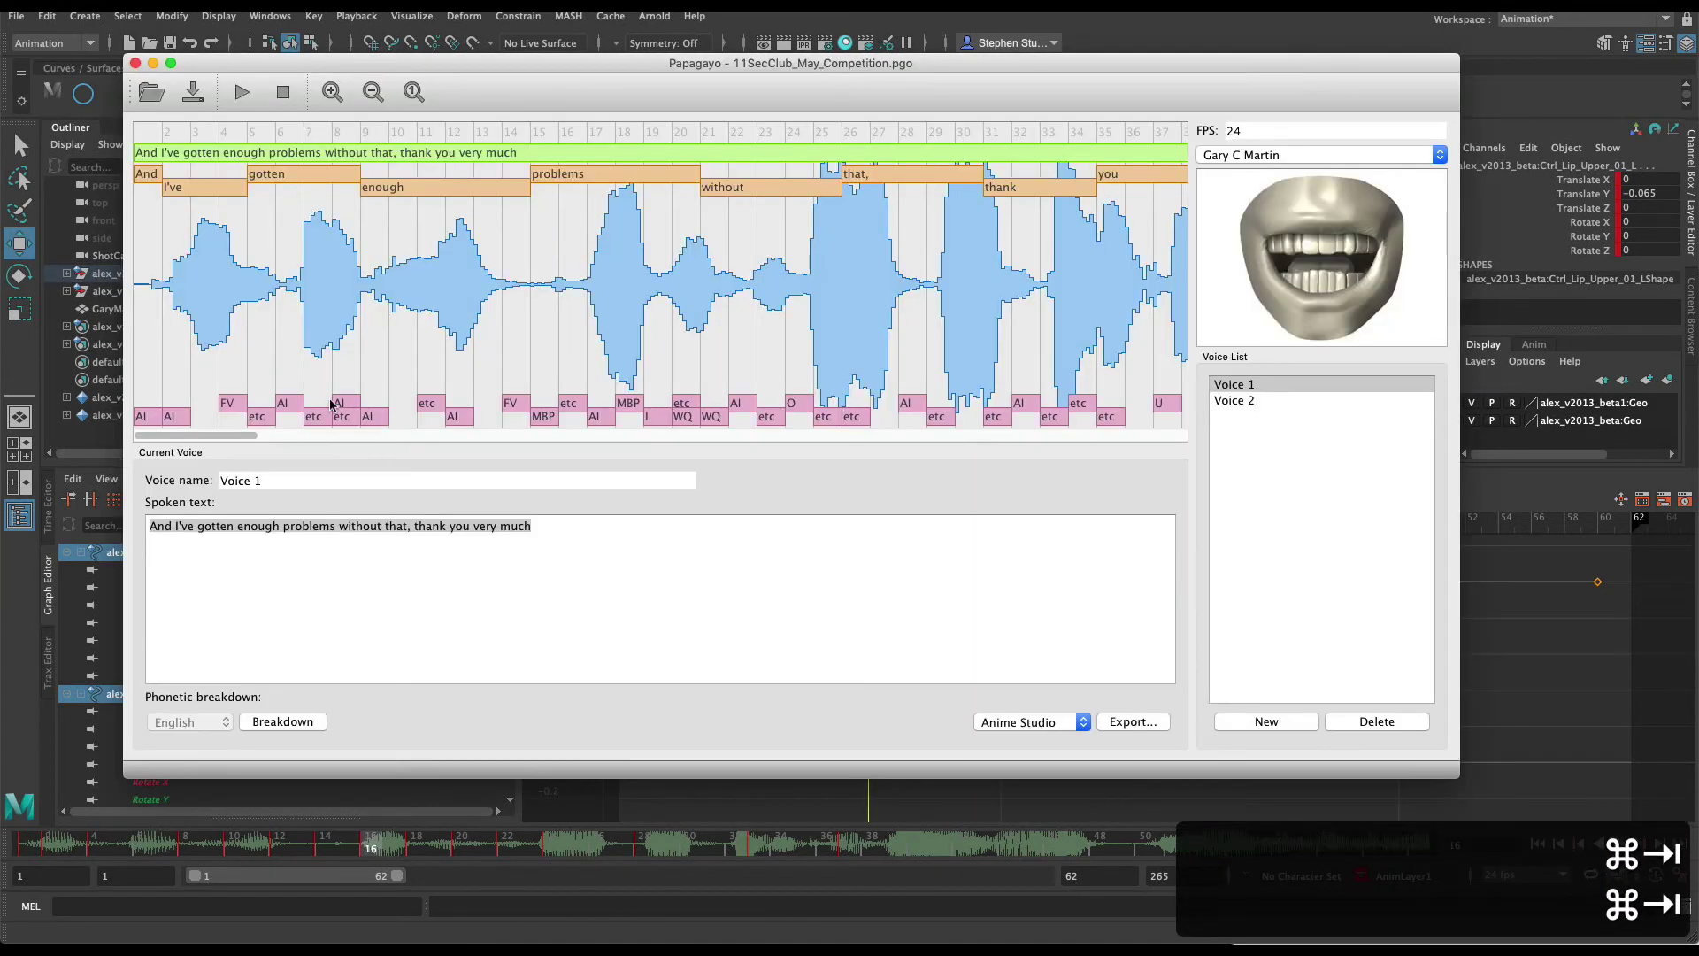
pyautogui.press('super+Tab')
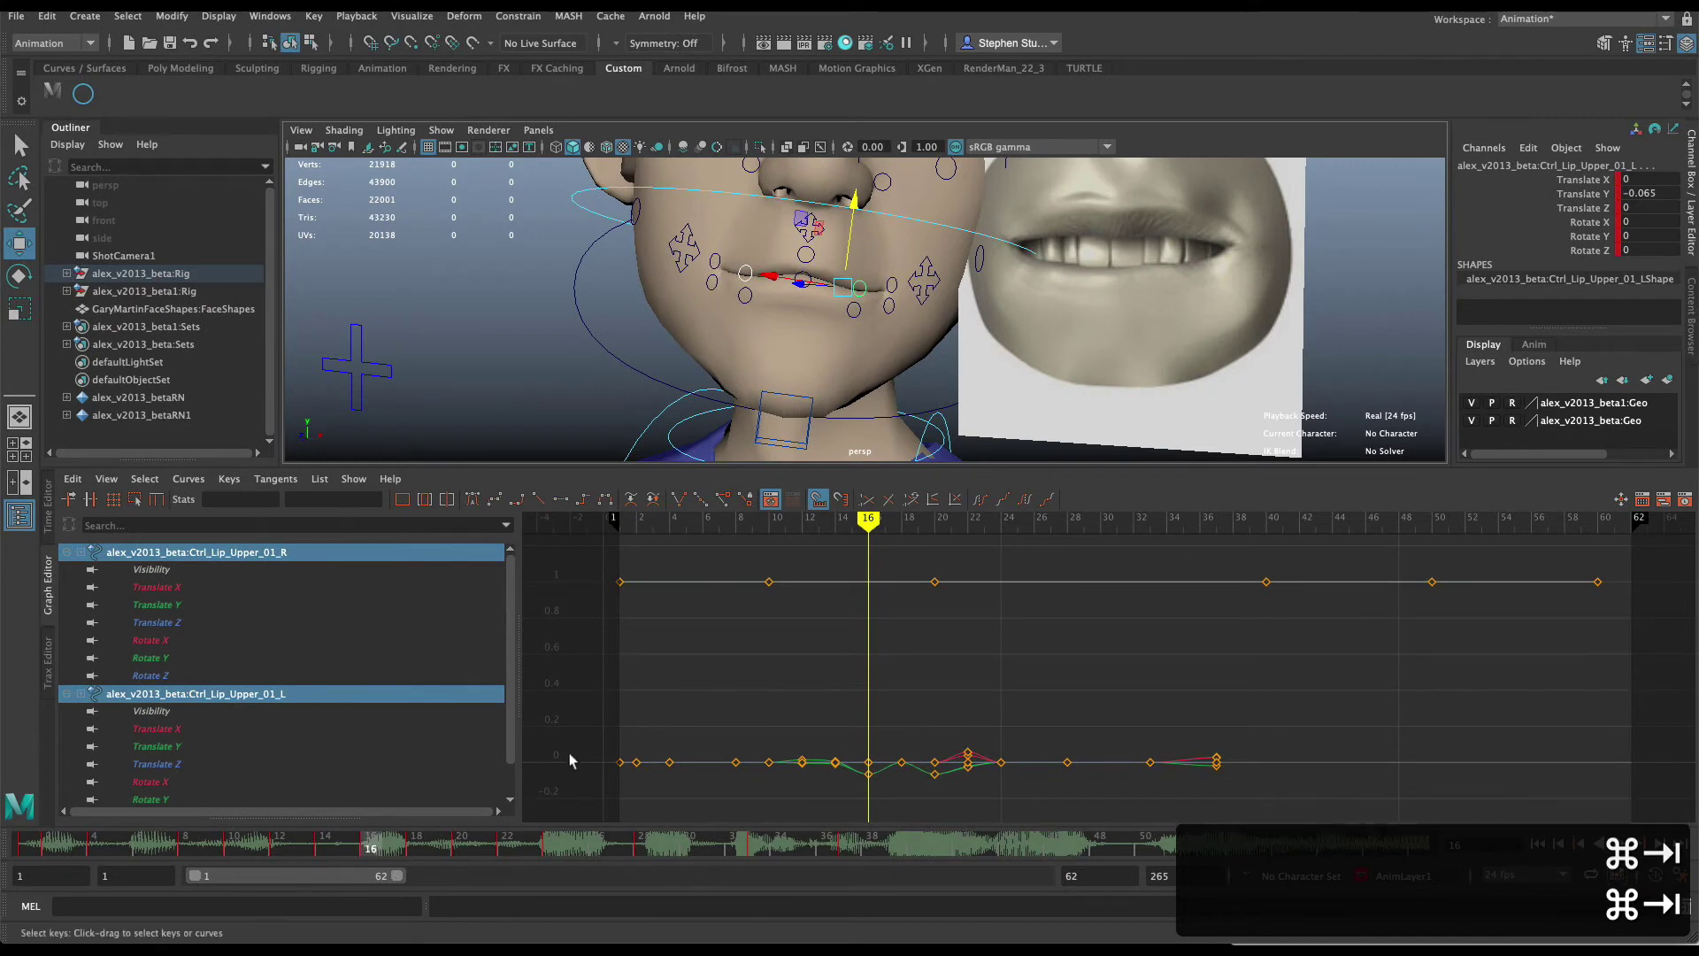
pyautogui.press('super+Tab')
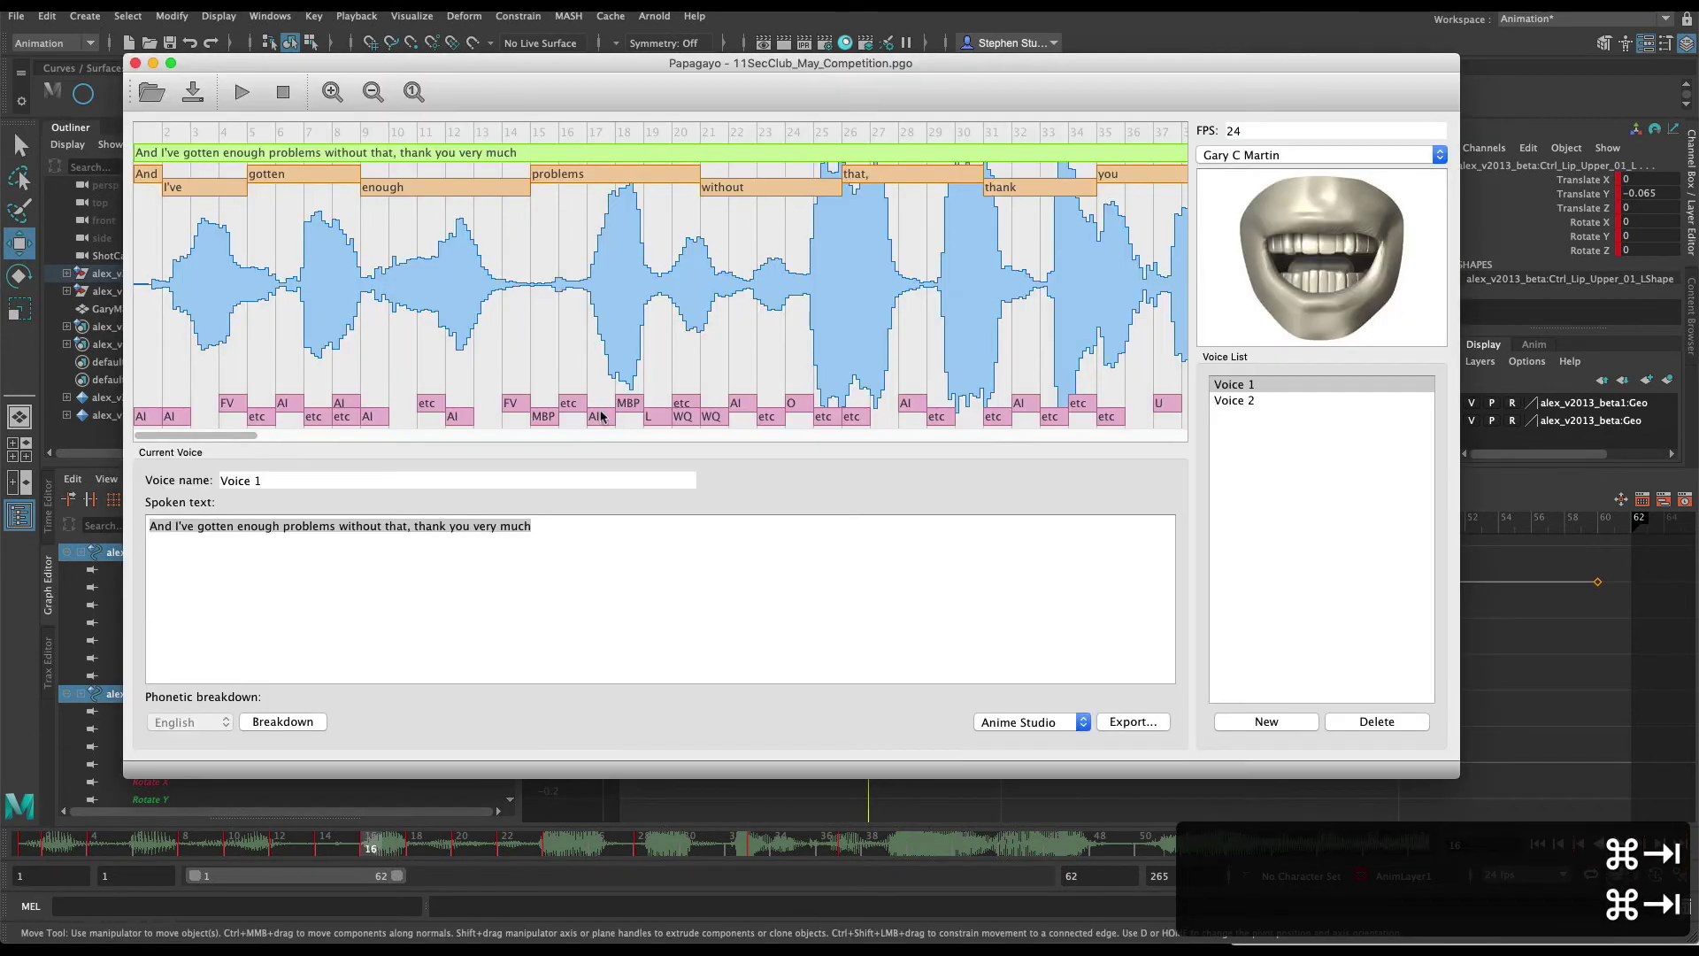
pyautogui.click(570, 137)
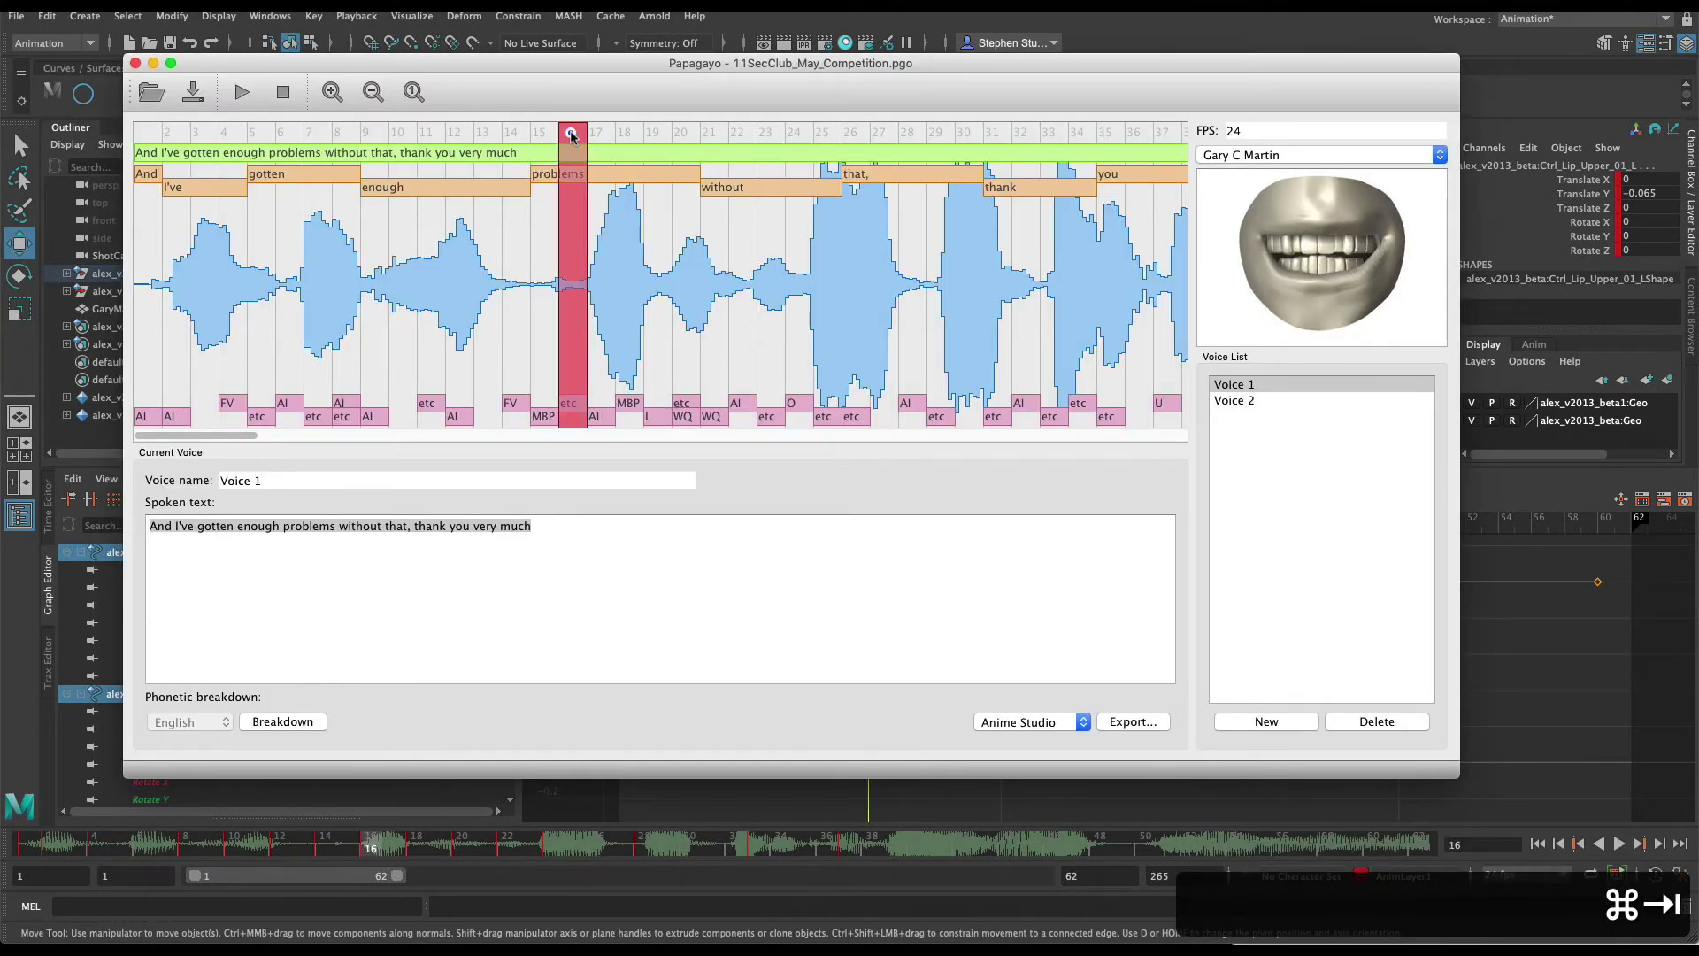
pyautogui.moveTo(570, 134)
pyautogui.mouseDown()
pyautogui.moveTo(545, 132)
pyautogui.moveTo(593, 127)
pyautogui.moveTo(543, 131)
pyautogui.mouseUp()
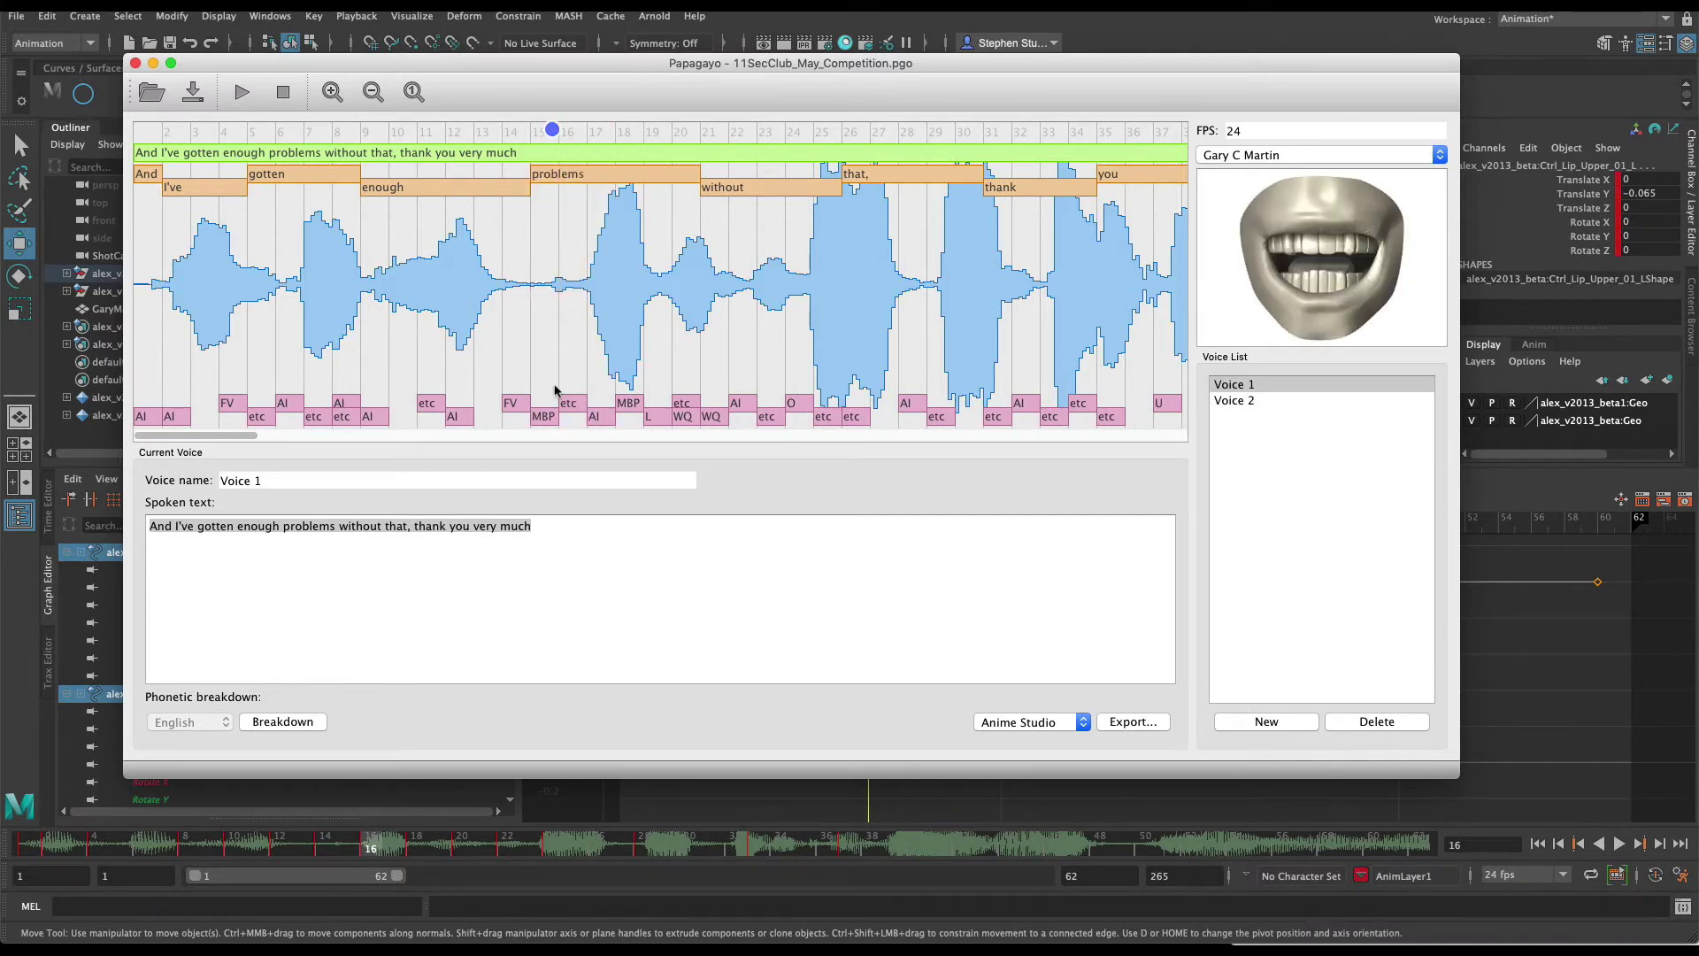
pyautogui.press('super+Tab')
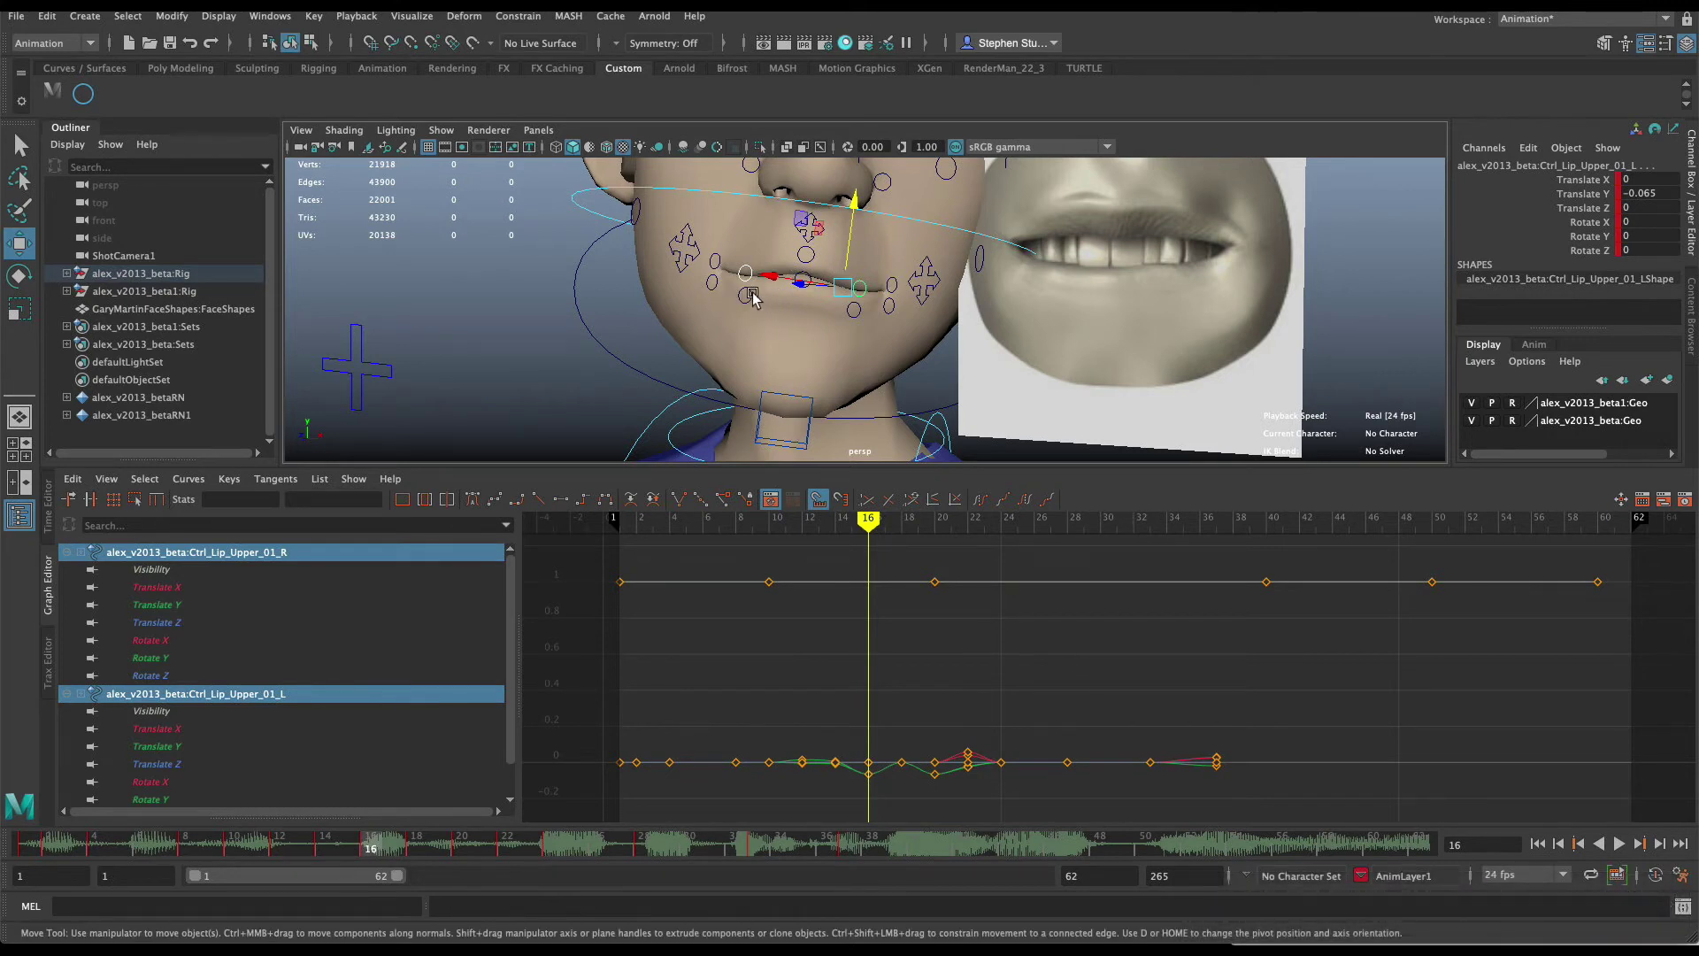
# Set the Mouth Shape of the face-shapes reference plane to MBP_mouth.
pyautogui.click(1397, 291)
pyautogui.click(1637, 318)
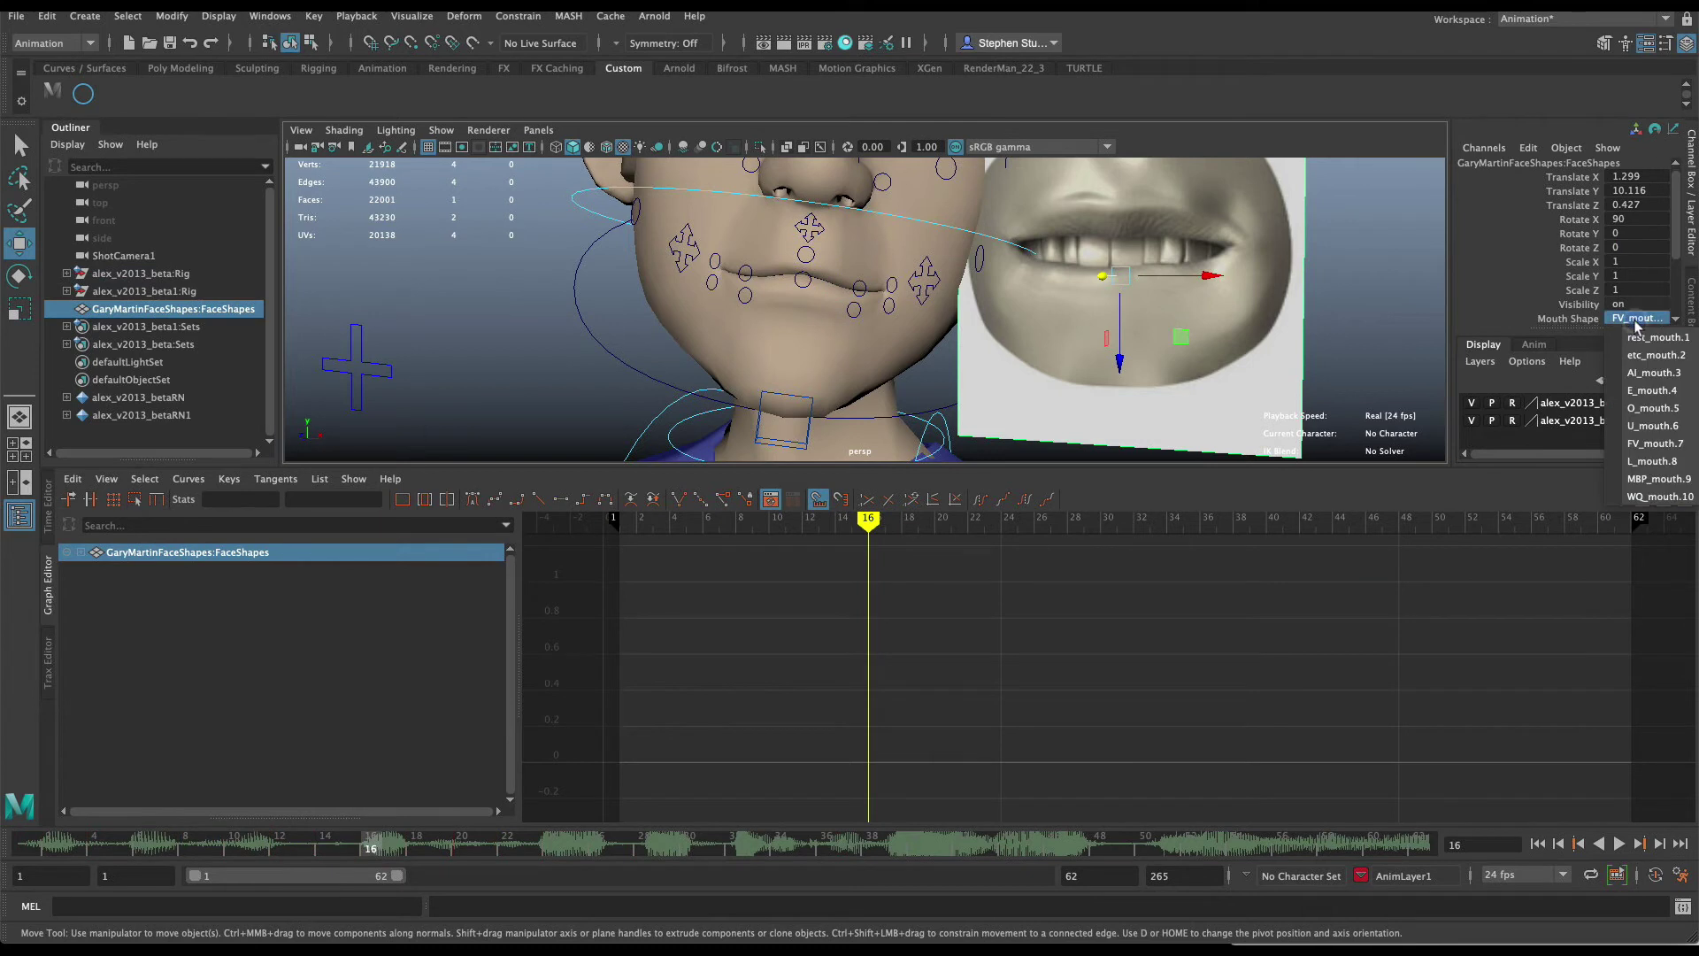
pyautogui.click(1656, 479)
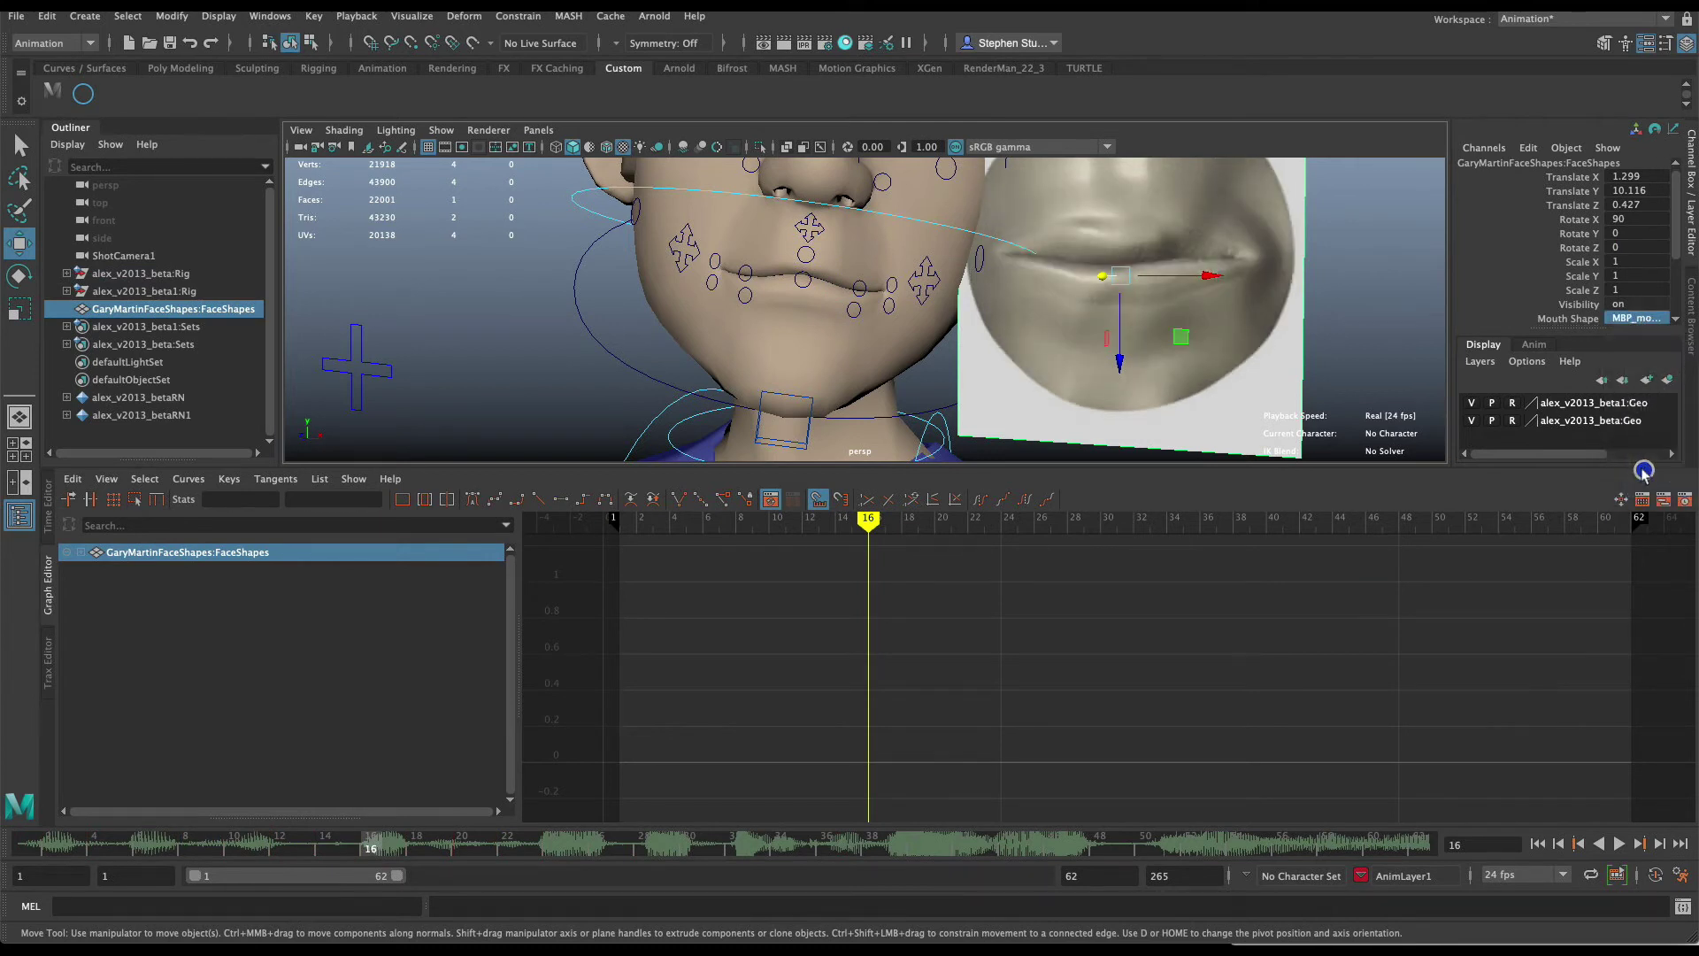
# Lower the middle upper- and lower-lip controls together at frame 16, the upper one to about -0.082 in Translate Y, and key them.
pyautogui.click(807, 294)
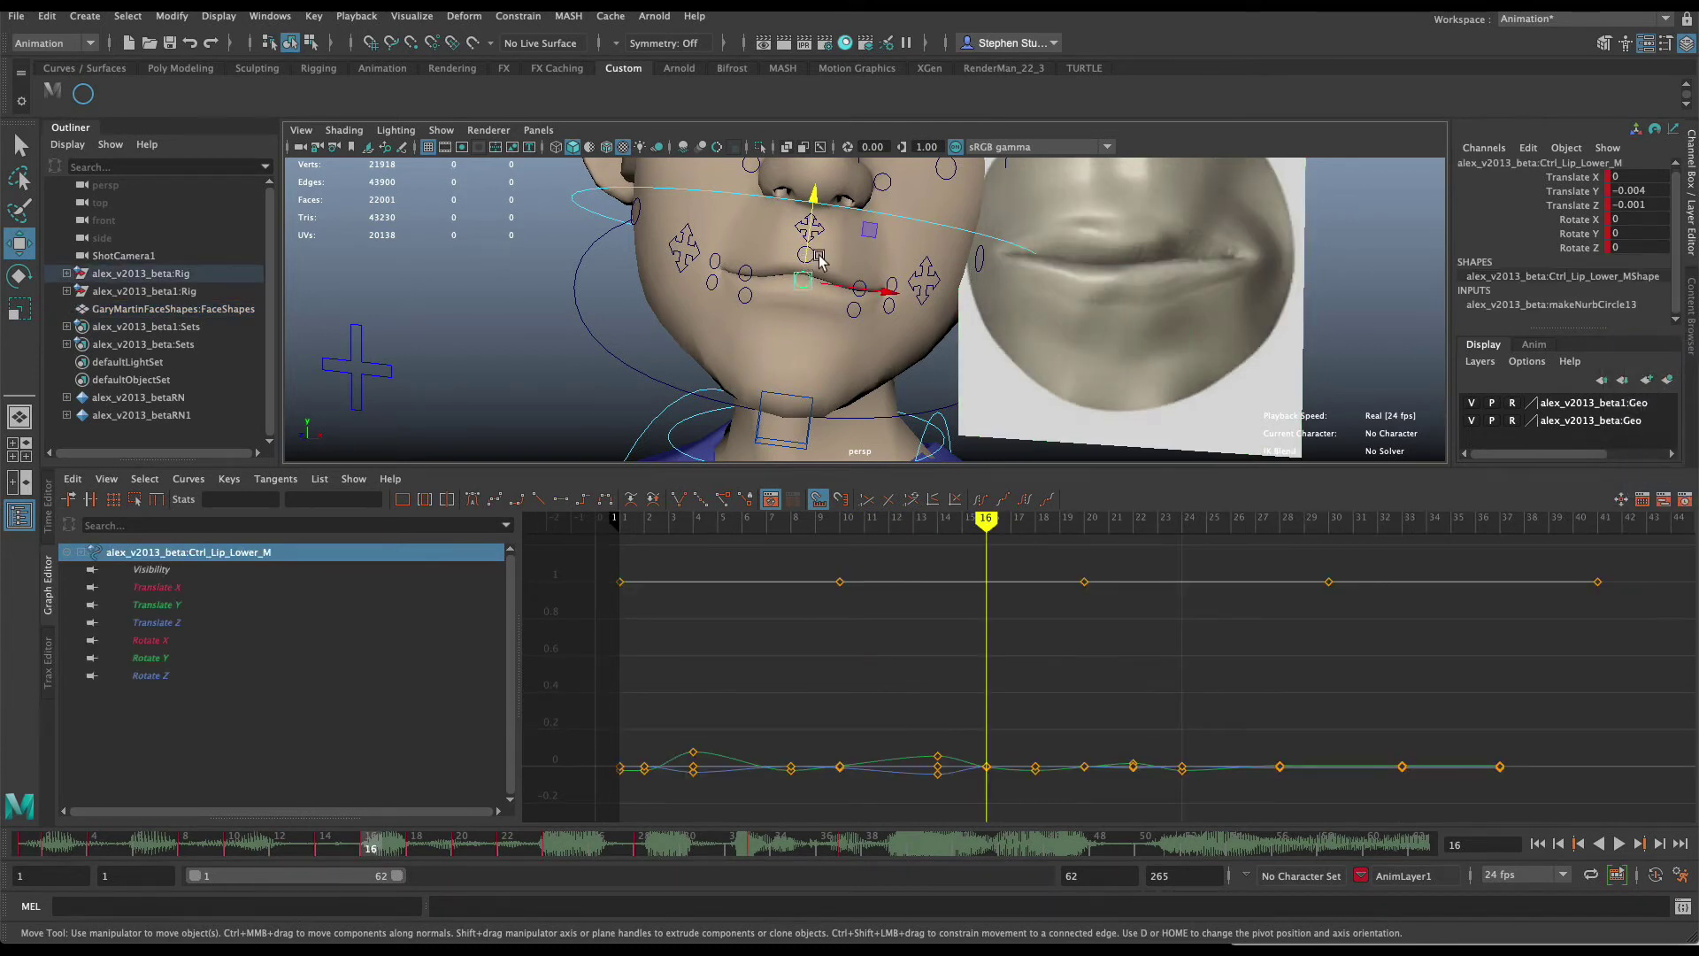
pyautogui.keyDown('shift'); pyautogui.click(817, 257); pyautogui.keyUp('shift')
pyautogui.moveTo(810, 225); pyautogui.dragTo(823, 283)
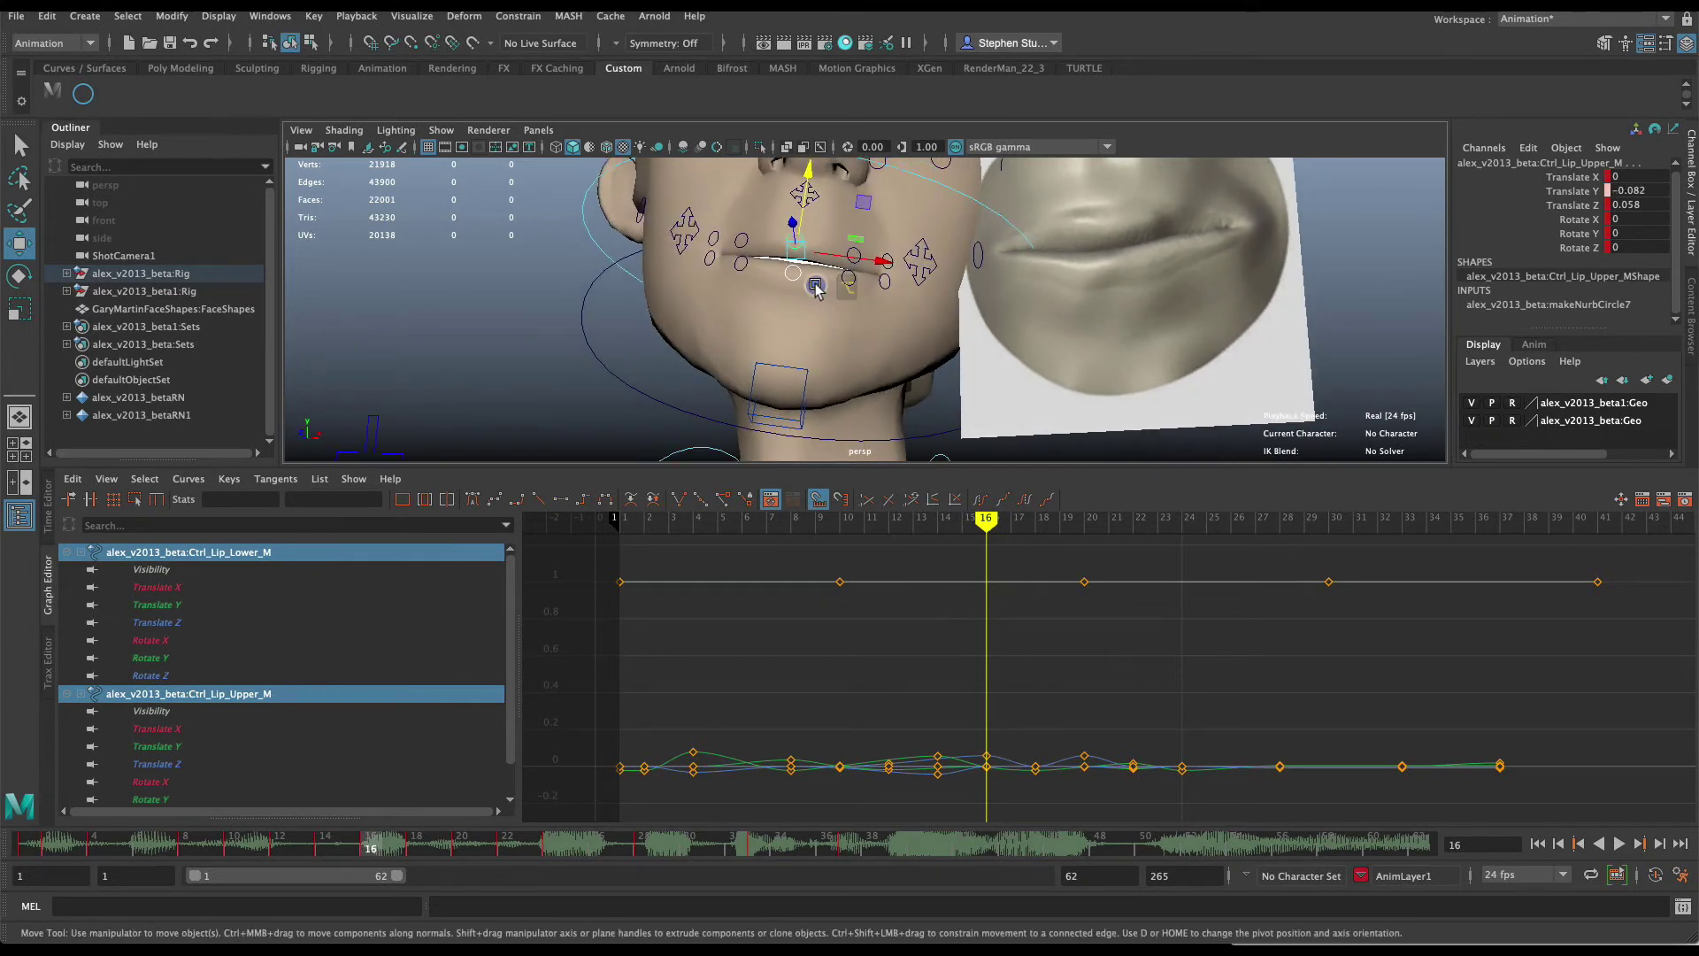
# Raise the inner upper- and lower-lip controls on both sides at frame 16, the lower left one to about -0.029 in Translate Y, and key them.
pyautogui.click(743, 240)
pyautogui.keyDown('shift'); pyautogui.click(742, 241); pyautogui.keyUp('shift')
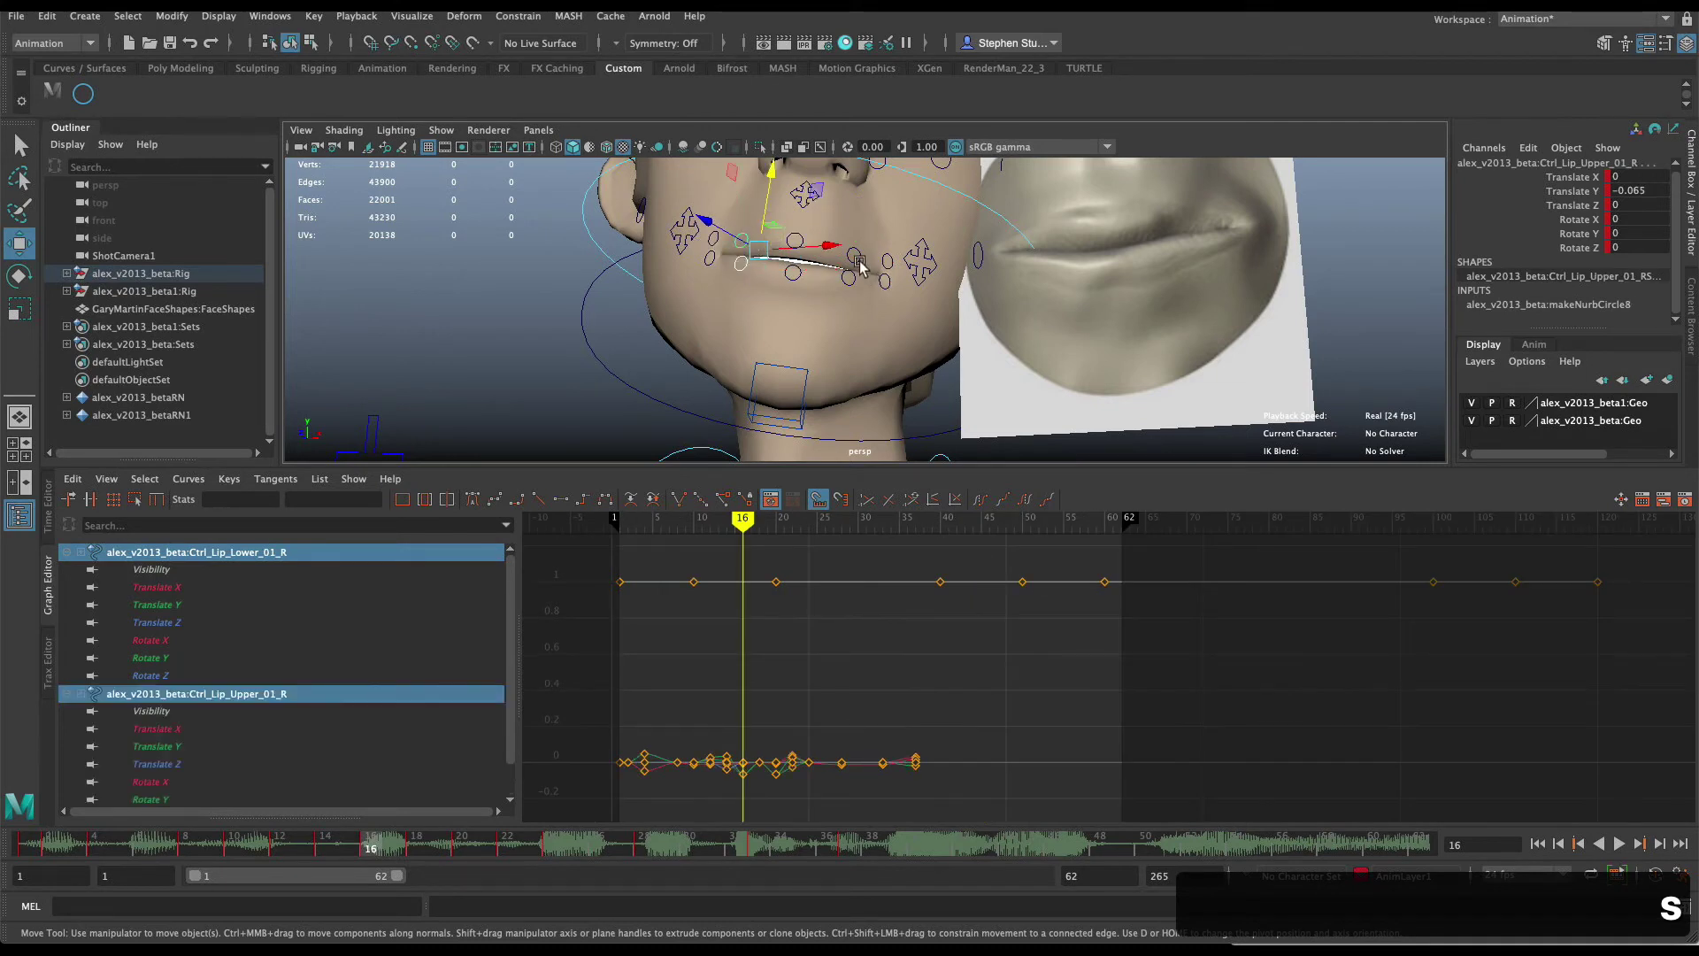
pyautogui.keyDown('shift'); pyautogui.click(856, 258); pyautogui.keyUp('shift')
pyautogui.click(857, 279)
pyautogui.moveTo(853, 276); pyautogui.dragTo(844, 237)
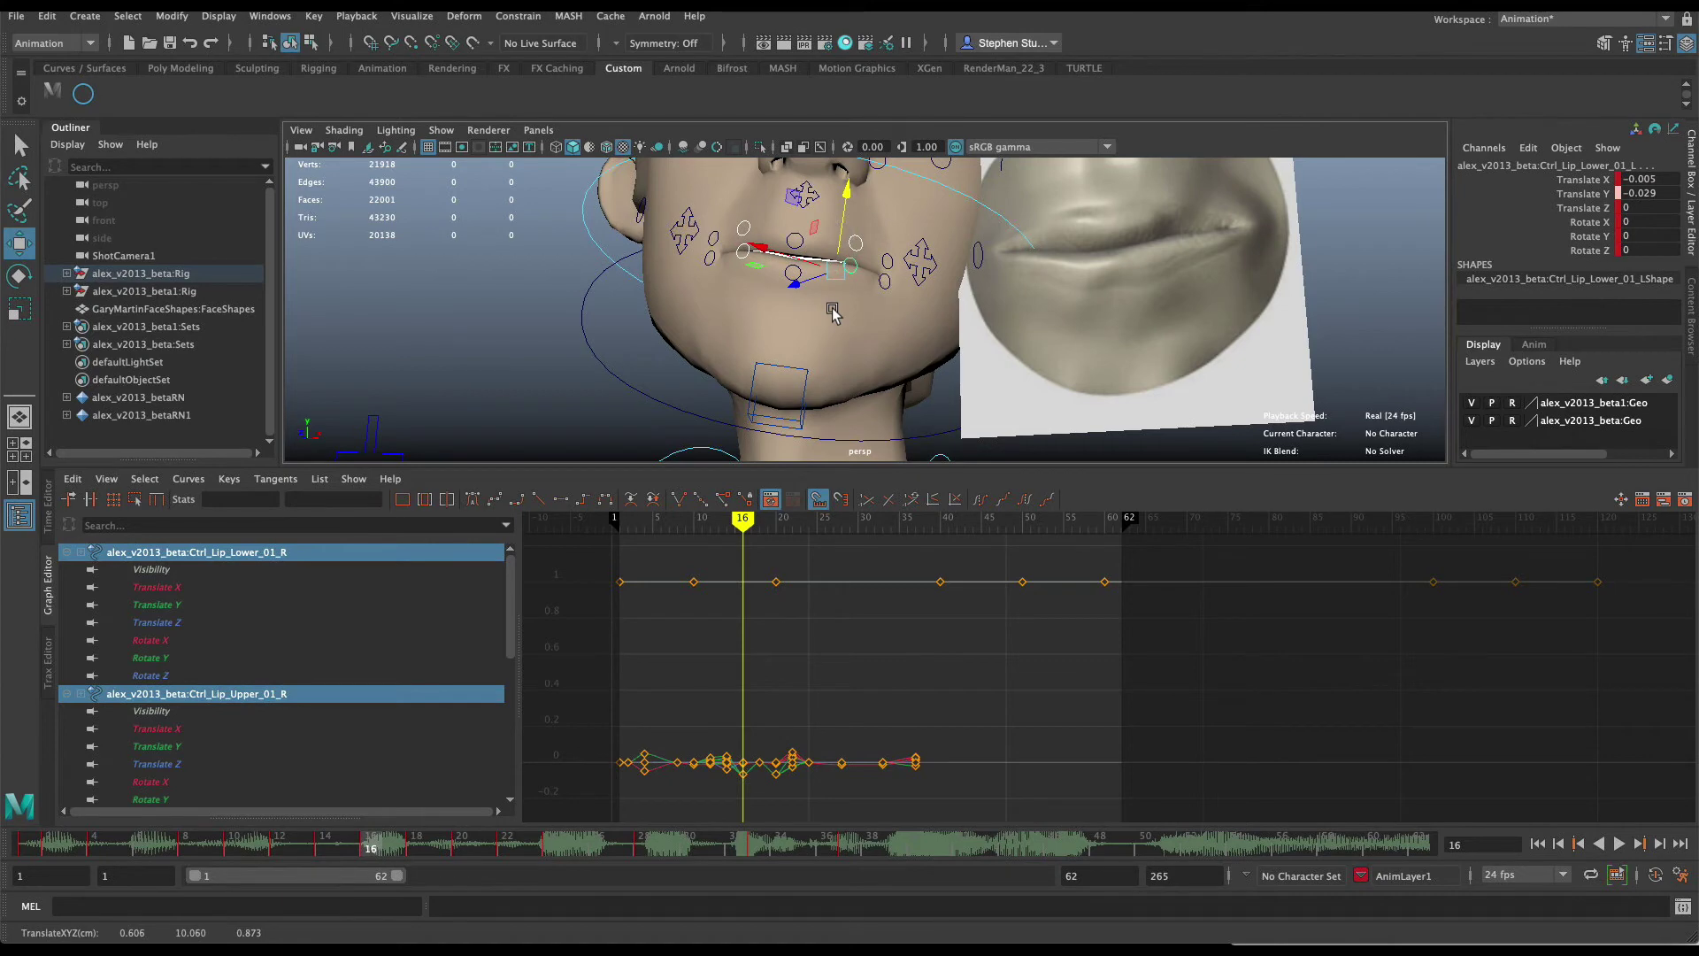
pyautogui.press('s')
pyautogui.keyDown('alt'); pyautogui.moveTo(775, 370); pyautogui.dragTo(831, 370); pyautogui.keyUp('alt')
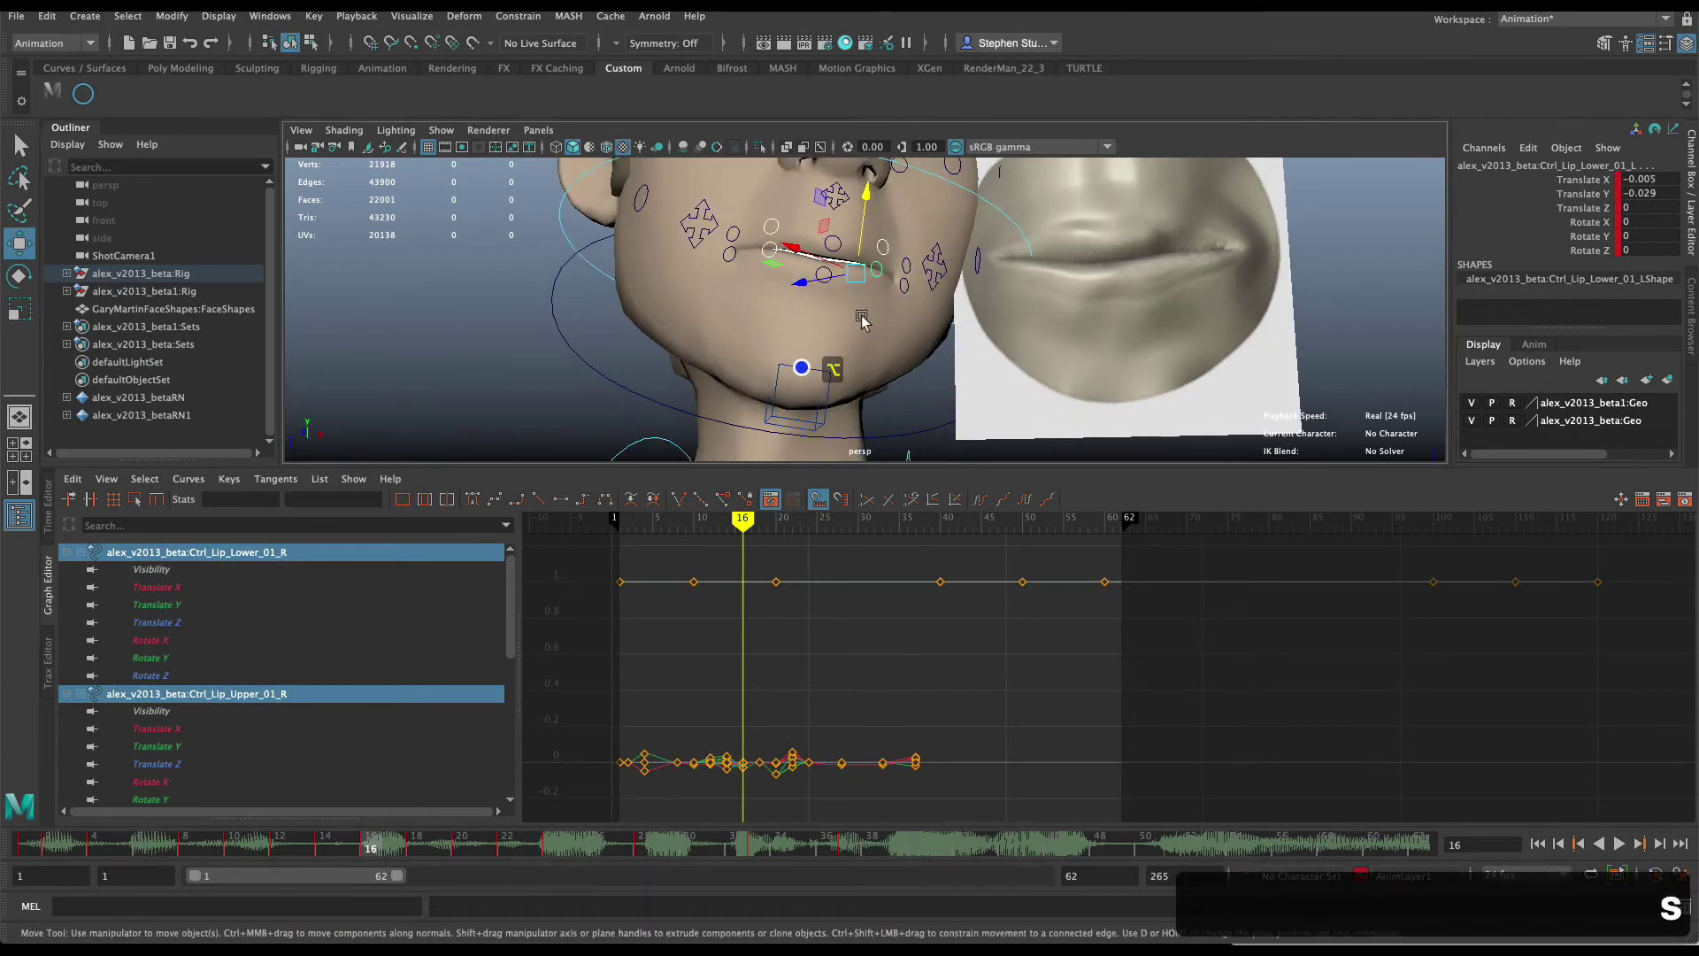
# Raise the whole mouth with the mouth-move control to a Translate Y of about 0.043, and key it at frame 16.
pyautogui.click(907, 287)
pyautogui.click(835, 175)
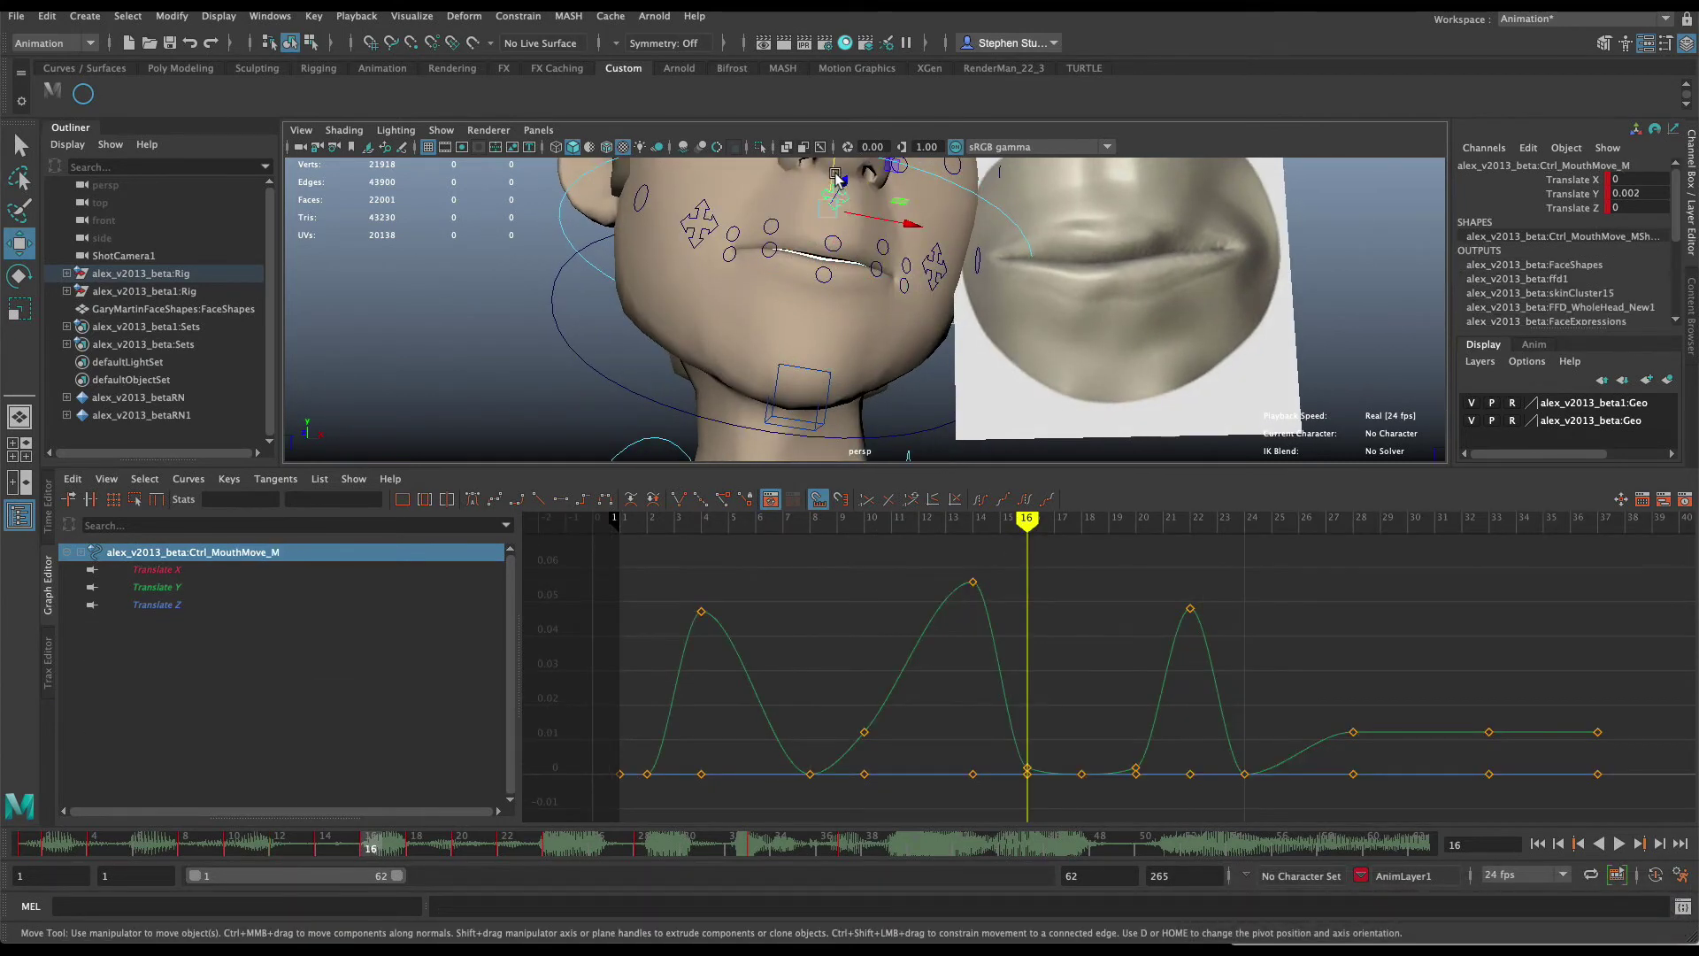
pyautogui.moveTo(836, 169); pyautogui.dragTo(836, 165)
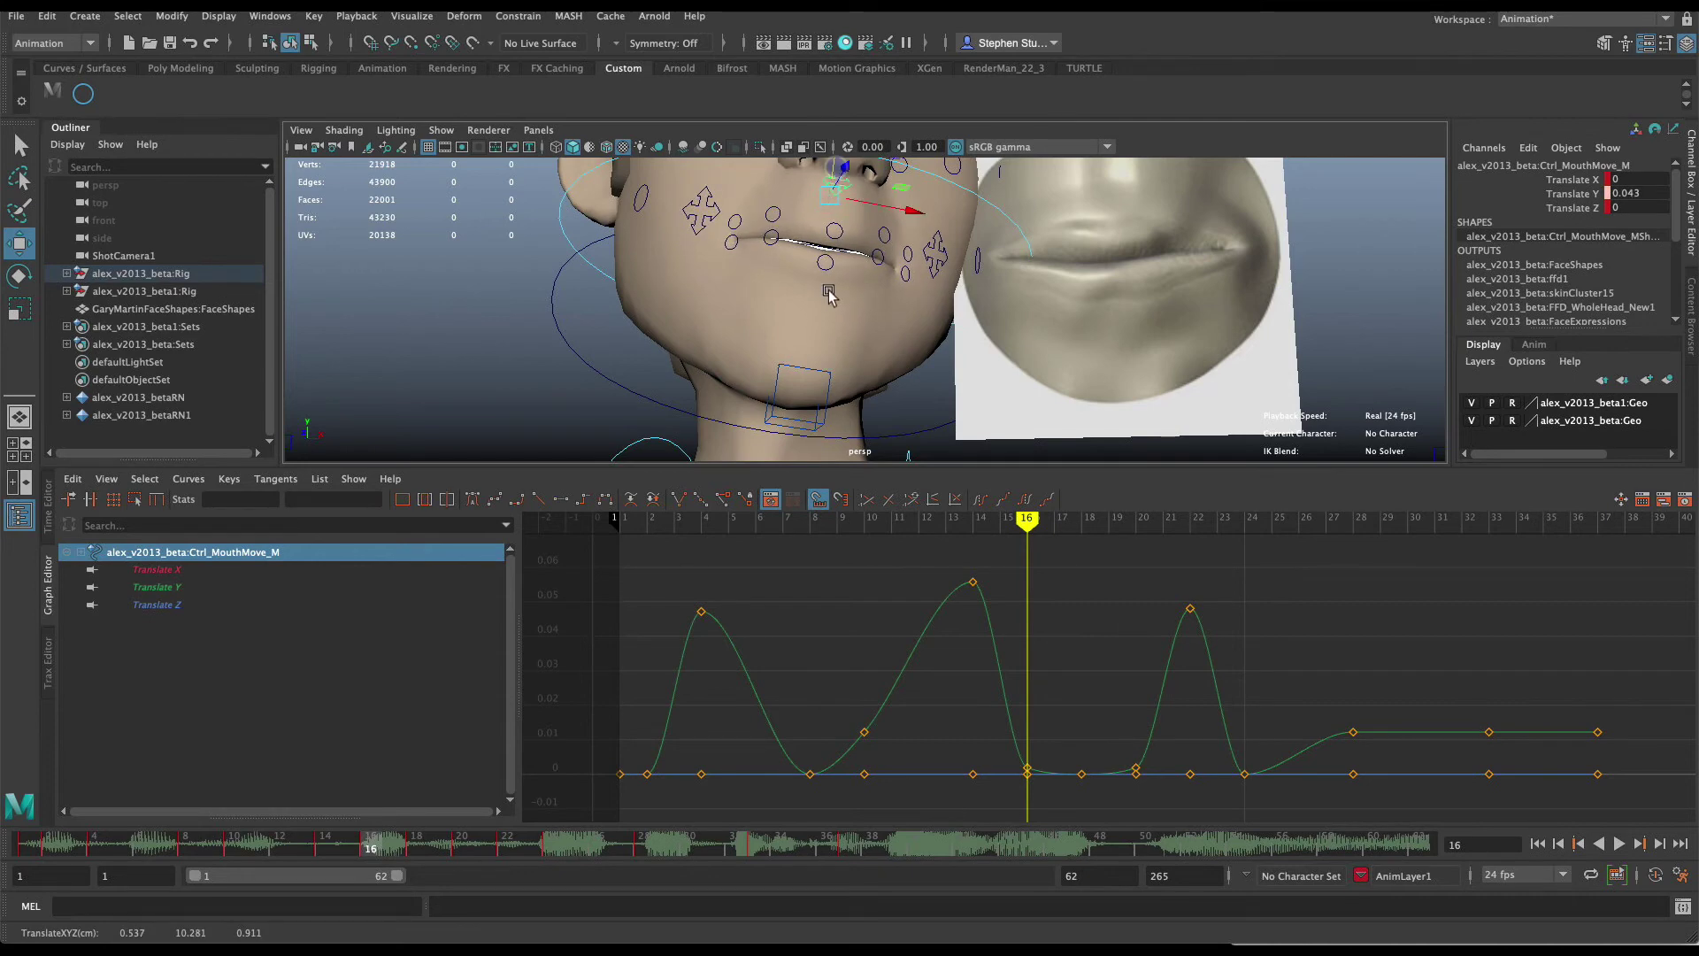
pyautogui.press('s')
pyautogui.moveTo(876, 345)
pyautogui.keyDown('alt'); pyautogui.mouseDown()
pyautogui.moveTo(902, 341)
pyautogui.moveTo(873, 345)
pyautogui.mouseUp(); pyautogui.keyUp('alt')
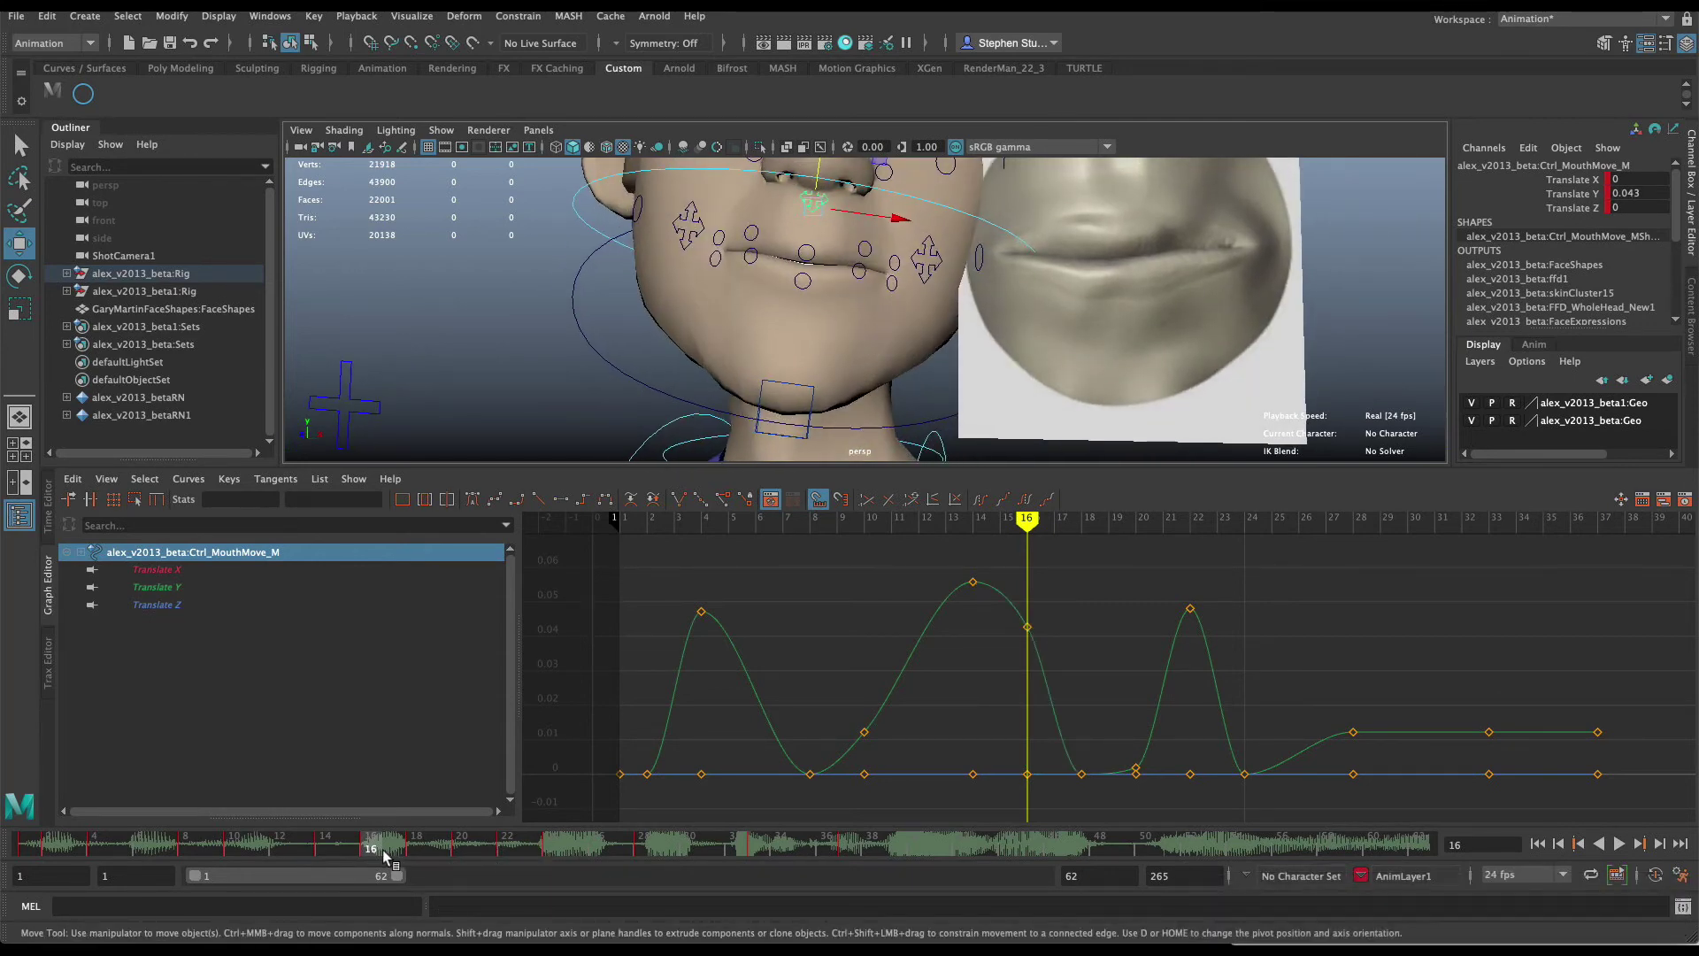
# Raise the middle upper- and lower-lip controls together at frame 16, the lower one to about 0.005 in Translate Y, and key them.
pyautogui.moveTo(379, 852)
pyautogui.mouseDown()
pyautogui.moveTo(247, 852)
pyautogui.moveTo(429, 853)
pyautogui.moveTo(365, 861)
pyautogui.mouseUp()
pyautogui.click(814, 257)
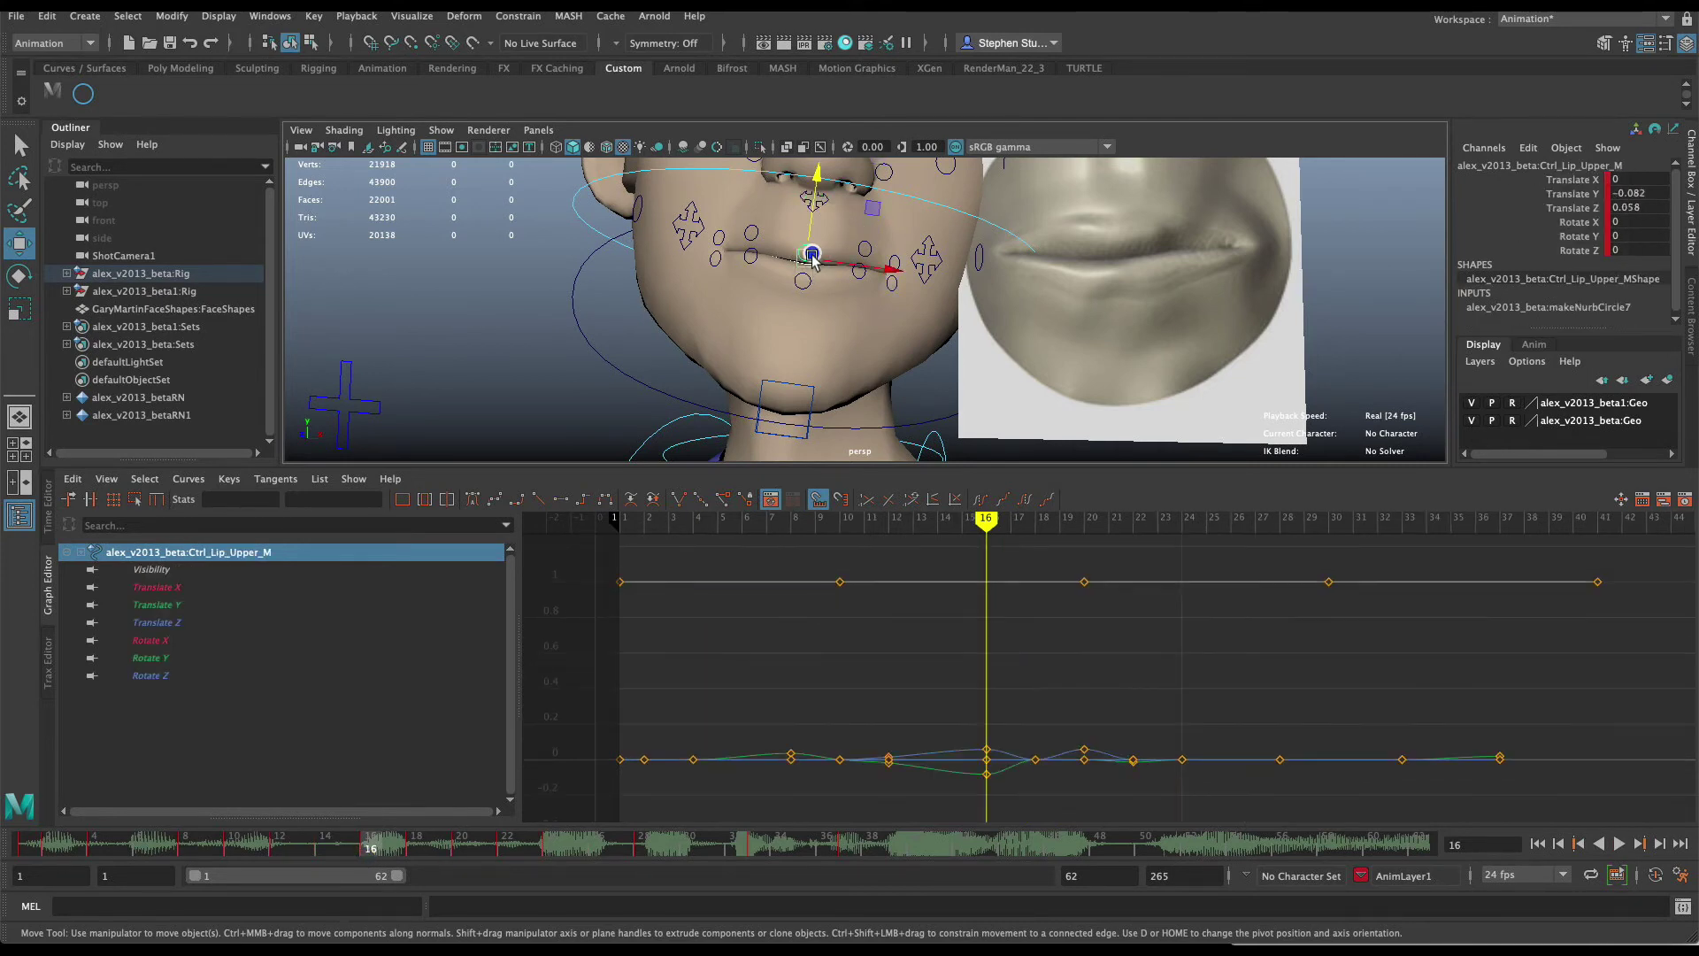
pyautogui.keyDown('shift'); pyautogui.click(805, 288); pyautogui.keyUp('shift')
pyautogui.moveTo(809, 230); pyautogui.dragTo(818, 203)
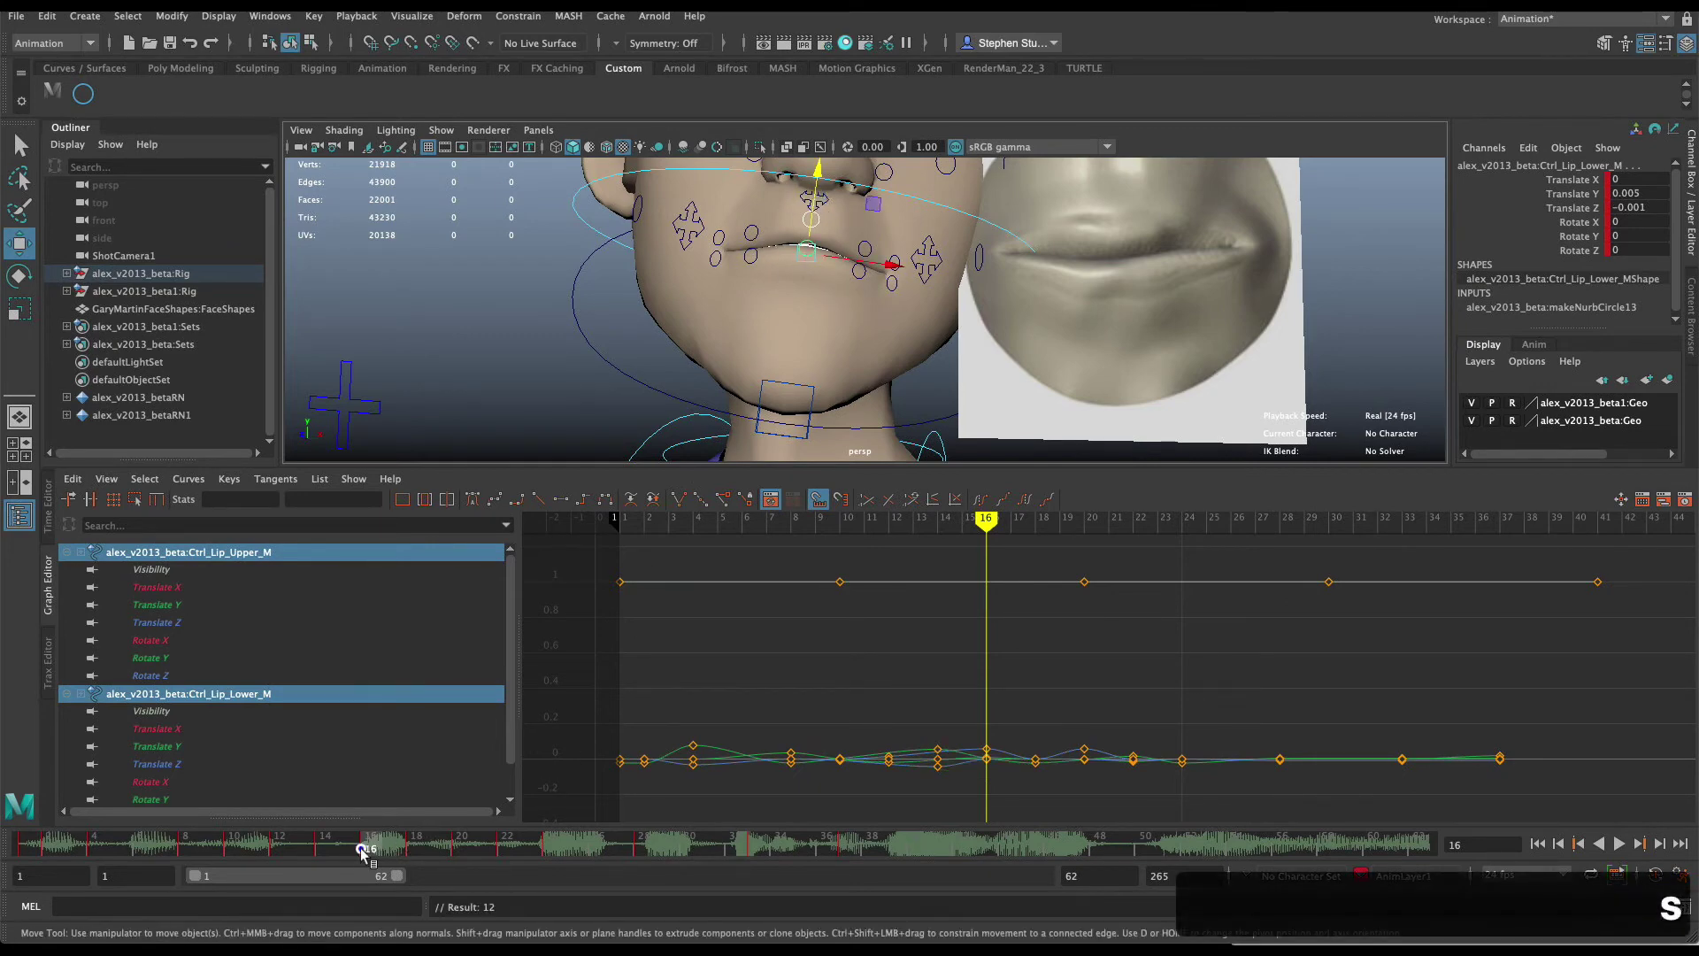
# Compare the mouth poses at frames 18 and 2 with Papagayo's phonemes for "problems" around frames 17 and 18.
pyautogui.moveTo(362, 851); pyautogui.dragTo(420, 833)
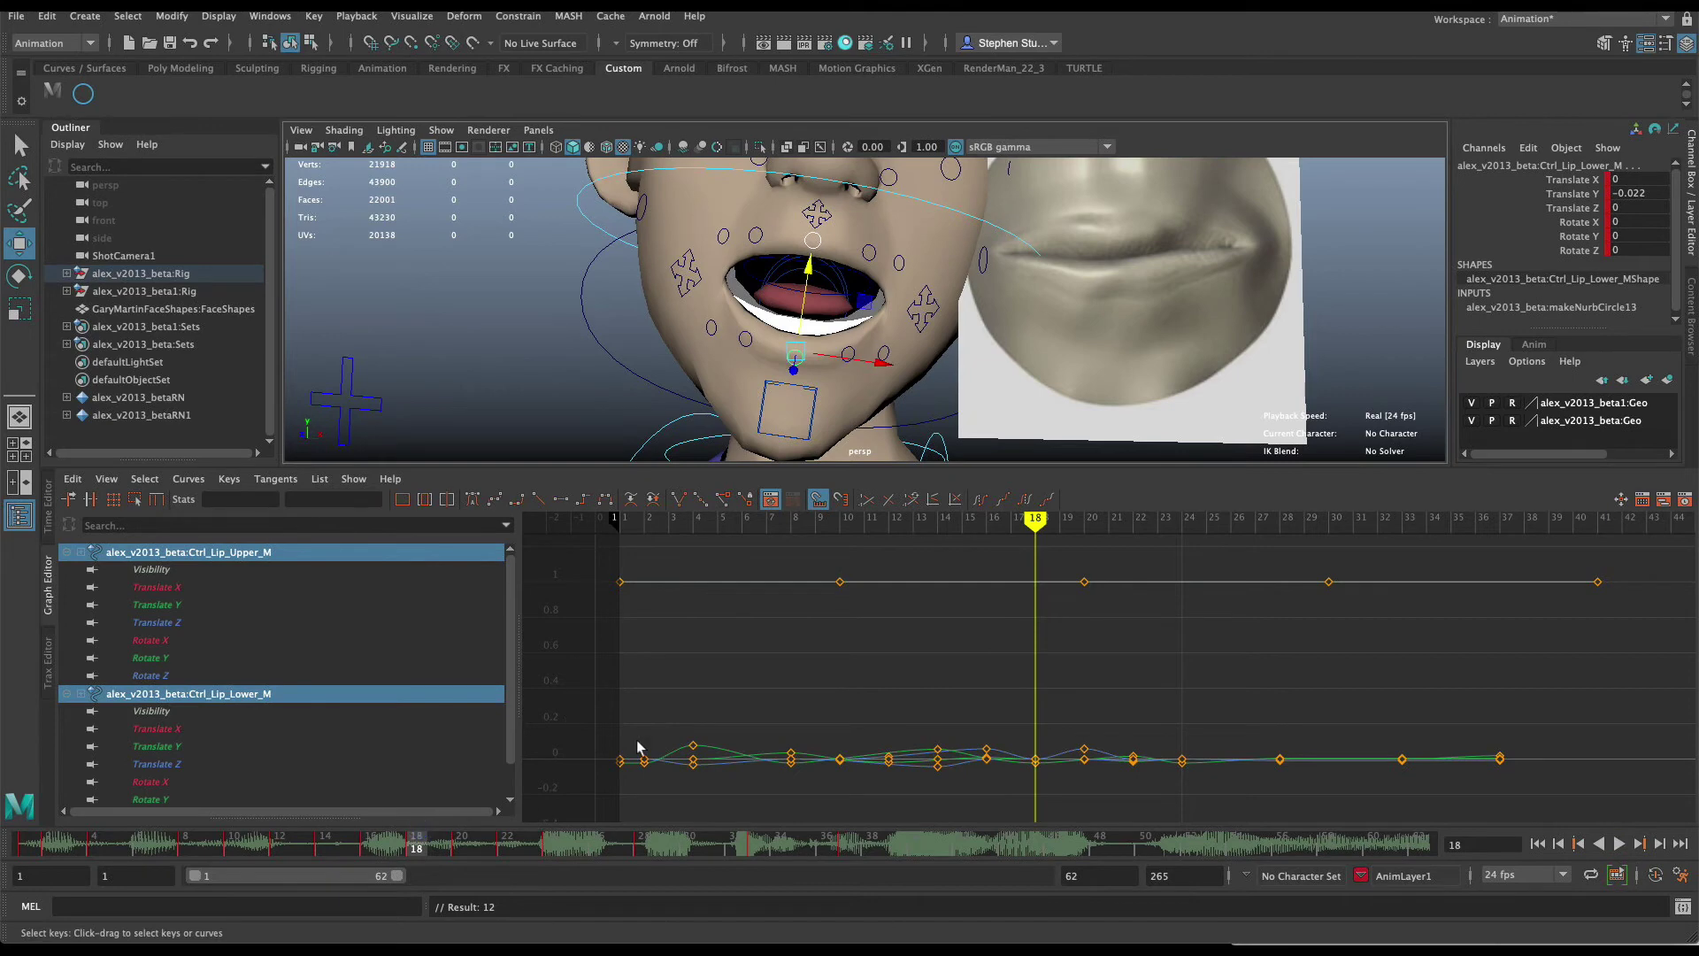
pyautogui.press('super+Tab')
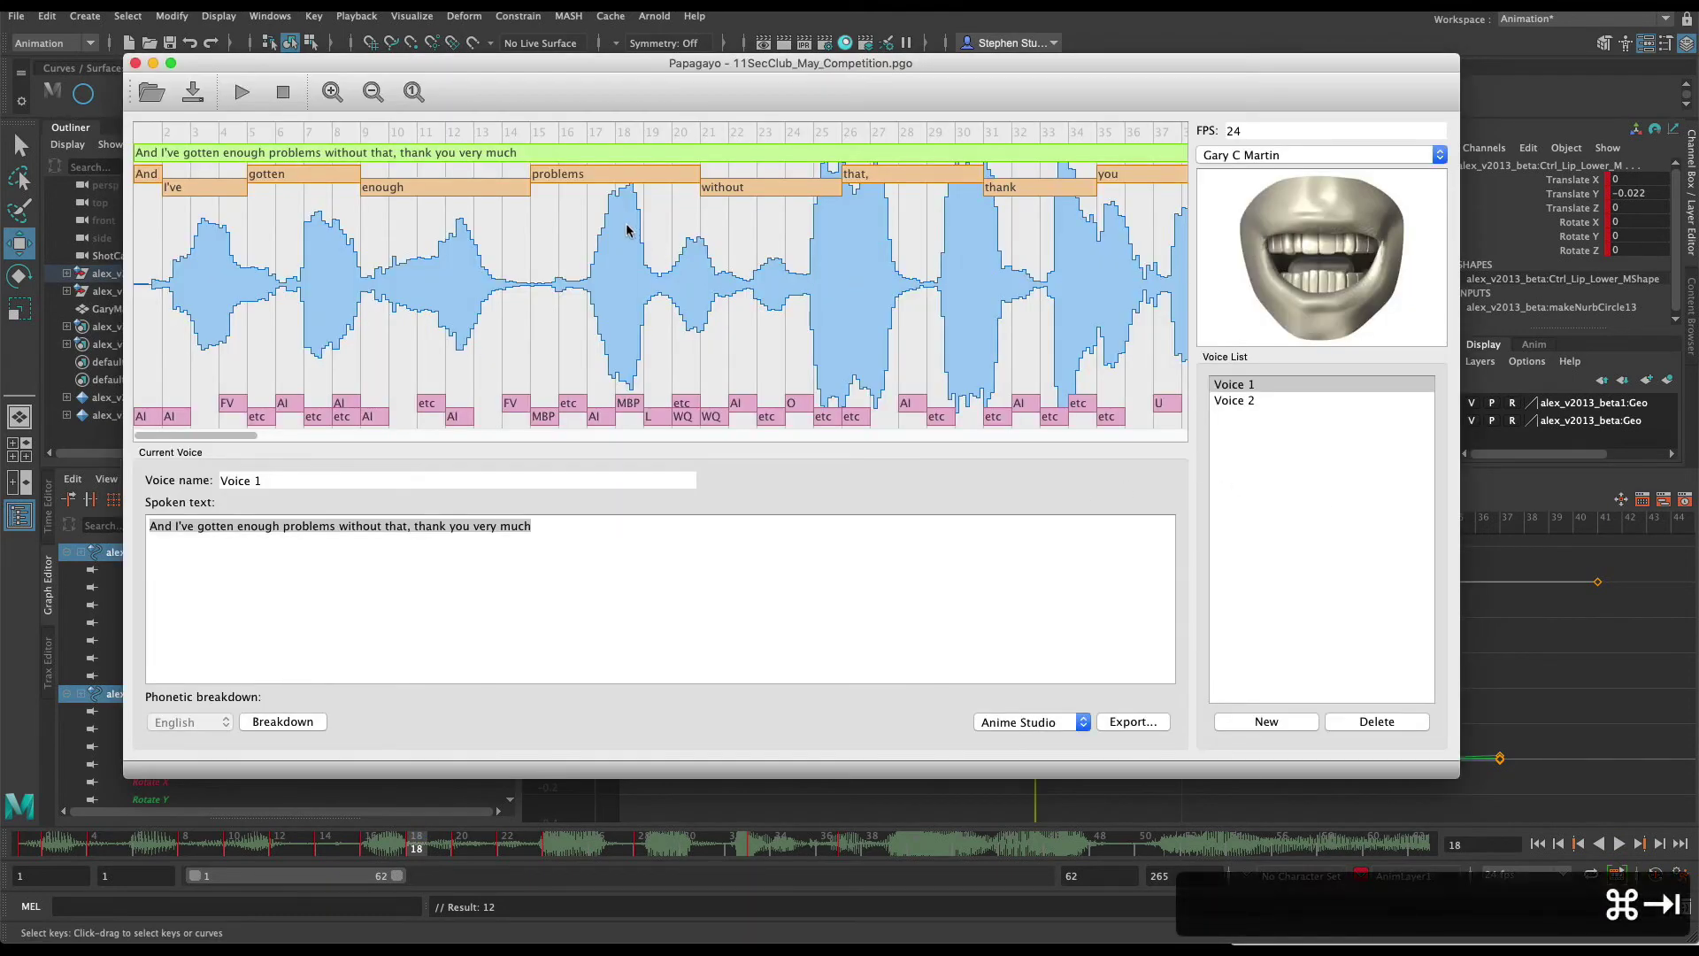
pyautogui.click(622, 136)
pyautogui.moveTo(622, 135); pyautogui.dragTo(599, 164)
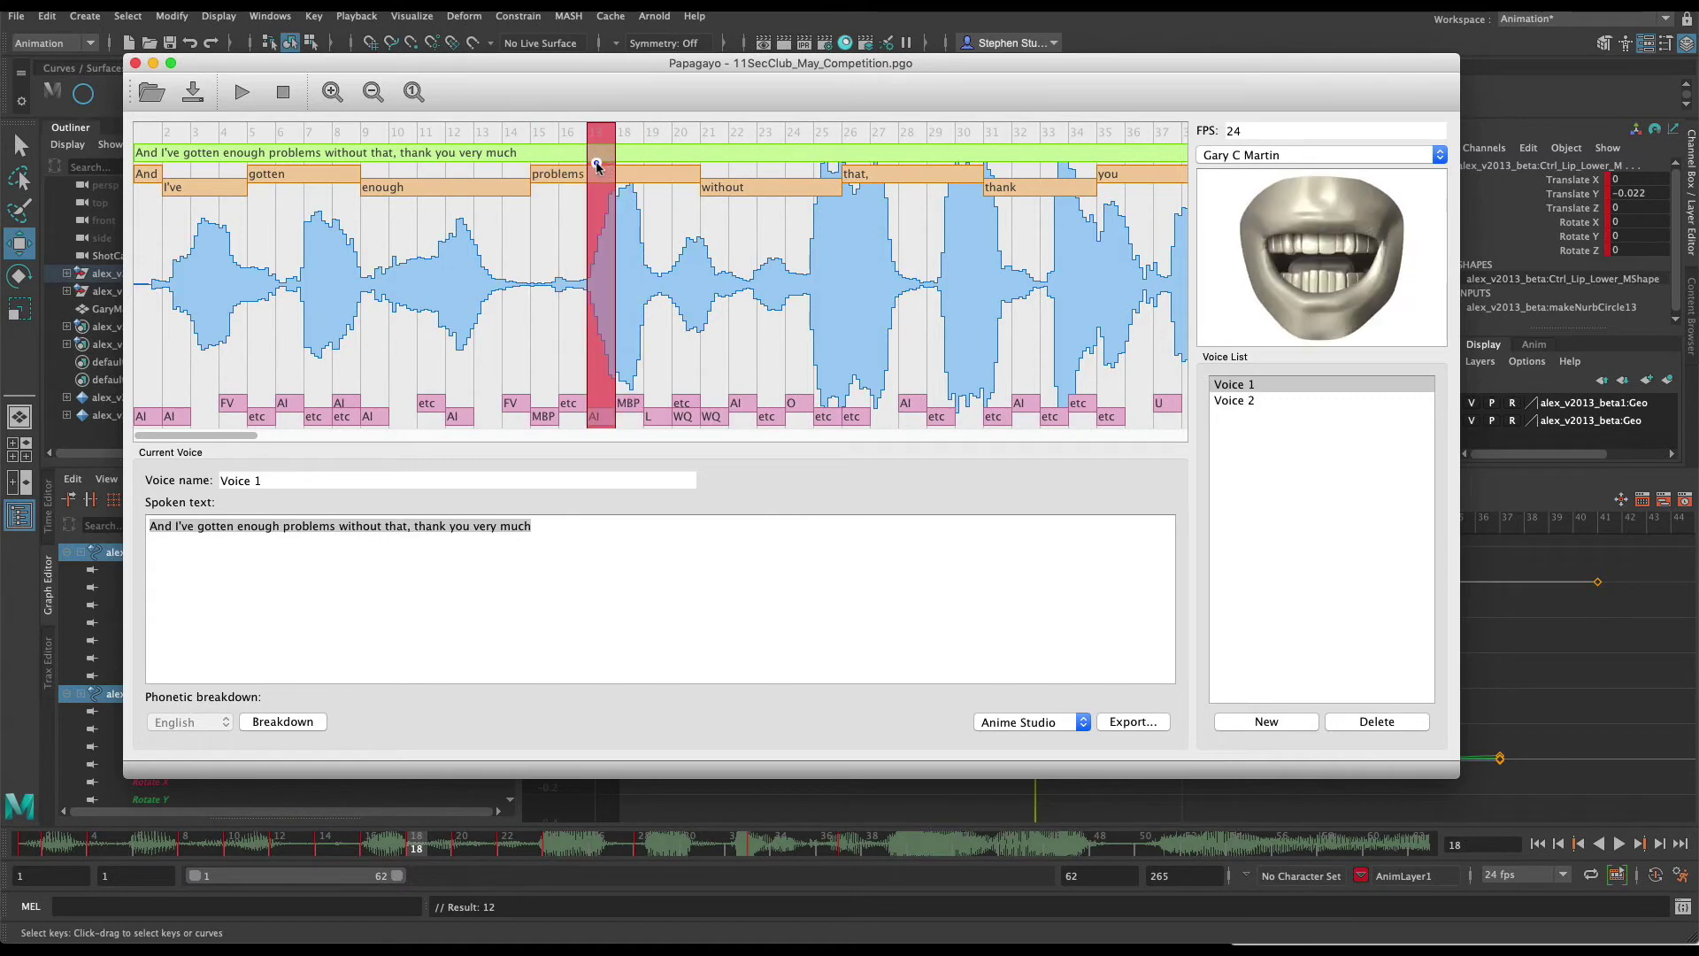
pyautogui.press('super+Tab')
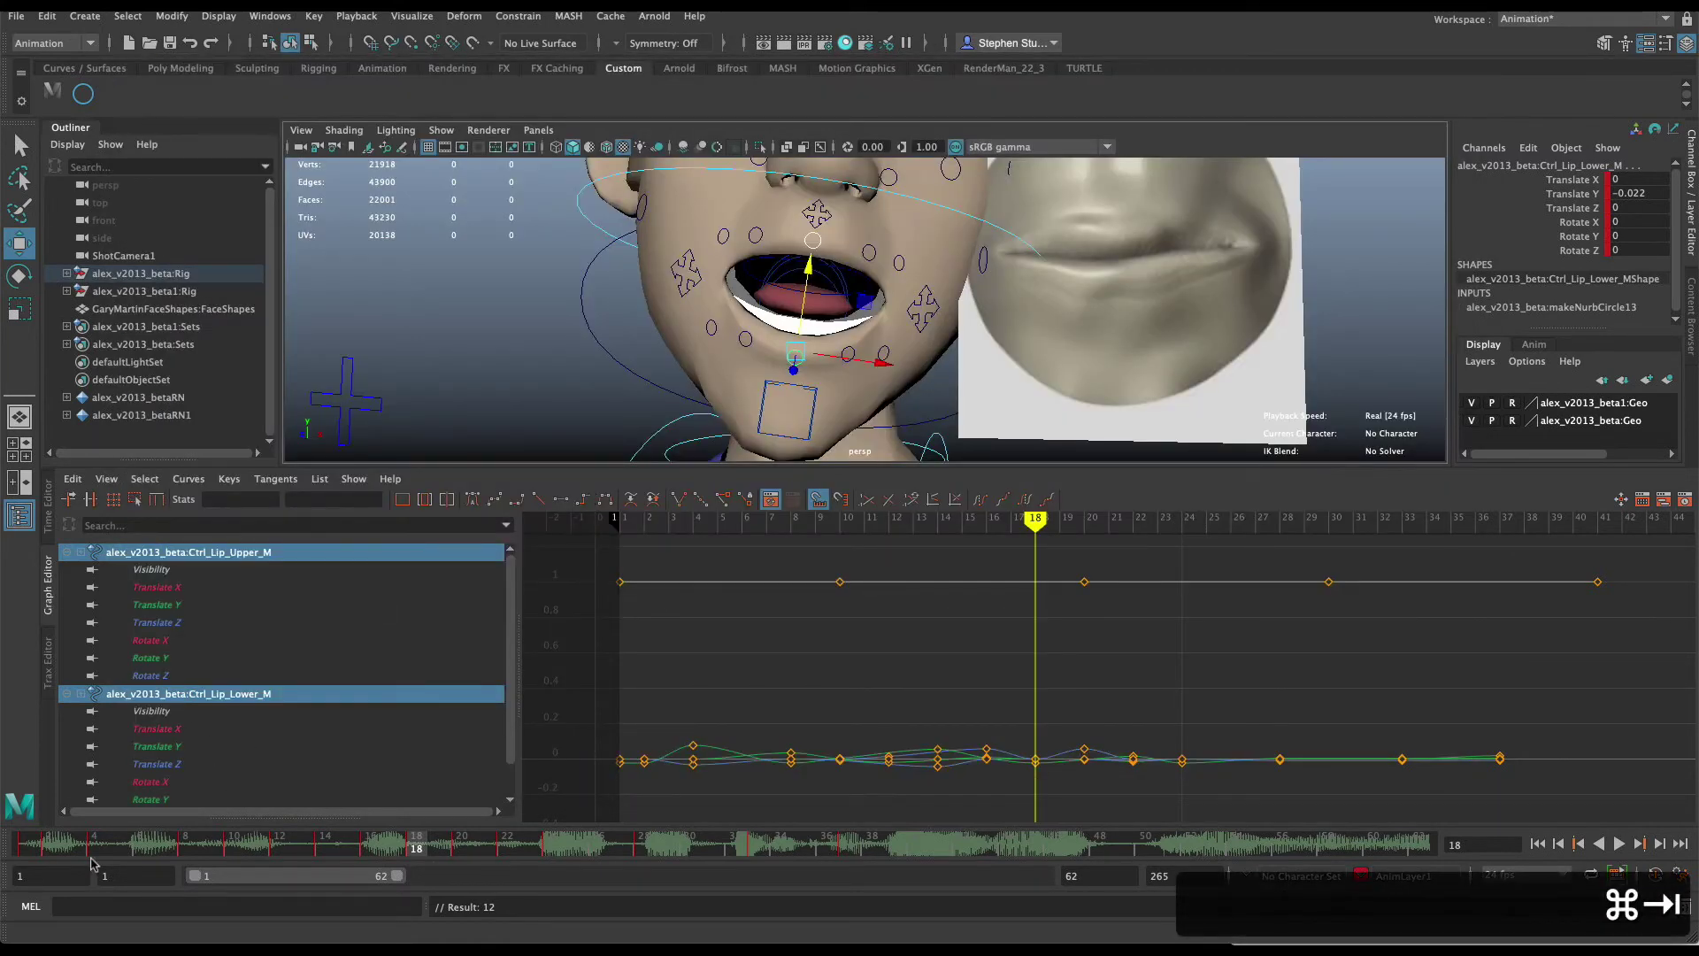
pyautogui.click(46, 852)
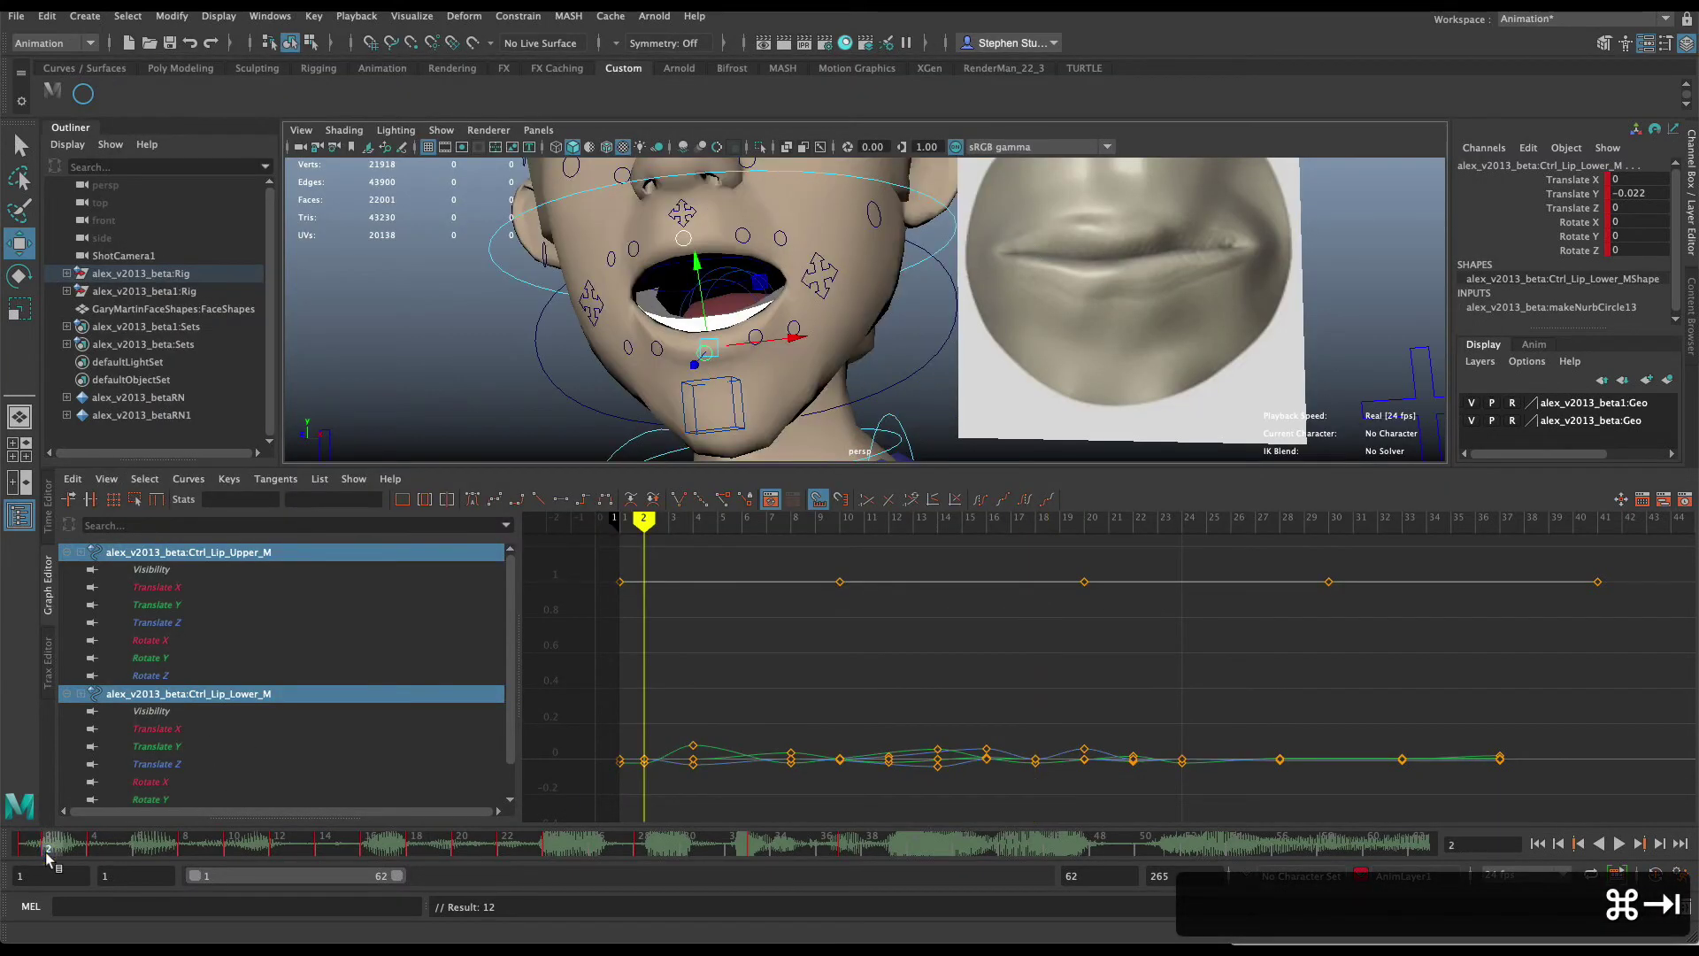
pyautogui.press('super+Tab')
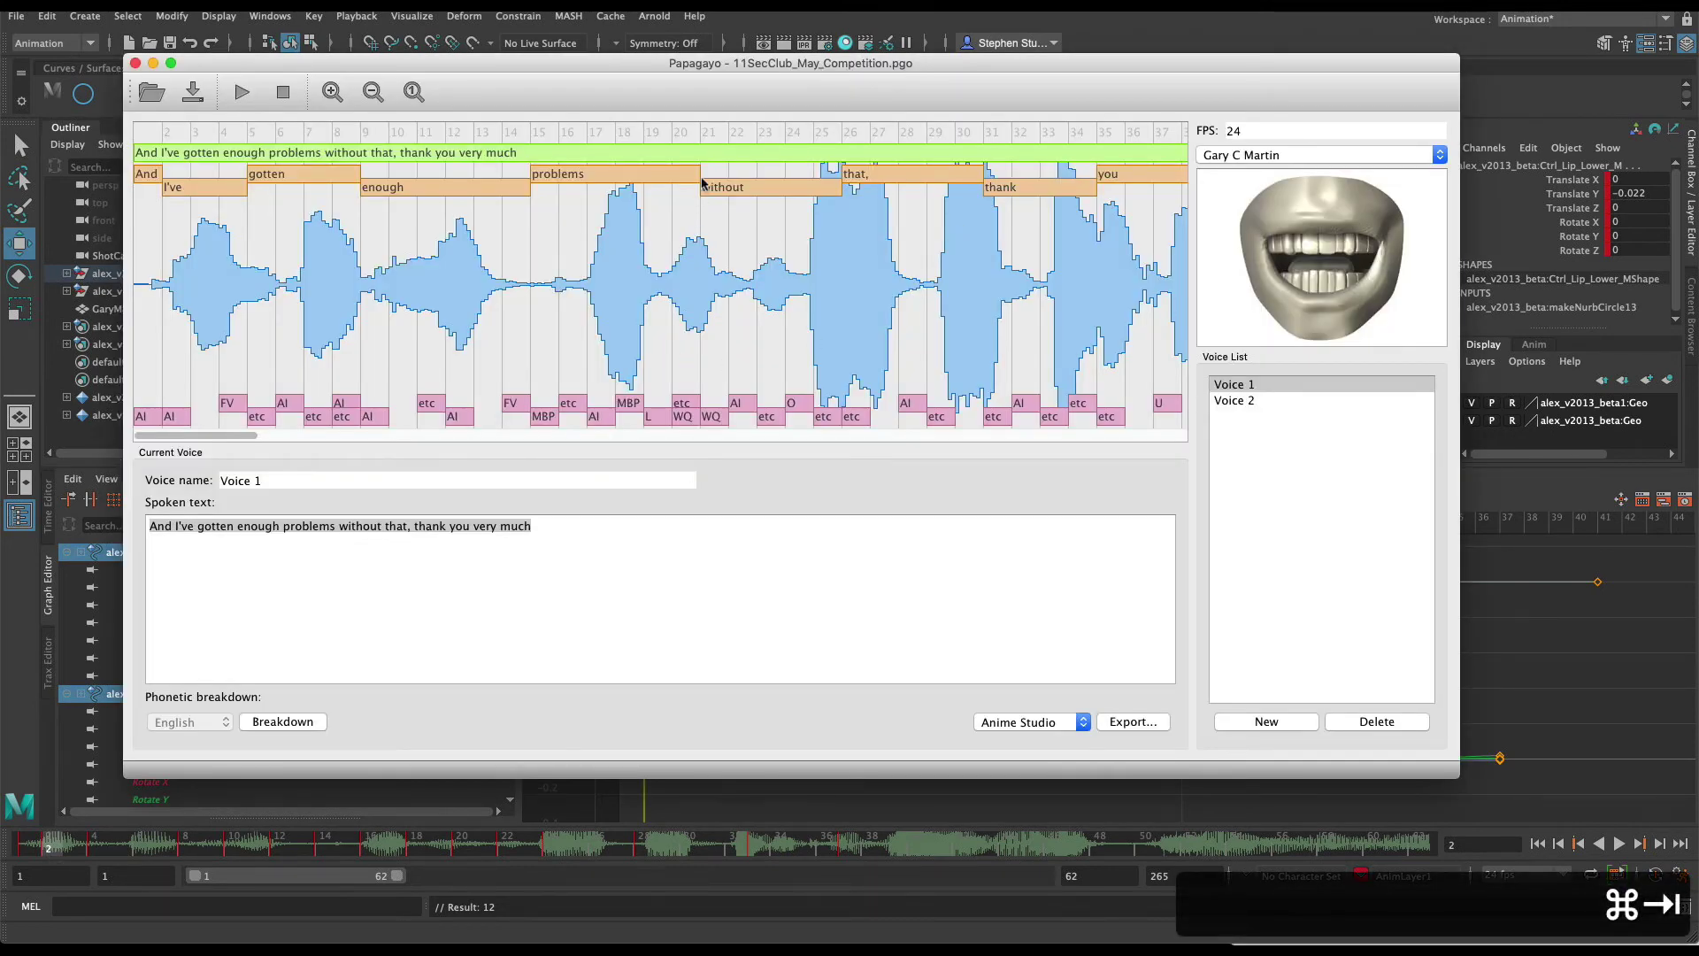
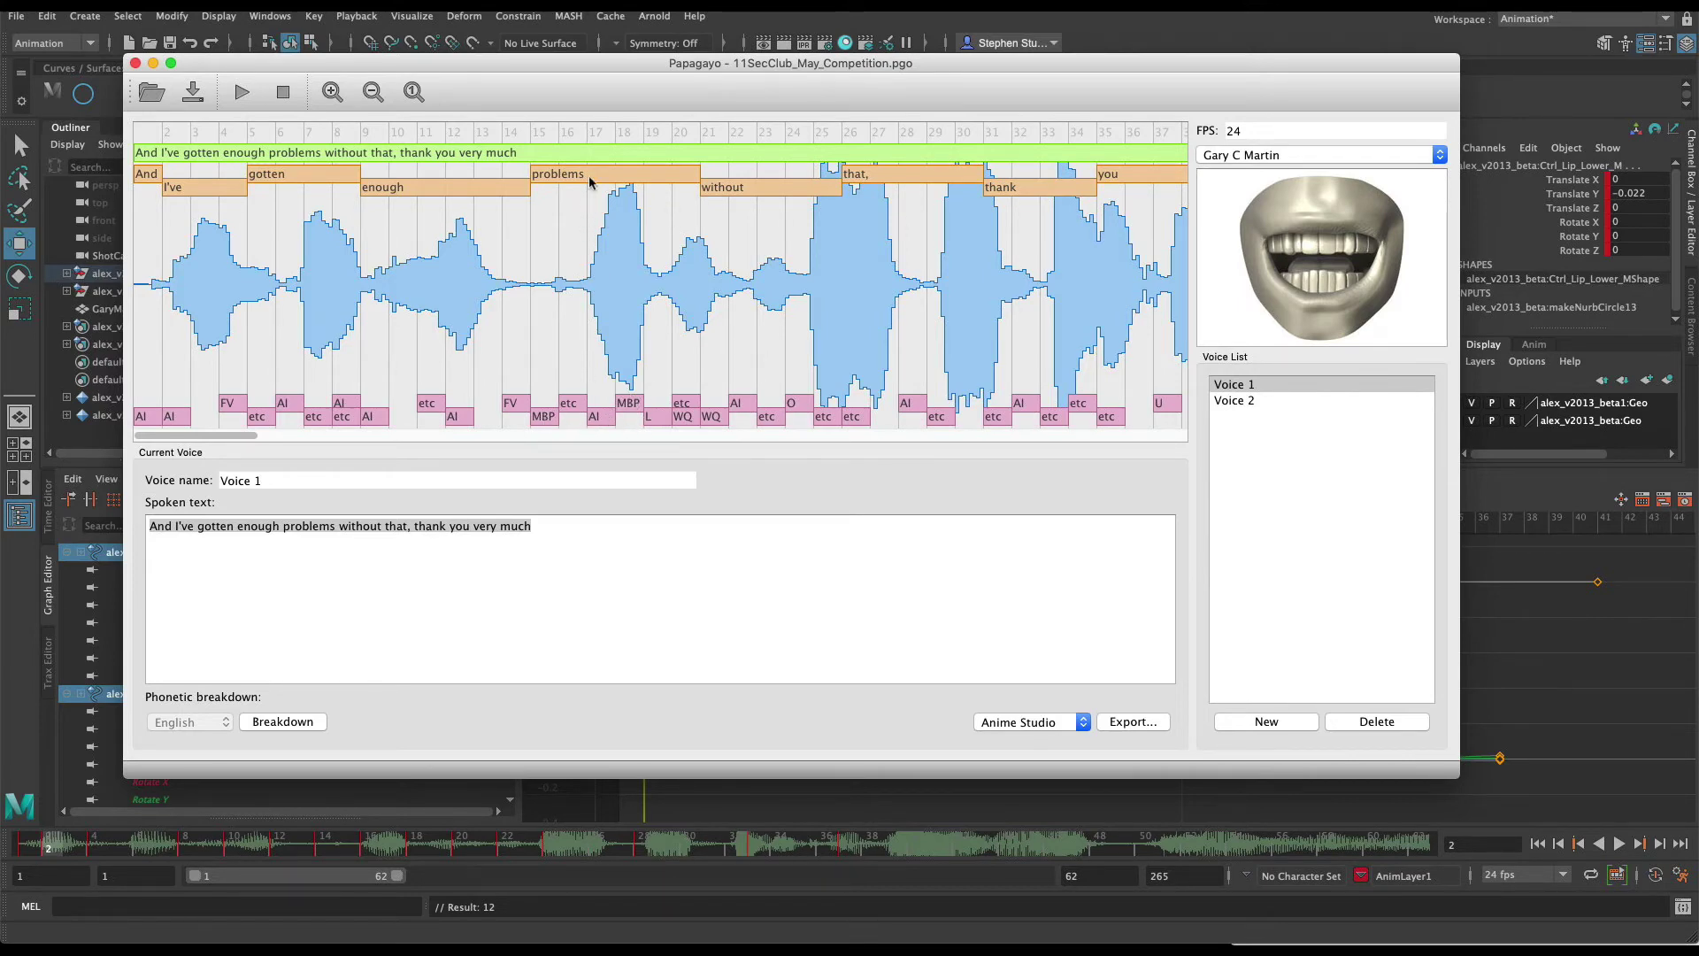
pyautogui.press('super+Tab')
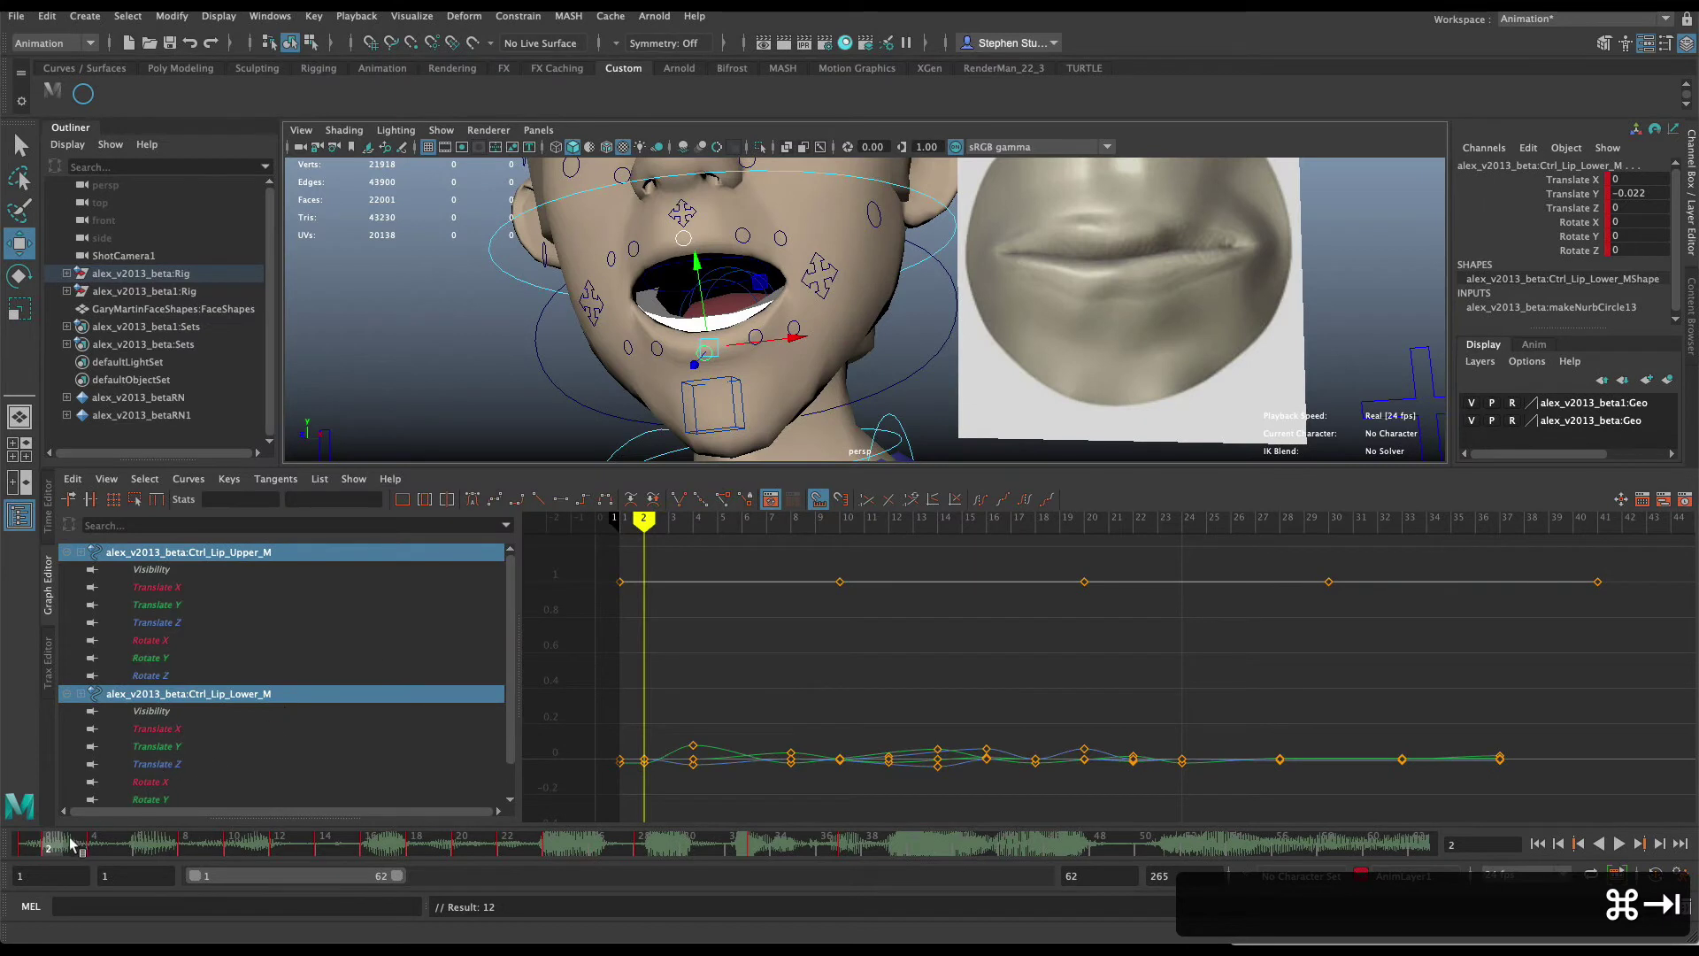
# Go to frame 18 and key the middle lip controls, followed by all the mouth controls.
pyautogui.moveTo(51, 845); pyautogui.dragTo(410, 855)
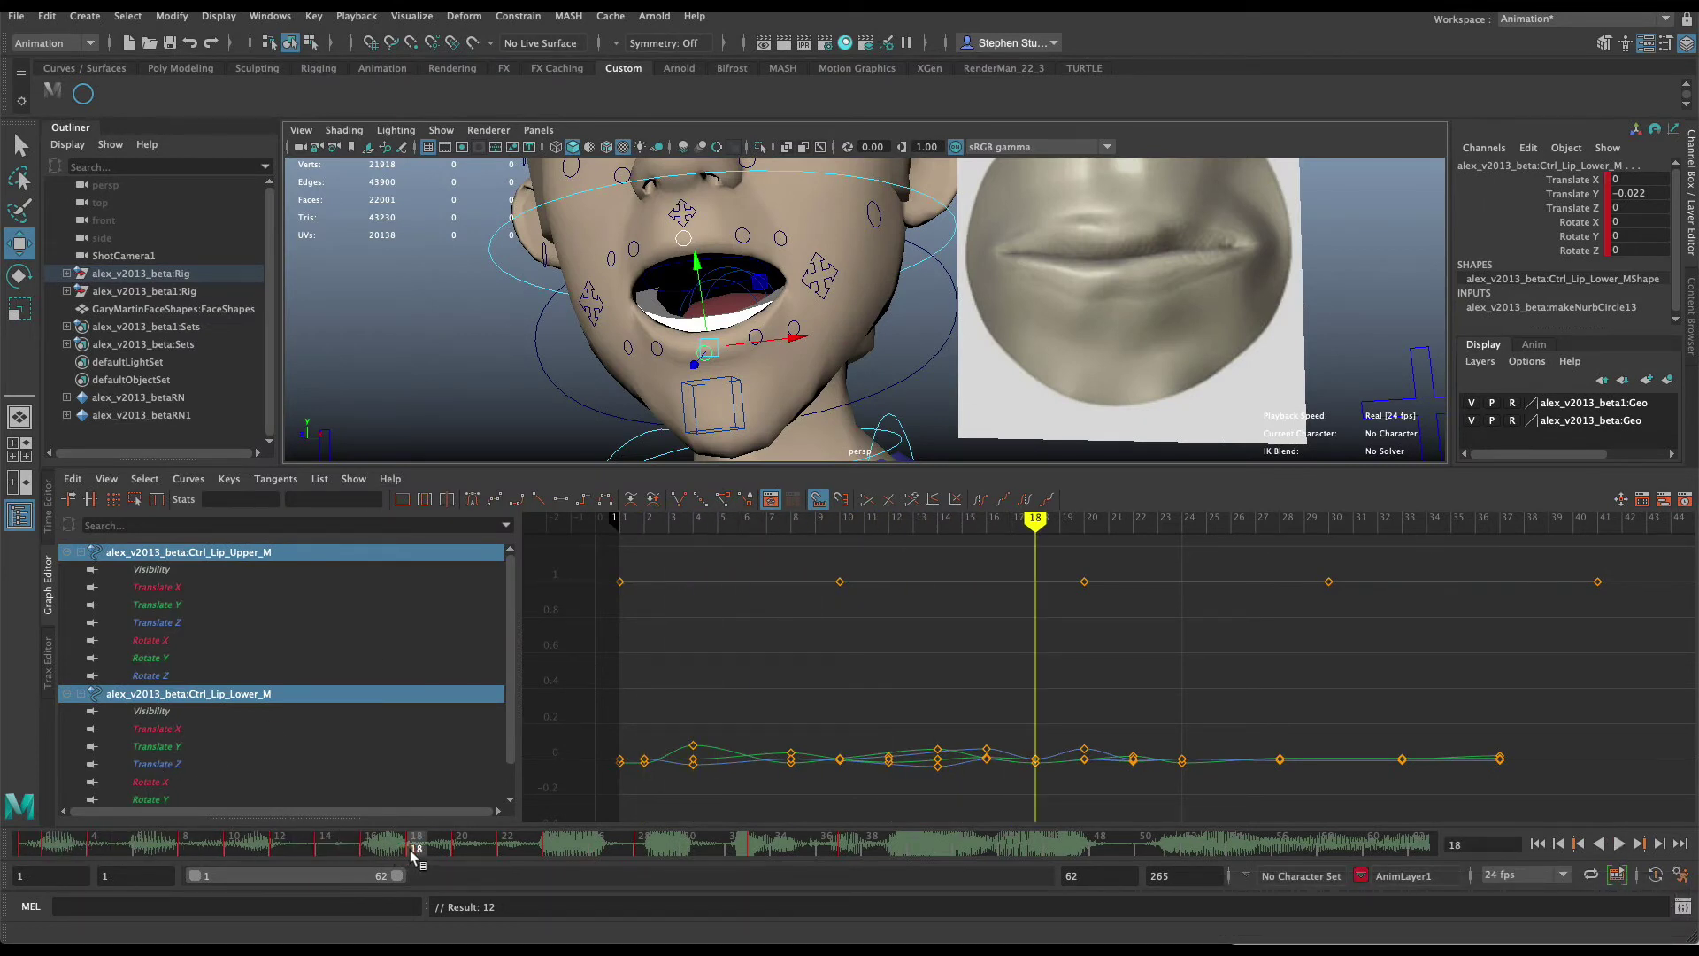
pyautogui.press('s')
pyautogui.click(86, 93)
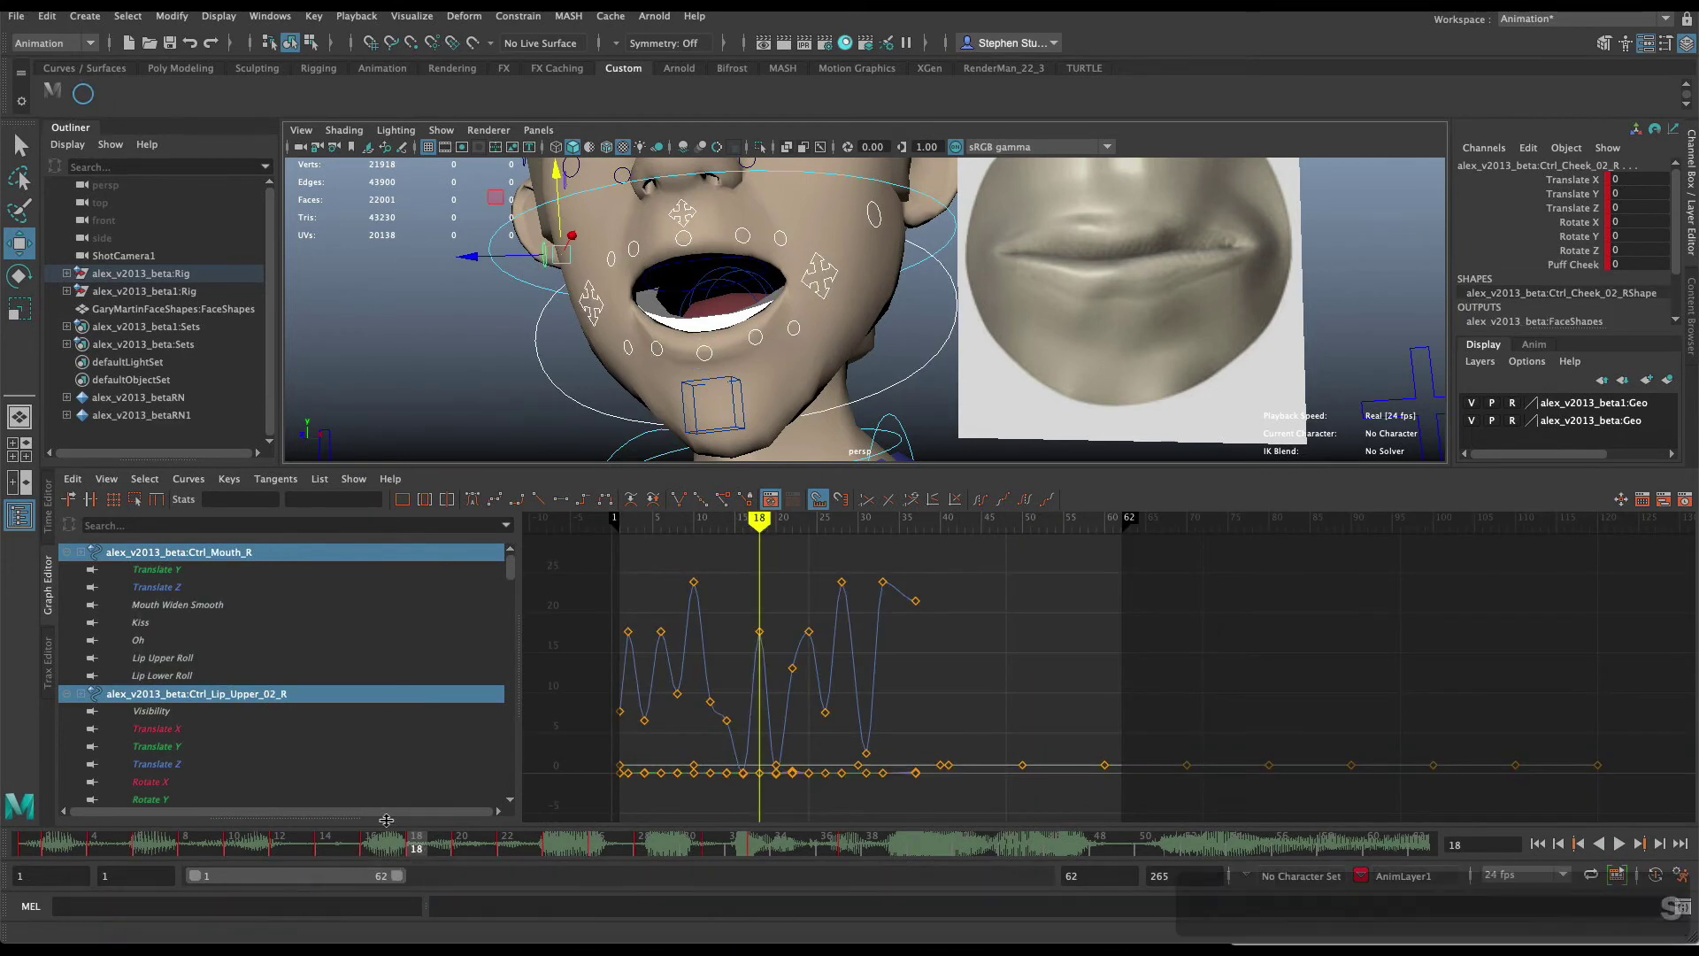
pyautogui.press('s')
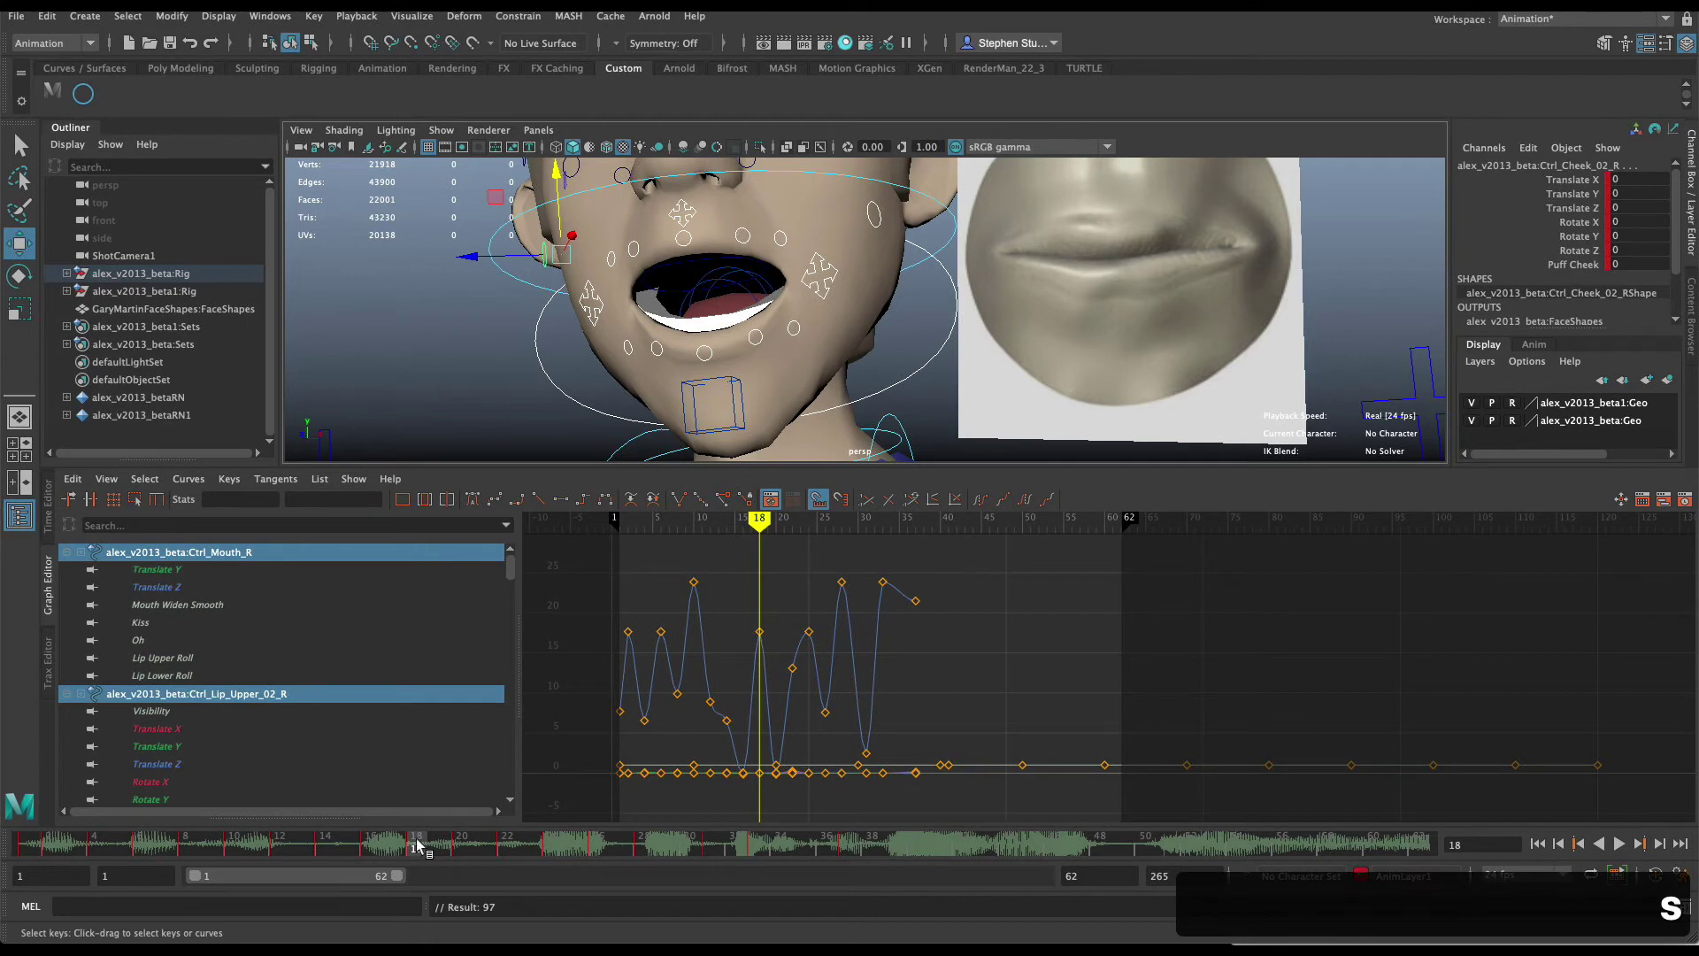
# Compare the mouth pose at frame 20 with Papagayo's phonemes for "problems" around frames 19 and 20.
pyautogui.moveTo(416, 845); pyautogui.dragTo(461, 842)
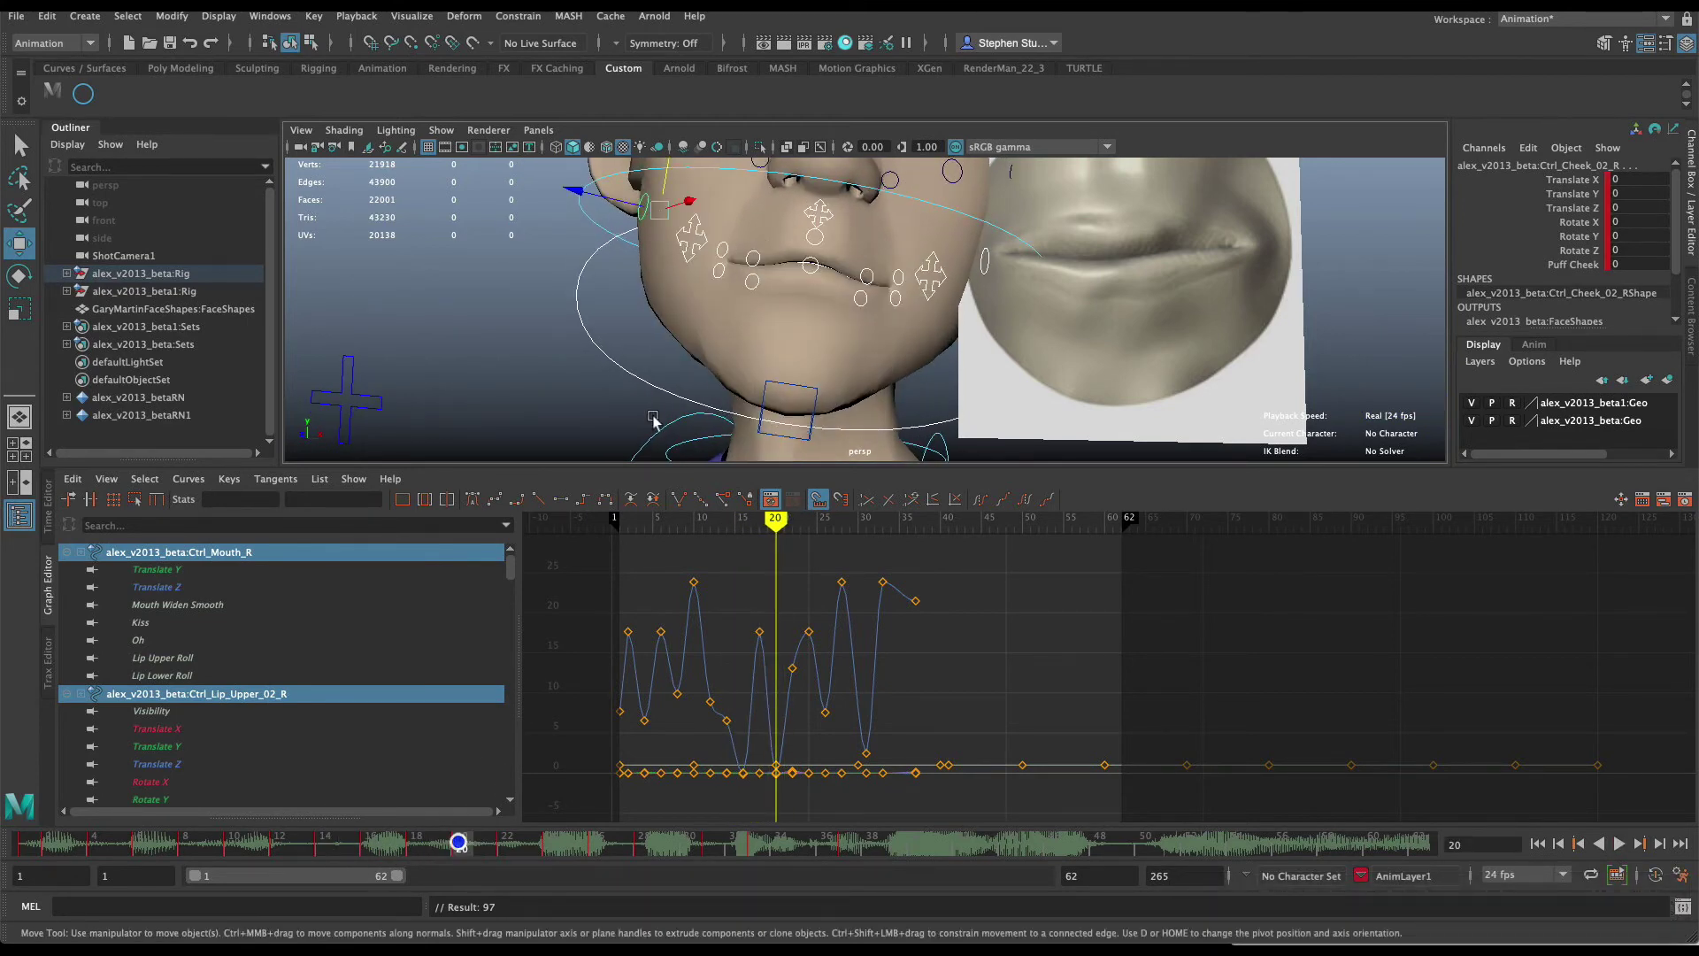
pyautogui.press('super+Tab')
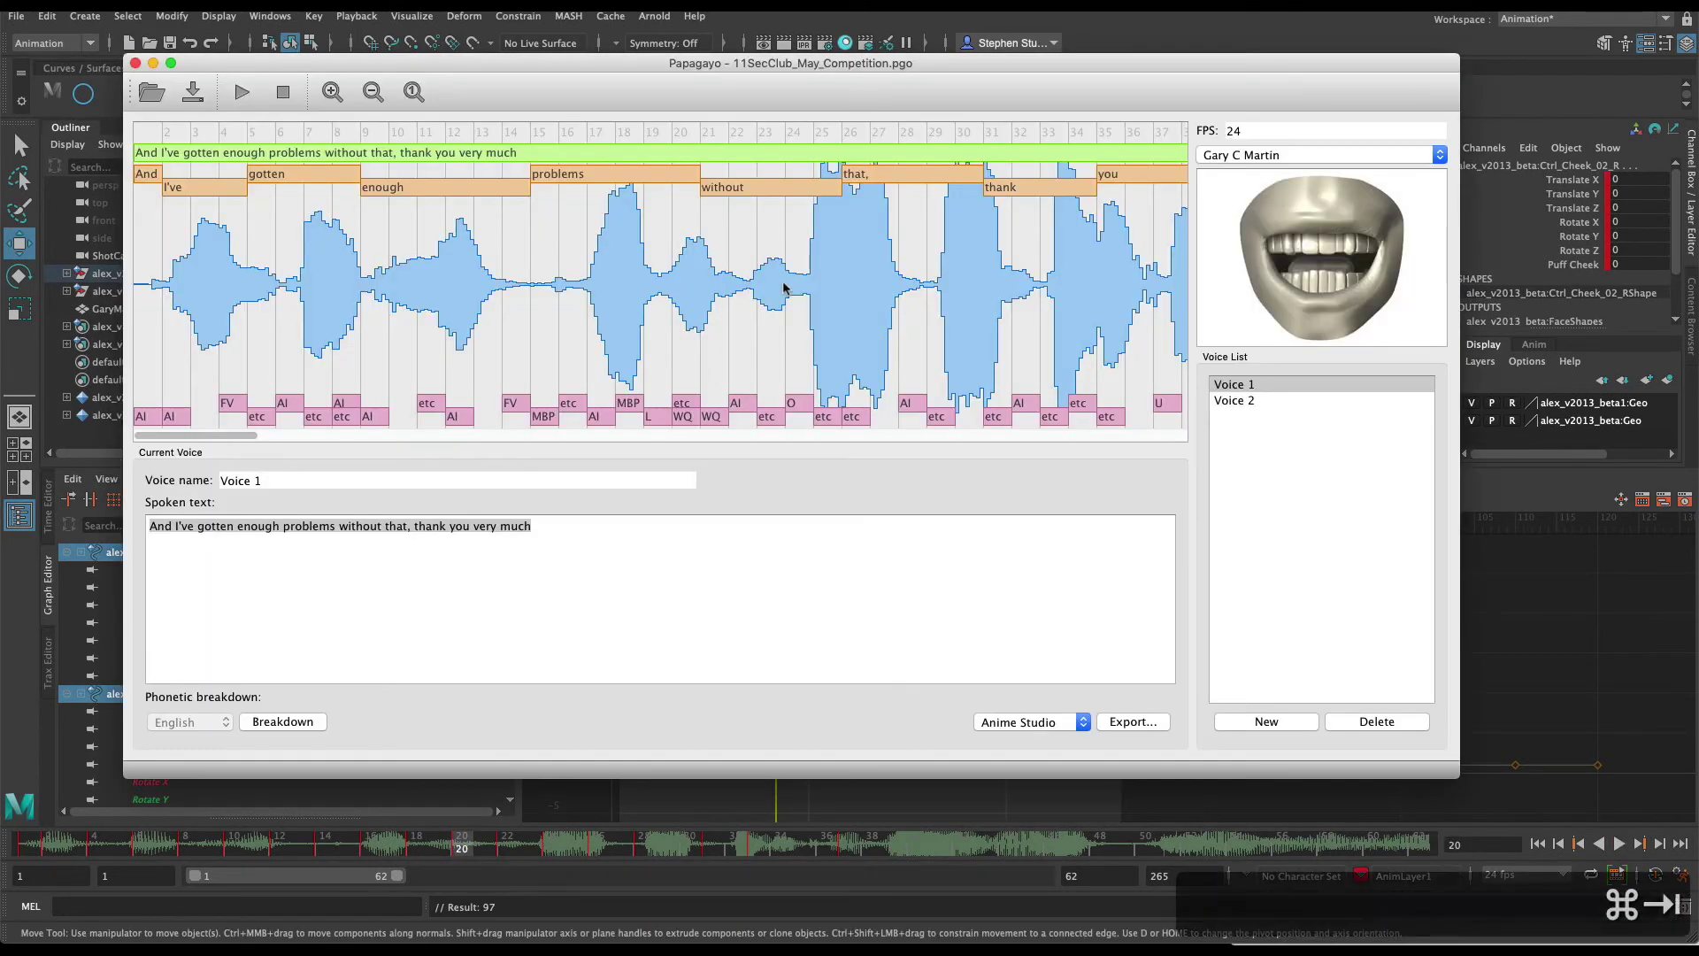
pyautogui.click(690, 140)
pyautogui.moveTo(689, 138)
pyautogui.mouseDown()
pyautogui.moveTo(706, 145)
pyautogui.moveTo(630, 158)
pyautogui.moveTo(675, 160)
pyautogui.mouseUp()
pyautogui.click(661, 139)
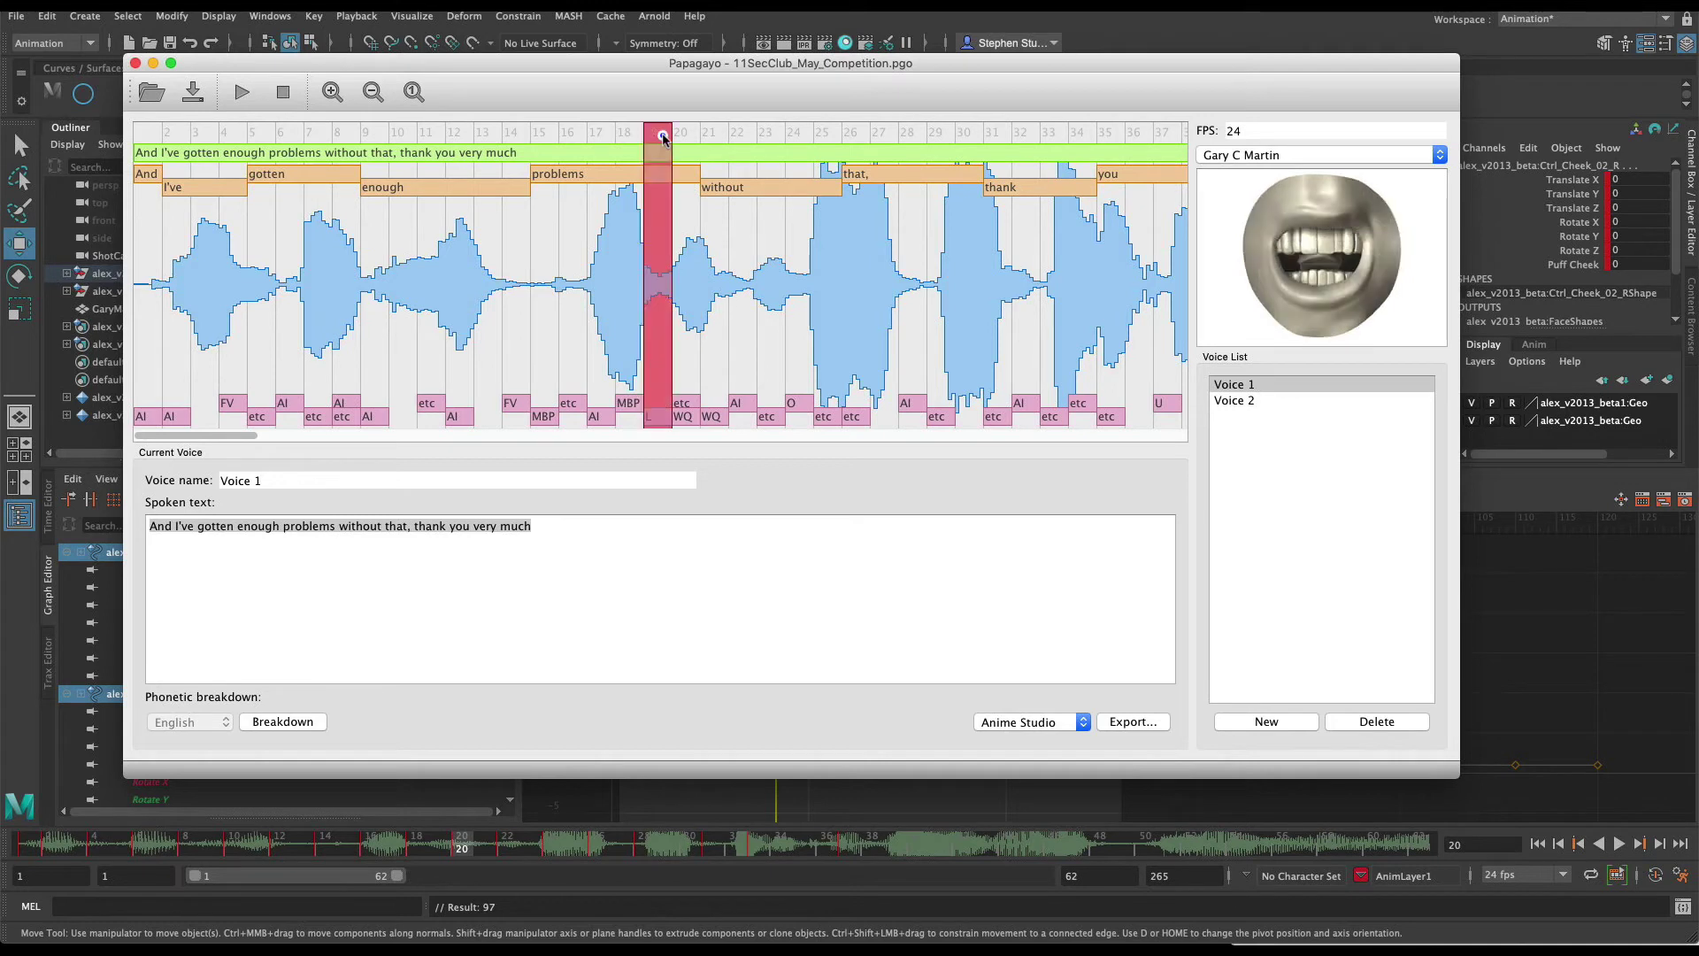
pyautogui.click(663, 137)
pyautogui.press('super+Tab')
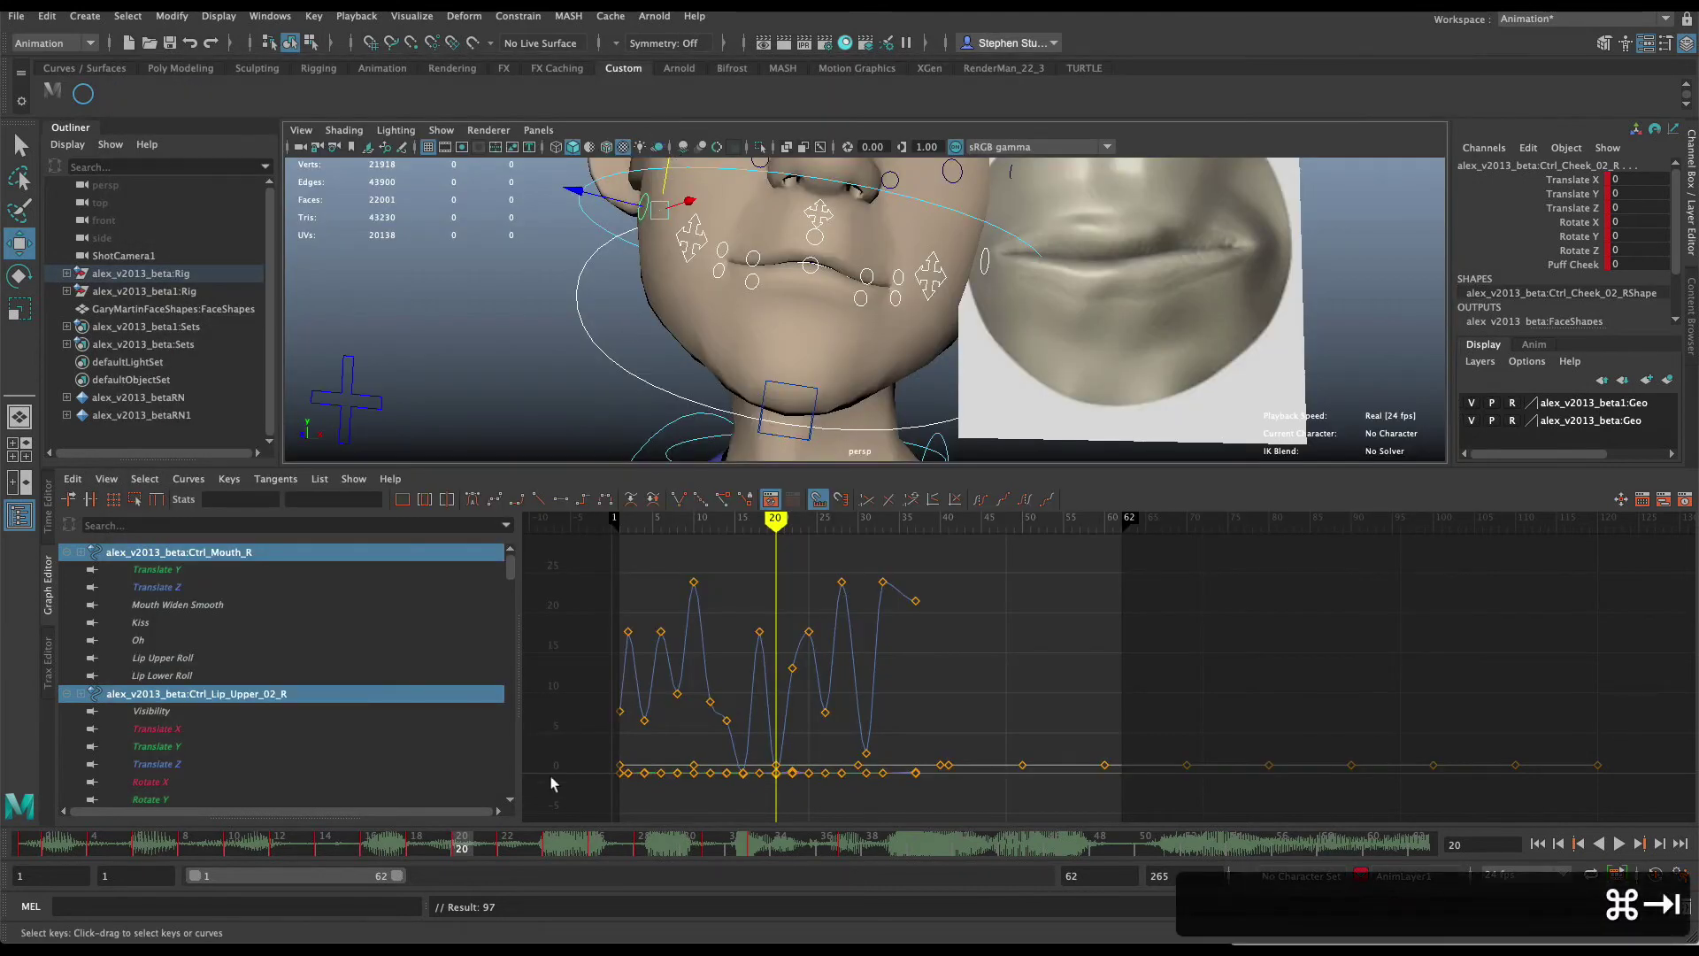
pyautogui.moveTo(367, 855); pyautogui.dragTo(454, 847)
pyautogui.press('super+Tab')
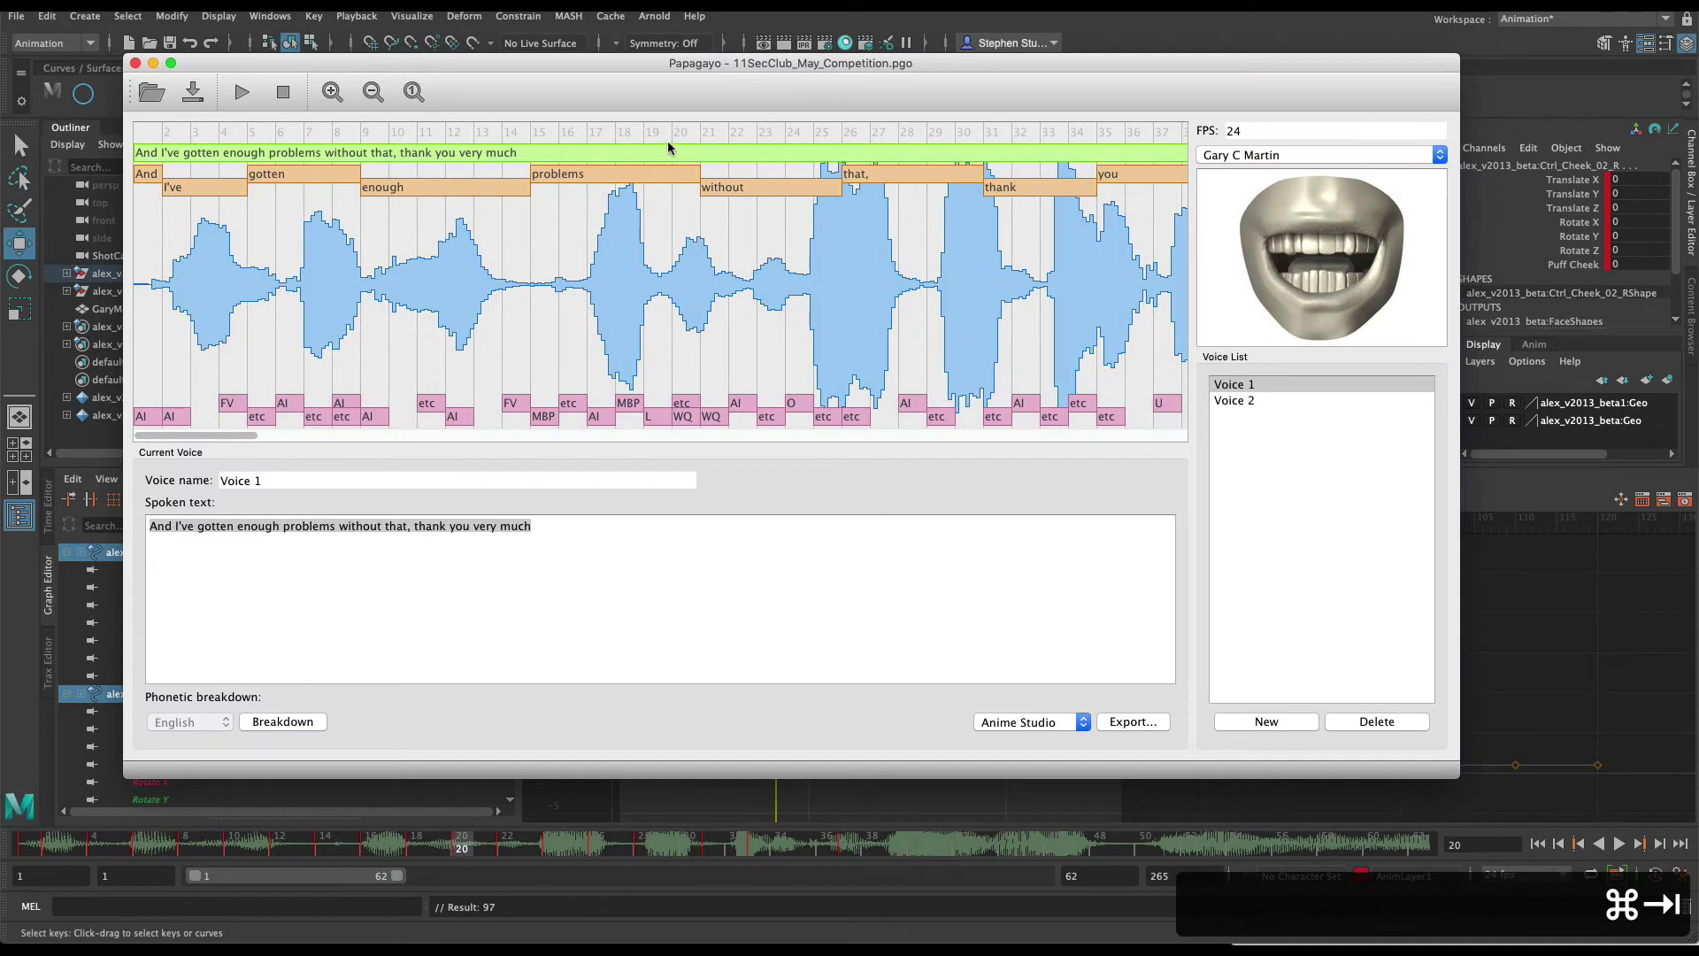
pyautogui.moveTo(652, 139)
pyautogui.mouseDown()
pyautogui.moveTo(625, 138)
pyautogui.moveTo(667, 140)
pyautogui.mouseUp()
pyautogui.press('super+Tab')
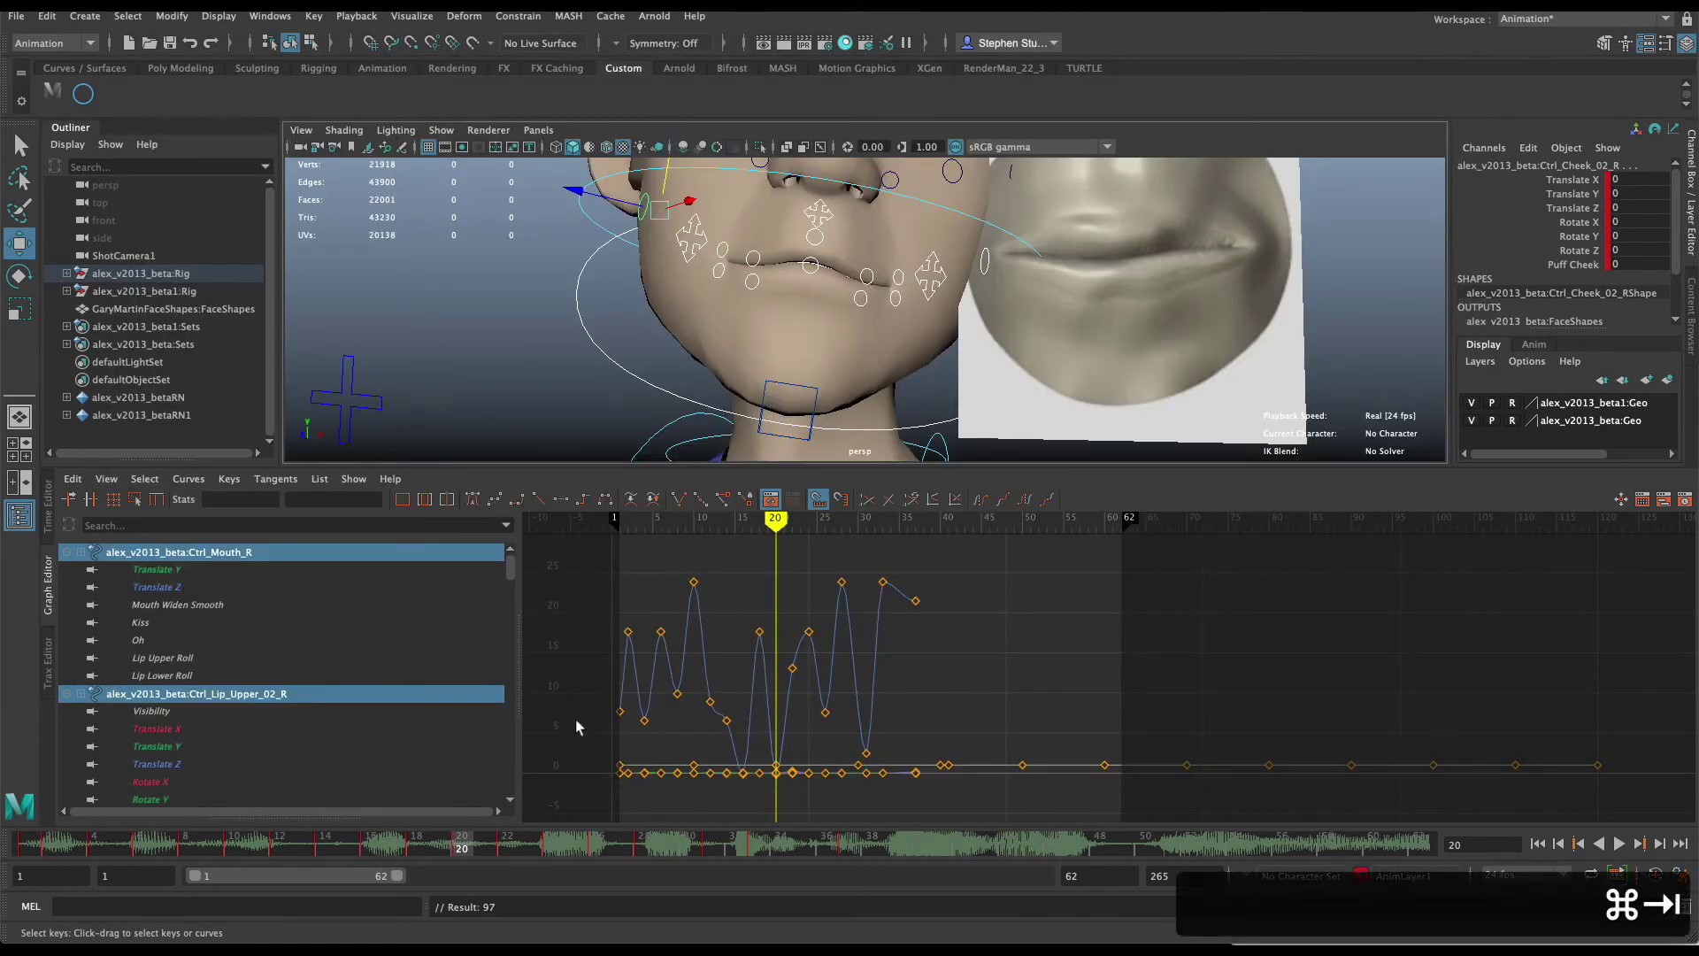
# Switch the Gary Martin reference plane's Mouth Shape to L_mouth.
pyautogui.click(1233, 300)
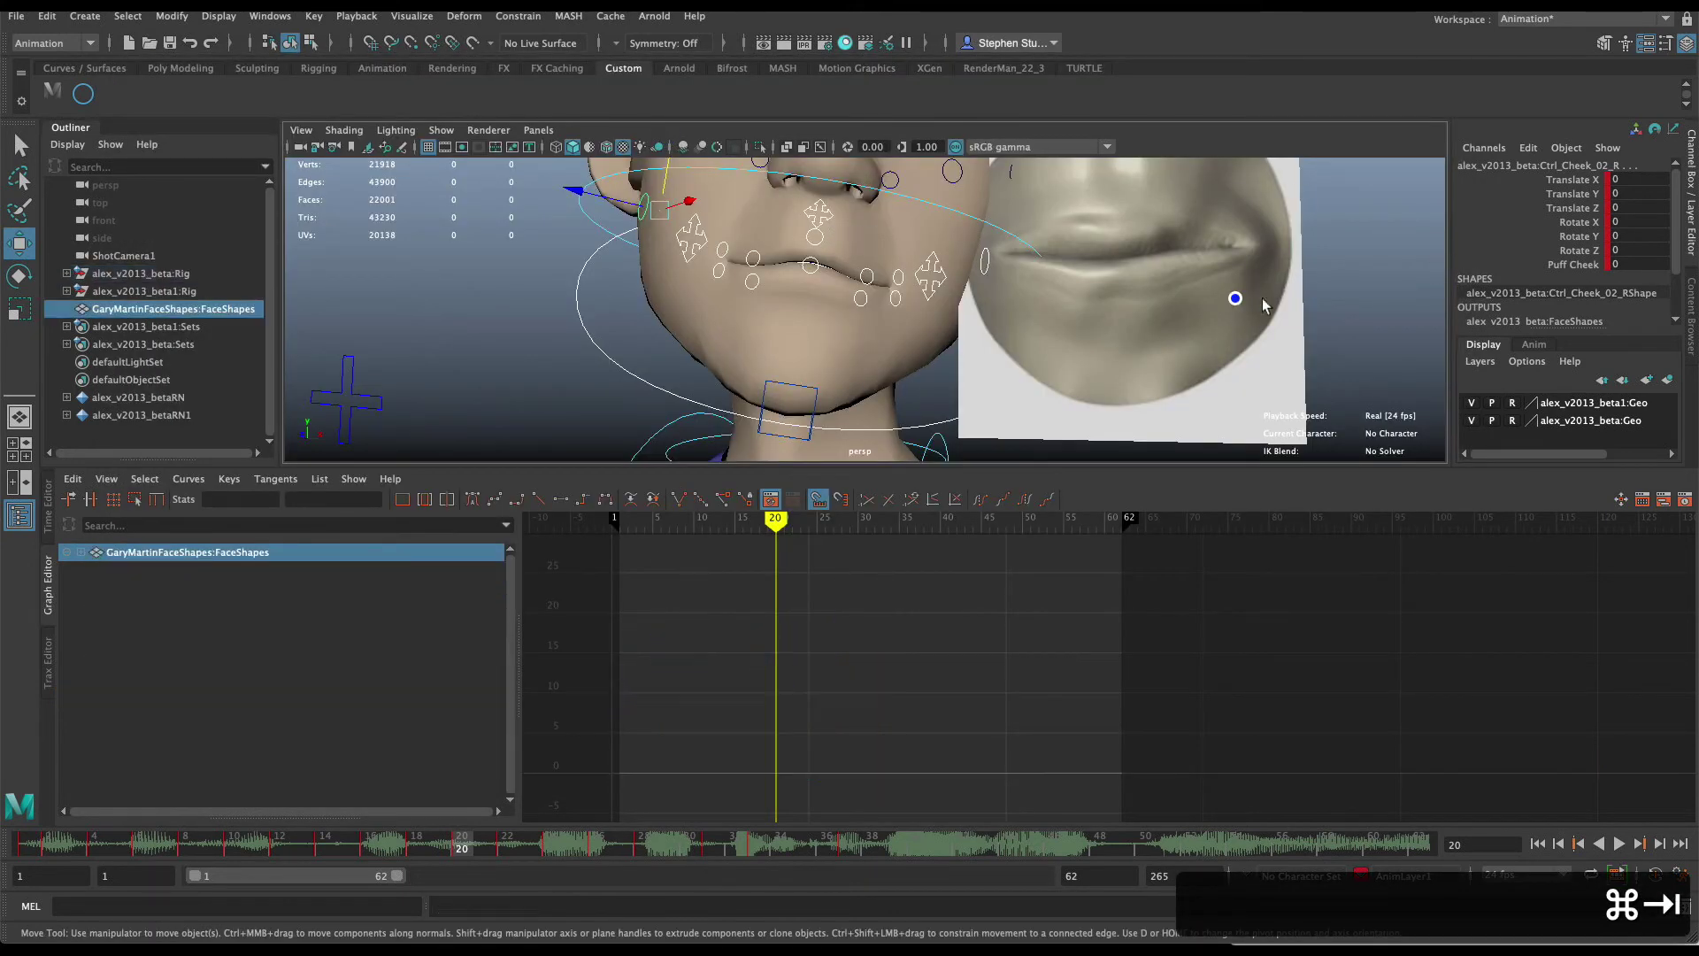
pyautogui.click(1652, 320)
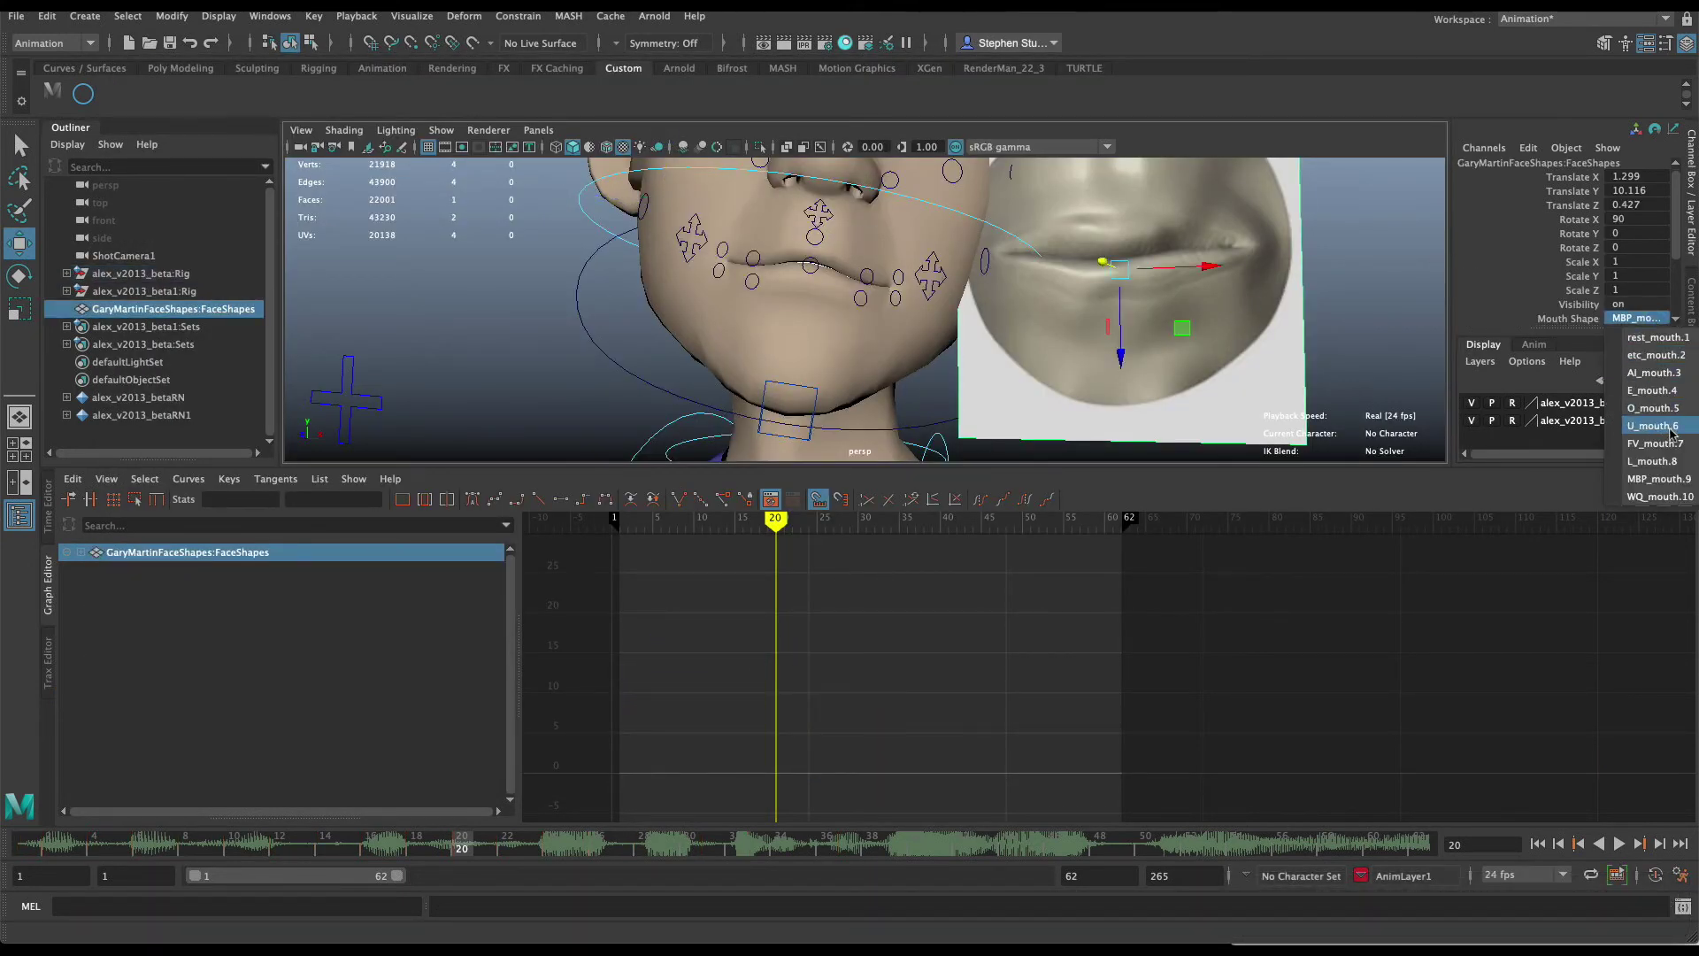
pyautogui.click(1653, 461)
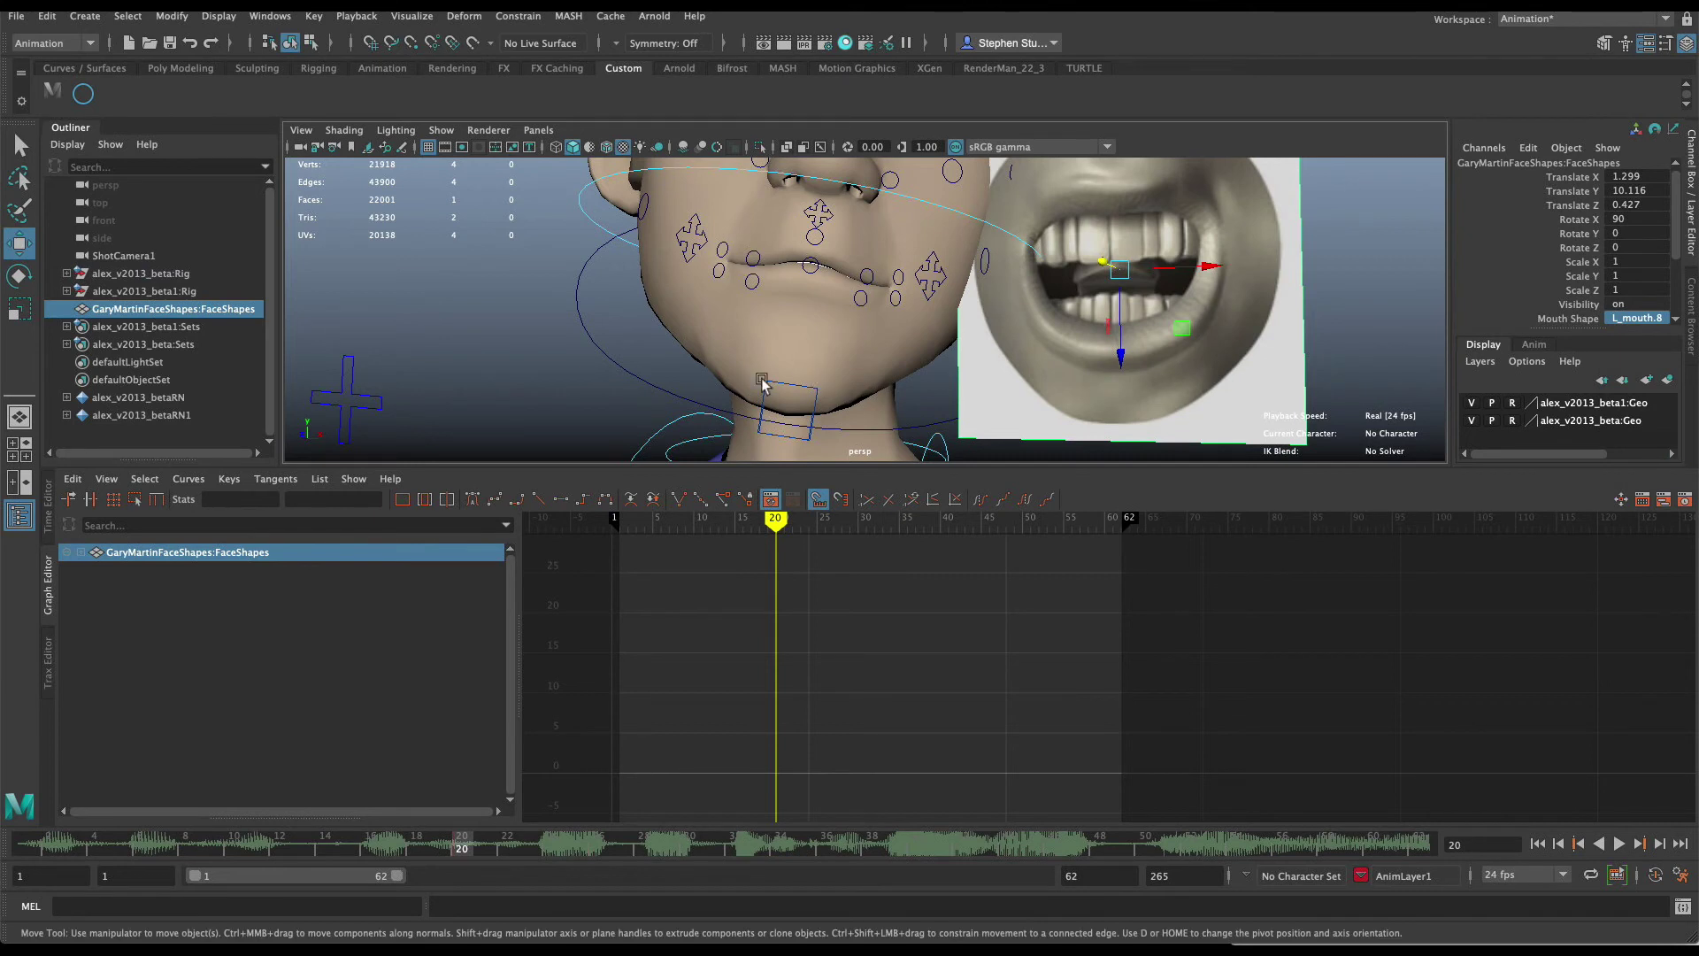
# At frame 20, lower the middle lower-lip control to about -0.089 in Translate Y and raise both inner upper-lip controls, the left to about -0.018.
pyautogui.click(84, 93)
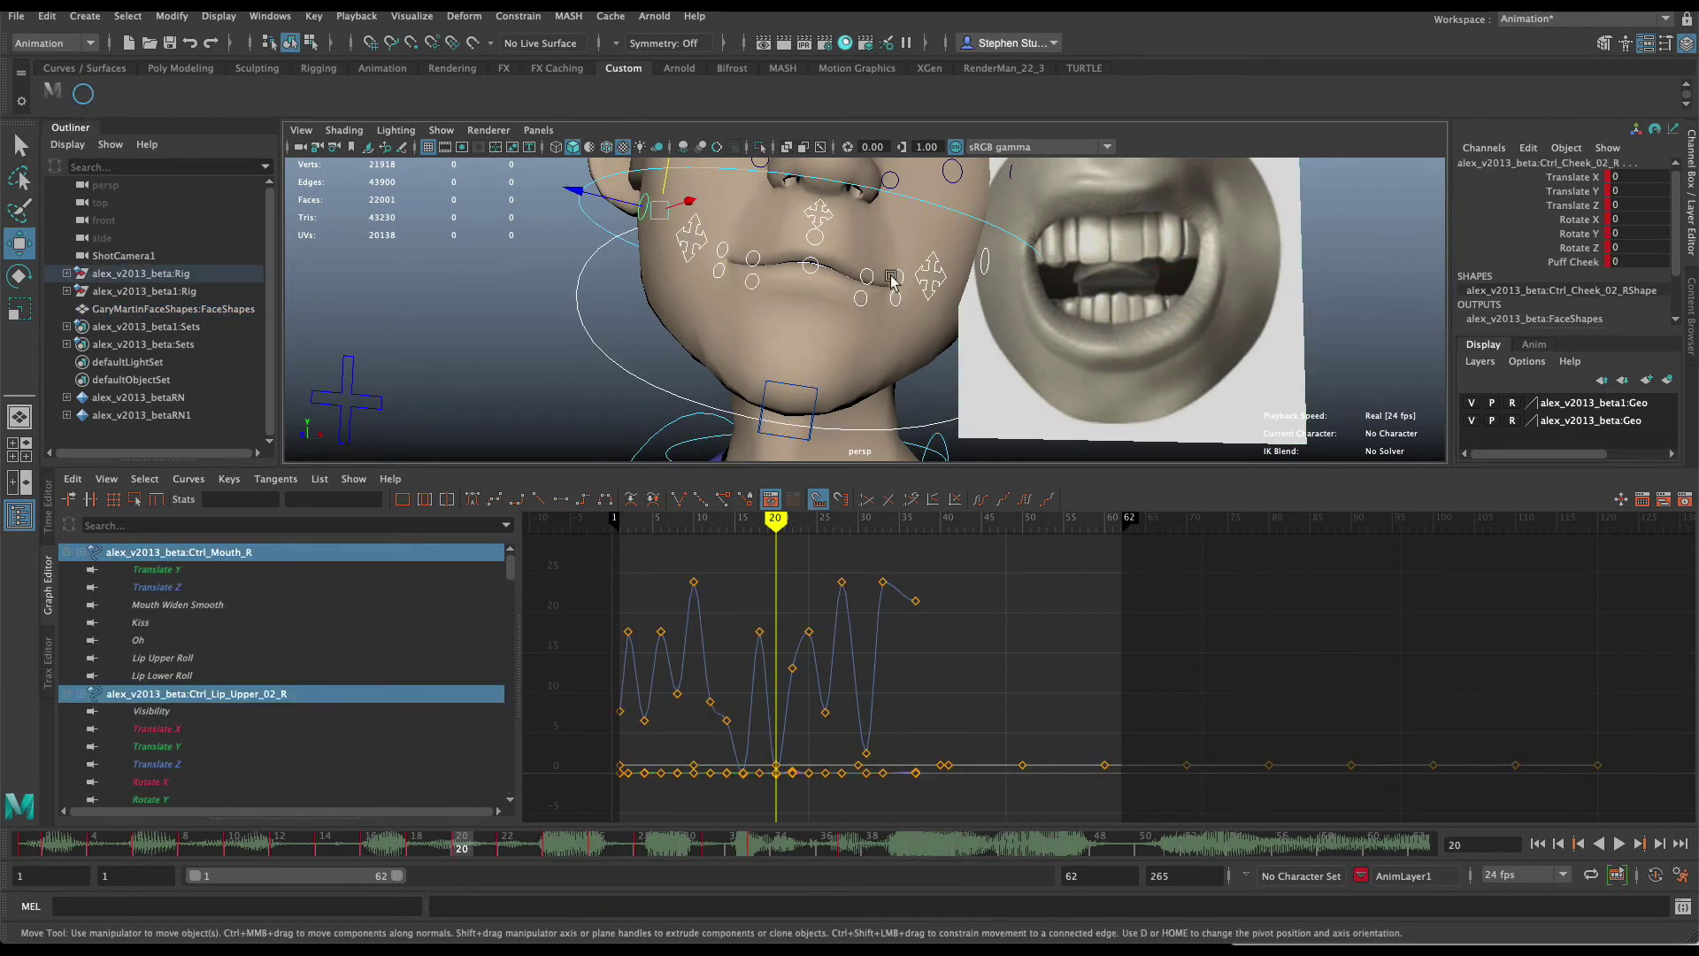
pyautogui.click(810, 277)
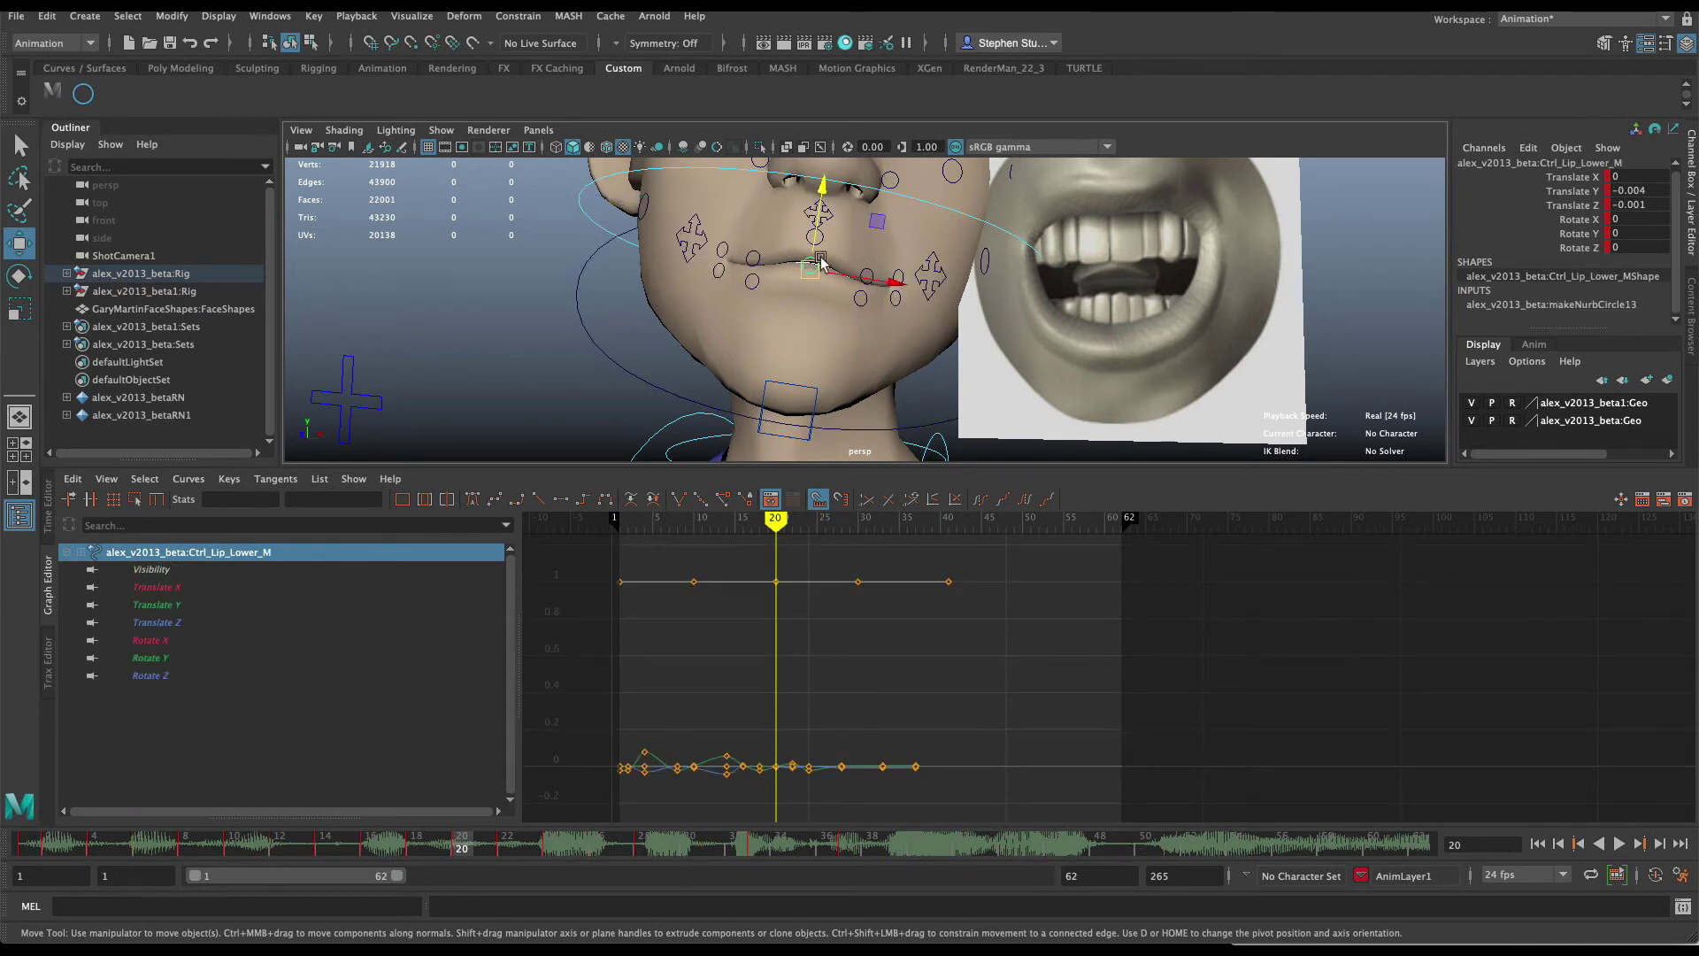
pyautogui.moveTo(816, 242); pyautogui.dragTo(816, 268)
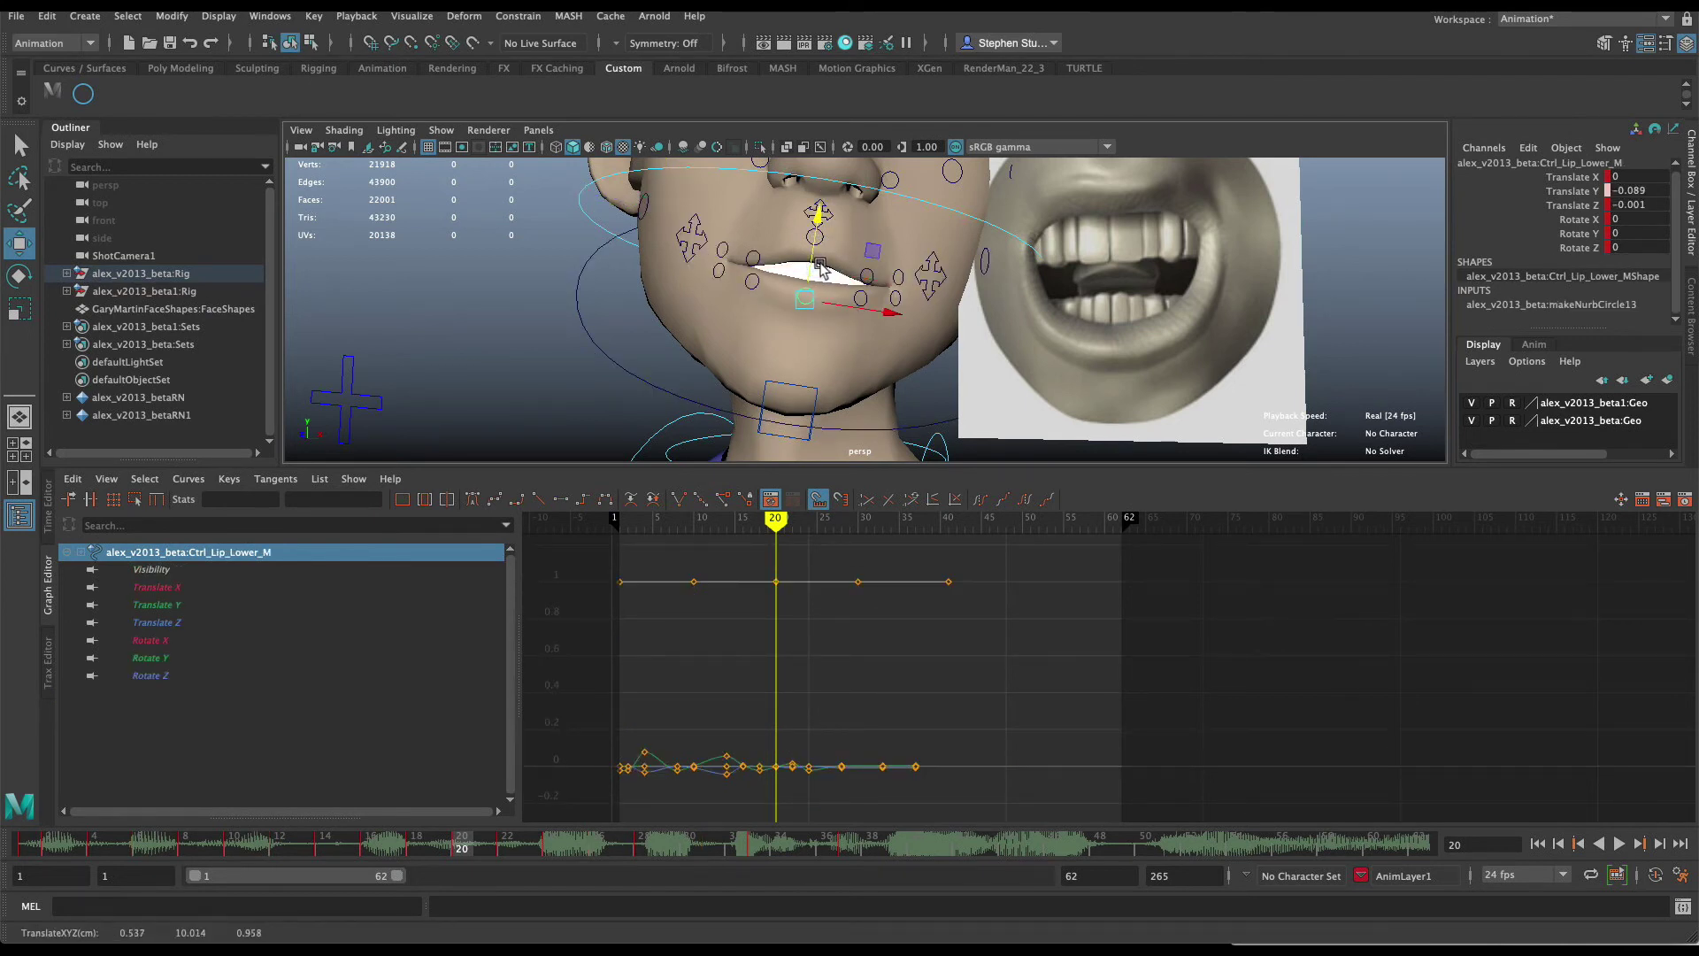
pyautogui.click(755, 260)
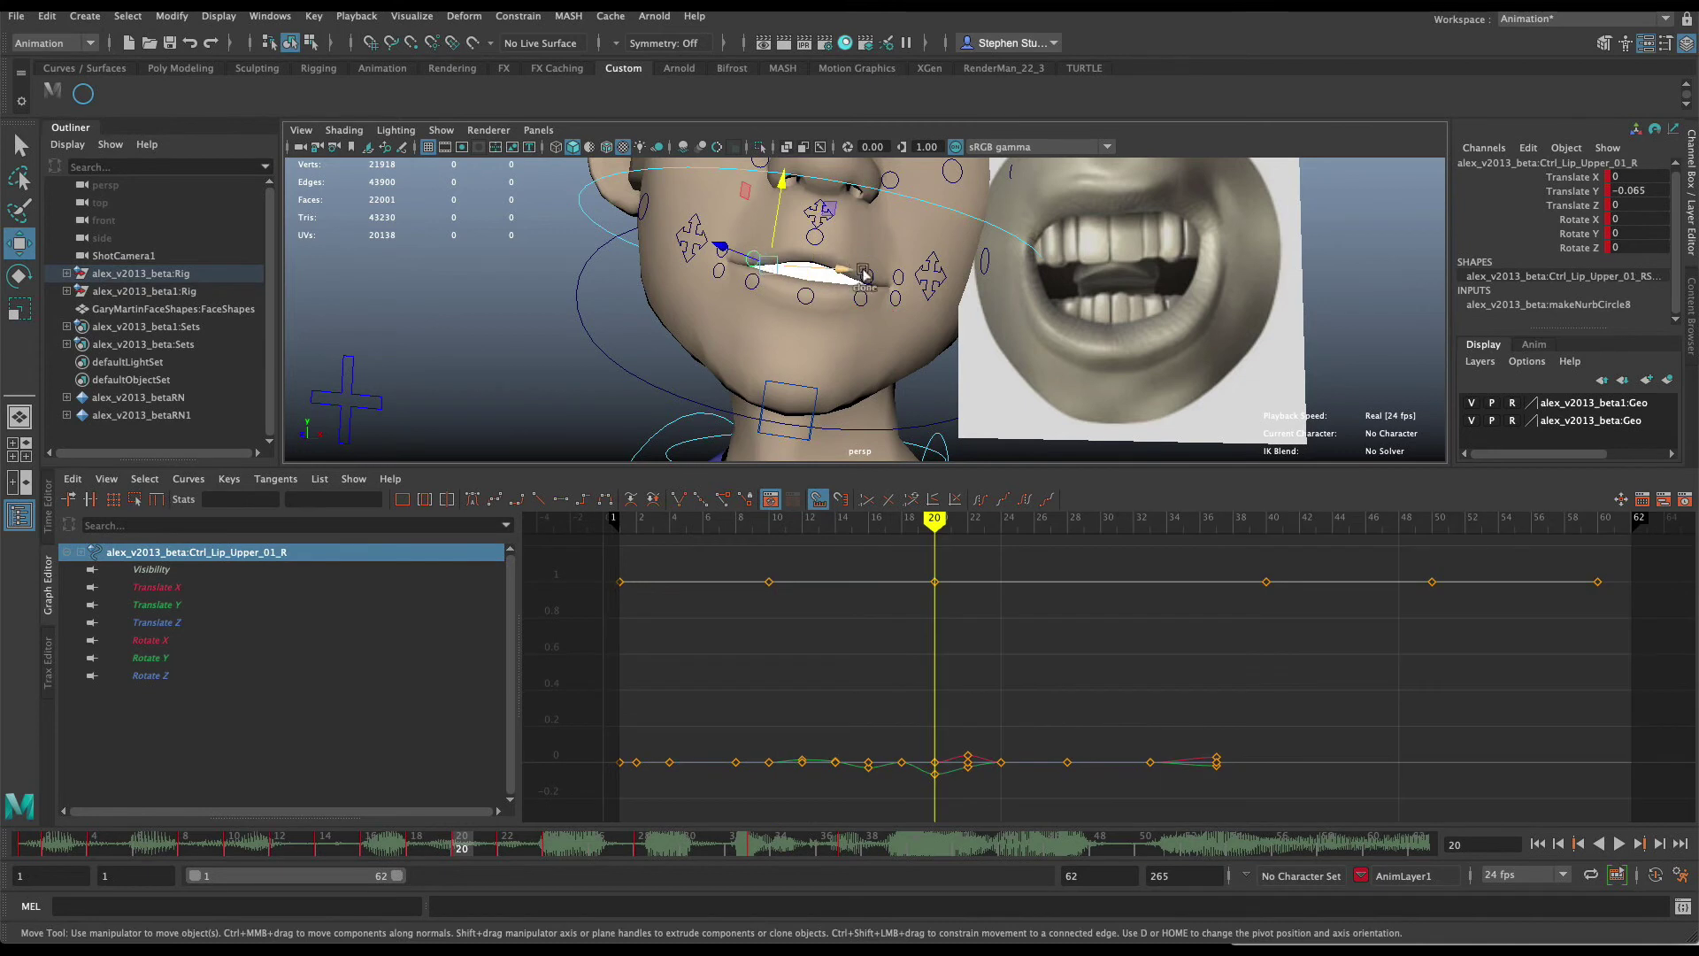
pyautogui.keyDown('shift'); pyautogui.click(871, 273); pyautogui.keyUp('shift')
pyautogui.moveTo(863, 229); pyautogui.dragTo(864, 215)
# Open the jaw at frame 20 by rotating the lower-face jaw control to about 18.1 in Rotate Z, and key it.
pyautogui.click(604, 376)
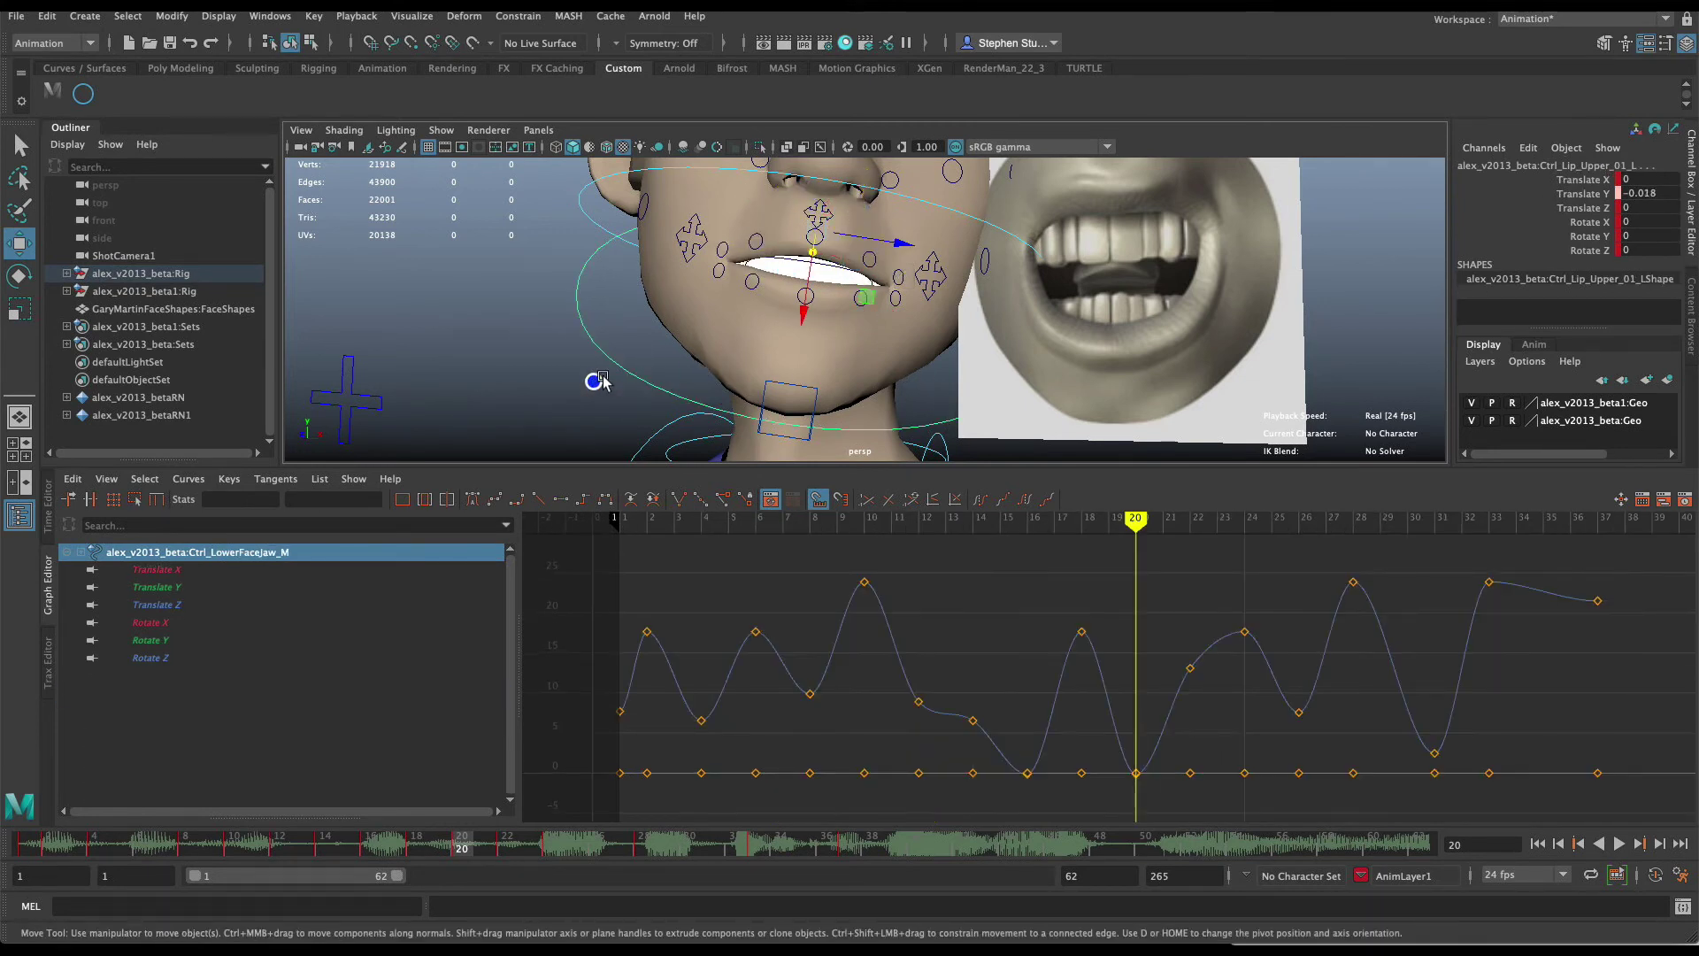
pyautogui.press('e')
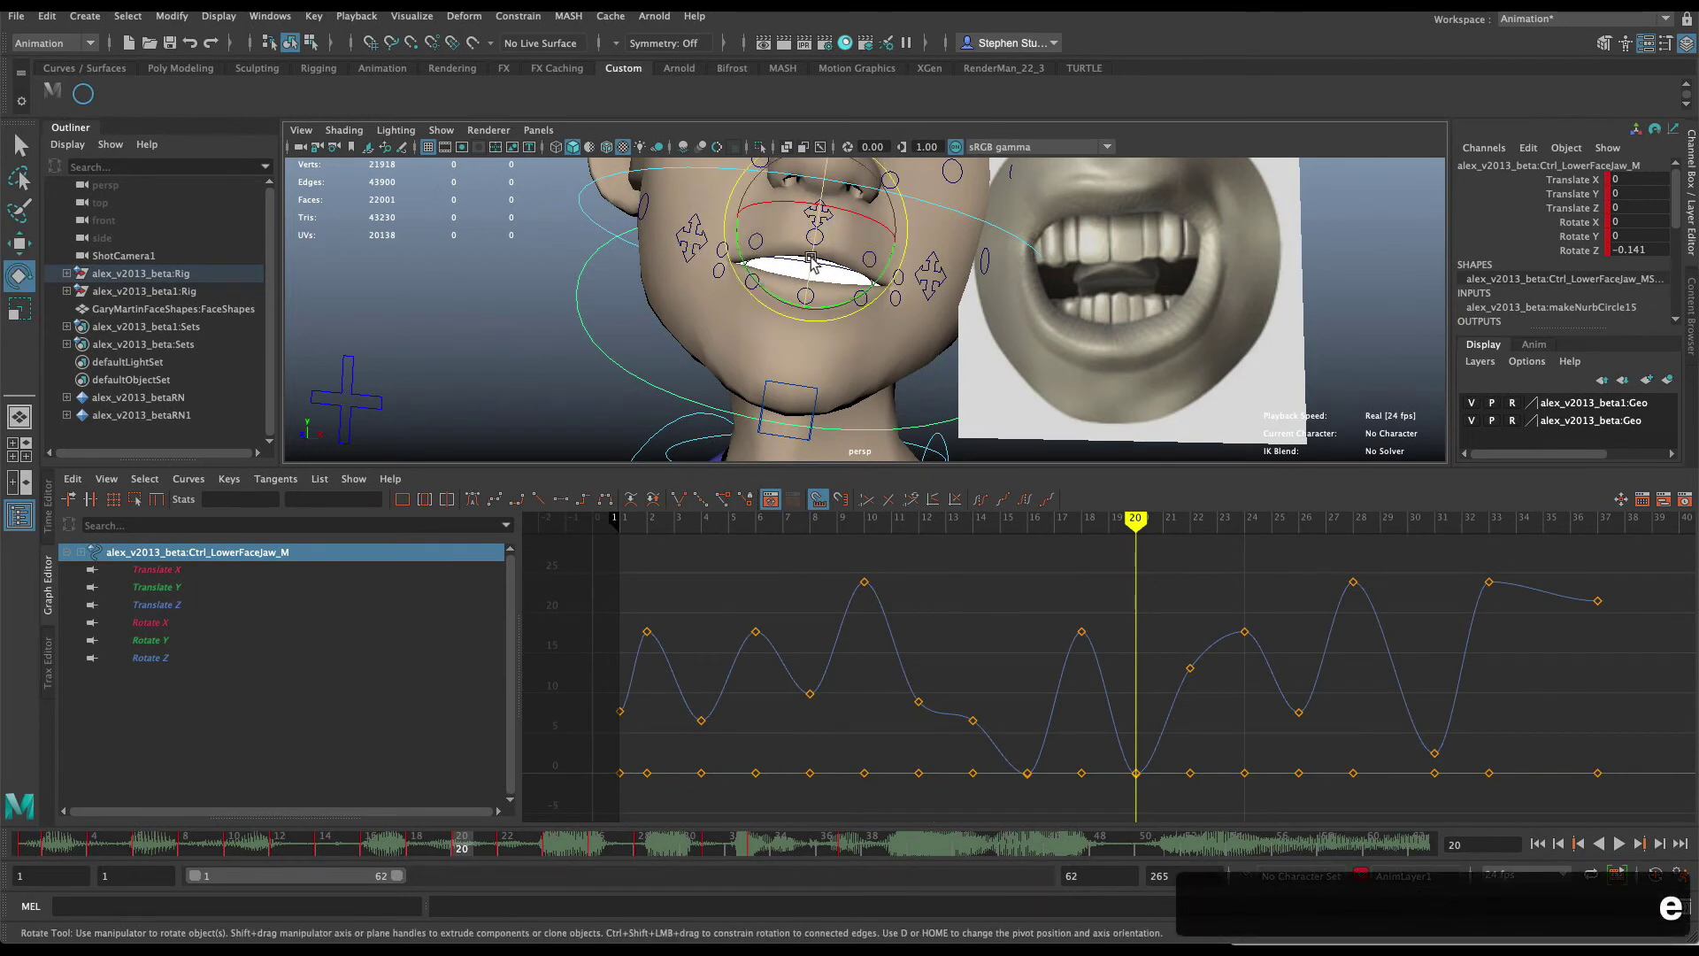
pyautogui.moveTo(810, 253); pyautogui.dragTo(859, 329)
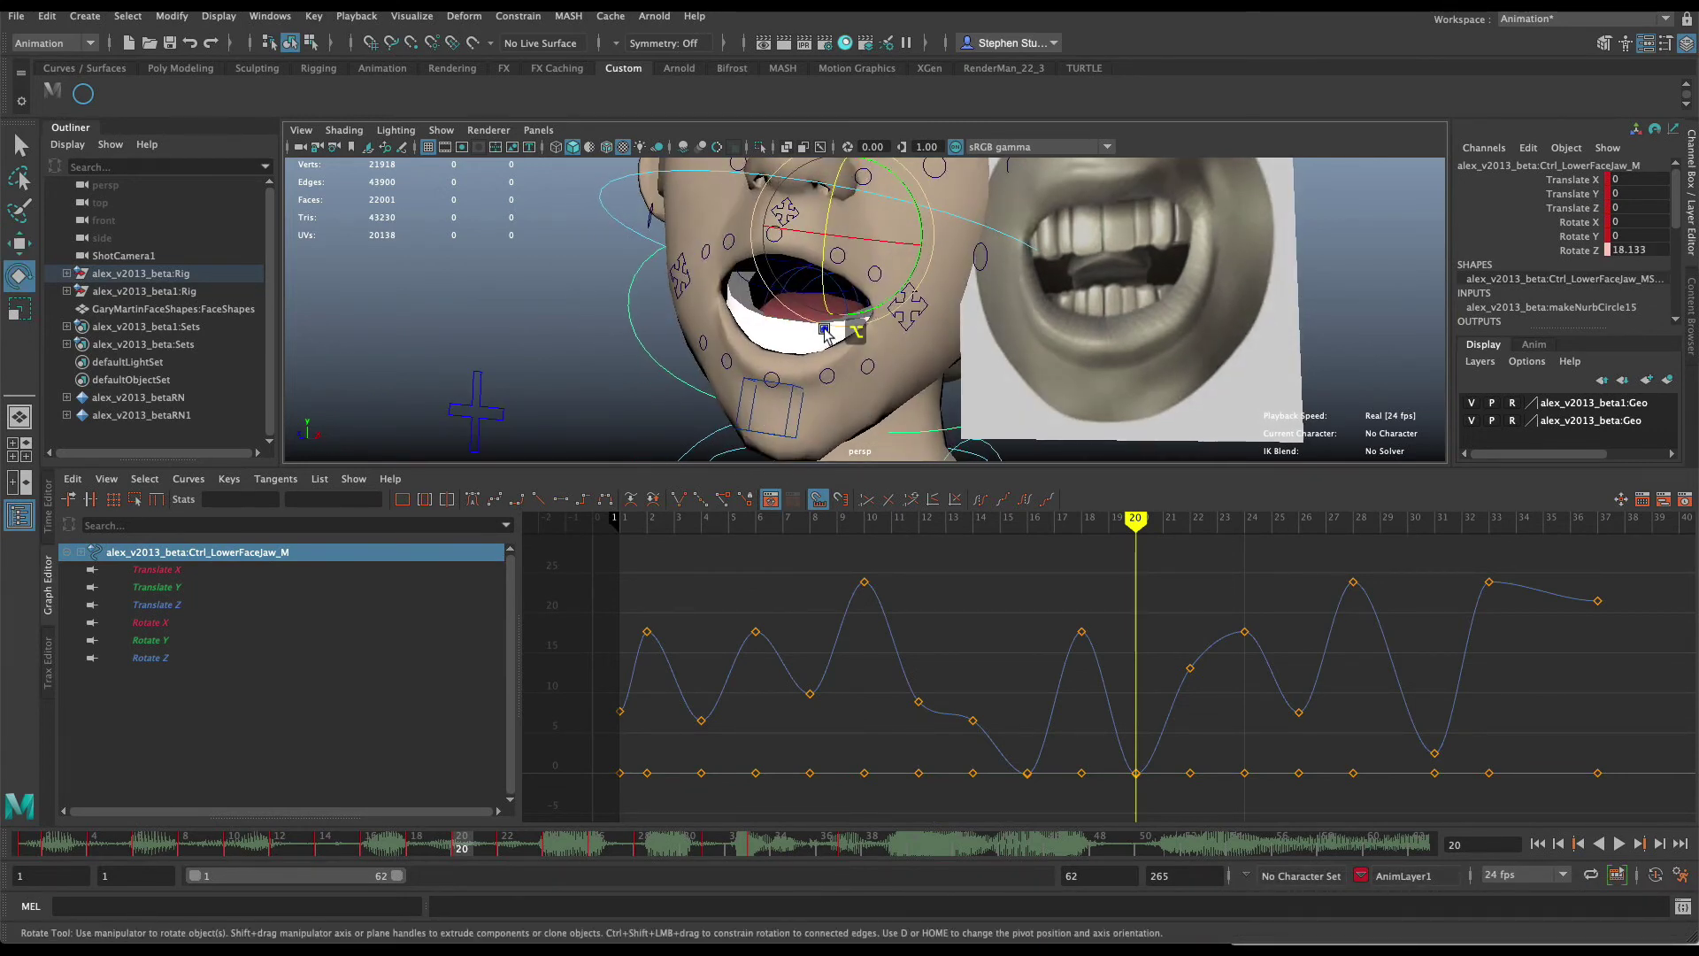
pyautogui.press('s')
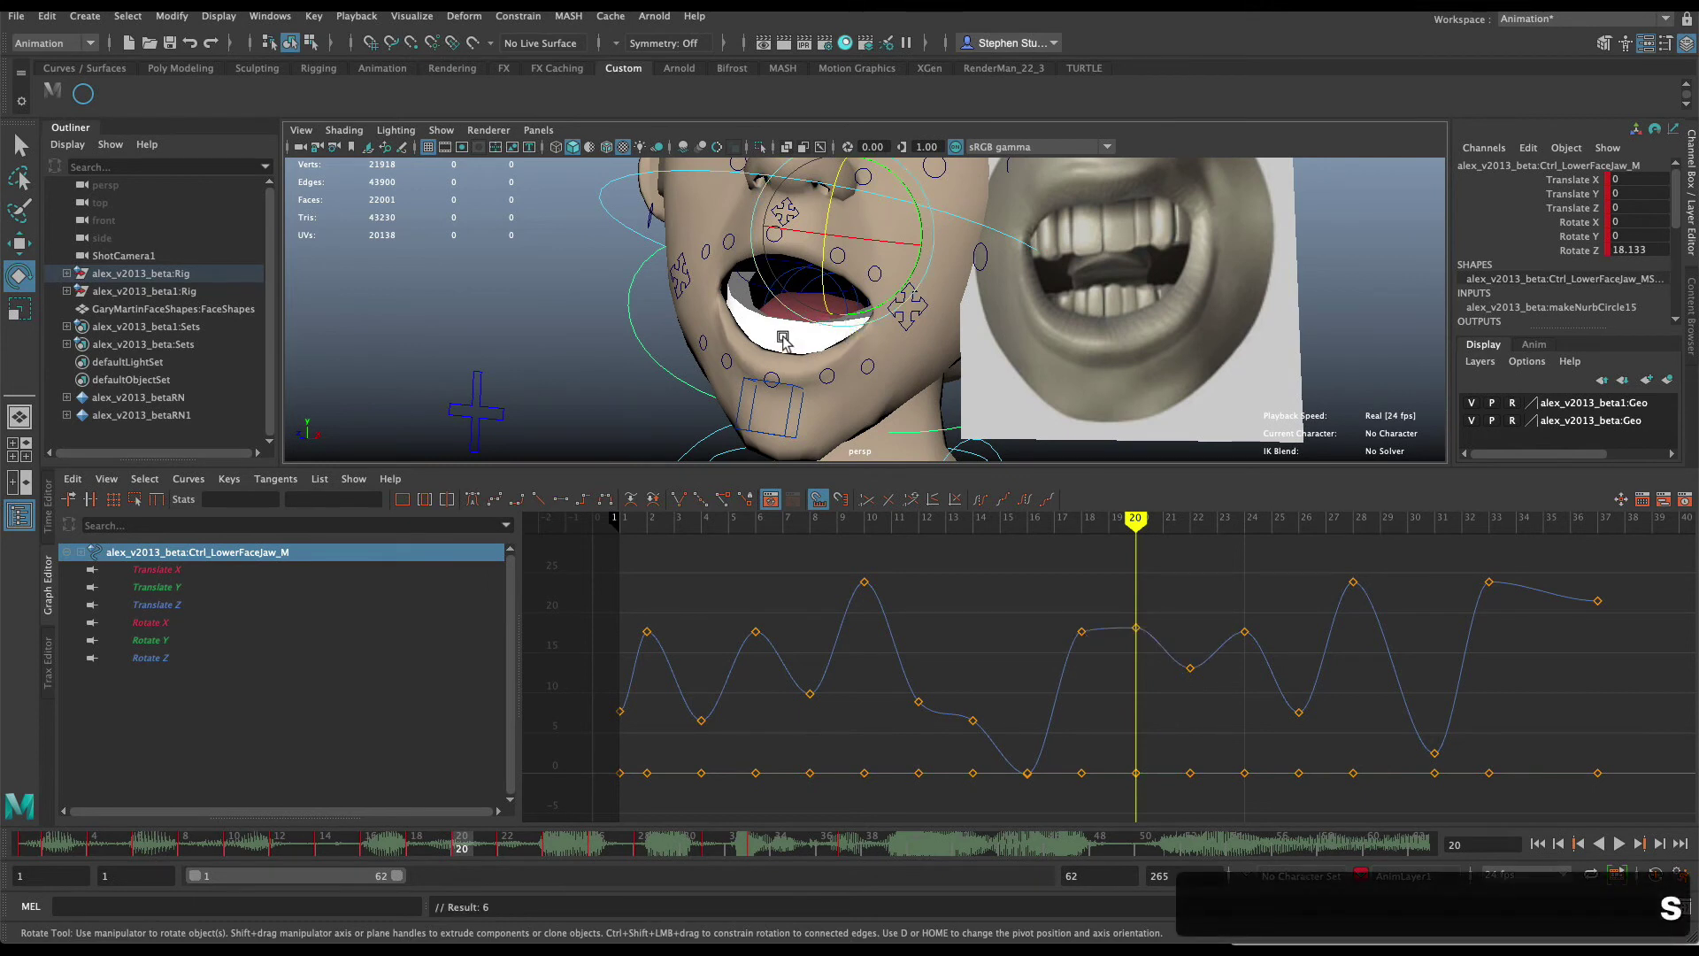
# Curl the tongue up at frame 20 by rotating its three controls together to about -12.8 in Rotate X, and key them.
pyautogui.press('q')
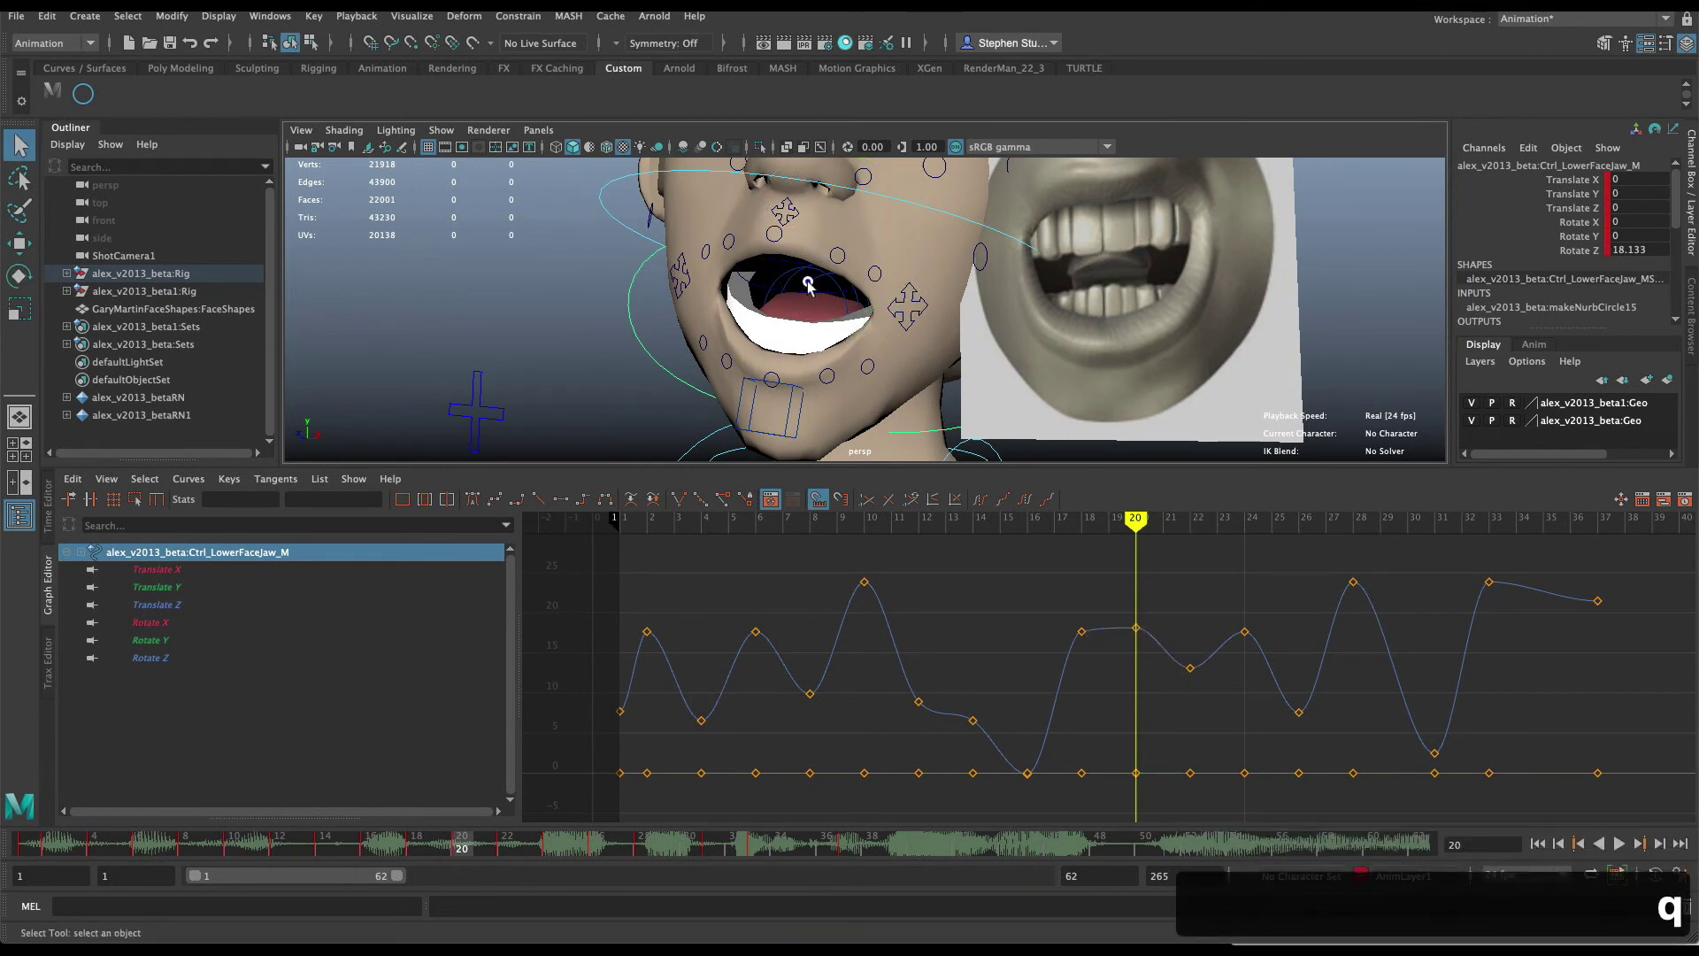
pyautogui.click(787, 294)
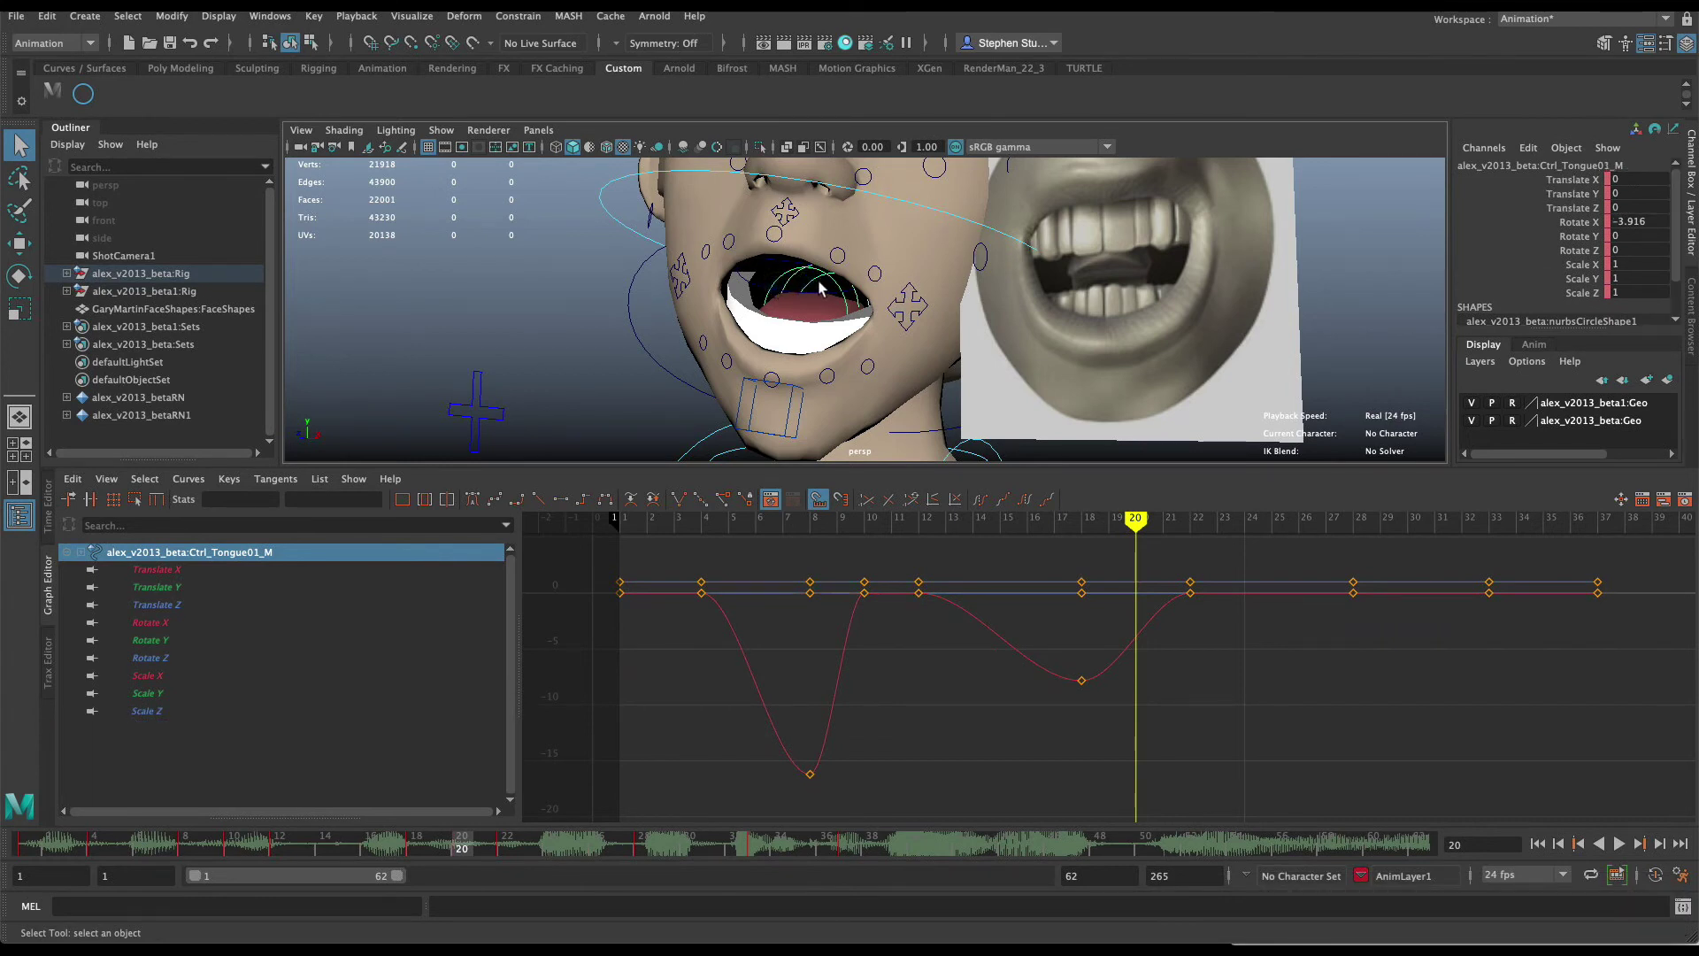
pyautogui.keyDown('shift'); pyautogui.click(812, 276); pyautogui.keyUp('shift')
pyautogui.keyDown('shift'); pyautogui.click(771, 280); pyautogui.keyUp('shift')
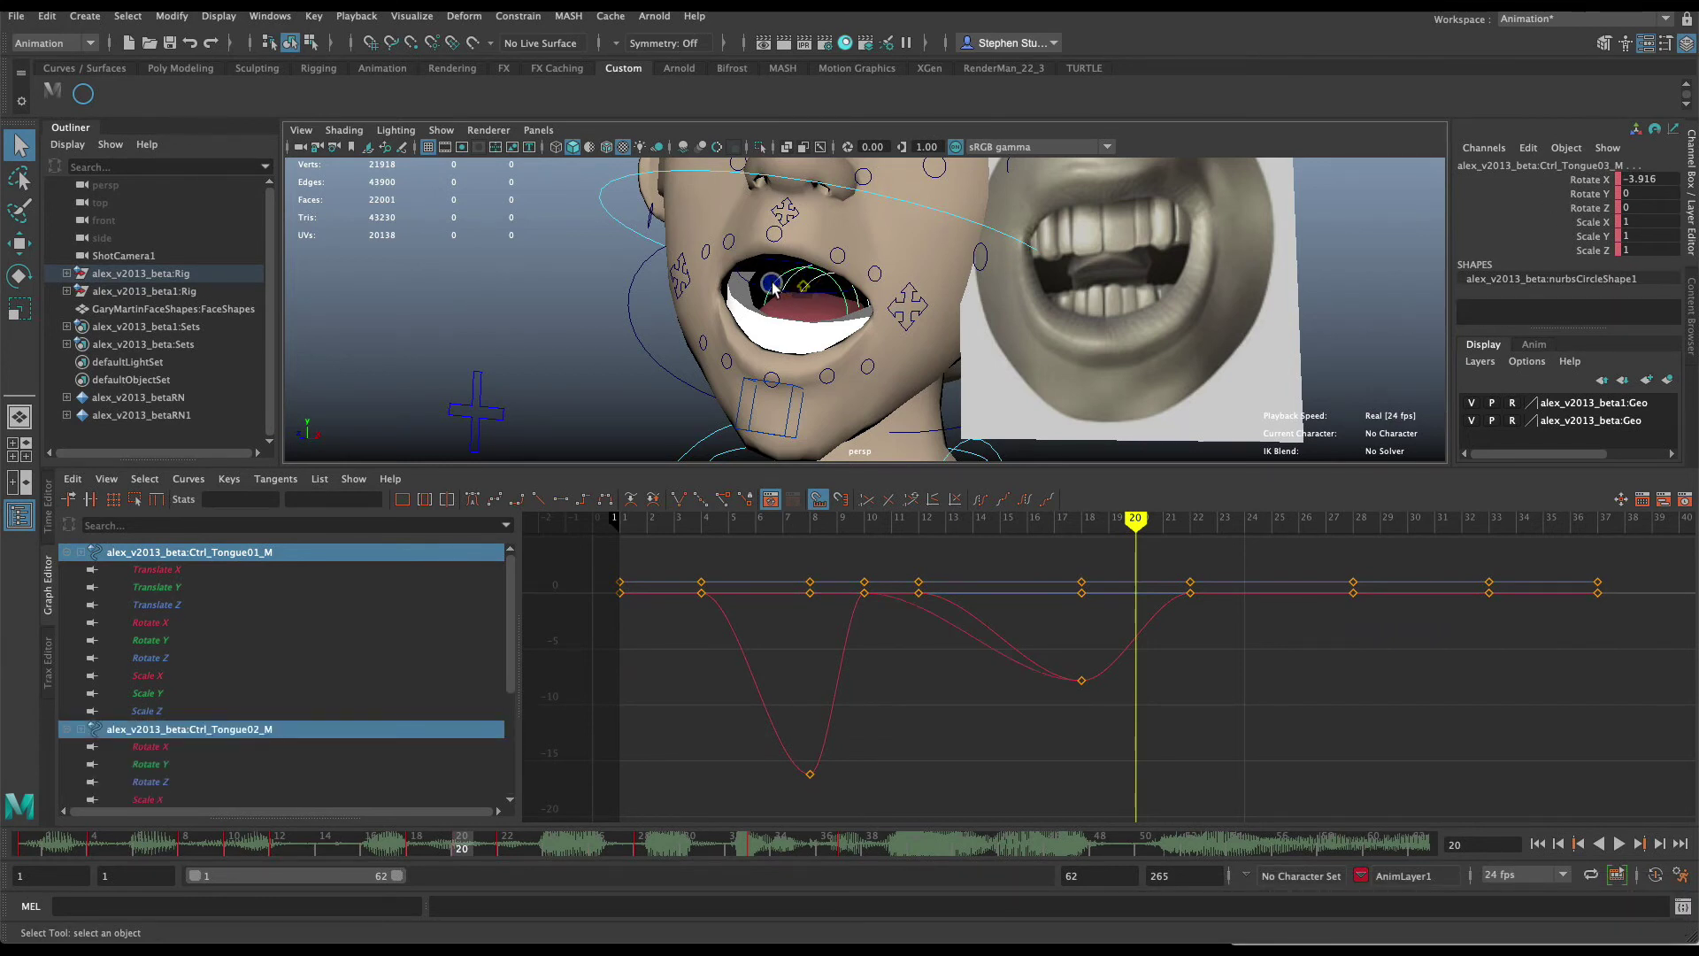
pyautogui.press('e')
pyautogui.moveTo(779, 288); pyautogui.dragTo(820, 316)
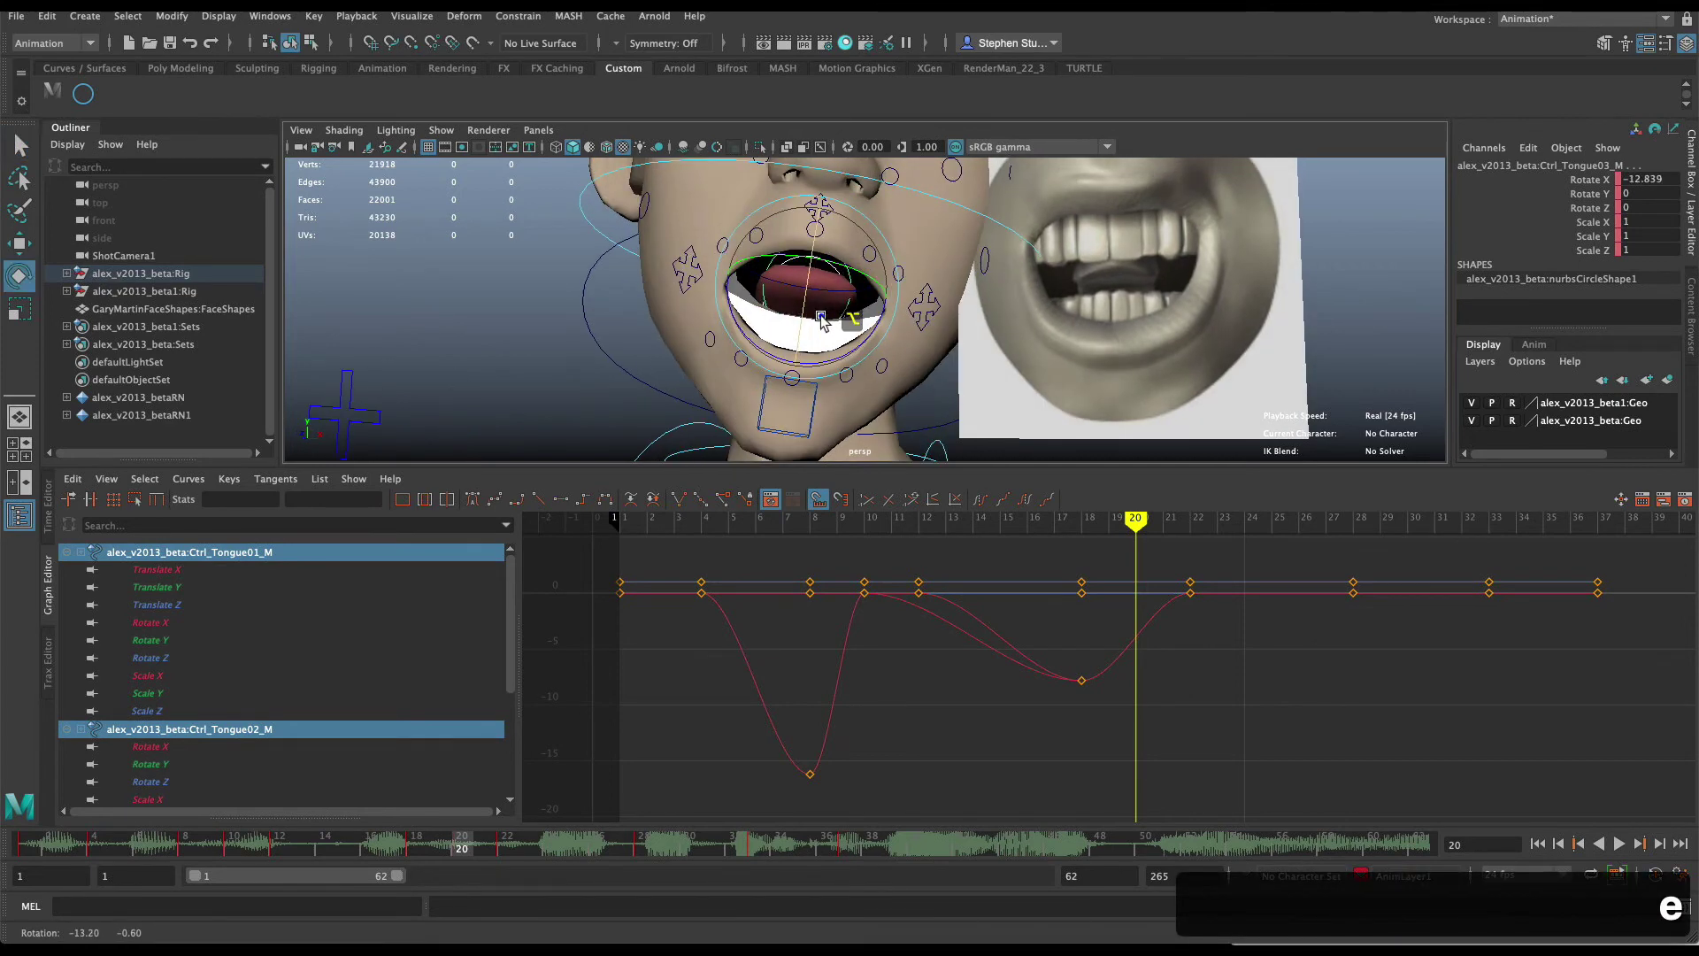
pyautogui.press('s')
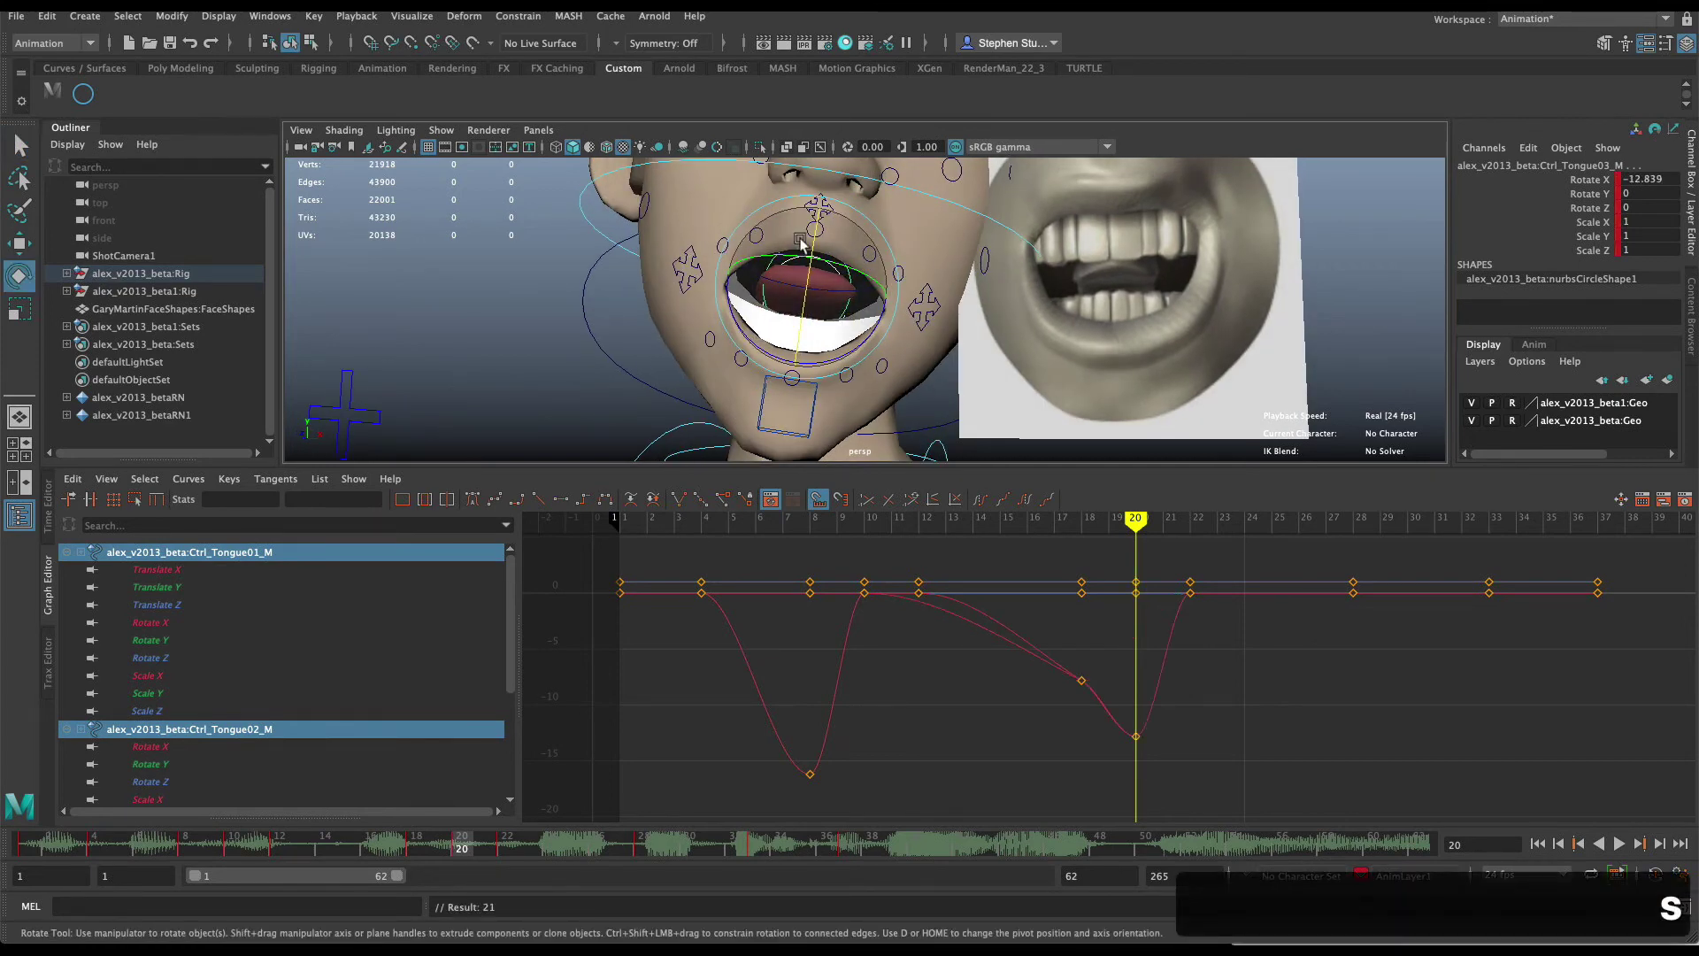
# Raise the whole mouth with the mouth-move control to a Translate Y of about 0.072 at frame 20.
pyautogui.click(818, 209)
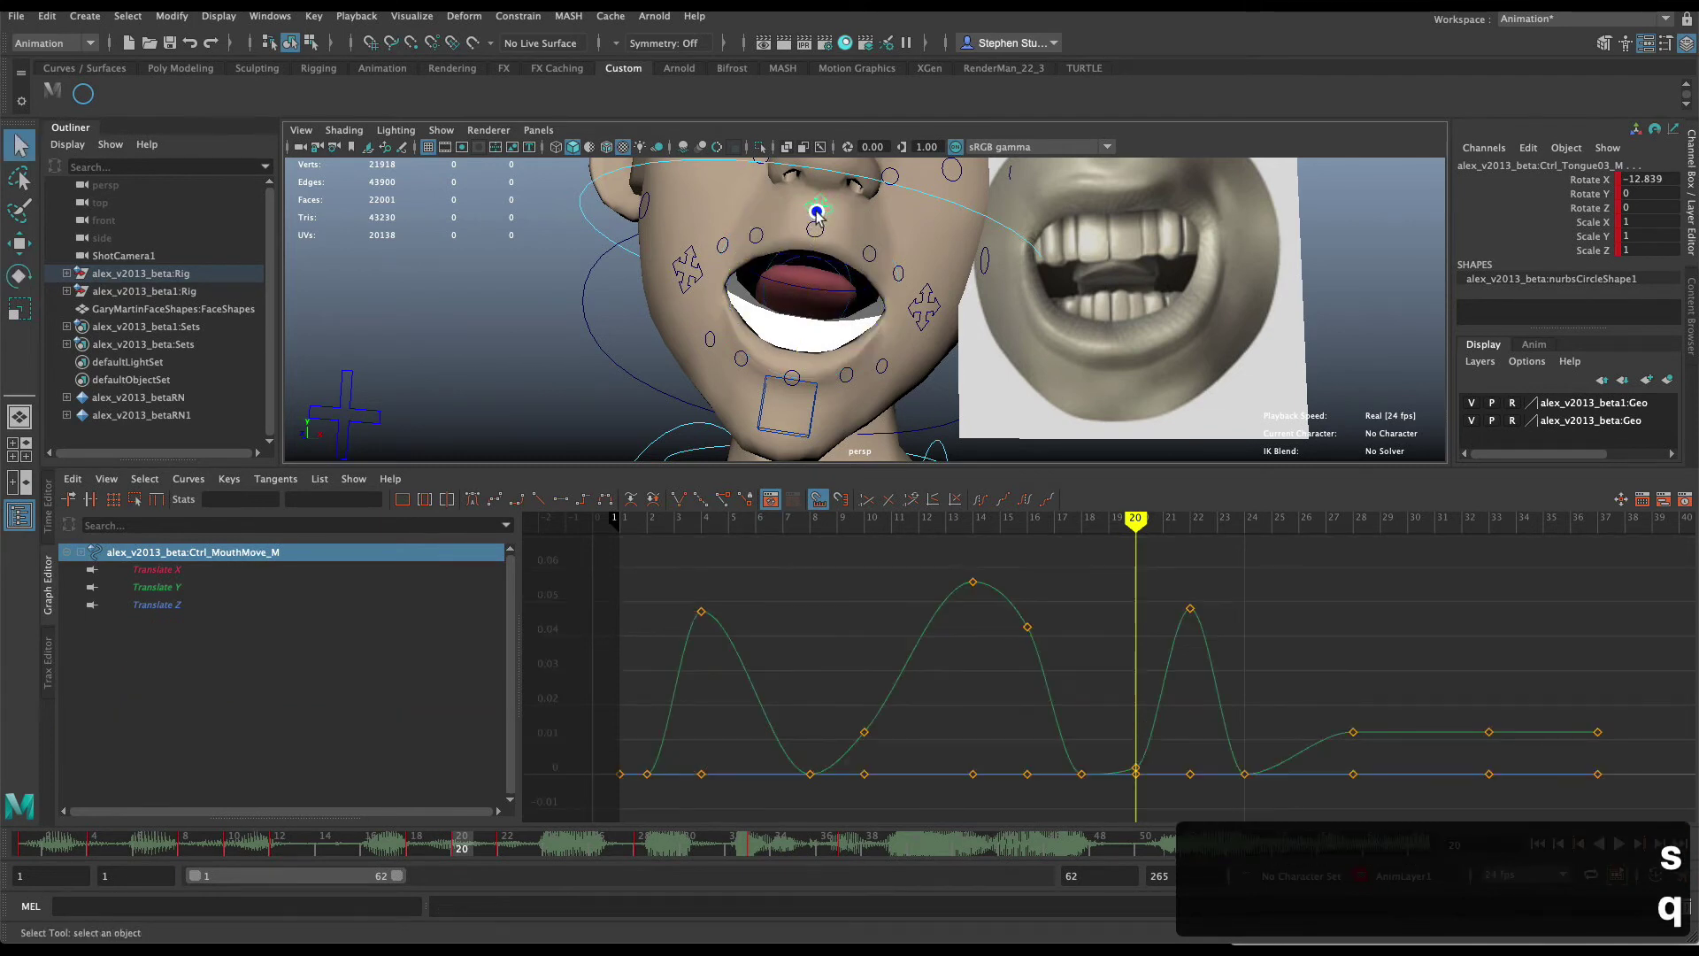
pyautogui.press('q')
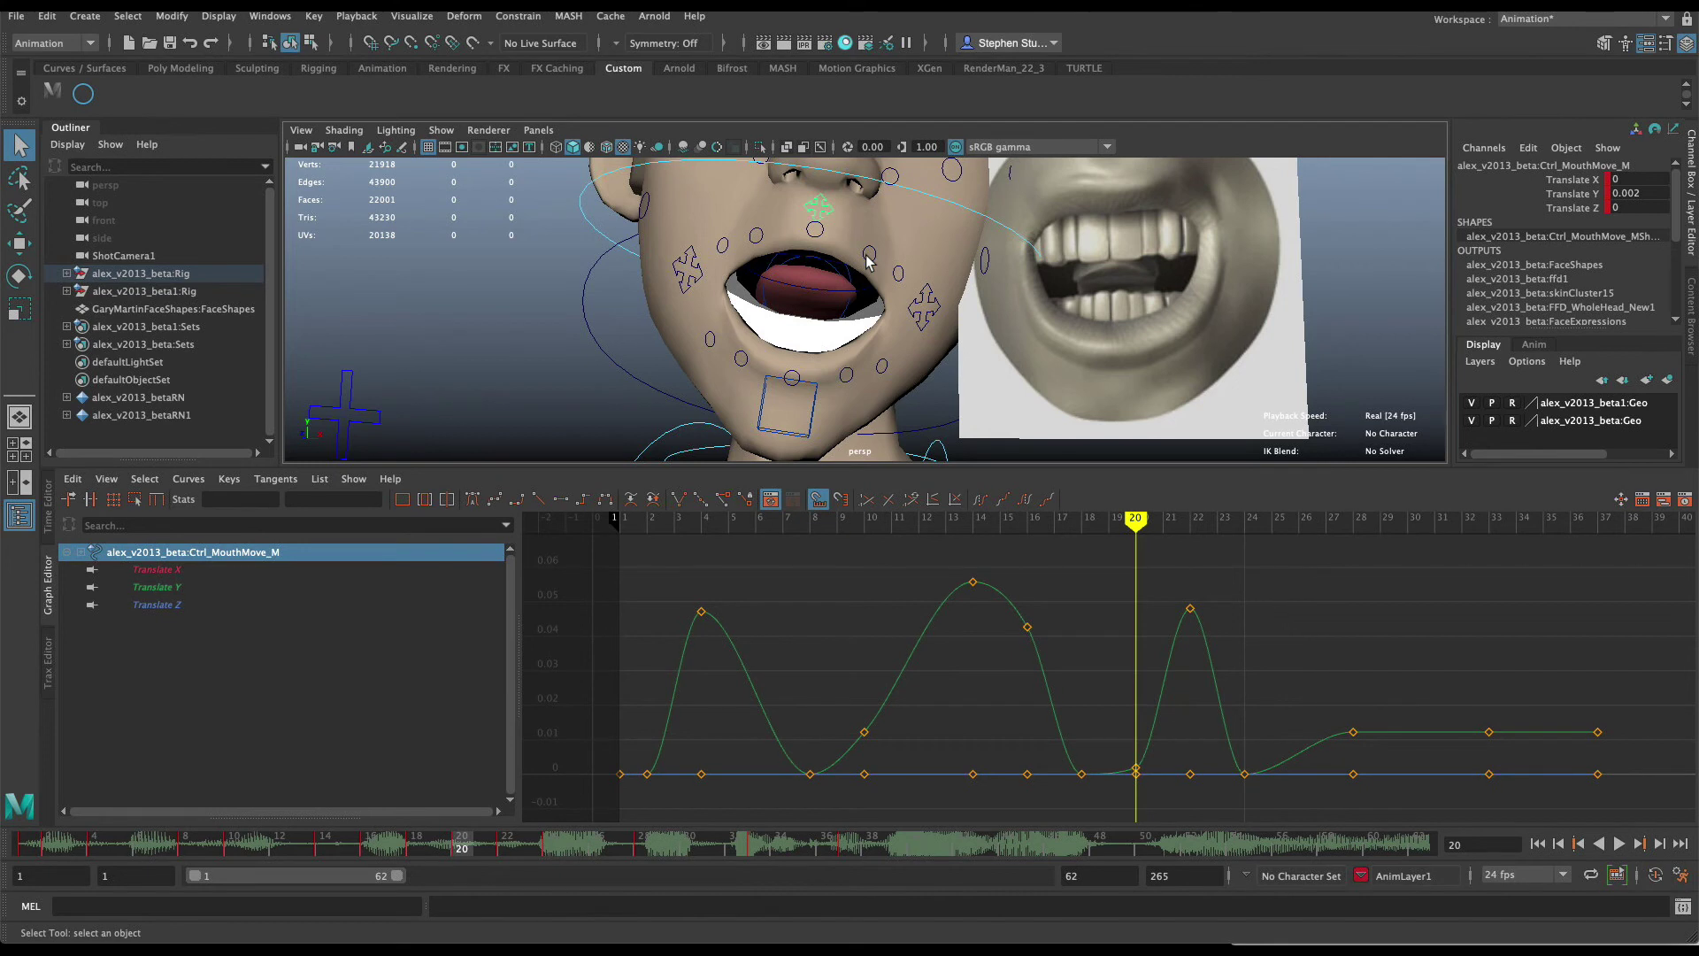
pyautogui.press('w')
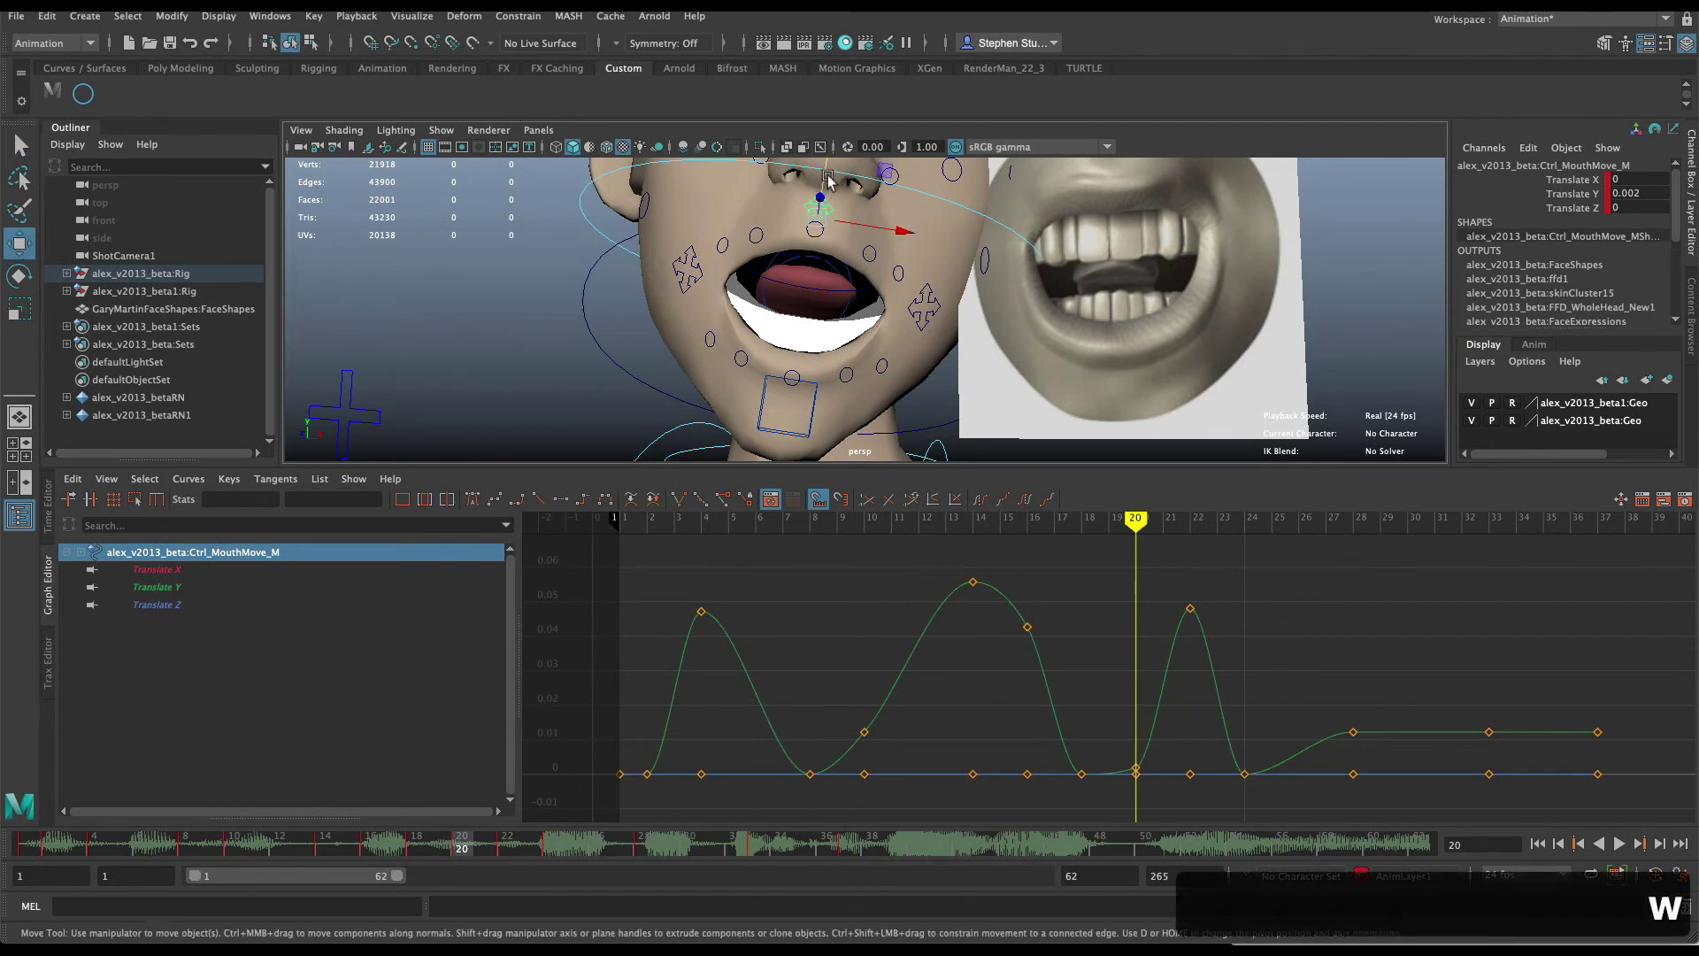
pyautogui.moveTo(824, 185); pyautogui.dragTo(838, 165)
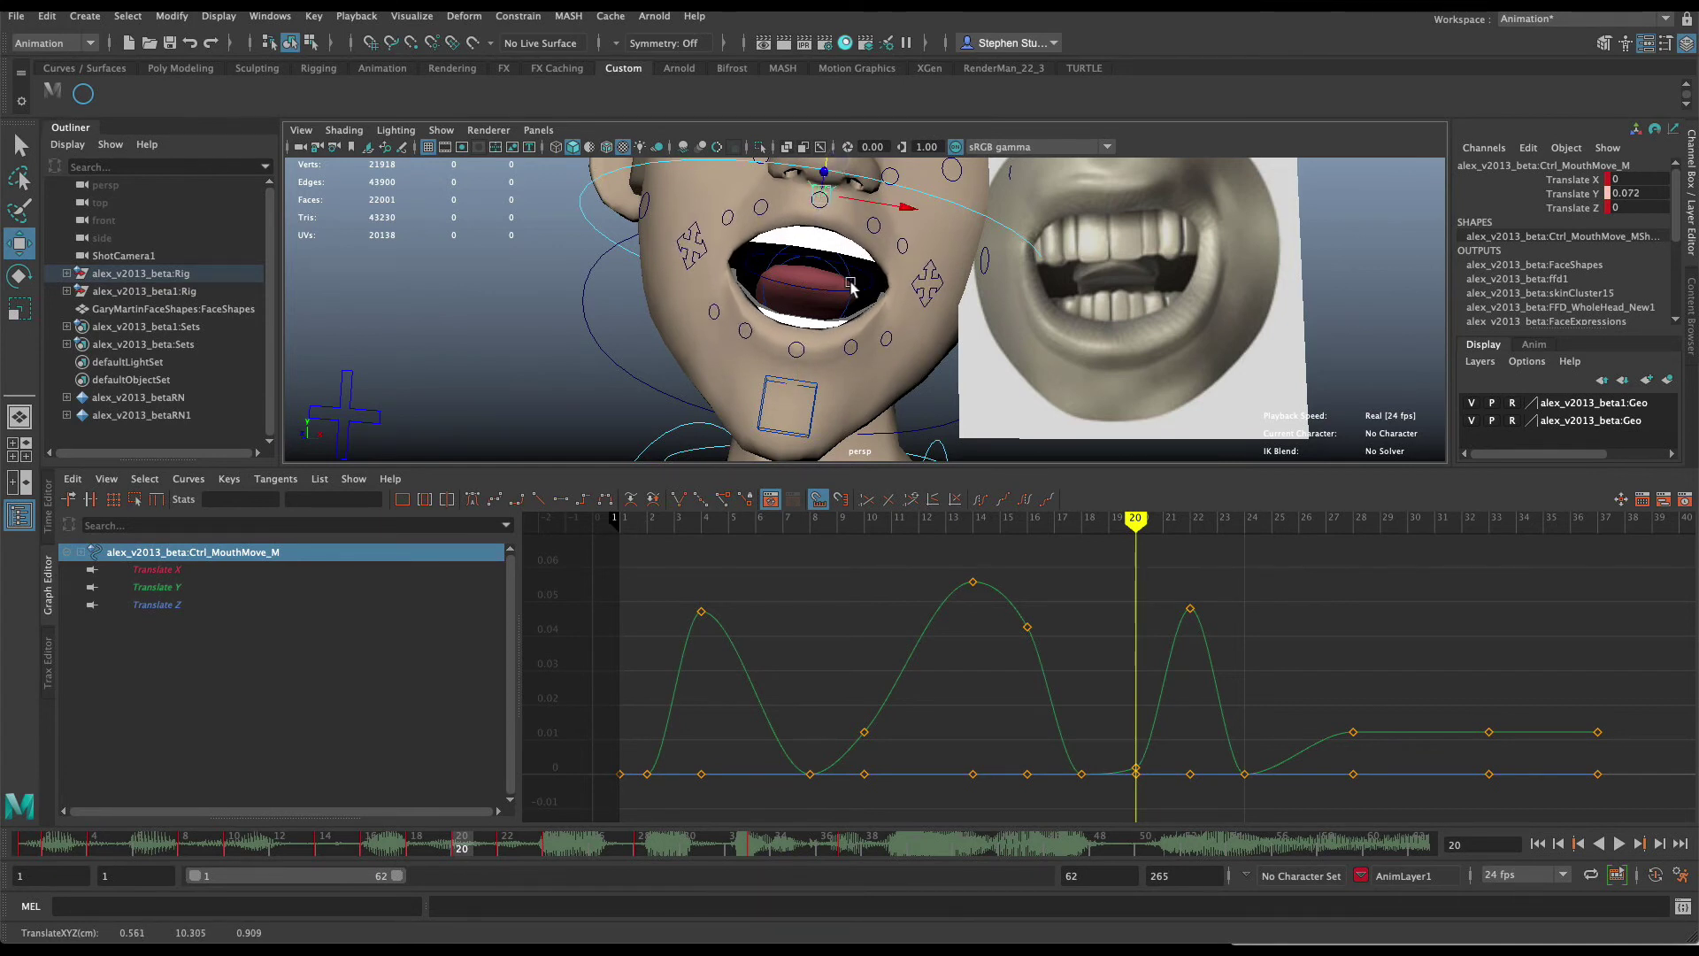
# Lower the middle and both inner lower-lip controls together at frame 20, the left one to about -0.11 in Translate Y, and key them.
pyautogui.click(796, 346)
pyautogui.keyDown('shift'); pyautogui.click(745, 334); pyautogui.keyUp('shift')
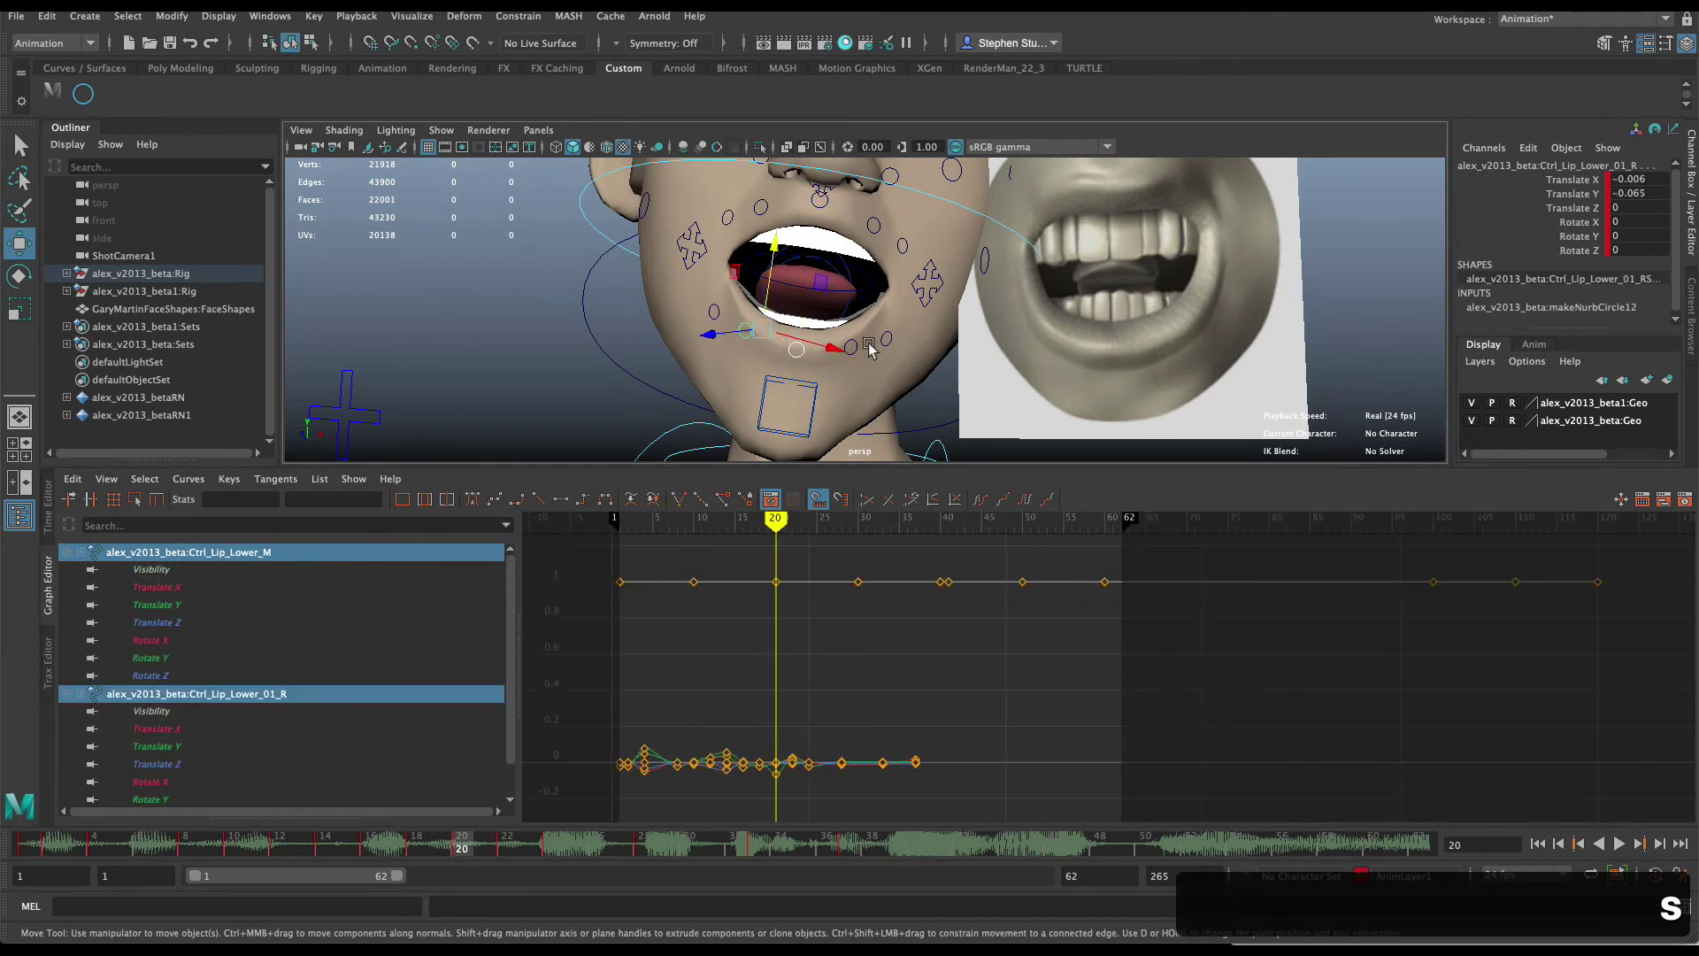
pyautogui.keyDown('shift'); pyautogui.click(856, 346); pyautogui.keyUp('shift')
pyautogui.moveTo(830, 299); pyautogui.dragTo(841, 308)
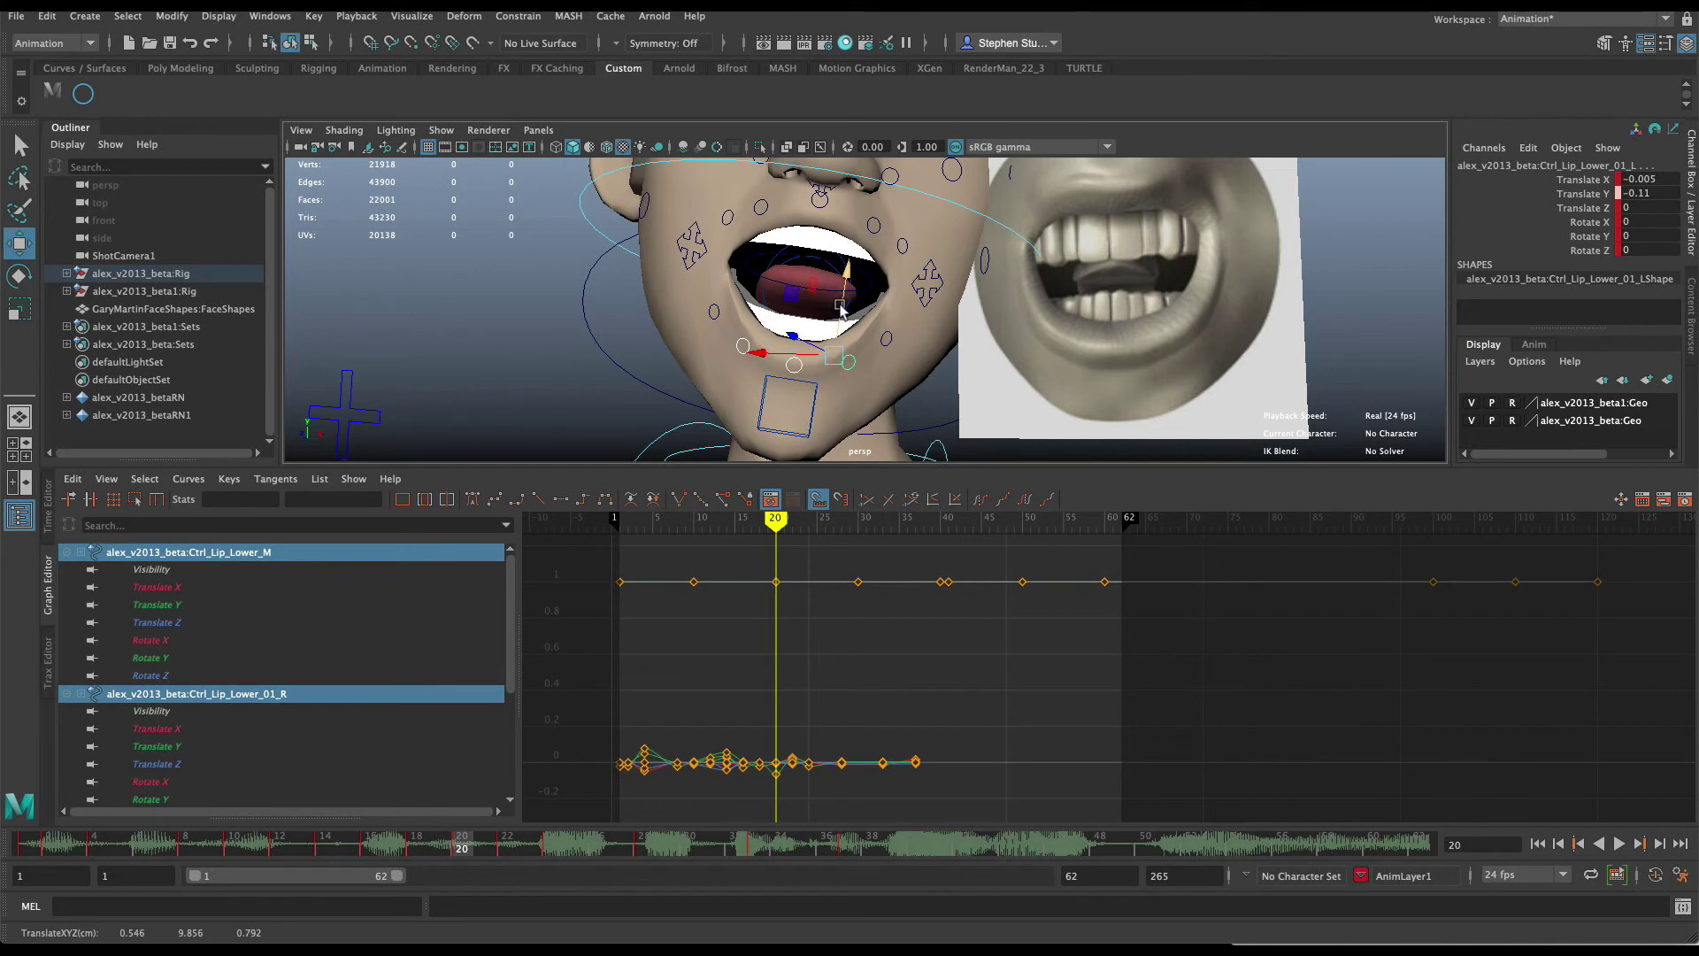
pyautogui.press('s')
# Pull both mouth corners inward at frame 20, the right to about 0.126 and the left to about 0.142 in Translate Z, and key them.
pyautogui.click(708, 256)
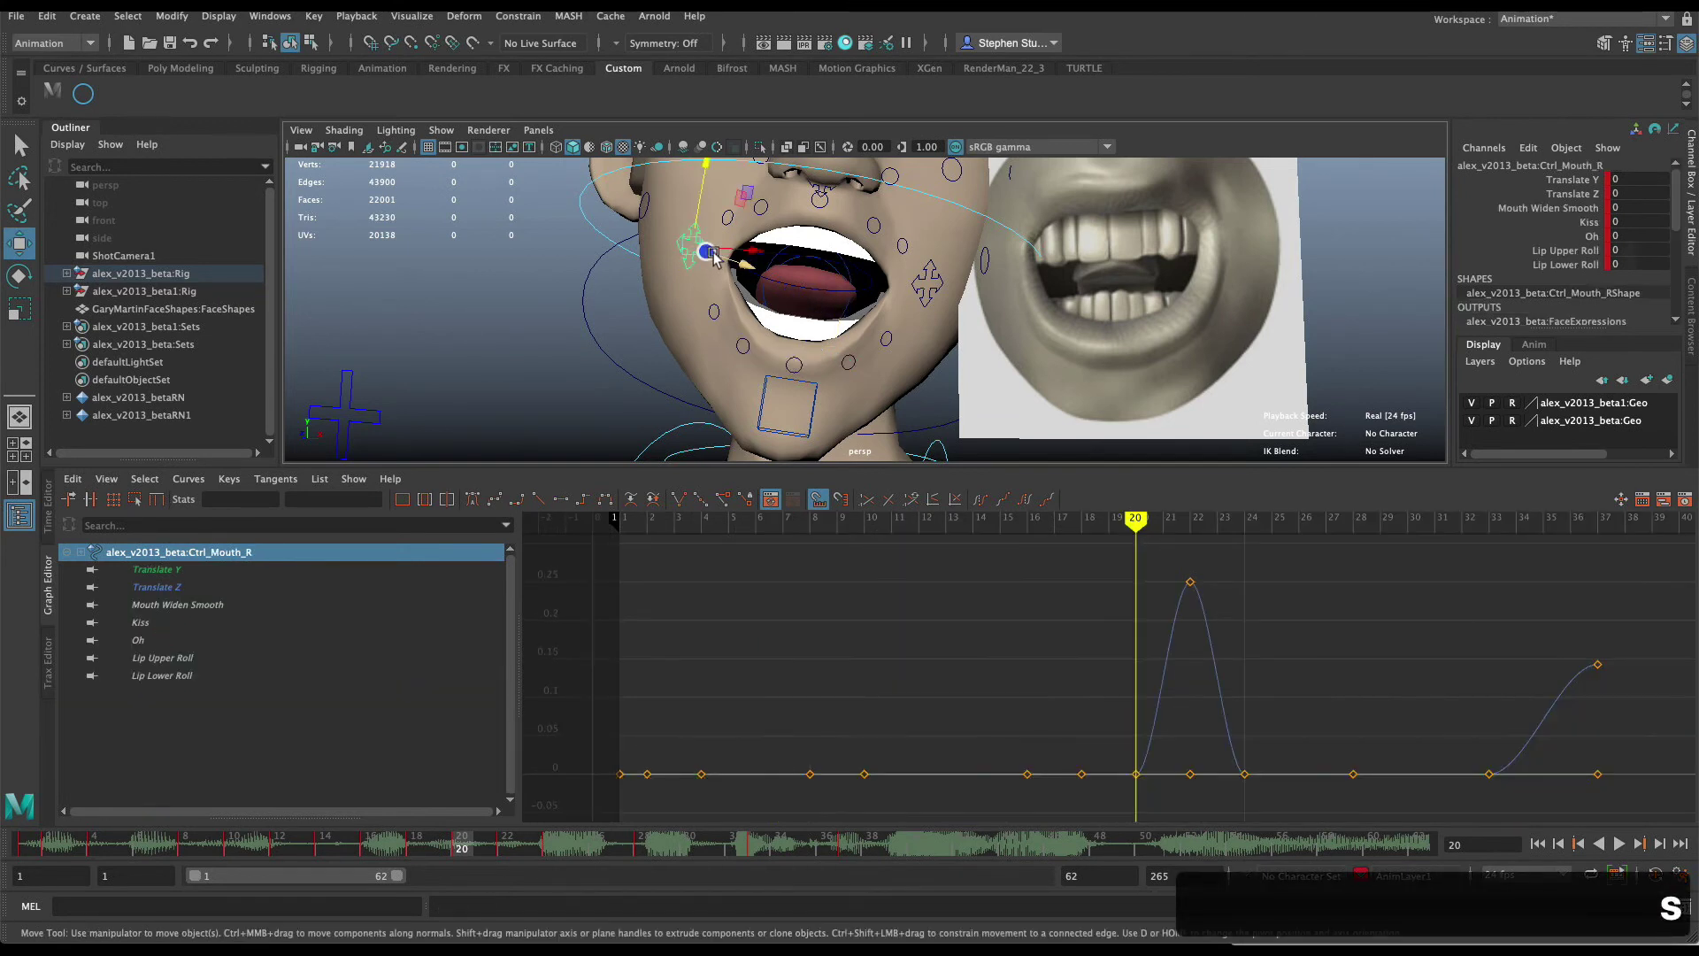
pyautogui.moveTo(731, 262); pyautogui.dragTo(757, 273)
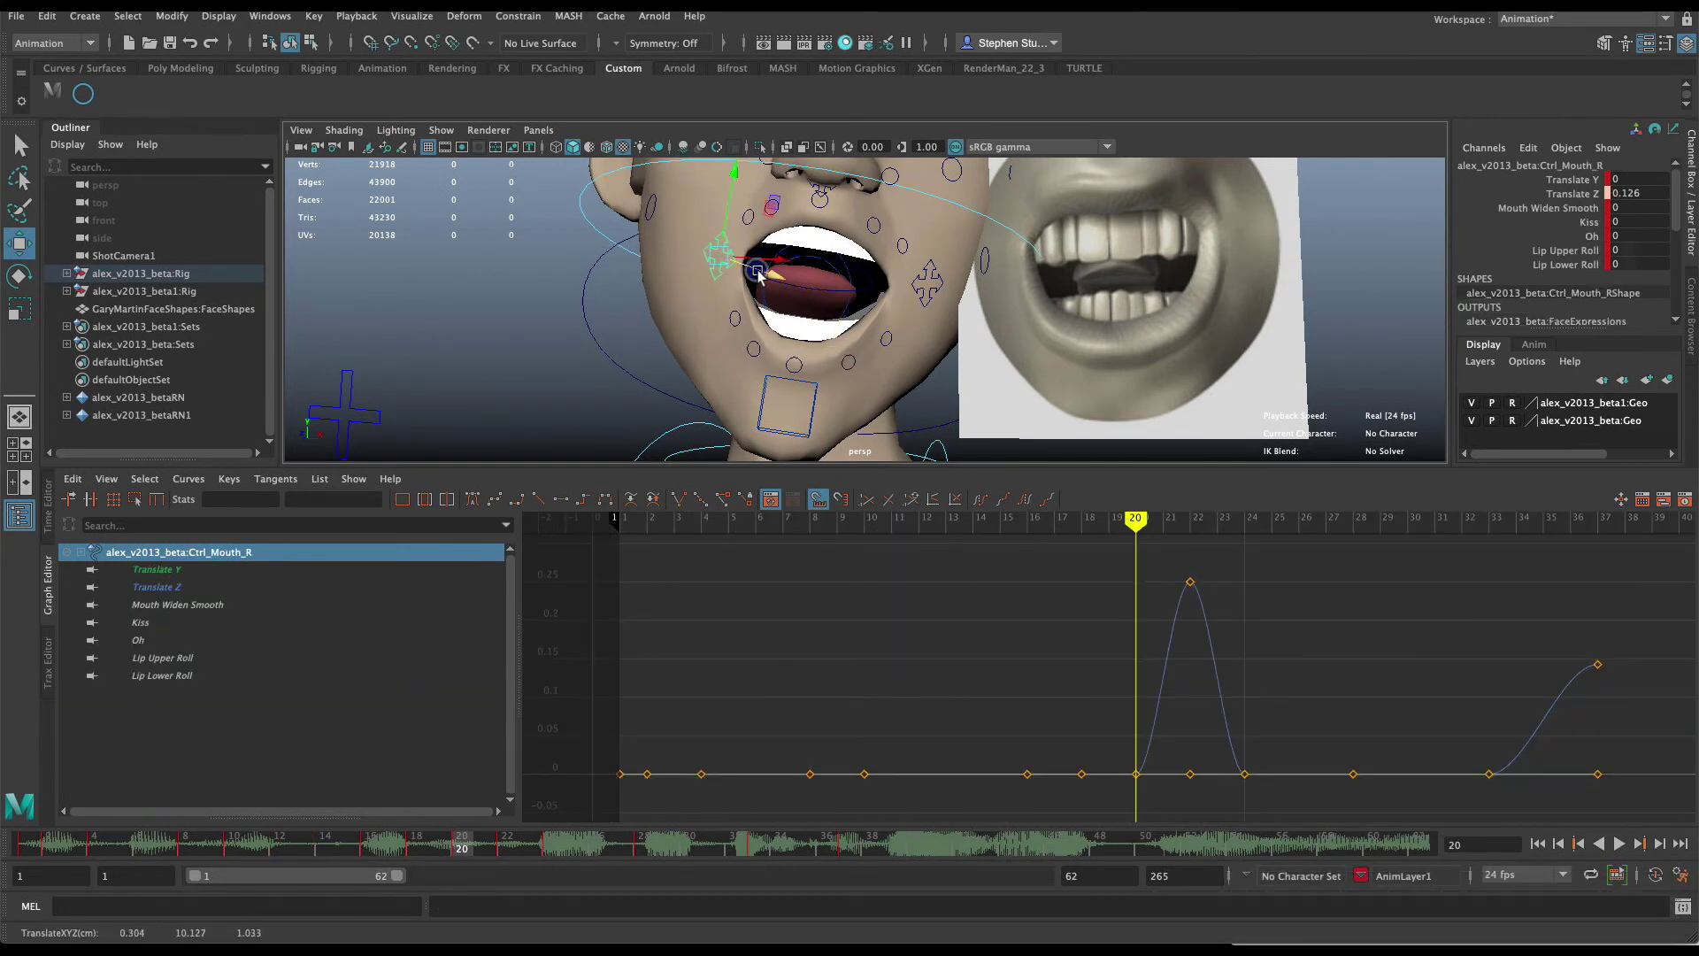
pyautogui.press('s')
pyautogui.click(927, 285)
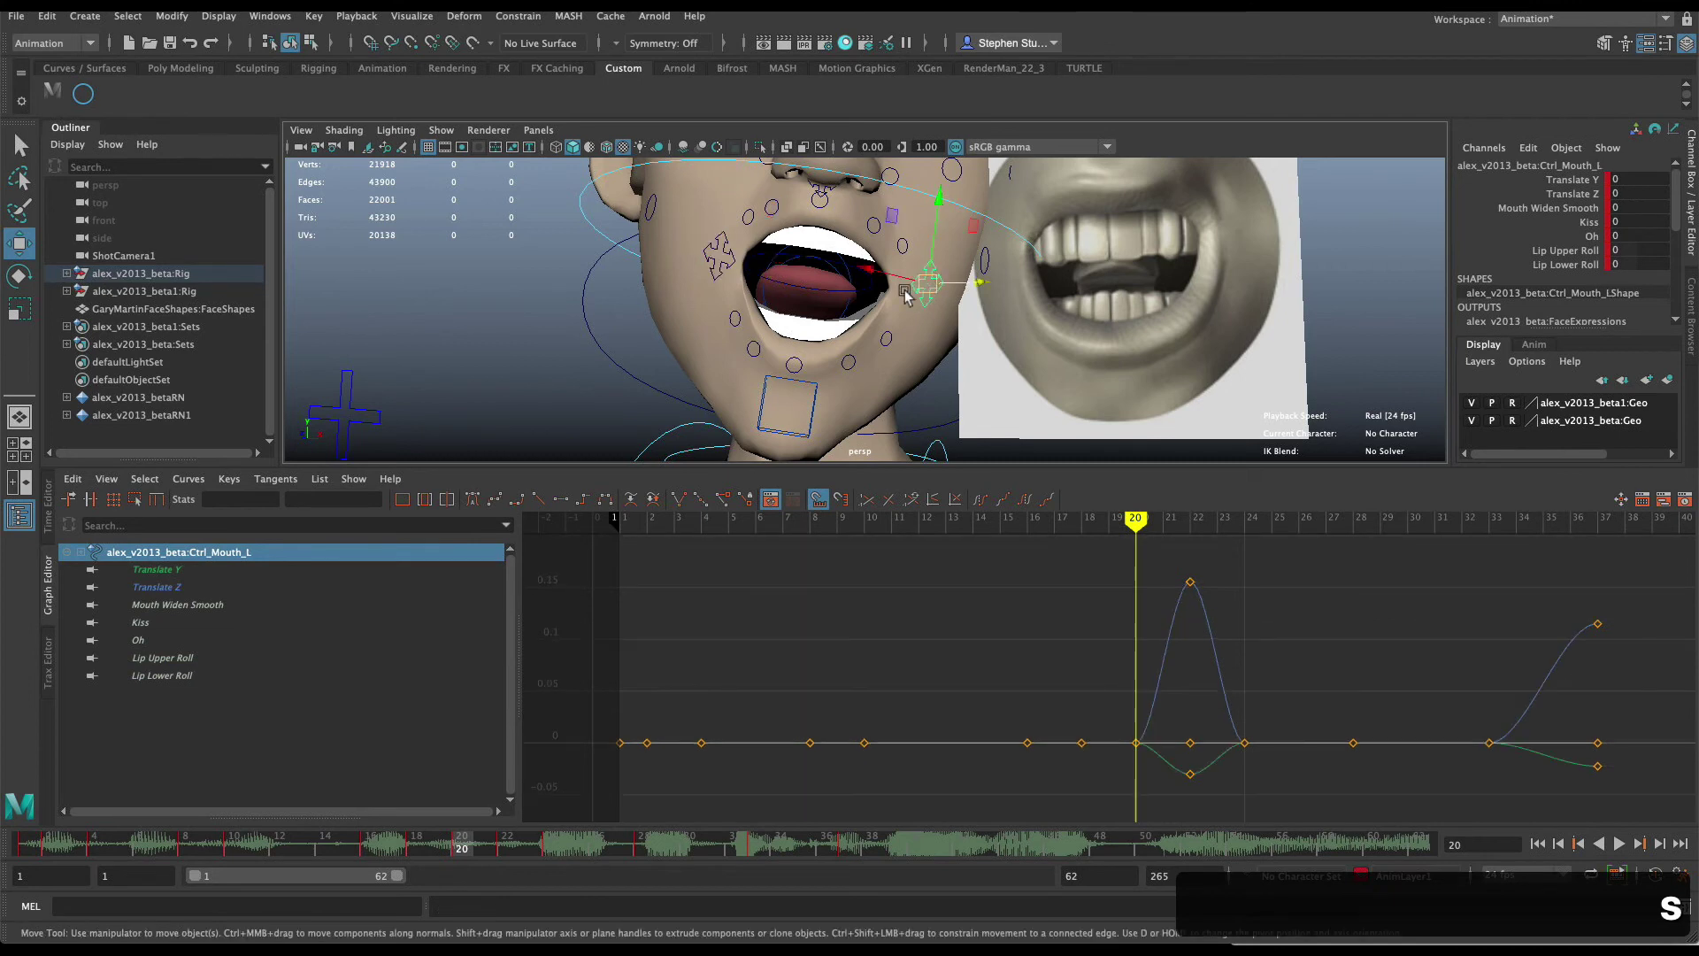
pyautogui.moveTo(951, 283); pyautogui.dragTo(920, 284)
pyautogui.press('s')
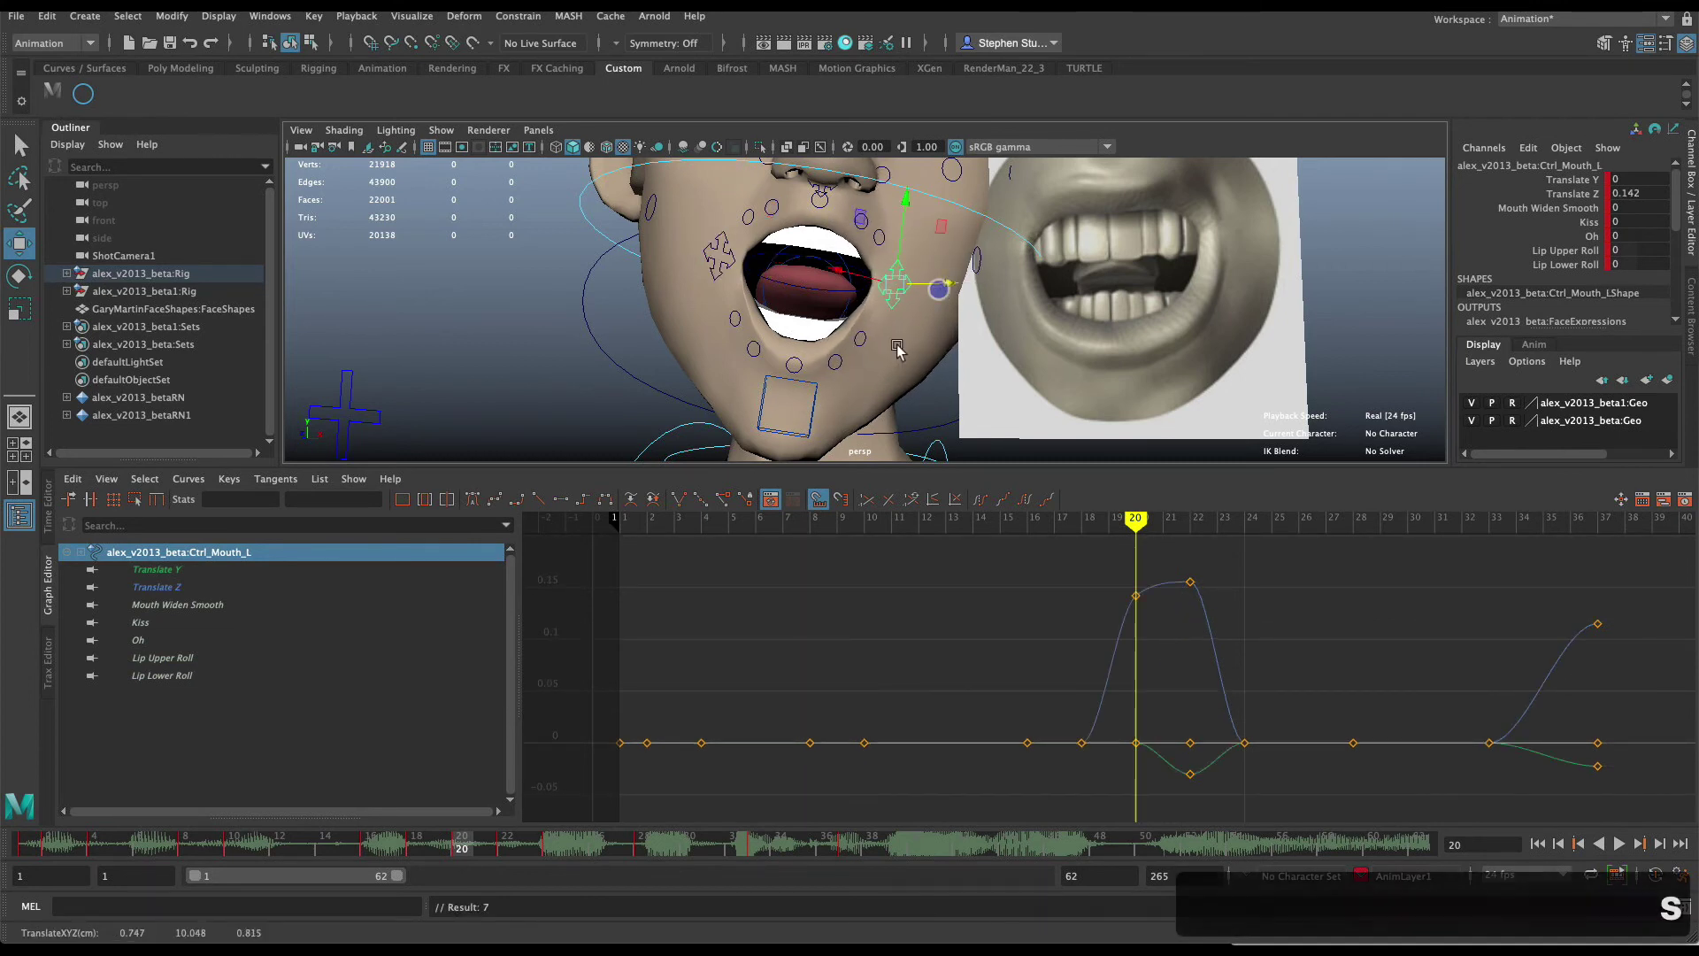
# Lower both outer lower-lip controls together at frame 20, the left one to about -0.081 in Translate Y, and key them.
pyautogui.click(736, 316)
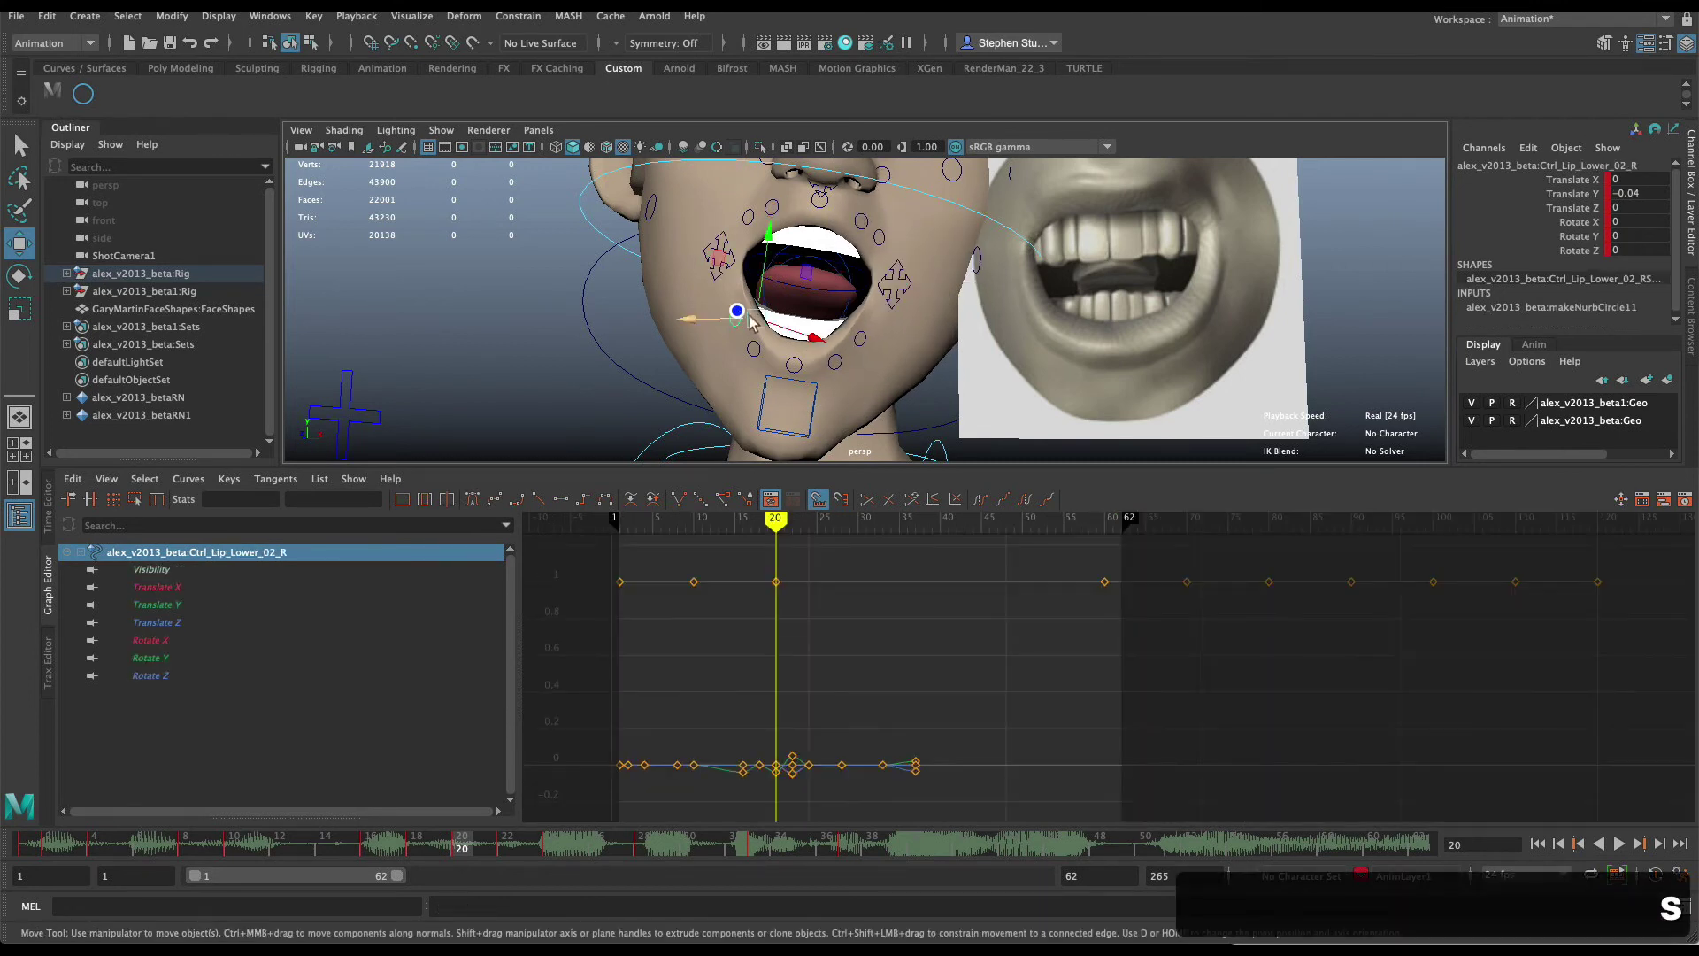
pyautogui.keyDown('shift'); pyautogui.click(859, 339); pyautogui.keyUp('shift')
pyautogui.moveTo(844, 290); pyautogui.dragTo(847, 301)
pyautogui.press('s')
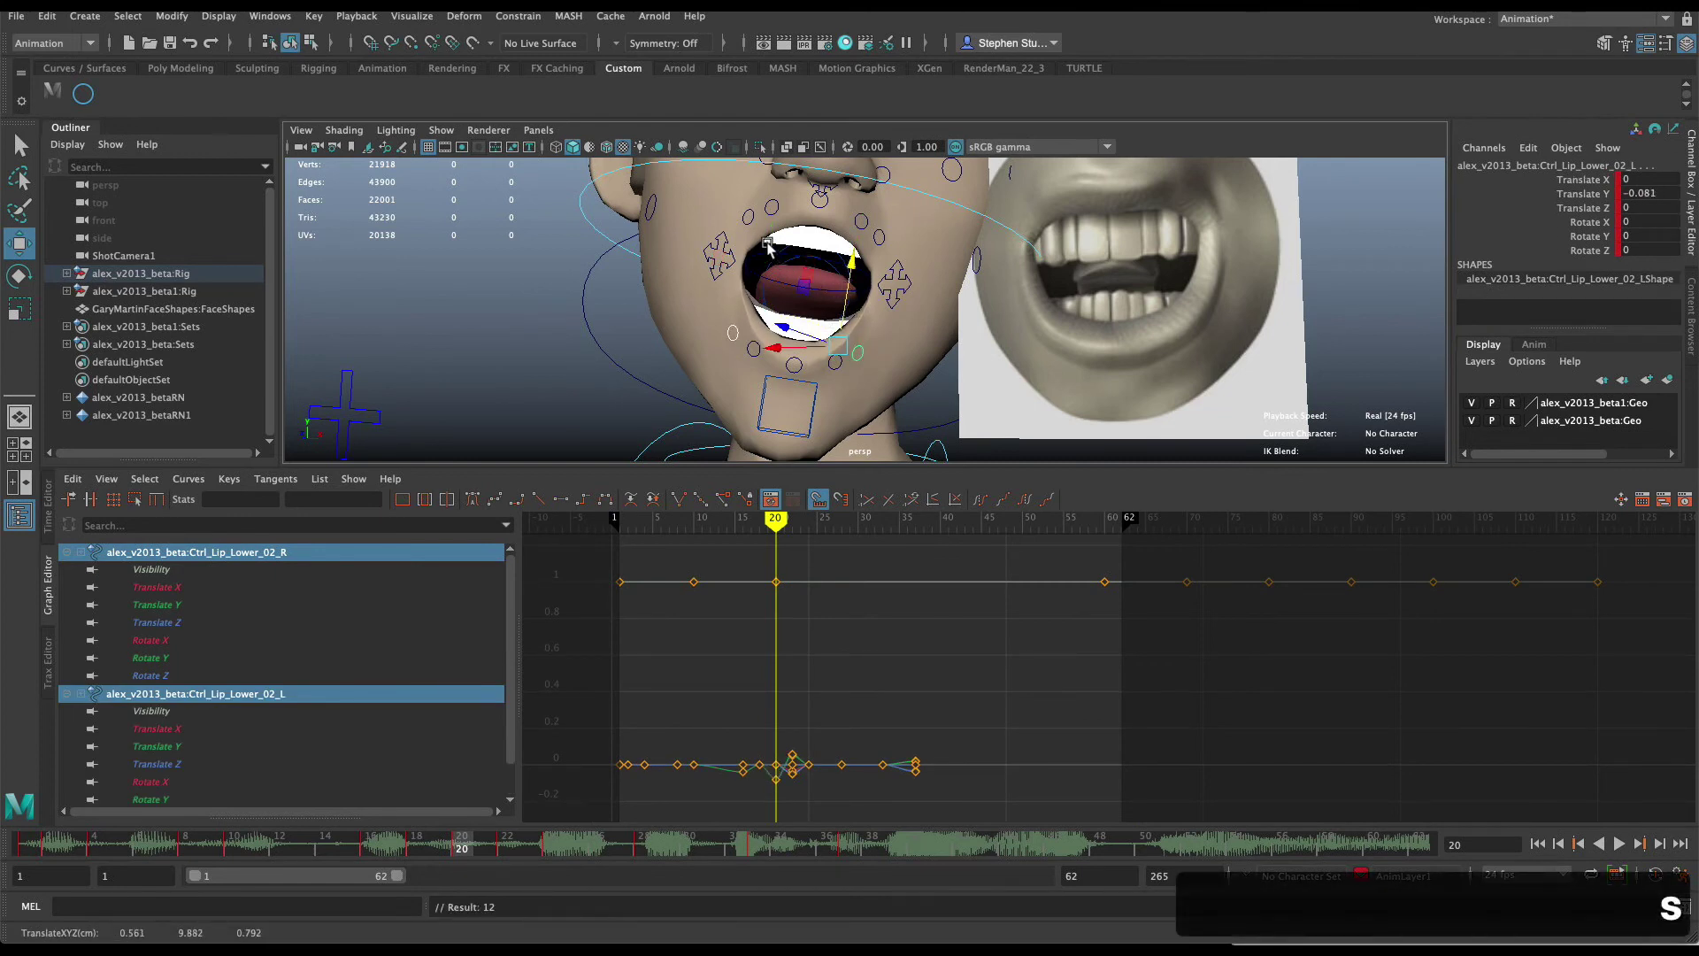
# Raise both outer upper-lip controls together at frame 20, the left one to about -0.009 in Translate Y, and key them.
pyautogui.click(751, 220)
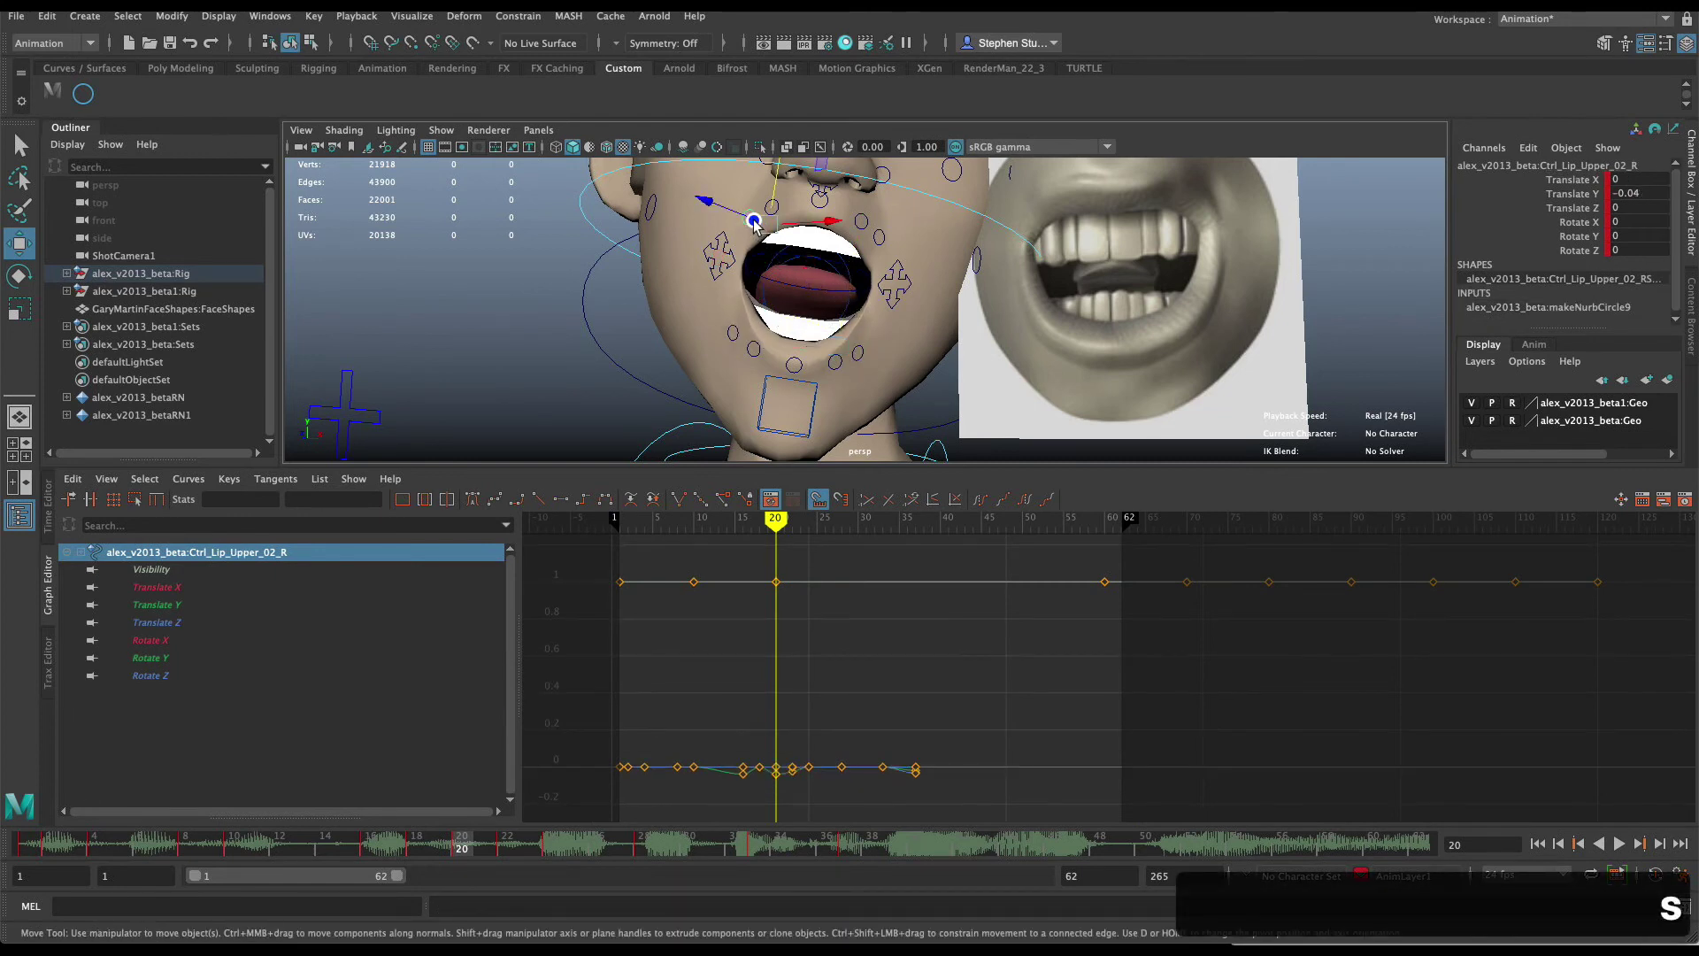
pyautogui.keyDown('shift'); pyautogui.click(884, 239); pyautogui.keyUp('shift')
pyautogui.moveTo(868, 205); pyautogui.dragTo(870, 193)
pyautogui.press('s')
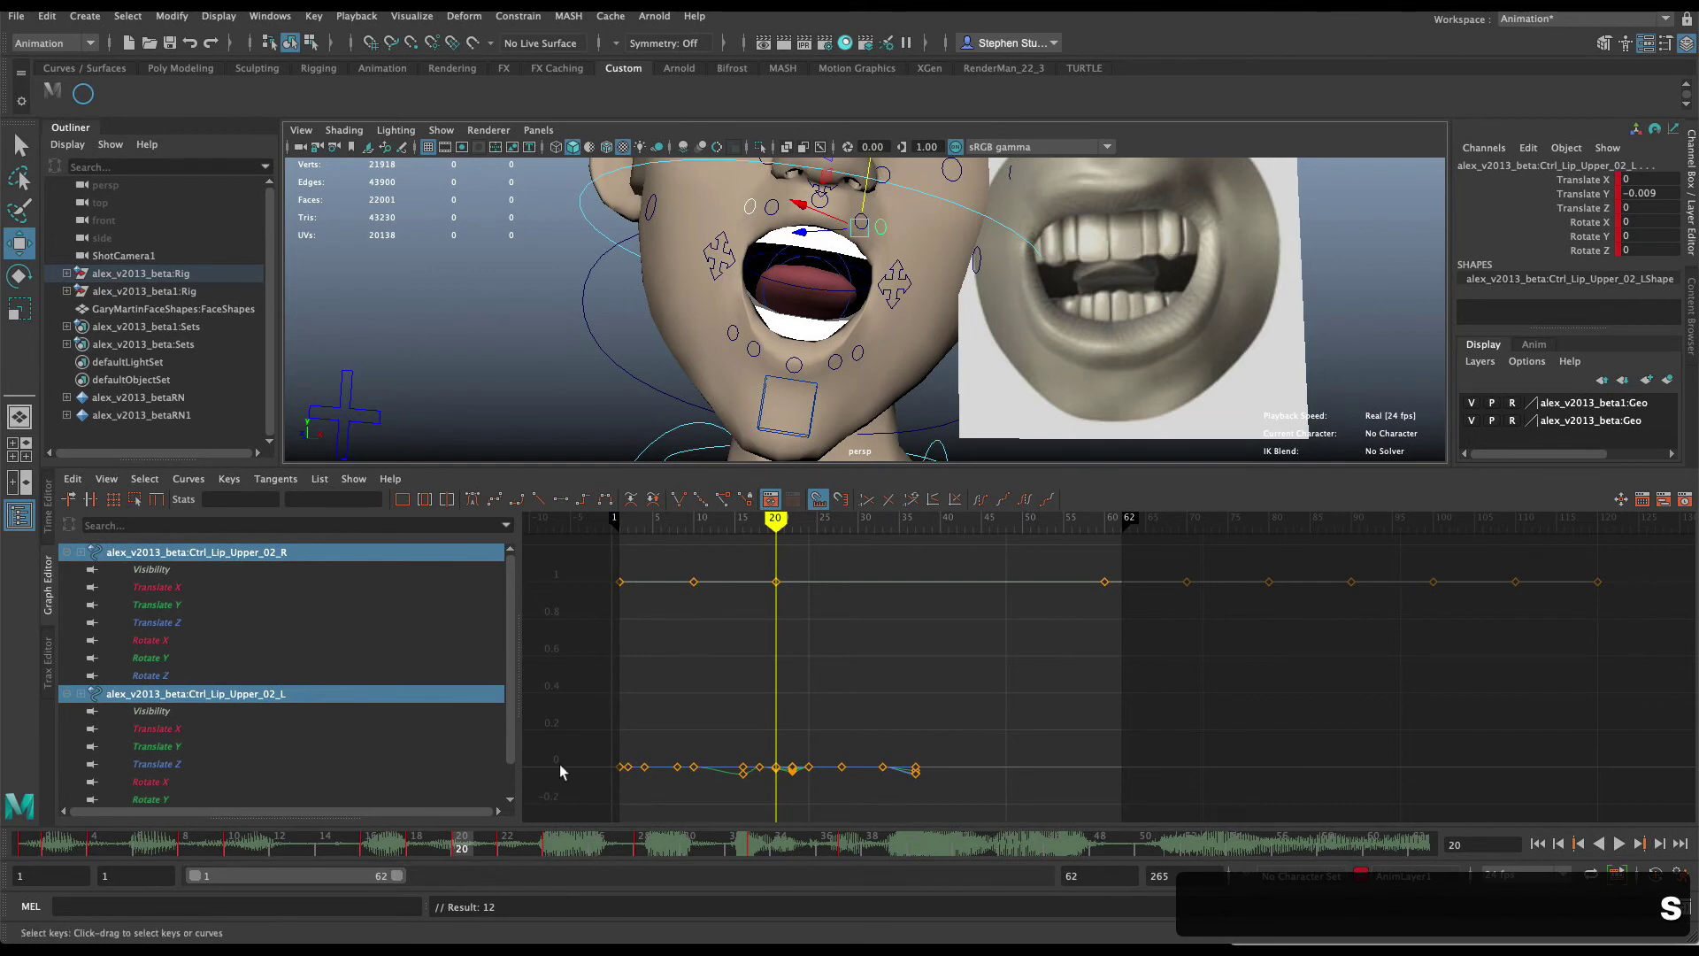
# Go to frame 22 and check in Papagayo which phoneme falls on that frame, returning to Maya.
pyautogui.moveTo(462, 849); pyautogui.dragTo(506, 850)
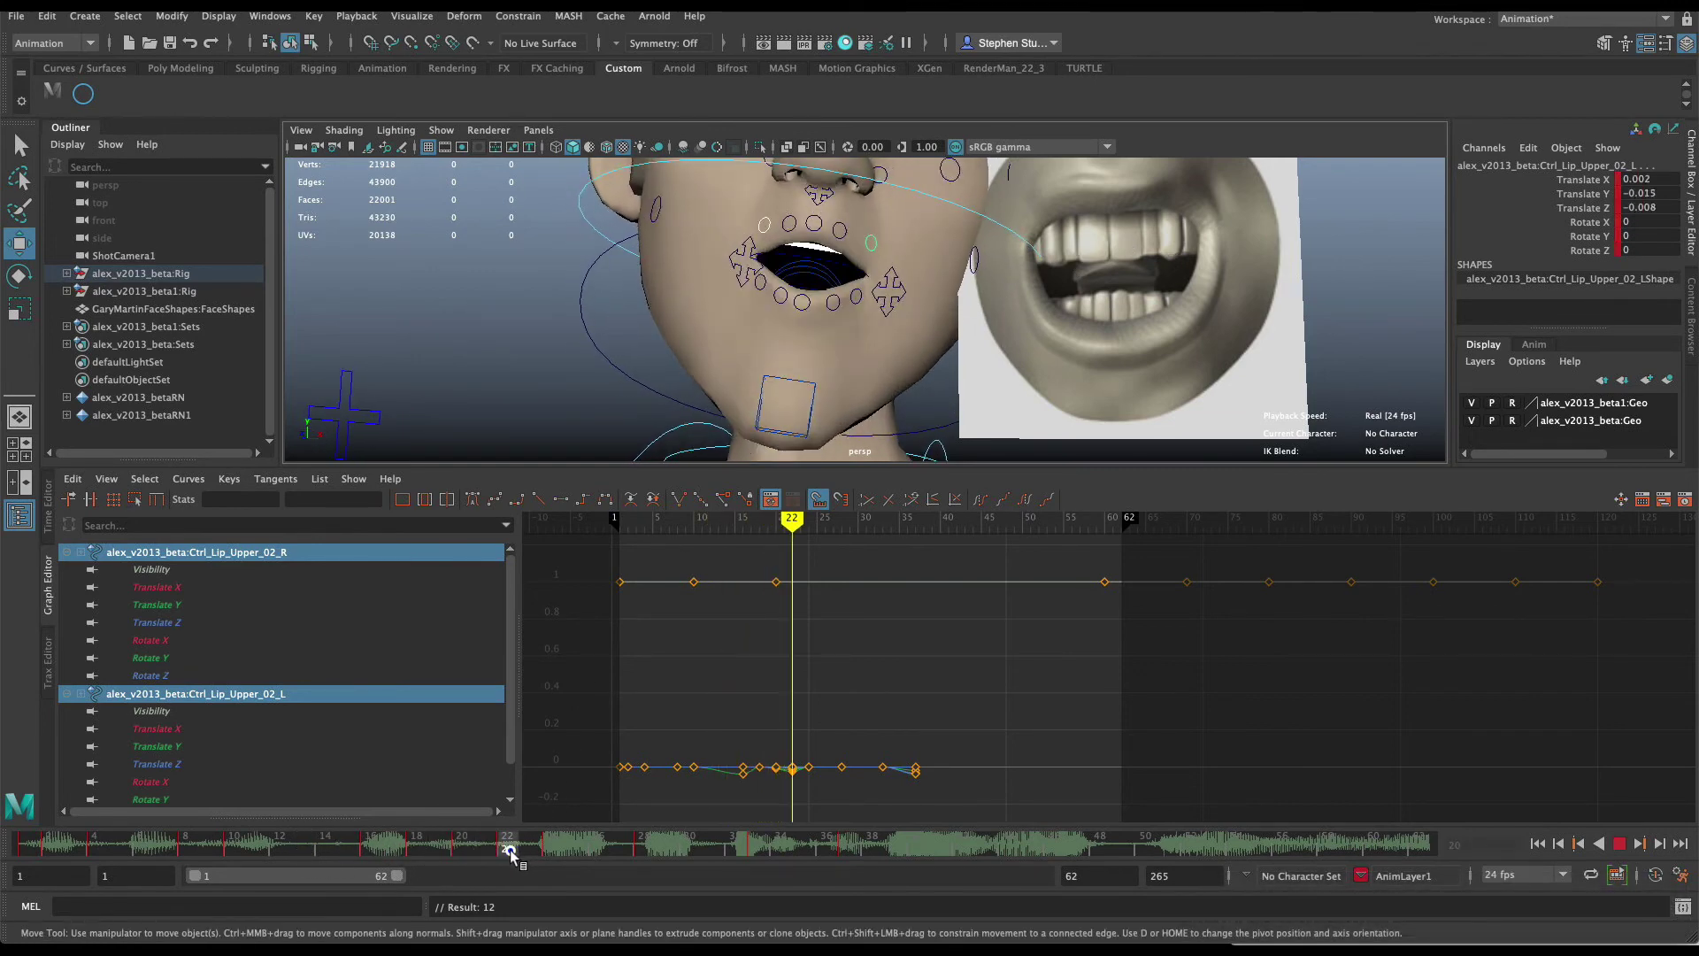
pyautogui.press('super+Tab')
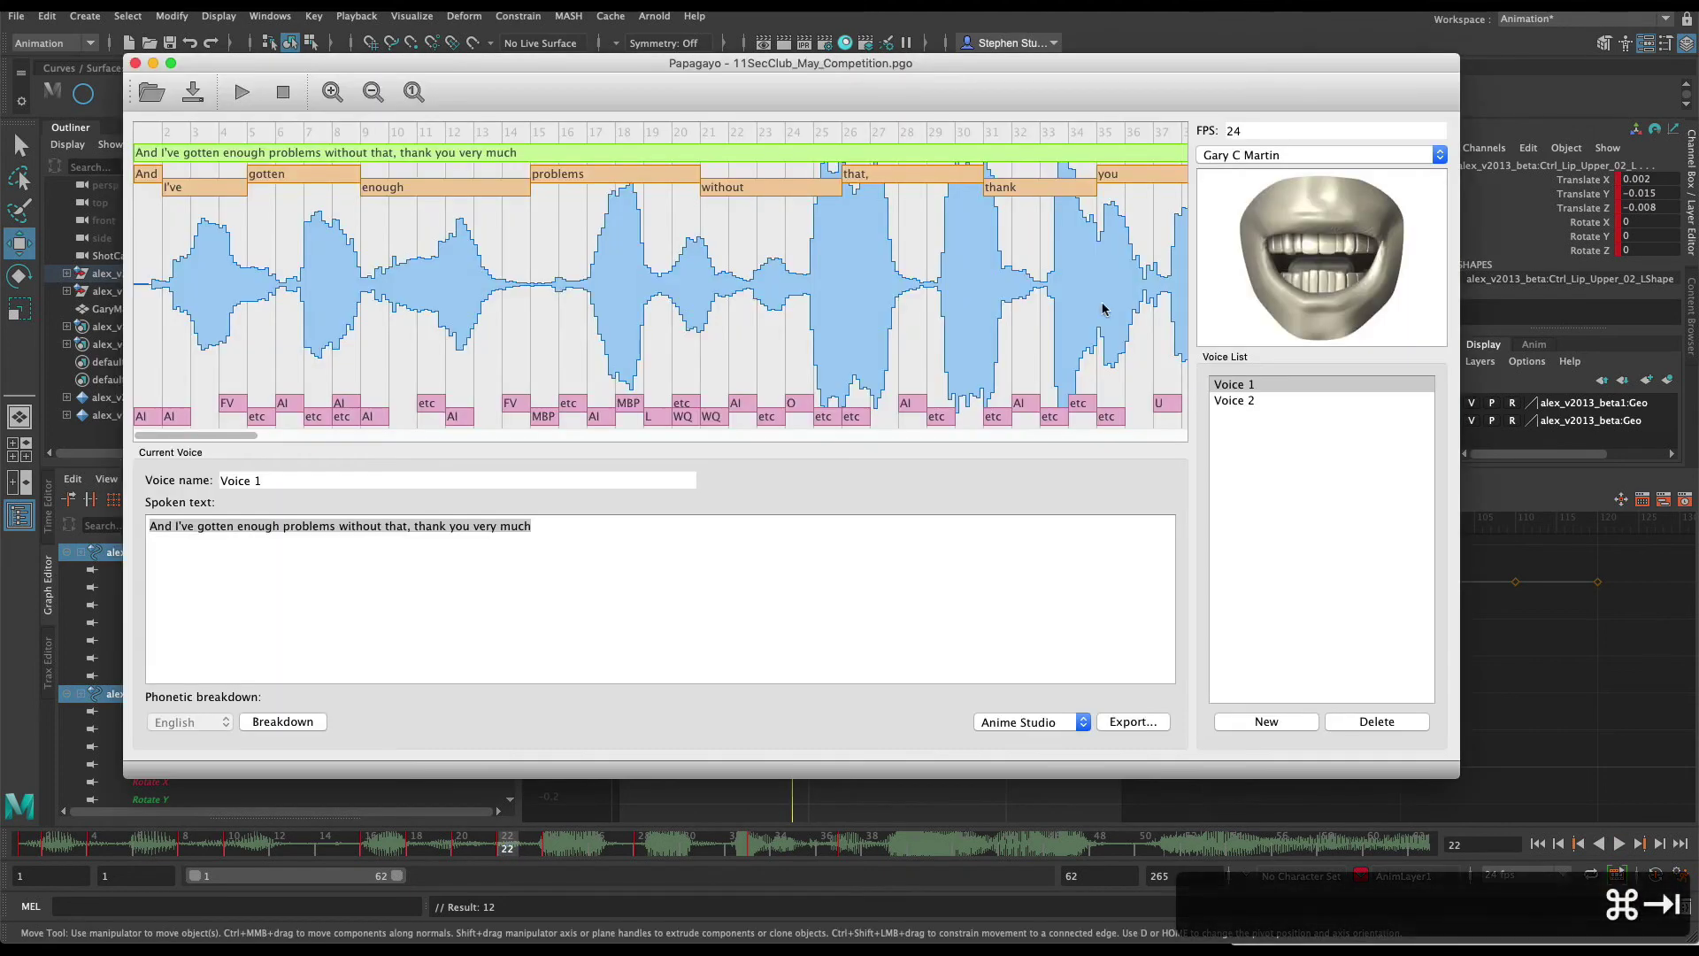
pyautogui.click(745, 140)
pyautogui.moveTo(746, 141); pyautogui.dragTo(707, 141)
pyautogui.press('super+Tab')
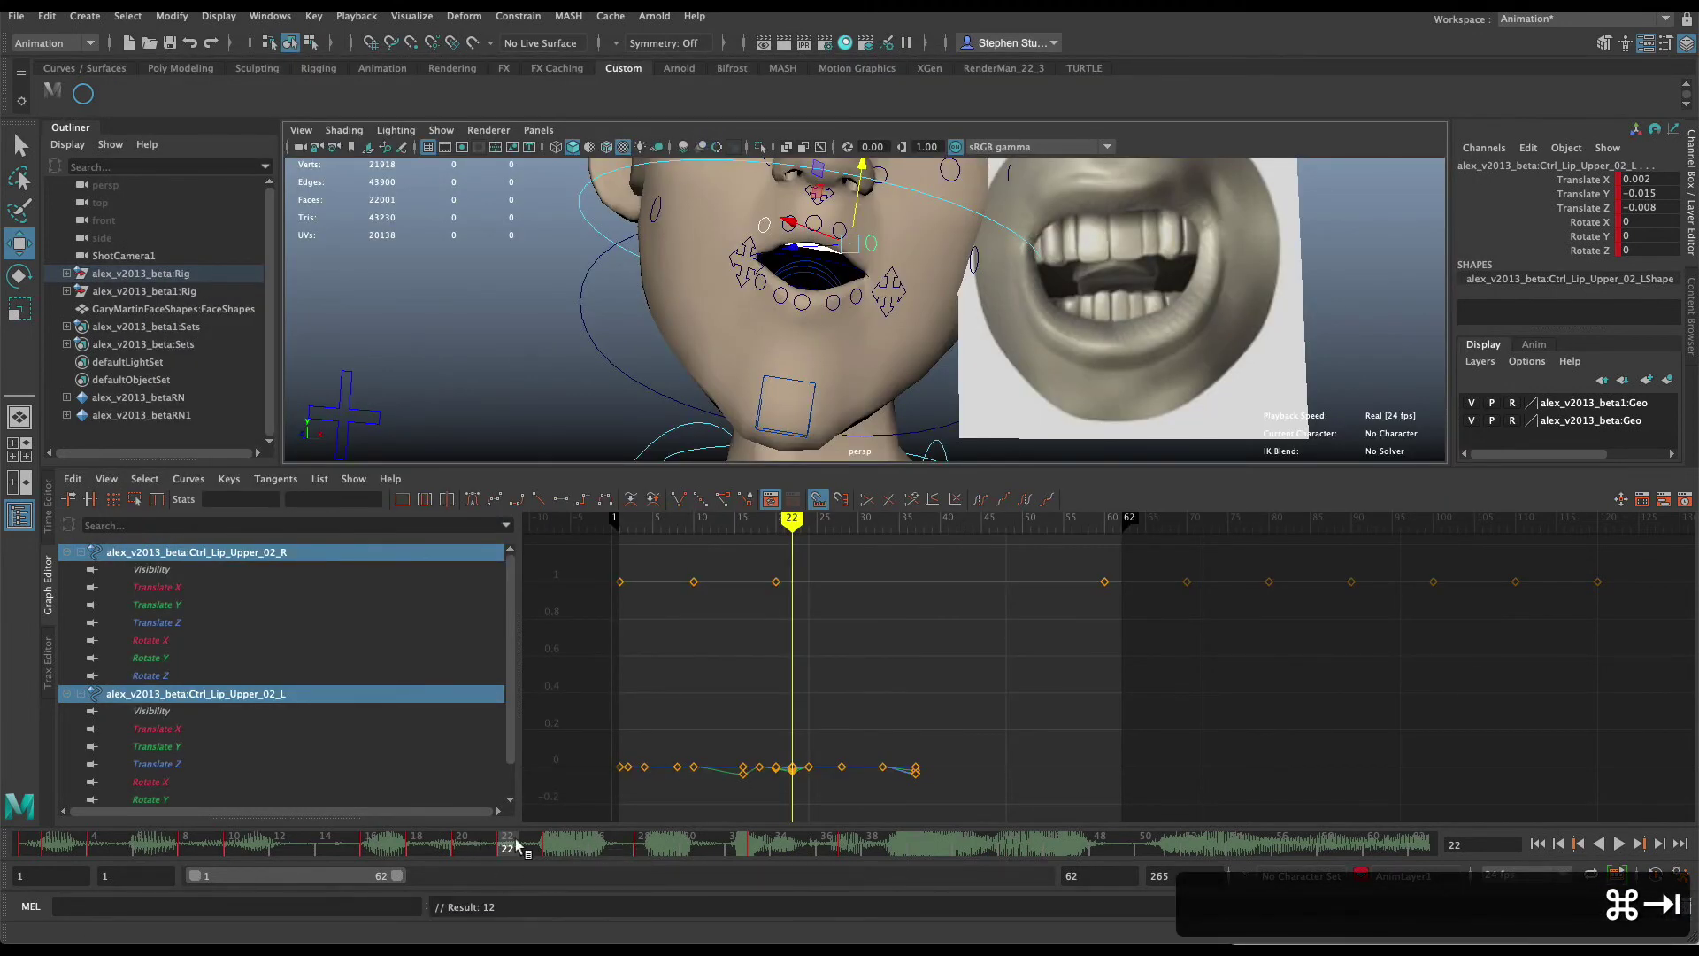
pyautogui.moveTo(507, 846)
pyautogui.mouseDown()
pyautogui.moveTo(478, 845)
pyautogui.moveTo(501, 848)
pyautogui.mouseUp()
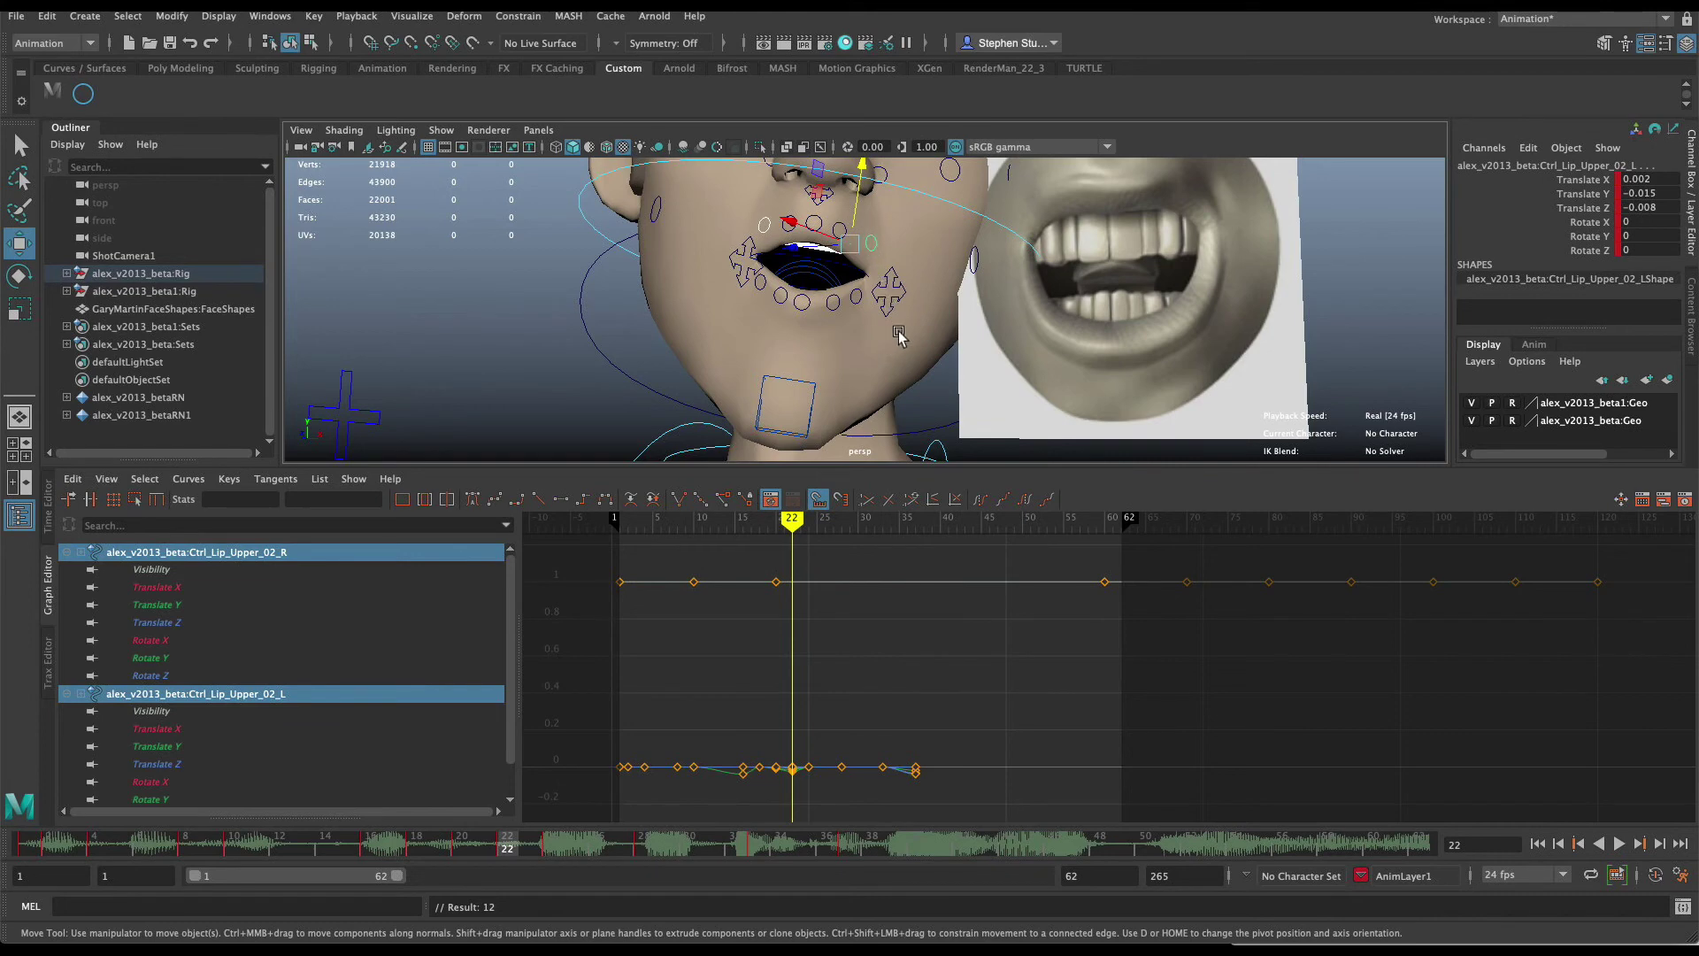
# Recheck the phoneme in Papagayo and set the face-shape reference plane's Mouth Shape in Maya to WQ_mouth.
pyautogui.click(1229, 270)
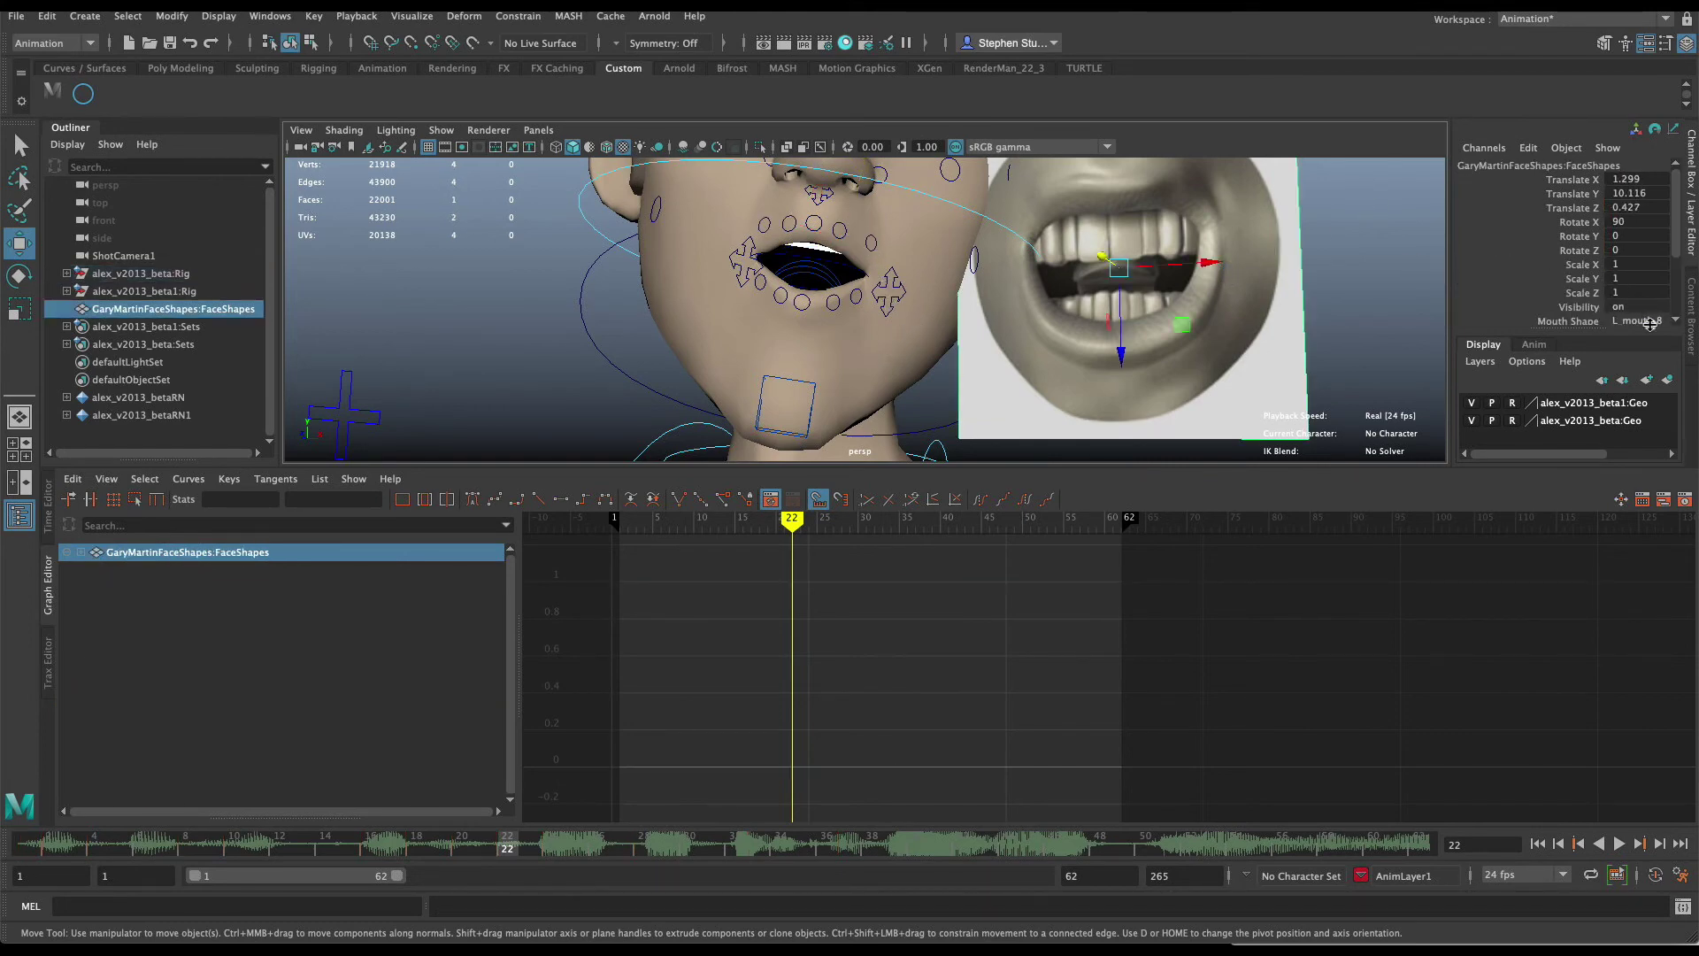
pyautogui.press('super+Tab')
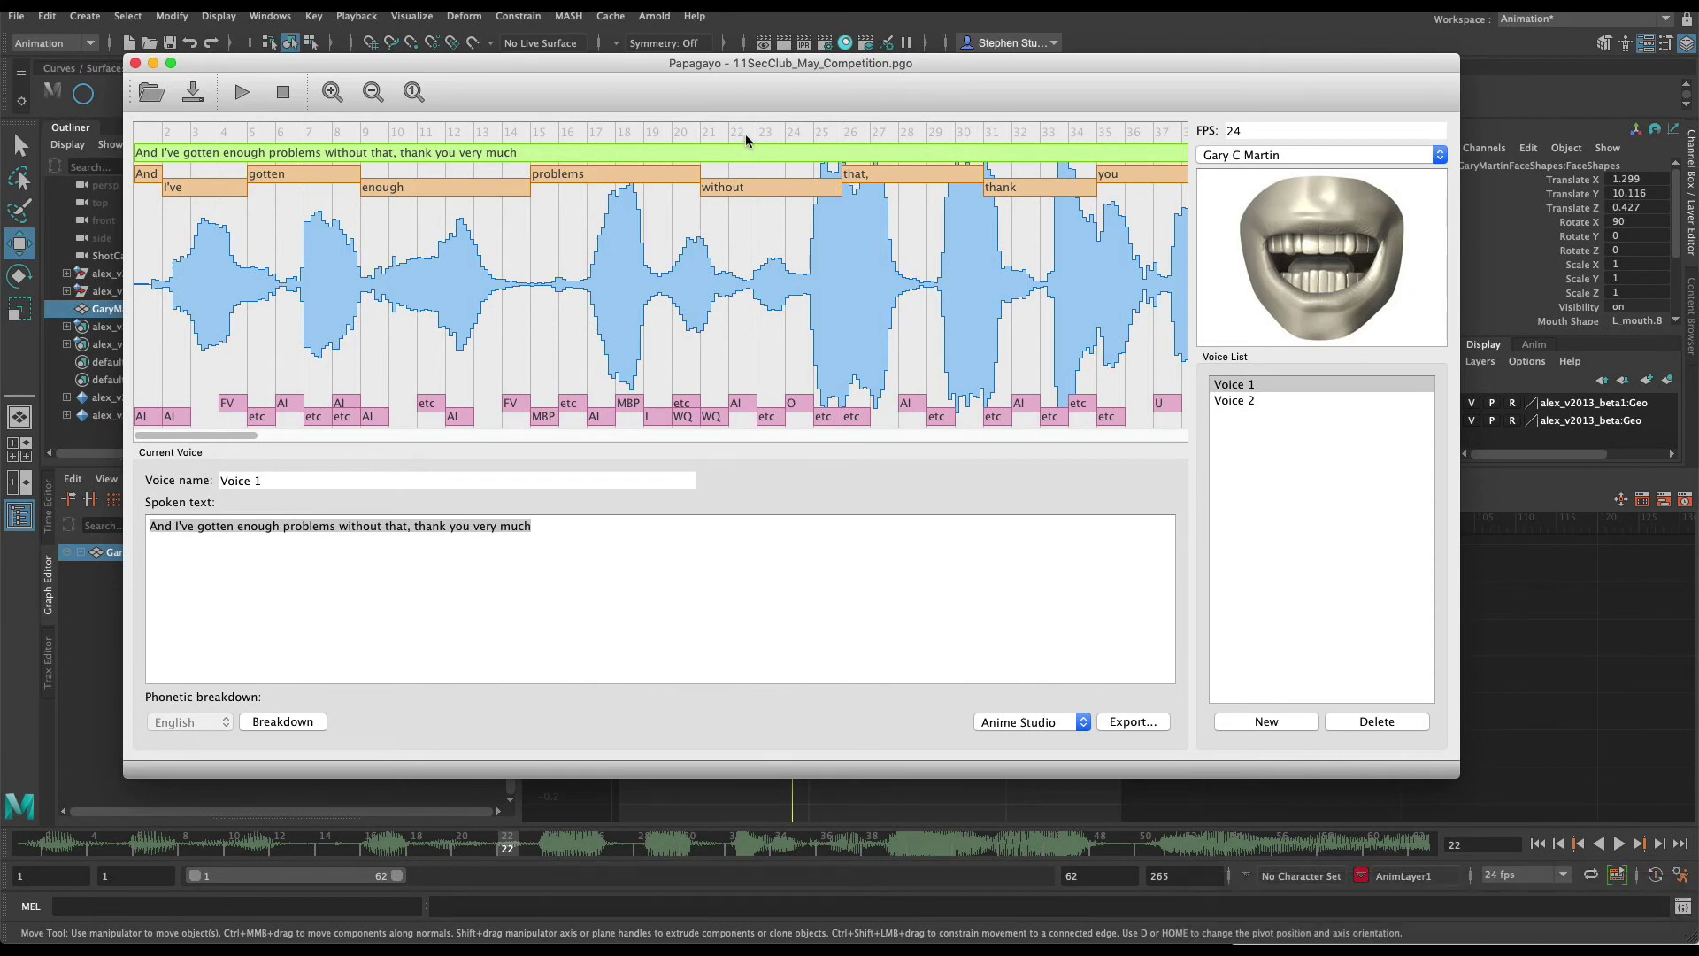
pyautogui.press('super+Tab')
pyautogui.click(1655, 321)
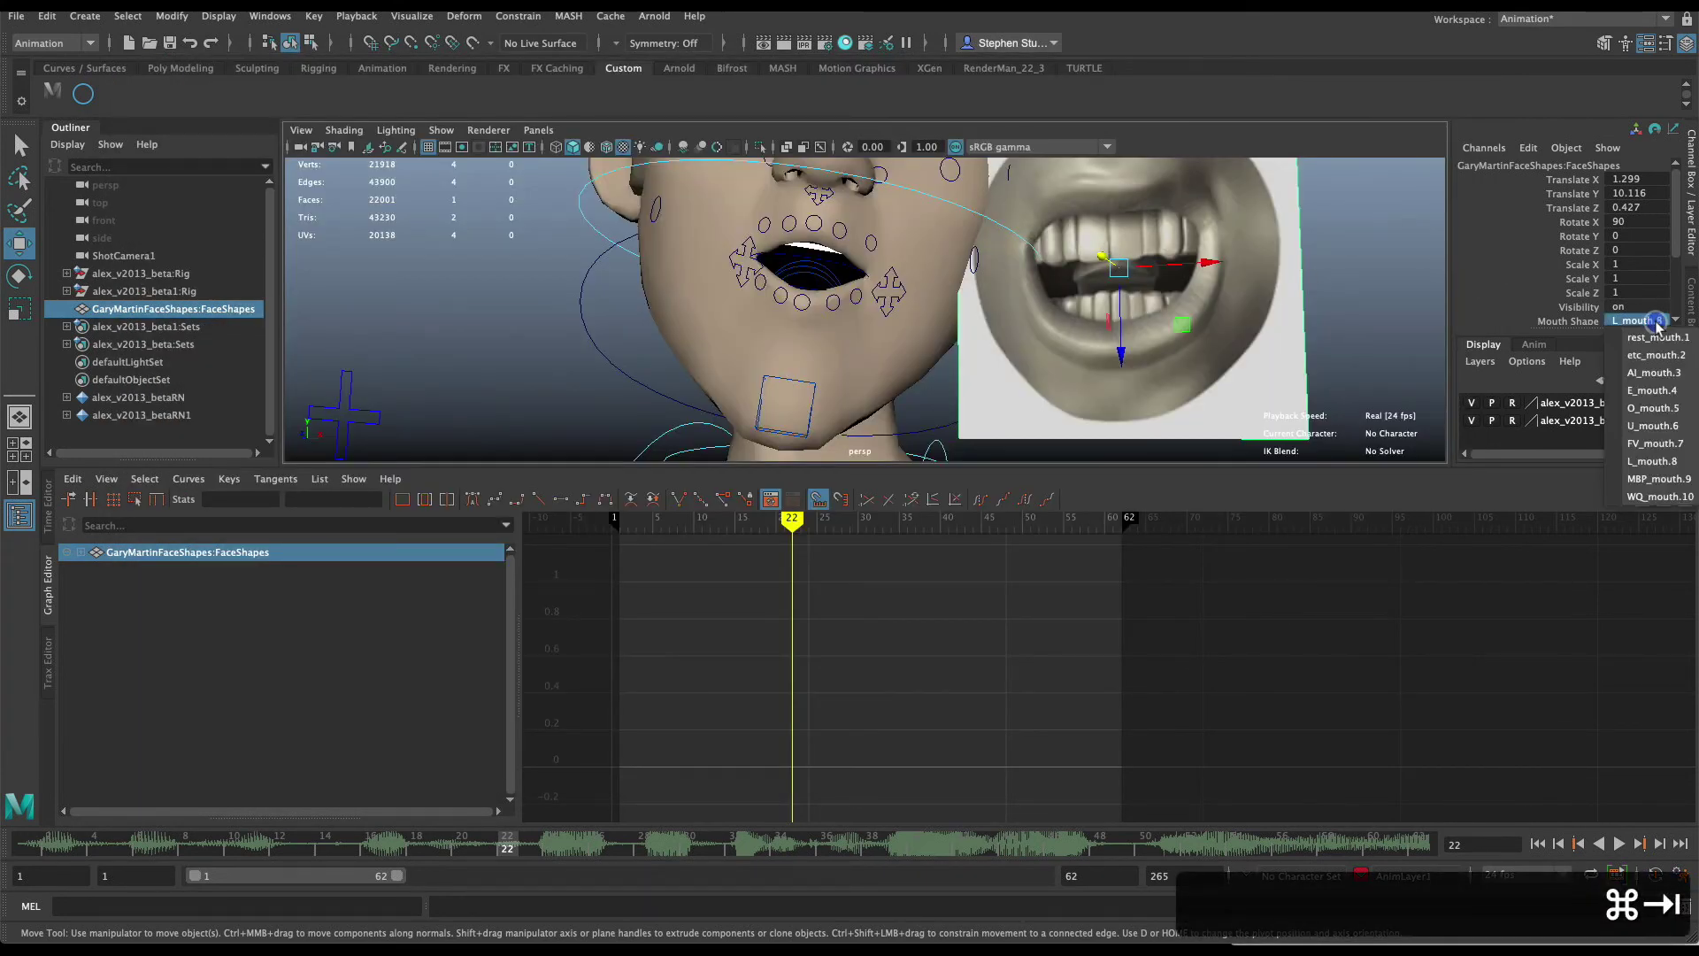
pyautogui.click(1639, 494)
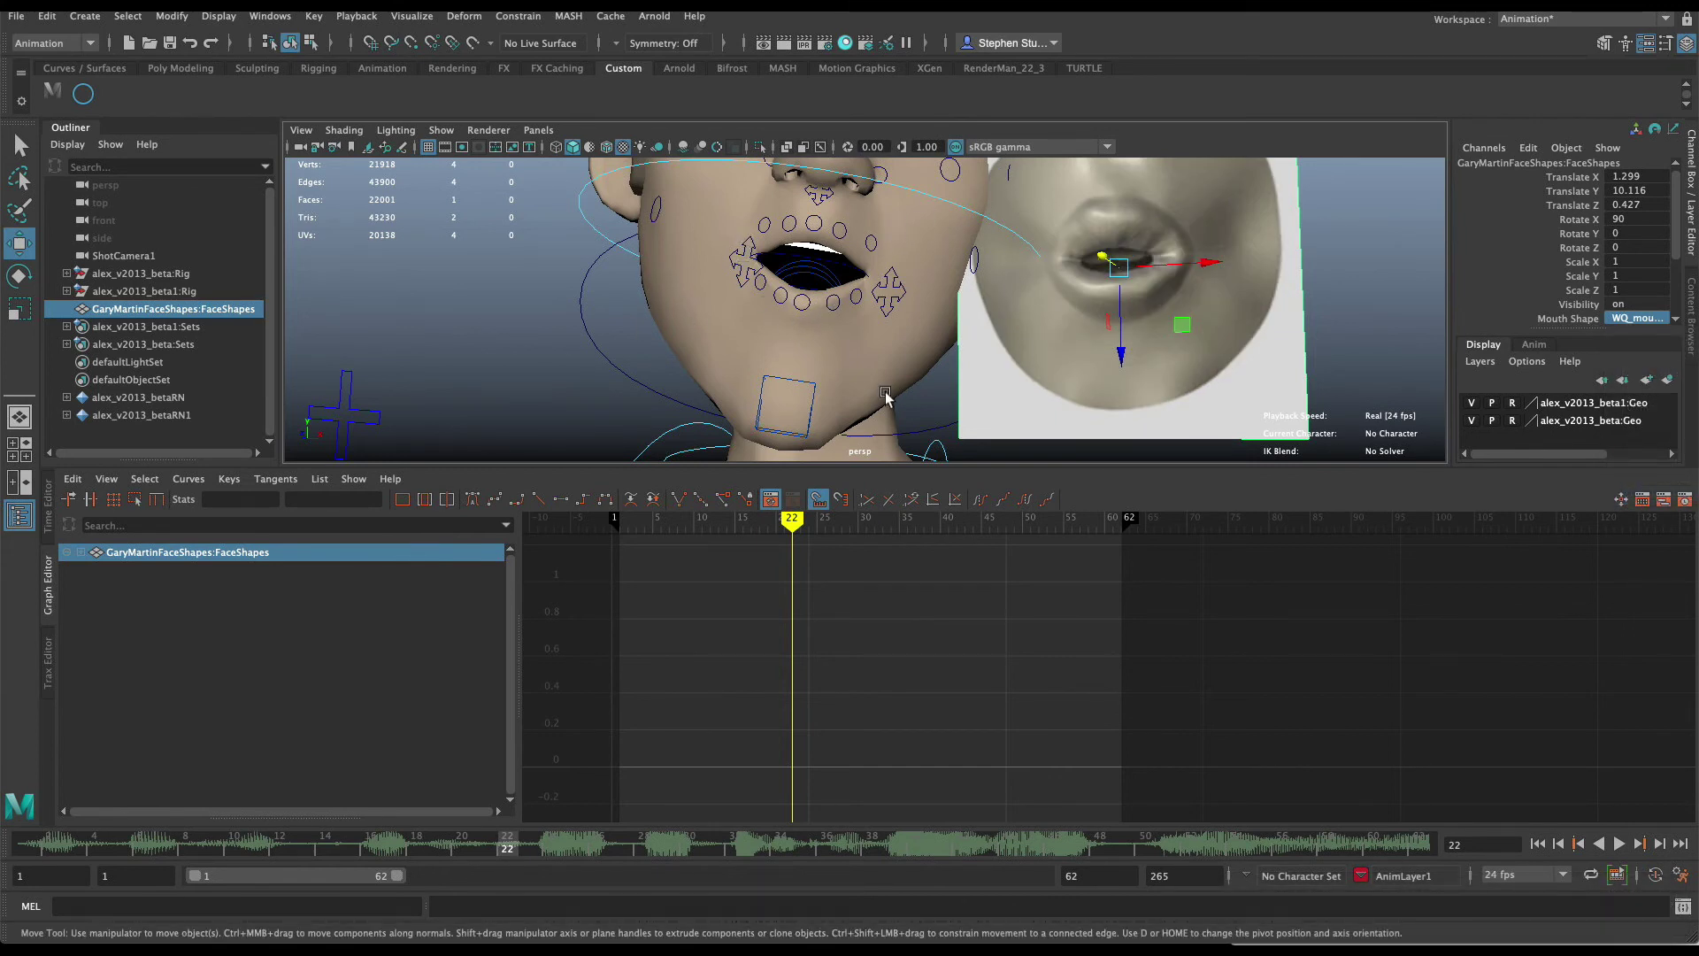
# Close the jaw at frame 22 by rotating the lower-face jaw control to about 9.15 in Rotate Z, and key it.
pyautogui.click(917, 439)
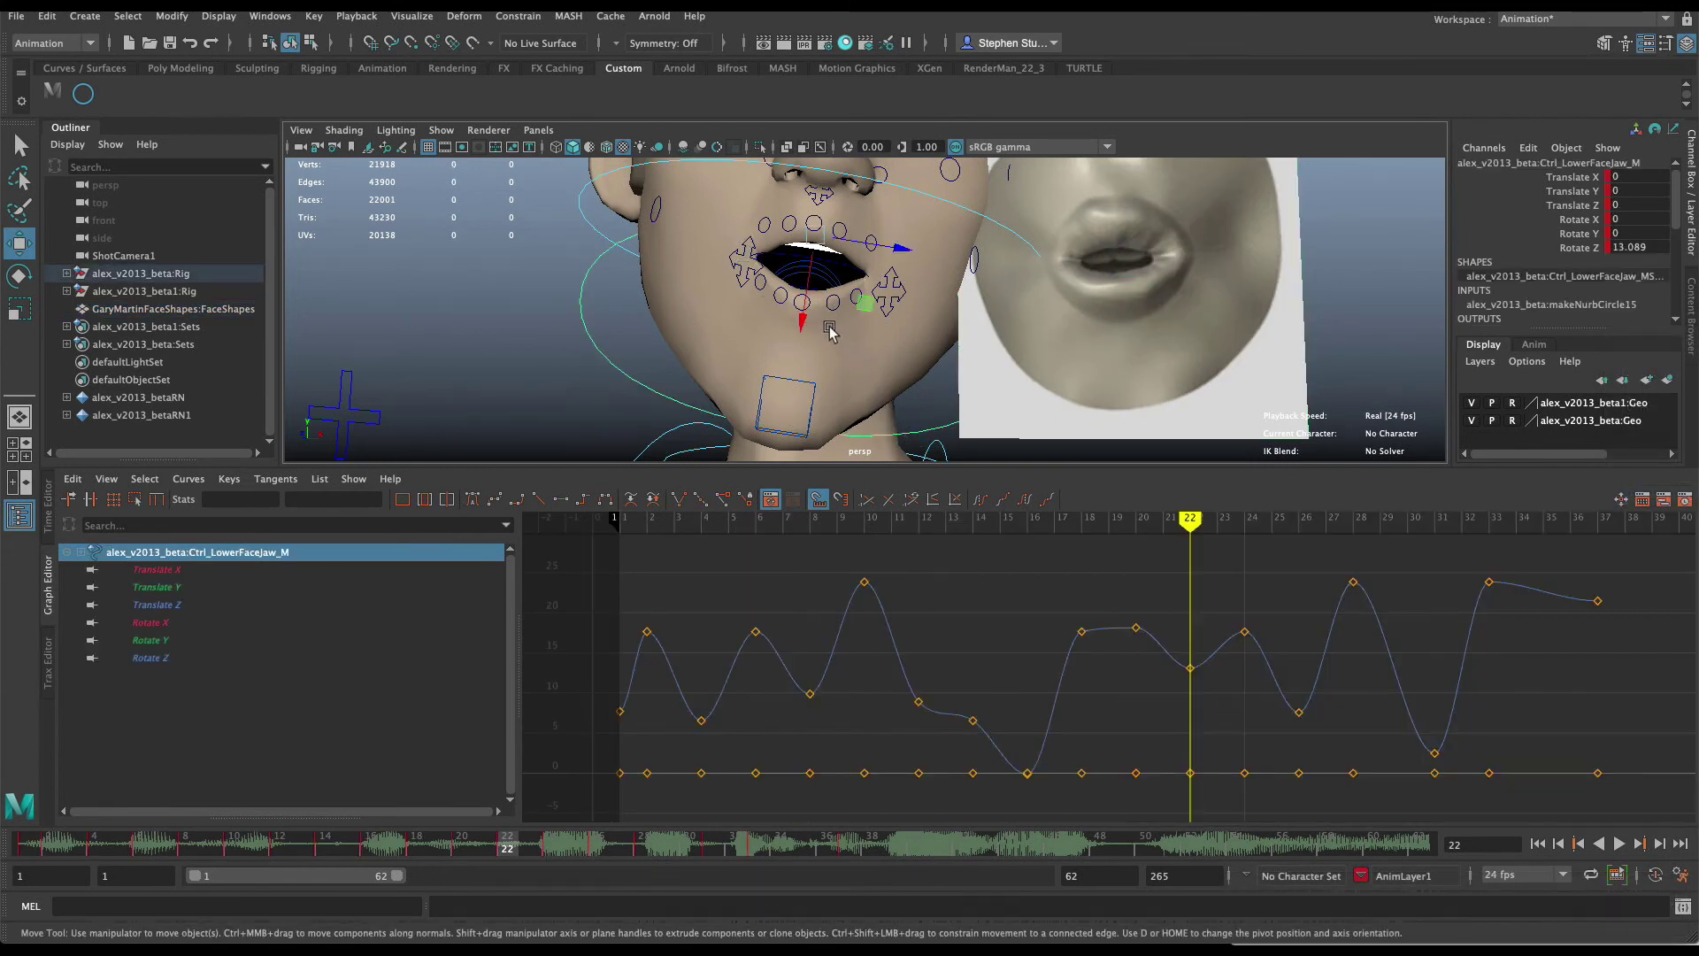
pyautogui.press('e')
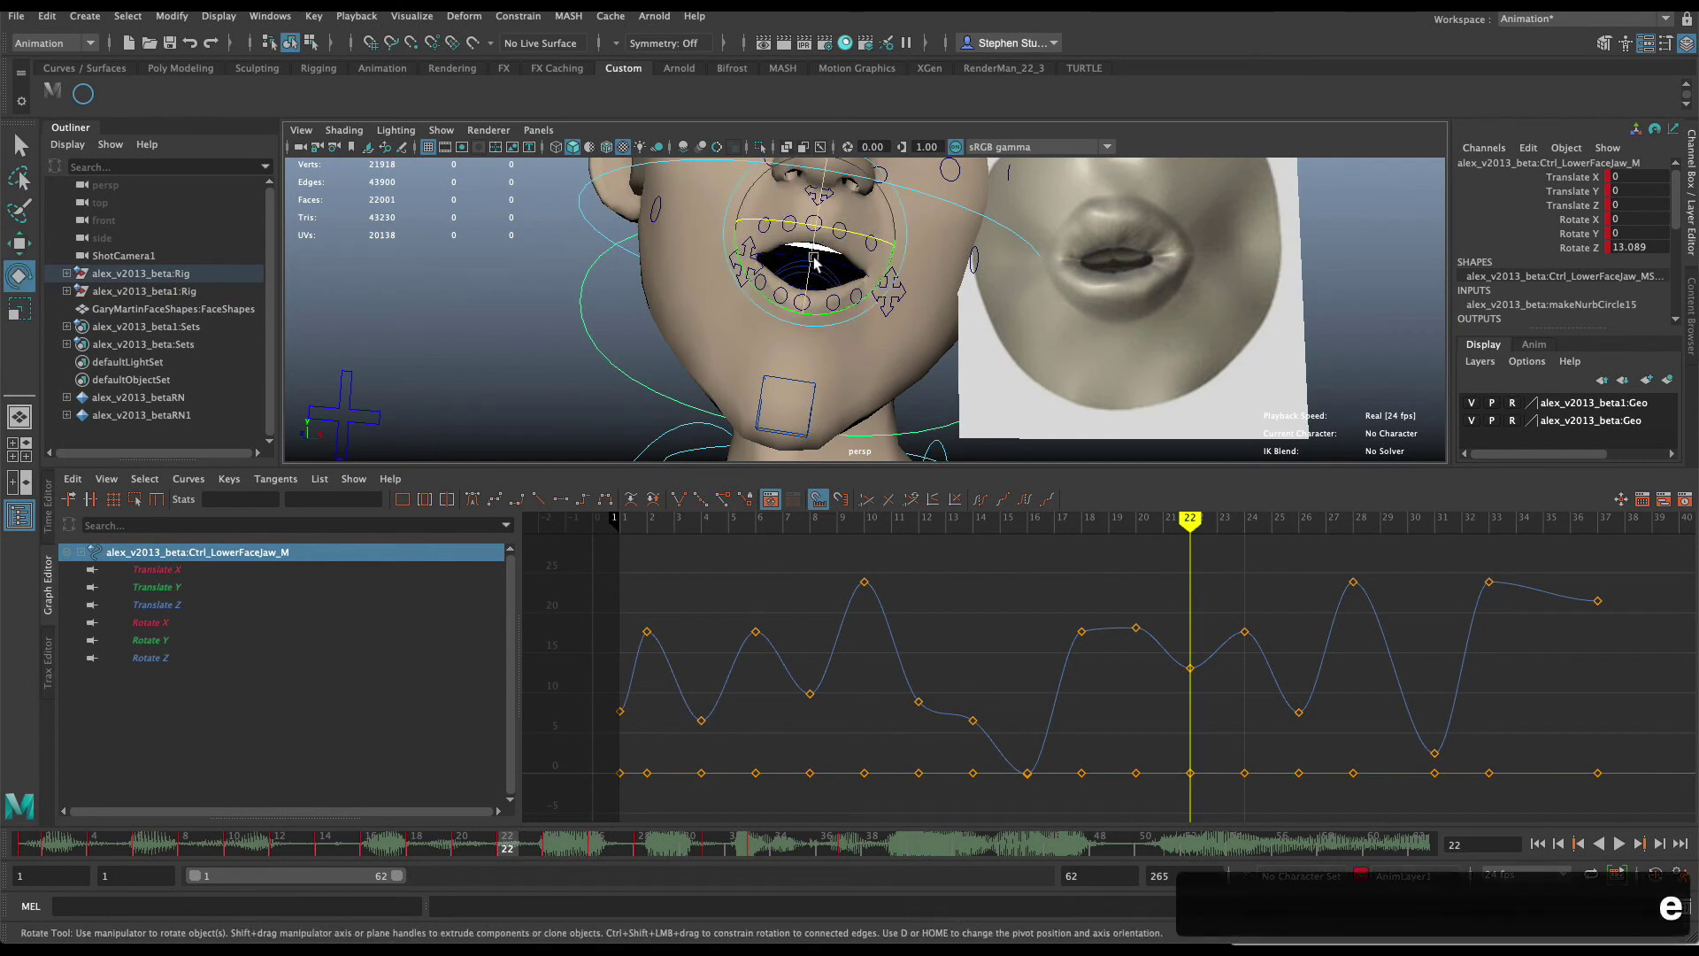
pyautogui.moveTo(811, 263); pyautogui.dragTo(814, 254)
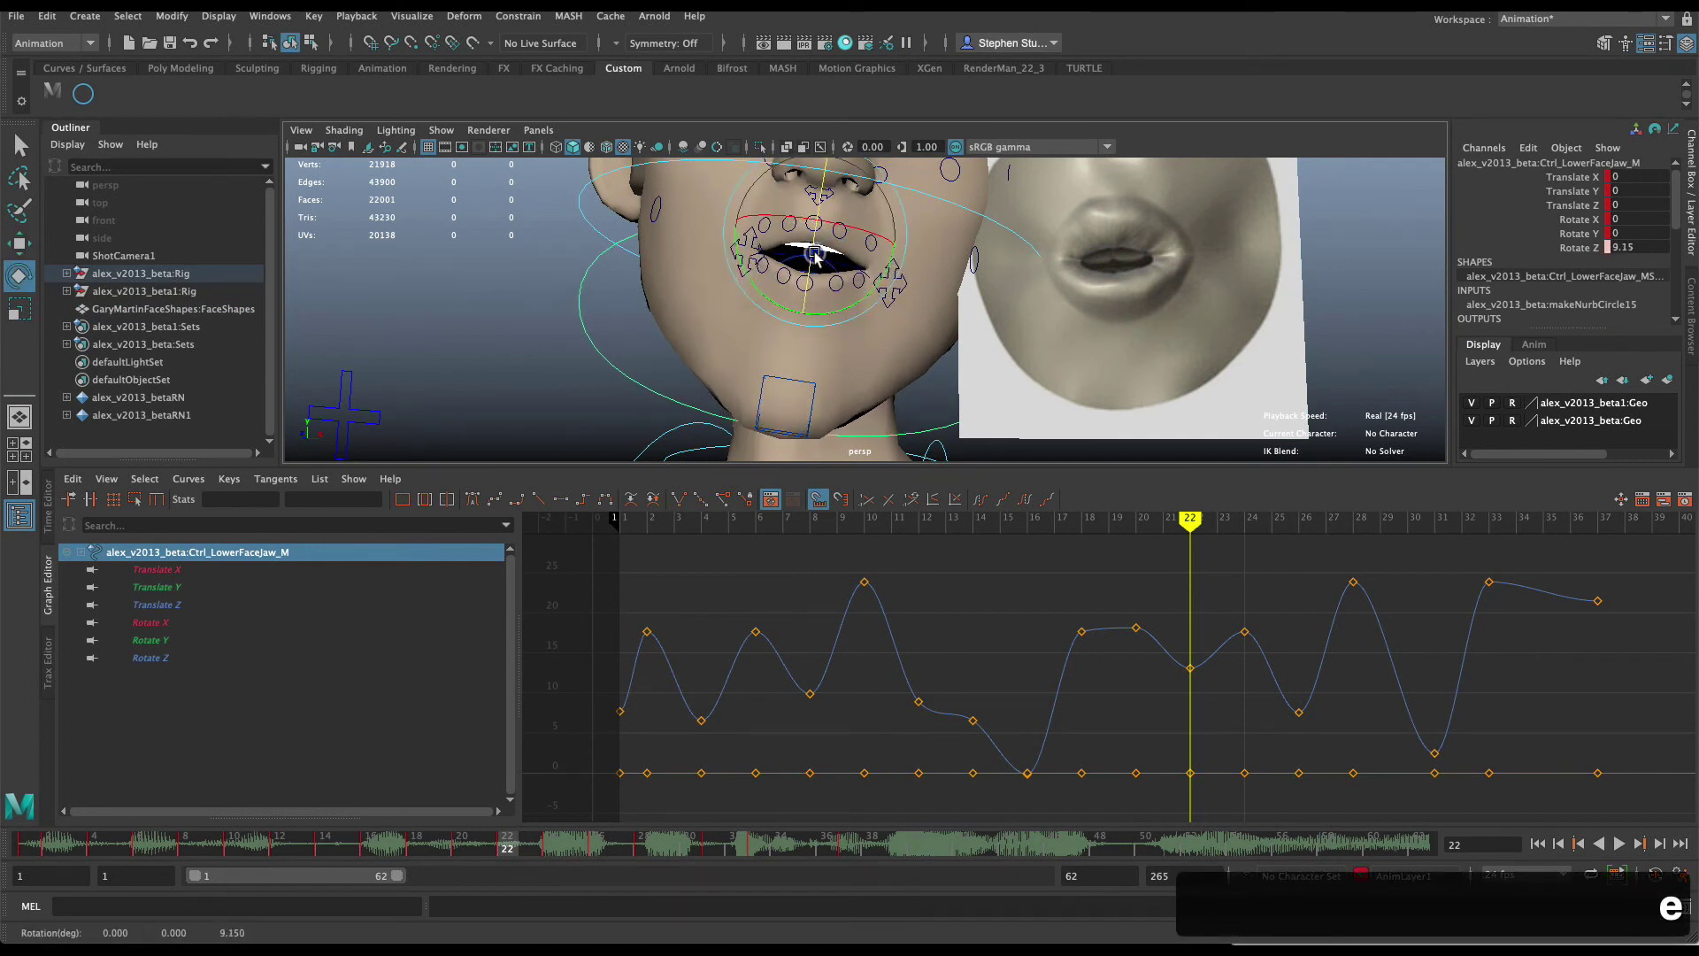
pyautogui.press('s')
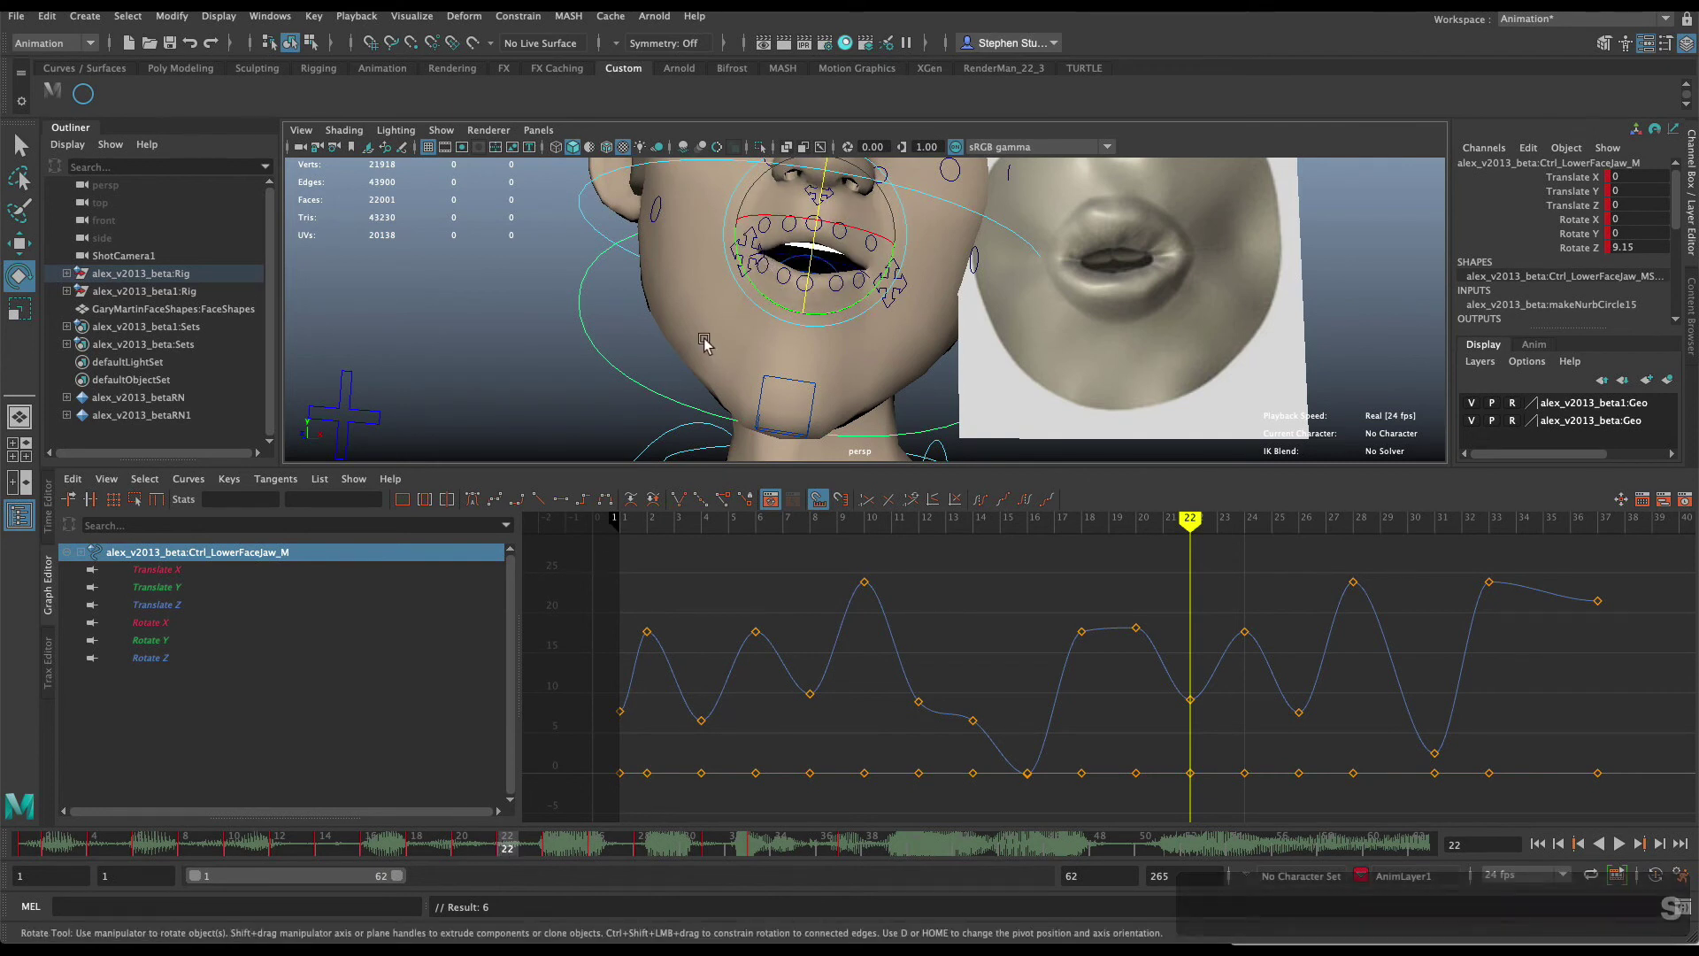
# Pull the left mouth corner inward at frame 22 to about 0.25 in Translate Z, and key both mouth-corner controls.
pyautogui.press('q')
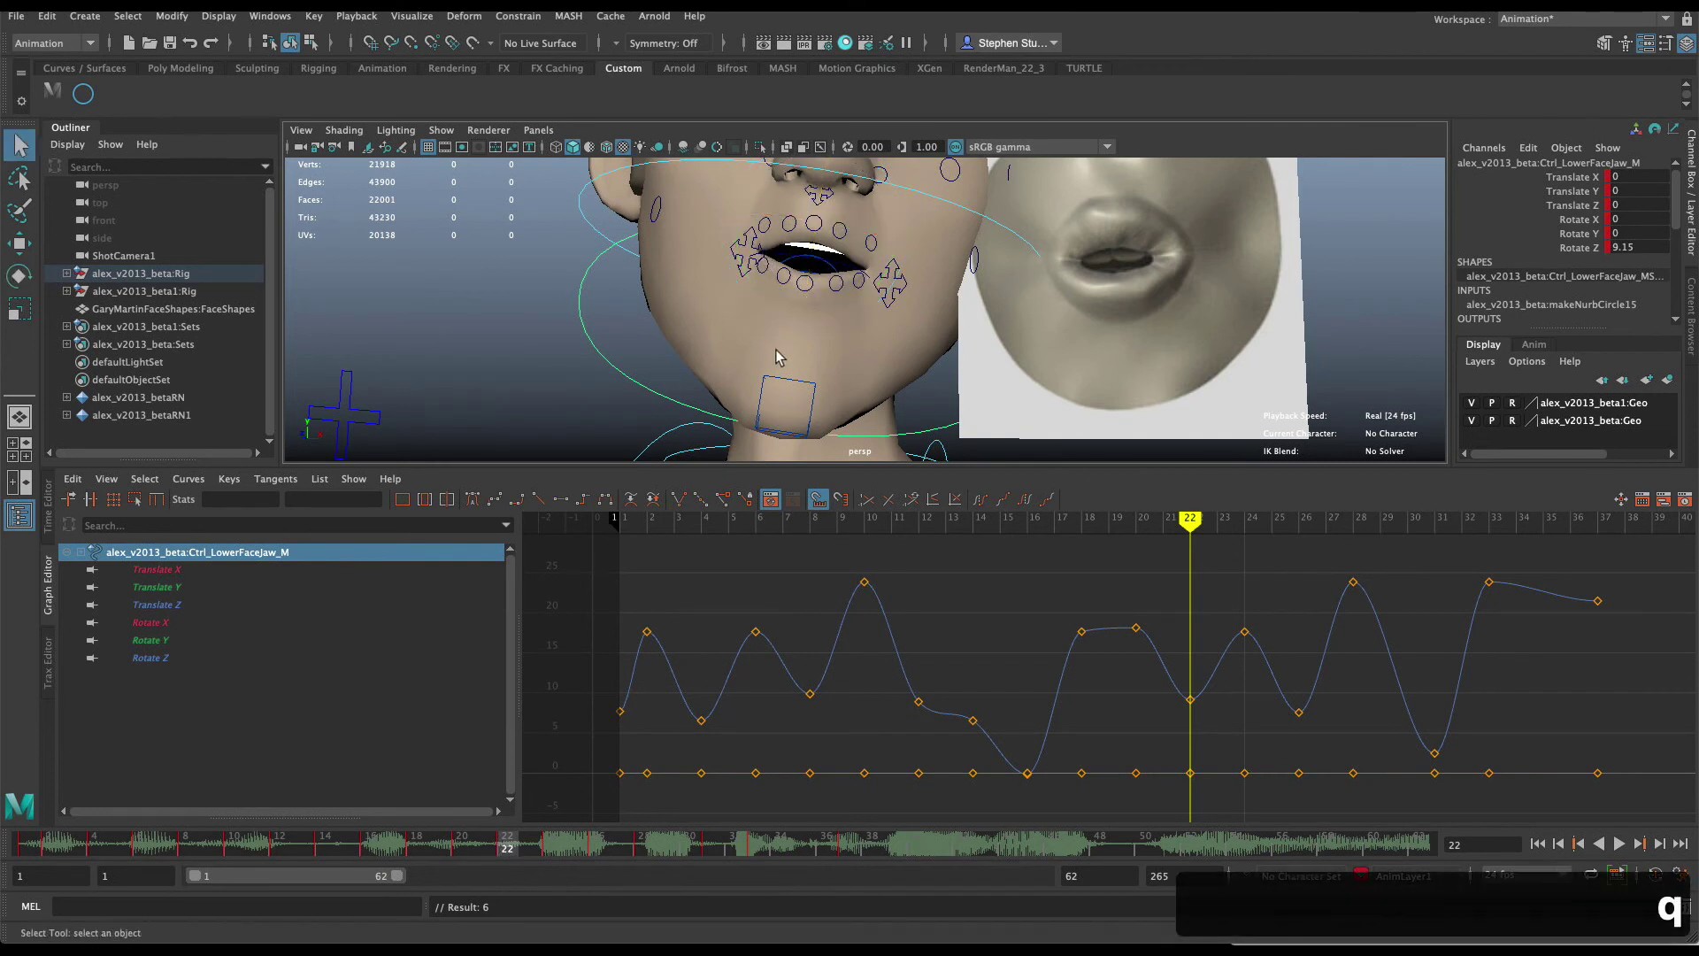
pyautogui.click(894, 291)
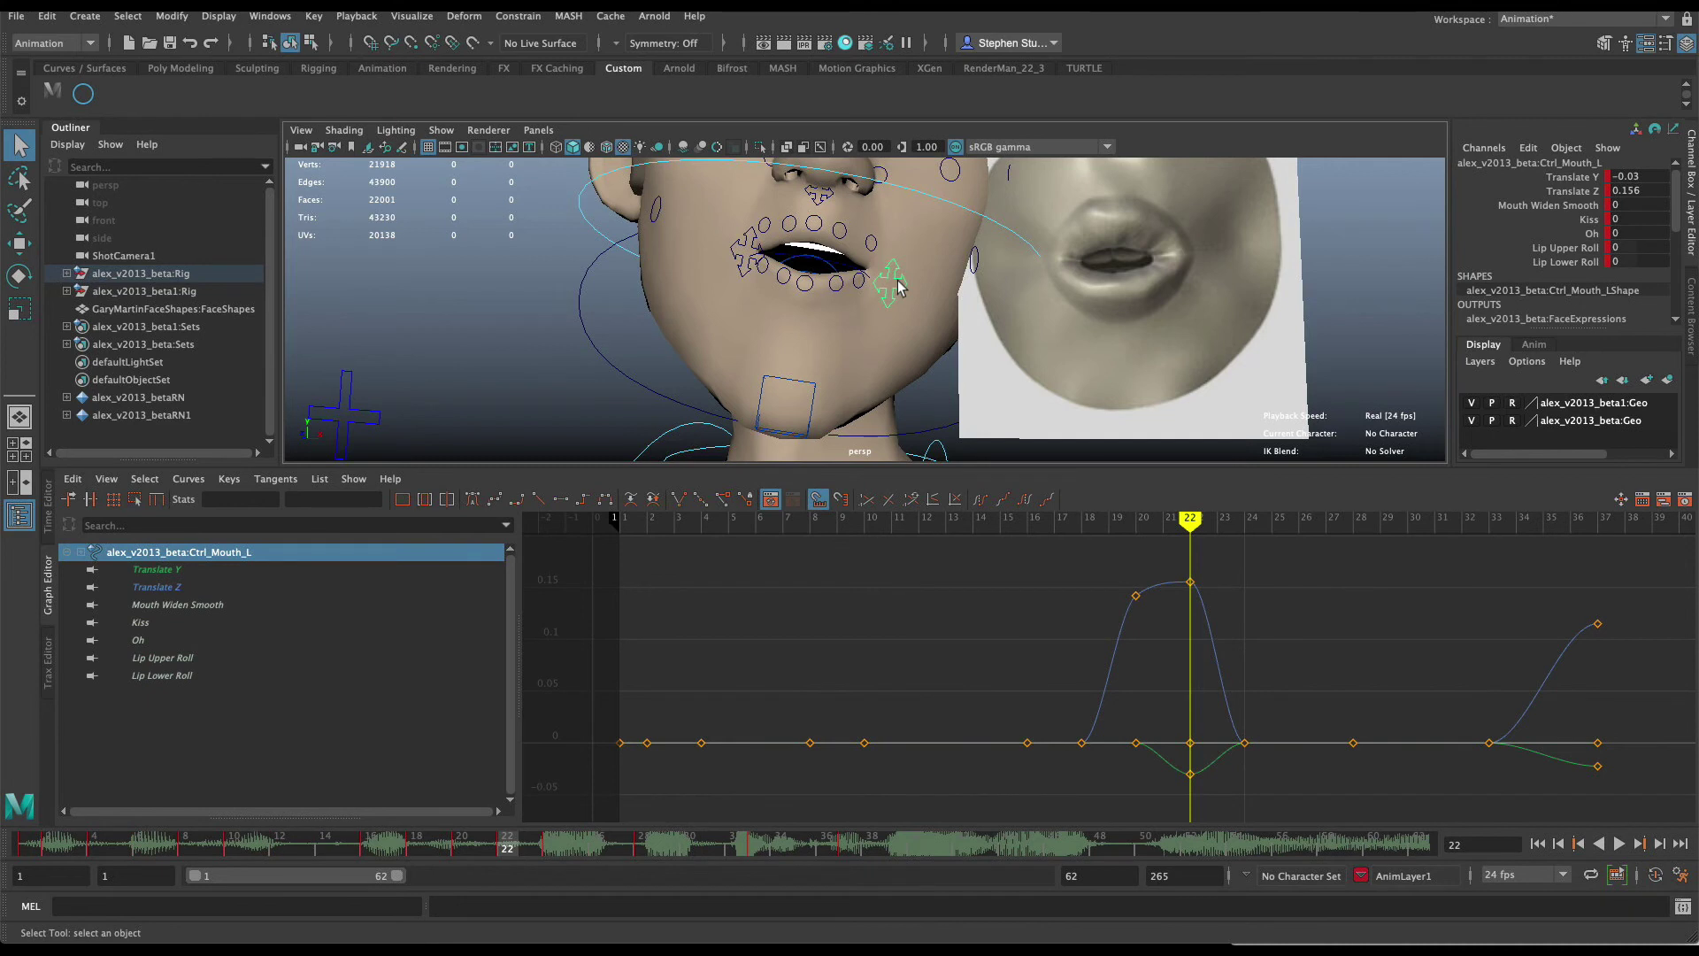
pyautogui.press('w')
pyautogui.moveTo(940, 289); pyautogui.dragTo(885, 292)
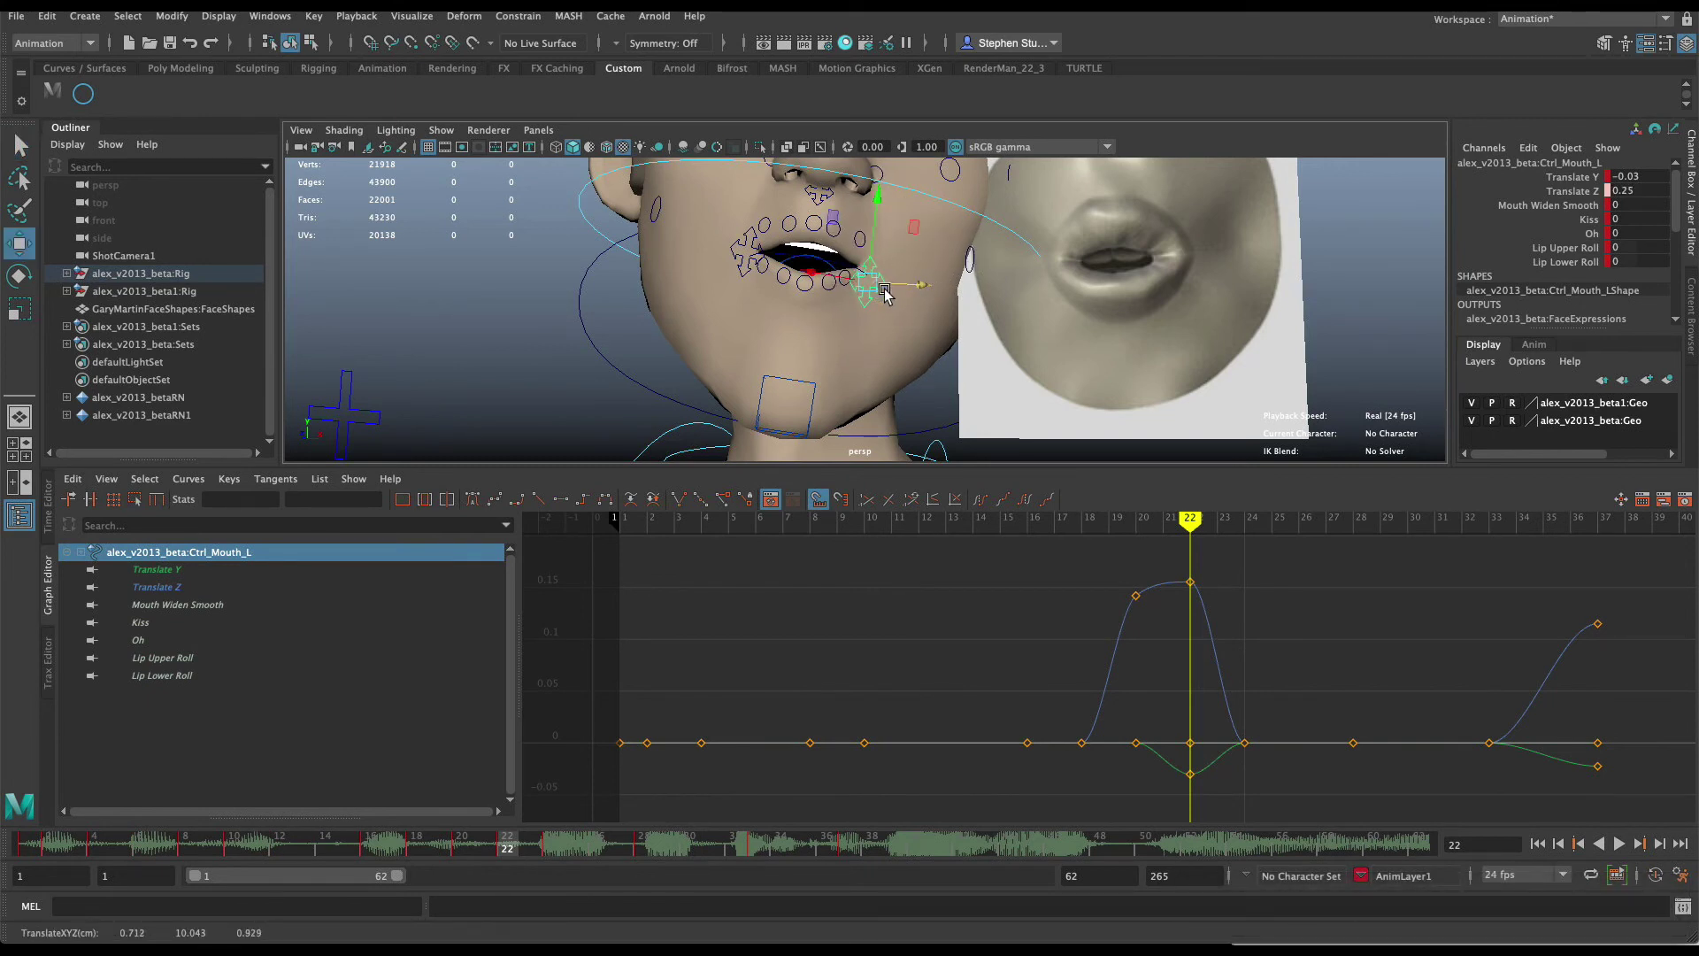
pyautogui.press('s')
pyautogui.click(749, 244)
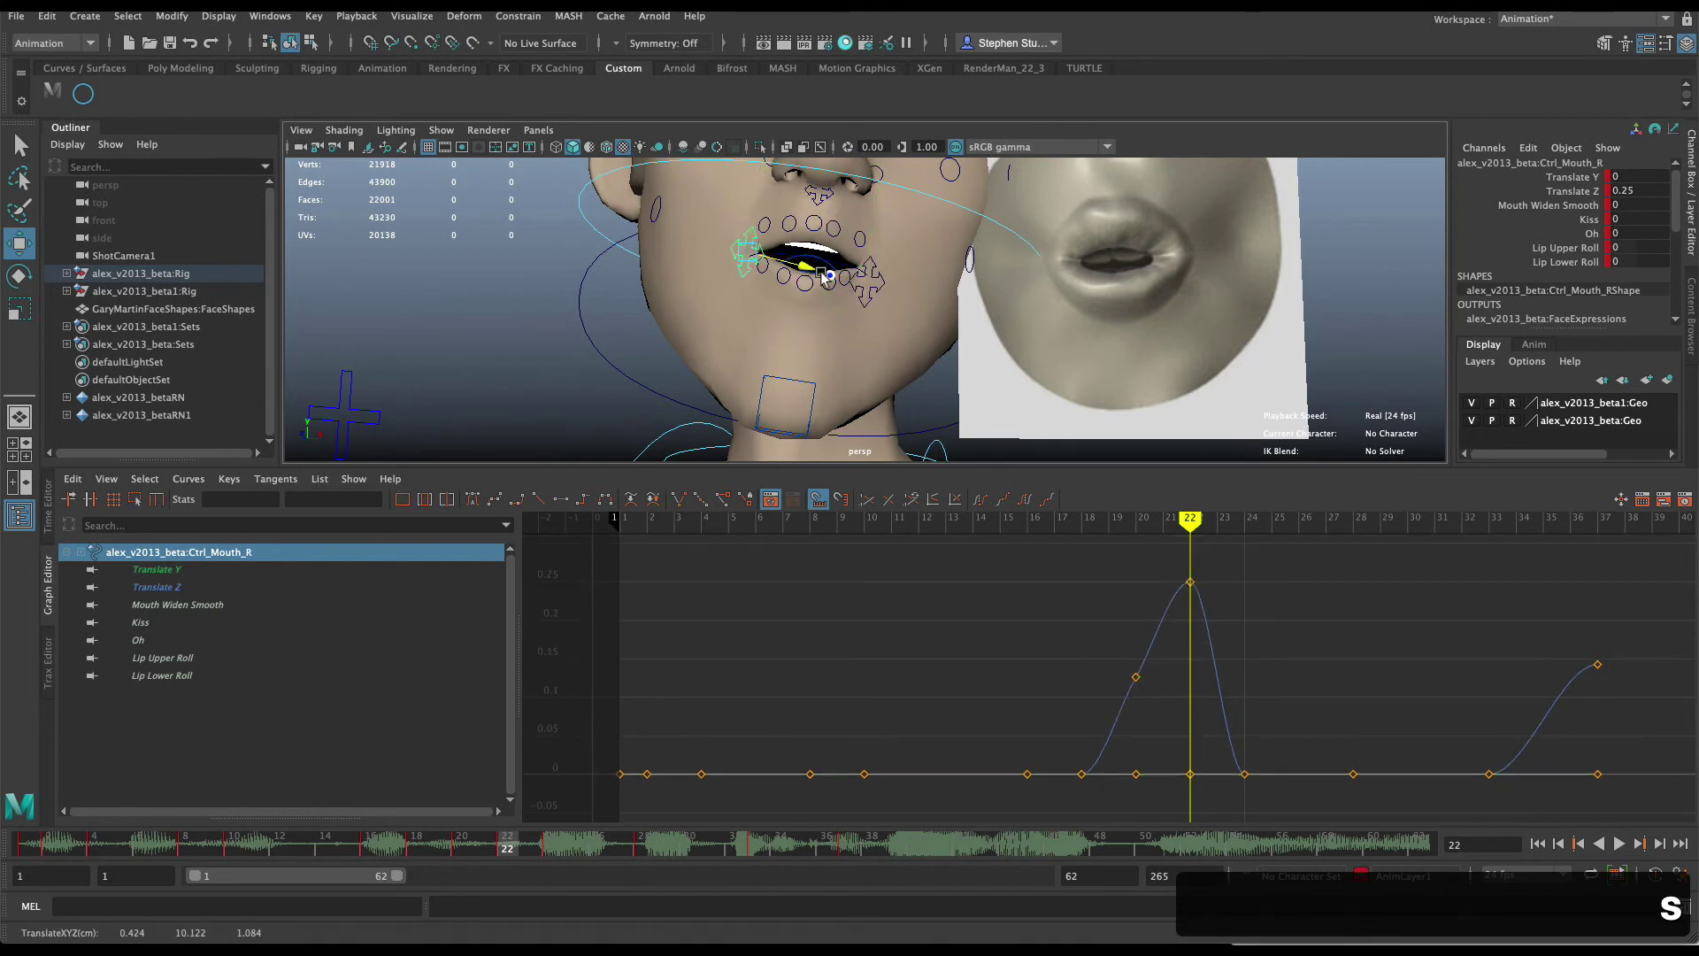
pyautogui.press('s')
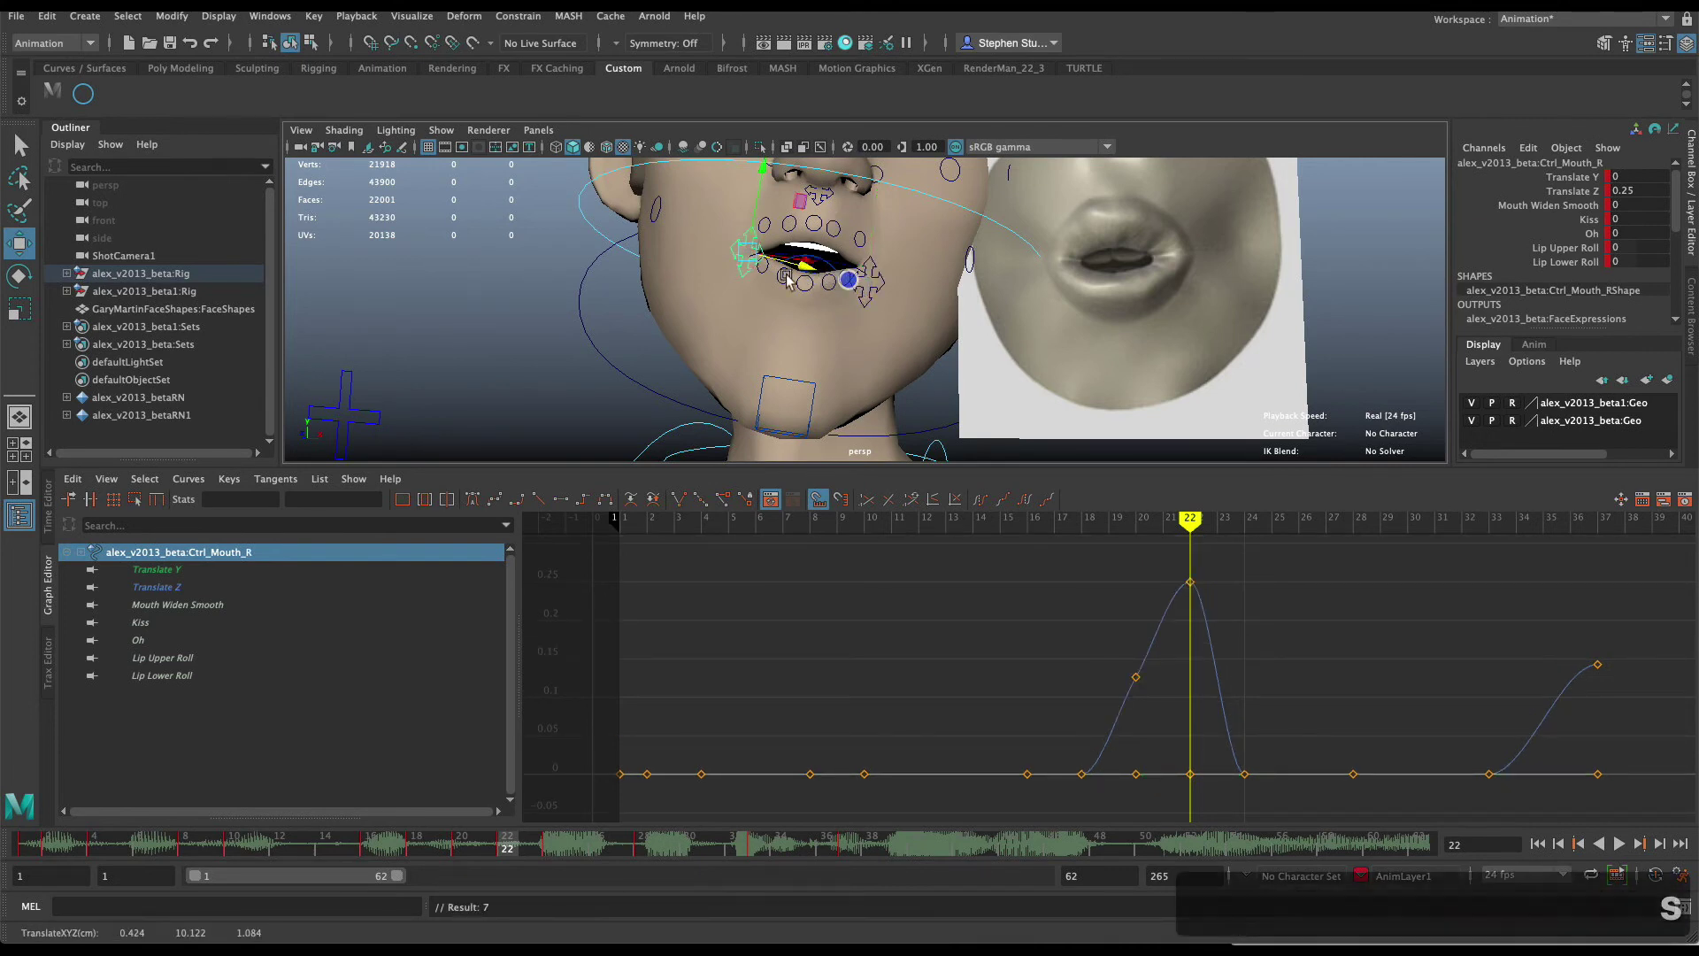
# Lower both inner lower-lip controls together at frame 22, the left one to about 0.002 in Translate Y, and key them.
pyautogui.click(804, 284)
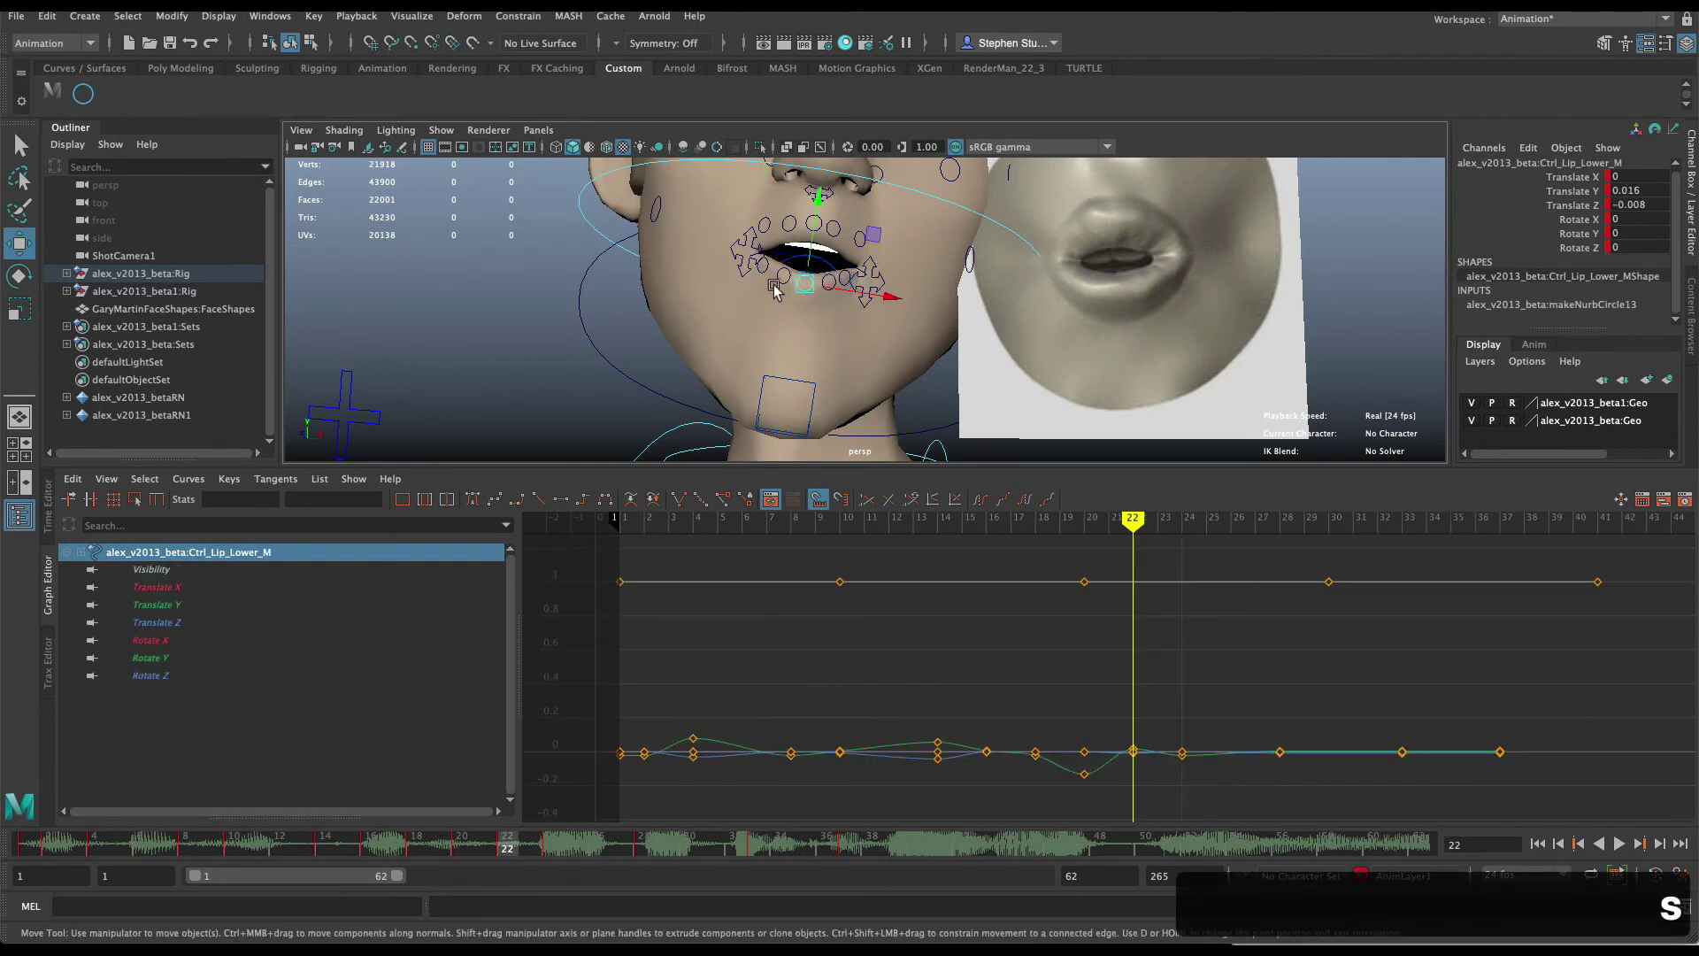
pyautogui.click(781, 279)
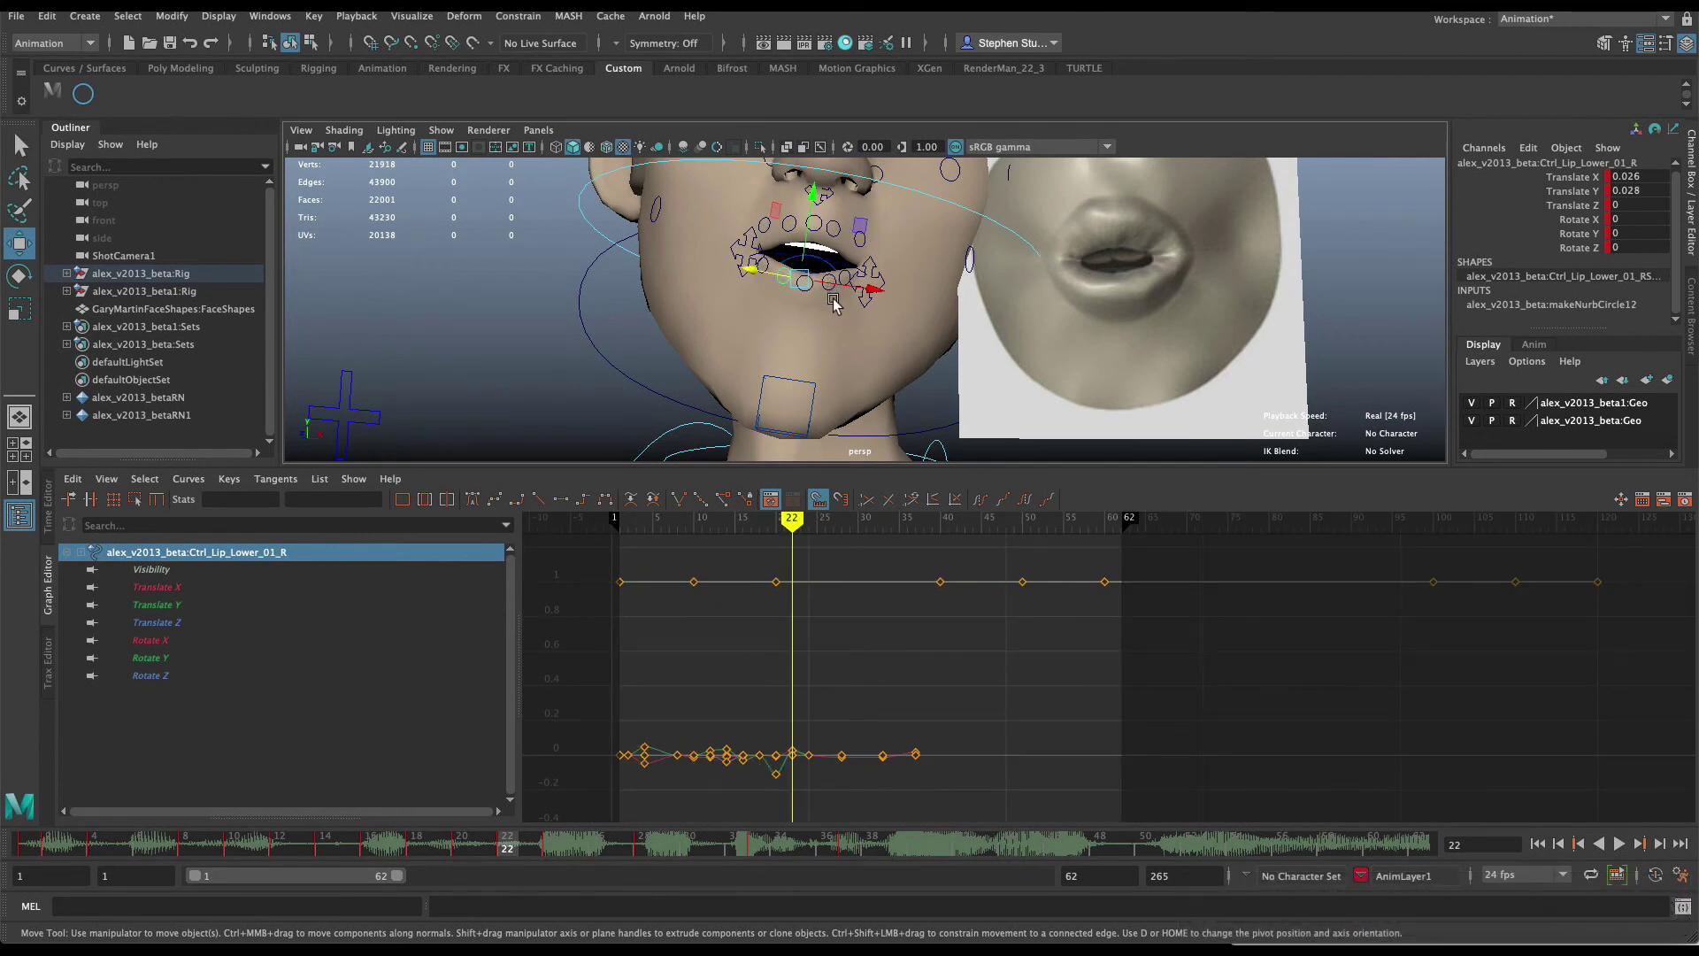
pyautogui.press('q')
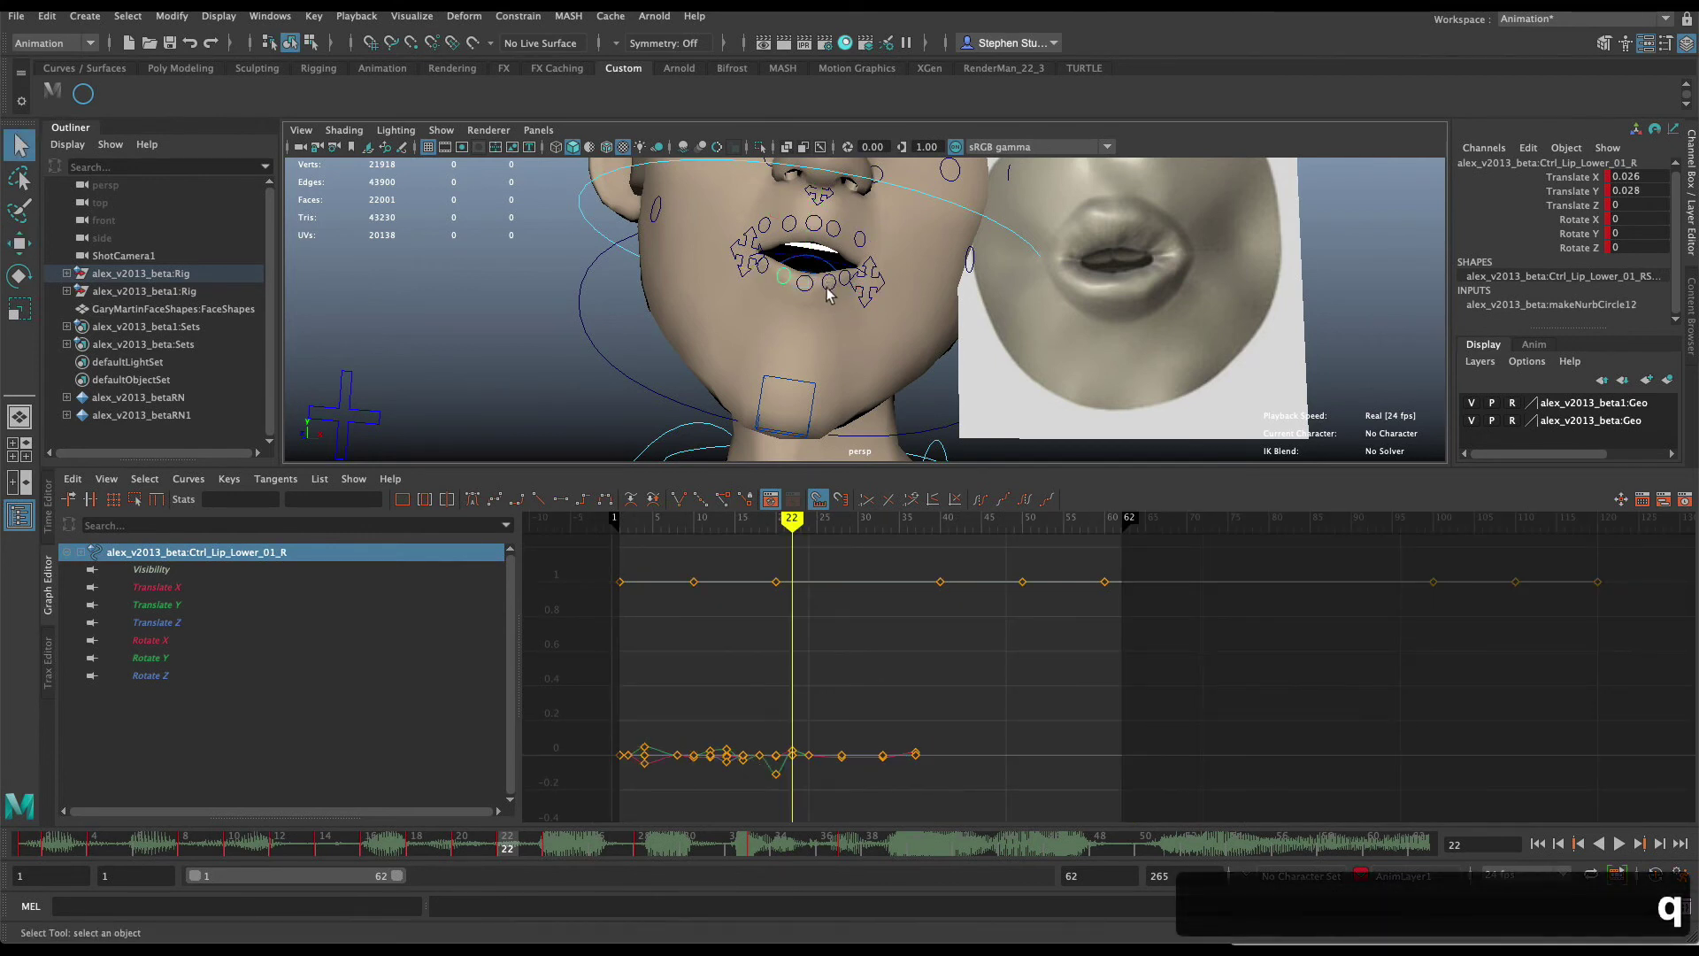
pyautogui.keyDown('shift'); pyautogui.click(829, 293); pyautogui.keyUp('shift')
pyautogui.press('w')
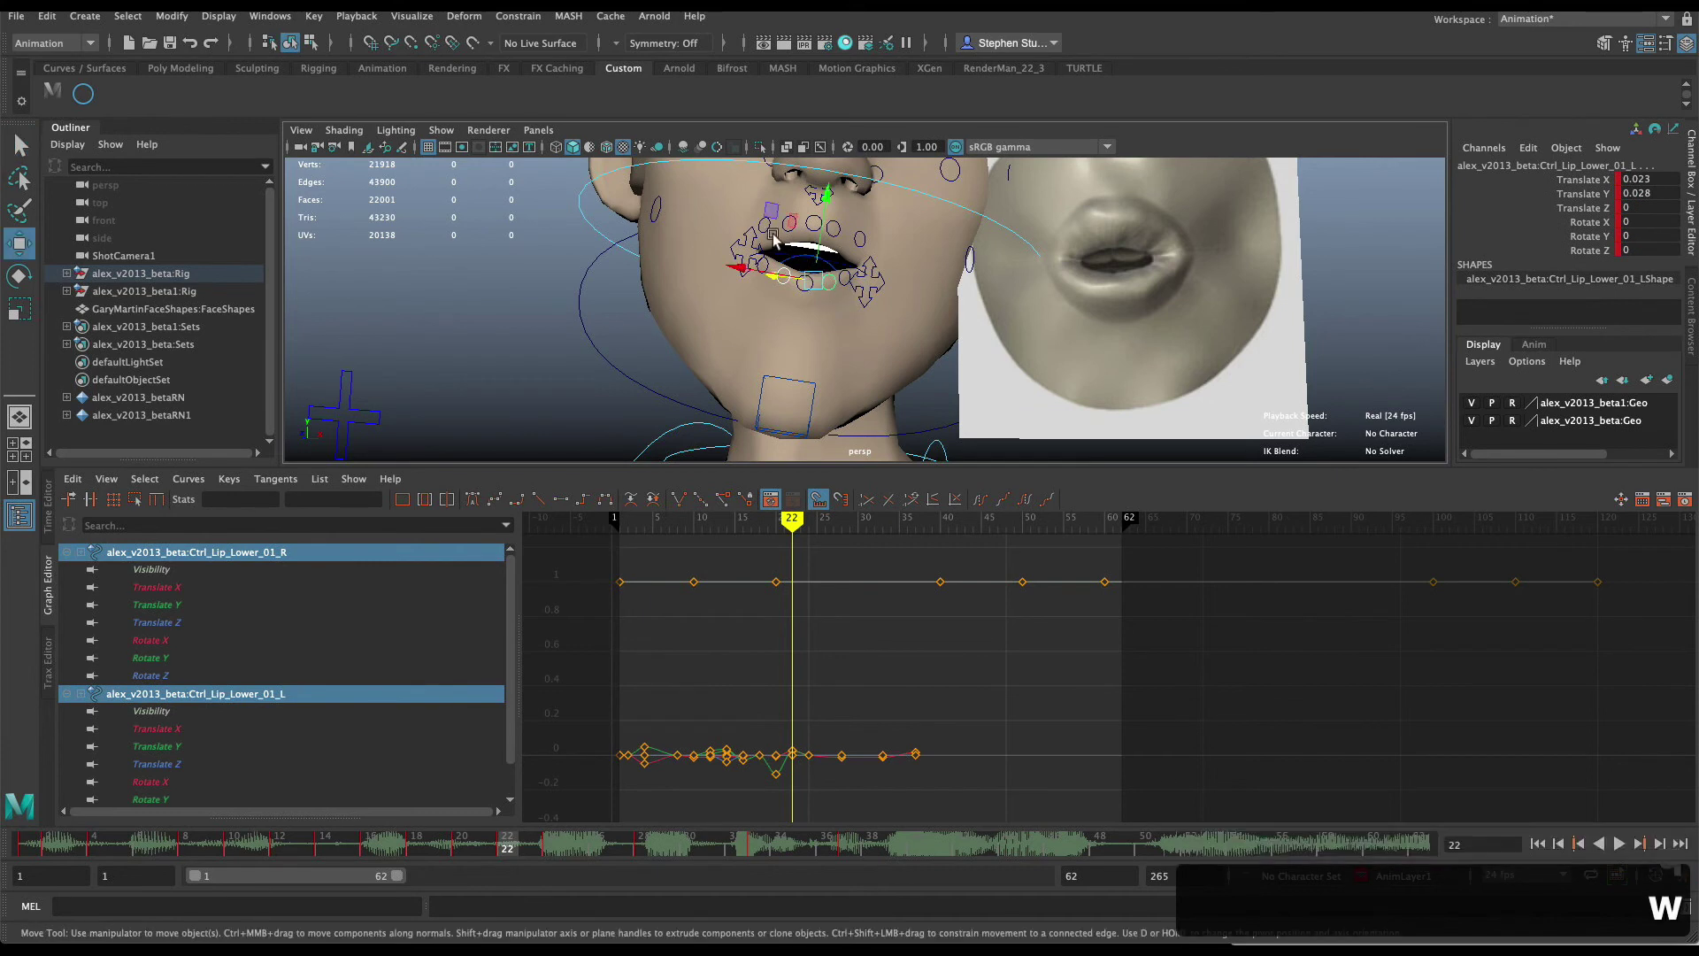
pyautogui.moveTo(825, 227); pyautogui.dragTo(824, 239)
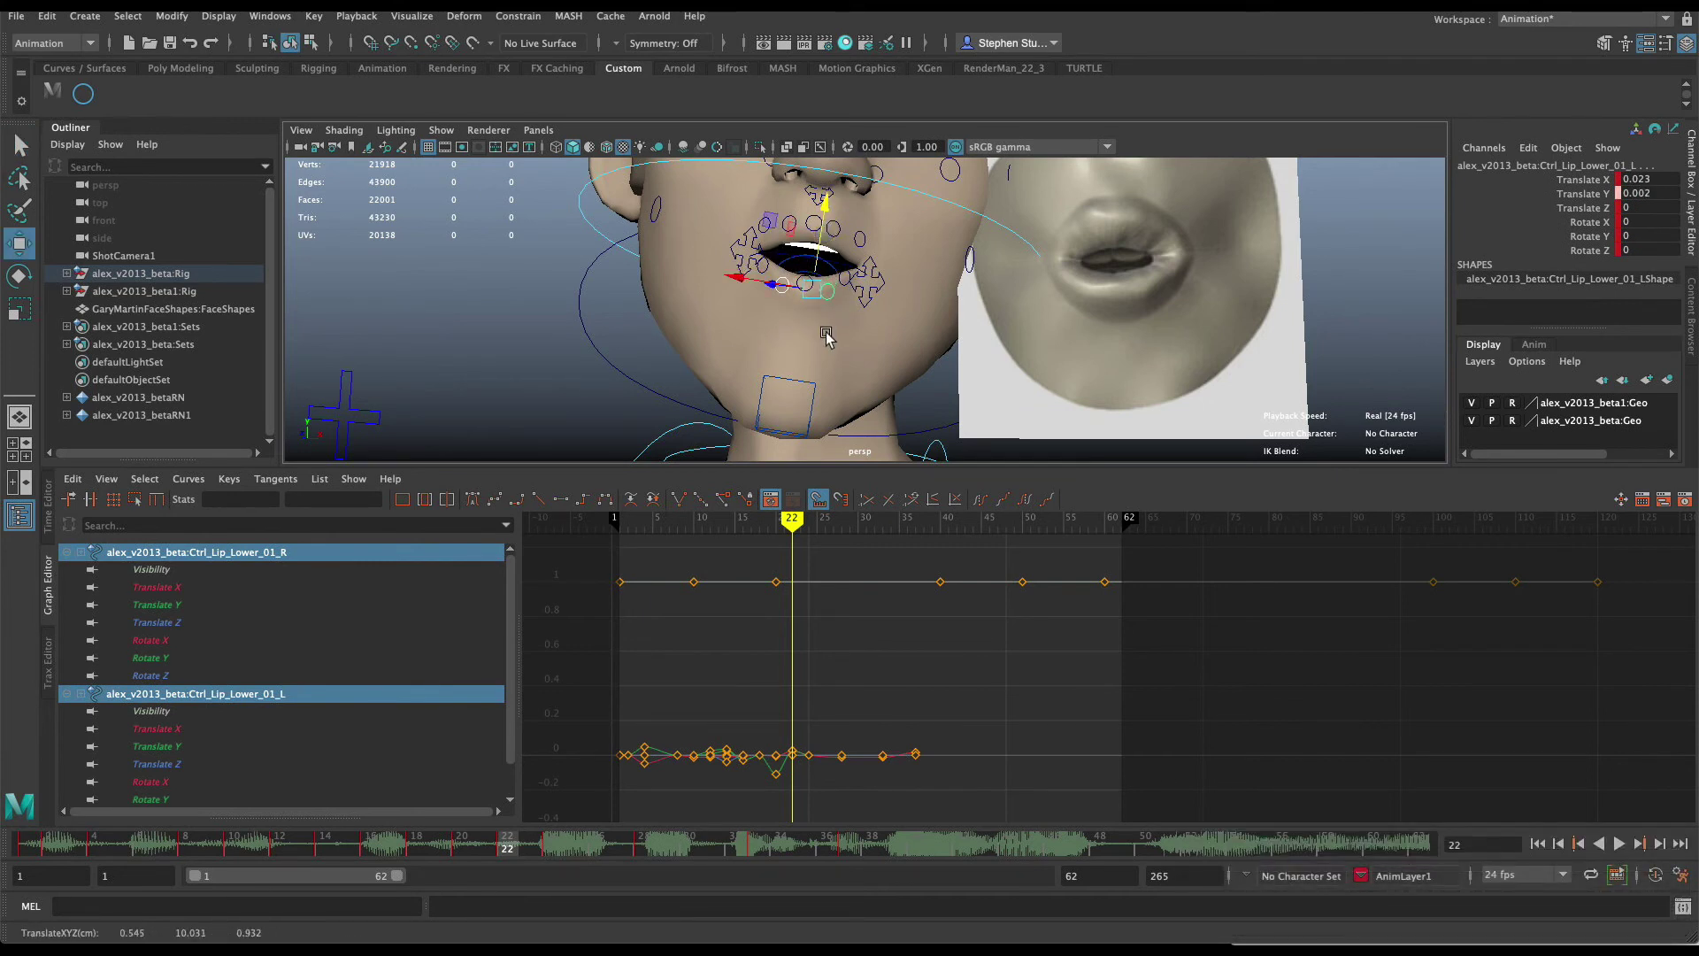
pyautogui.press('s')
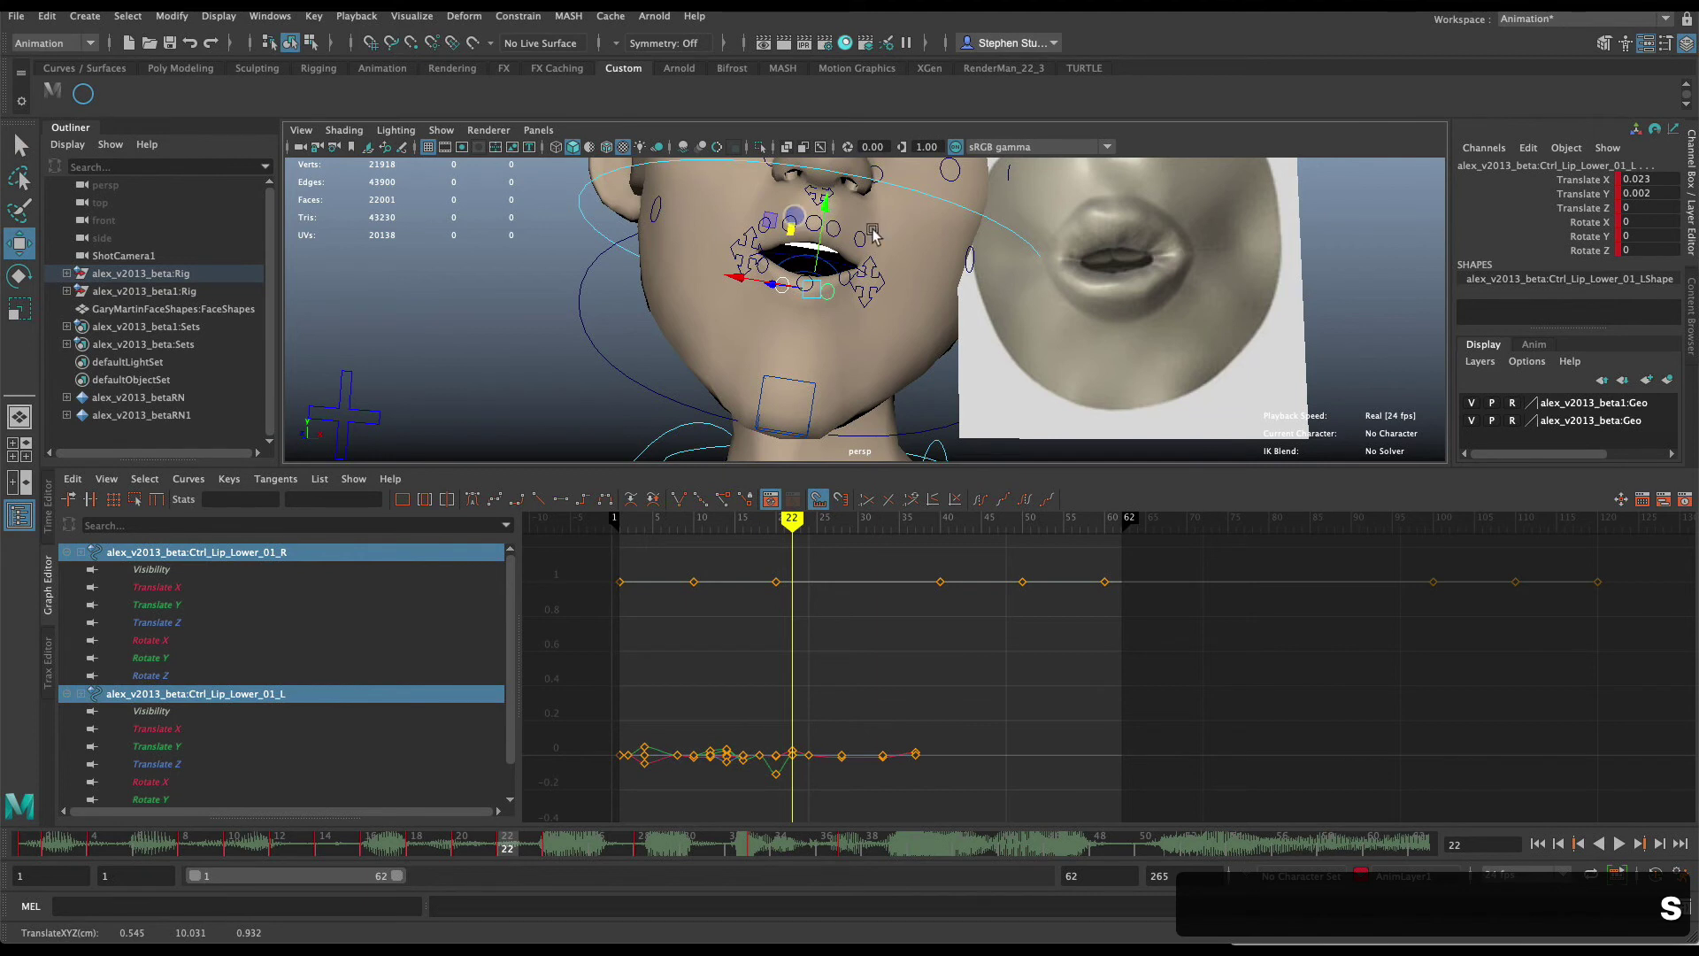
# Shift the left inner upper-lip control sideways at frame 22 to about 0.032 in Translate X, and key it.
pyautogui.click(843, 232)
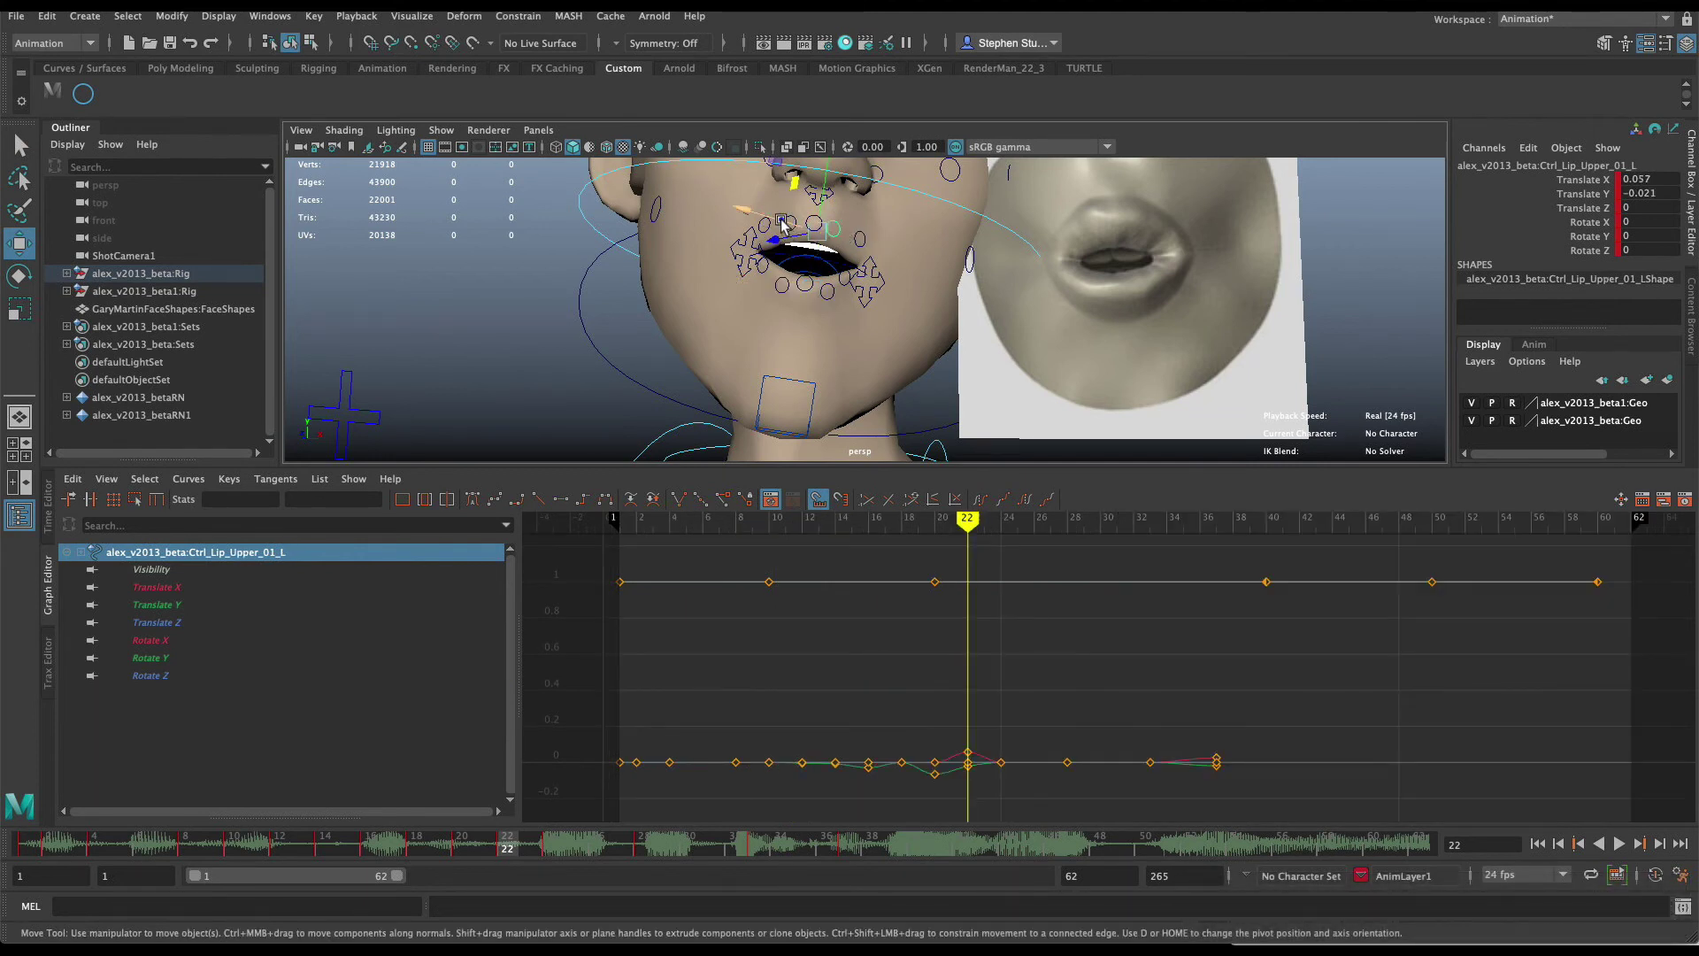
pyautogui.moveTo(782, 222); pyautogui.dragTo(791, 225)
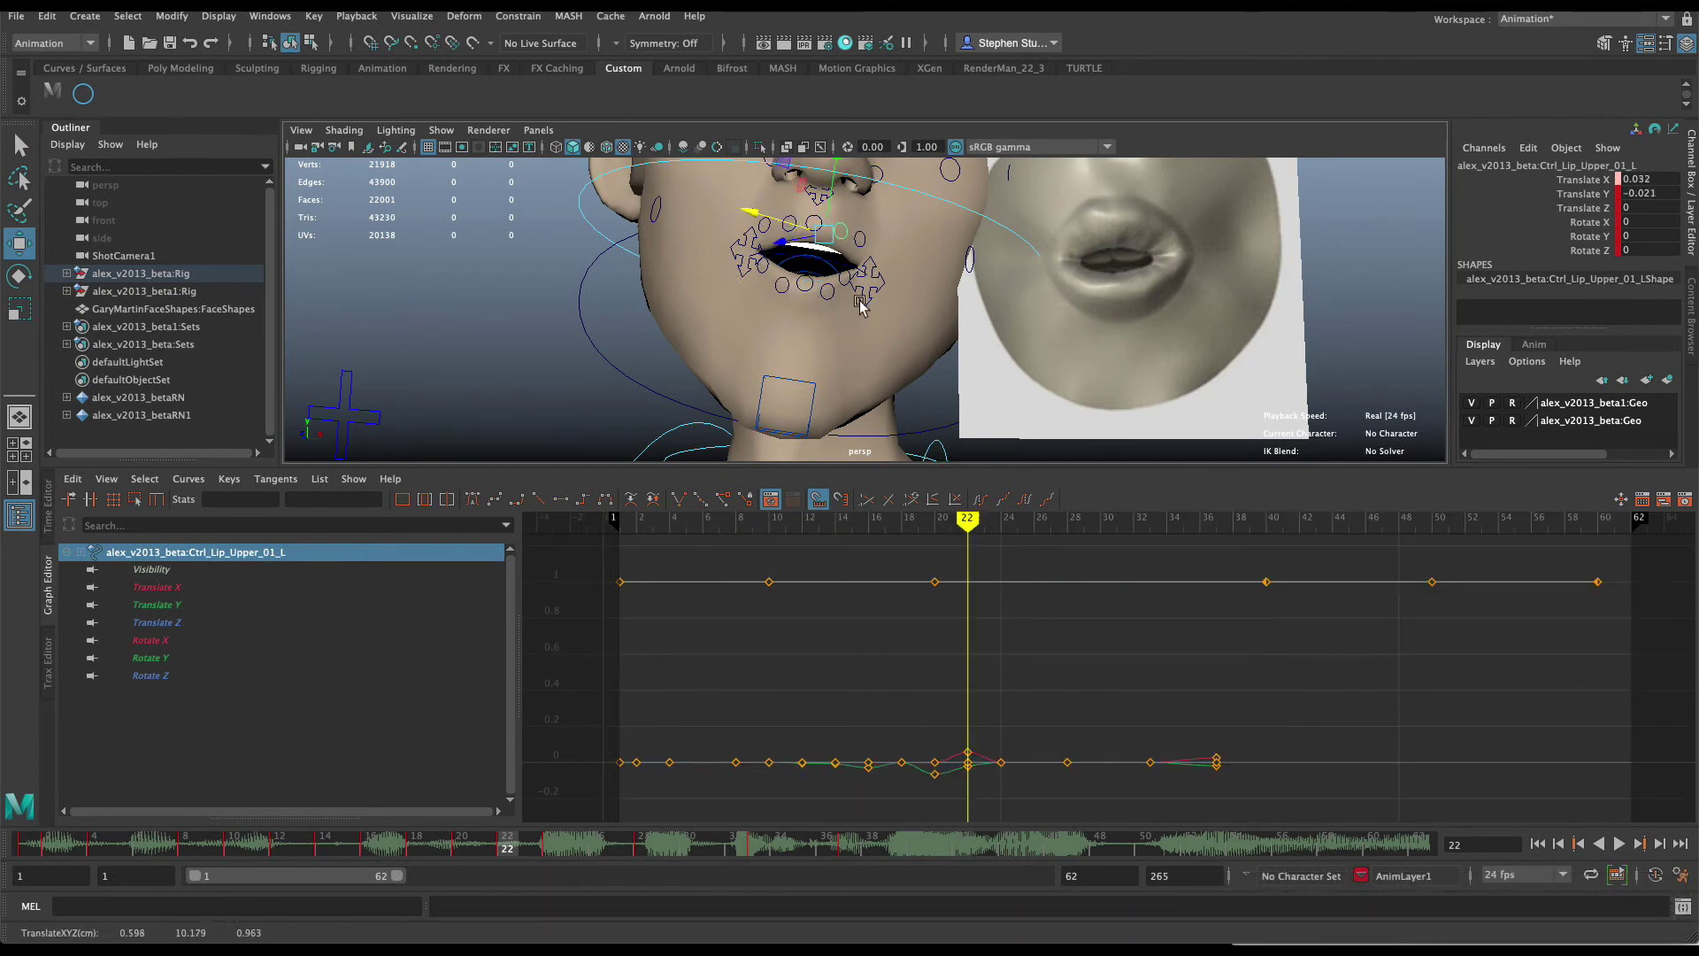
pyautogui.press('s')
# Select all the mouth controls, play the lip-sync animation from the start, and scrub back to frame 28 to review the poses.
pyautogui.click(84, 95)
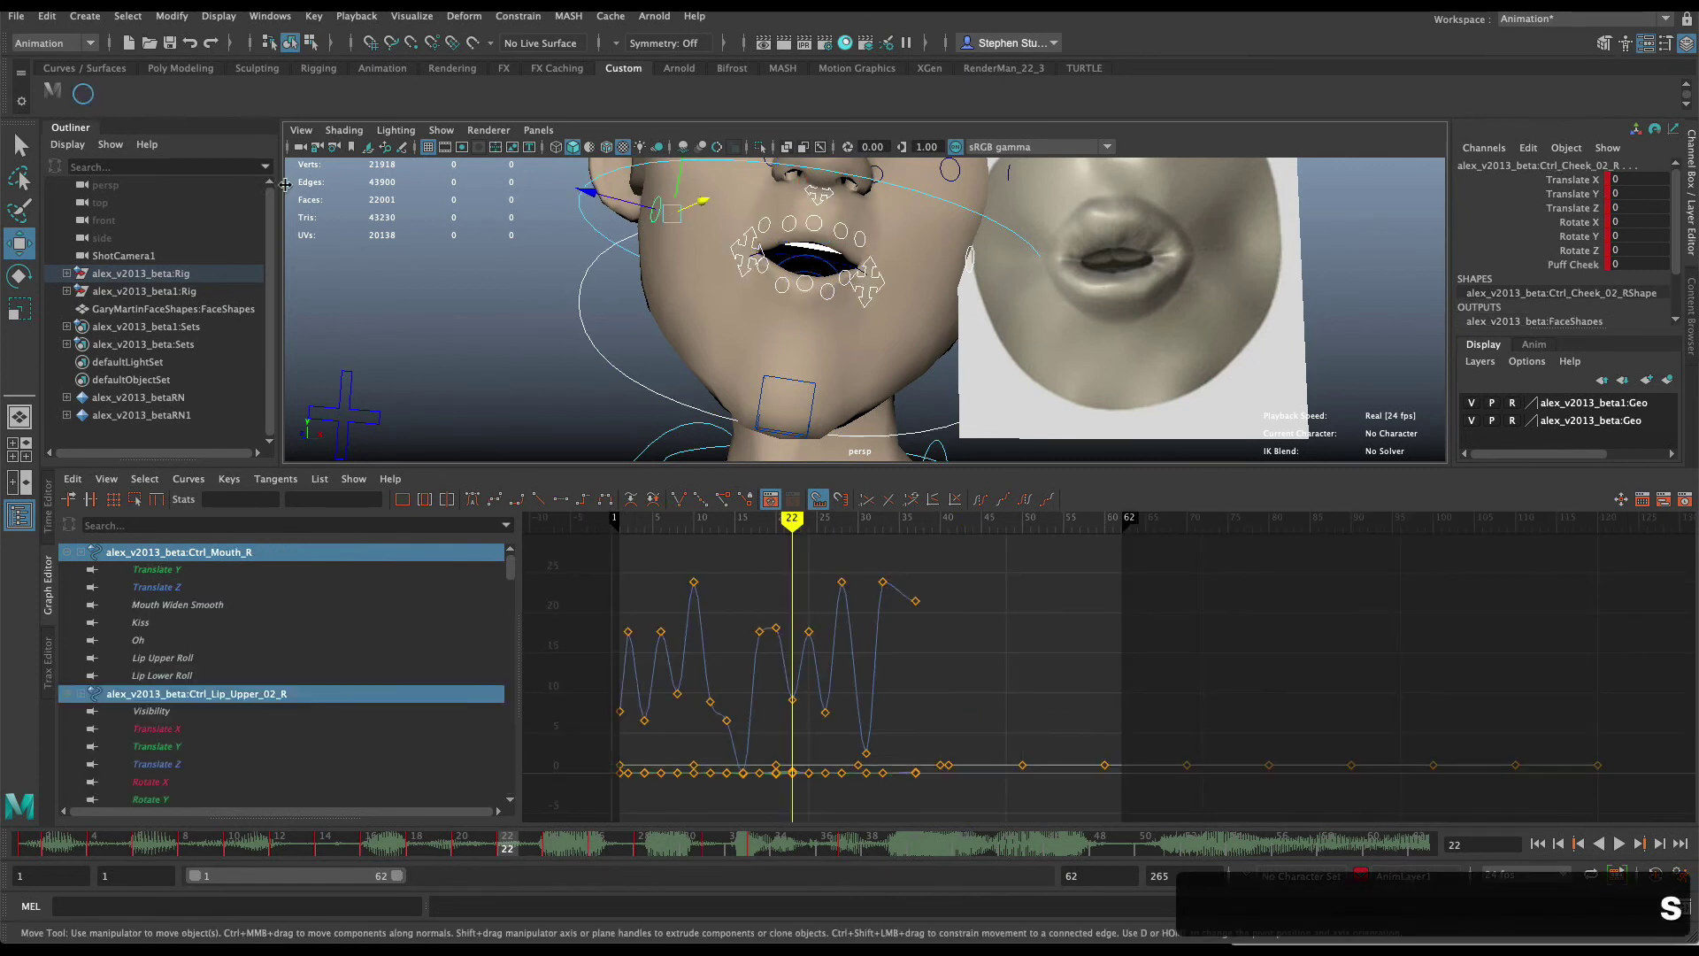
pyautogui.click(460, 353)
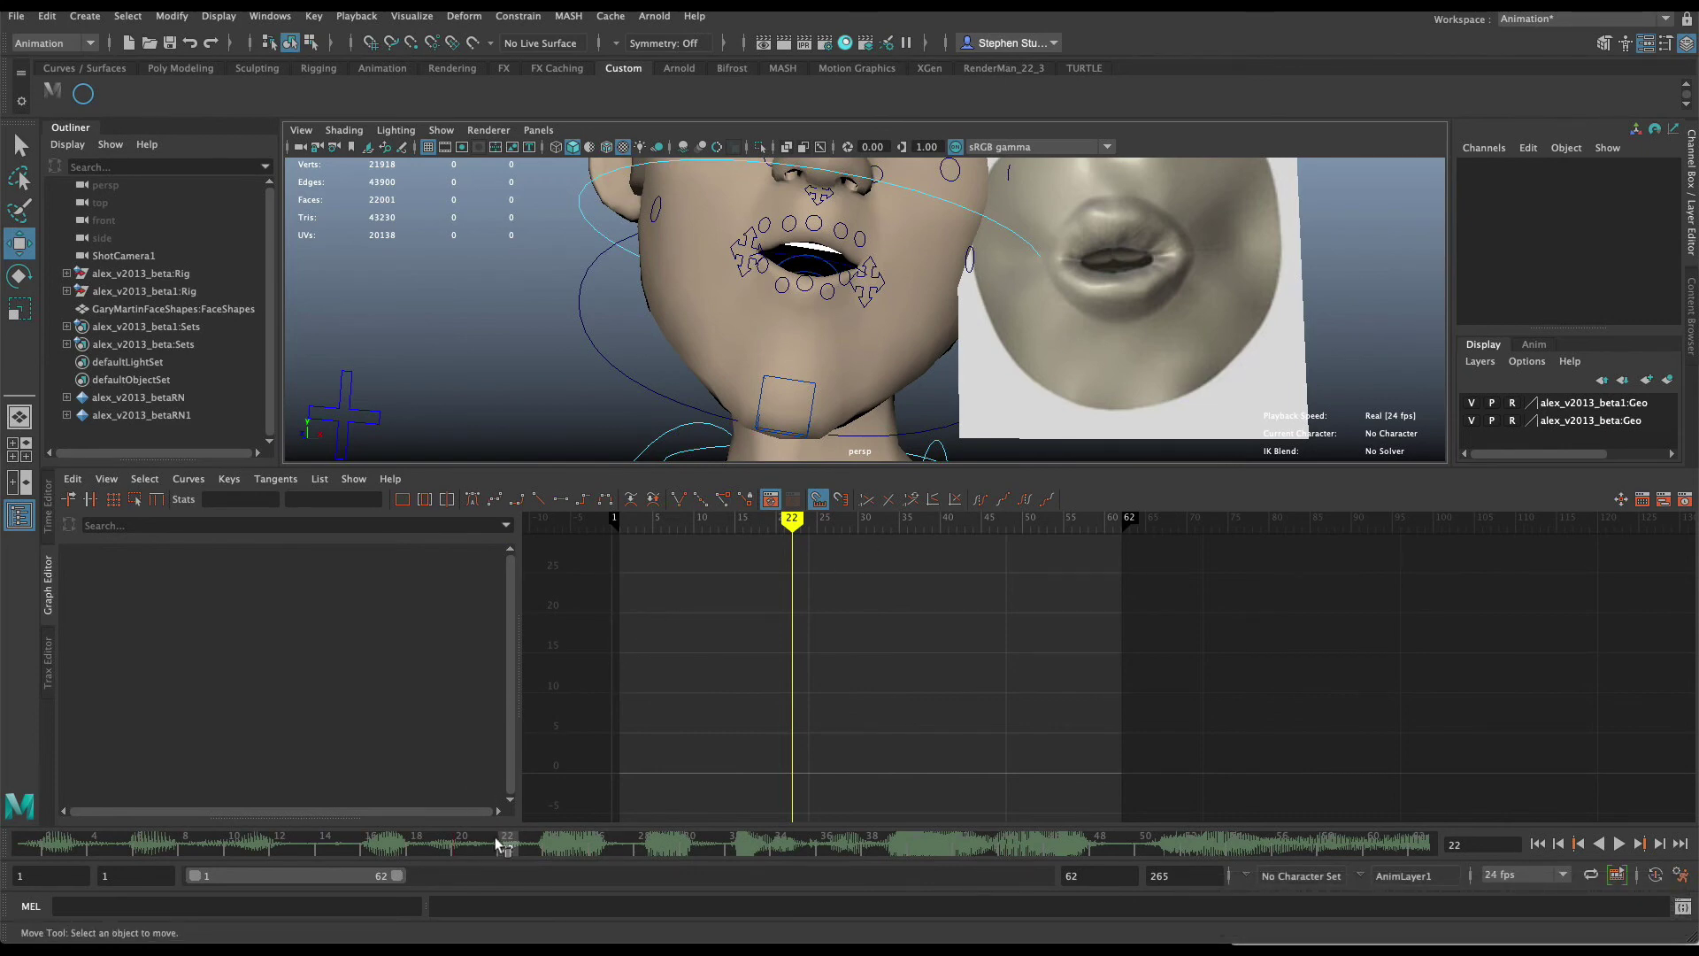
pyautogui.click(85, 95)
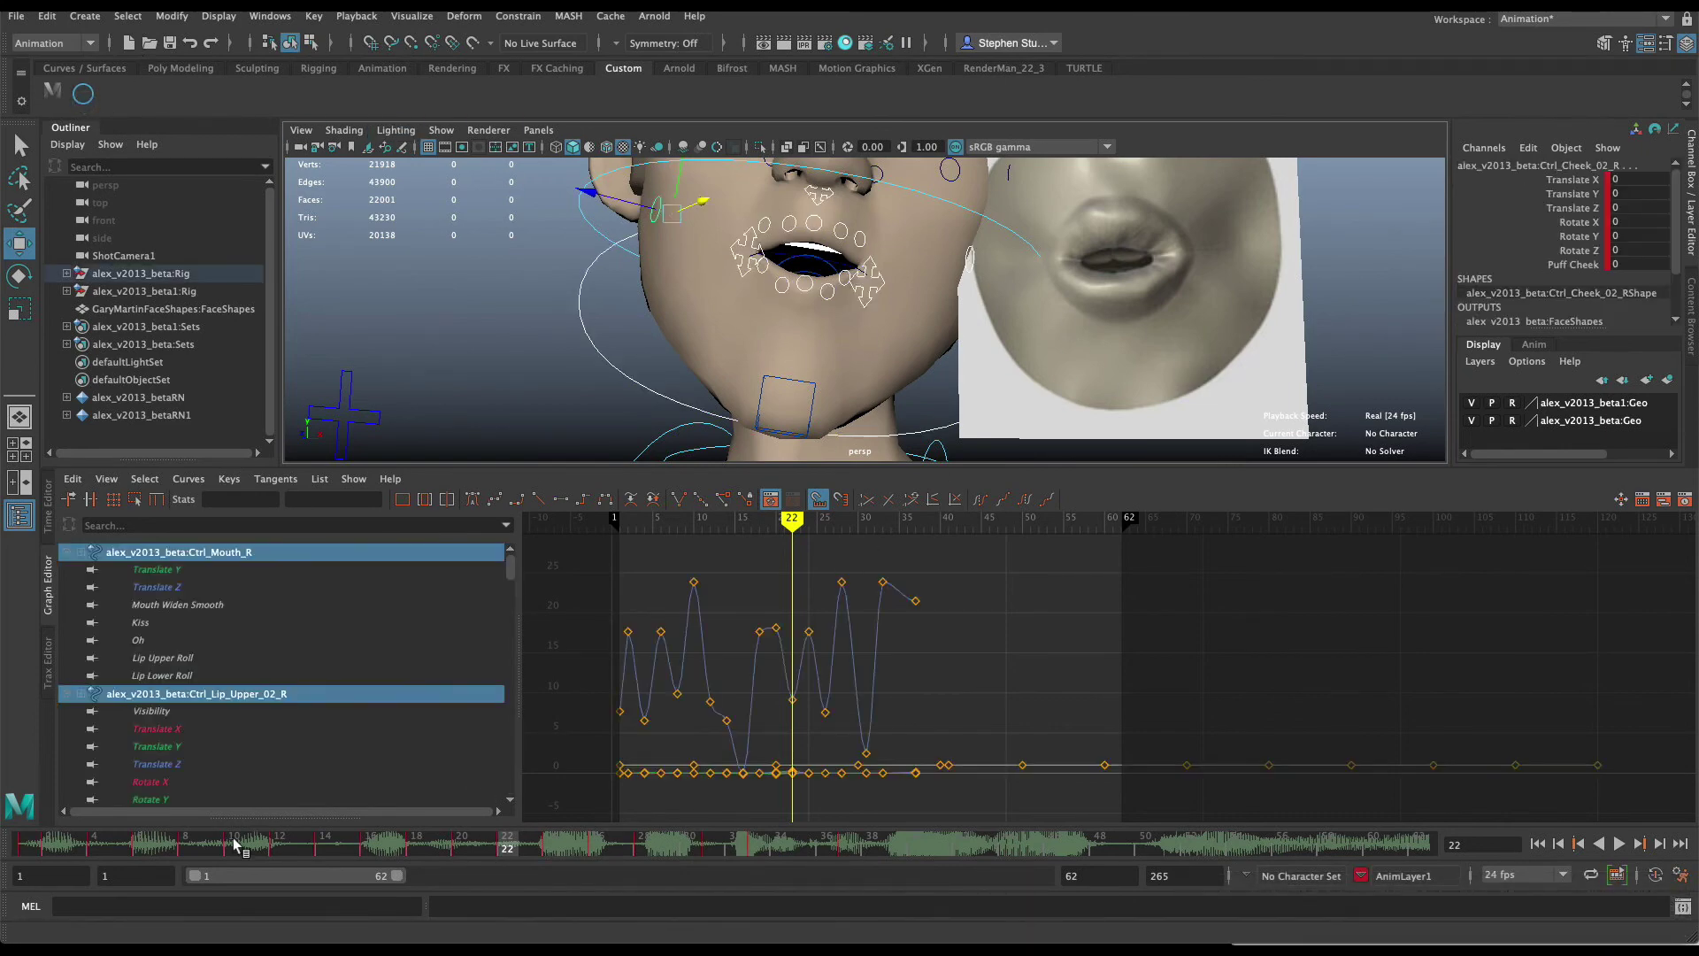
pyautogui.moveTo(235, 845); pyautogui.dragTo(12, 853)
pyautogui.click(1617, 845)
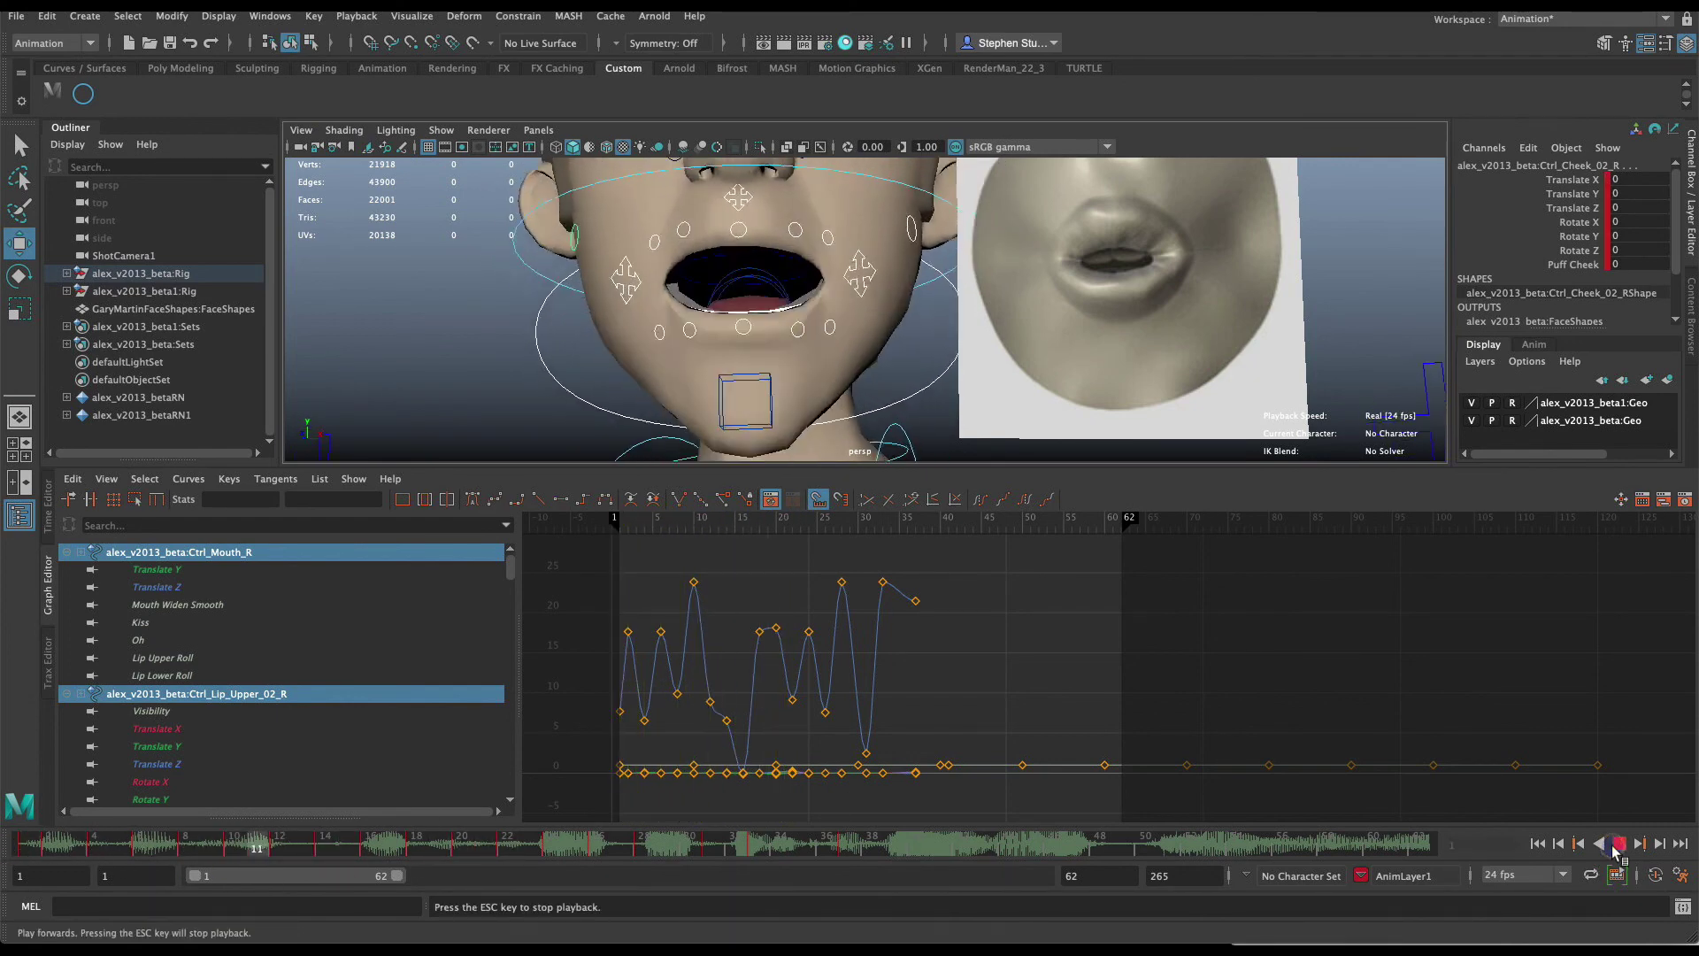
pyautogui.press('Escape')
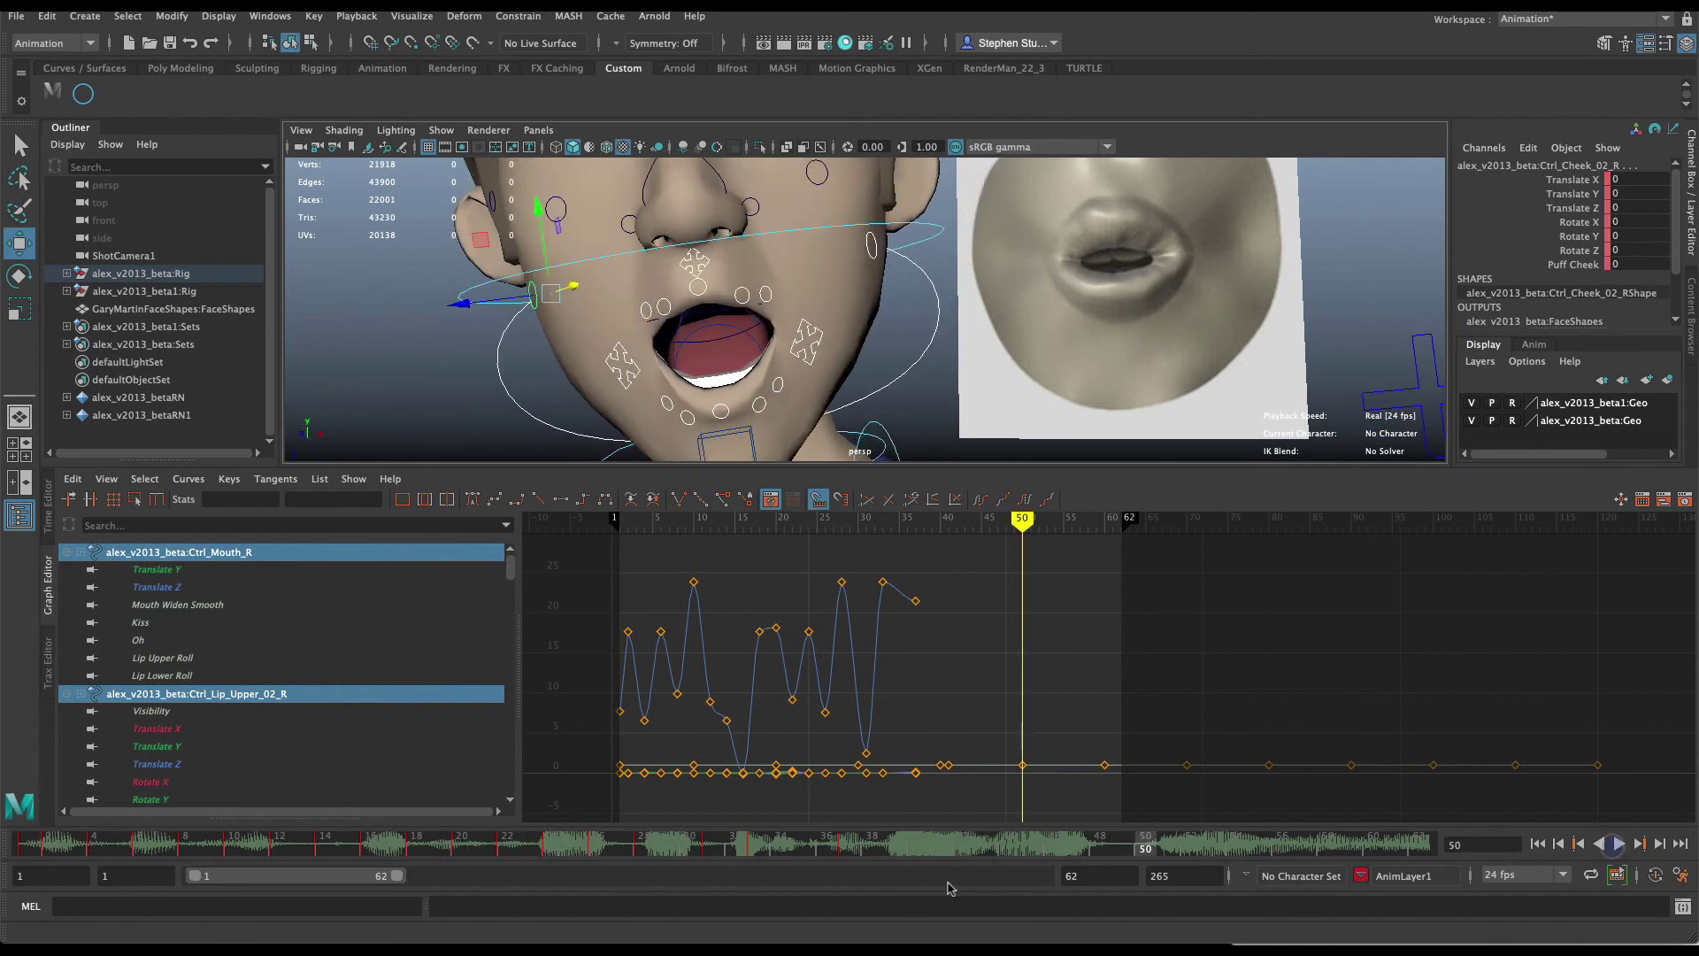
pyautogui.moveTo(852, 843); pyautogui.dragTo(645, 854)
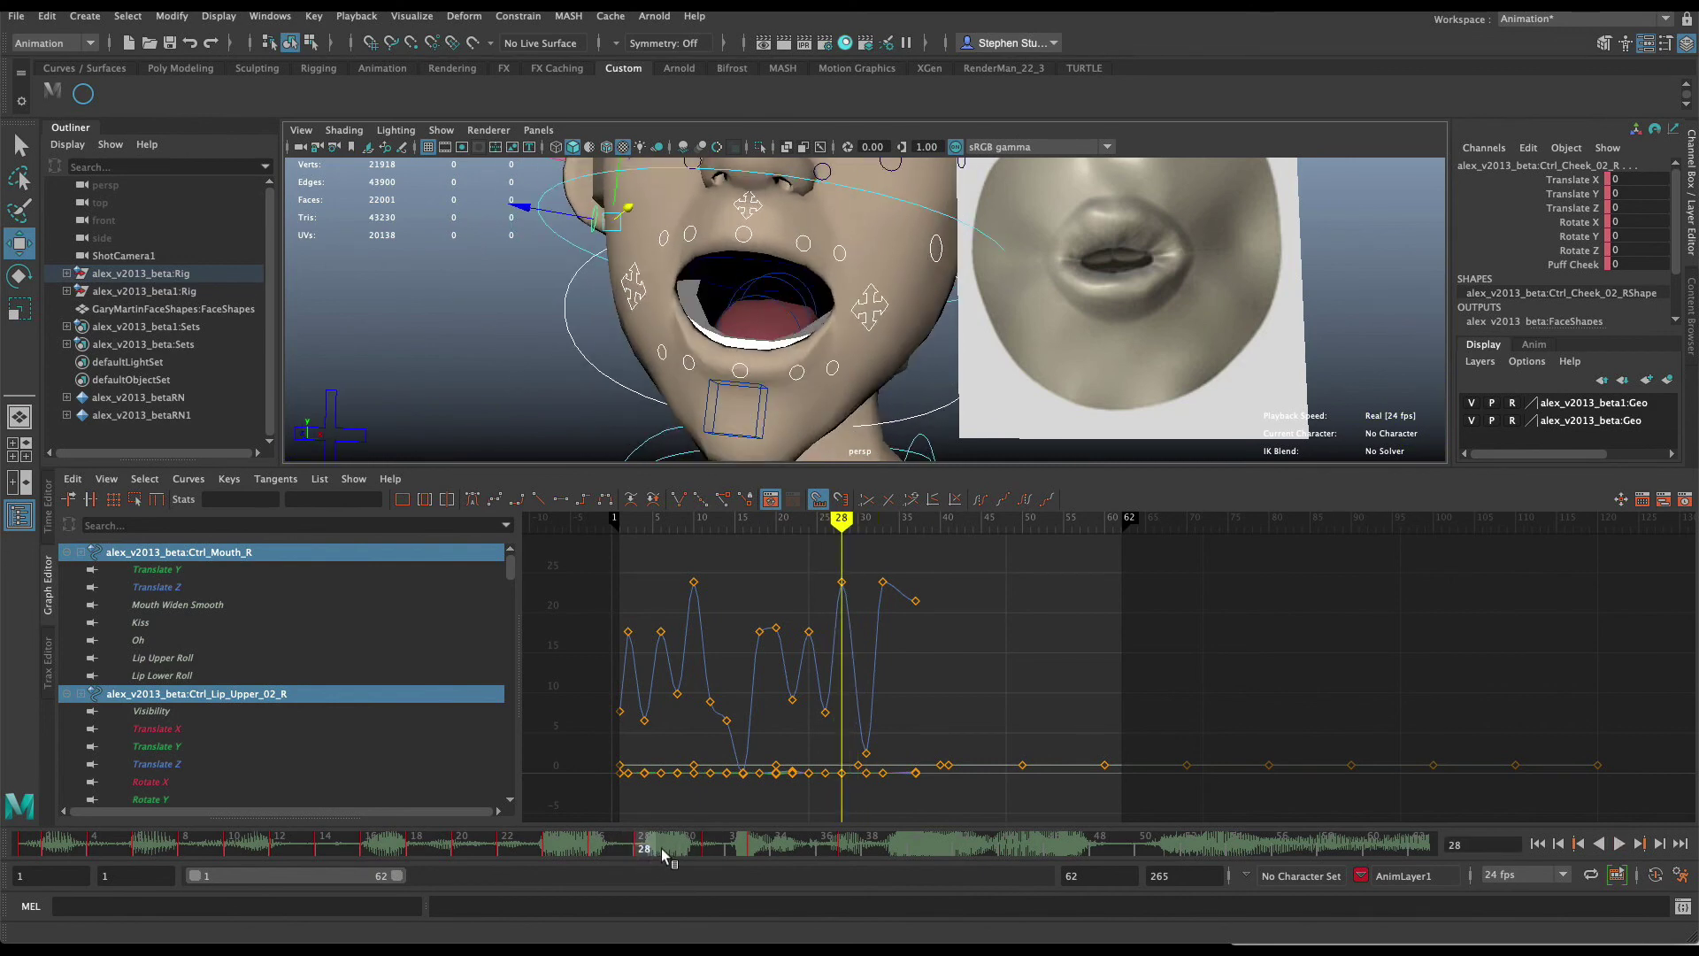
# Move the last mouth-close and mouth-open keys one frame earlier, to frames 30 and 32, and replay the lip-sync from frame 1.
pyautogui.click(601, 843)
pyautogui.click(551, 843)
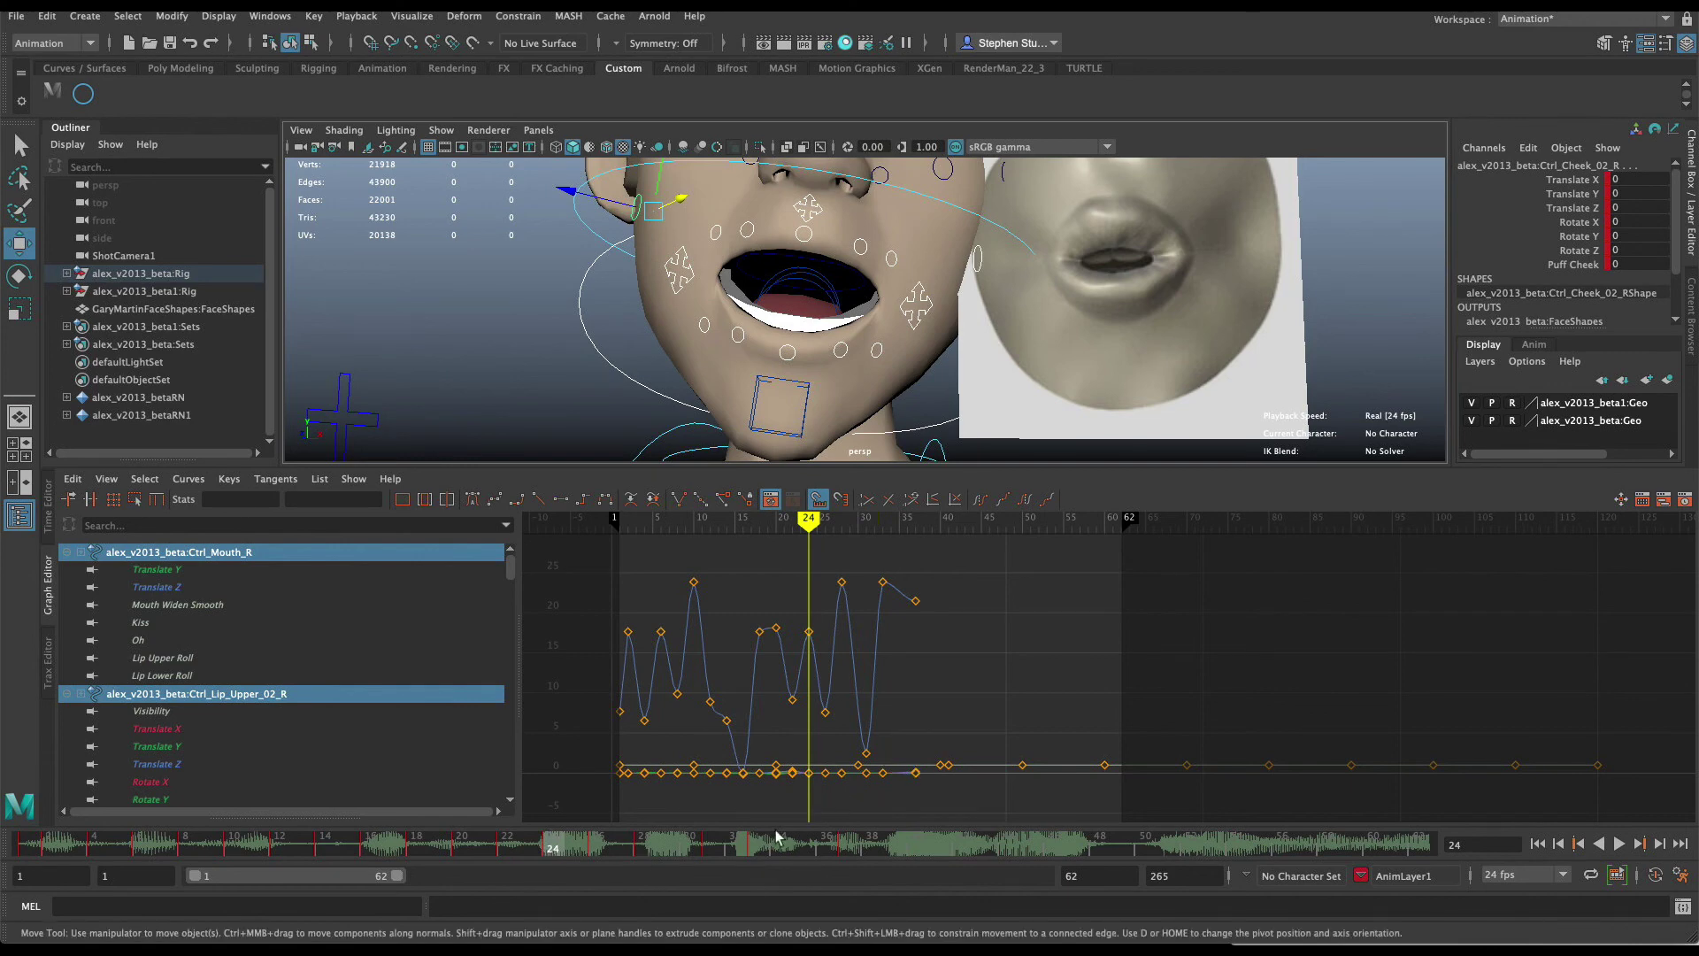
pyautogui.click(737, 847)
pyautogui.moveTo(733, 849)
pyautogui.mouseDown()
pyautogui.moveTo(651, 851)
pyautogui.moveTo(774, 851)
pyautogui.moveTo(619, 851)
pyautogui.moveTo(835, 851)
pyautogui.moveTo(25, 851)
pyautogui.mouseUp()
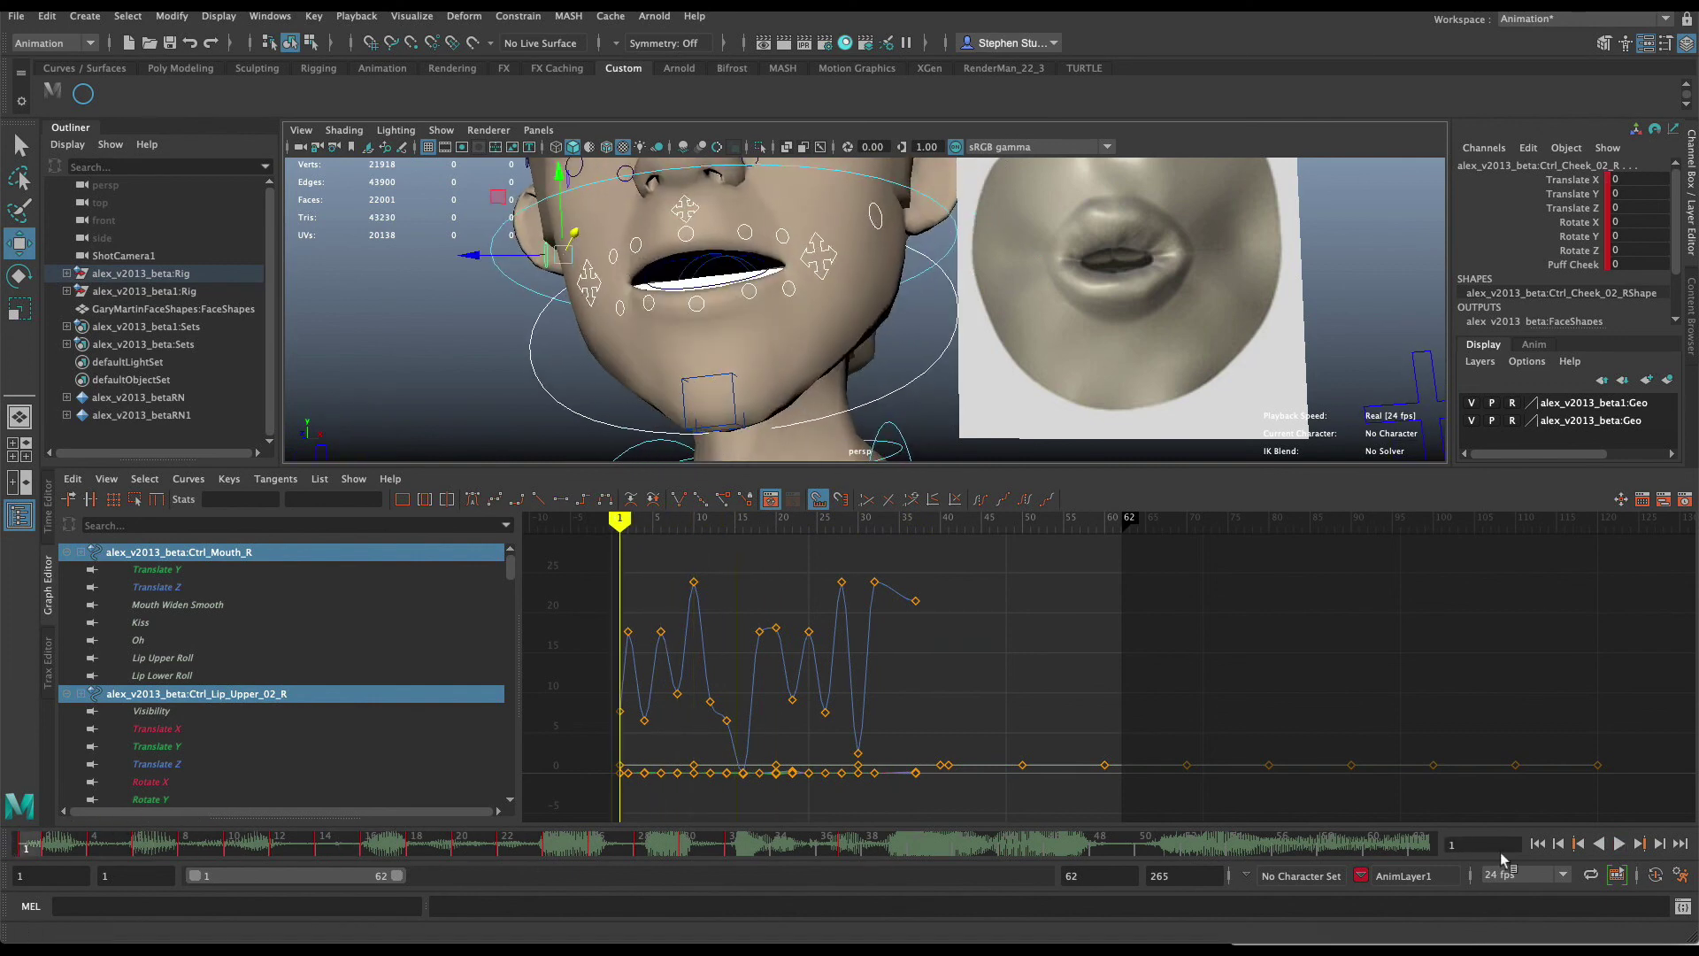
pyautogui.click(1625, 846)
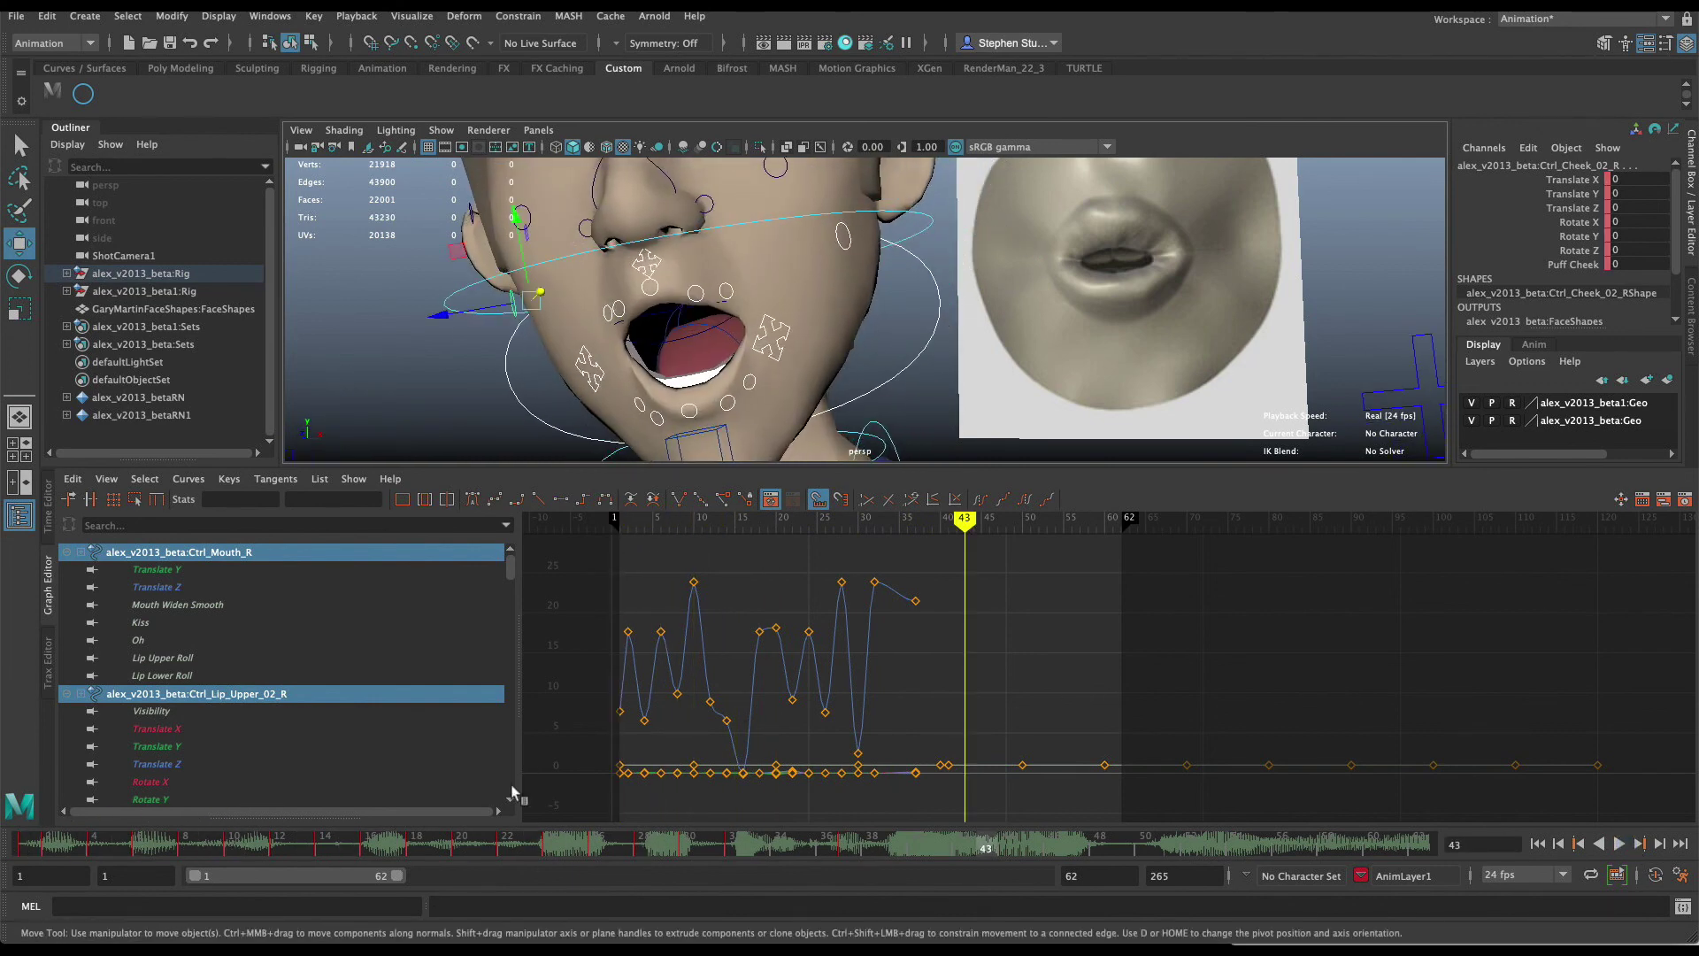
# Switch to Papagayo and preview the Mouth 1 and Mouth 2 sets, returning the mouth preview to Gary C Martin.
pyautogui.press('super+Tab')
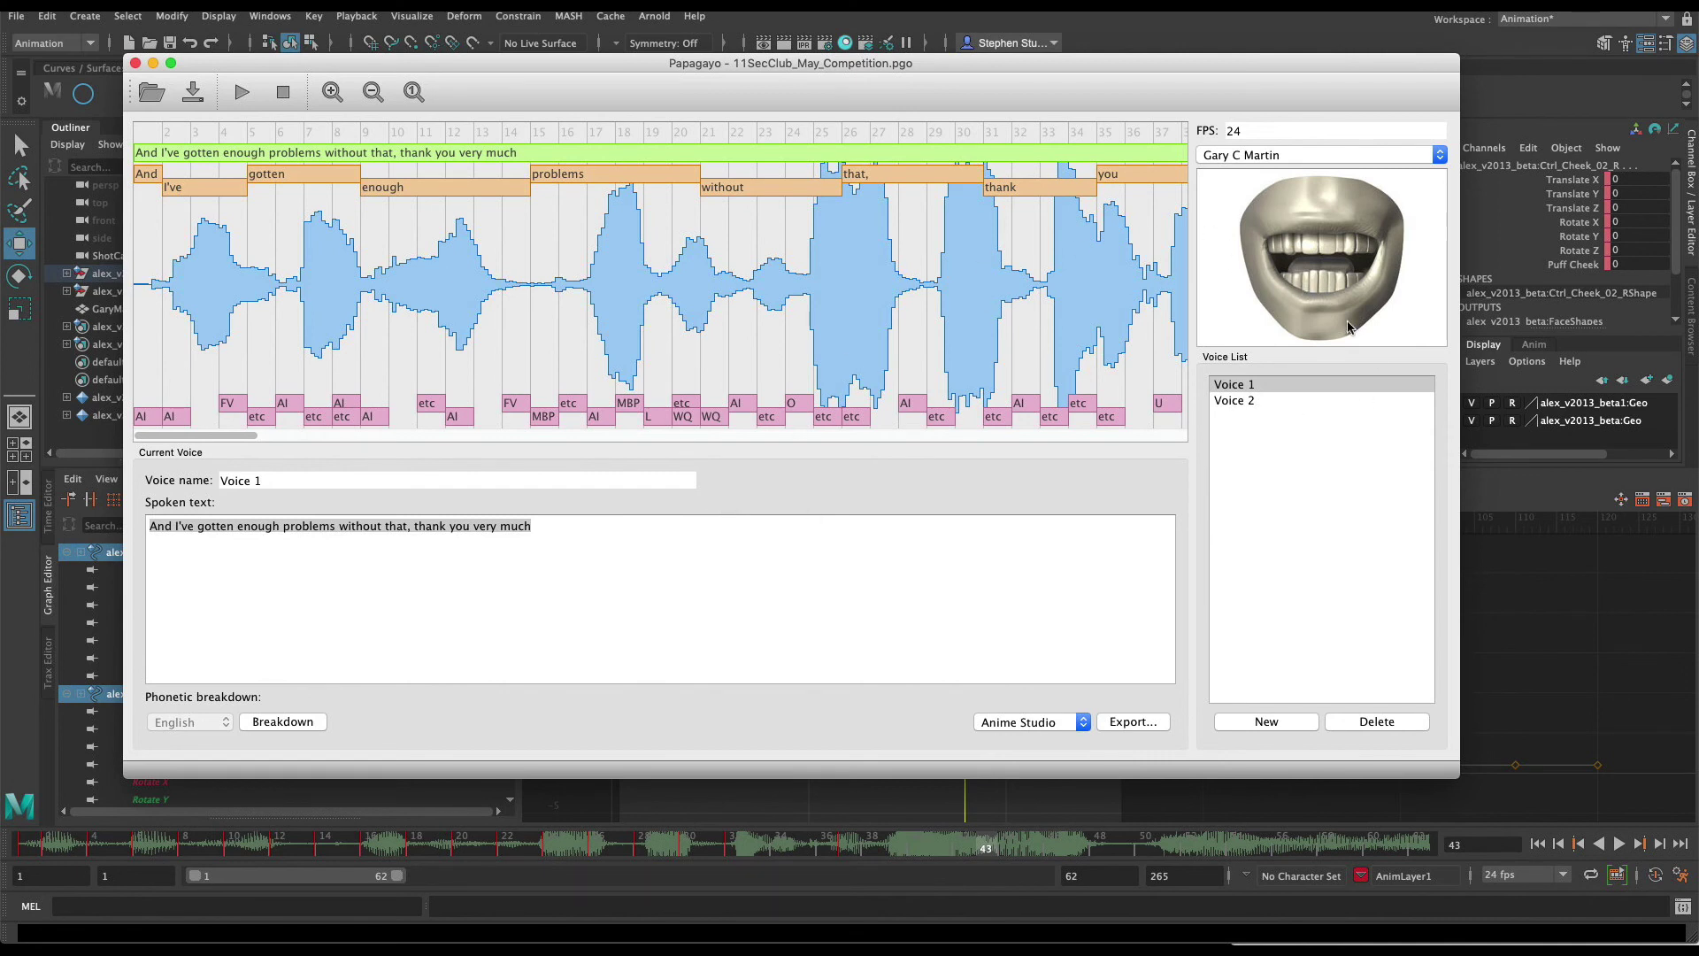
pyautogui.moveTo(234, 438)
pyautogui.mouseDown()
pyautogui.moveTo(279, 437)
pyautogui.moveTo(205, 434)
pyautogui.mouseUp()
pyautogui.click(1347, 155)
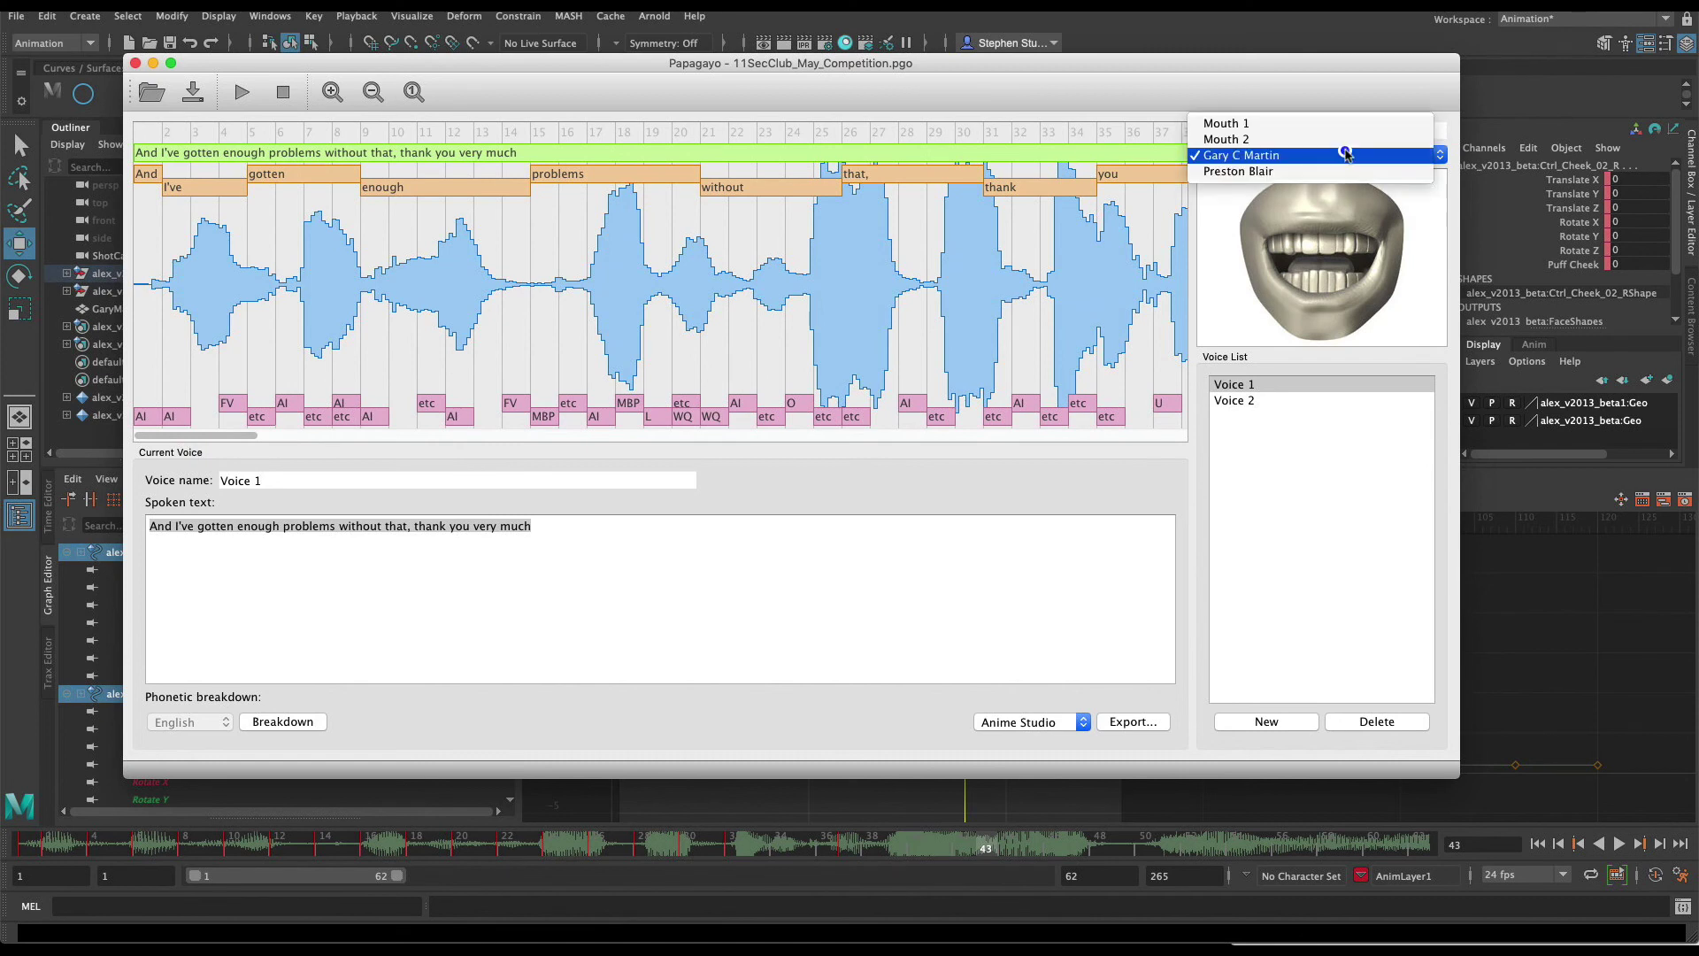
pyautogui.click(1283, 122)
pyautogui.click(1253, 155)
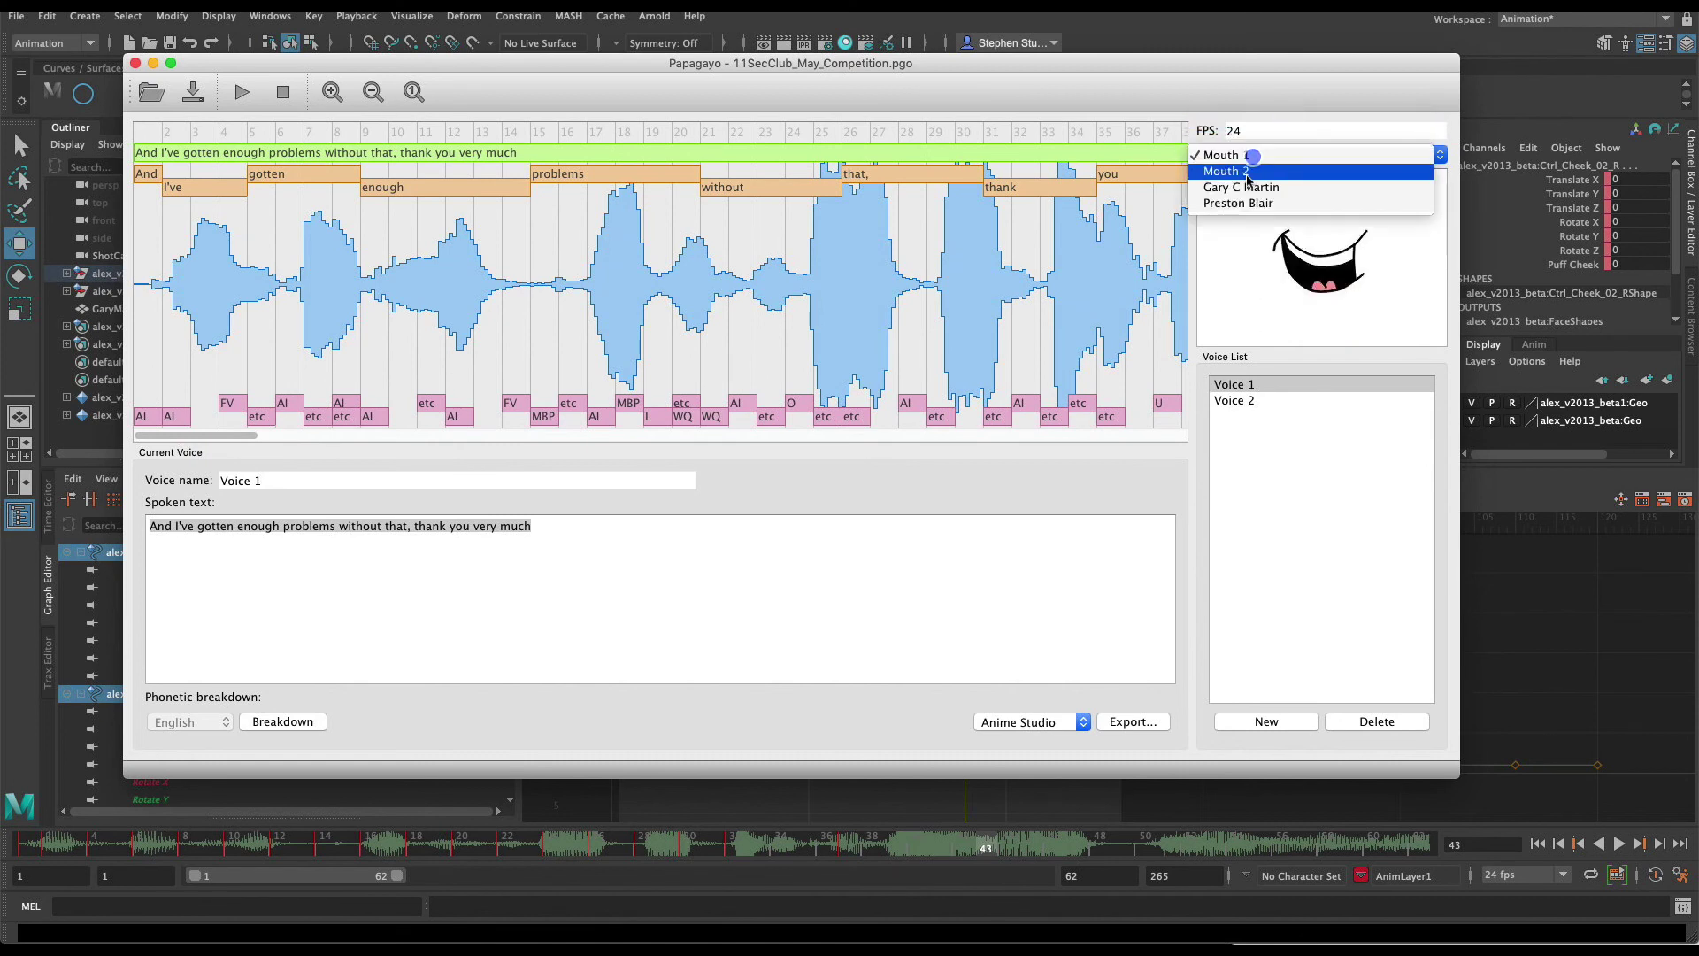
pyautogui.click(1247, 170)
pyautogui.click(1249, 158)
pyautogui.click(1246, 169)
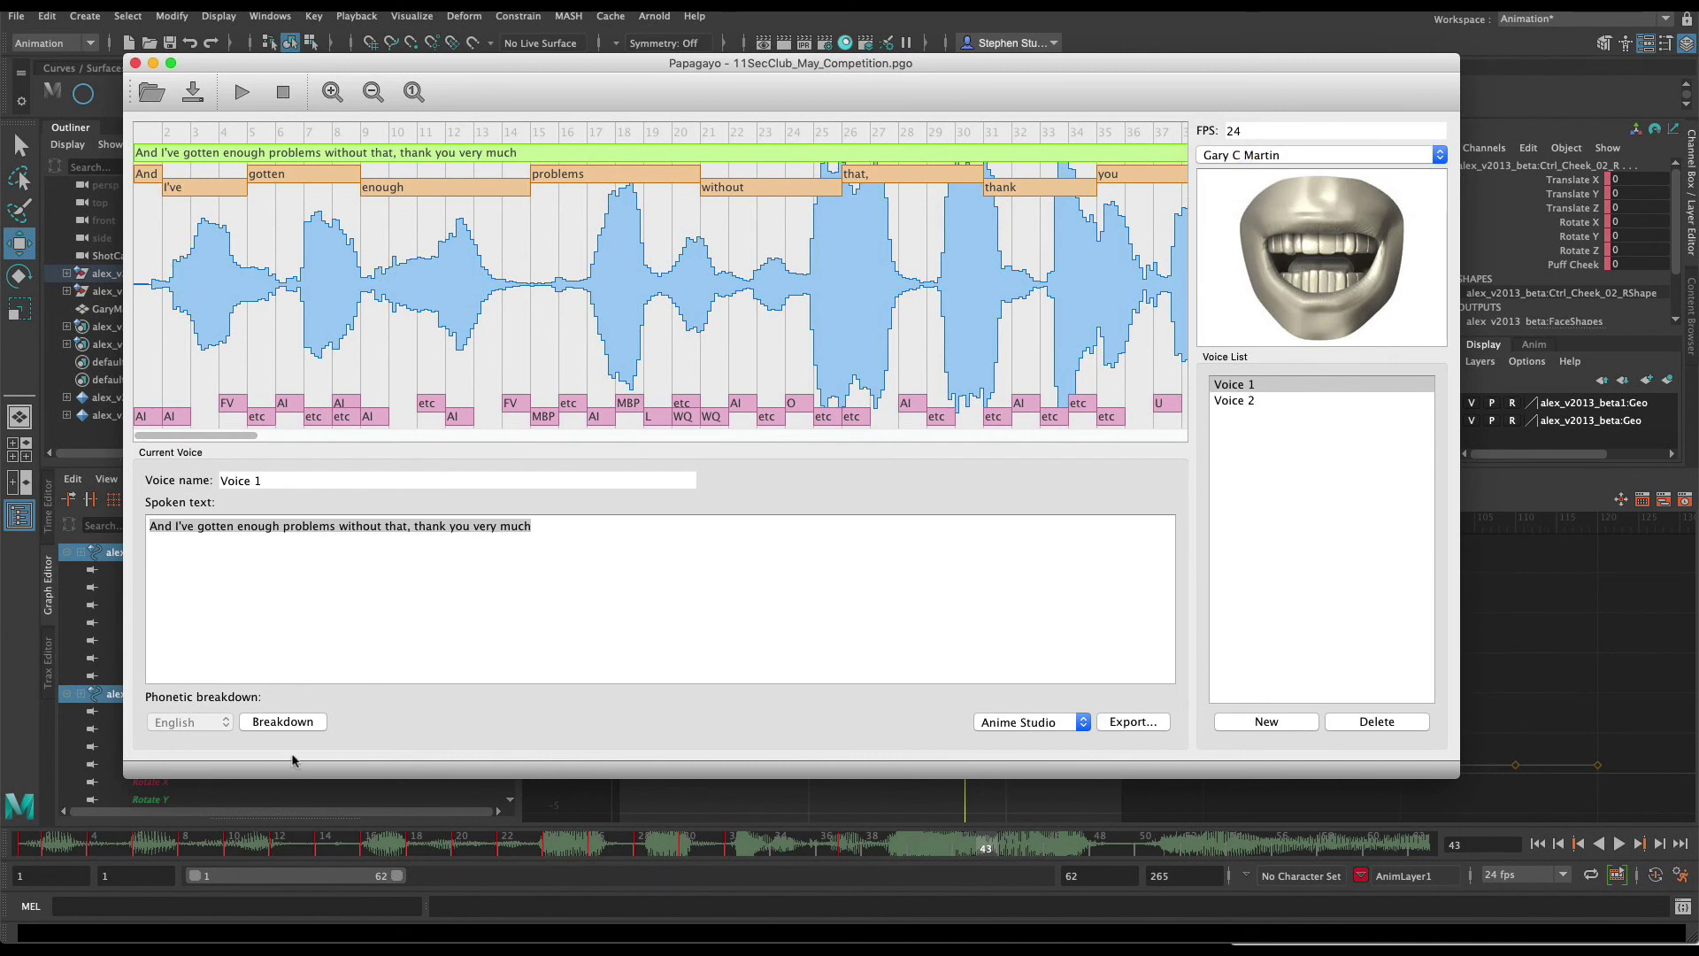
# Play the audio with its phoneme breakdown in Papagayo, and return to Maya.
pyautogui.click(243, 97)
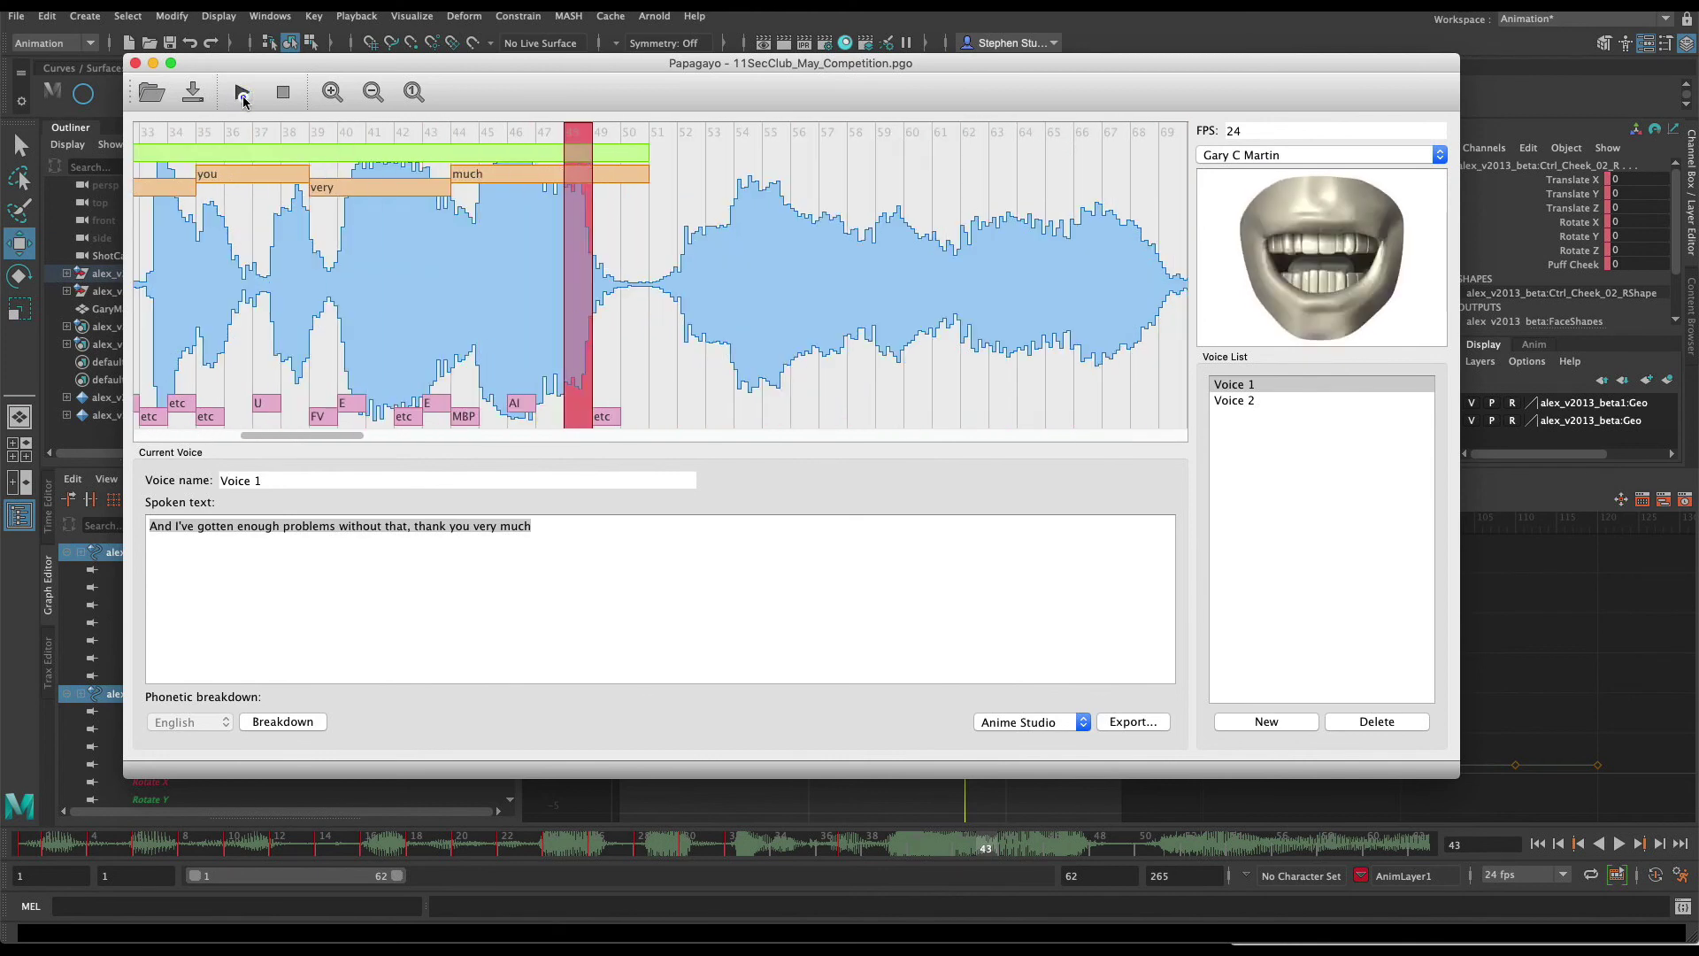
pyautogui.press('super+Tab')
pyautogui.press('super+Tab')
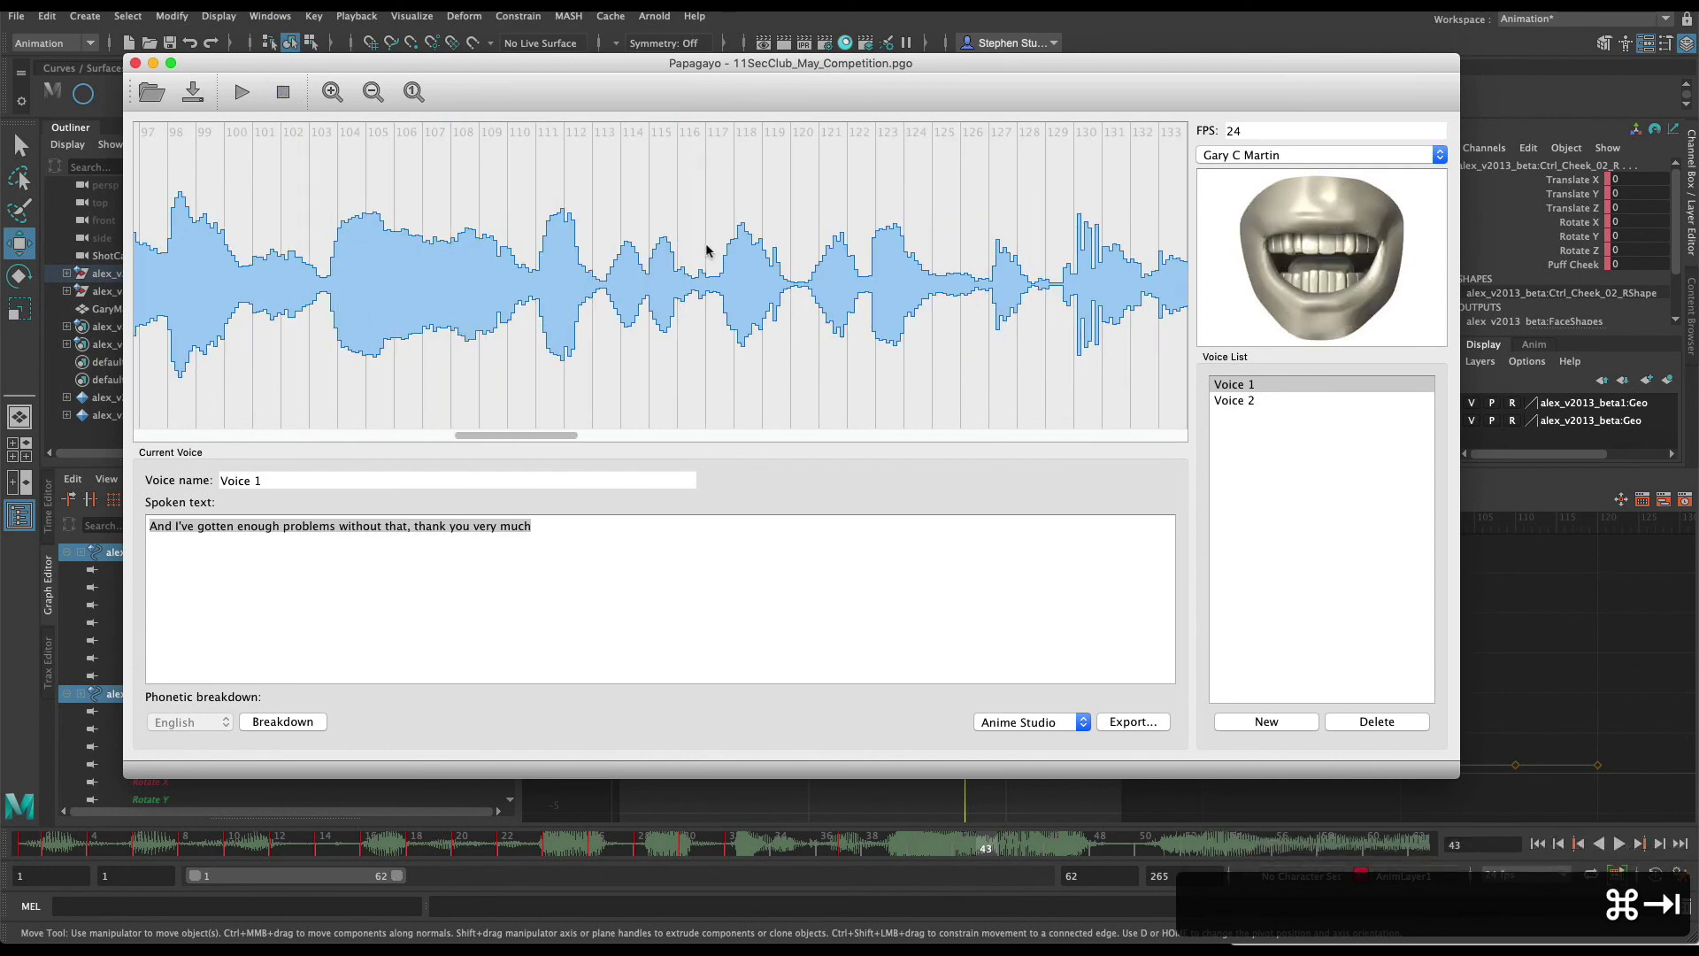
pyautogui.press('super+Tab')
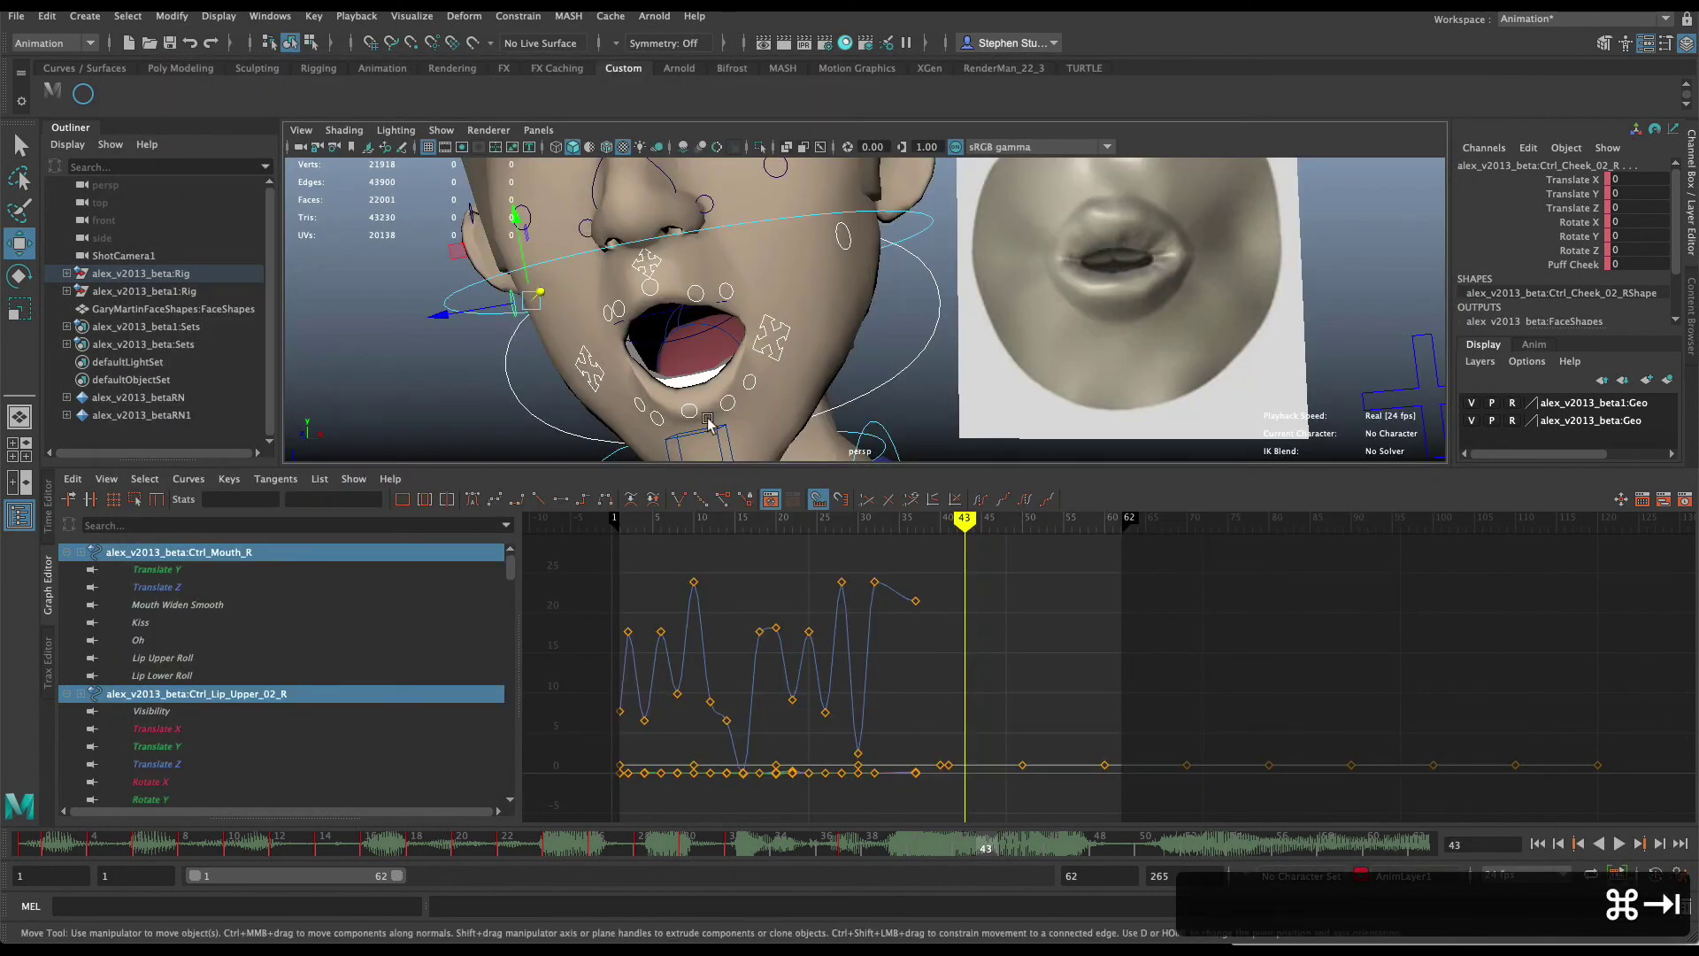
# Compare the mouth pose at frame 4 with Papagayo's phonemes around the word "I've", and return to Maya.
pyautogui.moveTo(119, 846)
pyautogui.mouseDown()
pyautogui.moveTo(99, 846)
pyautogui.moveTo(152, 848)
pyautogui.moveTo(96, 848)
pyautogui.mouseUp()
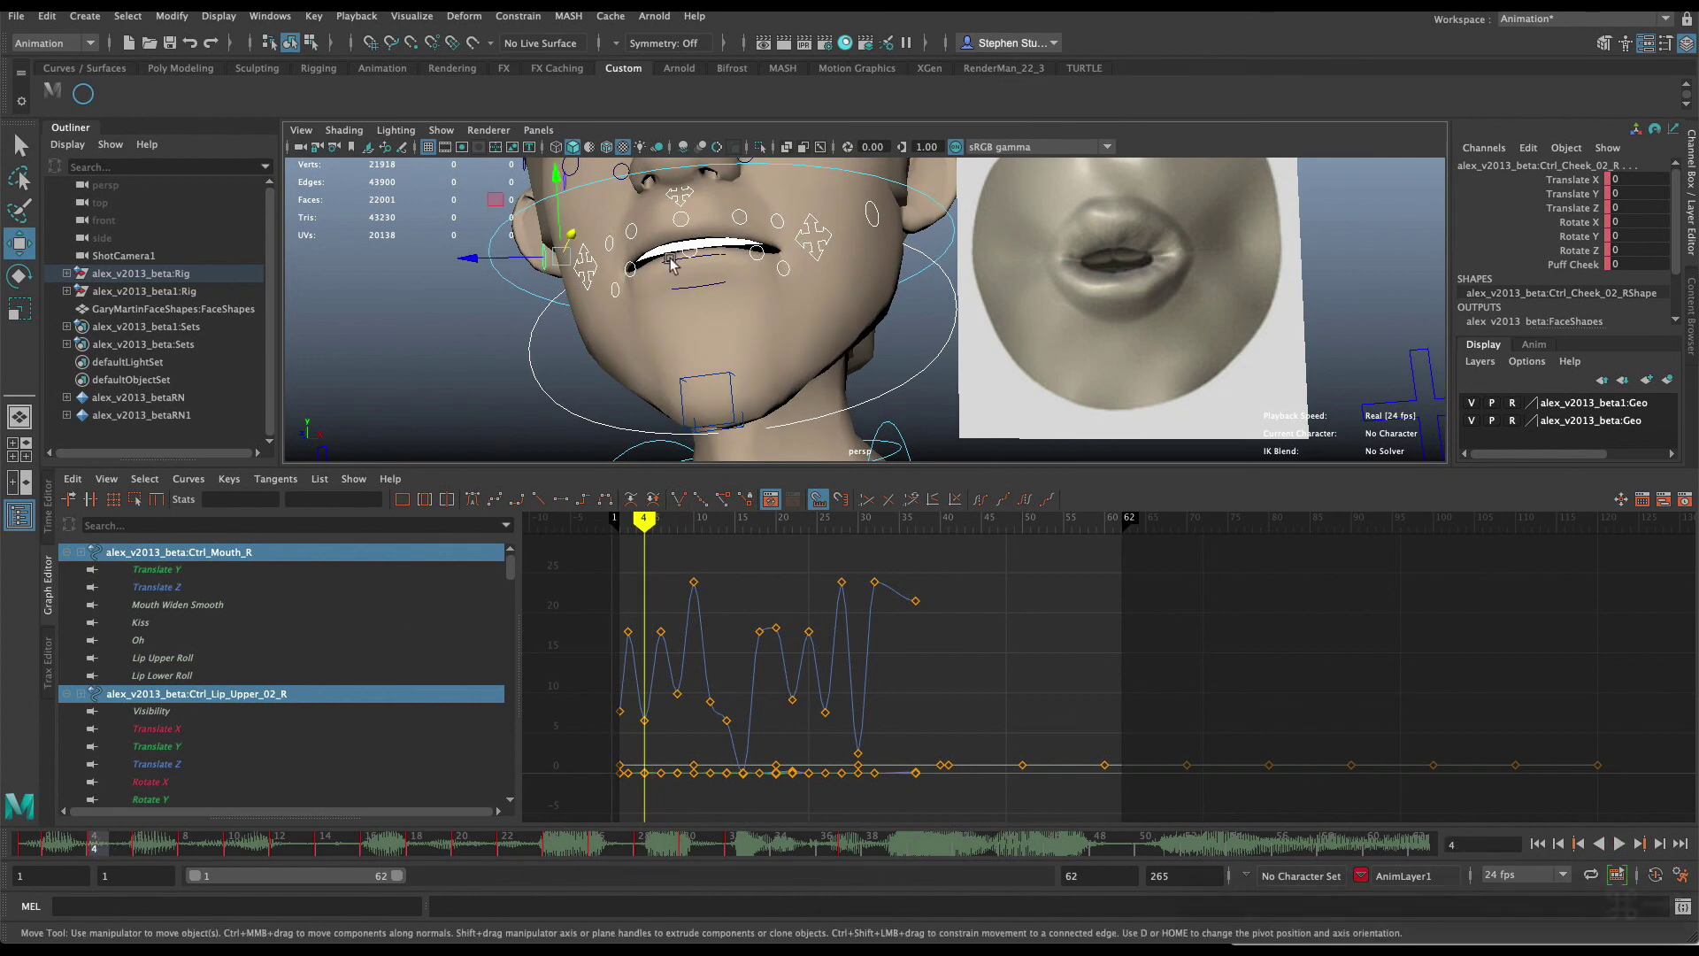
pyautogui.press('super+Tab')
pyautogui.hscroll(-15, 295, 436)
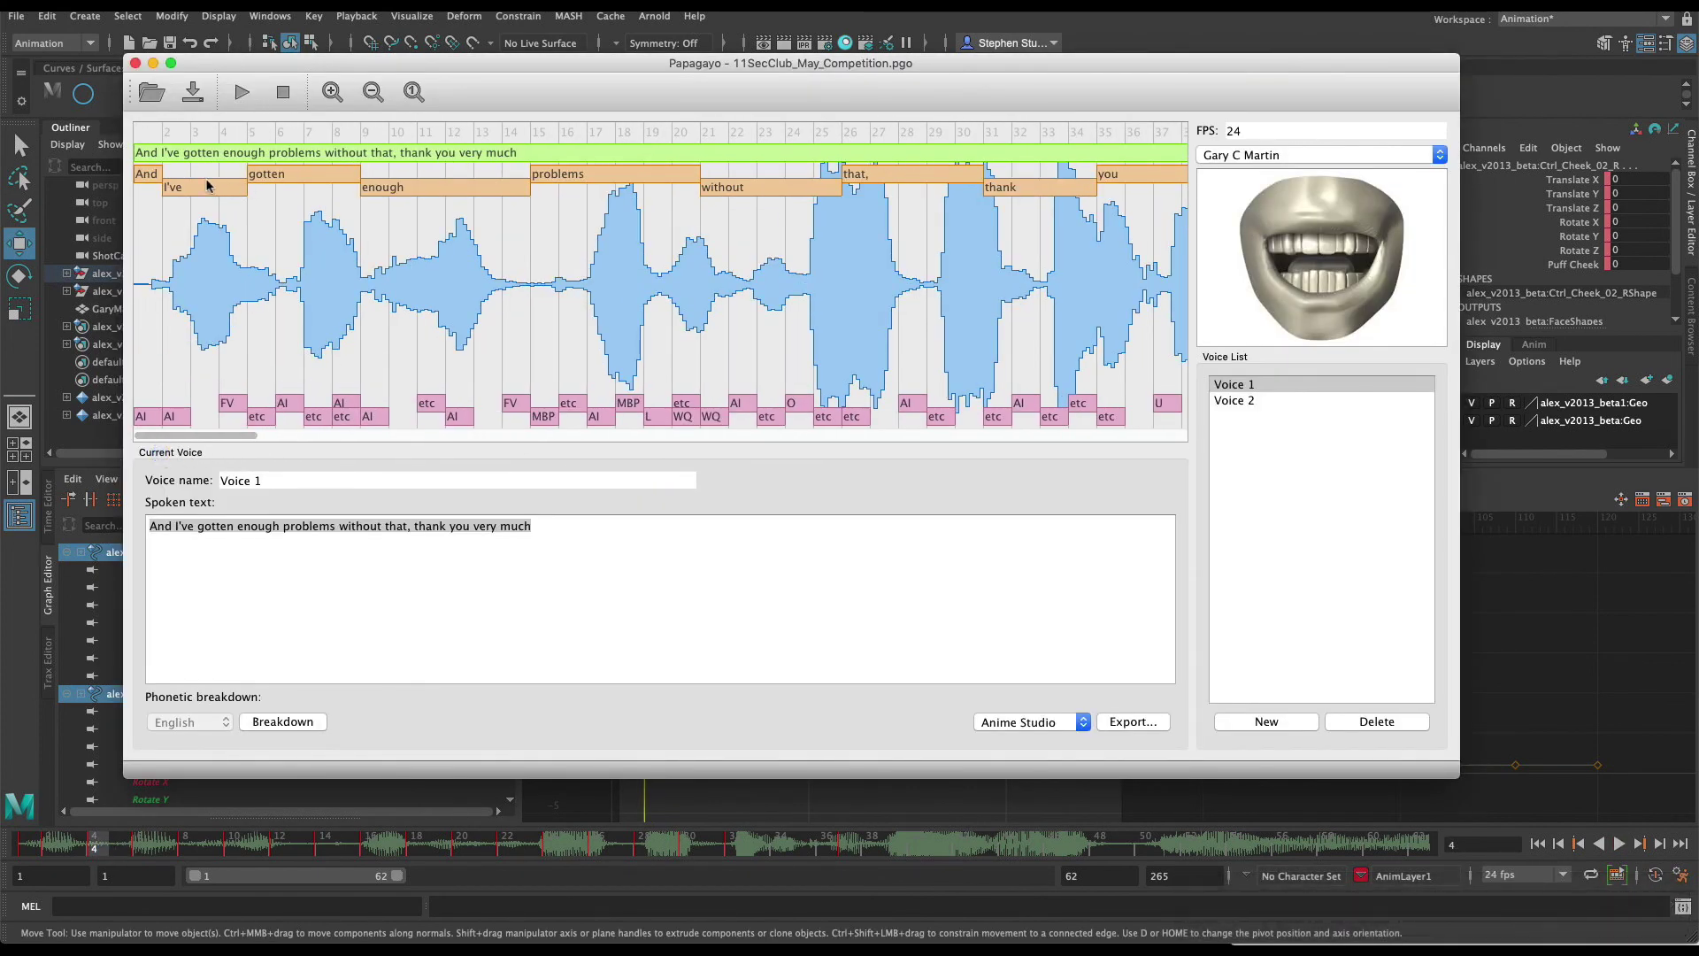
pyautogui.click(203, 170)
pyautogui.moveTo(203, 170); pyautogui.dragTo(272, 177)
pyautogui.press('super+Tab')
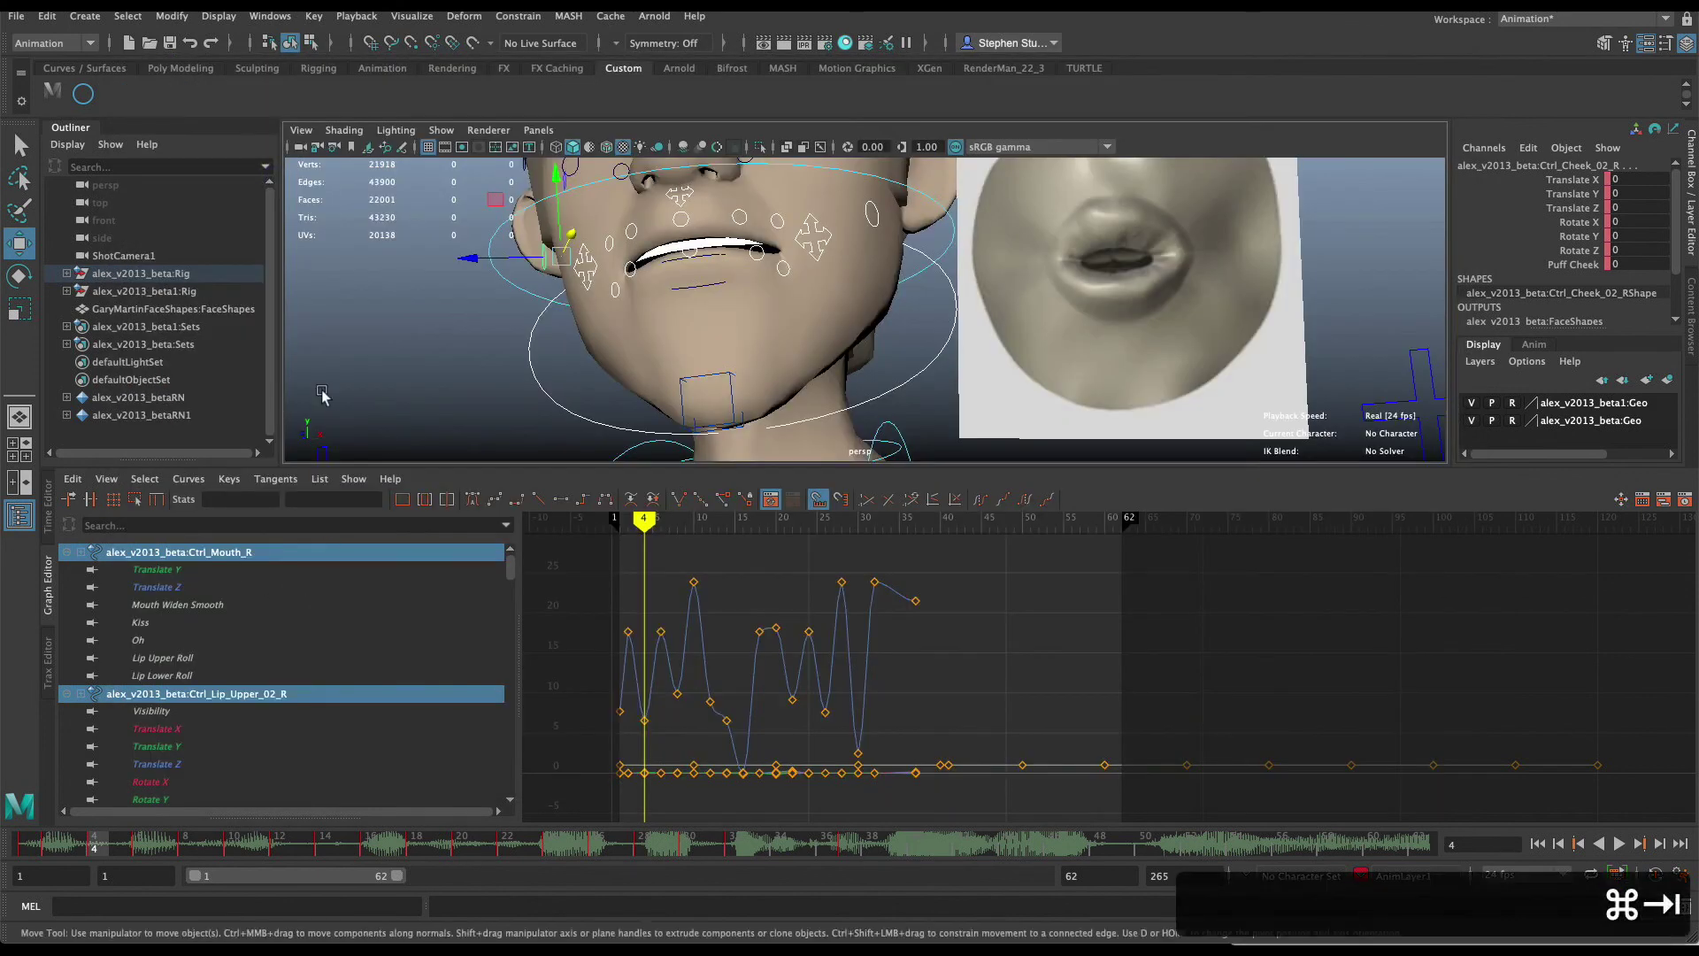
# Scrub through the opening mouth poses, and play the lip-sync animation from frame 1.
pyautogui.click(653, 521)
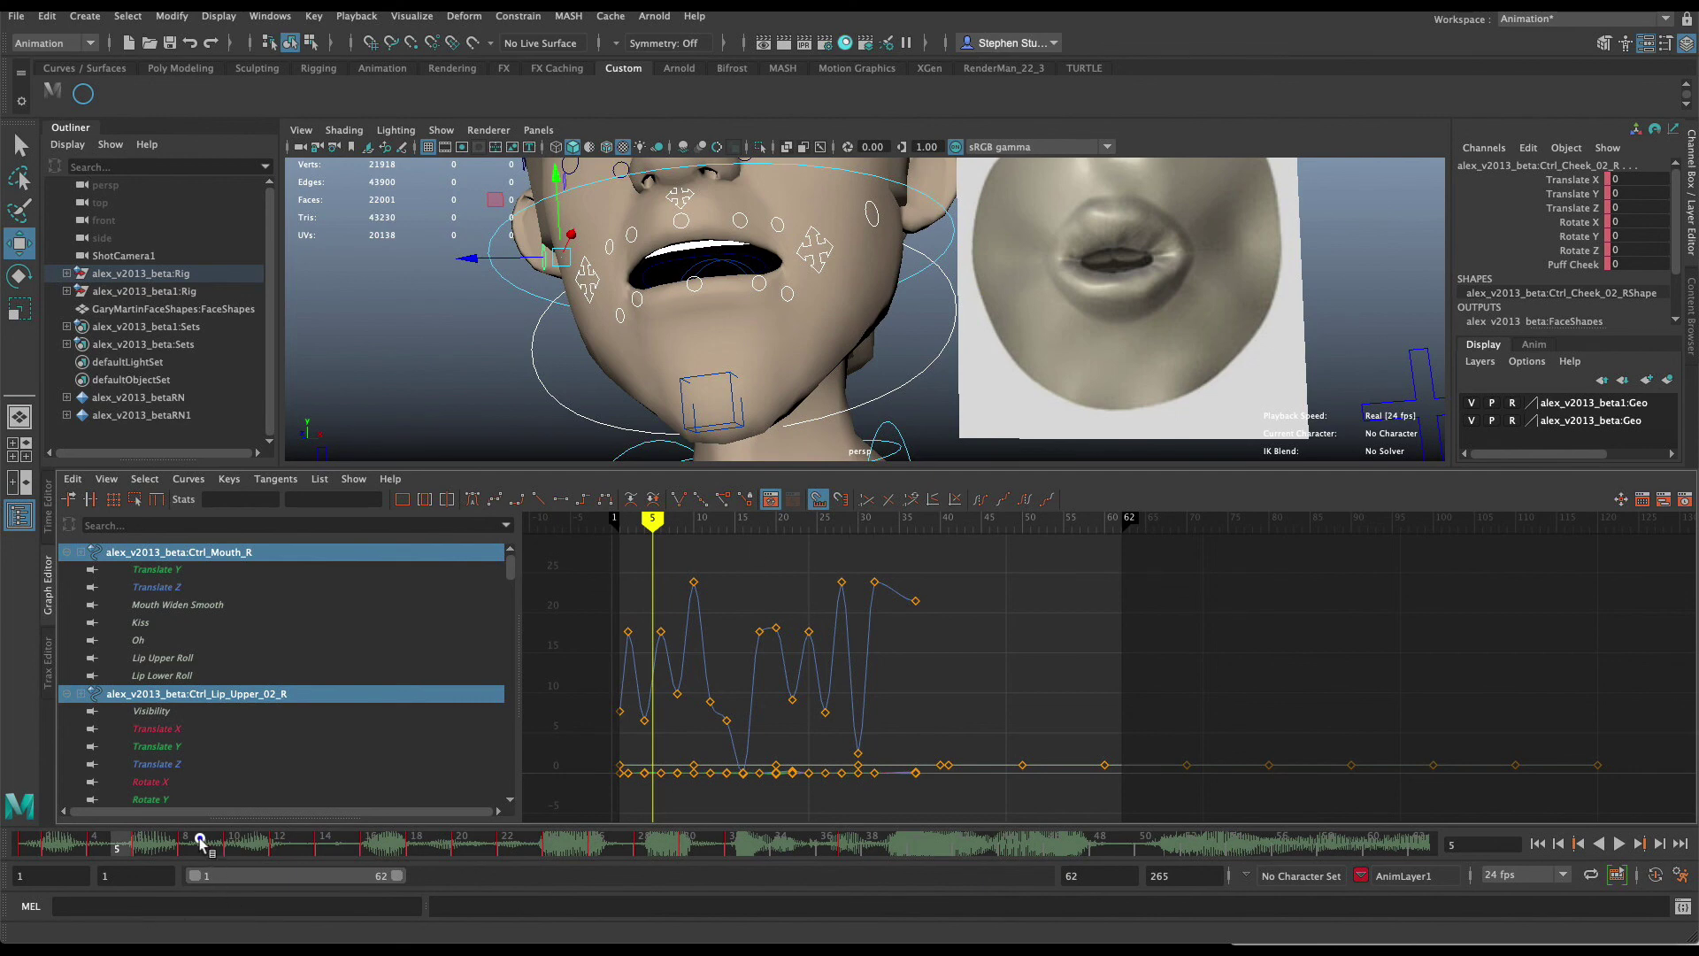
pyautogui.moveTo(200, 842); pyautogui.dragTo(91, 851)
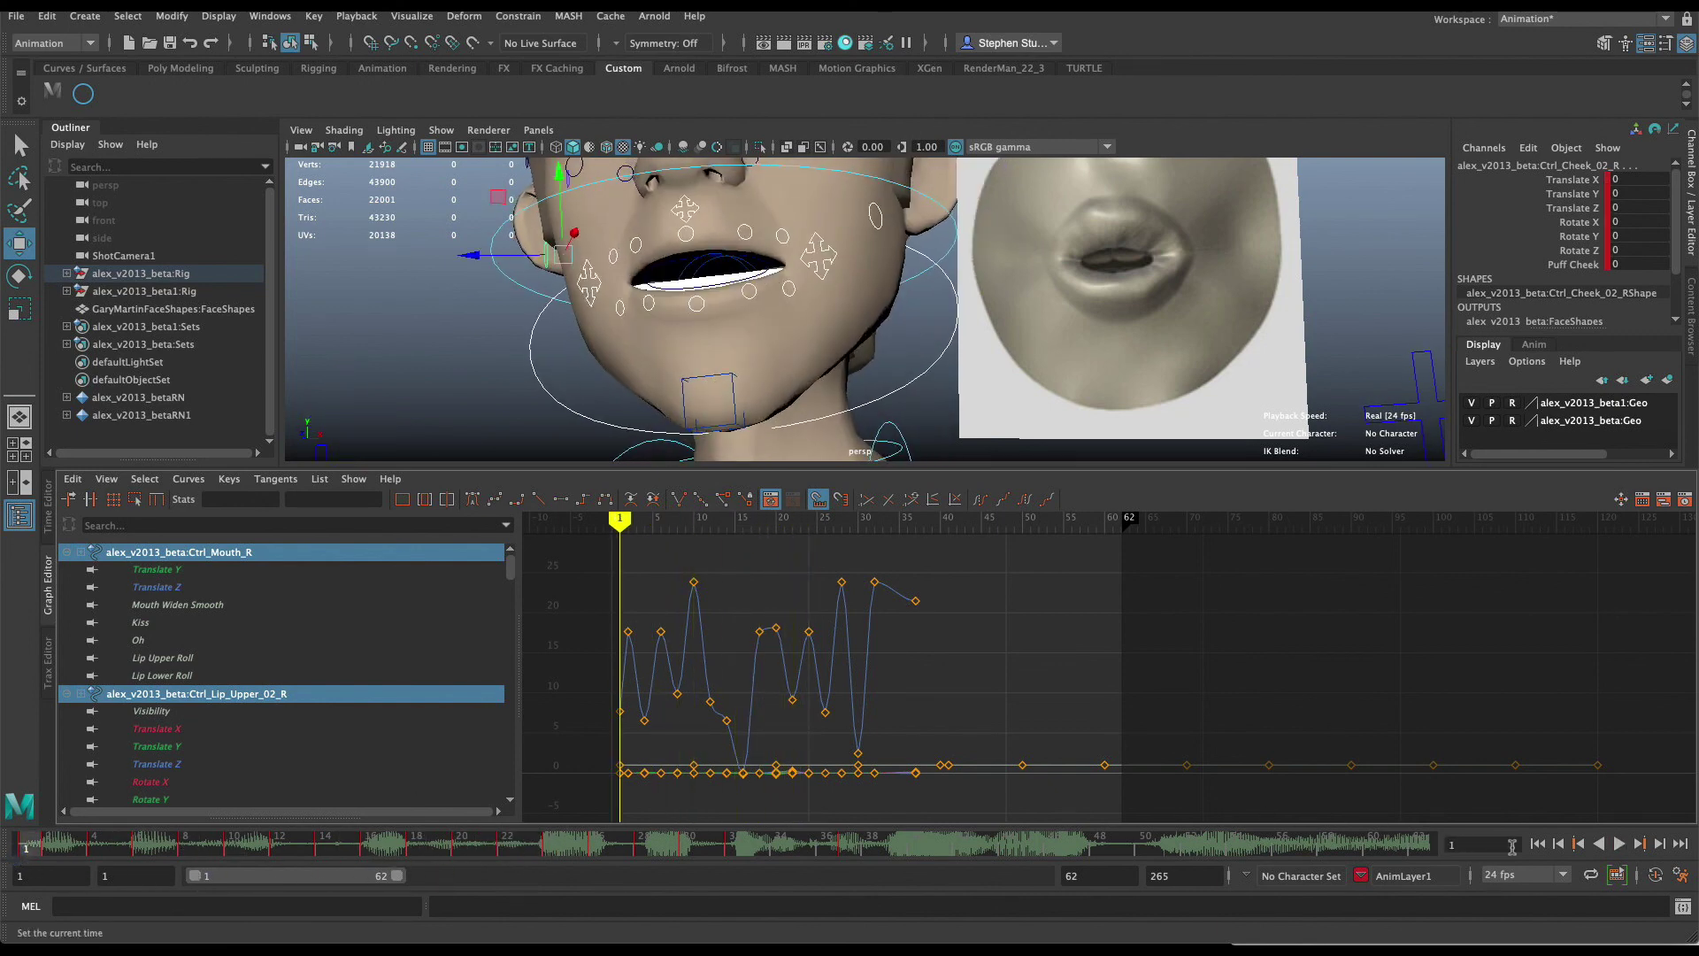
pyautogui.click(1619, 843)
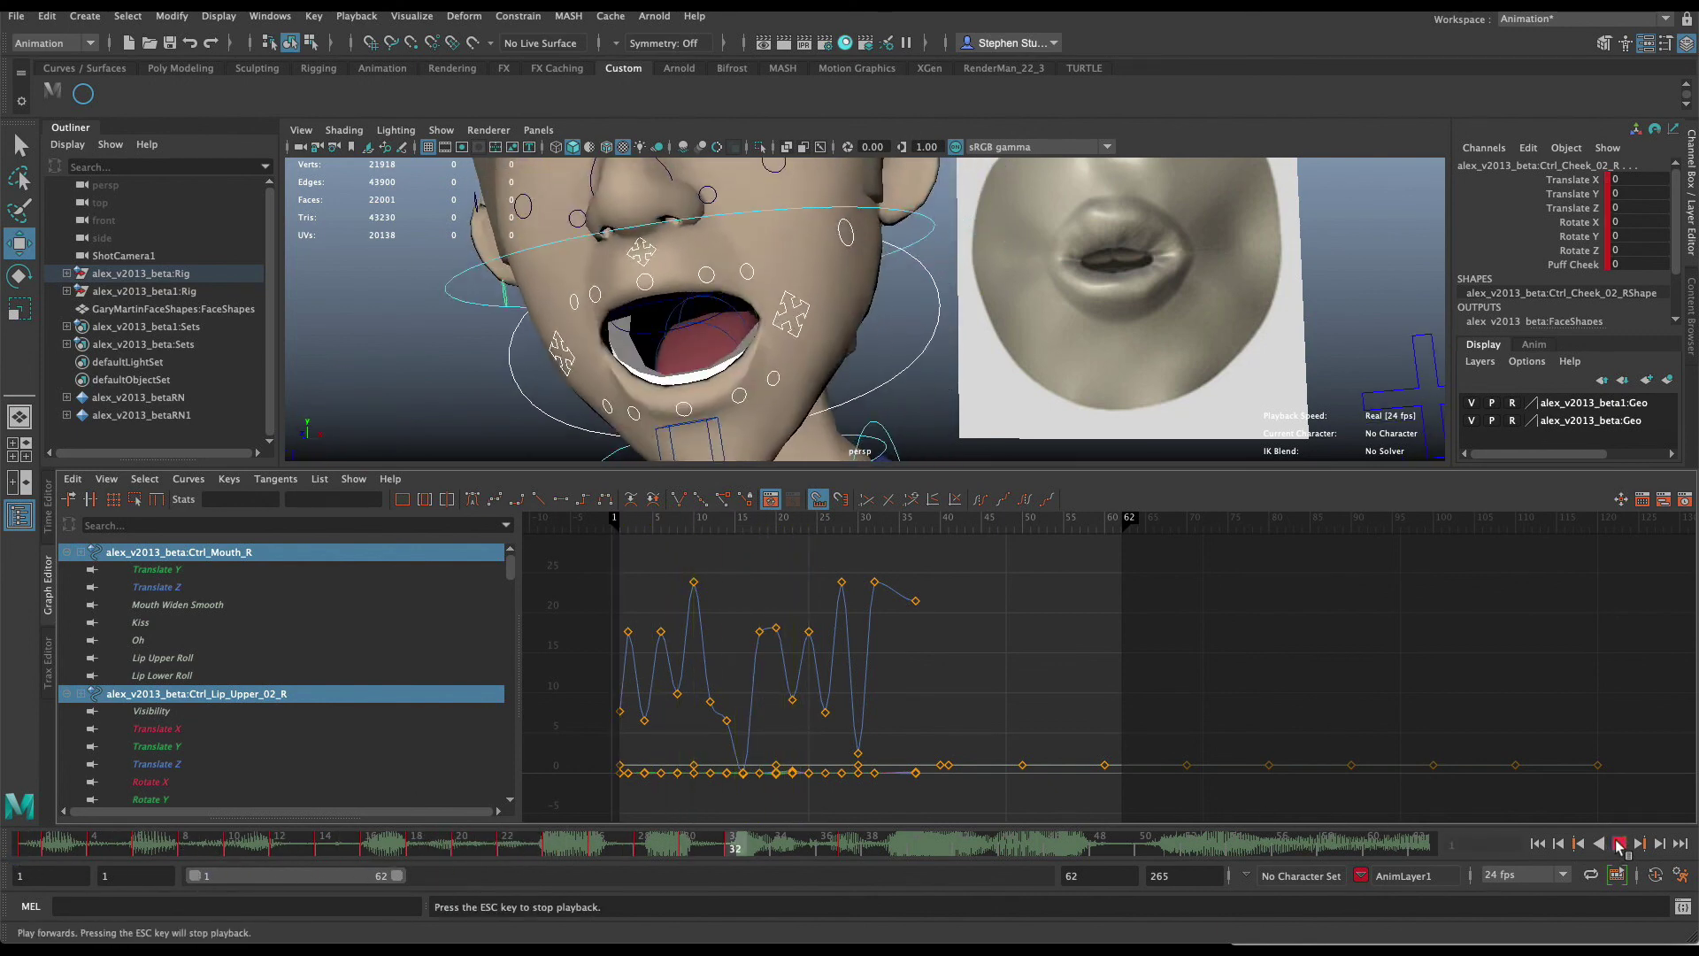
pyautogui.press('Escape')
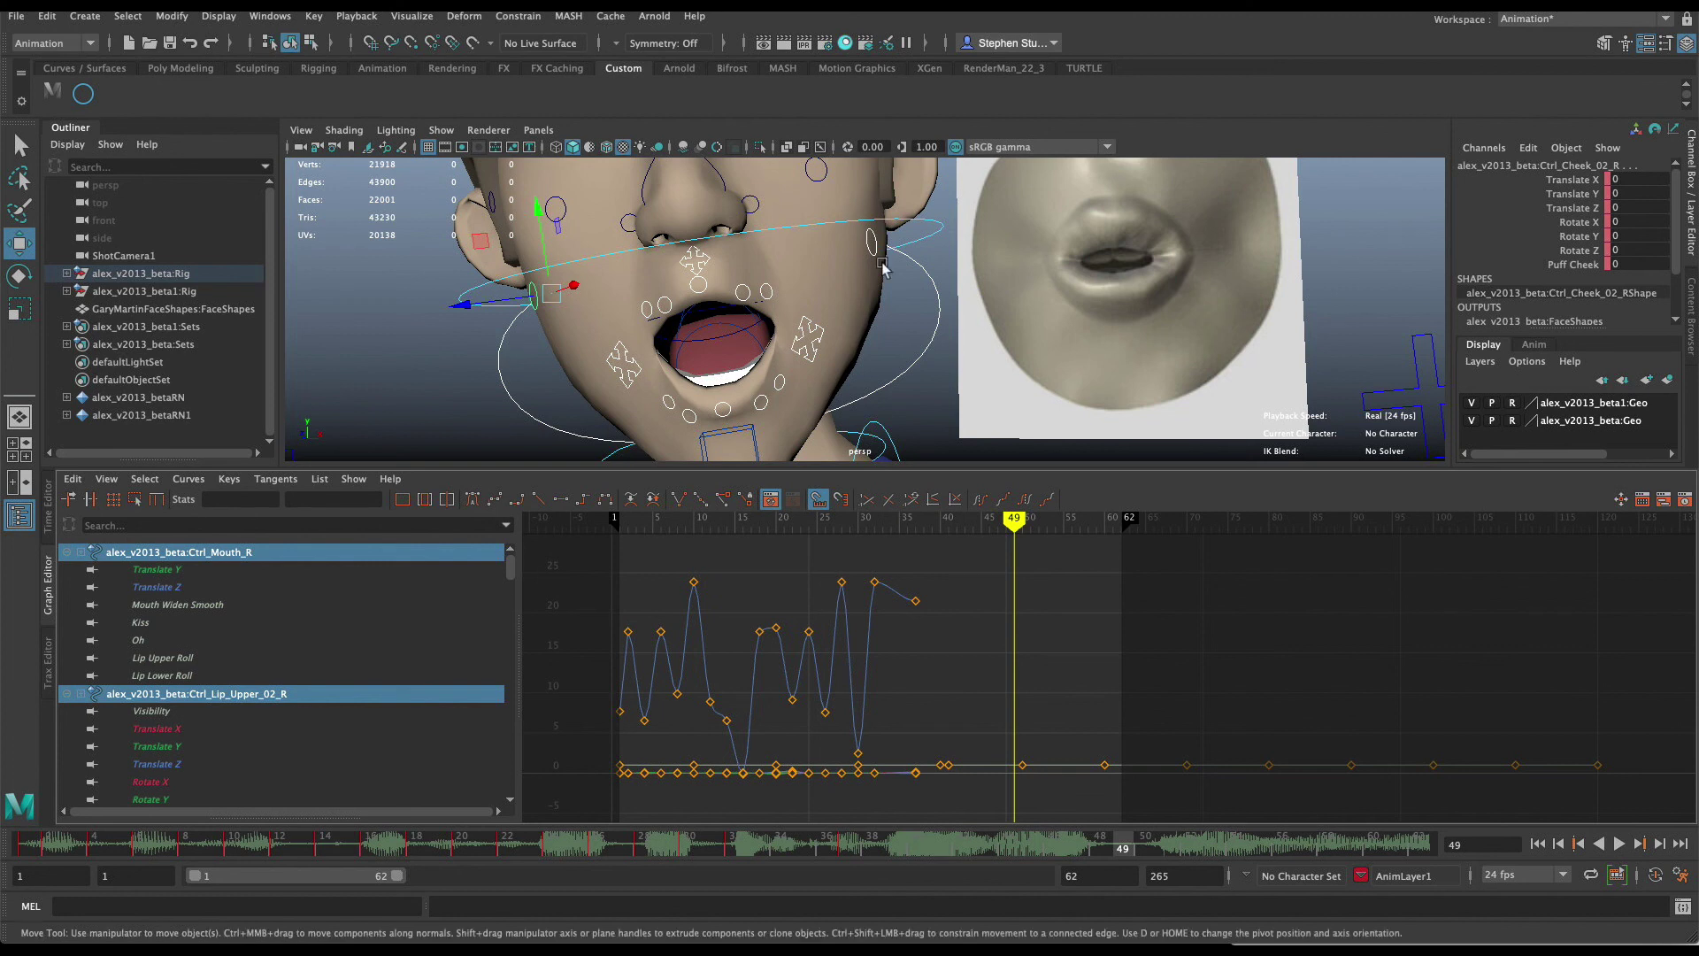
# Select the face-shape reference plane, browse the project's autosave, sourceimages and scenes folders for a scene to open, and cancel.
pyautogui.click(1053, 284)
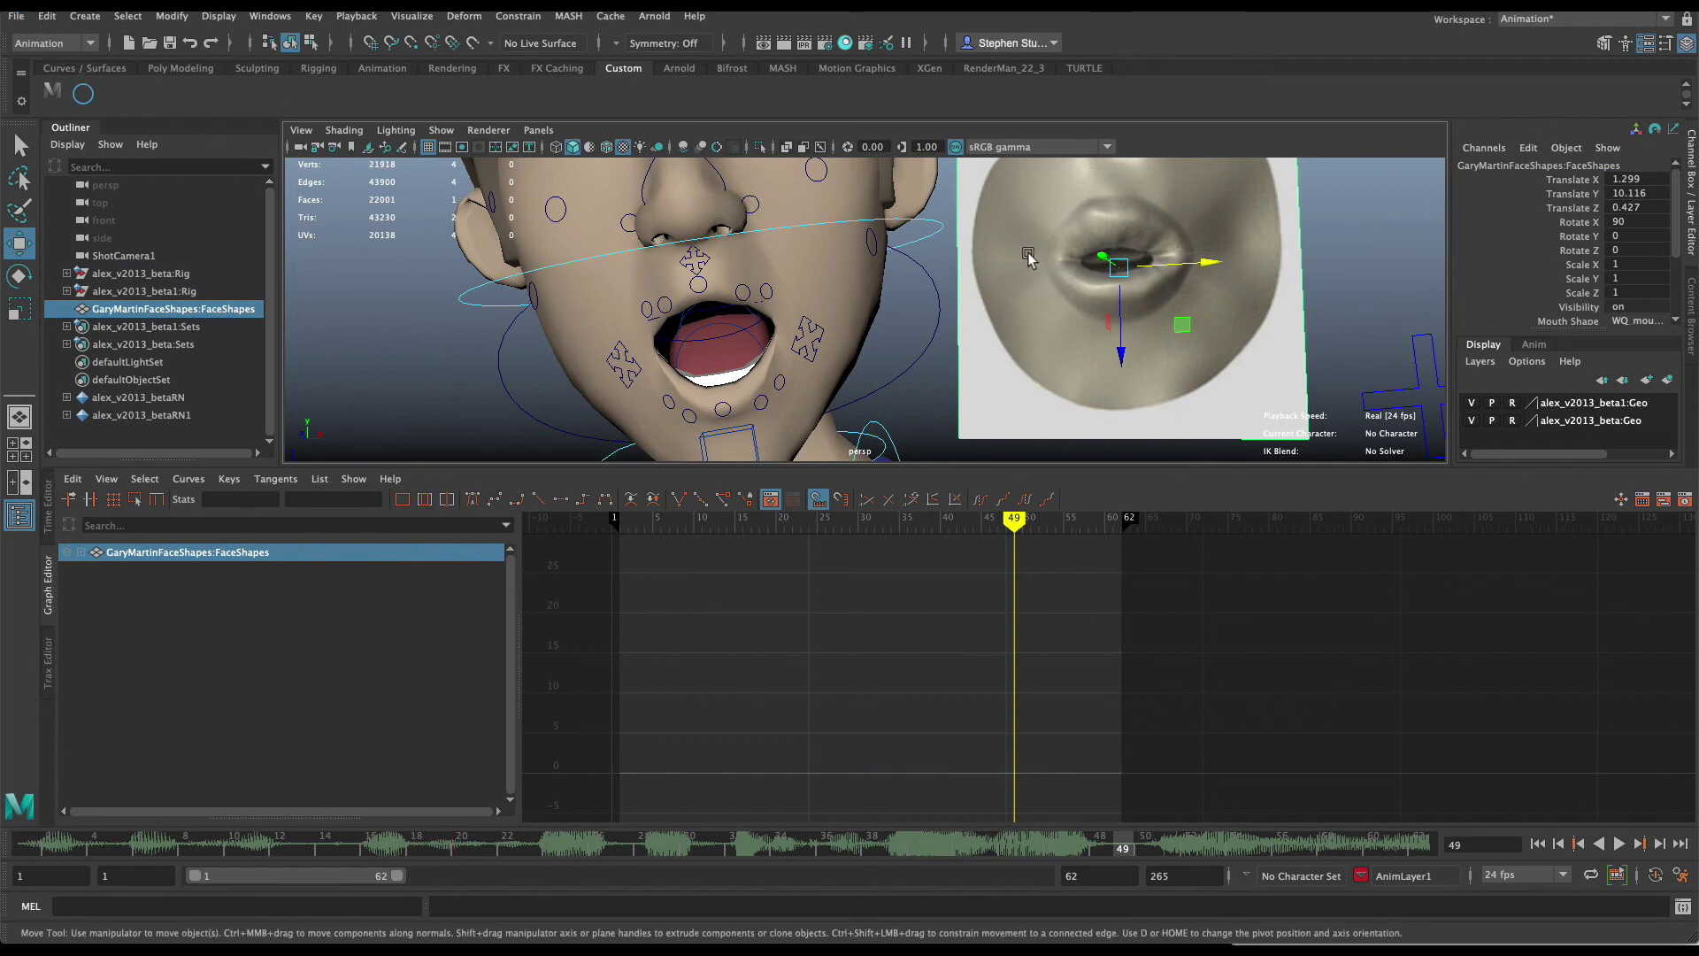
pyautogui.click(17, 17)
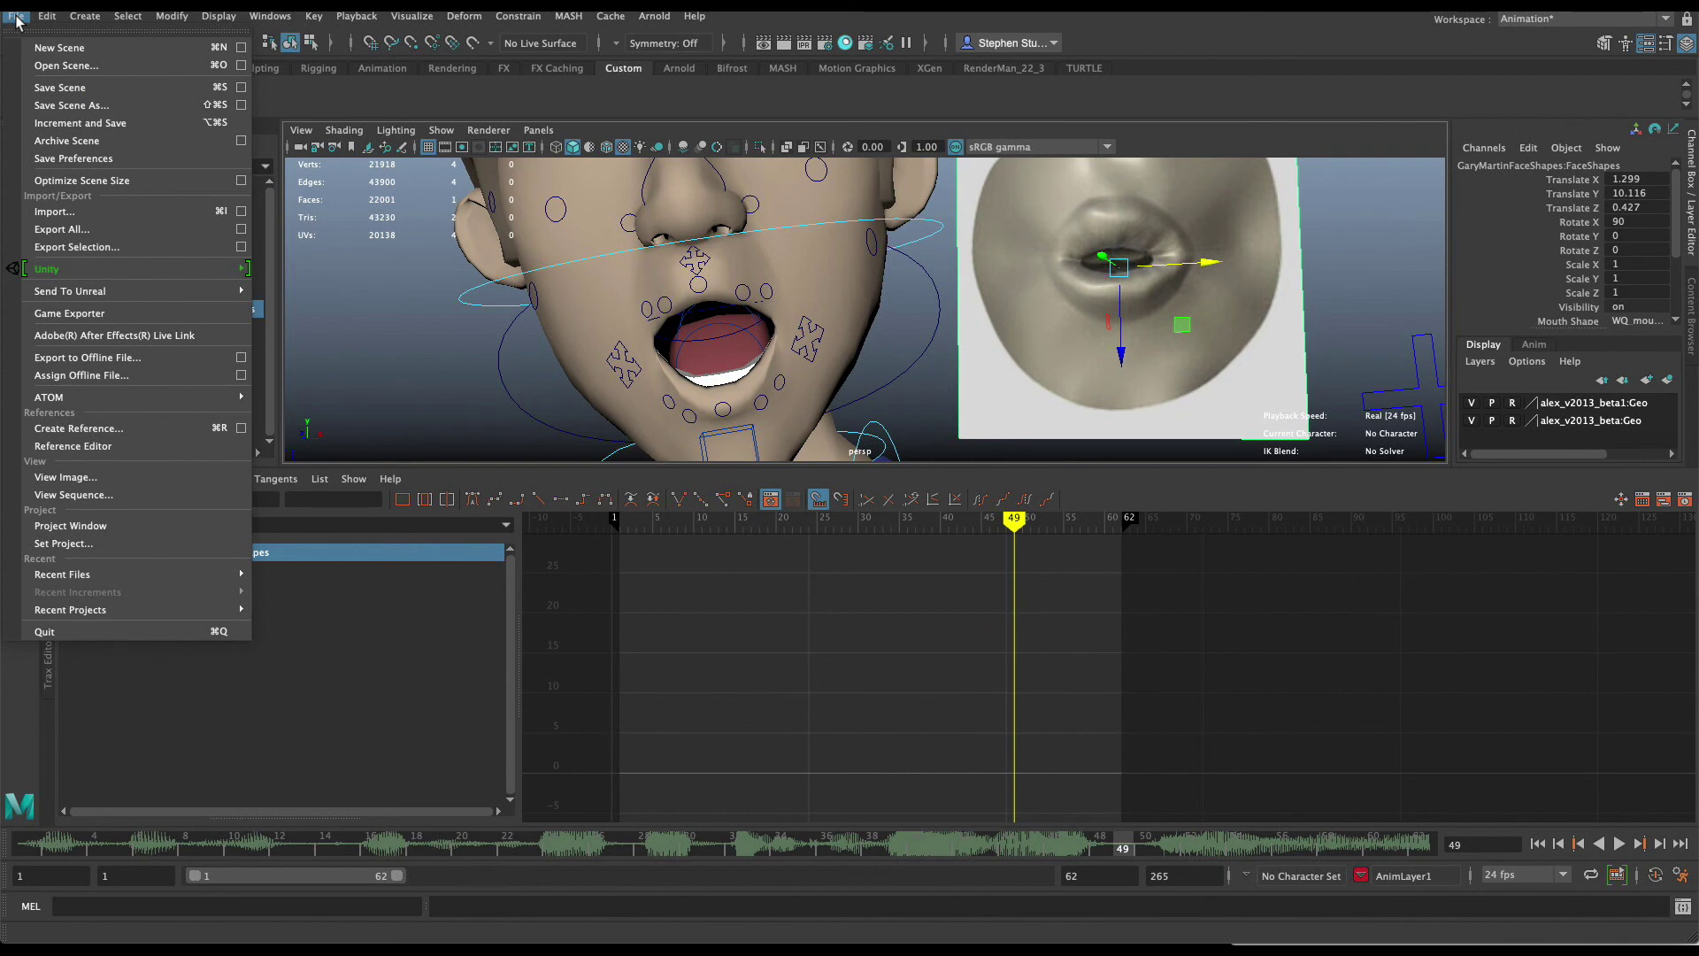
pyautogui.click(43, 64)
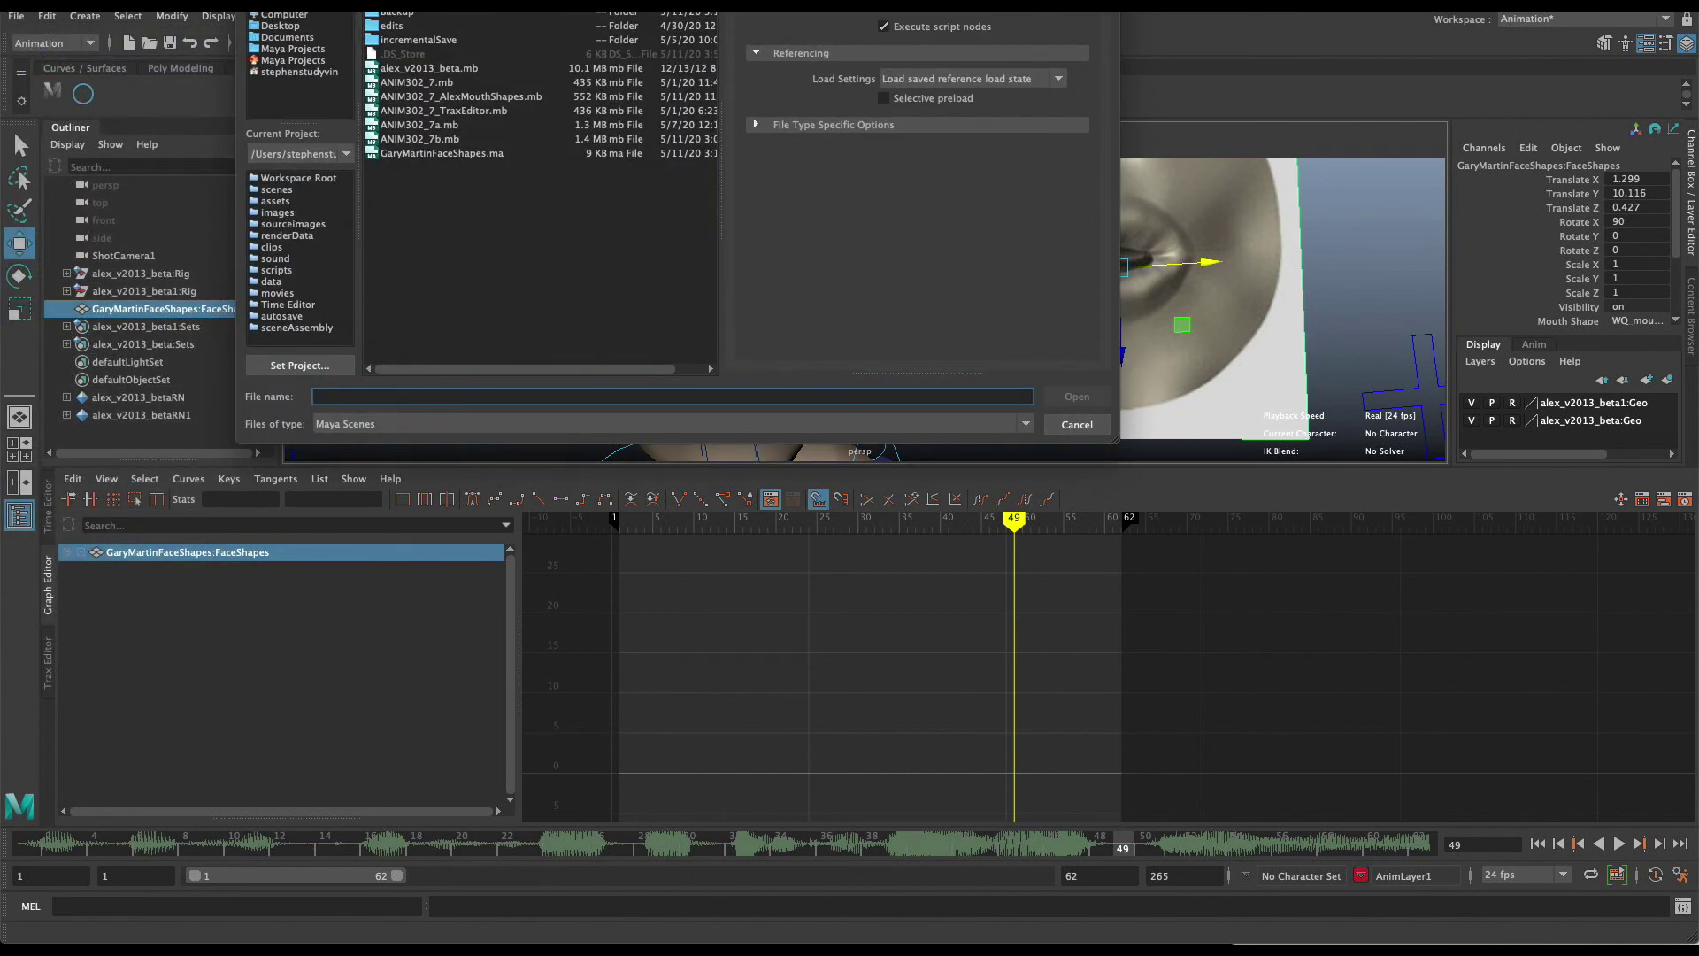
pyautogui.moveTo(522, 0); pyautogui.dragTo(698, 152)
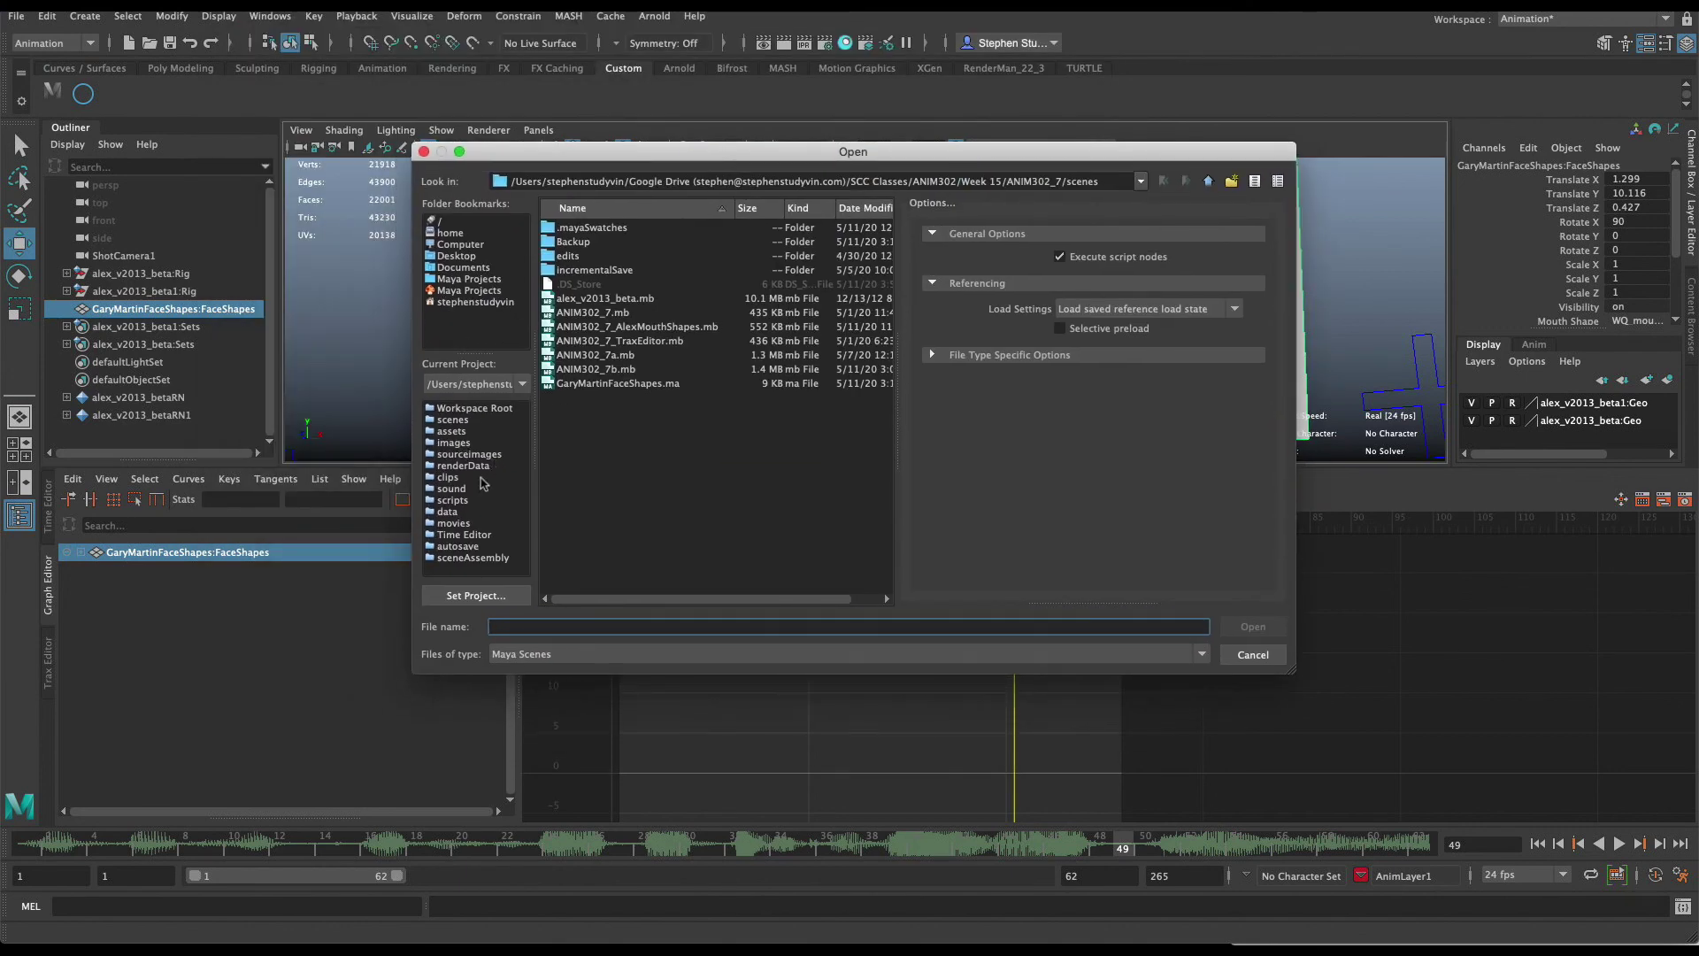
pyautogui.click(493, 548)
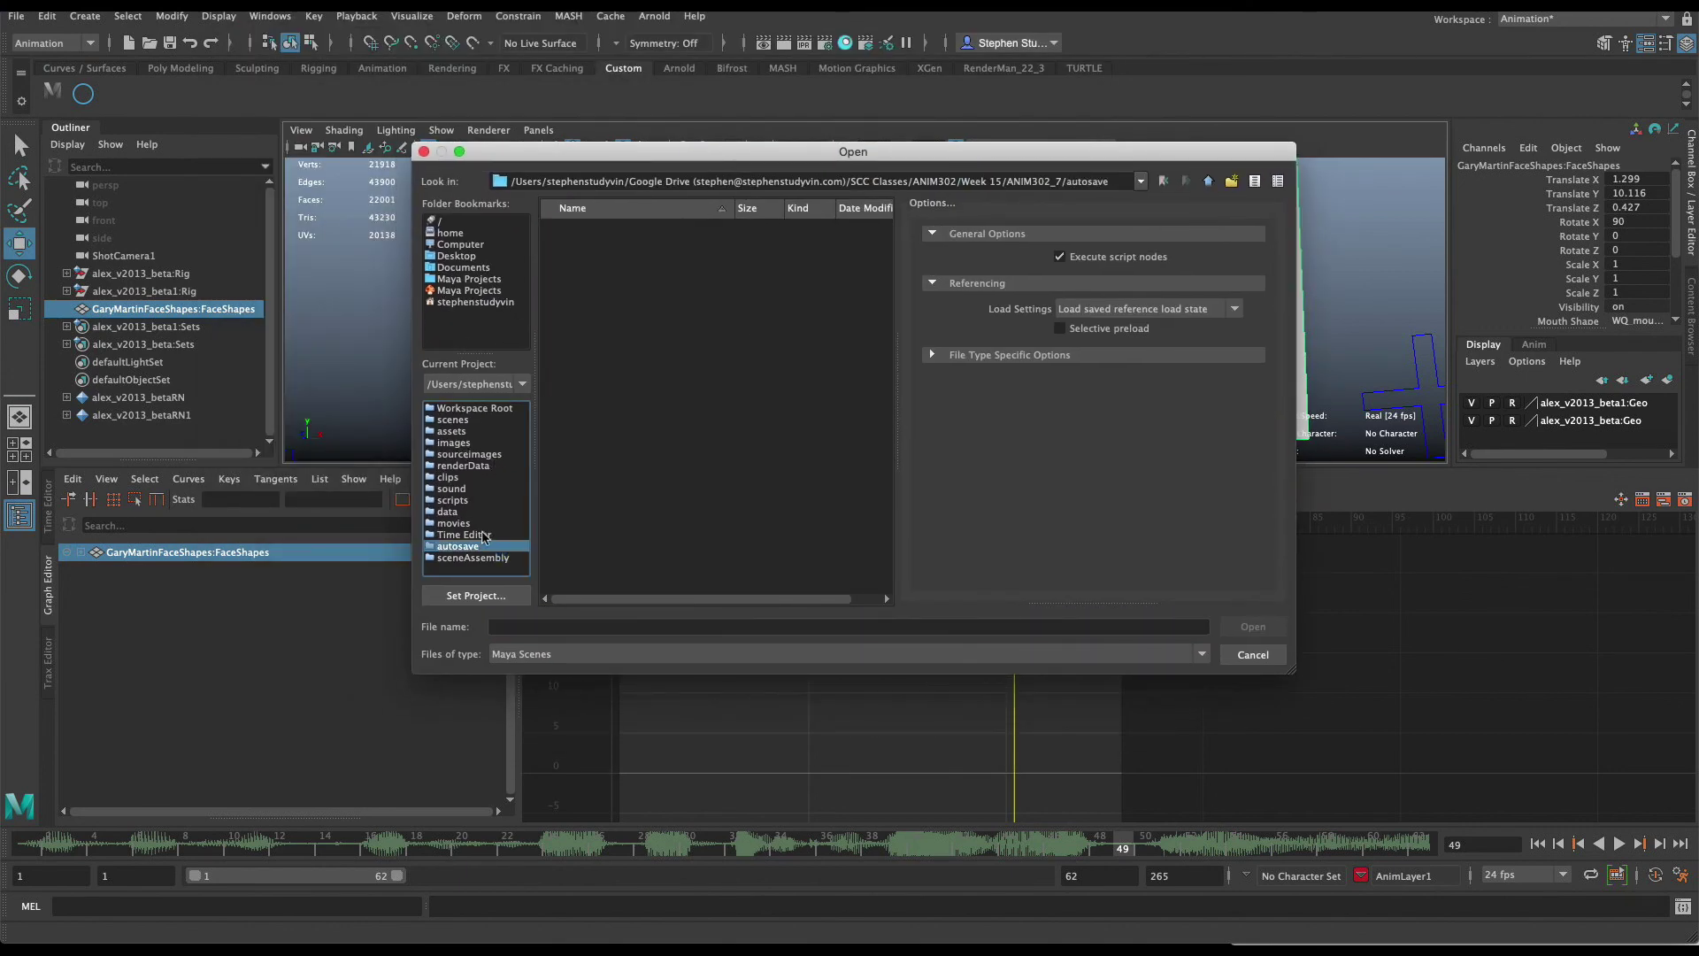
pyautogui.click(476, 454)
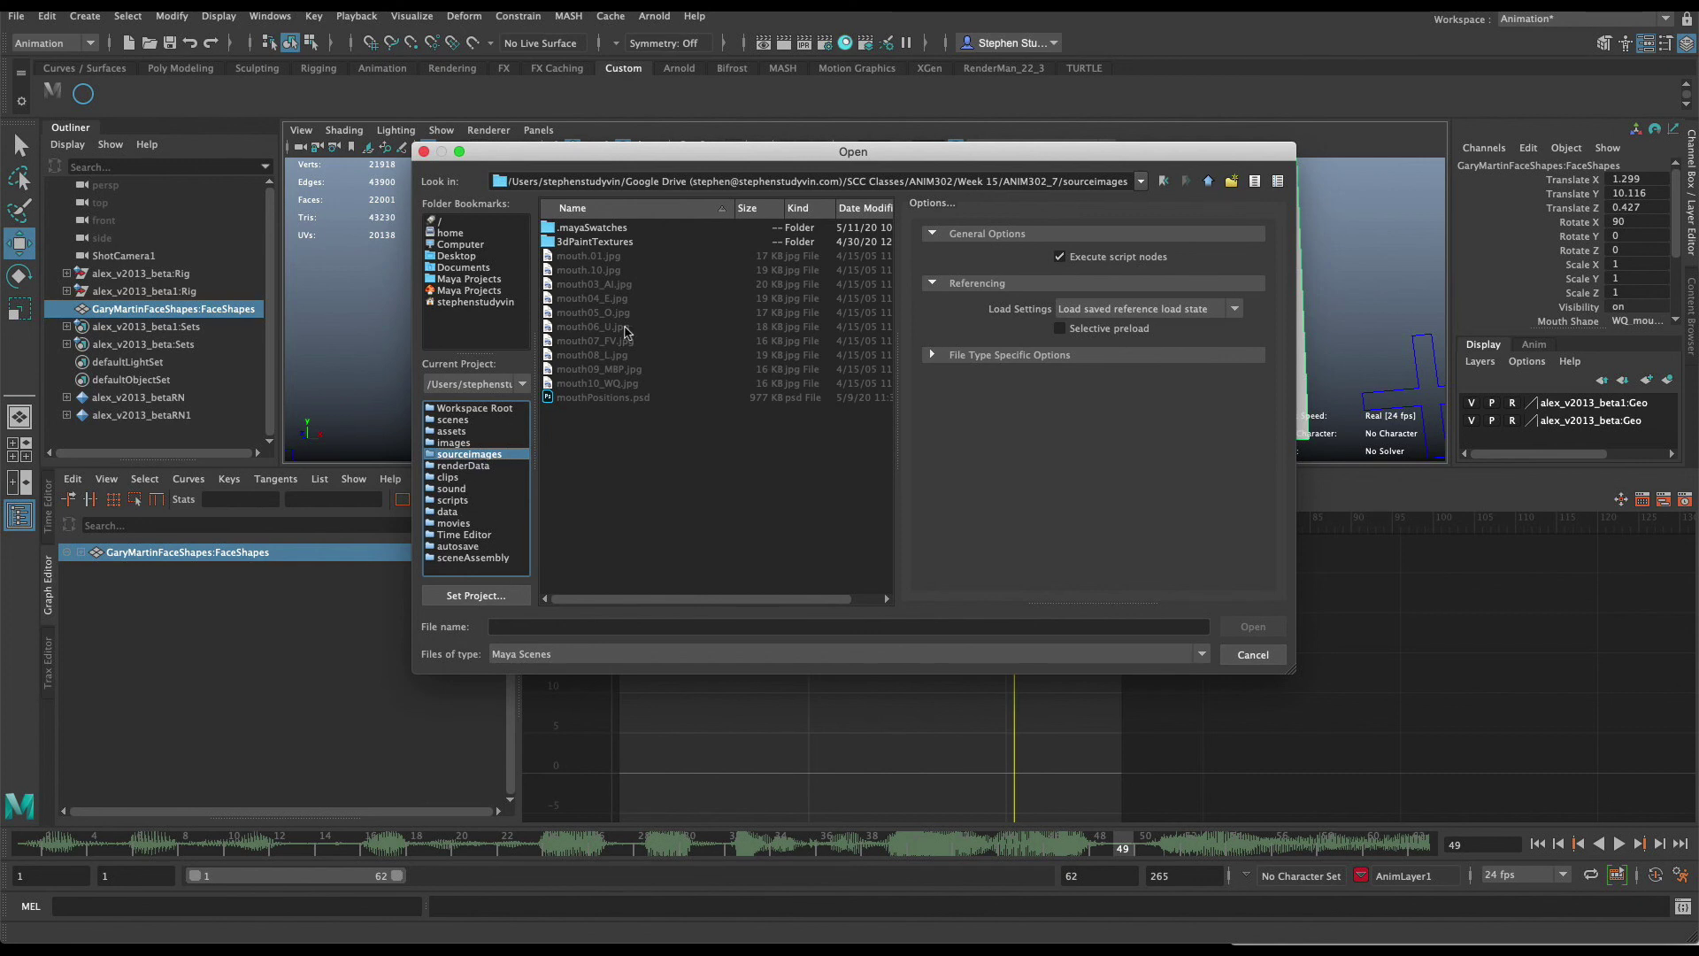
pyautogui.click(451, 420)
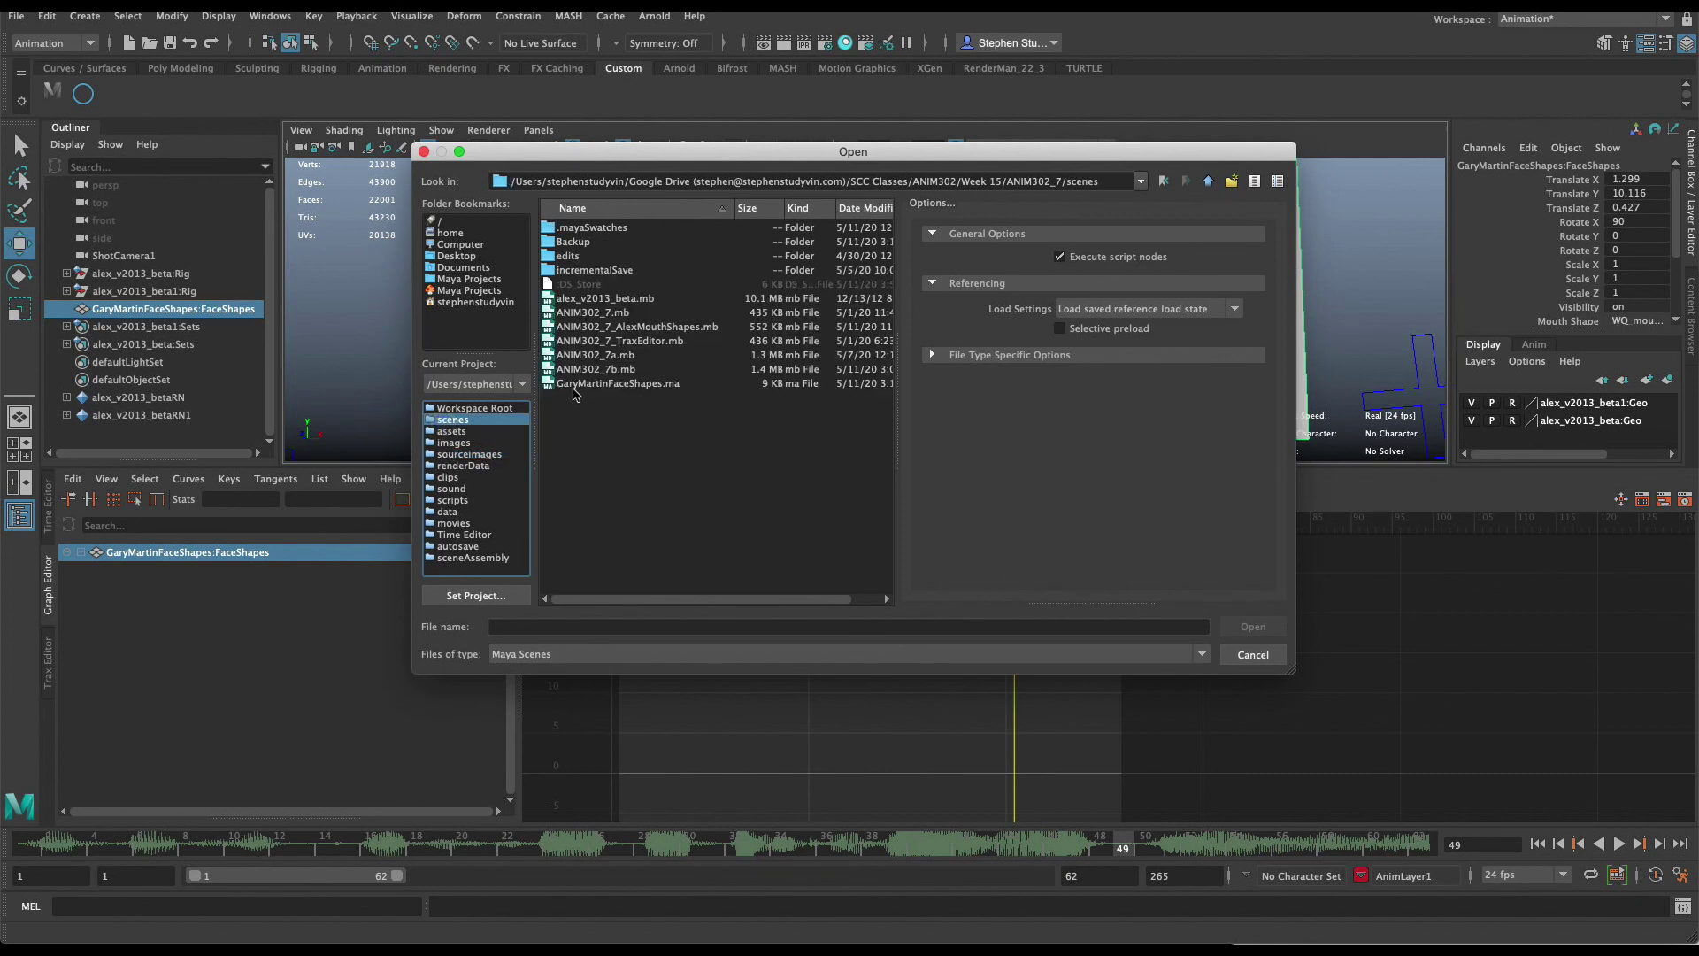
pyautogui.click(1238, 655)
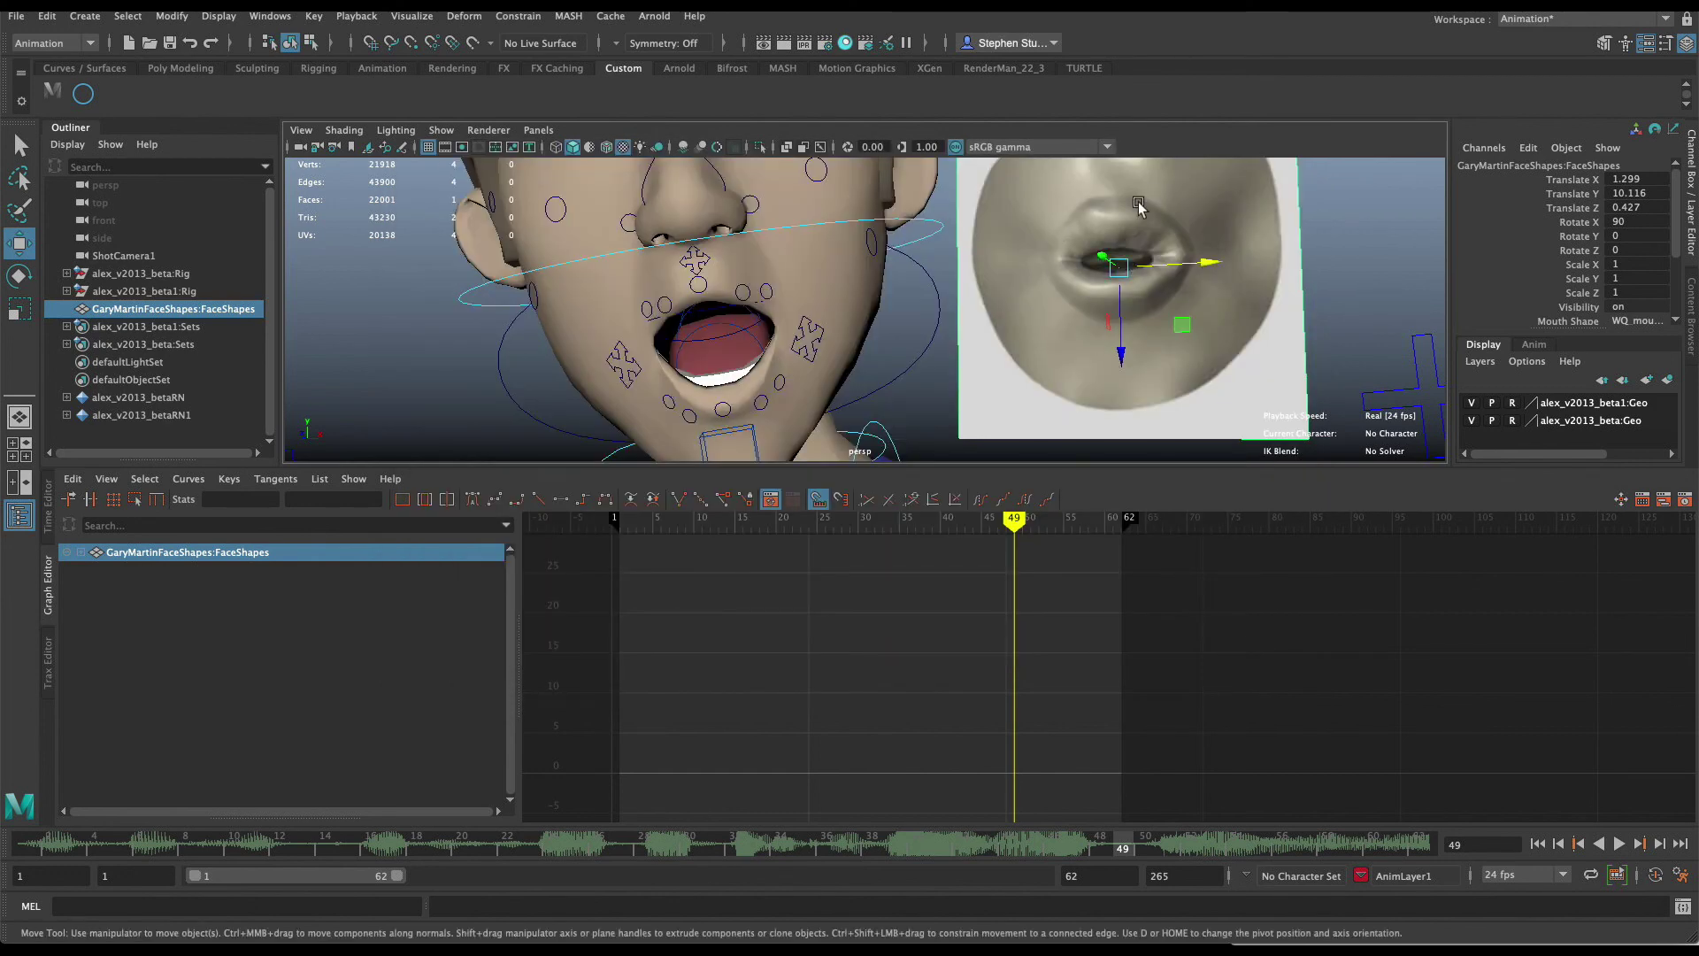
# Cycle the viewport display through wireframe and shaded modes back to textured display to check the reference plane.
pyautogui.press('4')
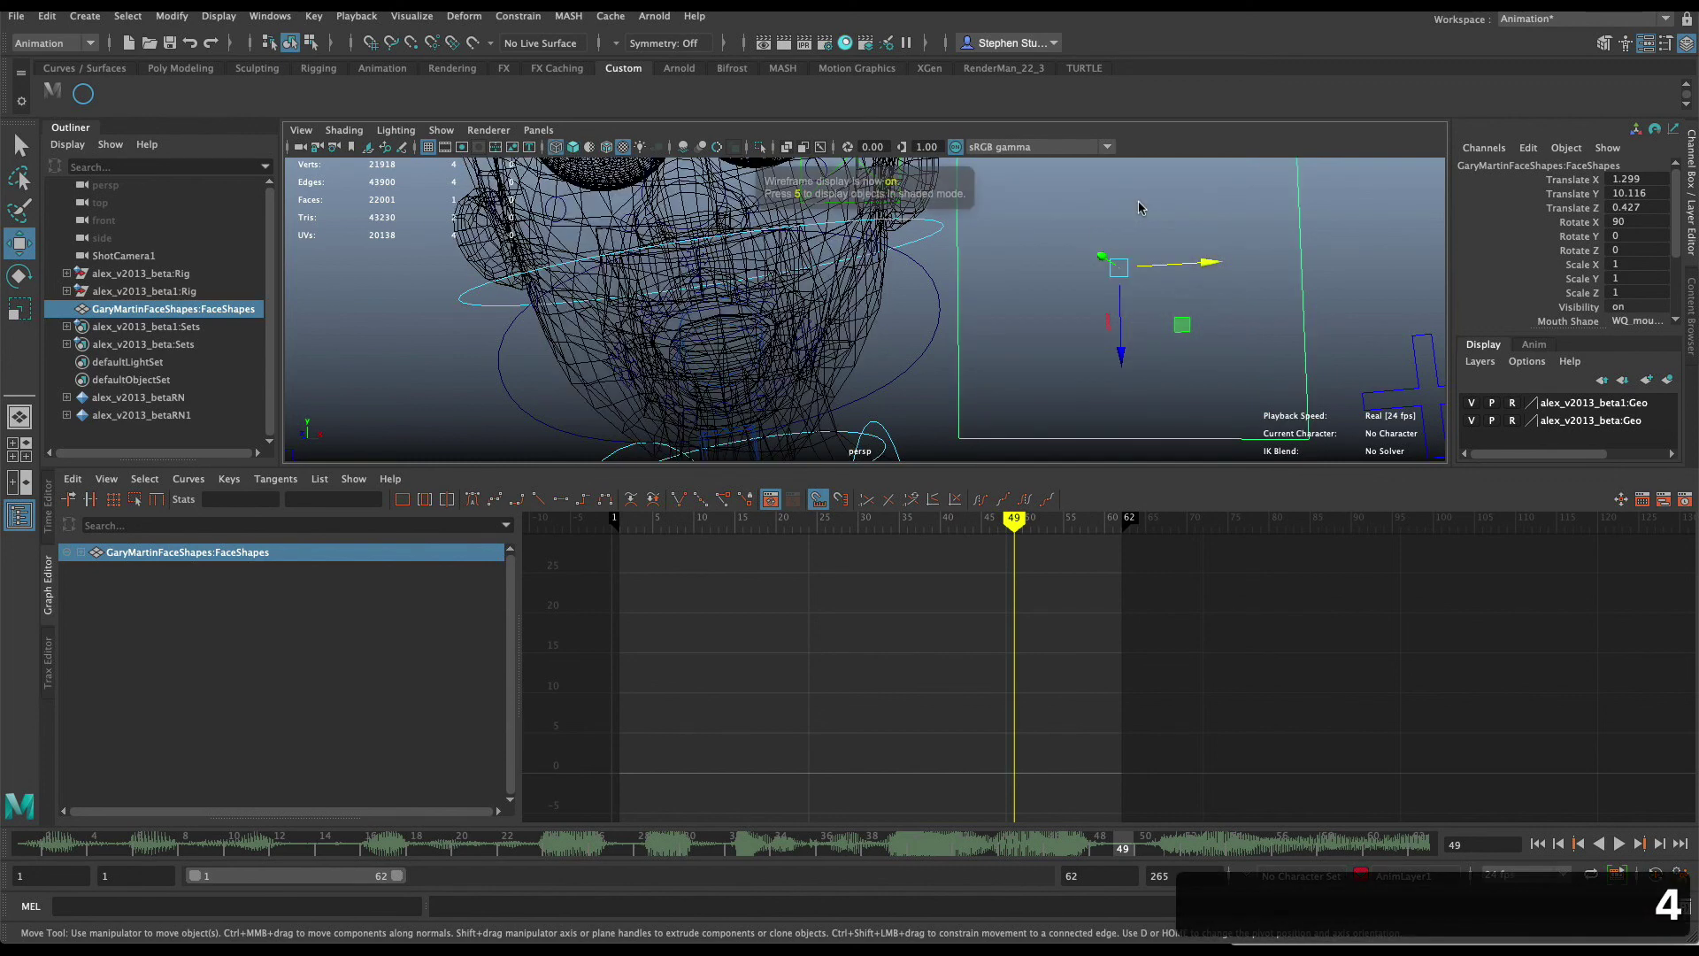
pyautogui.press('5')
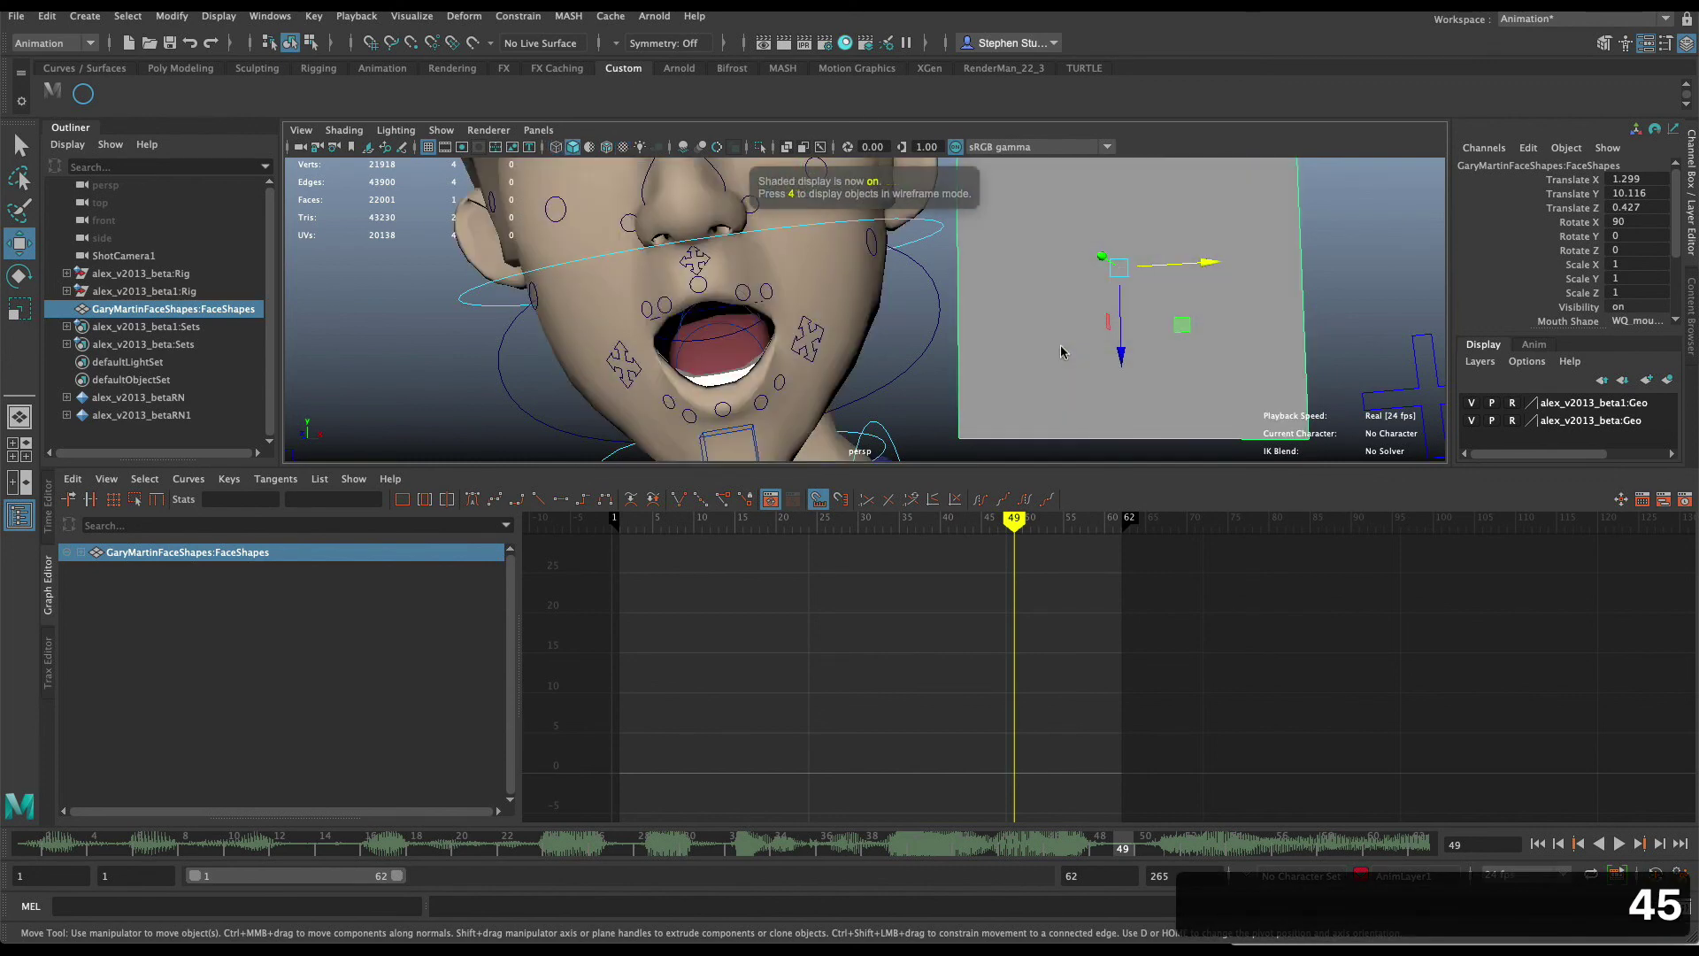
pyautogui.press('6')
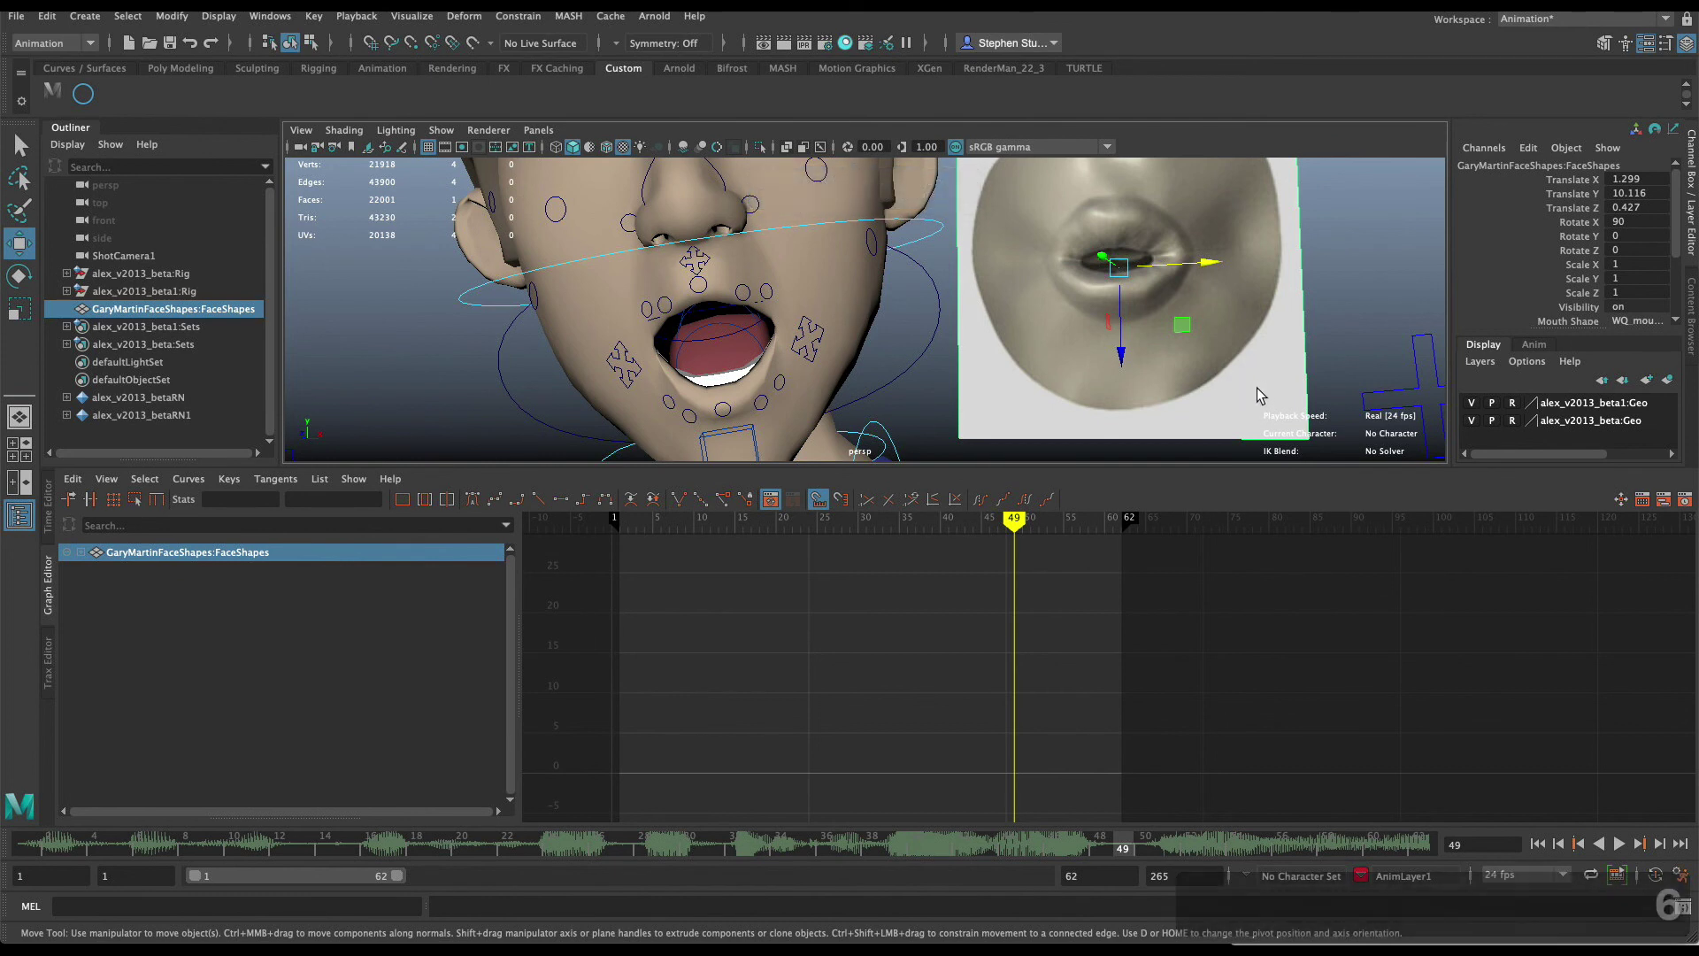
# Move the face-shape reference plane to about 1.248 in Translate X and 10.013 in Translate Y, and select the lower-jaw control.
pyautogui.moveTo(1118, 337); pyautogui.dragTo(1122, 382)
pyautogui.moveTo(1205, 299); pyautogui.dragTo(1184, 307)
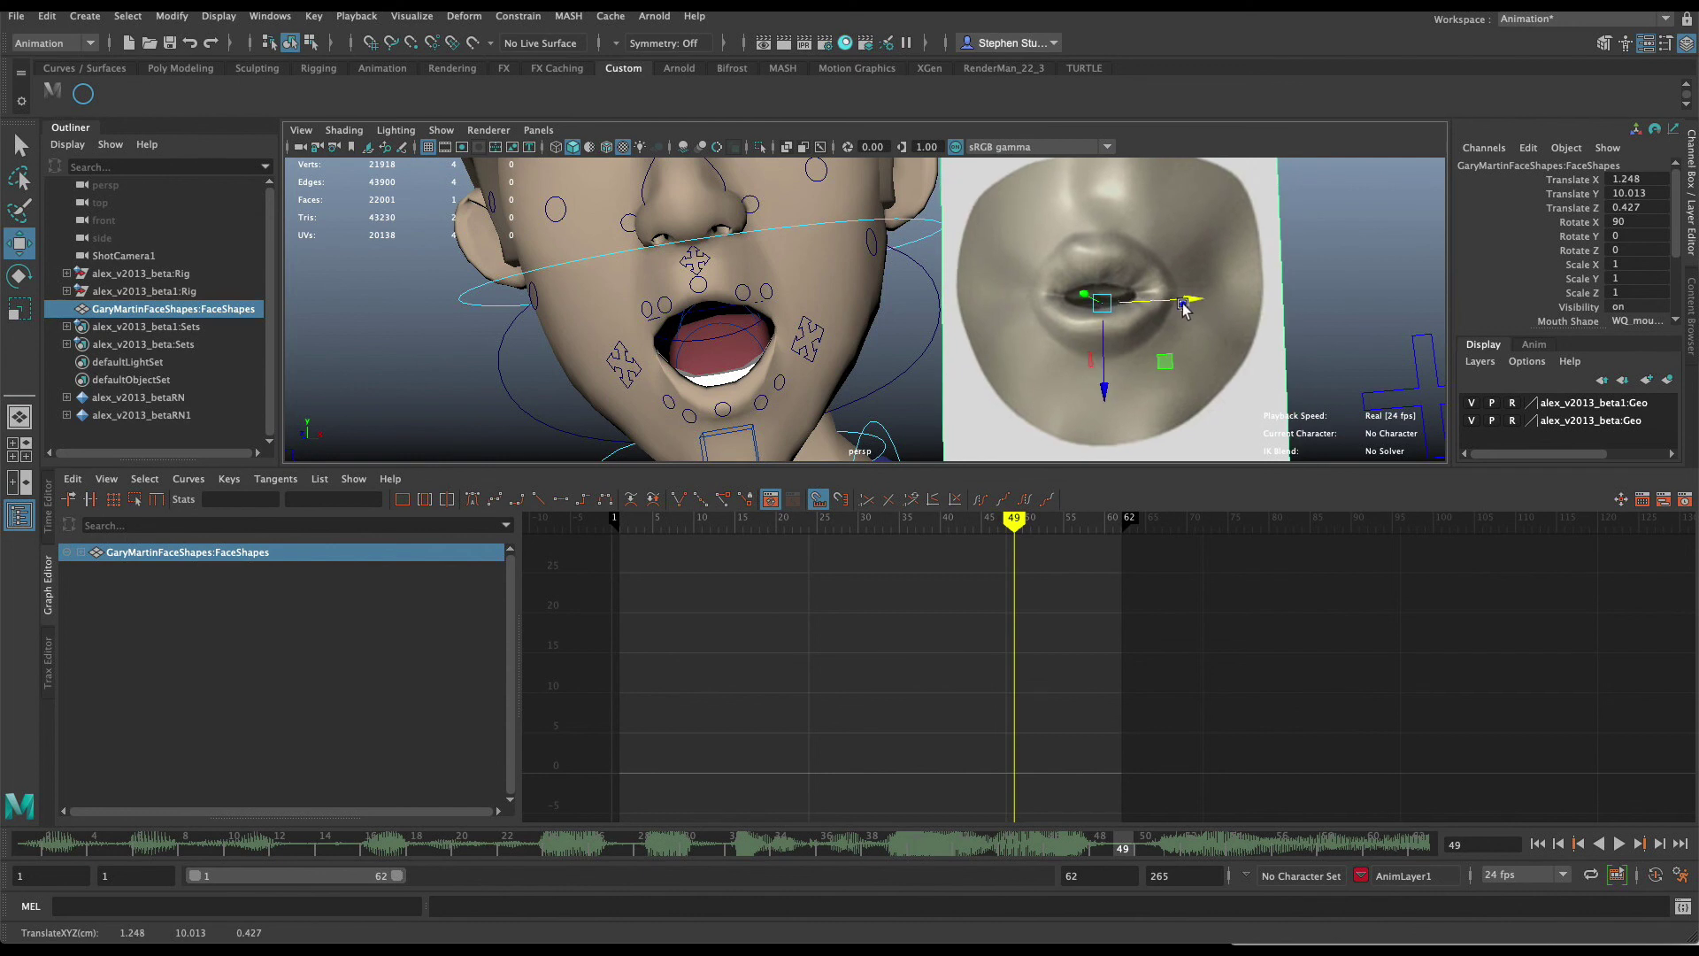
pyautogui.click(944, 256)
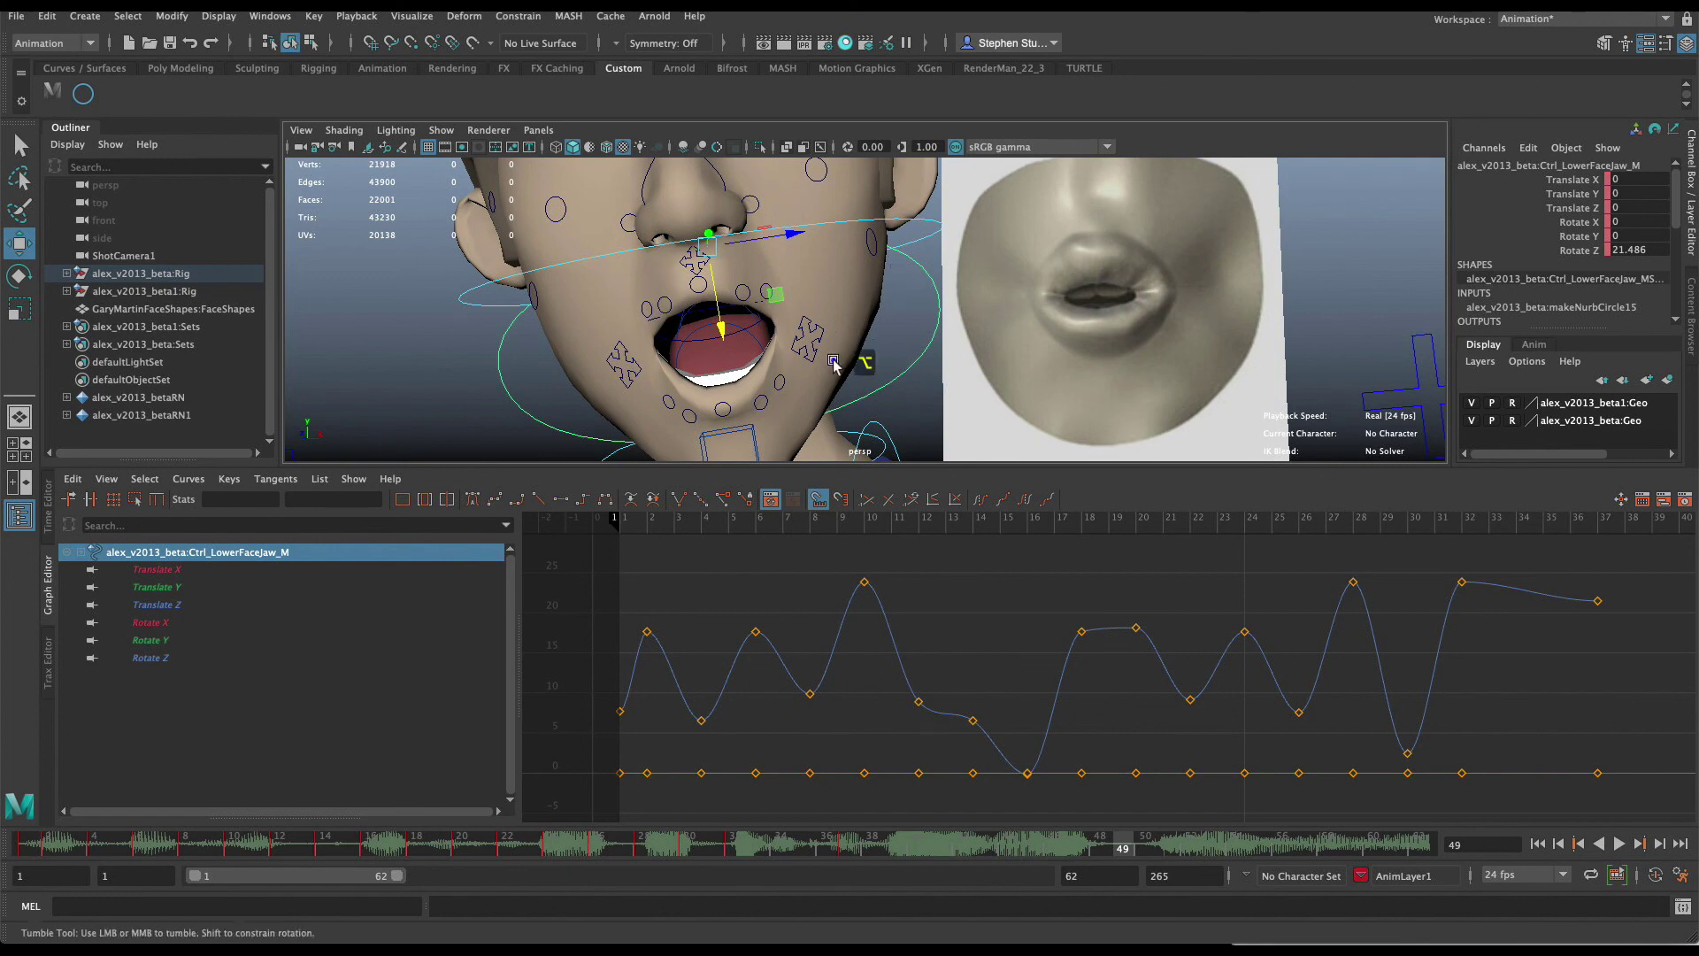
pyautogui.moveTo(869, 350)
pyautogui.keyDown('alt'); pyautogui.mouseDown()
pyautogui.moveTo(831, 351)
pyautogui.moveTo(833, 367)
pyautogui.mouseUp(); pyautogui.keyUp('alt')
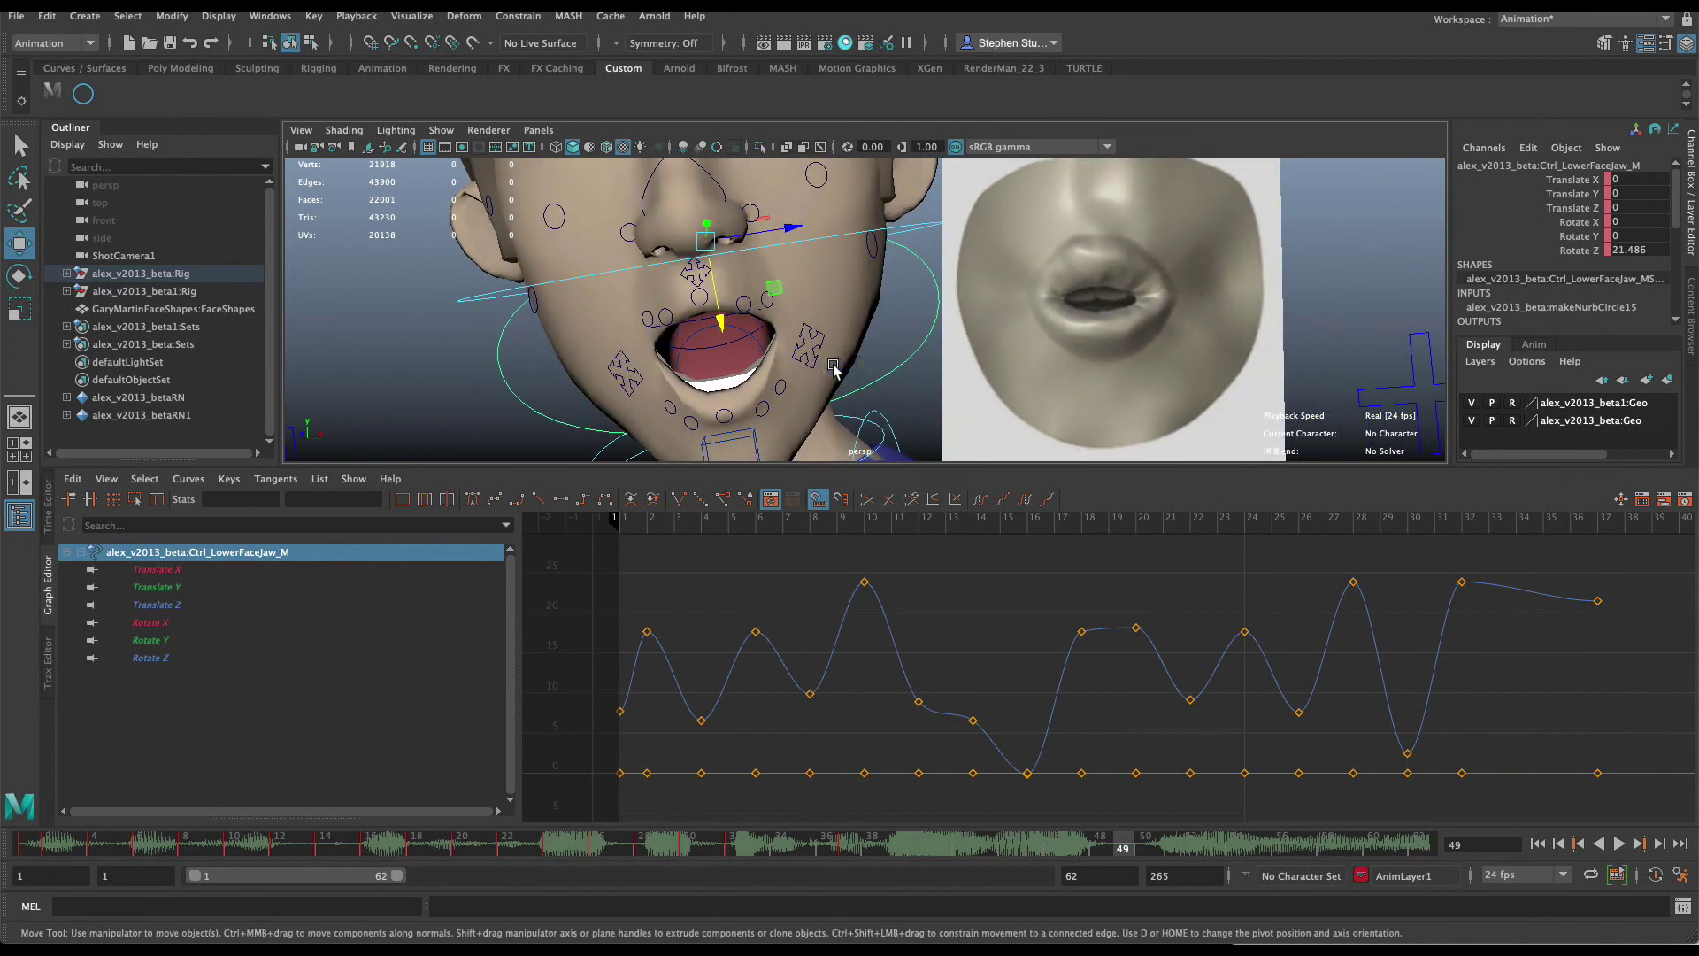